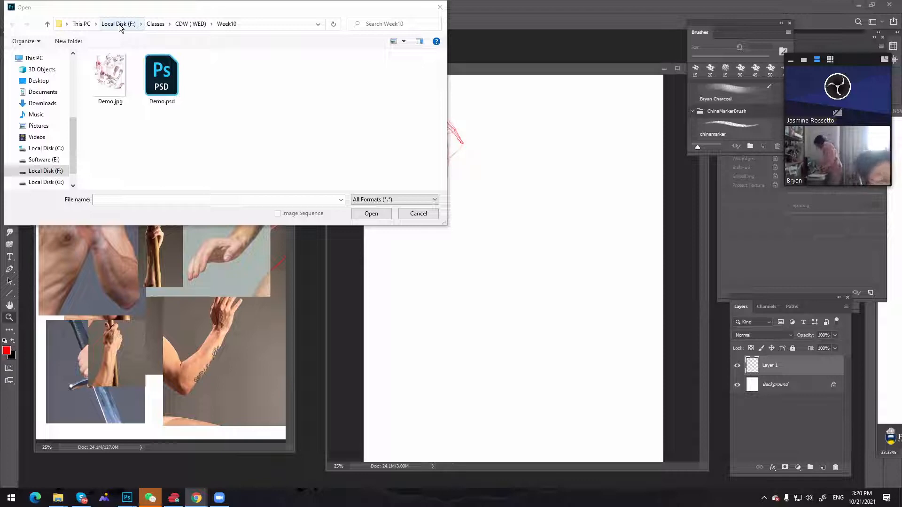
Open South_final.jpg from the My Artwork folder on Local Disk (F:) and float it in its own window behind Untitled-4
{"action": "left_click", "coordinate": [120, 24]}
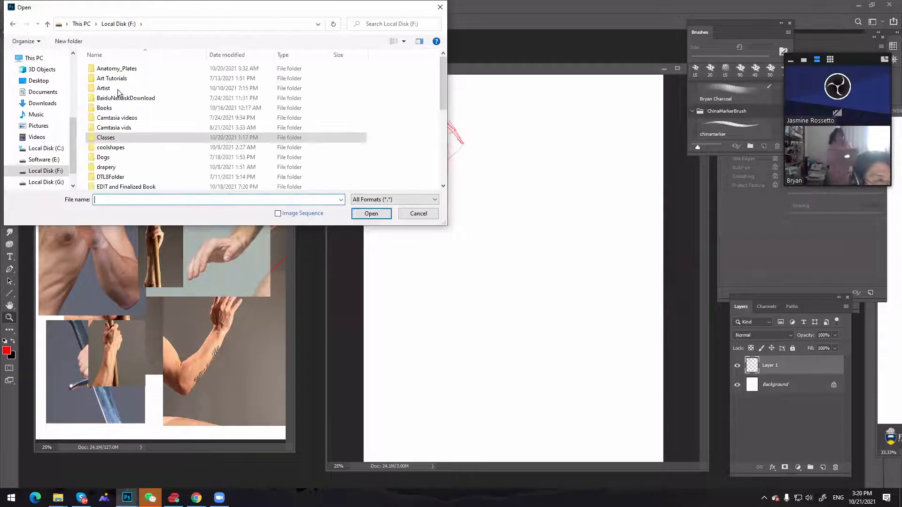
{"action": "left_click", "coordinate": [117, 90]}
{"action": "scroll", "coordinate": [117, 91], "scroll_direction": "down", "scroll_amount": 5}
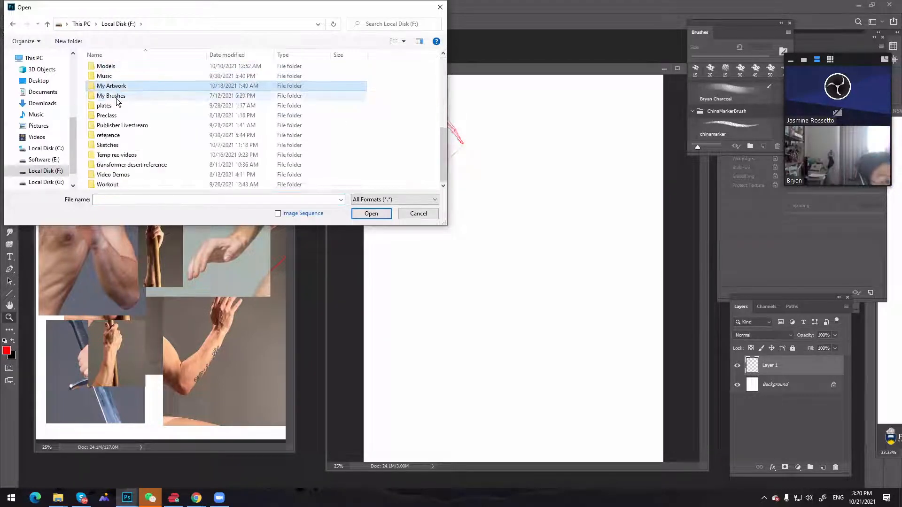
{"action": "double_click", "coordinate": [124, 88]}
{"action": "left_click", "coordinate": [164, 87]}
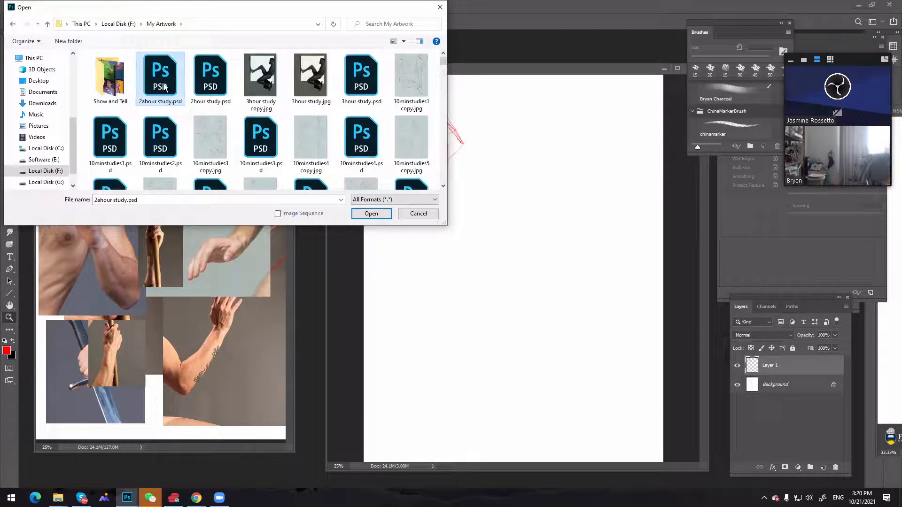
{"action": "scroll", "coordinate": [164, 87], "scroll_direction": "down", "scroll_amount": 15}
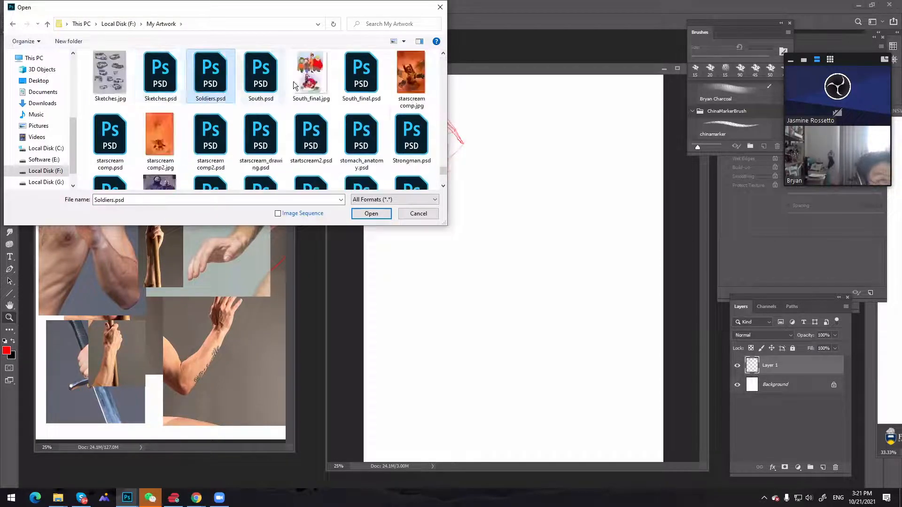
{"action": "left_click", "coordinate": [320, 85]}
{"action": "double_click", "coordinate": [319, 84]}
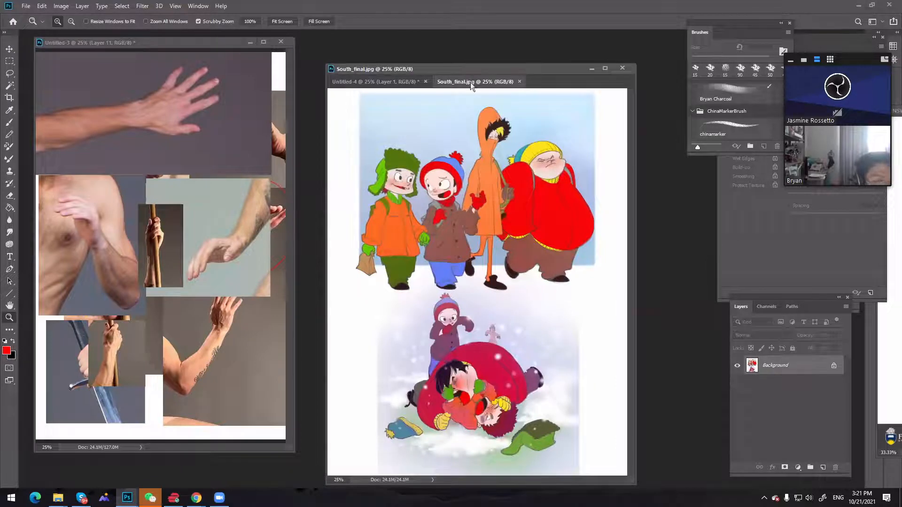
{"action": "left_click_drag", "start_coordinate": [470, 83], "coordinate": [520, 38]}
{"action": "left_click", "coordinate": [460, 66]}
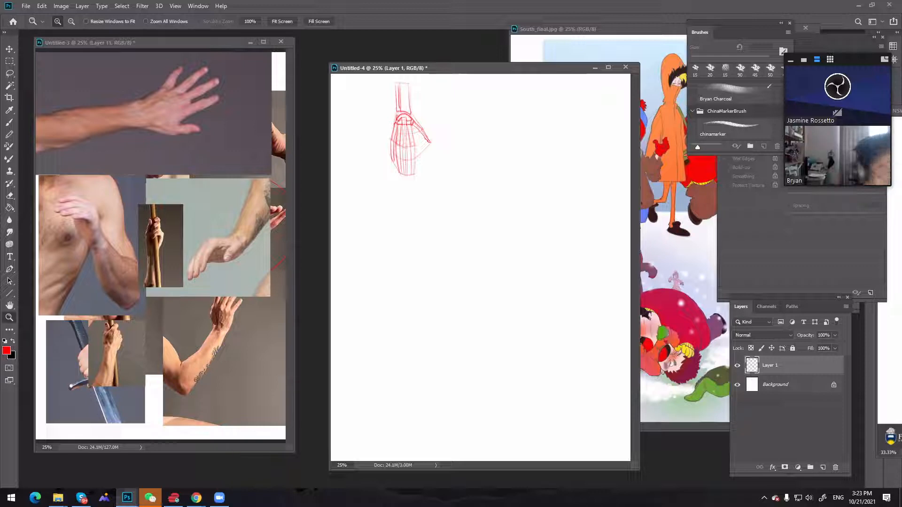
Draw the finger bones and strengthen the forearm of the red hand skeleton with the 15 px chinamarker brush
{"action": "key", "text": "b"}
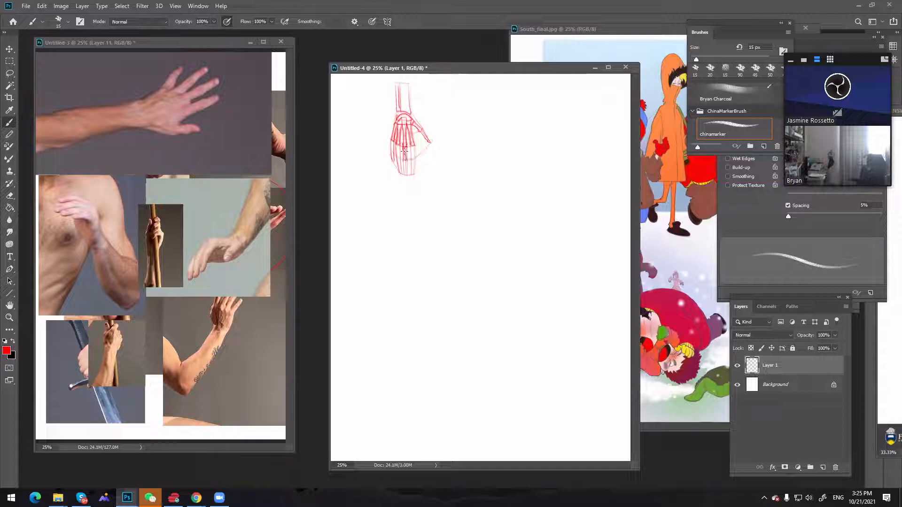
{"action": "left_click_drag", "start_coordinate": [497, 317], "coordinate": [485, 107]}
{"action": "key", "text": "ctrl+z"}
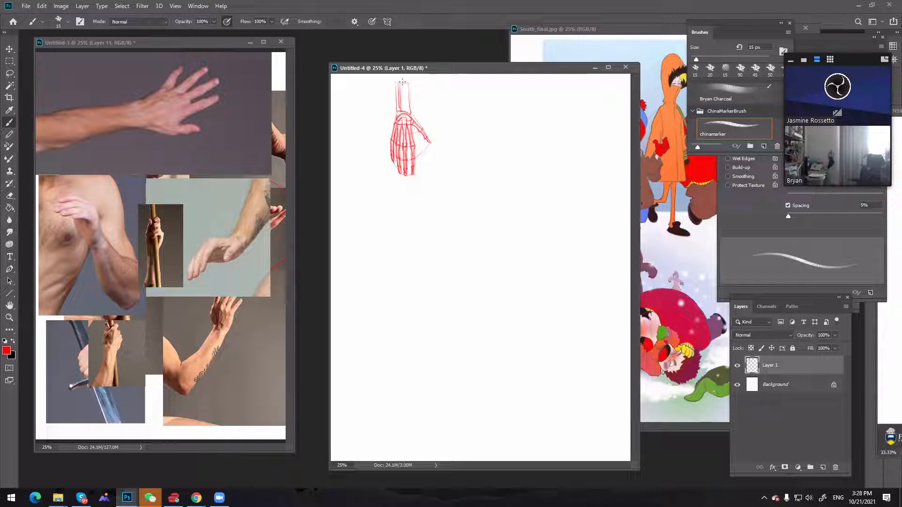
{"action": "mouse_move", "coordinate": [402, 83]}
{"action": "left_mouse_down"}
{"action": "mouse_move", "coordinate": [409, 107]}
{"action": "mouse_move", "coordinate": [397, 113]}
{"action": "left_mouse_up"}
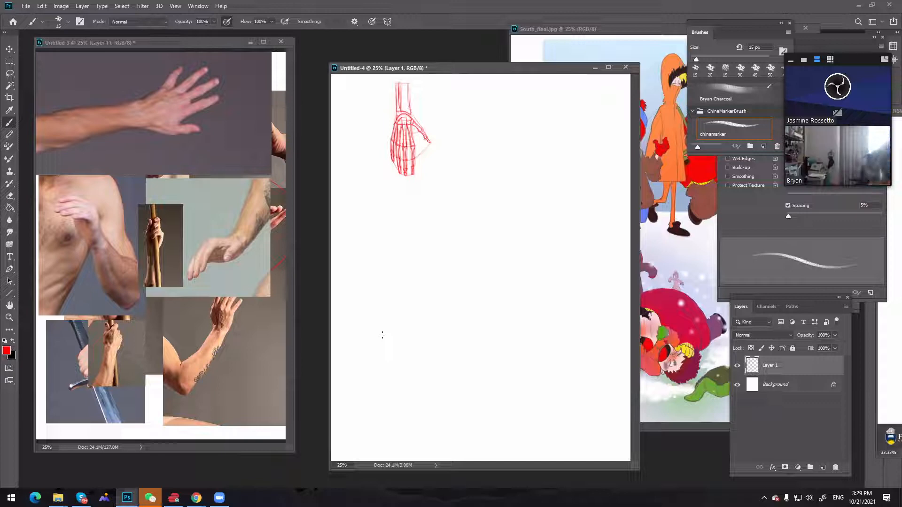
Move the hand skeleton drawing closer to the page's upper-left corner and brush a line across the top end of its forearm
{"action": "key", "text": "v"}
{"action": "left_click_drag", "start_coordinate": [429, 133], "coordinate": [398, 141]}
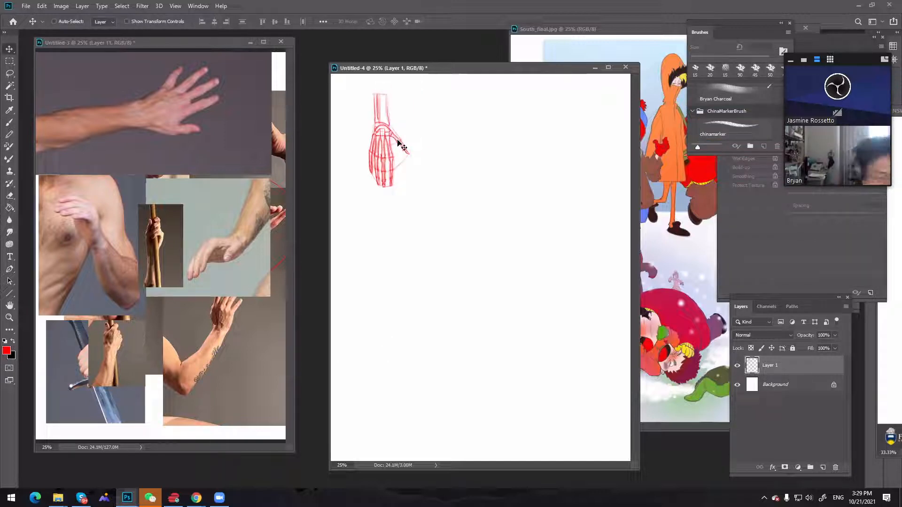
{"action": "key", "text": "b"}
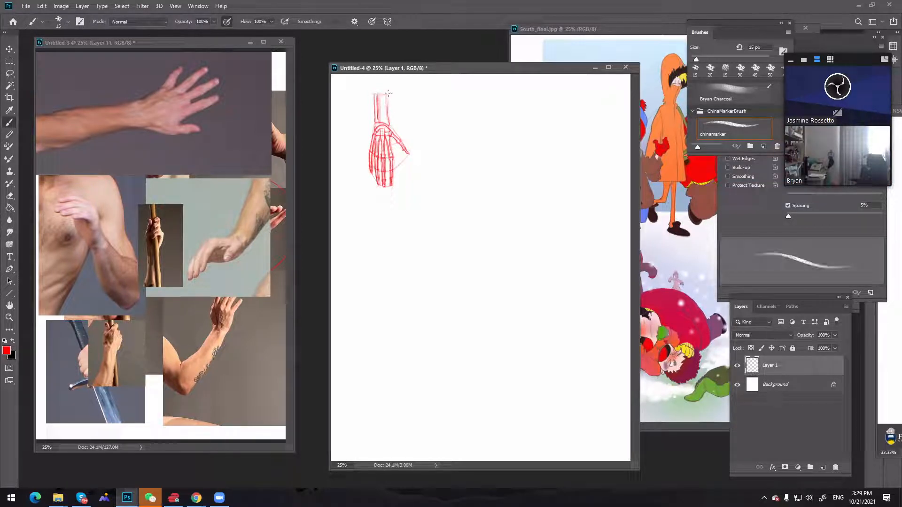
{"action": "left_click_drag", "start_coordinate": [375, 93], "coordinate": [389, 93]}
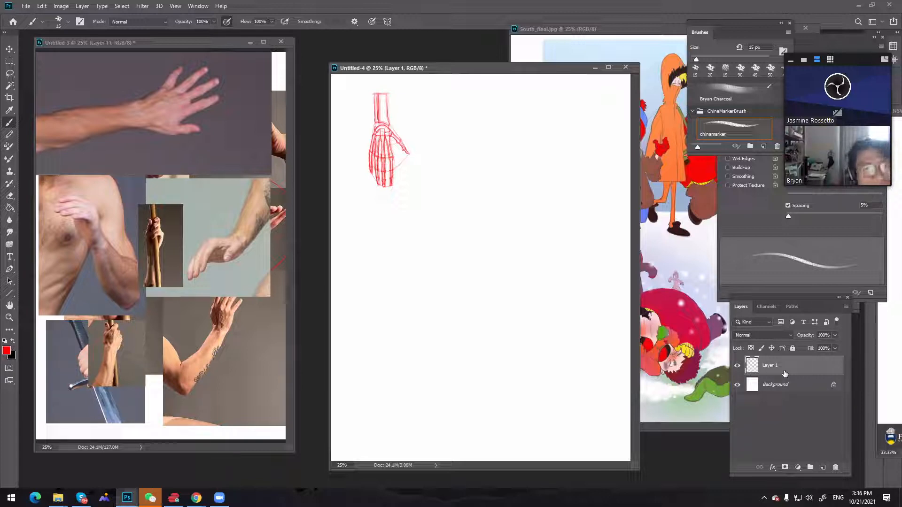
Handwrite "Boyka" and "Tony Jac" in red in the blank area beside the hand skeleton
{"action": "left_click_drag", "start_coordinate": [463, 129], "coordinate": [464, 150]}
{"action": "mouse_move", "coordinate": [479, 138]}
{"action": "left_mouse_down"}
{"action": "mouse_move", "coordinate": [499, 132]}
{"action": "mouse_move", "coordinate": [513, 144]}
{"action": "left_mouse_up"}
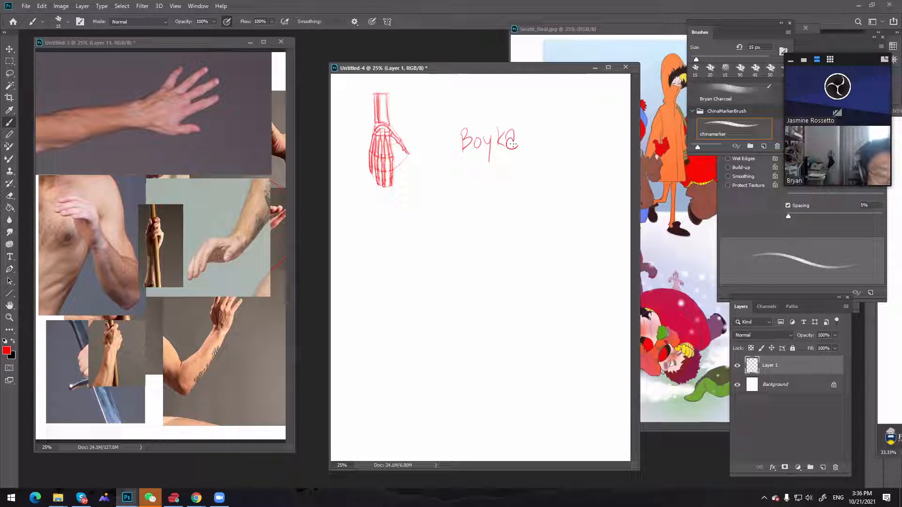
{"action": "mouse_move", "coordinate": [533, 168]}
{"action": "left_mouse_down"}
{"action": "mouse_move", "coordinate": [559, 193]}
{"action": "mouse_move", "coordinate": [575, 178]}
{"action": "mouse_move", "coordinate": [596, 177]}
{"action": "left_mouse_up"}
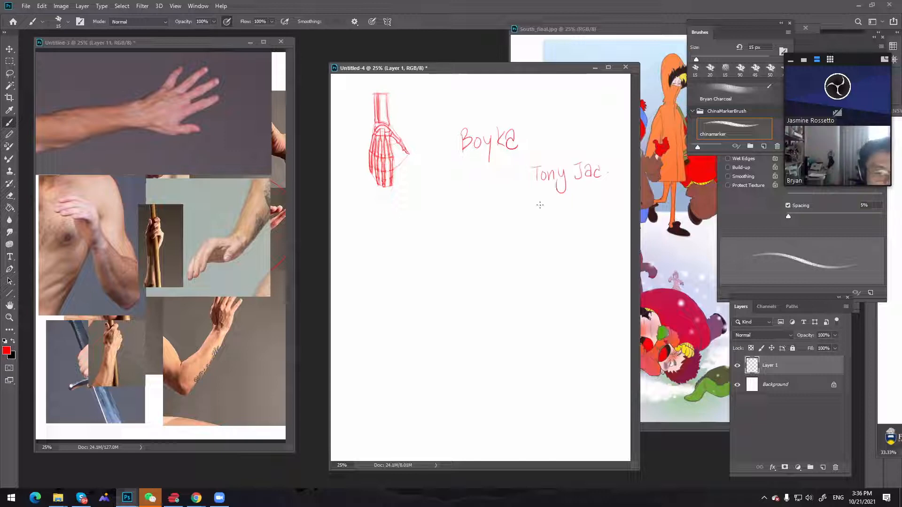
Handwrite "Ongbak" and "protector" in red beneath the two notes on the page
{"action": "left_click_drag", "start_coordinate": [544, 207], "coordinate": [558, 219]}
{"action": "mouse_move", "coordinate": [568, 210]}
{"action": "left_mouse_down"}
{"action": "mouse_move", "coordinate": [563, 228]}
{"action": "mouse_move", "coordinate": [572, 205]}
{"action": "mouse_move", "coordinate": [575, 216]}
{"action": "mouse_move", "coordinate": [586, 206]}
{"action": "mouse_move", "coordinate": [587, 216]}
{"action": "mouse_move", "coordinate": [595, 198]}
{"action": "mouse_move", "coordinate": [594, 219]}
{"action": "left_mouse_up"}
{"action": "left_click_drag", "start_coordinate": [602, 207], "coordinate": [604, 217]}
{"action": "mouse_move", "coordinate": [537, 234]}
{"action": "left_mouse_down"}
{"action": "mouse_move", "coordinate": [537, 253]}
{"action": "mouse_move", "coordinate": [540, 244]}
{"action": "left_mouse_up"}
{"action": "mouse_move", "coordinate": [544, 245]}
{"action": "left_mouse_down"}
{"action": "mouse_move", "coordinate": [554, 234]}
{"action": "mouse_move", "coordinate": [569, 244]}
{"action": "left_mouse_up"}
{"action": "left_click_drag", "start_coordinate": [572, 239], "coordinate": [601, 236]}
{"action": "left_click_drag", "start_coordinate": [610, 238], "coordinate": [615, 235]}
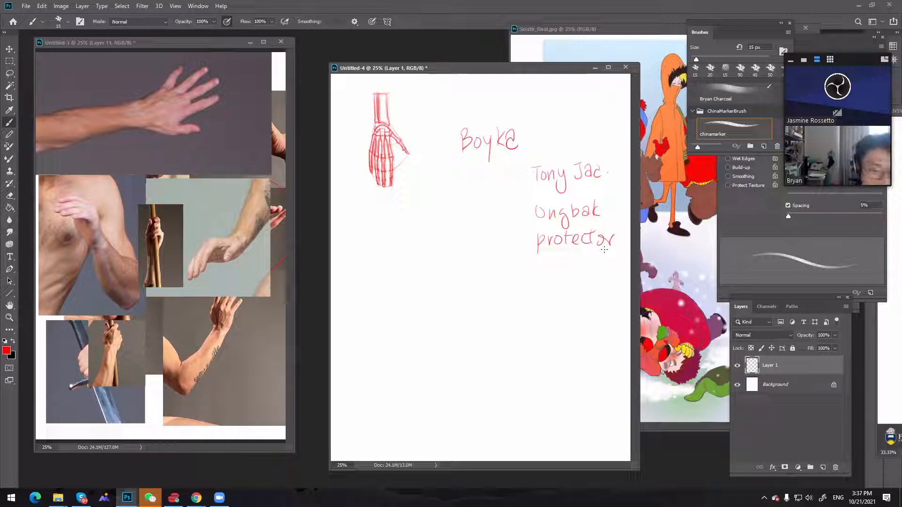
Undo all four handwritten notes, leaving only the hand skeleton on the page
{"action": "key", "text": "ctrl+z"}
{"action": "key", "text": "ctrl+z"}
{"action": "key", "text": "ctrl+z"}
{"action": "key", "text": "ctrl+z"}
{"action": "key", "text": "ctrl+z"}
{"action": "key", "text": "ctrl+z"}
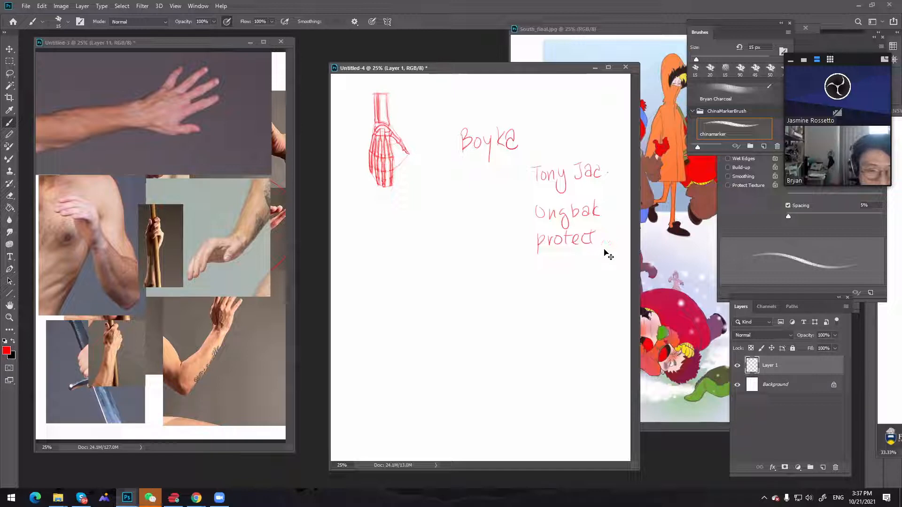
{"action": "key", "text": "ctrl+z"}
{"action": "key", "text": "ctrl+z"}
{"action": "key", "text": "ctrl+z"}
{"action": "key", "text": "ctrl+z"}
{"action": "key", "text": "ctrl+z"}
{"action": "key", "text": "ctrl+z"}
{"action": "key", "text": "ctrl+z"}
{"action": "key", "text": "ctrl+z"}
{"action": "key", "text": "ctrl+z"}
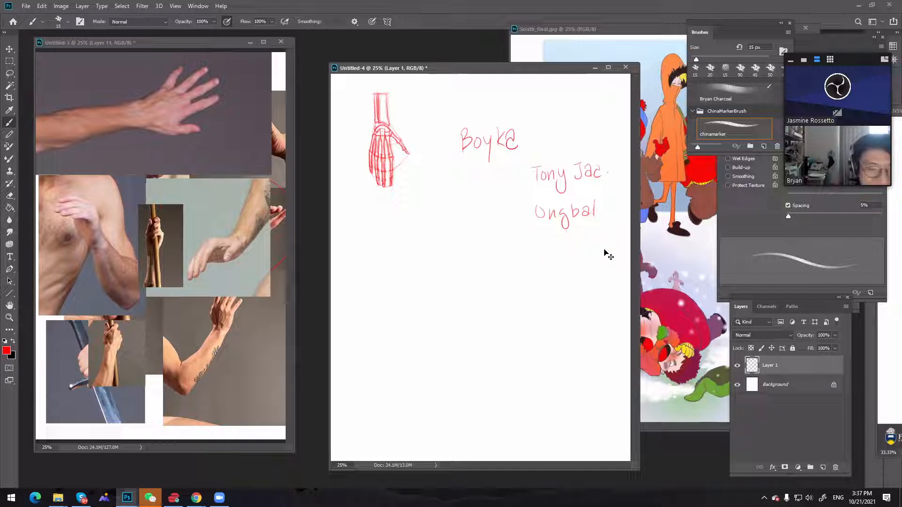
{"action": "key", "text": "ctrl+z"}
{"action": "key", "text": "ctrl+z"}
{"action": "key", "text": "ctrl+z"}
{"action": "key", "text": "ctrl+z"}
{"action": "key", "text": "ctrl+z"}
{"action": "key", "text": "ctrl+z"}
{"action": "key", "text": "ctrl+z"}
{"action": "key", "text": "ctrl+z"}
{"action": "key", "text": "ctrl+z"}
{"action": "key", "text": "ctrl+z"}
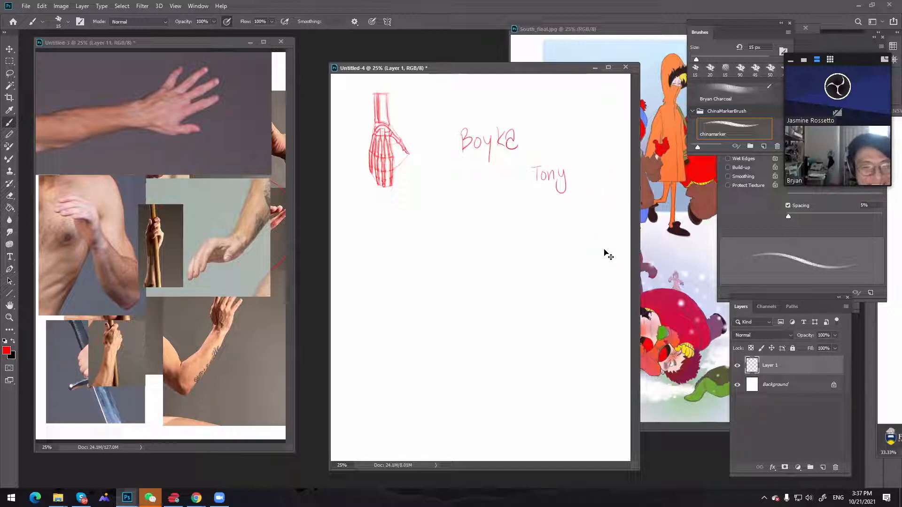
{"action": "key", "text": "ctrl+z"}
{"action": "key", "text": "ctrl+z"}
{"action": "key", "text": "ctrl+z"}
{"action": "key", "text": "ctrl+z"}
{"action": "key", "text": "ctrl+z"}
{"action": "key", "text": "ctrl+z"}
{"action": "key", "text": "ctrl+z"}
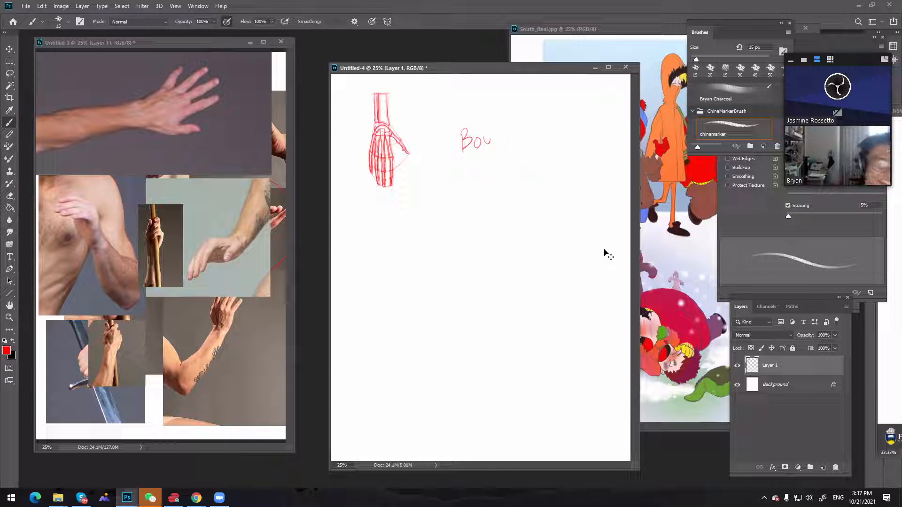
{"action": "key", "text": "ctrl+z"}
{"action": "key", "text": "ctrl+z"}
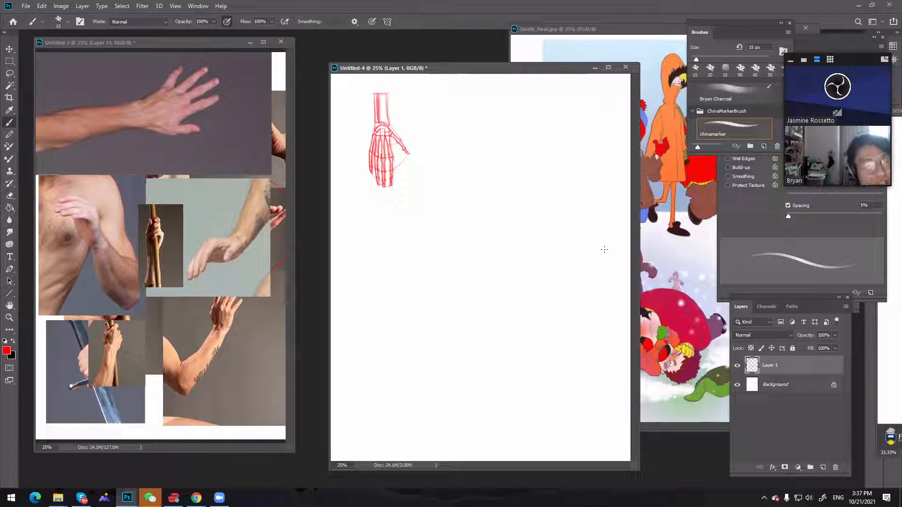
Handwrite "The raid 2" in red in the blank area beside the hand skeleton
{"action": "left_click_drag", "start_coordinate": [513, 201], "coordinate": [527, 200]}
{"action": "mouse_move", "coordinate": [520, 201]}
{"action": "left_mouse_down"}
{"action": "mouse_move", "coordinate": [521, 214]}
{"action": "mouse_move", "coordinate": [576, 206]}
{"action": "mouse_move", "coordinate": [580, 186]}
{"action": "mouse_move", "coordinate": [610, 191]}
{"action": "left_mouse_up"}
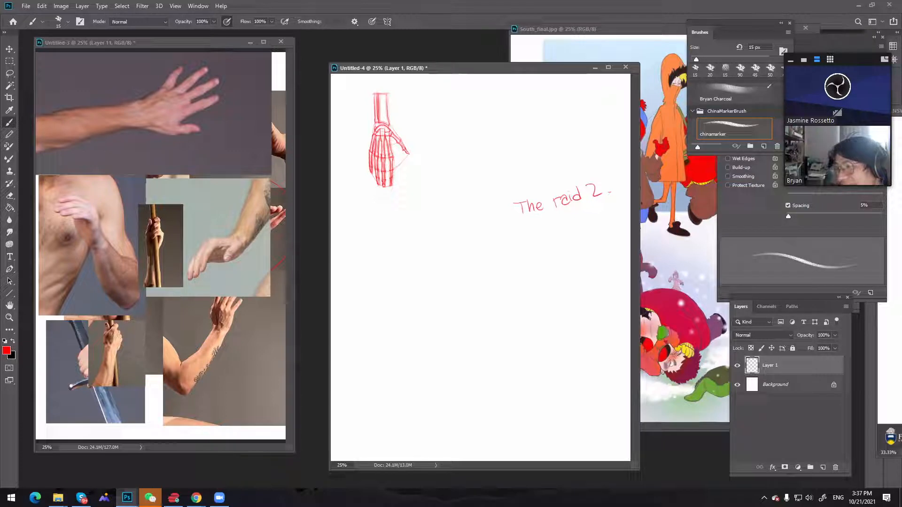
{"action": "key", "text": "alt+Tab"}
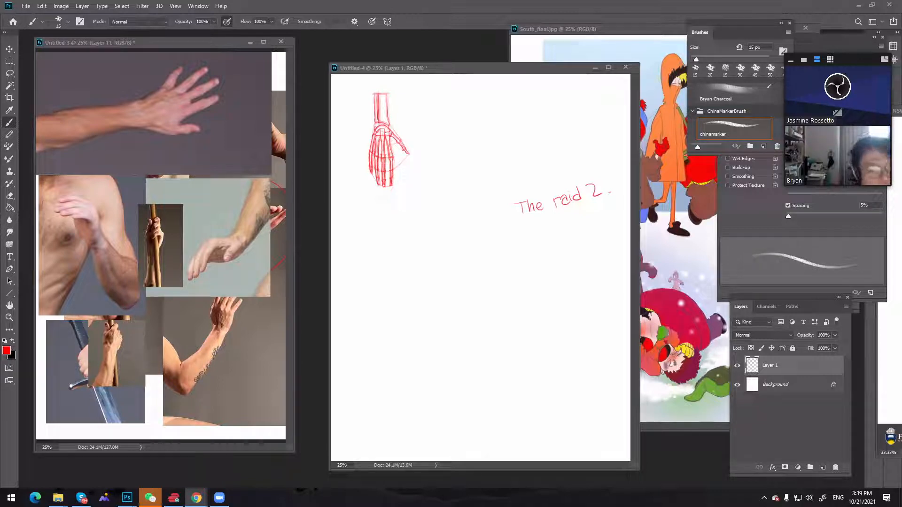
{"action": "left_click", "coordinate": [323, 140]}
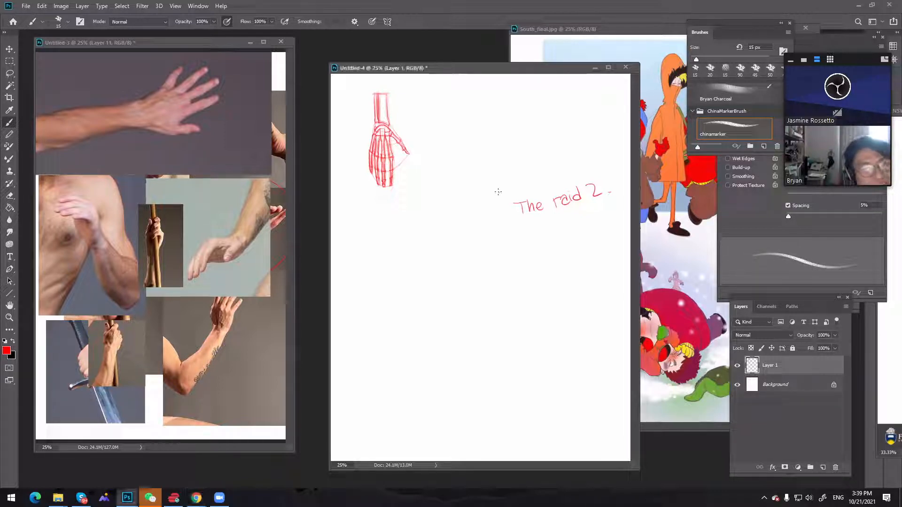
Undo every stroke of the handwritten "The raid 2" note
{"action": "key", "text": "ctrl+z"}
{"action": "key", "text": "ctrl+z"}
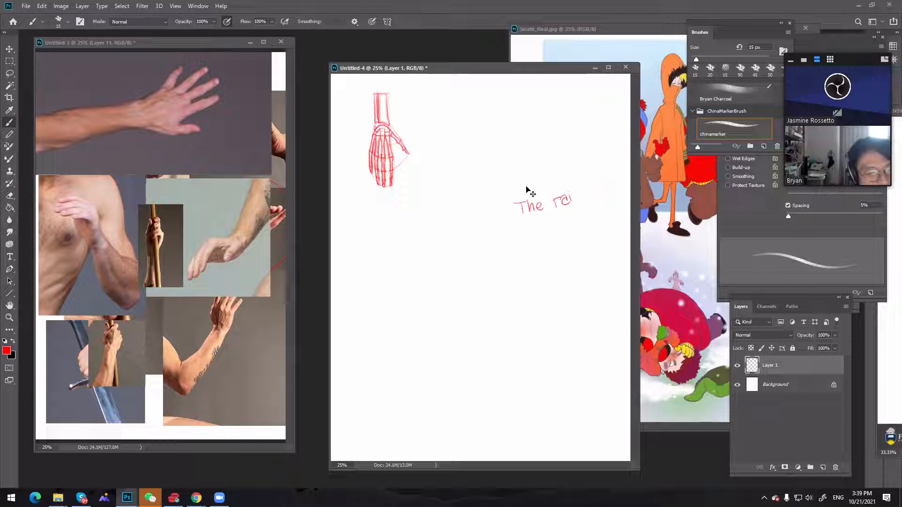
{"action": "key", "text": "ctrl+z"}
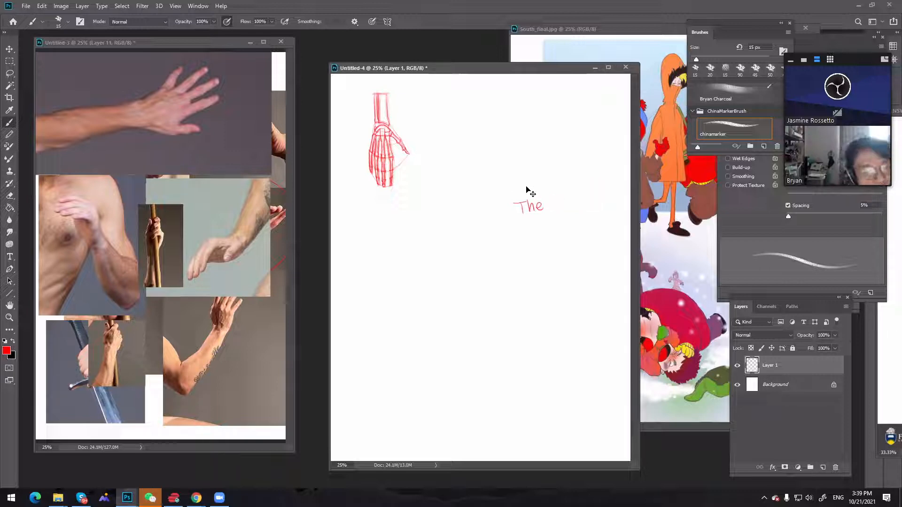
{"action": "key", "text": "ctrl+z"}
{"action": "key", "text": "ctrl+z"}
{"action": "key", "text": "ctrl+z"}
{"action": "key", "text": "ctrl+z"}
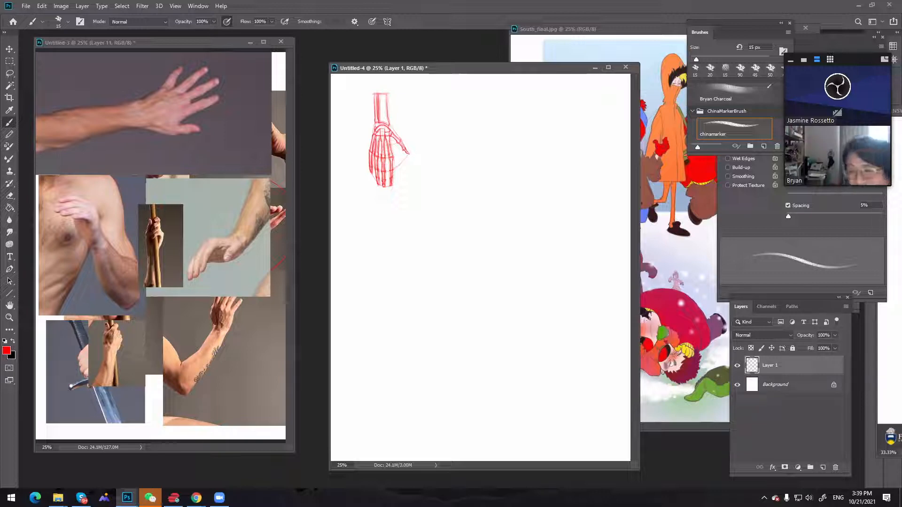
Bring the student's figure drawing sheet and the demo.jpg, Demo.psd and Demo.jpg hand sheets into the main workspace
{"action": "mouse_move", "coordinate": [896, 111]}
{"action": "left_mouse_down"}
{"action": "mouse_move", "coordinate": [352, 98]}
{"action": "mouse_move", "coordinate": [378, 60]}
{"action": "mouse_move", "coordinate": [361, 62]}
{"action": "left_mouse_up"}
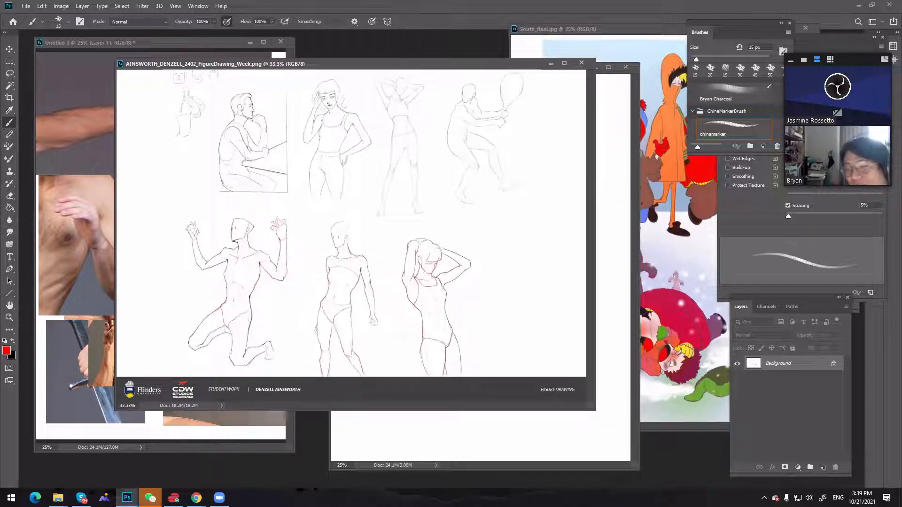
{"action": "mouse_move", "coordinate": [901, 230]}
{"action": "left_mouse_down"}
{"action": "mouse_move", "coordinate": [375, 116]}
{"action": "mouse_move", "coordinate": [322, 113]}
{"action": "left_mouse_up"}
{"action": "left_click_drag", "start_coordinate": [896, 226], "coordinate": [375, 82]}
{"action": "left_click_drag", "start_coordinate": [899, 188], "coordinate": [613, 137]}
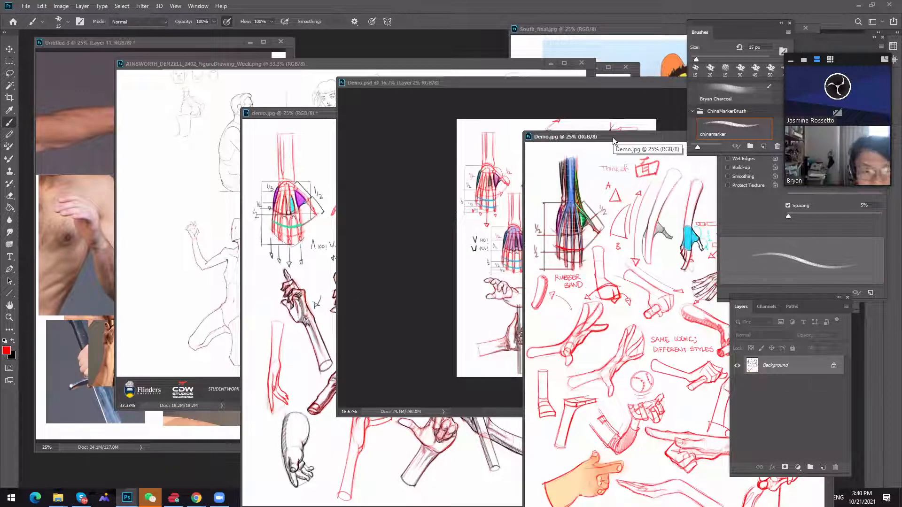
Clear the Demo.jpg, Demo.psd and demo.jpg hand sheets from the workspace, keeping the figure drawing sheet
{"action": "key", "text": "ctrl+w"}
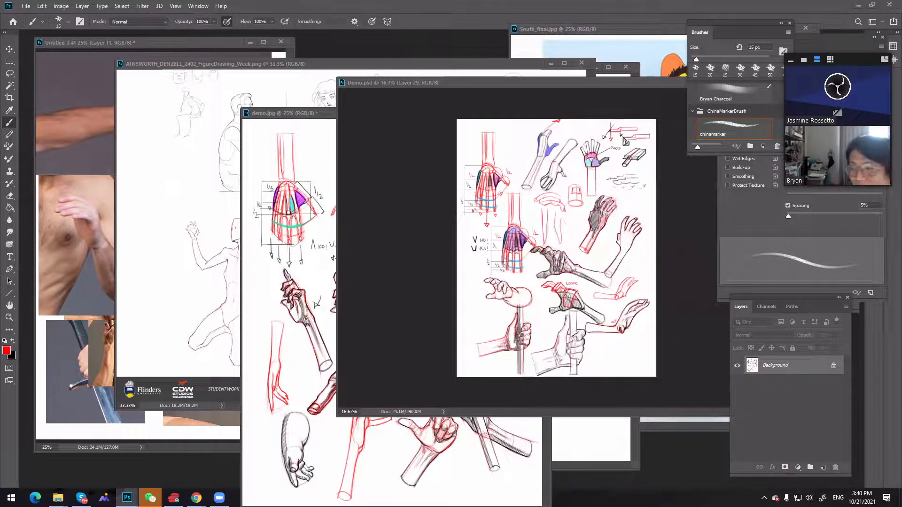
{"action": "left_click_drag", "start_coordinate": [534, 81], "coordinate": [901, 99]}
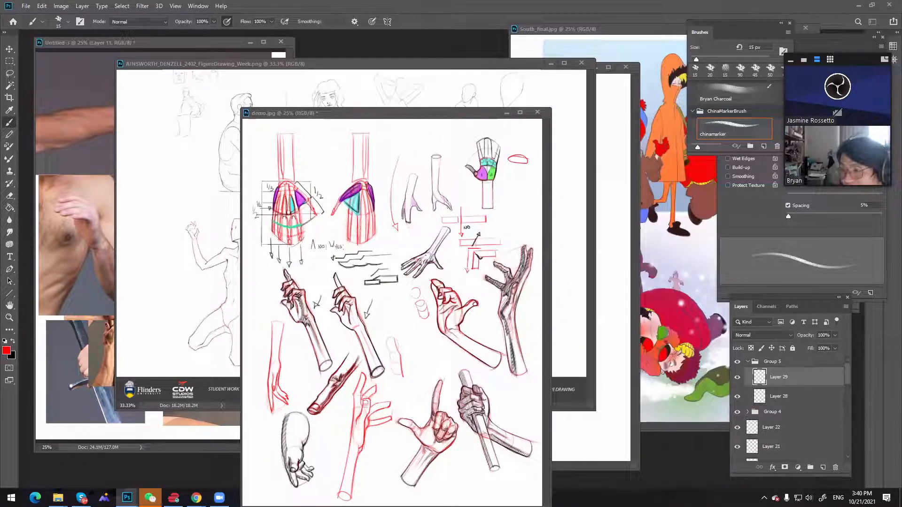
{"action": "key", "text": "ctrl+w"}
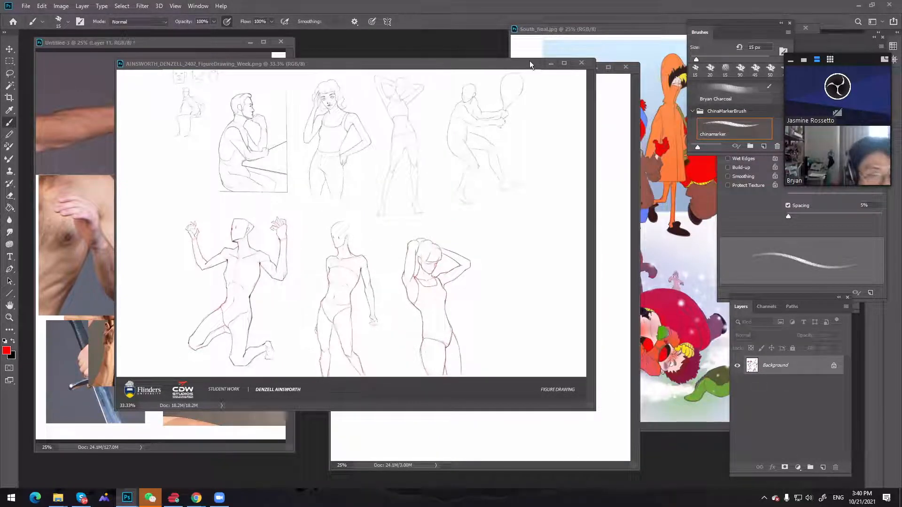
Arrange the figure drawing sheet over the photo references with Untitled-4 shifted away from it, and bring the figure drawing sheet to the front
{"action": "mouse_move", "coordinate": [474, 62]}
{"action": "left_mouse_down"}
{"action": "mouse_move", "coordinate": [388, 60]}
{"action": "mouse_move", "coordinate": [389, 45]}
{"action": "left_mouse_up"}
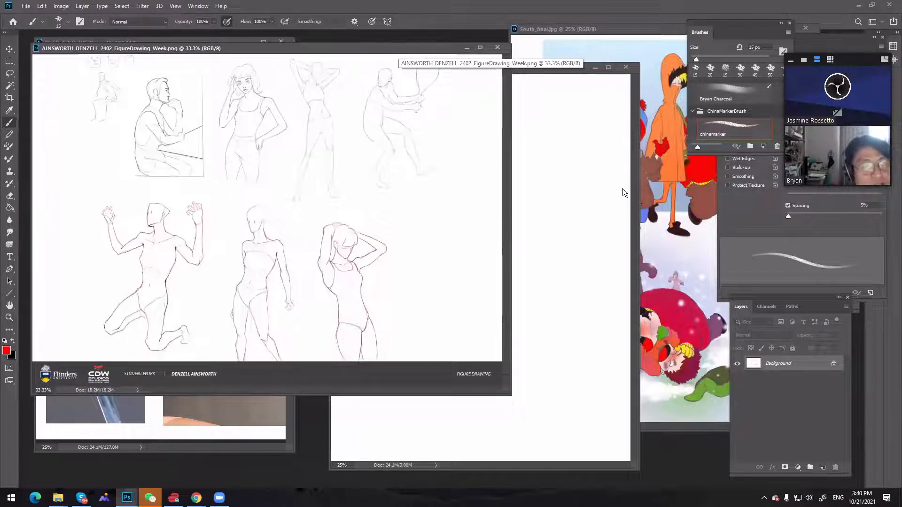
{"action": "left_click", "coordinate": [610, 185]}
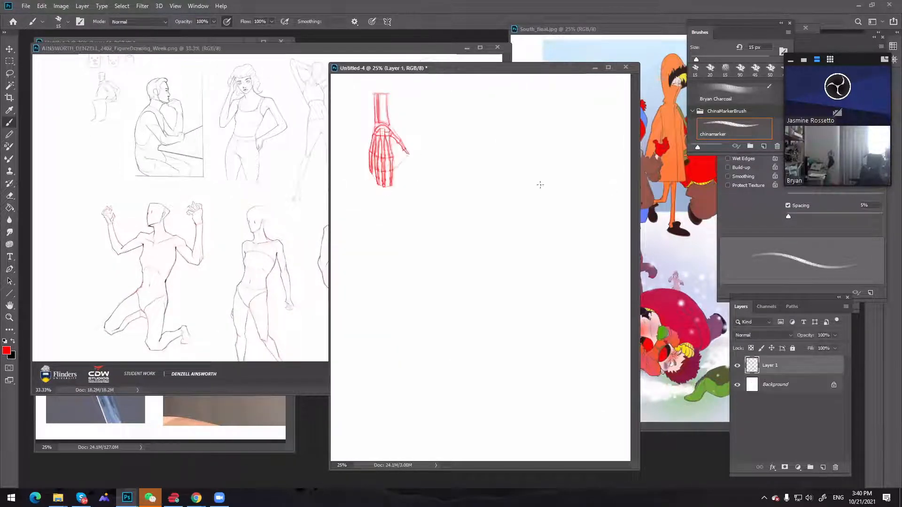
{"action": "left_click_drag", "start_coordinate": [509, 66], "coordinate": [519, 74]}
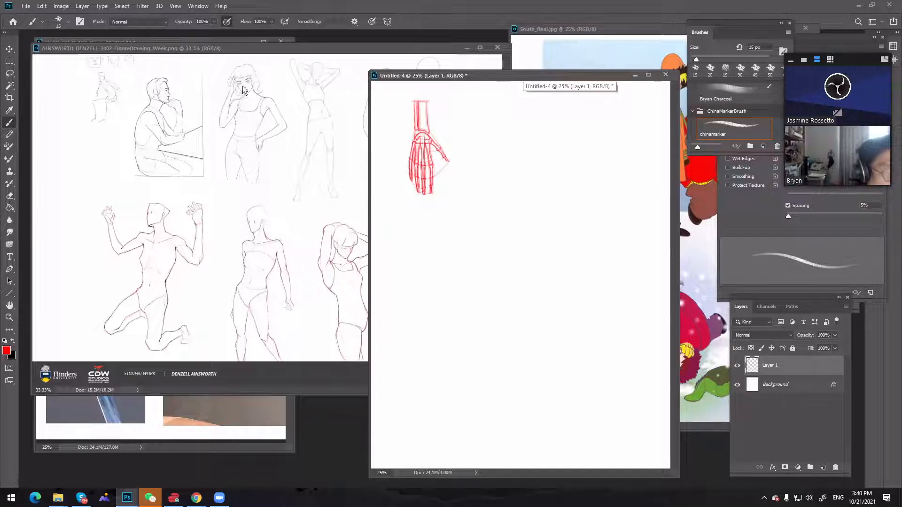
{"action": "left_click", "coordinate": [386, 48]}
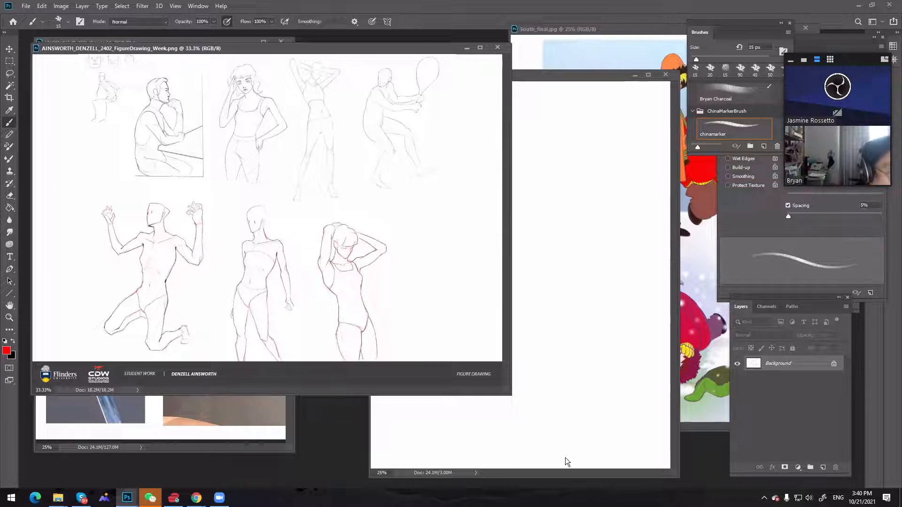
Enlarge the figure drawing sheet's window and open the week11 bootcamp figure drawing PNG from the Thursday night folder over it
{"action": "left_click_drag", "start_coordinate": [506, 393], "coordinate": [571, 411]}
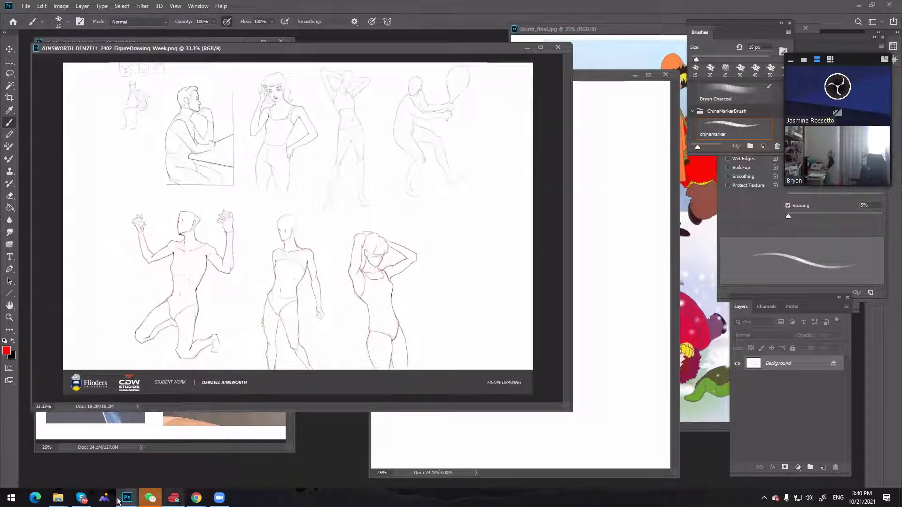
{"action": "mouse_move", "coordinate": [59, 496]}
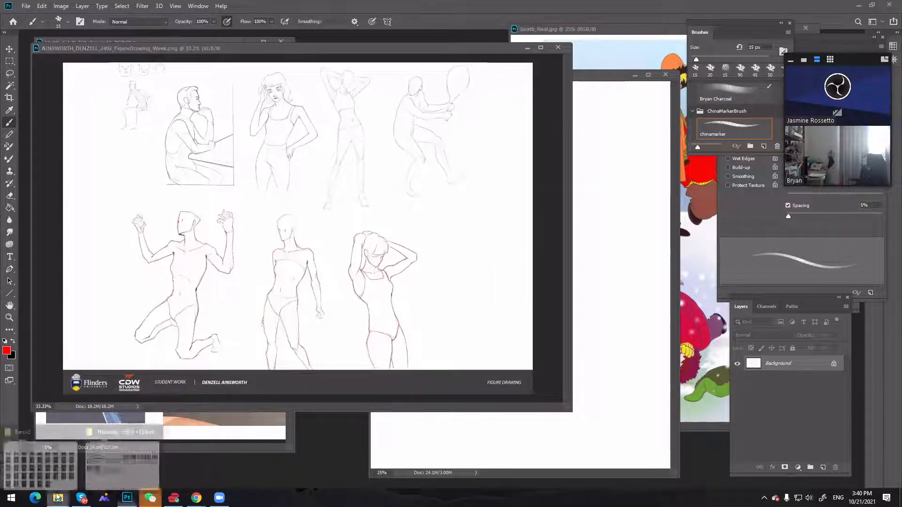
{"action": "left_click", "coordinate": [122, 430]}
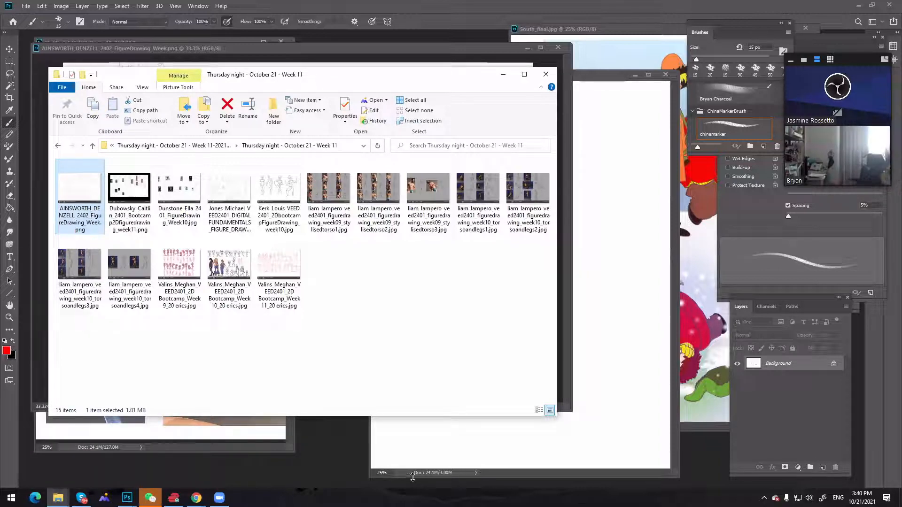
{"action": "mouse_move", "coordinate": [57, 498]}
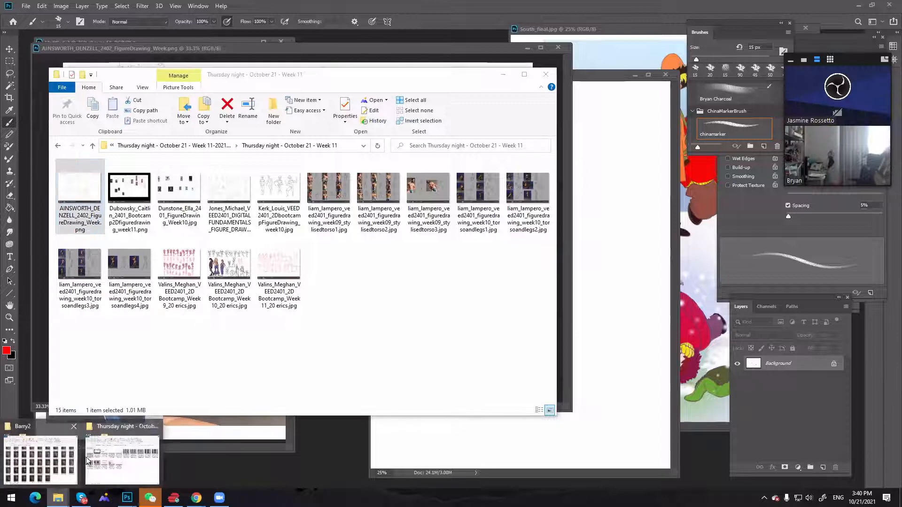
{"action": "left_click", "coordinate": [115, 428]}
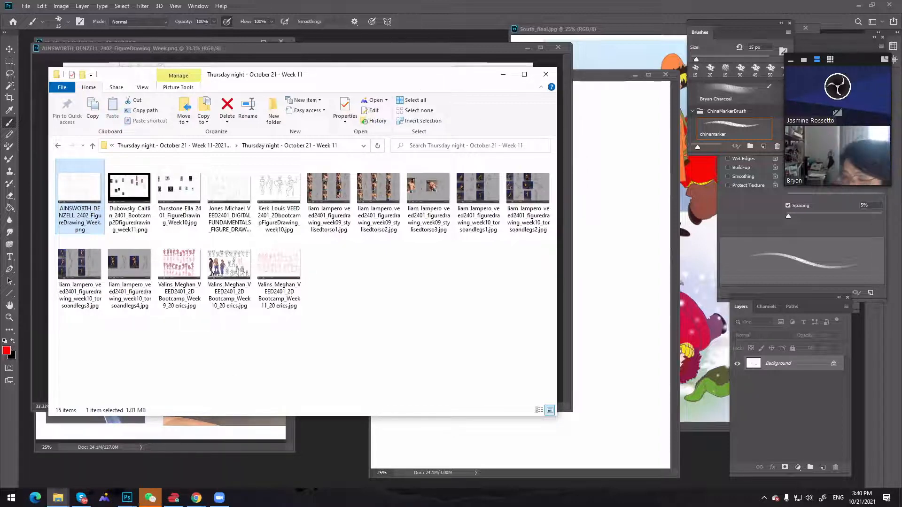
{"action": "left_click", "coordinate": [503, 75]}
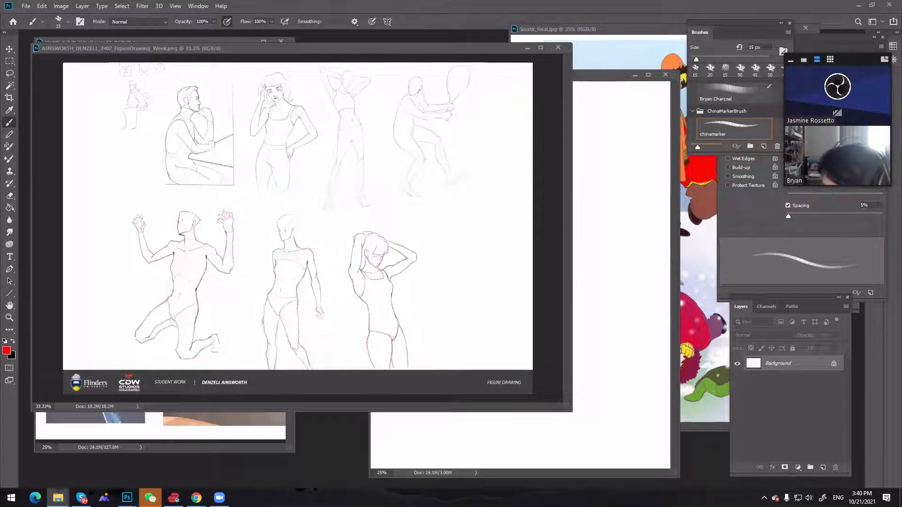
{"action": "left_click_drag", "start_coordinate": [900, 246], "coordinate": [433, 43]}
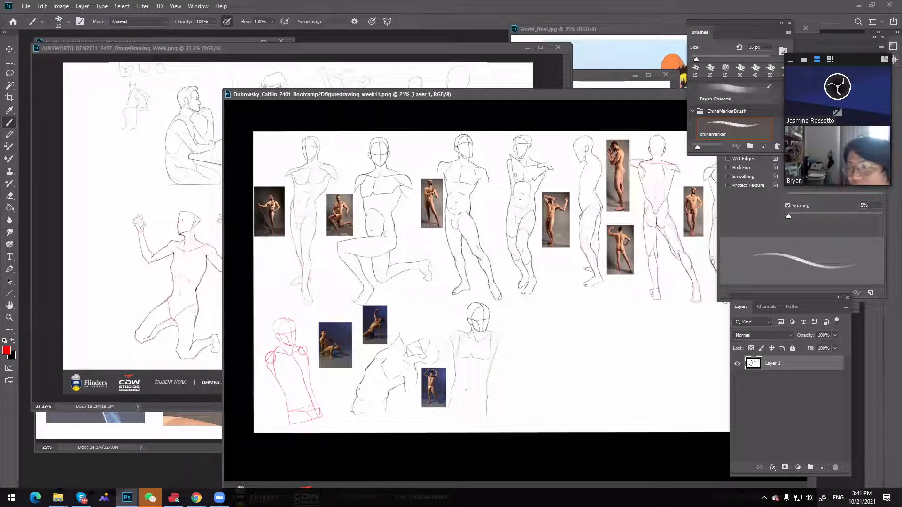
Open the student's week09 stylisedtorso1 JPG sheet from the Thursday night folder as its own floating document
{"action": "key", "text": "ctrl+Tab"}
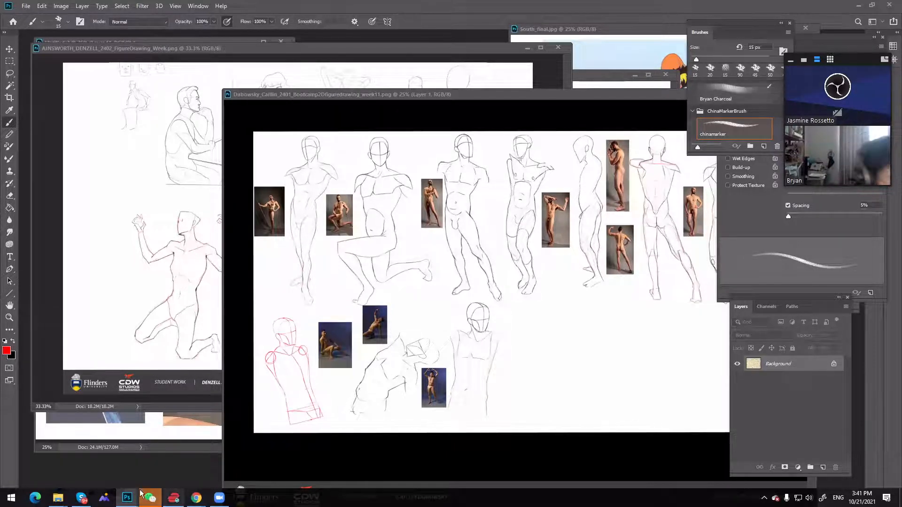
{"action": "mouse_move", "coordinate": [56, 496]}
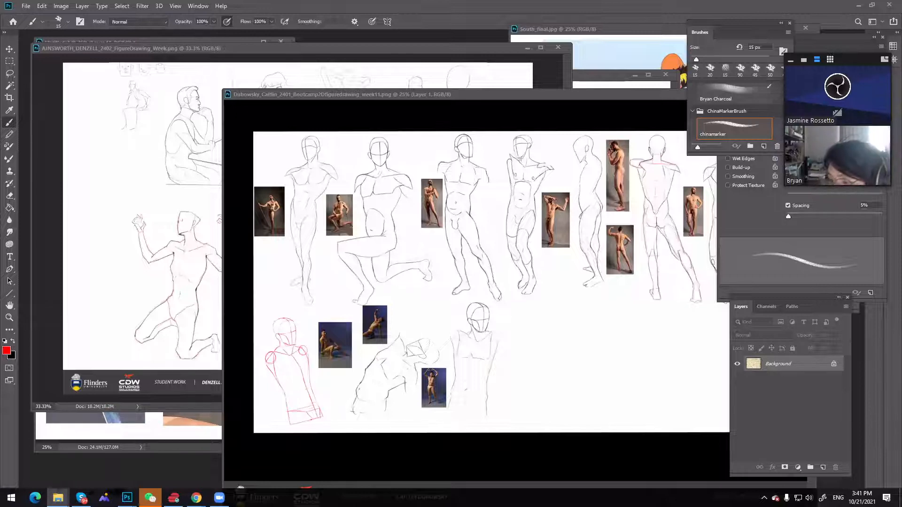
{"action": "left_click_drag", "start_coordinate": [586, 86], "coordinate": [423, 40]}
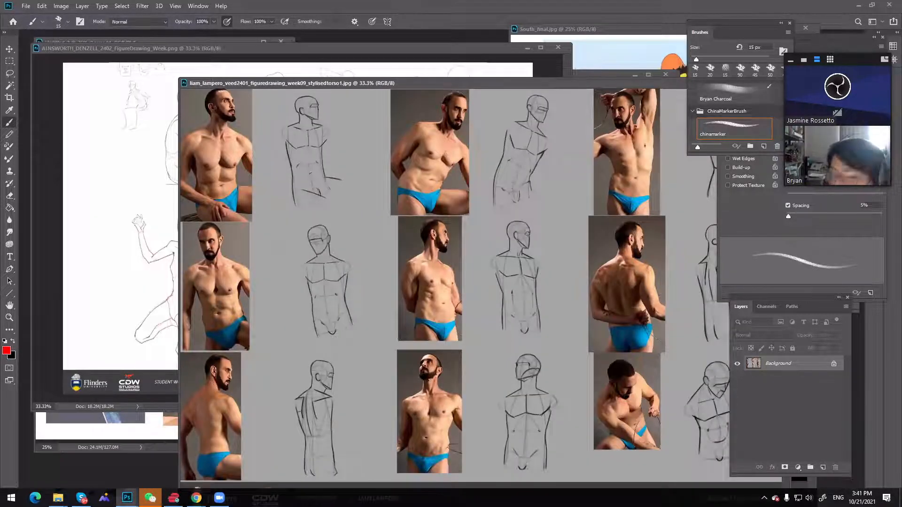
Open the 2D bootcamp figure drawing week10 JPG and place its window so the whole sheet is in view
{"action": "left_click", "coordinate": [61, 499]}
{"action": "left_click", "coordinate": [121, 453]}
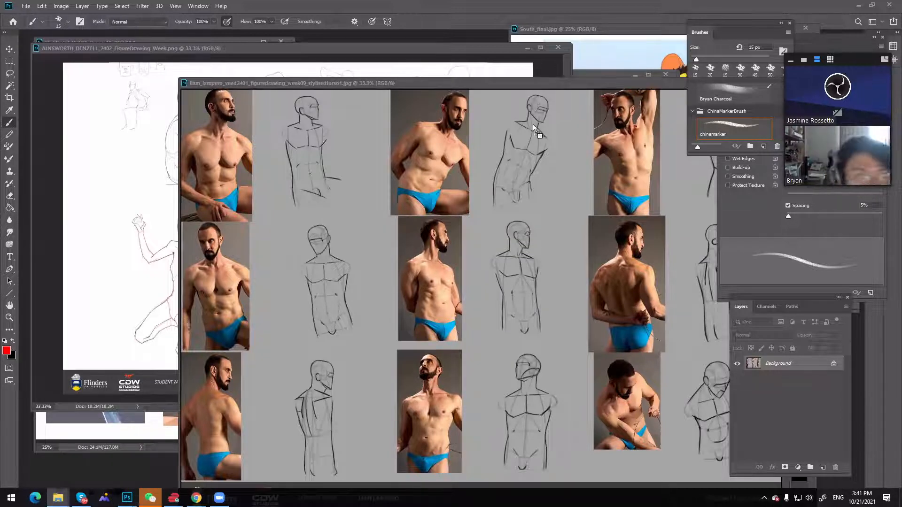
{"action": "left_click_drag", "start_coordinate": [413, 1], "coordinate": [413, 32]}
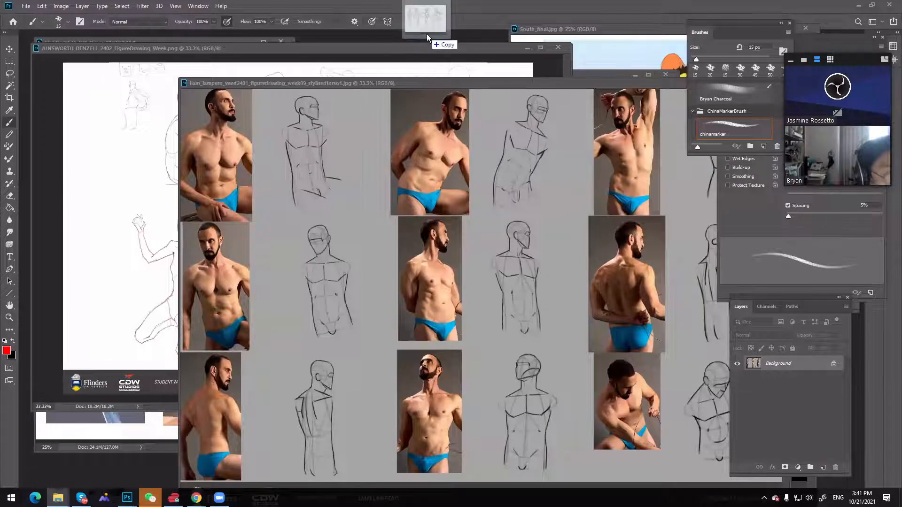
{"action": "mouse_move", "coordinate": [68, 36]}
{"action": "left_mouse_down"}
{"action": "mouse_move", "coordinate": [324, 84]}
{"action": "mouse_move", "coordinate": [278, 130]}
{"action": "left_mouse_up"}
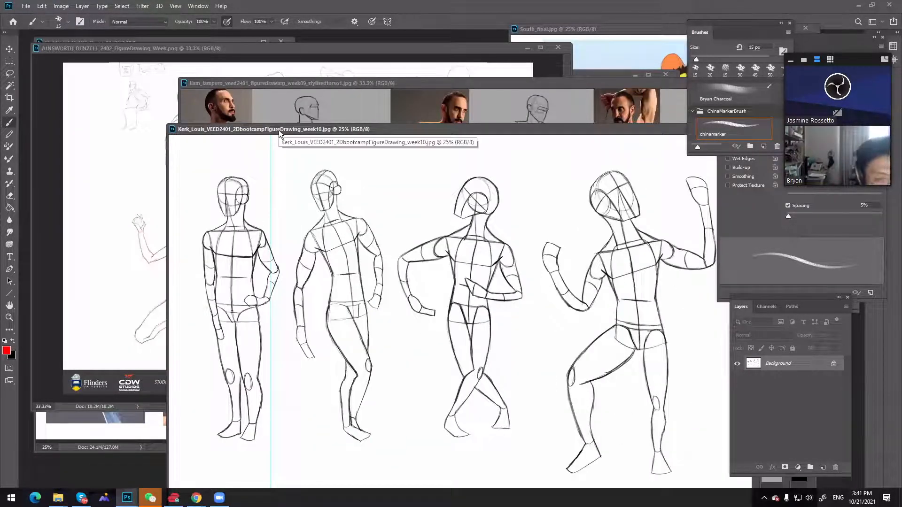
{"action": "left_click_drag", "start_coordinate": [363, 130], "coordinate": [280, 67]}
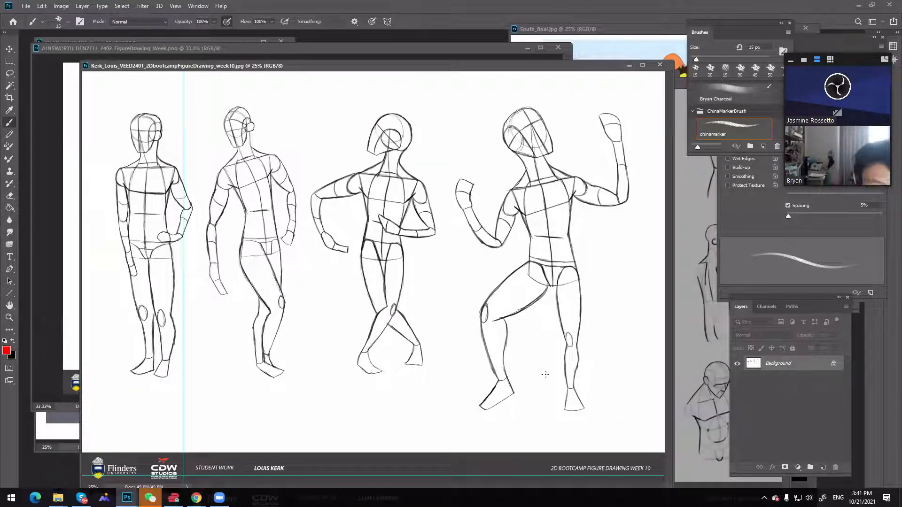
Lighten the week10 figure drawing sheet with a raised Lightness in a Hue/Saturation adjustment
{"action": "key", "text": "ctrl+u"}
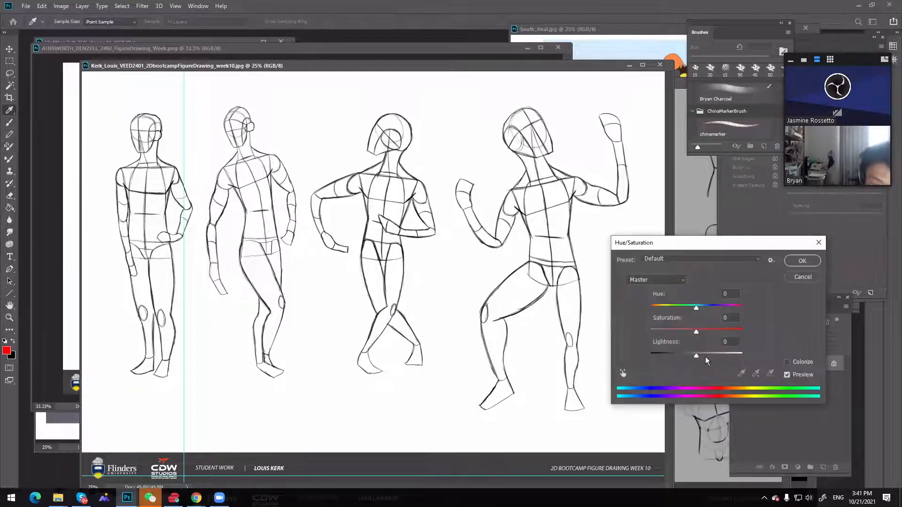
{"action": "left_click_drag", "start_coordinate": [697, 358], "coordinate": [722, 360]}
{"action": "left_click", "coordinate": [802, 261]}
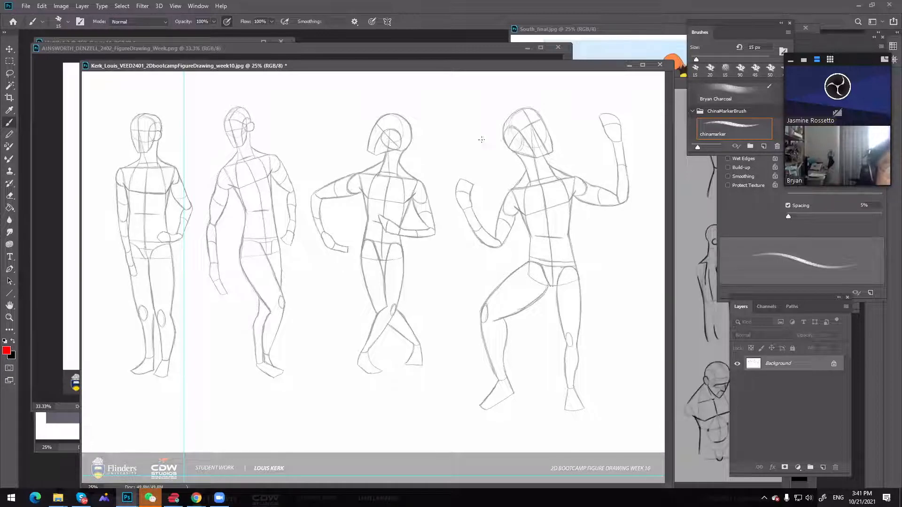
Show the week10 sheet in full-screen view with its guides hidden, and add a new empty layer above the Background
{"action": "left_click_drag", "start_coordinate": [478, 68], "coordinate": [486, 61]}
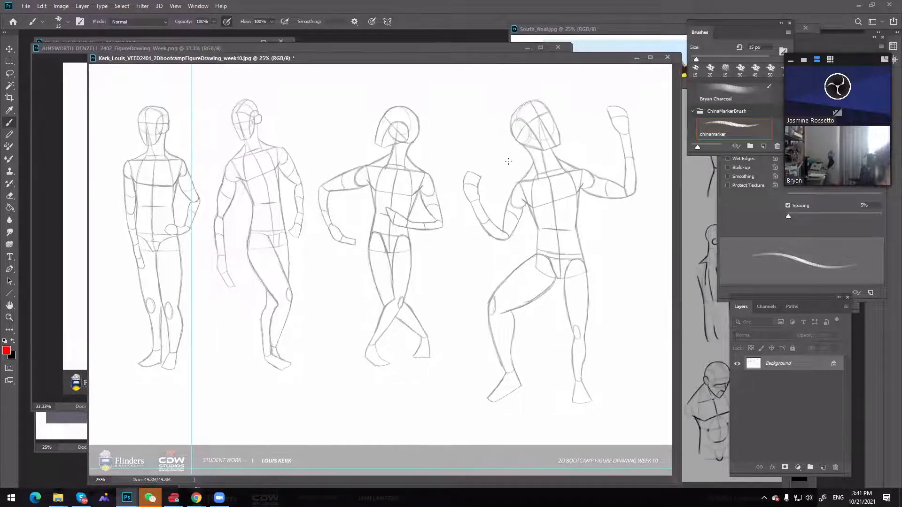
{"action": "key", "text": "f"}
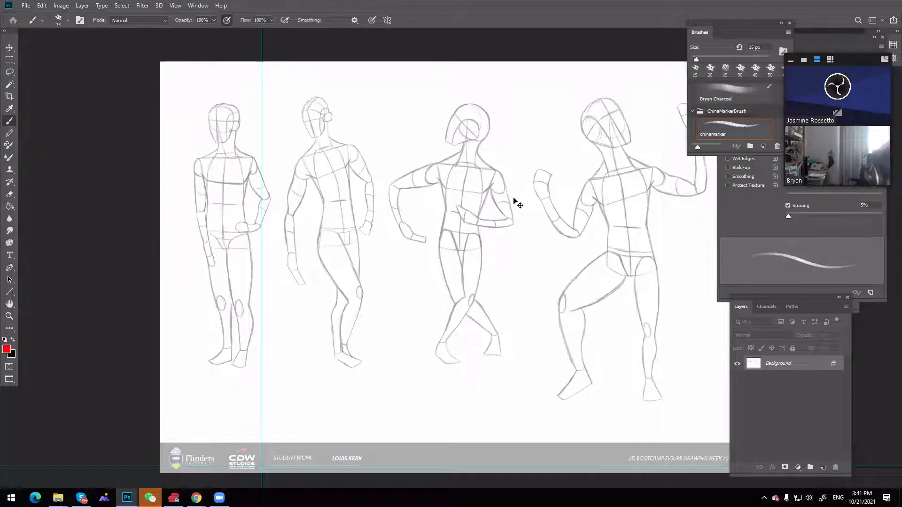
{"action": "key", "text": "ctrl+semicolon"}
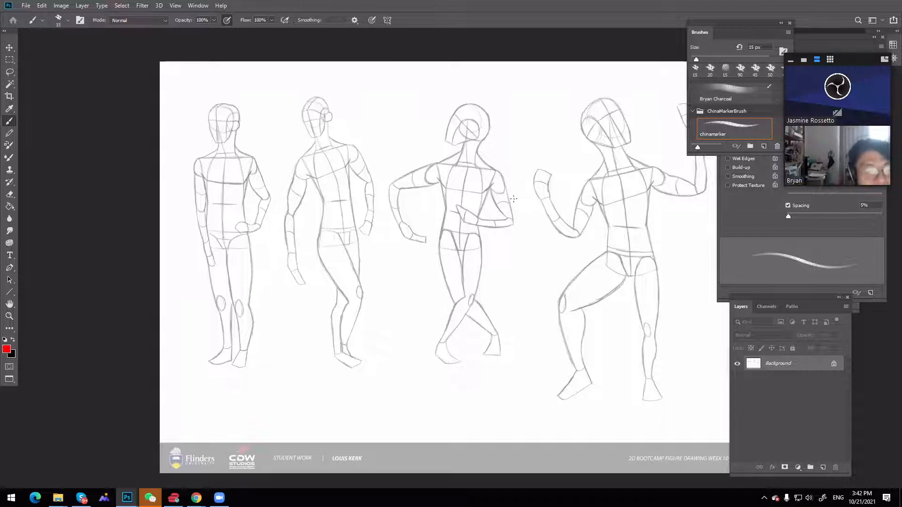
{"action": "left_click", "coordinate": [822, 467]}
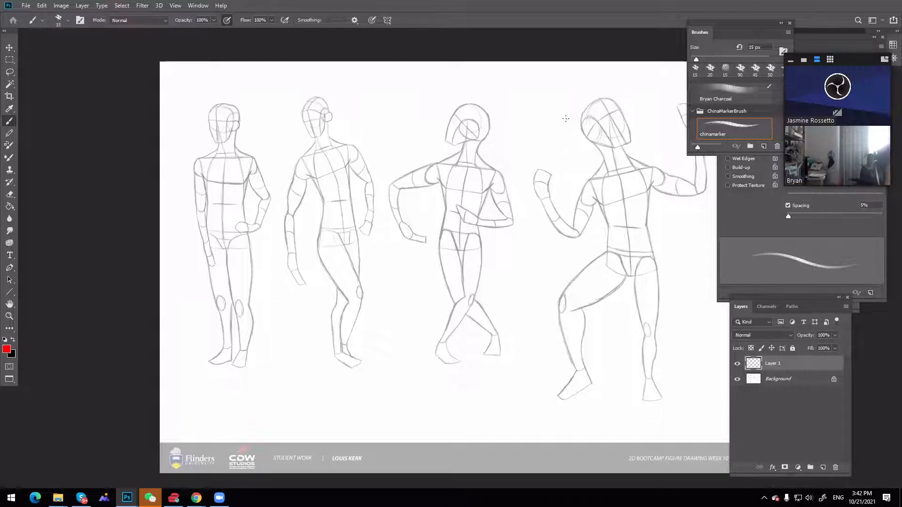
{"action": "left_click_drag", "start_coordinate": [522, 113], "coordinate": [572, 117]}
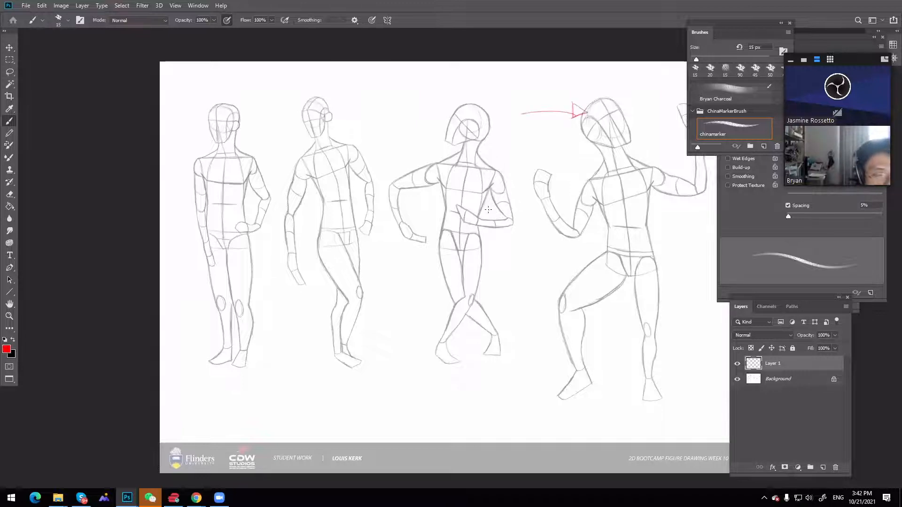
{"action": "key", "text": "ctrl+z"}
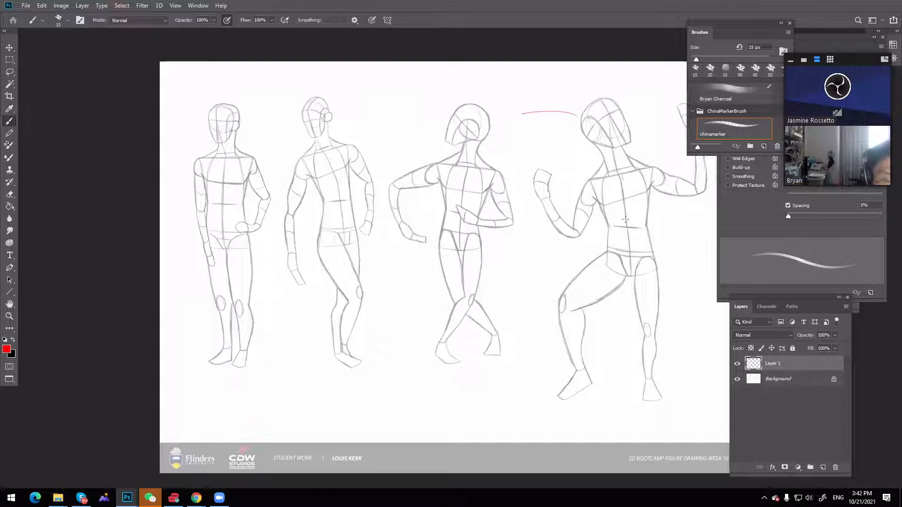
{"action": "left_click_drag", "start_coordinate": [625, 219], "coordinate": [628, 233]}
{"action": "key", "text": "ctrl+z"}
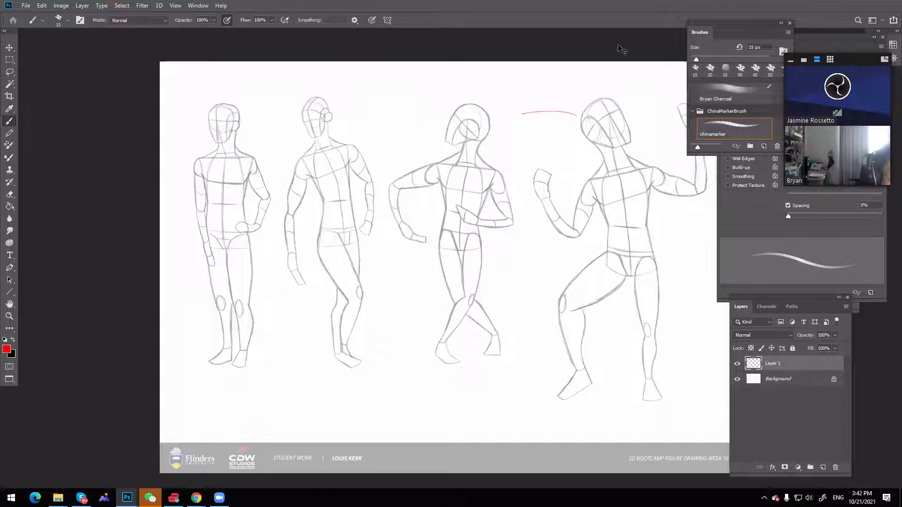
{"action": "key", "text": "ctrl+z"}
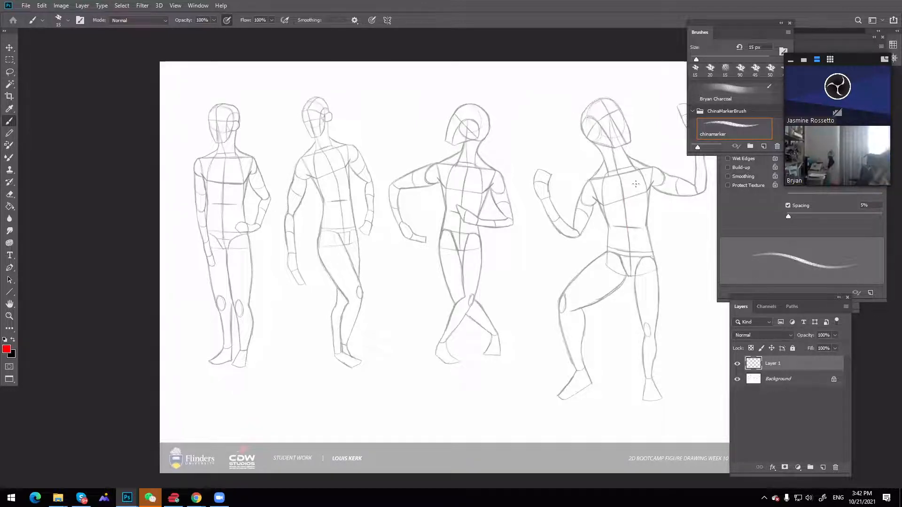
{"action": "left_click_drag", "start_coordinate": [546, 147], "coordinate": [581, 186]}
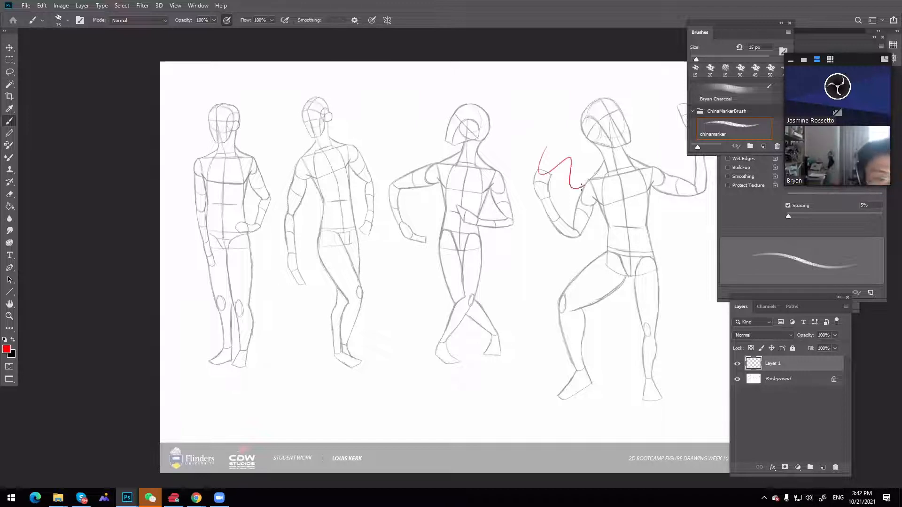
{"action": "key", "text": "ctrl+z"}
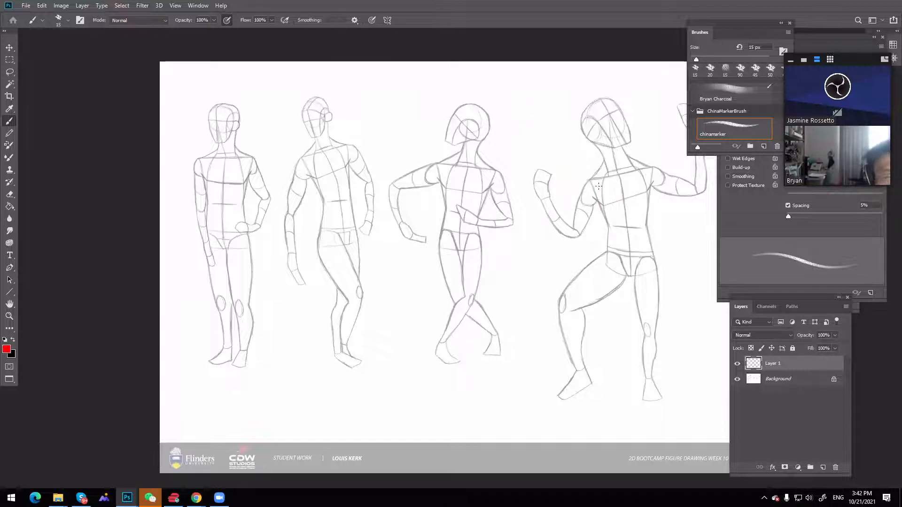
{"action": "left_click_drag", "start_coordinate": [468, 140], "coordinate": [457, 198]}
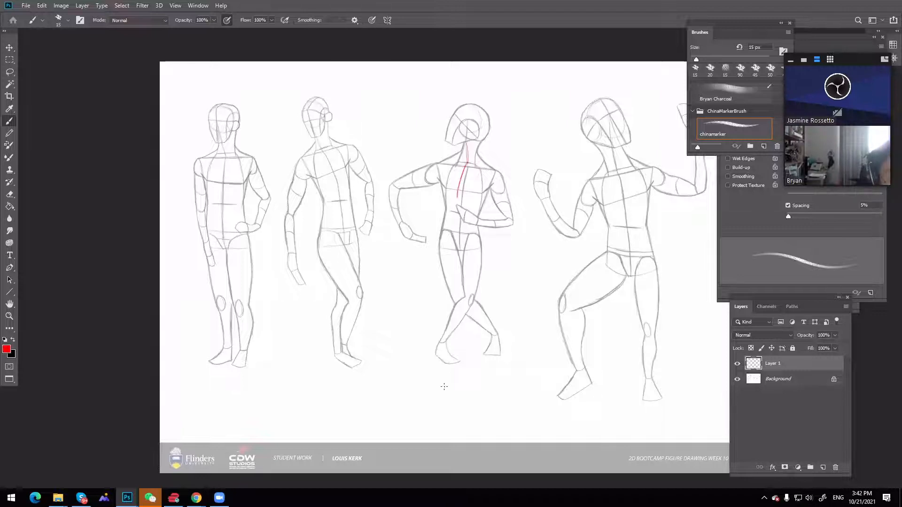
{"action": "key", "text": "ctrl+z"}
{"action": "key", "text": "ctrl+z"}
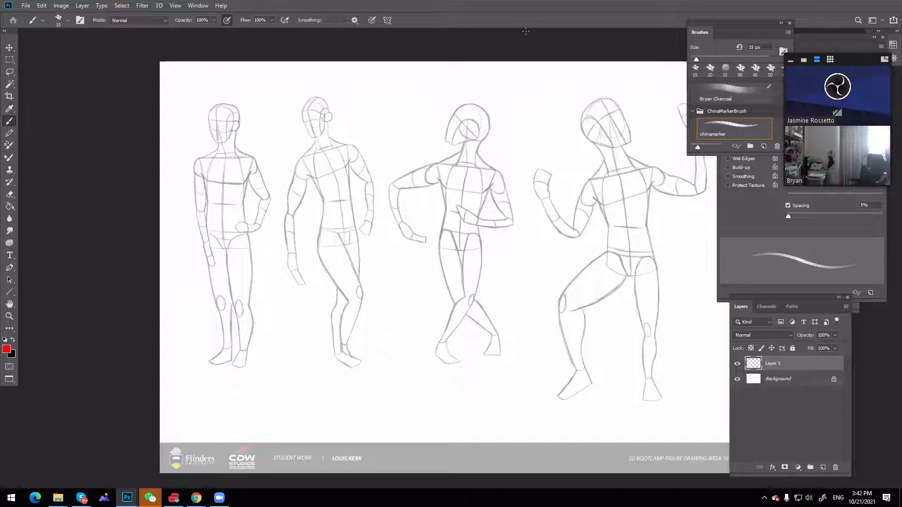
Draw a red head construction between the third and fourth figures: a circle with a centre dot inside an angular face and jaw outline
{"action": "key", "text": "bracketleft"}
{"action": "key", "text": "bracketright"}
{"action": "left_click_drag", "start_coordinate": [525, 112], "coordinate": [527, 100]}
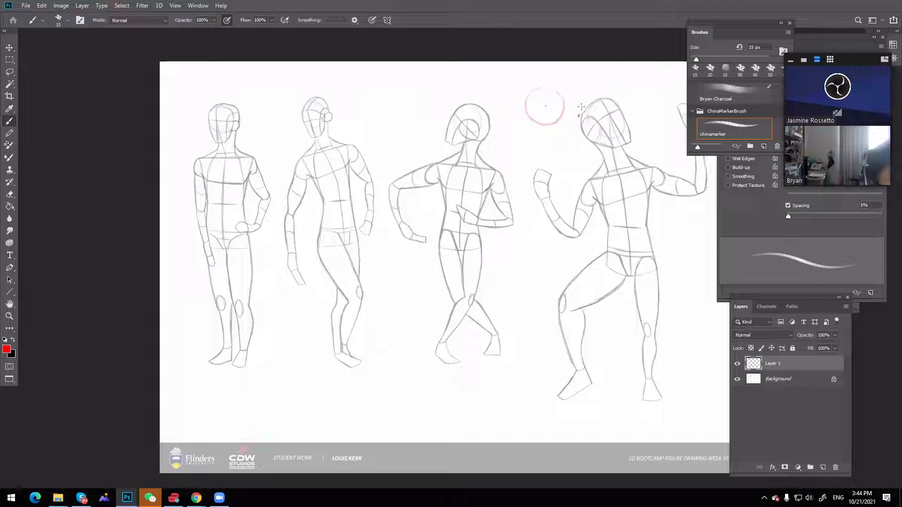
{"action": "left_click_drag", "start_coordinate": [578, 104], "coordinate": [552, 88]}
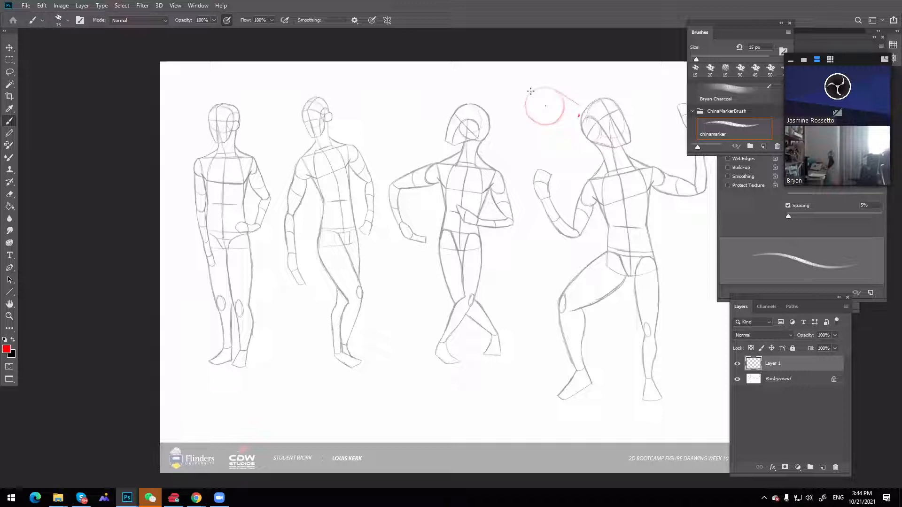
{"action": "left_click", "coordinate": [546, 106]}
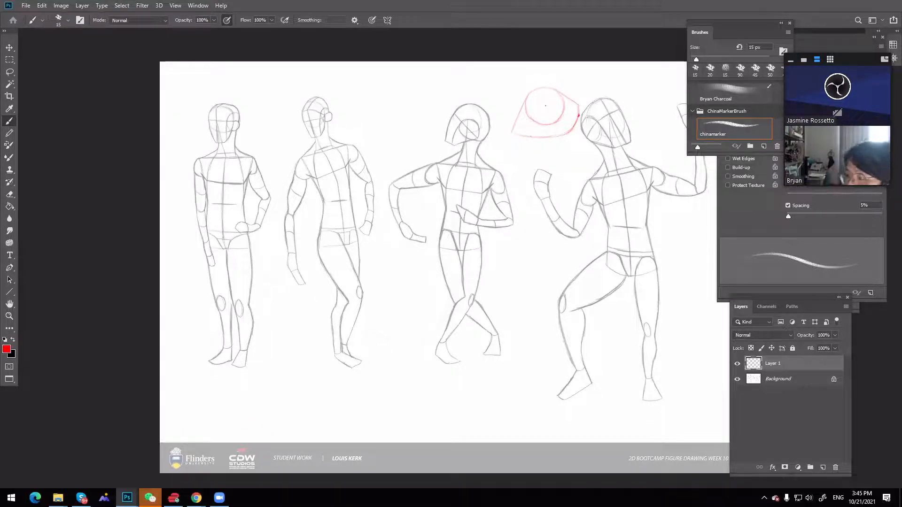
{"action": "key", "text": "ctrl+e"}
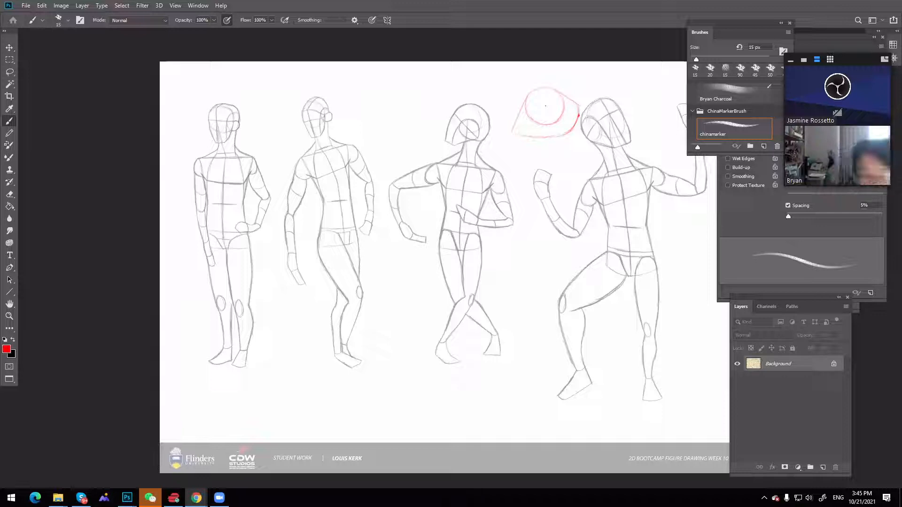
{"action": "left_click", "coordinate": [578, 107]}
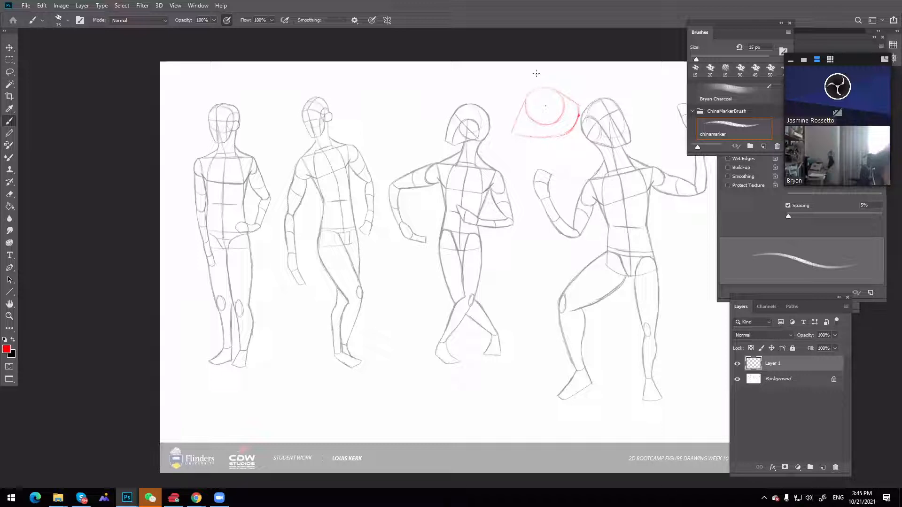
Add slanted red construction lines across the head sketch and draw two small red cylinders beside the fourth figure's head
{"action": "left_click_drag", "start_coordinate": [536, 73], "coordinate": [521, 111]}
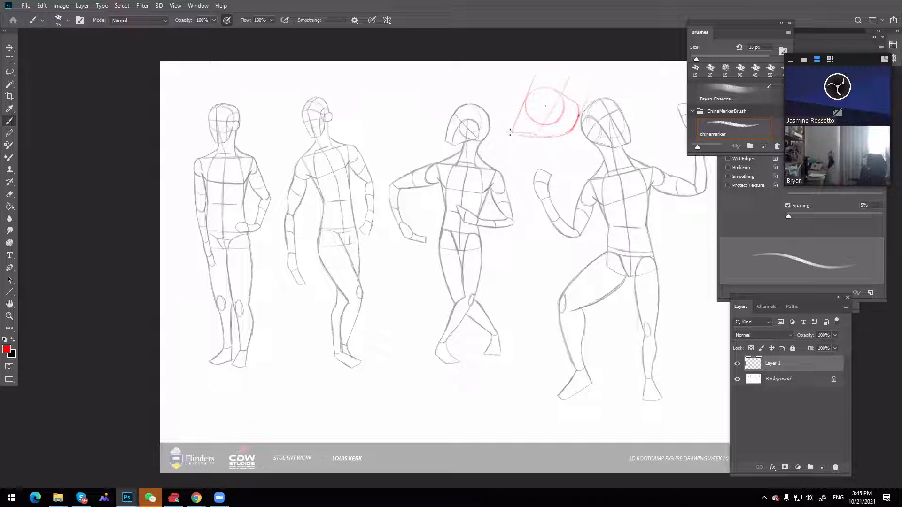
{"action": "left_click_drag", "start_coordinate": [511, 133], "coordinate": [537, 135]}
{"action": "mouse_move", "coordinate": [633, 84]}
{"action": "left_mouse_down"}
{"action": "mouse_move", "coordinate": [648, 119]}
{"action": "mouse_move", "coordinate": [672, 121]}
{"action": "mouse_move", "coordinate": [649, 122]}
{"action": "mouse_move", "coordinate": [649, 139]}
{"action": "mouse_move", "coordinate": [666, 126]}
{"action": "mouse_move", "coordinate": [665, 142]}
{"action": "mouse_move", "coordinate": [651, 121]}
{"action": "mouse_move", "coordinate": [648, 144]}
{"action": "mouse_move", "coordinate": [664, 124]}
{"action": "left_mouse_up"}
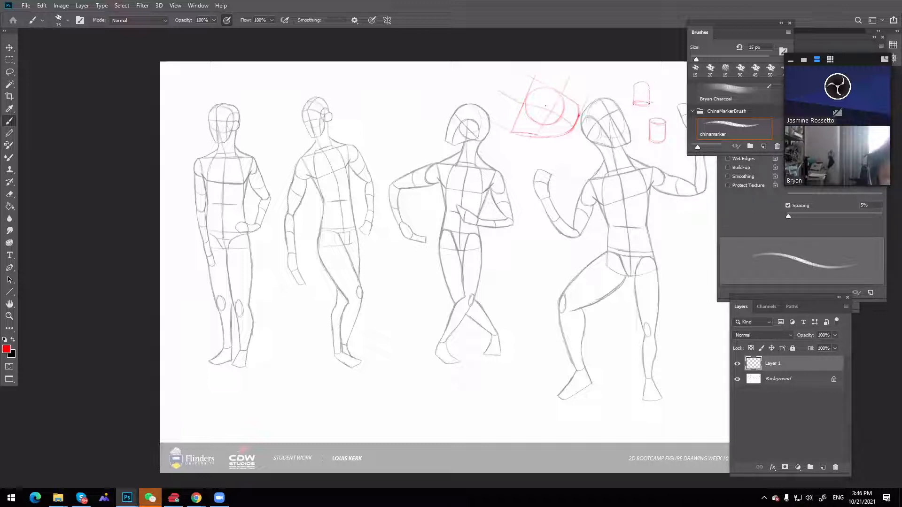
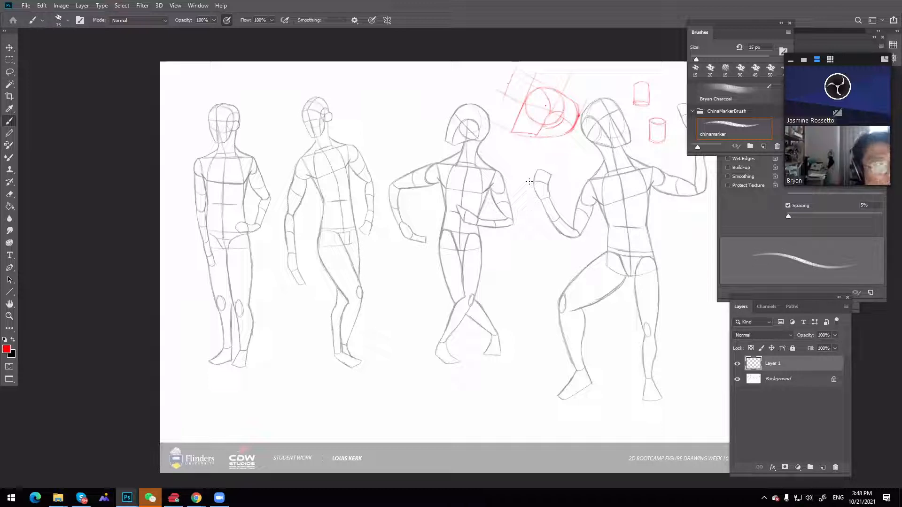
Draw red neck lines beneath the head sketch and a slanted shoulder line crossing the base of the neck
{"action": "mouse_move", "coordinate": [634, 215]}
{"action": "left_mouse_down"}
{"action": "mouse_move", "coordinate": [557, 226]}
{"action": "mouse_move", "coordinate": [547, 246]}
{"action": "mouse_move", "coordinate": [603, 251]}
{"action": "left_mouse_up"}
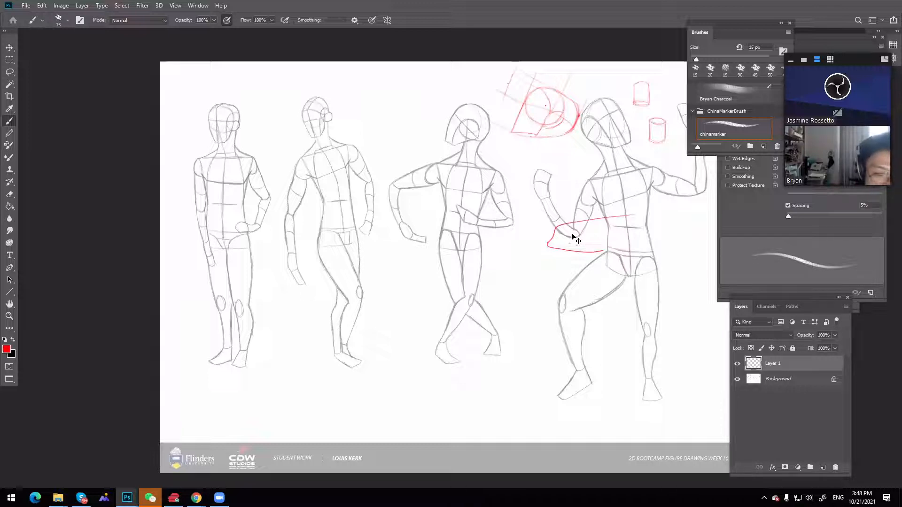
{"action": "key", "text": "ctrl+z"}
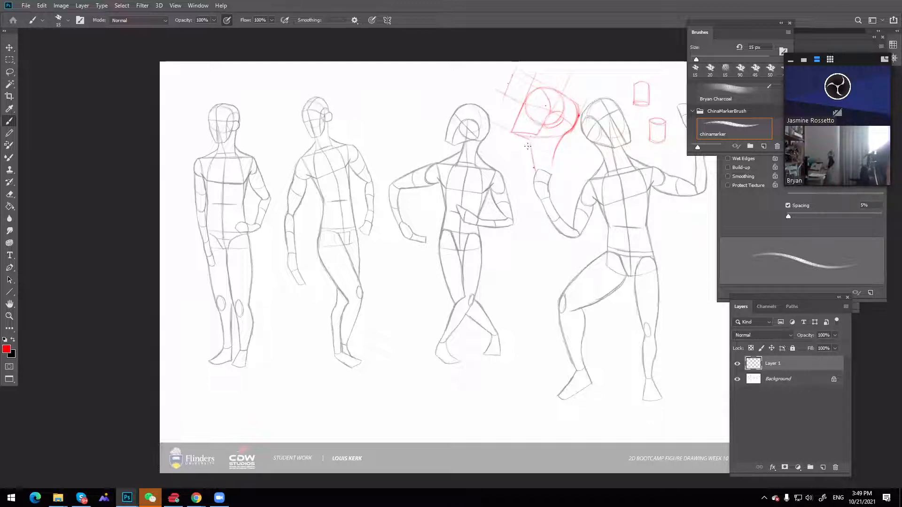
{"action": "key", "text": "ctrl"}
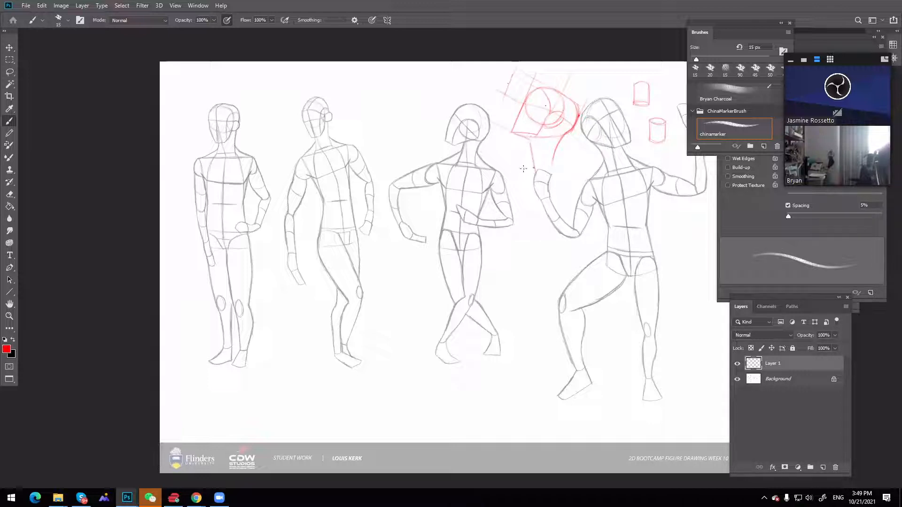
{"action": "key", "text": "ctrl"}
{"action": "left_click_drag", "start_coordinate": [529, 140], "coordinate": [524, 167]}
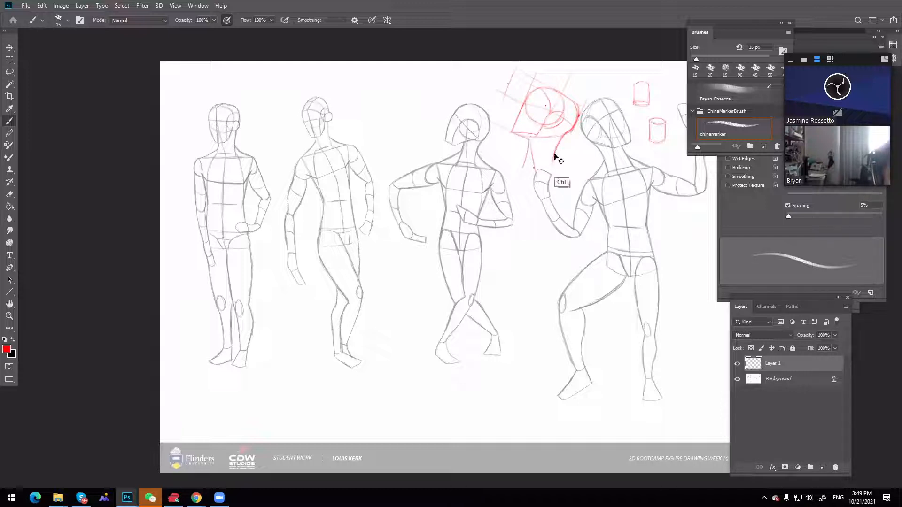
{"action": "key", "text": "ctrl"}
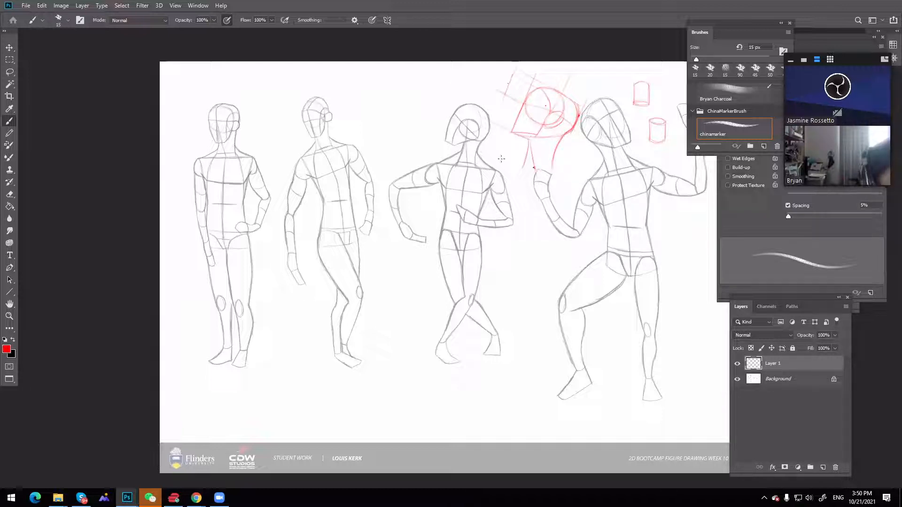
{"action": "left_click_drag", "start_coordinate": [499, 156], "coordinate": [528, 166]}
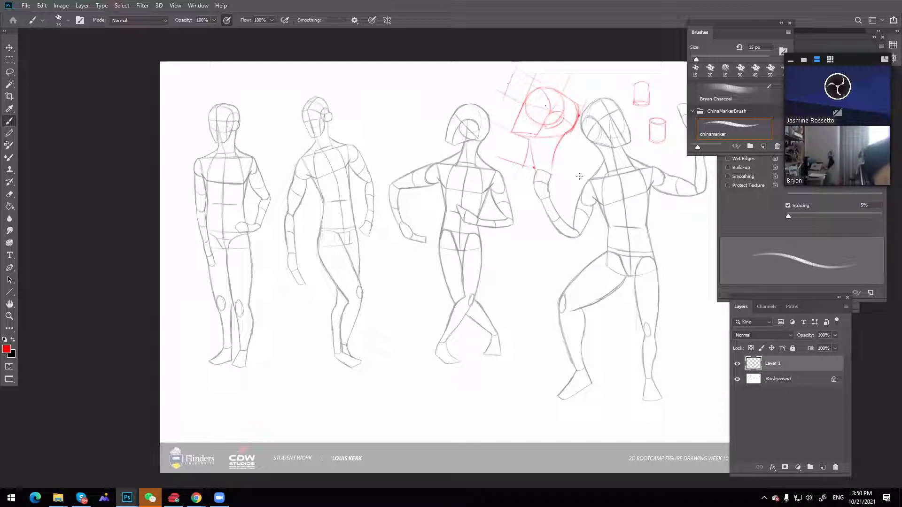
{"action": "left_click_drag", "start_coordinate": [536, 168], "coordinate": [582, 175]}
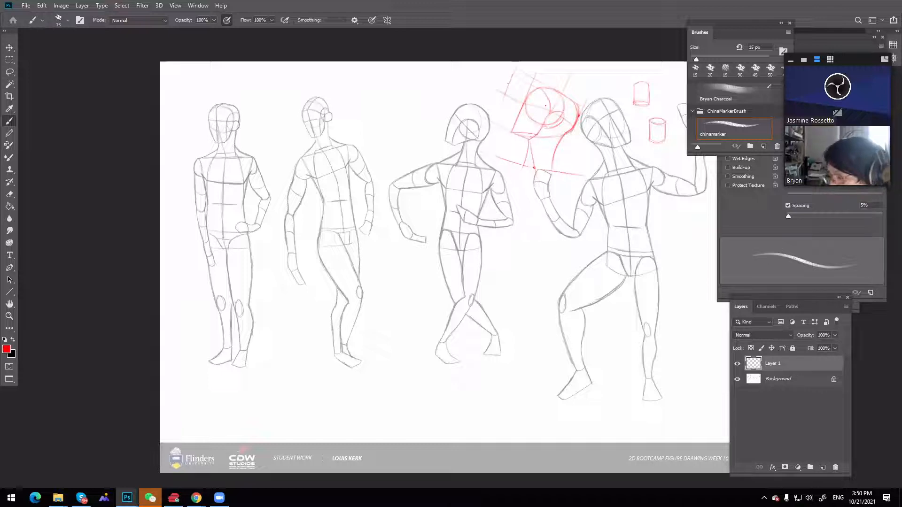
Add red sloping trapezius lines from the sketch's neck out to the shoulder line on both sides
{"action": "key", "text": "ctrl+Tab"}
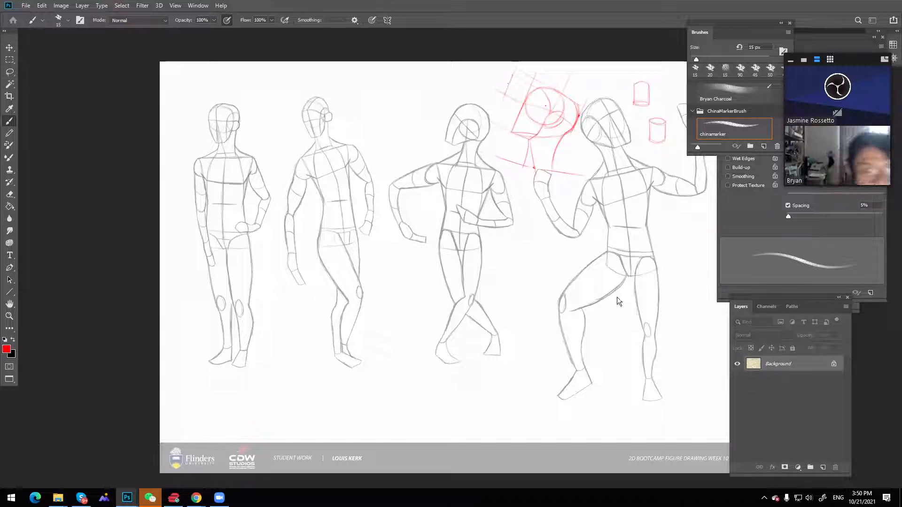
{"action": "key", "text": "ctrl+Tab"}
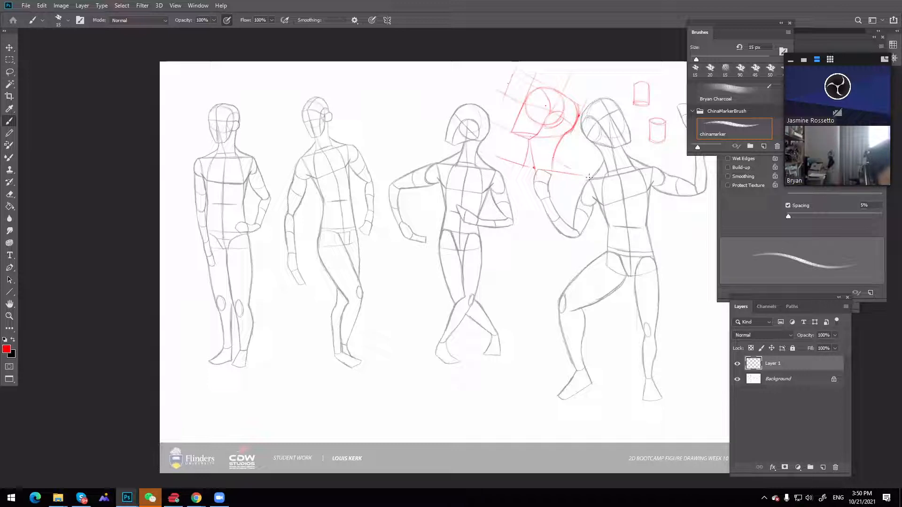
{"action": "left_click_drag", "start_coordinate": [555, 159], "coordinate": [583, 175]}
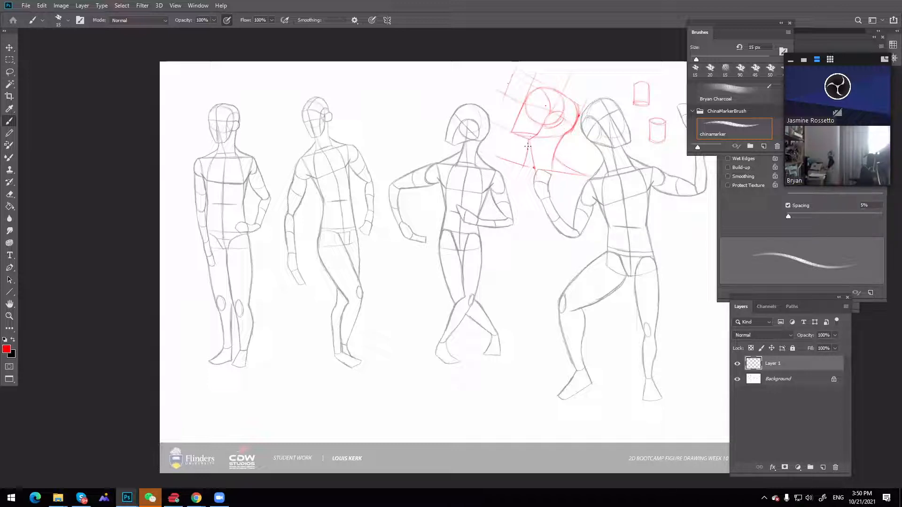
{"action": "left_click_drag", "start_coordinate": [495, 151], "coordinate": [526, 150]}
Lasso the red lines at the base of the neck, move them slightly upward, and deselect them
{"action": "key", "text": "l"}
{"action": "mouse_move", "coordinate": [622, 177]}
{"action": "left_mouse_down"}
{"action": "mouse_move", "coordinate": [472, 169]}
{"action": "mouse_move", "coordinate": [621, 181]}
{"action": "left_mouse_up"}
{"action": "key", "text": "v"}
{"action": "key", "text": "ctrl+d"}
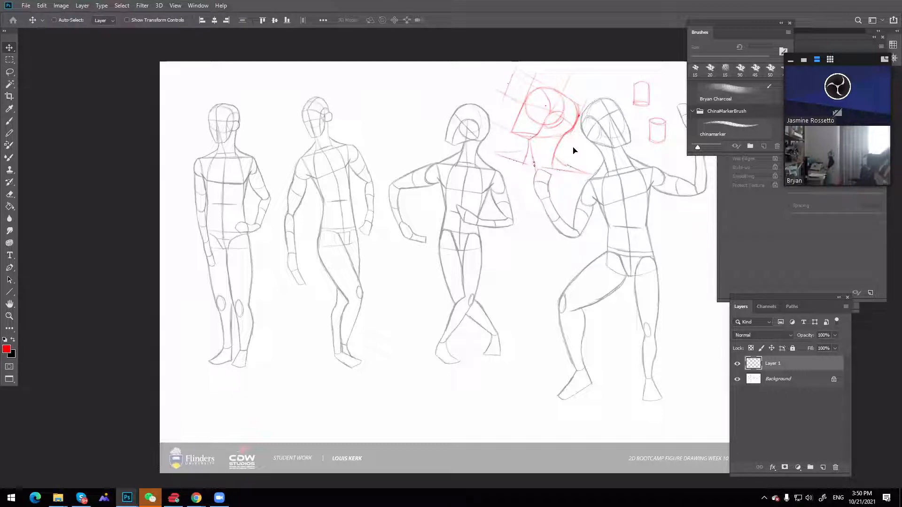
Clean up the neck and shoulder lines with a 35 px eraser and redraw the shoulder slopes in red
{"action": "key", "text": "m"}
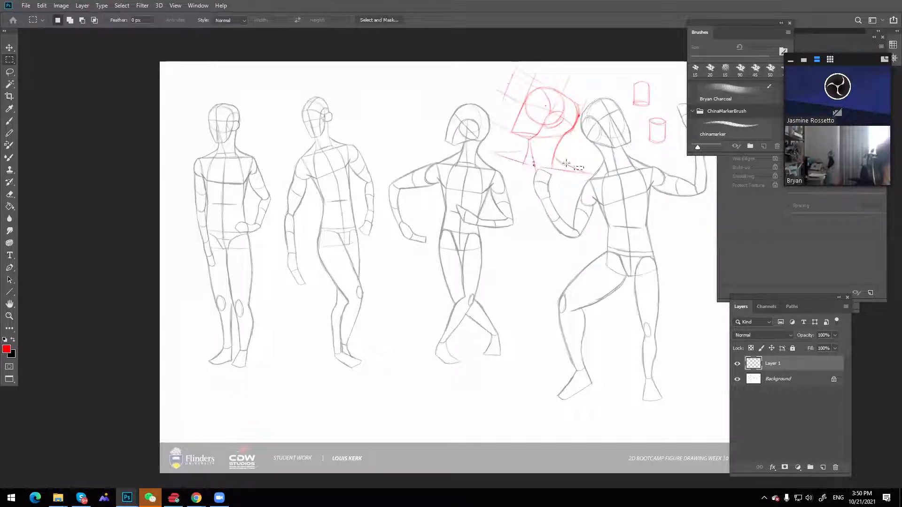
{"action": "key", "text": "e"}
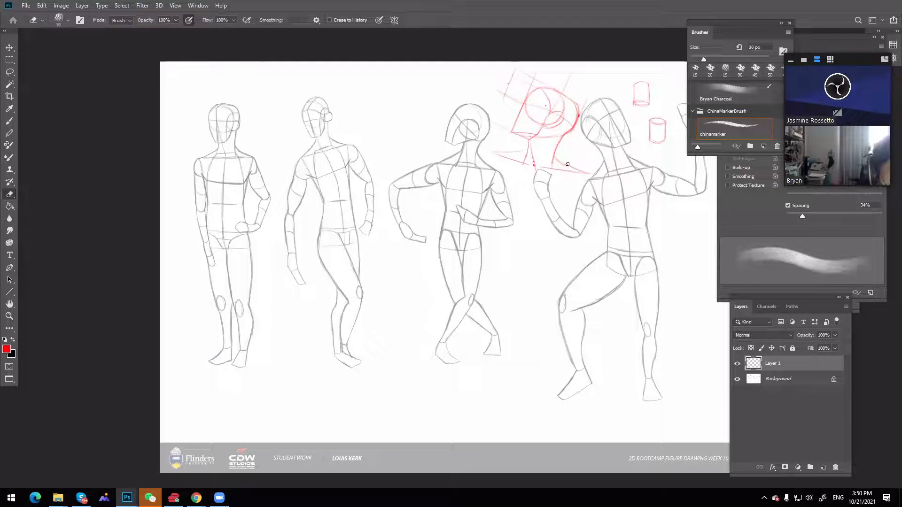
{"action": "key", "text": "bracketright"}
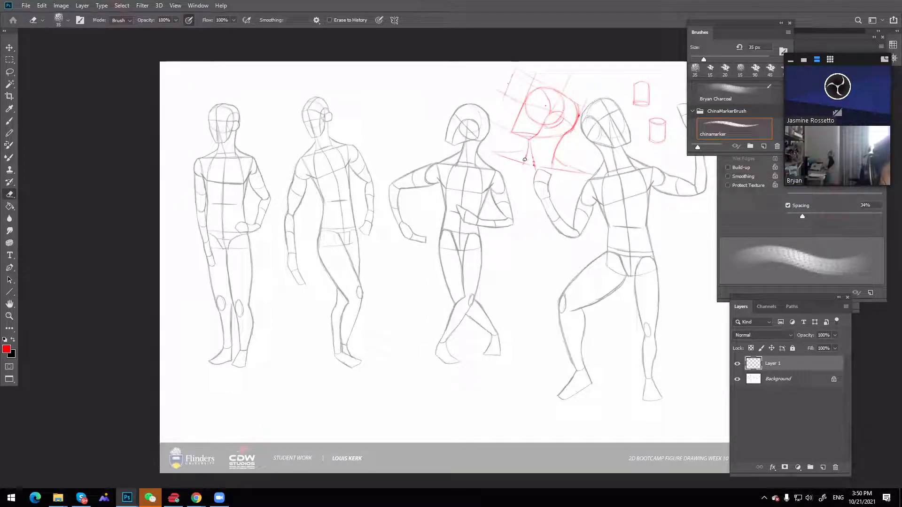
{"action": "key", "text": "b"}
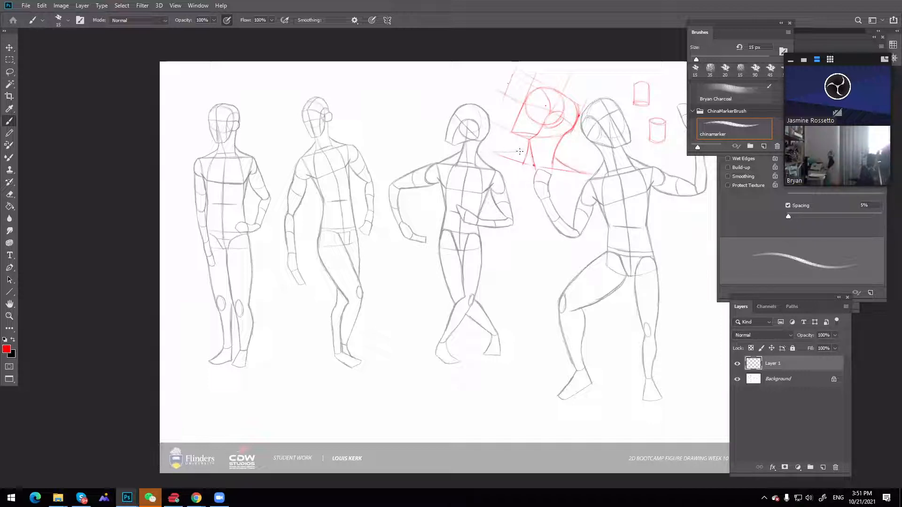
{"action": "left_click_drag", "start_coordinate": [499, 148], "coordinate": [539, 133]}
Write "2×2=5" in red above the third figure's head and undo the writing
{"action": "left_click_drag", "start_coordinate": [418, 82], "coordinate": [424, 88]}
{"action": "left_click_drag", "start_coordinate": [431, 81], "coordinate": [446, 86]}
{"action": "left_click_drag", "start_coordinate": [447, 81], "coordinate": [447, 88]}
{"action": "left_click_drag", "start_coordinate": [446, 80], "coordinate": [452, 80]}
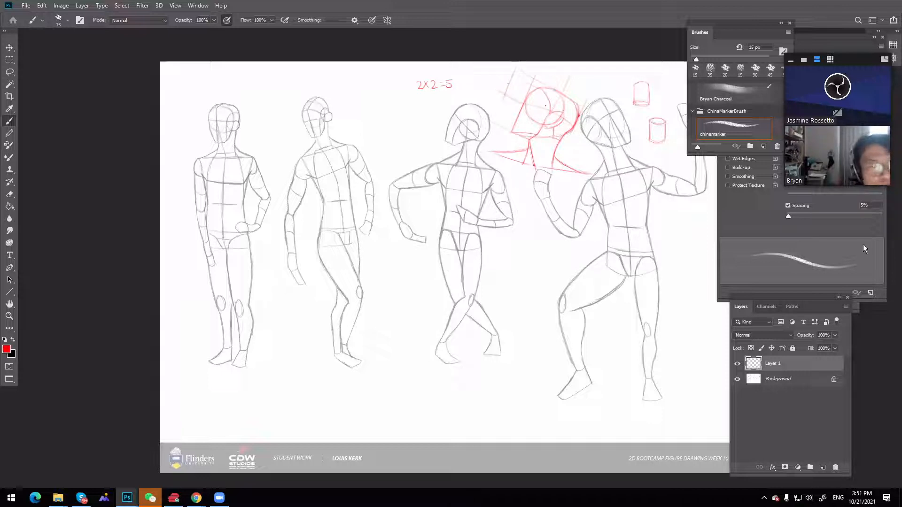
{"action": "key", "text": "ctrl+z"}
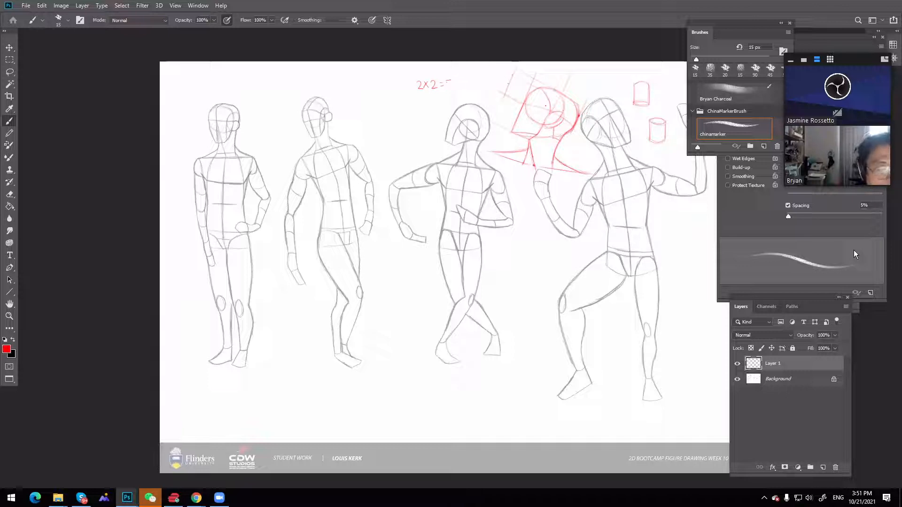
{"action": "key", "text": "ctrl+z"}
{"action": "key", "text": "ctrl+z"}
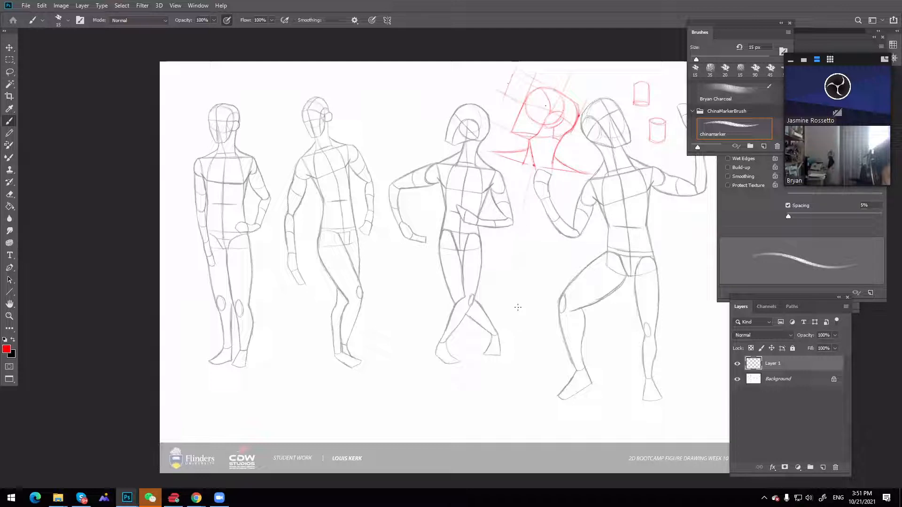
Block in the red torso below the shoulders with a vertical centre line, a horizontal hip line and two side contours
{"action": "left_click_drag", "start_coordinate": [517, 310], "coordinate": [520, 230]}
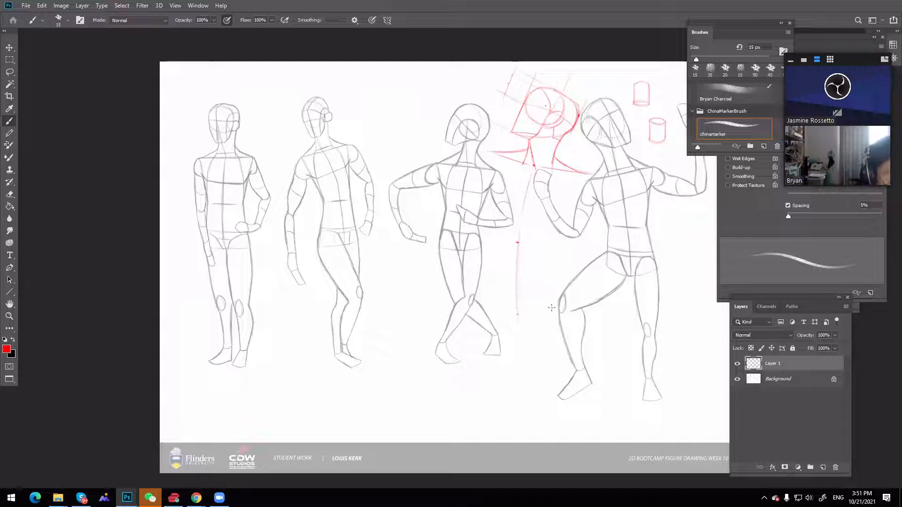
{"action": "left_click_drag", "start_coordinate": [551, 308], "coordinate": [489, 309]}
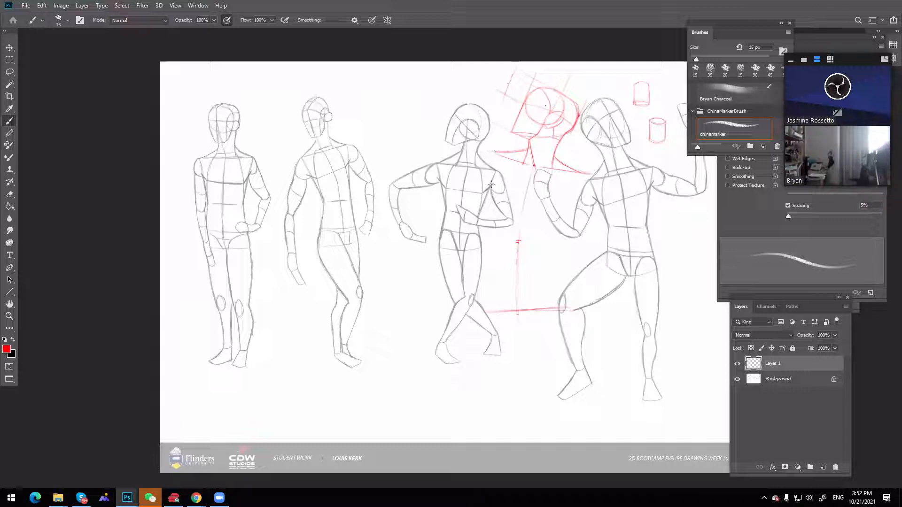
{"action": "left_click_drag", "start_coordinate": [493, 152], "coordinate": [492, 227]}
{"action": "key", "text": "ctrl+z"}
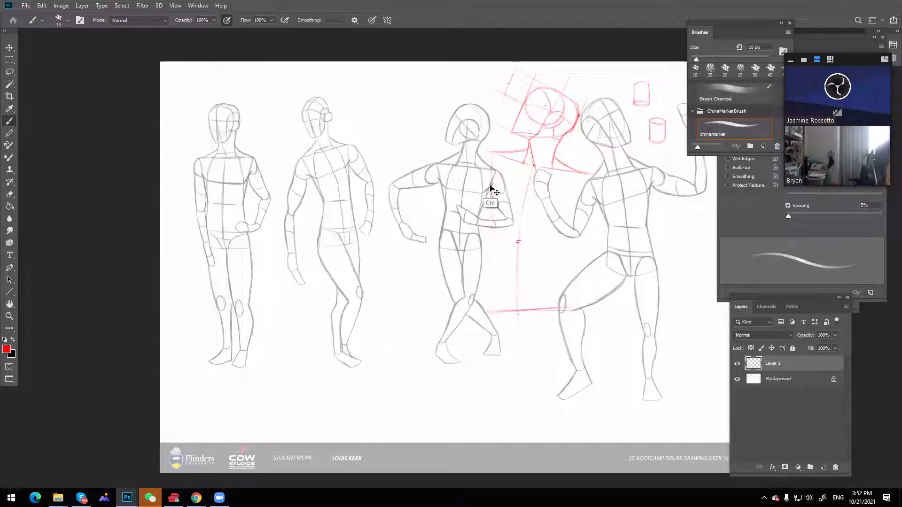
{"action": "left_click_drag", "start_coordinate": [492, 158], "coordinate": [491, 238]}
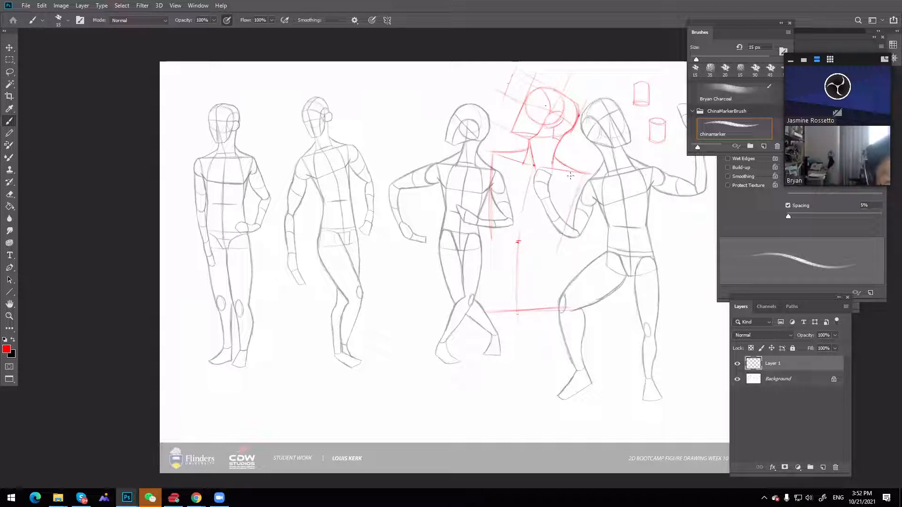
{"action": "mouse_move", "coordinate": [583, 177]}
{"action": "left_mouse_down"}
{"action": "mouse_move", "coordinate": [559, 243]}
{"action": "mouse_move", "coordinate": [561, 307]}
{"action": "left_mouse_up"}
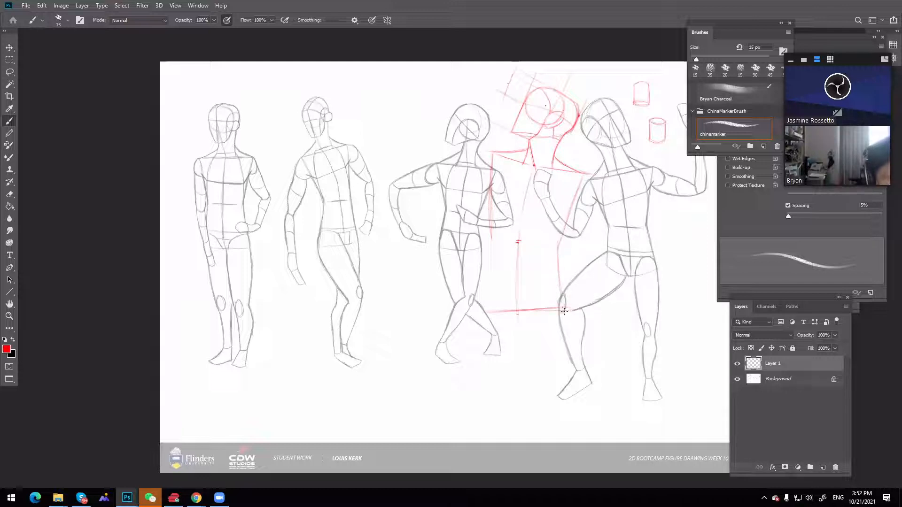
{"action": "left_click_drag", "start_coordinate": [490, 267], "coordinate": [488, 301]}
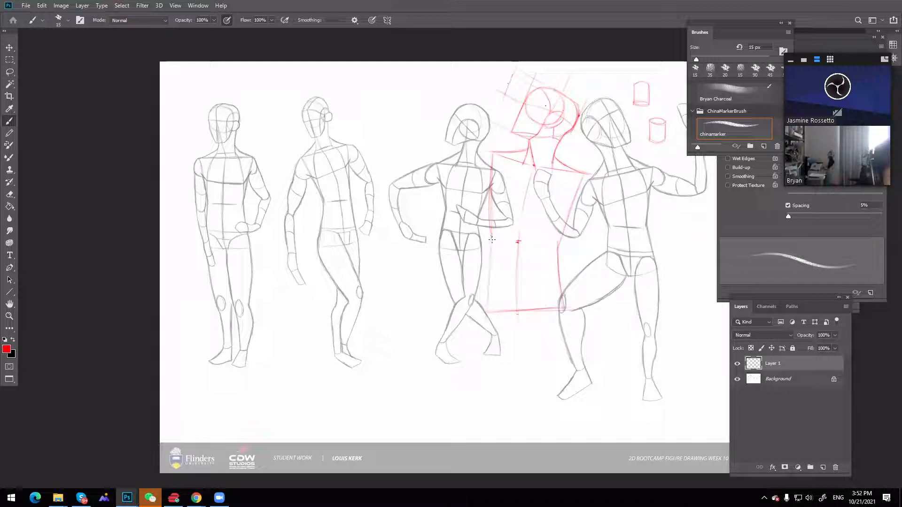
{"action": "left_click_drag", "start_coordinate": [491, 232], "coordinate": [485, 314]}
{"action": "left_click_drag", "start_coordinate": [492, 238], "coordinate": [485, 319]}
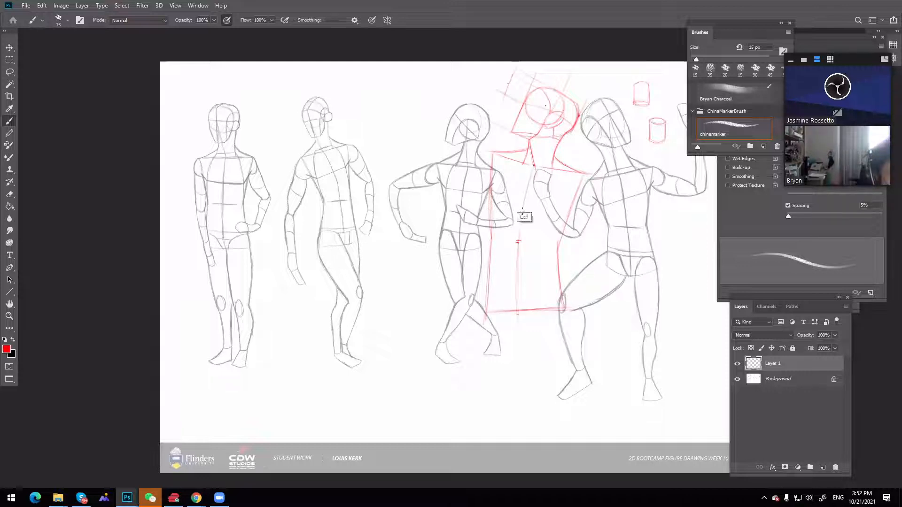
Erase the dot at the neck base and darken the torso's centre line down toward the hip line
{"action": "left_click_drag", "start_coordinate": [533, 166], "coordinate": [519, 214]}
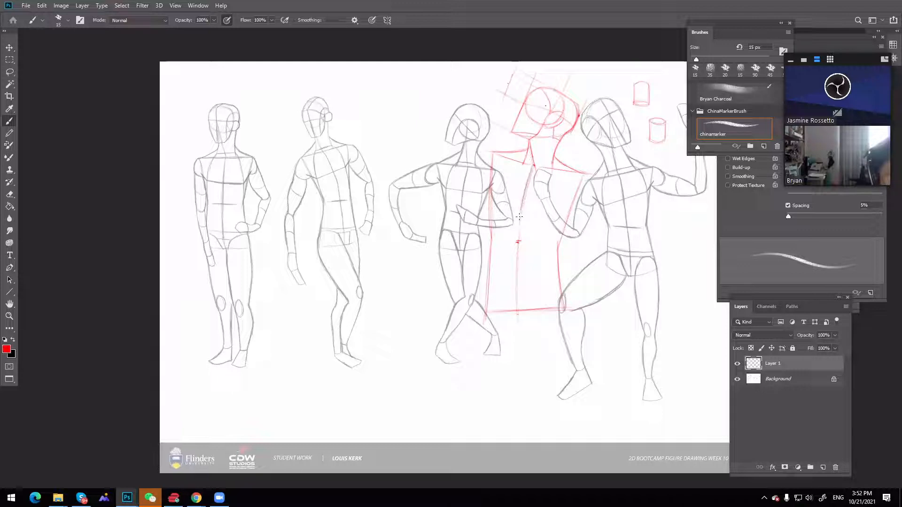
{"action": "key", "text": "e"}
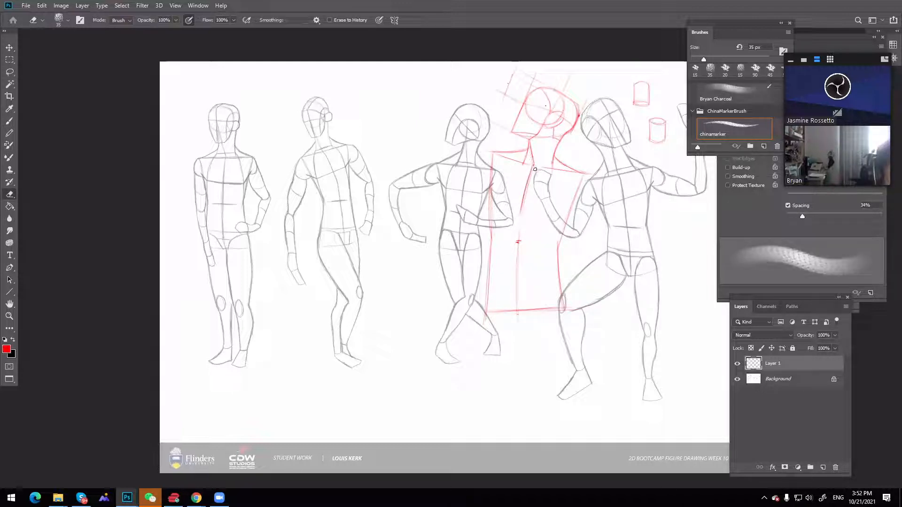
{"action": "key", "text": "b"}
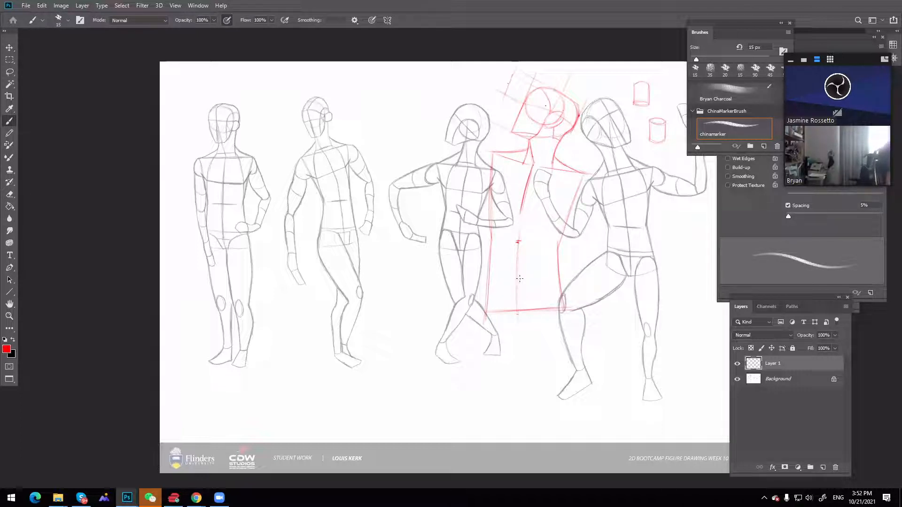
{"action": "left_click_drag", "start_coordinate": [519, 281], "coordinate": [520, 311]}
{"action": "left_click_drag", "start_coordinate": [521, 207], "coordinate": [517, 236]}
Draw a slanted cross line at the torso's waist and a horizontal line between it and the hip line
{"action": "left_click_drag", "start_coordinate": [492, 238], "coordinate": [544, 244]}
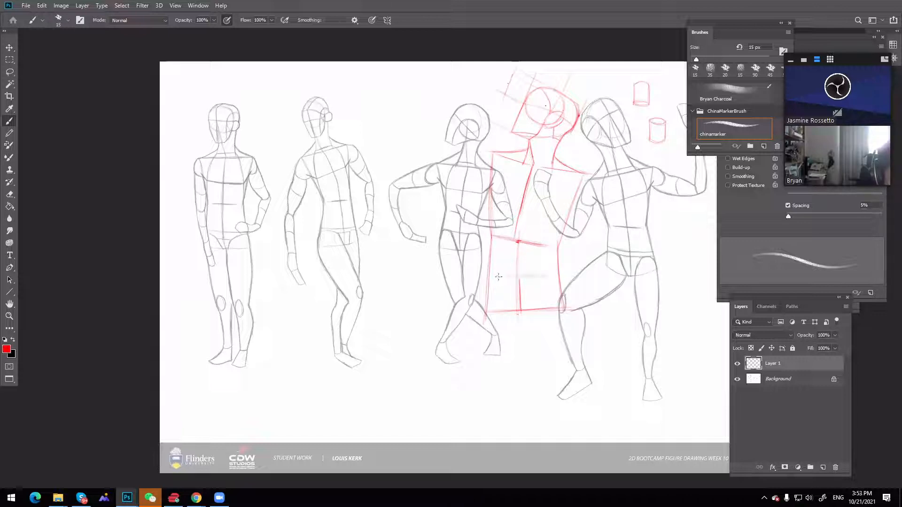
{"action": "left_click_drag", "start_coordinate": [496, 276], "coordinate": [554, 274]}
{"action": "left_click_drag", "start_coordinate": [495, 276], "coordinate": [554, 275]}
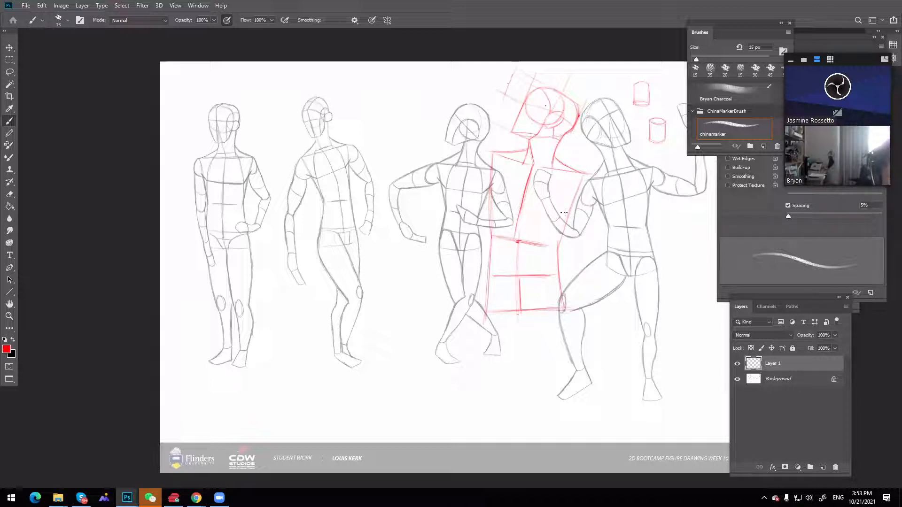
Draw curved red rib cage contours inside both sides of the torso, rising toward the neck
{"action": "left_click_drag", "start_coordinate": [561, 176], "coordinate": [565, 218]}
{"action": "left_click_drag", "start_coordinate": [508, 172], "coordinate": [497, 201]}
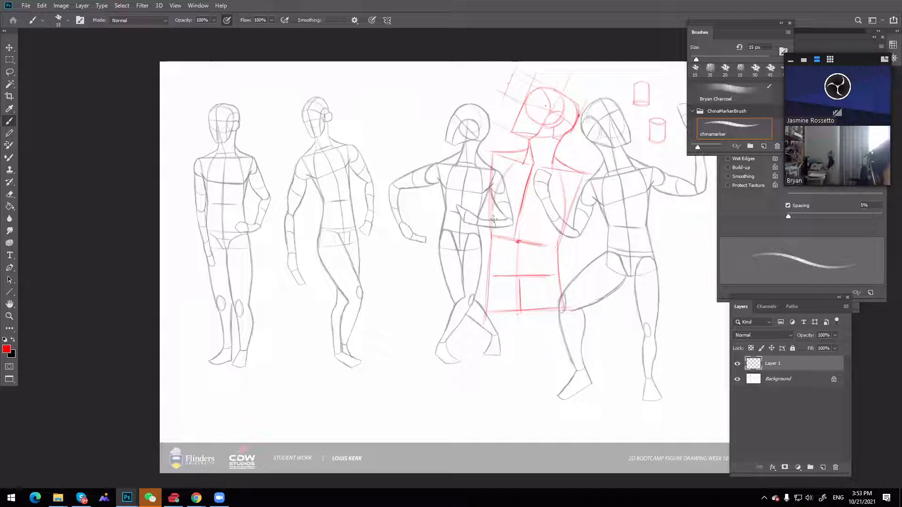
{"action": "left_click_drag", "start_coordinate": [524, 159], "coordinate": [492, 209]}
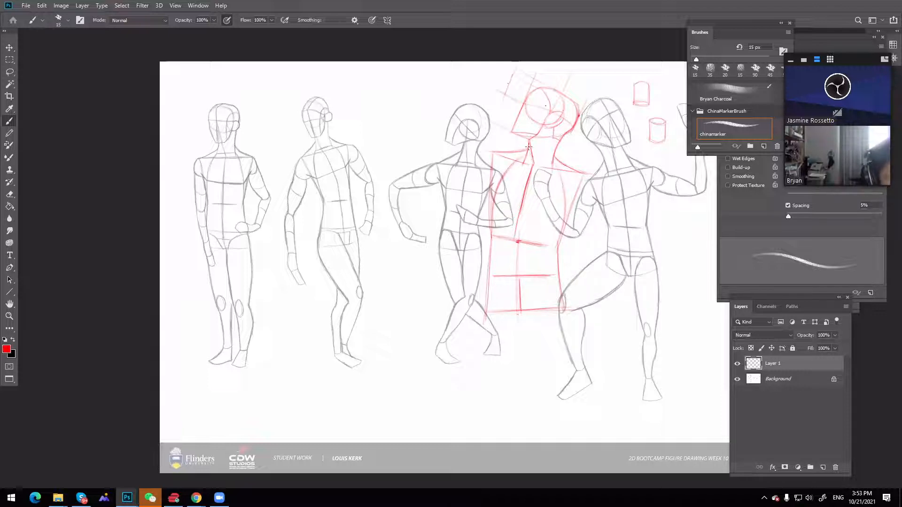
Mark a red dot on the chest's centre line and draw a small inverted triangle above the middle of the hip line
{"action": "left_click", "coordinate": [521, 203]}
{"action": "mouse_move", "coordinate": [514, 194]}
{"action": "left_mouse_down"}
{"action": "mouse_move", "coordinate": [544, 179]}
{"action": "mouse_move", "coordinate": [527, 203]}
{"action": "left_mouse_up"}
{"action": "key", "text": "ctrl+z"}
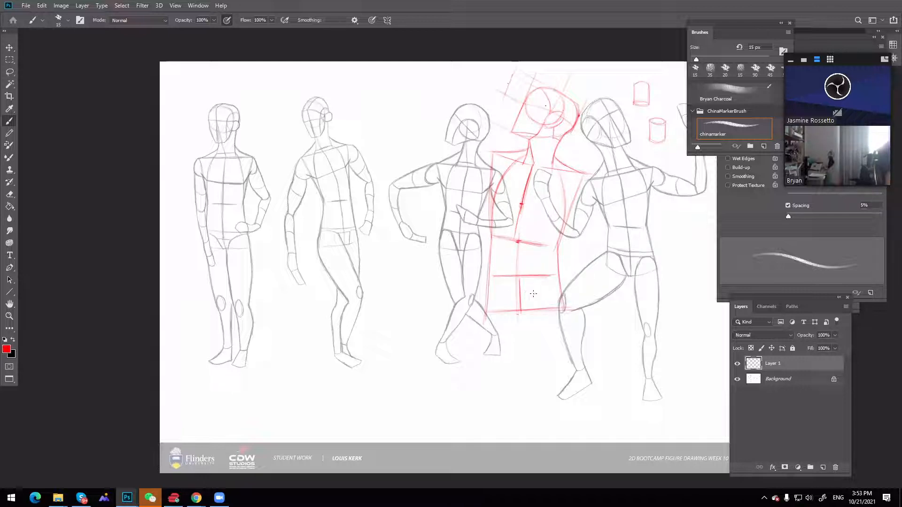
{"action": "left_click_drag", "start_coordinate": [511, 293], "coordinate": [533, 293]}
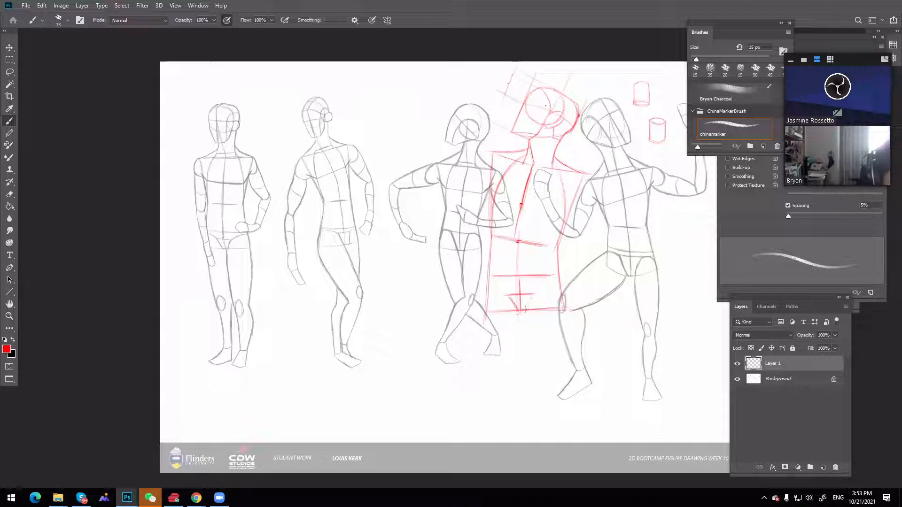
{"action": "left_click_drag", "start_coordinate": [534, 293], "coordinate": [524, 309]}
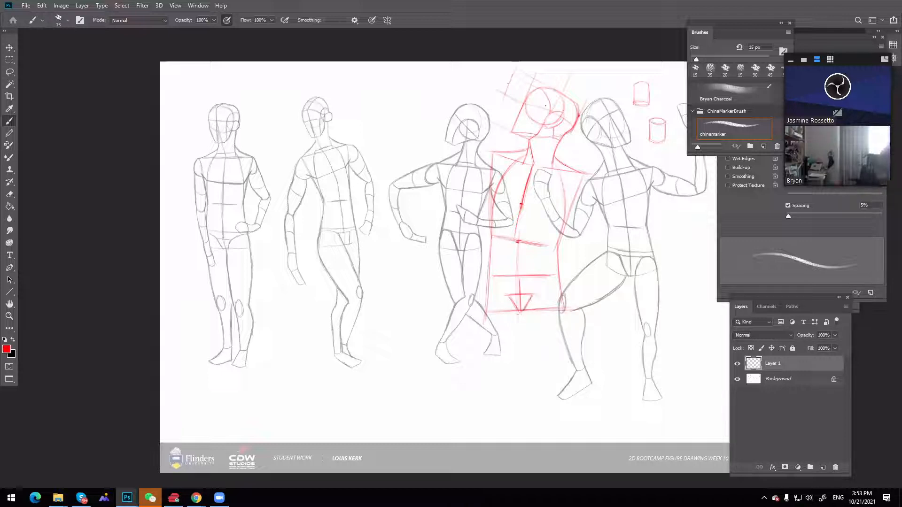
Trace the torso's centre line in black from the chest dot toward the hip line, and draw the pelvis wedge around it in red
{"action": "key", "text": "x"}
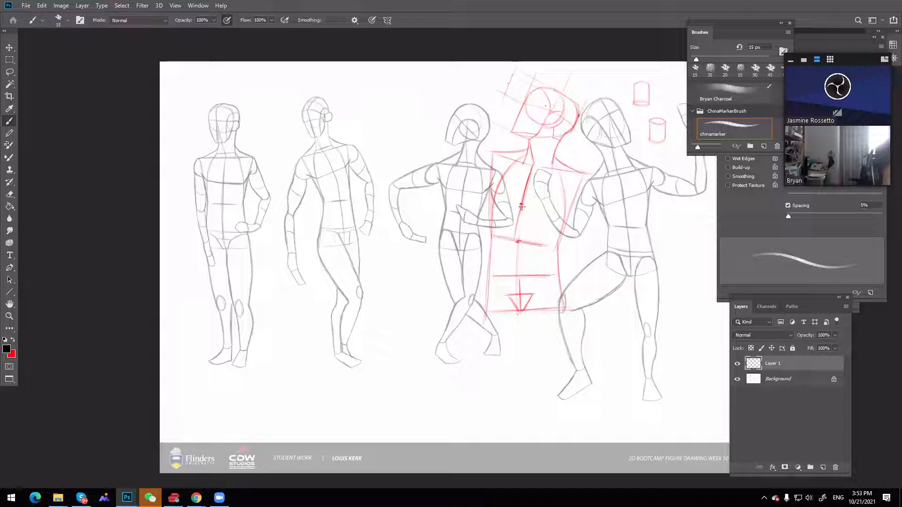
{"action": "left_click_drag", "start_coordinate": [521, 206], "coordinate": [518, 277]}
{"action": "left_click_drag", "start_coordinate": [518, 234], "coordinate": [519, 286]}
{"action": "left_click_drag", "start_coordinate": [521, 206], "coordinate": [520, 292]}
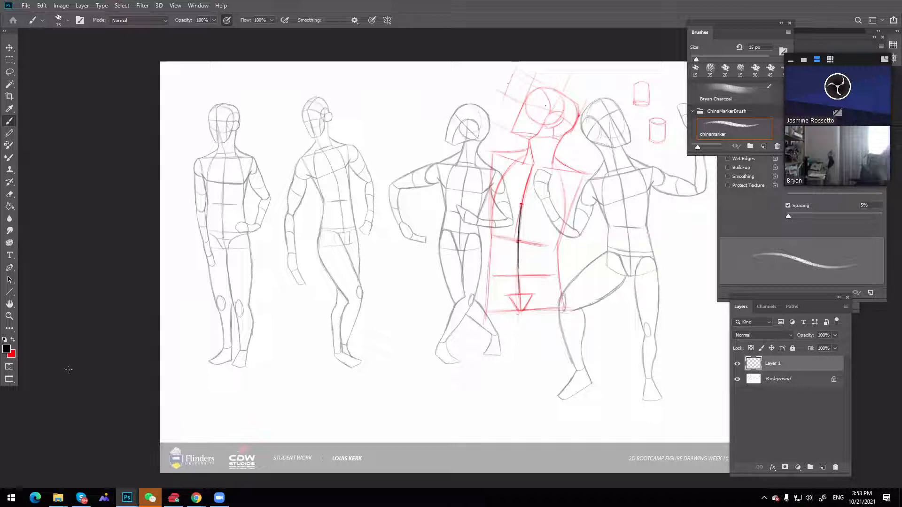
{"action": "key", "text": "x"}
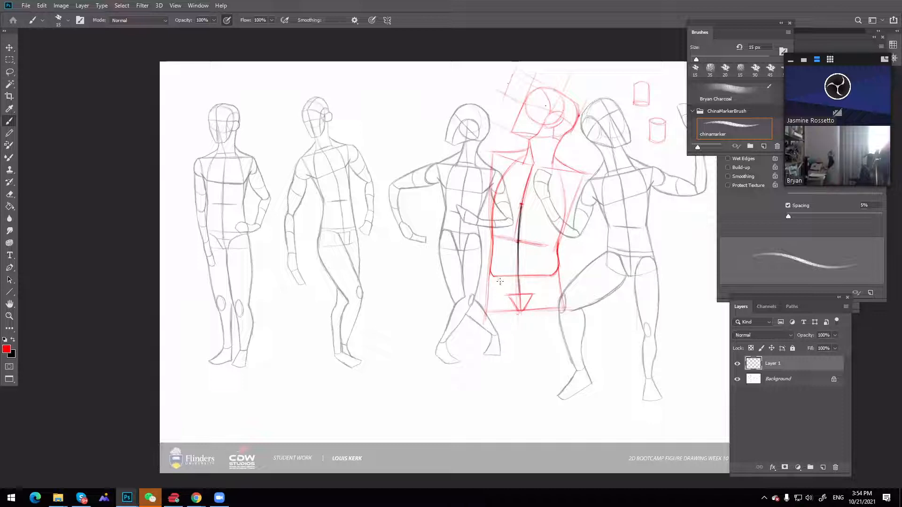
{"action": "mouse_move", "coordinate": [496, 277]}
{"action": "left_mouse_down"}
{"action": "mouse_move", "coordinate": [507, 294]}
{"action": "mouse_move", "coordinate": [532, 294]}
{"action": "mouse_move", "coordinate": [508, 295]}
{"action": "mouse_move", "coordinate": [530, 296]}
{"action": "left_mouse_up"}
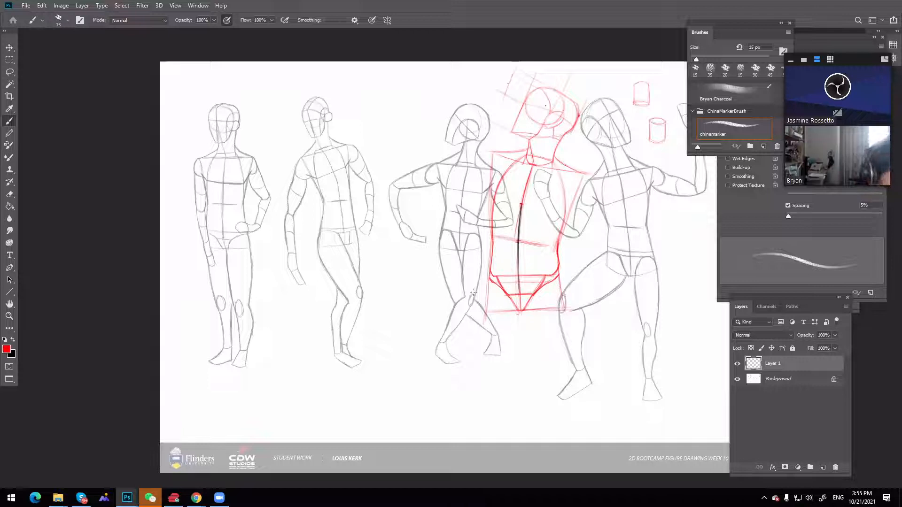
{"action": "key", "text": "space"}
{"action": "left_click_drag", "start_coordinate": [545, 216], "coordinate": [492, 220]}
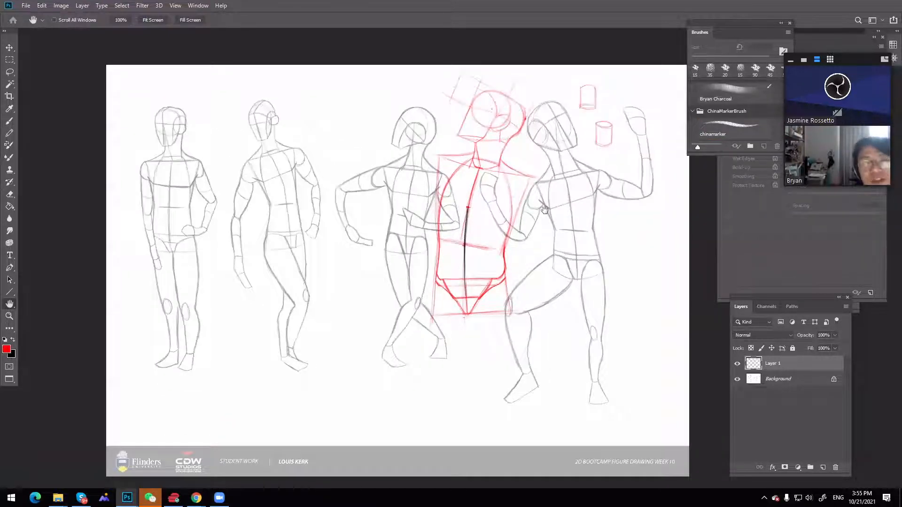
{"action": "left_click_drag", "start_coordinate": [557, 206], "coordinate": [570, 199]}
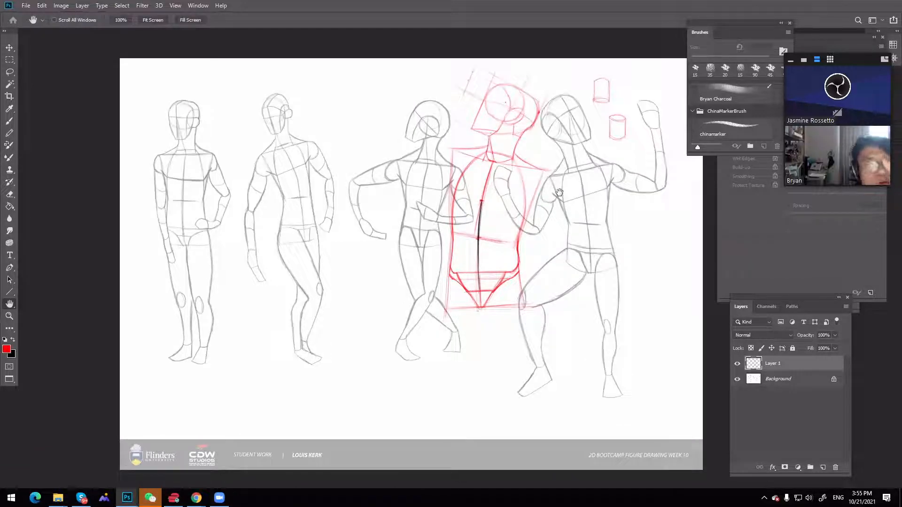
{"action": "left_click_drag", "start_coordinate": [534, 221], "coordinate": [561, 224]}
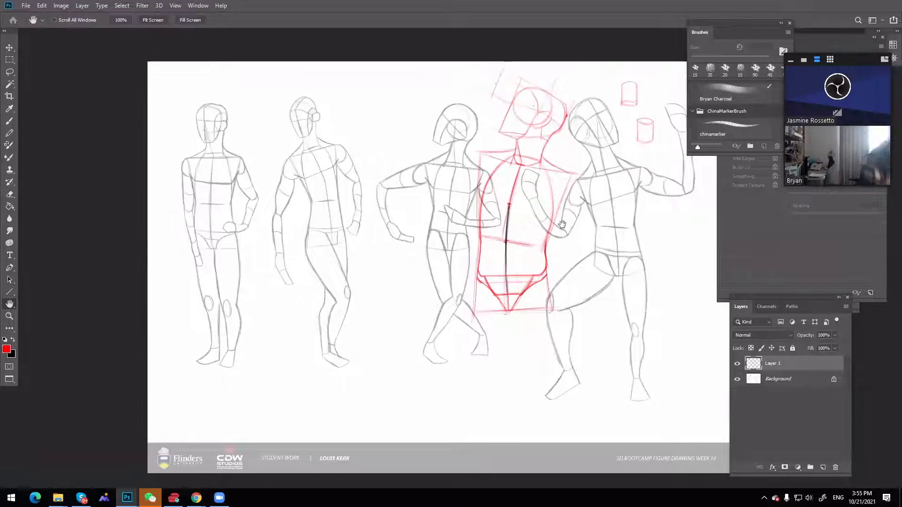
{"action": "key", "text": "z"}
{"action": "left_click", "coordinate": [559, 224], "text": "alt"}
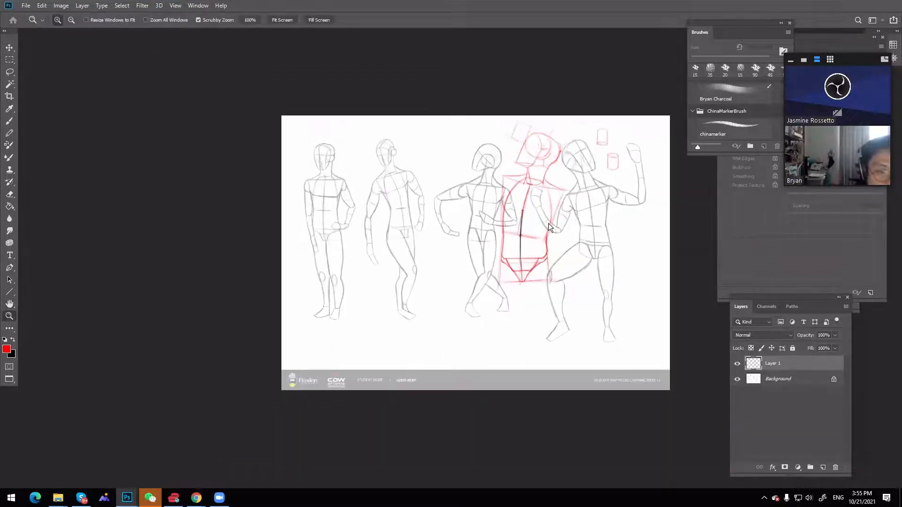
Save the annotated week10 sheet as a layered Photoshop file with "_crit" added to the end of its file name
{"action": "key", "text": "ctrl+s"}
{"action": "left_click", "coordinate": [247, 182]}
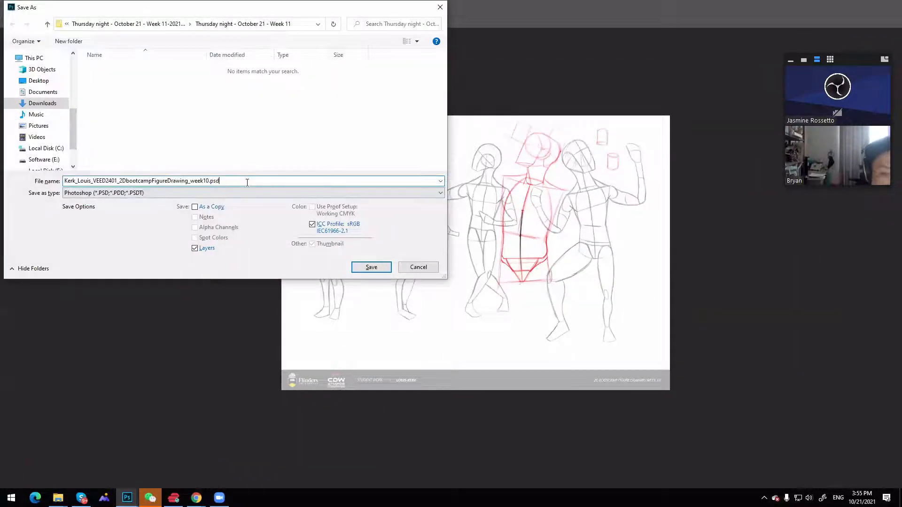
{"action": "key", "text": "BackSpace"}
{"action": "key", "text": "BackSpace"}
{"action": "key", "text": "BackSpace"}
{"action": "key", "text": "BackSpace"}
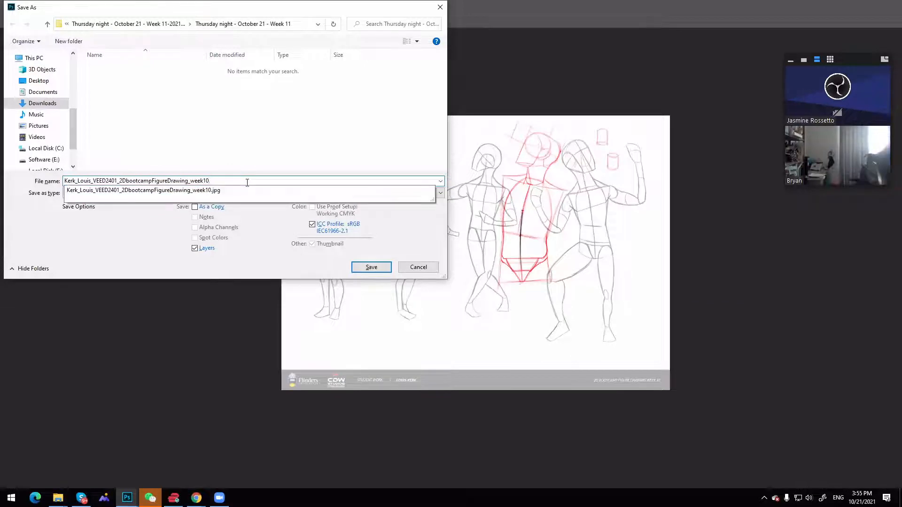
{"action": "type", "text": "_crit"}
{"action": "key", "text": "Return"}
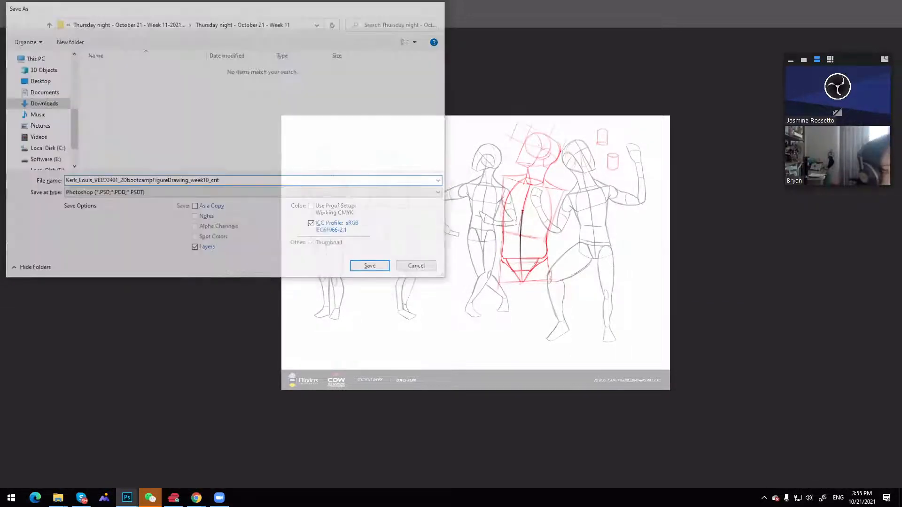
{"action": "left_click", "coordinate": [554, 141]}
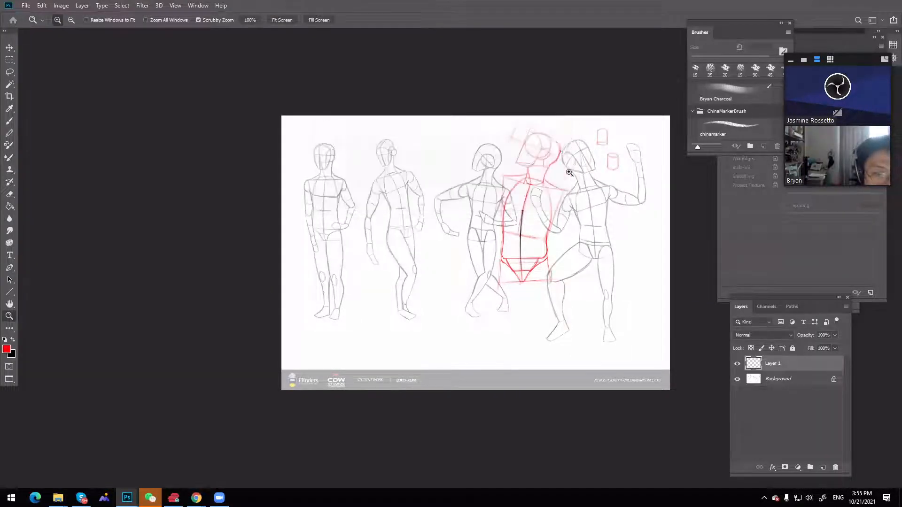
Save the week10 crit sheet again as a Photoshop file under the same name, replacing the existing file
{"action": "left_click_drag", "start_coordinate": [557, 183], "coordinate": [585, 183]}
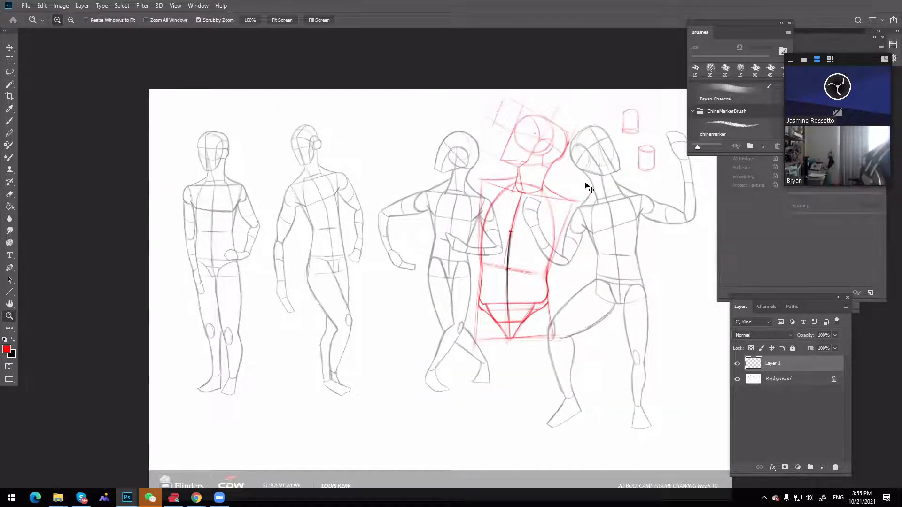
{"action": "key", "text": "Tab"}
{"action": "key", "text": "ctrl+shift+s"}
{"action": "key", "text": "Return"}
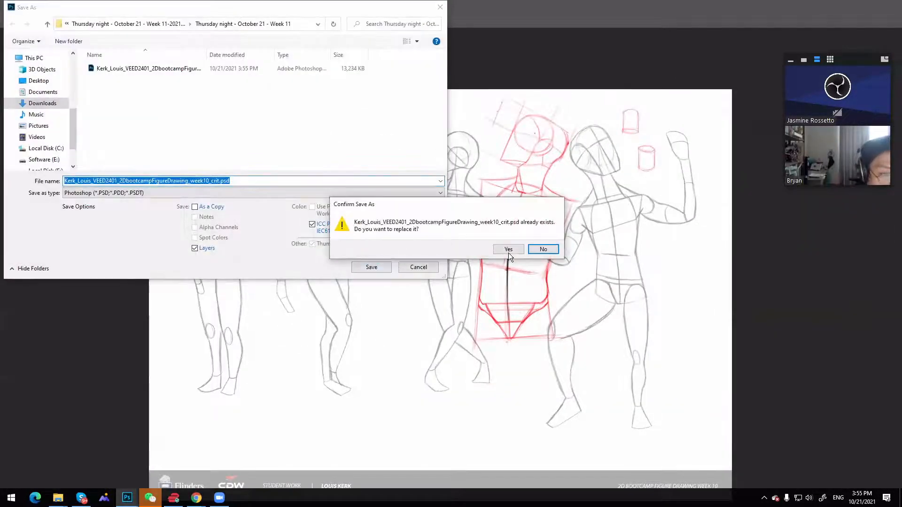
{"action": "left_click", "coordinate": [508, 252]}
{"action": "left_click", "coordinate": [553, 142]}
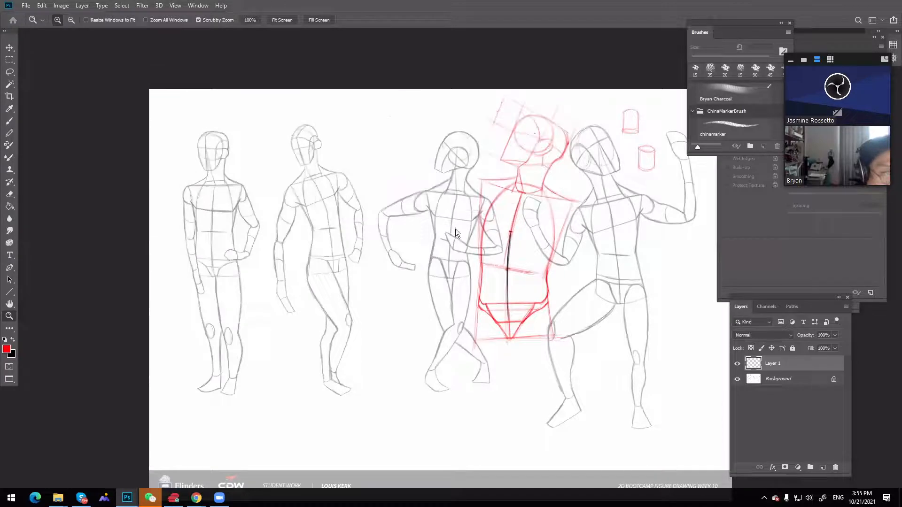
Save a JPEG copy of the week10 crit sheet at Maximum quality 12 with the Baseline ("Standard") format
{"action": "key", "text": "ctrl+shift+s"}
{"action": "left_click", "coordinate": [287, 193]}
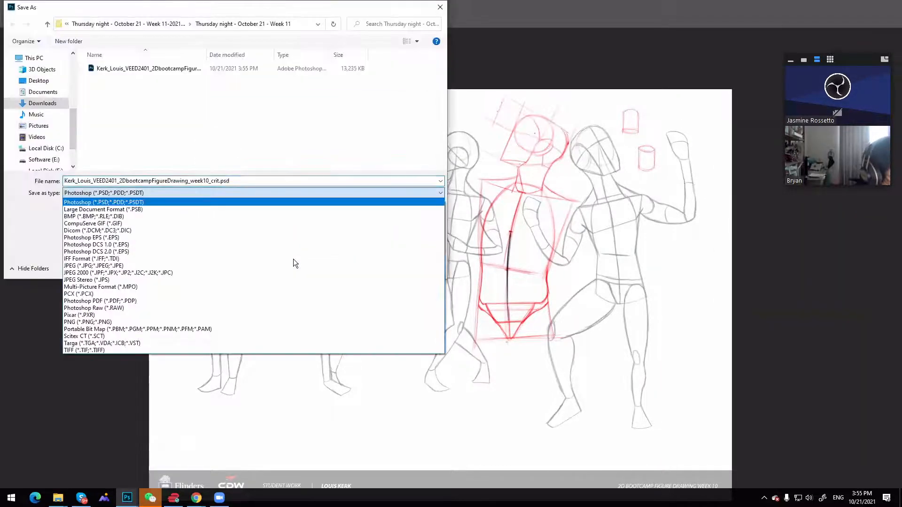
{"action": "left_click", "coordinate": [297, 266]}
{"action": "left_click", "coordinate": [373, 268]}
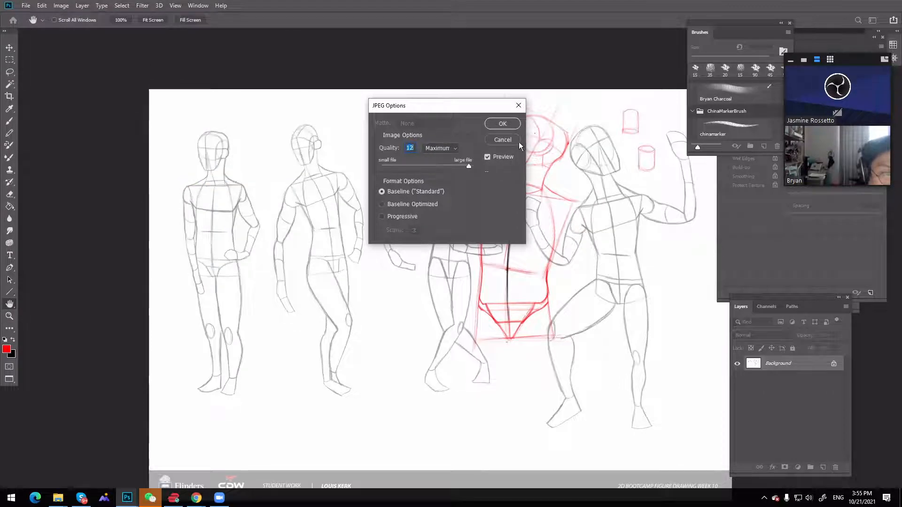
{"action": "left_click", "coordinate": [502, 123]}
Return to the windowed screen mode and close the week10 crit document
{"action": "key", "text": "z"}
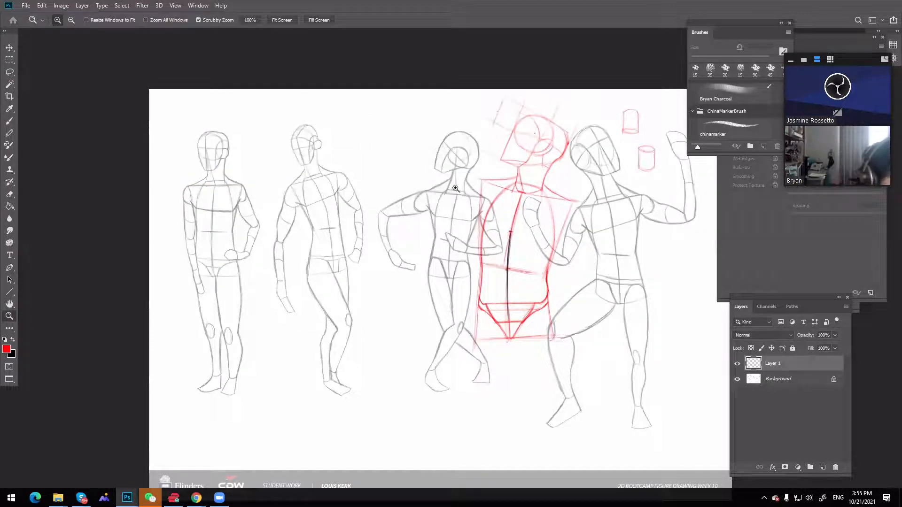
{"action": "key", "text": "f"}
{"action": "key", "text": "f"}
{"action": "key", "text": "f"}
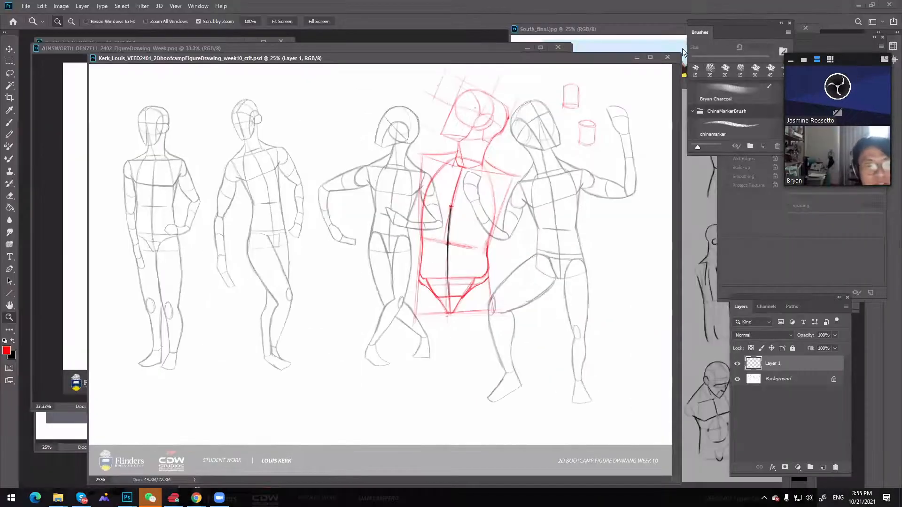
{"action": "left_click", "coordinate": [666, 58]}
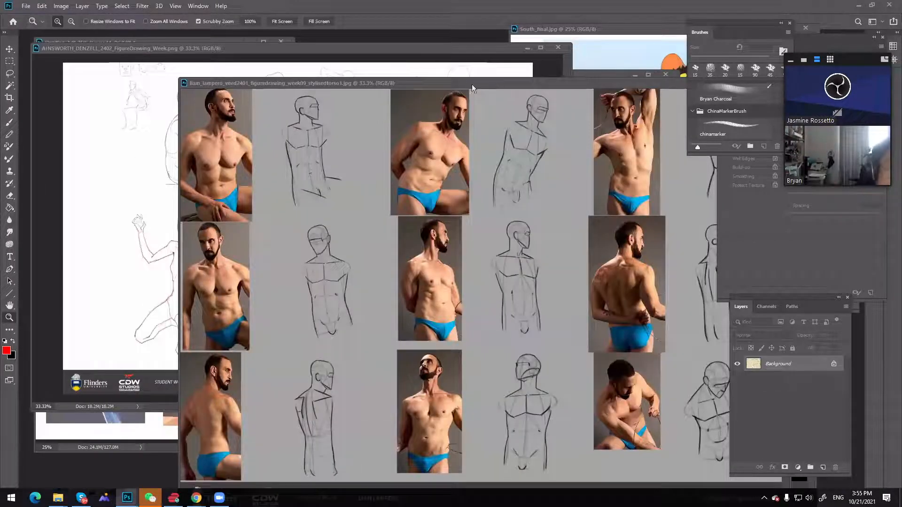
Look through the open student sheets and show the week09 stylised torso sheet full screen, enlarged around its middle row
{"action": "left_click", "coordinate": [469, 49]}
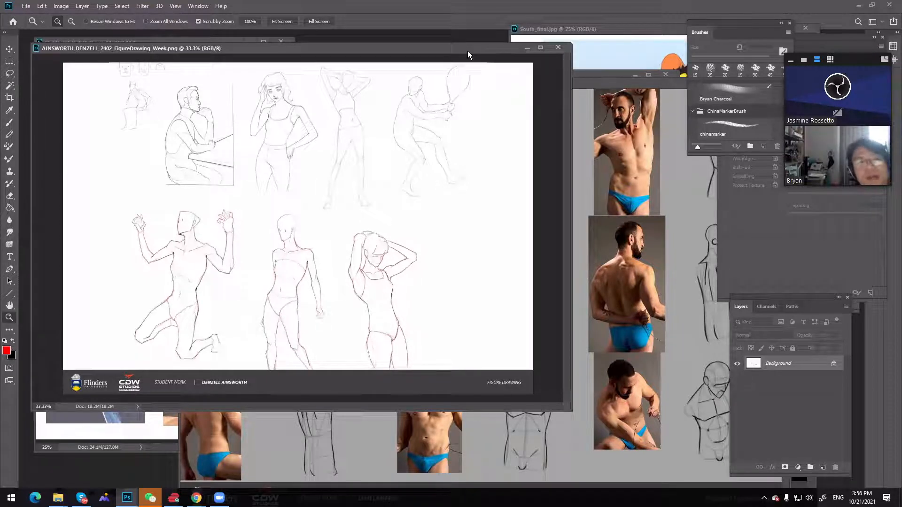
{"action": "left_click_drag", "start_coordinate": [467, 50], "coordinate": [511, 79]}
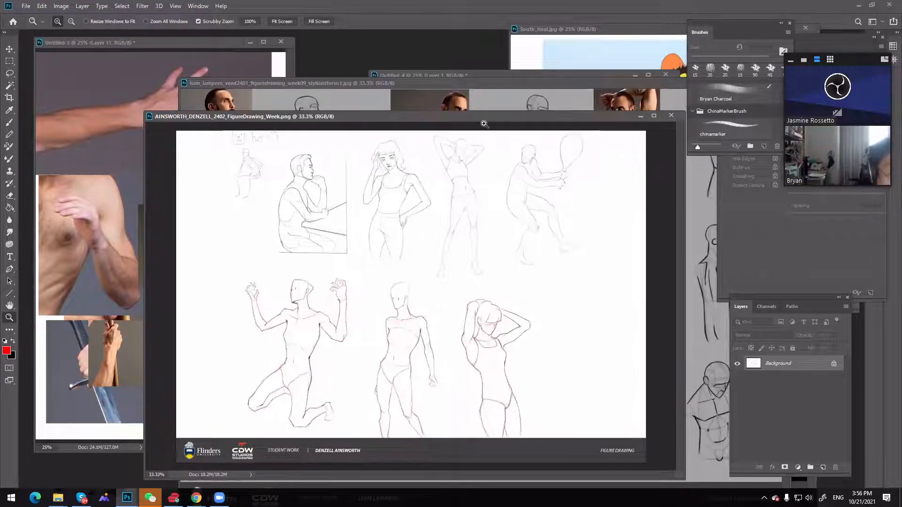
{"action": "left_click_drag", "start_coordinate": [478, 117], "coordinate": [424, 50]}
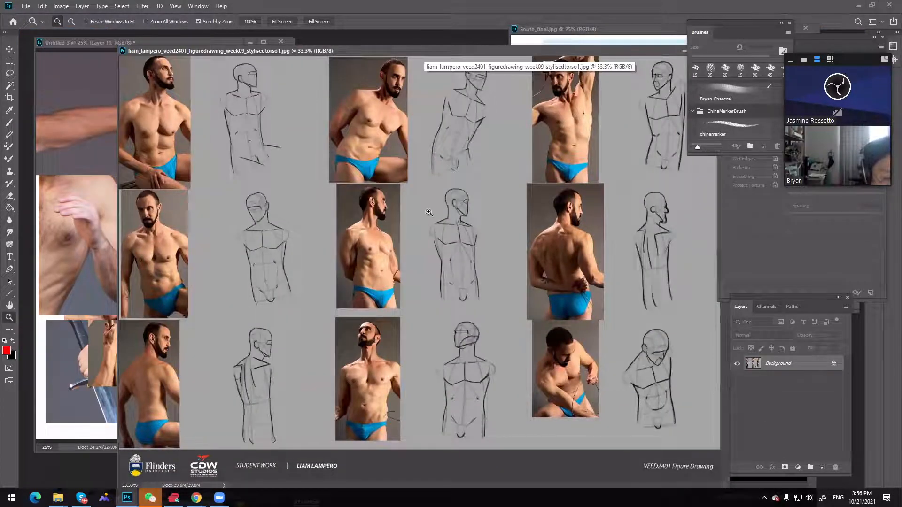
{"action": "left_click", "coordinate": [502, 301]}
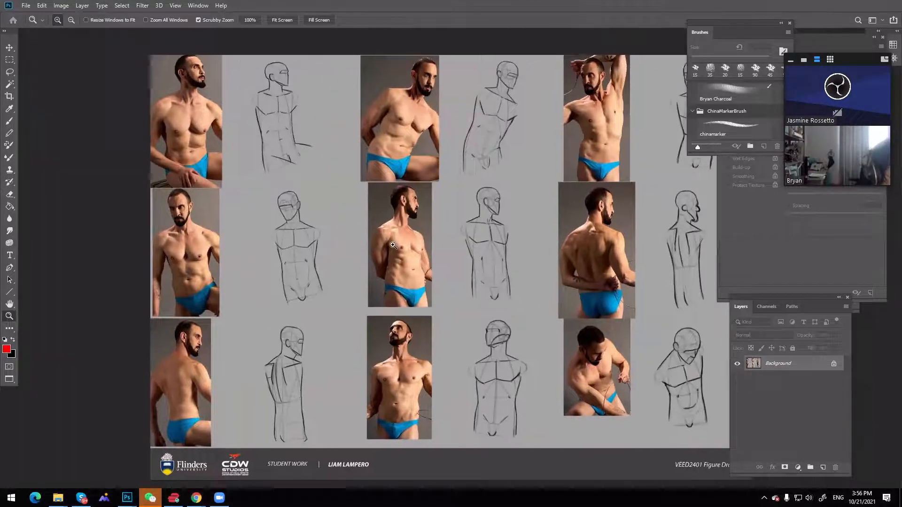
{"action": "left_click_drag", "start_coordinate": [532, 255], "coordinate": [552, 228]}
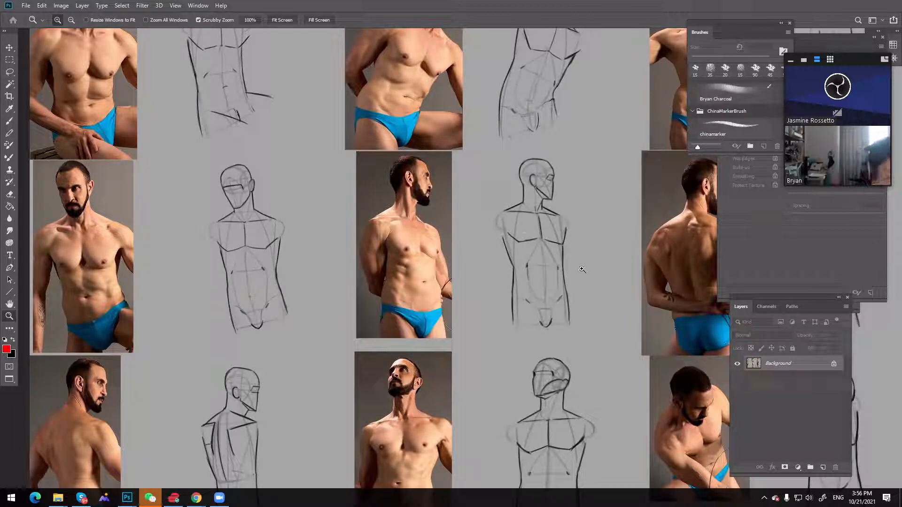
On a new layer, sketch a red neck block with shoulder slopes and curved rib cage sides in the gap beside the middle-row torso drawing
{"action": "left_click", "coordinate": [822, 468]}
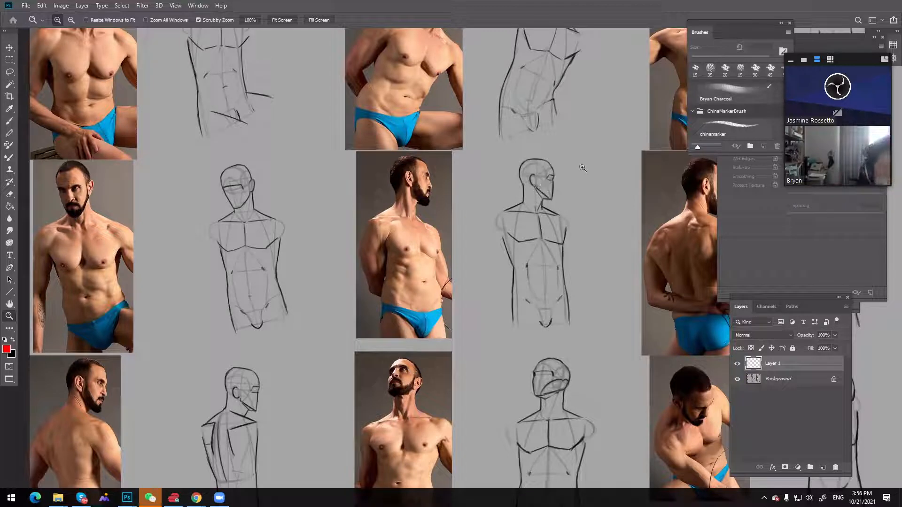
{"action": "key", "text": "b"}
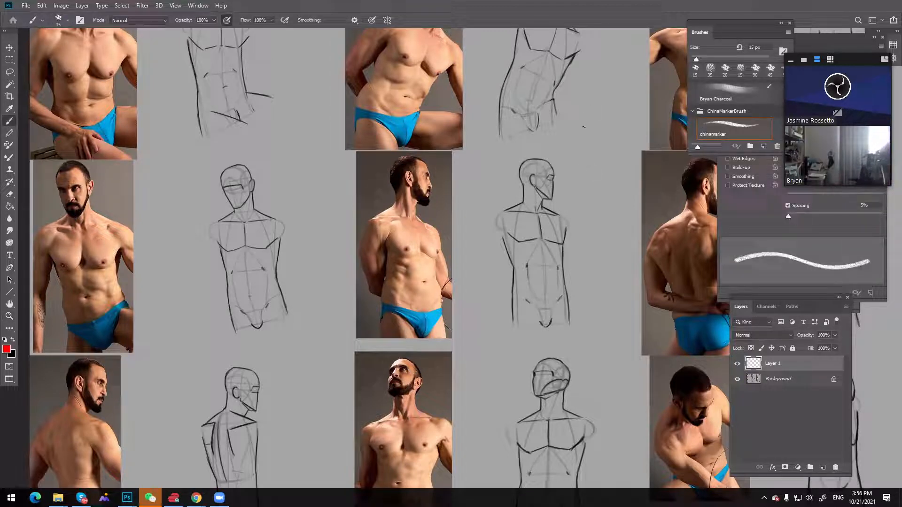
{"action": "left_click_drag", "start_coordinate": [586, 104], "coordinate": [584, 137]}
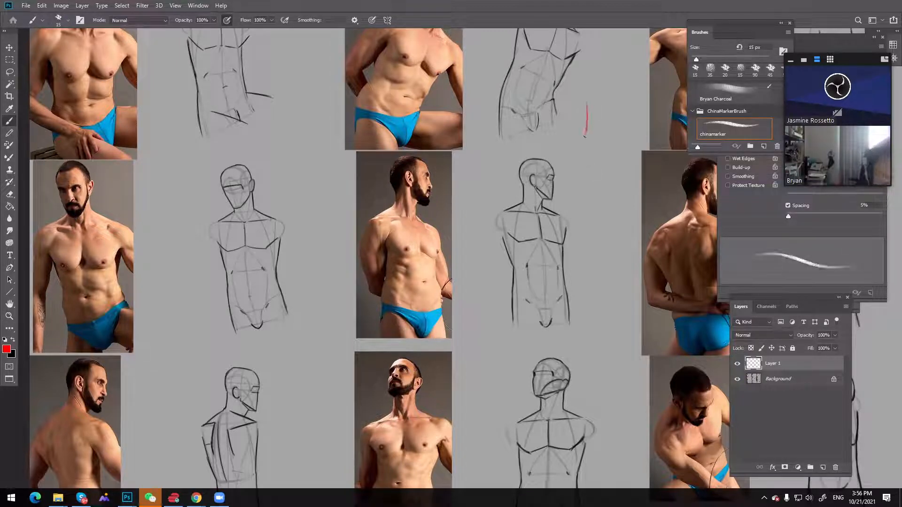
{"action": "mouse_move", "coordinate": [610, 103]}
{"action": "left_mouse_down"}
{"action": "mouse_move", "coordinate": [609, 135]}
{"action": "mouse_move", "coordinate": [593, 143]}
{"action": "mouse_move", "coordinate": [609, 135]}
{"action": "left_mouse_up"}
{"action": "mouse_move", "coordinate": [596, 106]}
{"action": "left_mouse_down"}
{"action": "mouse_move", "coordinate": [589, 104]}
{"action": "mouse_move", "coordinate": [610, 100]}
{"action": "mouse_move", "coordinate": [555, 142]}
{"action": "left_mouse_up"}
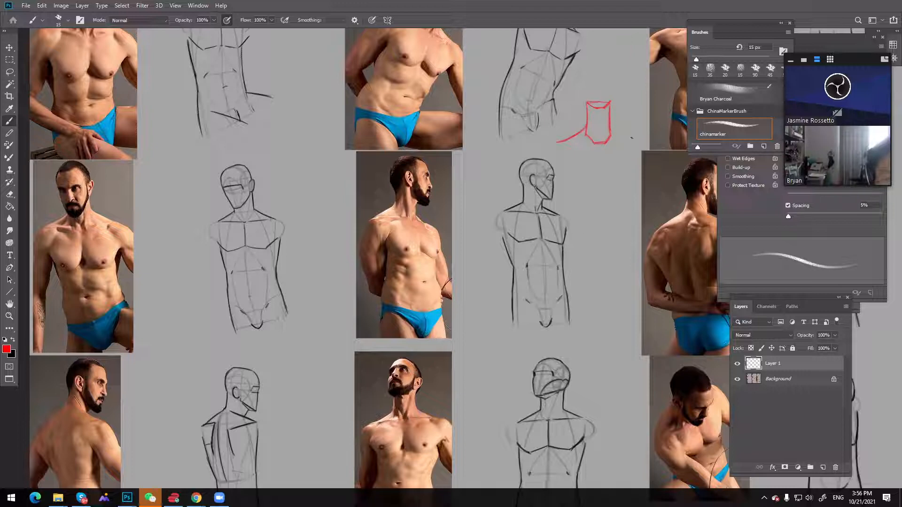
{"action": "mouse_move", "coordinate": [613, 131]}
{"action": "left_mouse_down"}
{"action": "mouse_move", "coordinate": [636, 141]}
{"action": "mouse_move", "coordinate": [566, 169]}
{"action": "left_mouse_up"}
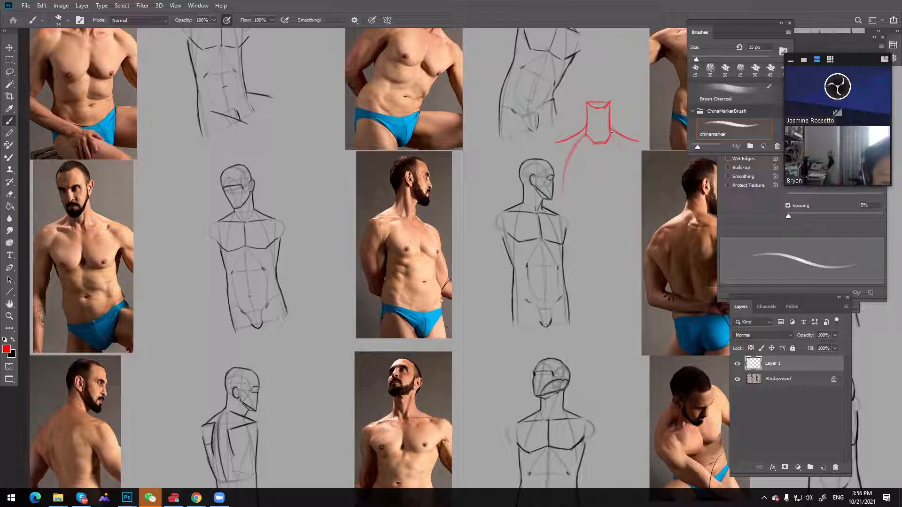
{"action": "left_click_drag", "start_coordinate": [614, 139], "coordinate": [632, 194]}
{"action": "left_click_drag", "start_coordinate": [587, 134], "coordinate": [559, 147]}
{"action": "left_click_drag", "start_coordinate": [614, 136], "coordinate": [637, 142]}
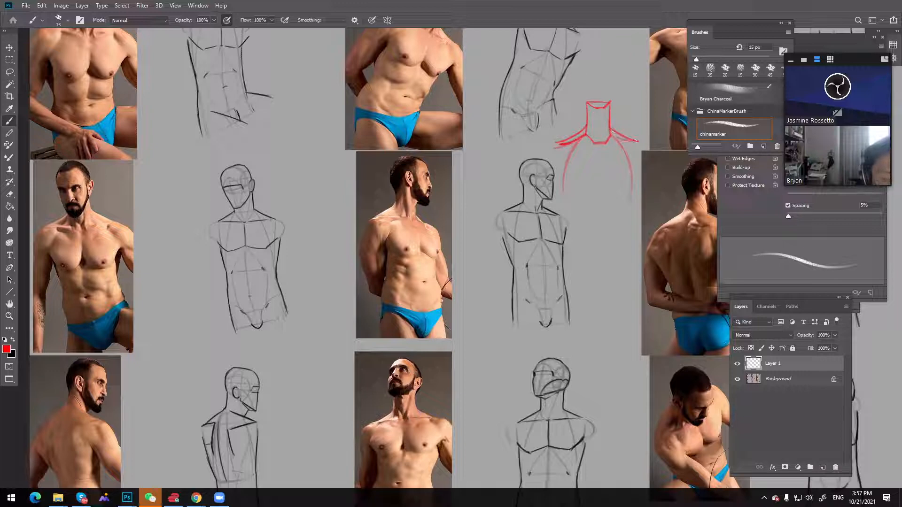
{"action": "key", "text": "ctrl+z"}
{"action": "key", "text": "ctrl+z"}
{"action": "key", "text": "ctrl+z"}
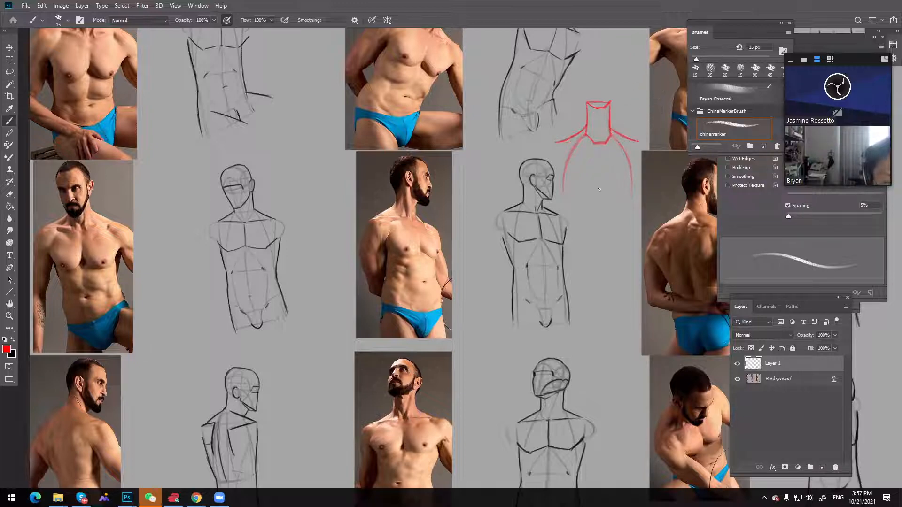
Complete the red rib cage with a centre line, lower sides and flat base, and draw horizontal lines under the shoulder slopes
{"action": "left_click_drag", "start_coordinate": [599, 144], "coordinate": [599, 206]}
{"action": "left_click_drag", "start_coordinate": [630, 170], "coordinate": [630, 210]}
{"action": "key", "text": "ctrl+z"}
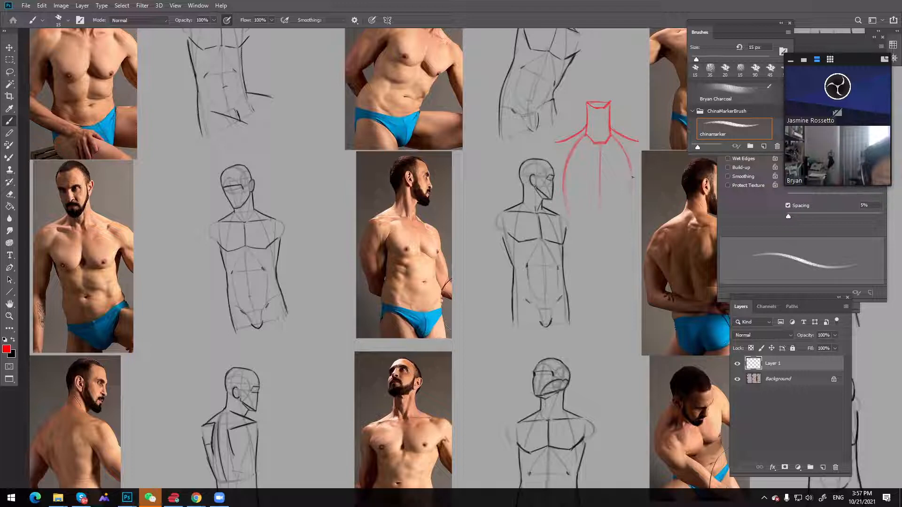
{"action": "left_click_drag", "start_coordinate": [632, 175], "coordinate": [629, 211]}
{"action": "key", "text": "ctrl+z"}
{"action": "left_click_drag", "start_coordinate": [600, 145], "coordinate": [600, 216]}
{"action": "left_click_drag", "start_coordinate": [629, 221], "coordinate": [584, 220]}
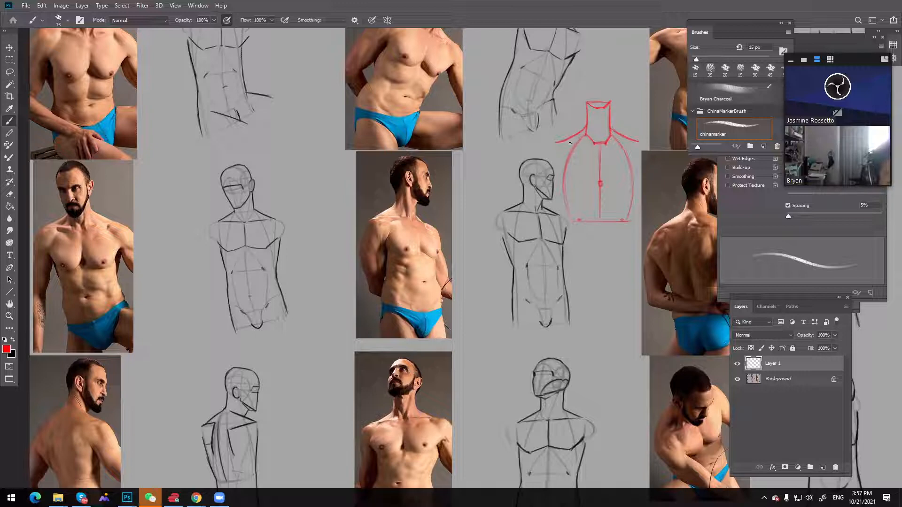
{"action": "left_click_drag", "start_coordinate": [570, 142], "coordinate": [594, 142]}
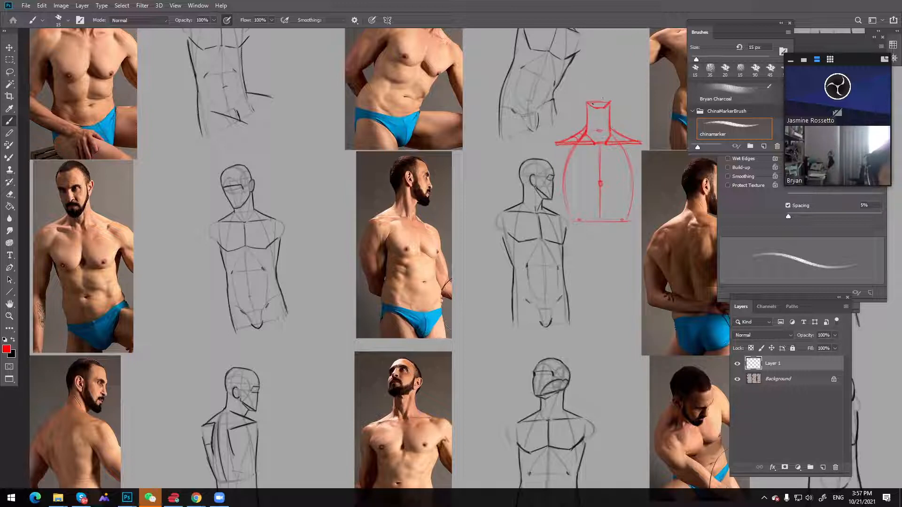
Curve the red neck's sides into the shoulders, add outward arrows above both slopes and hatch the neck block
{"action": "mouse_move", "coordinate": [592, 114]}
{"action": "left_mouse_down"}
{"action": "mouse_move", "coordinate": [587, 128]}
{"action": "mouse_move", "coordinate": [610, 124]}
{"action": "mouse_move", "coordinate": [623, 139]}
{"action": "left_mouse_up"}
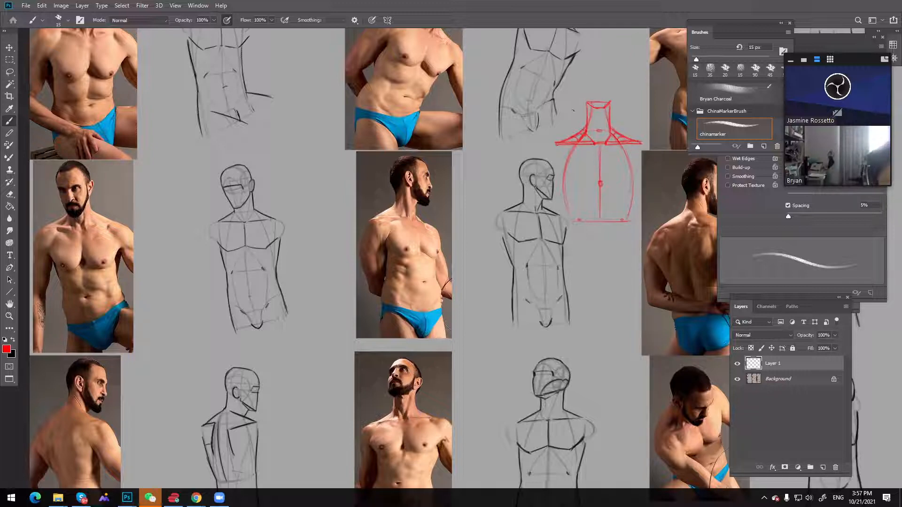
{"action": "mouse_move", "coordinate": [578, 117]}
{"action": "left_mouse_down"}
{"action": "mouse_move", "coordinate": [555, 133]}
{"action": "mouse_move", "coordinate": [563, 131]}
{"action": "left_mouse_up"}
{"action": "left_click_drag", "start_coordinate": [617, 119], "coordinate": [629, 134]}
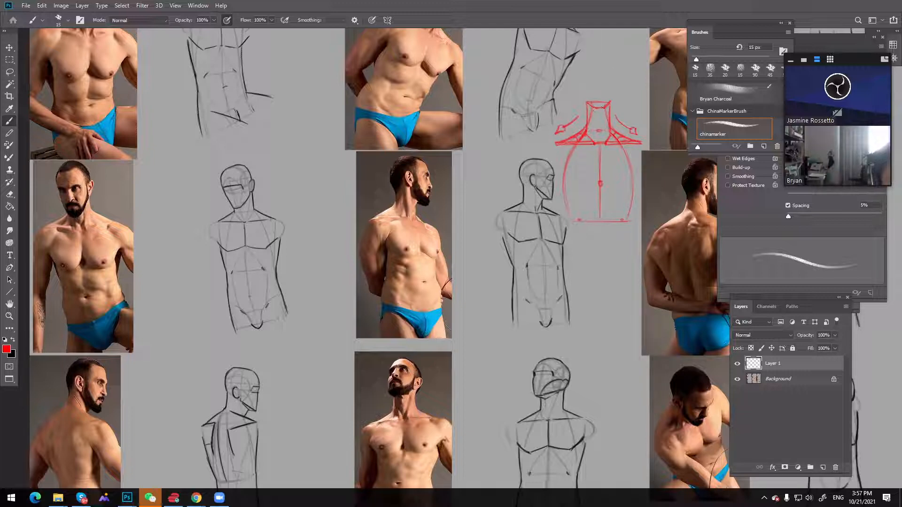
{"action": "mouse_move", "coordinate": [592, 113]}
{"action": "left_mouse_down"}
{"action": "mouse_move", "coordinate": [607, 124]}
{"action": "mouse_move", "coordinate": [585, 137]}
{"action": "mouse_move", "coordinate": [609, 141]}
{"action": "left_mouse_up"}
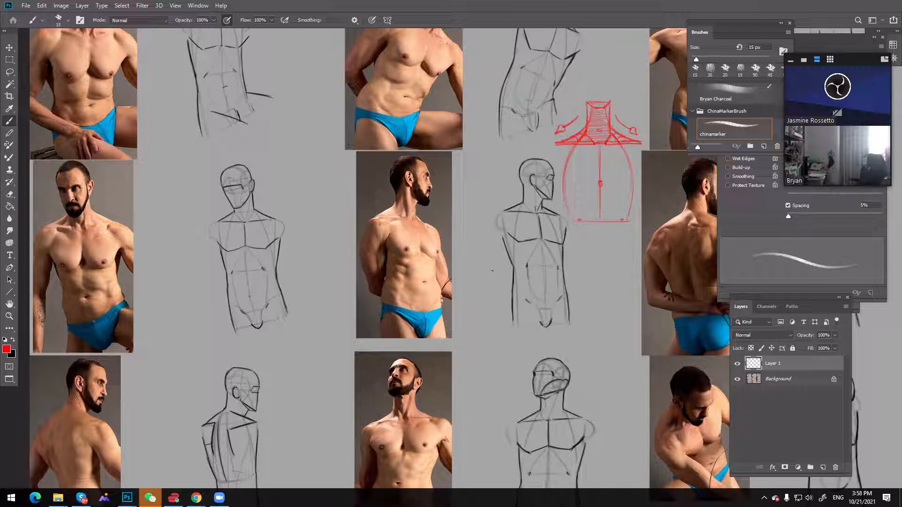
Lighten the Background layer by setting its Hue/Saturation Lightness to +57
{"action": "key", "text": "space"}
{"action": "left_click_drag", "start_coordinate": [533, 282], "coordinate": [575, 254]}
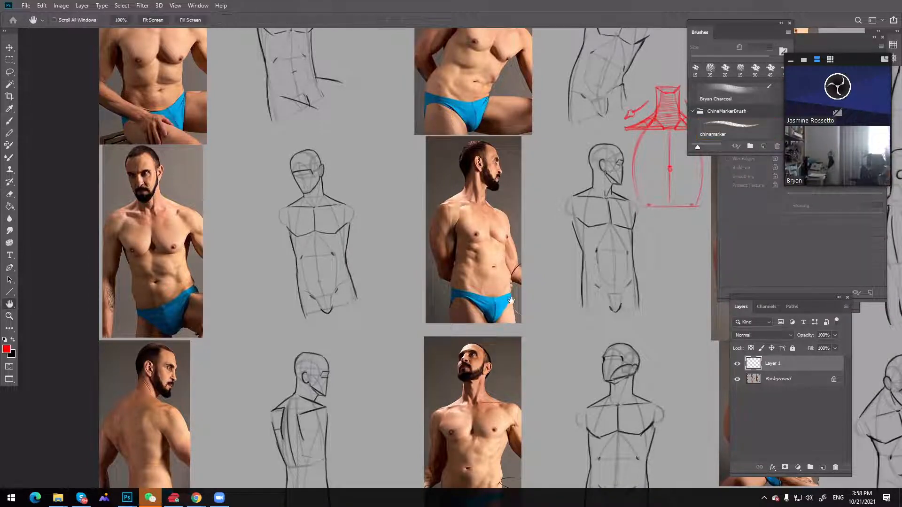
{"action": "left_click_drag", "start_coordinate": [513, 301], "coordinate": [563, 296]}
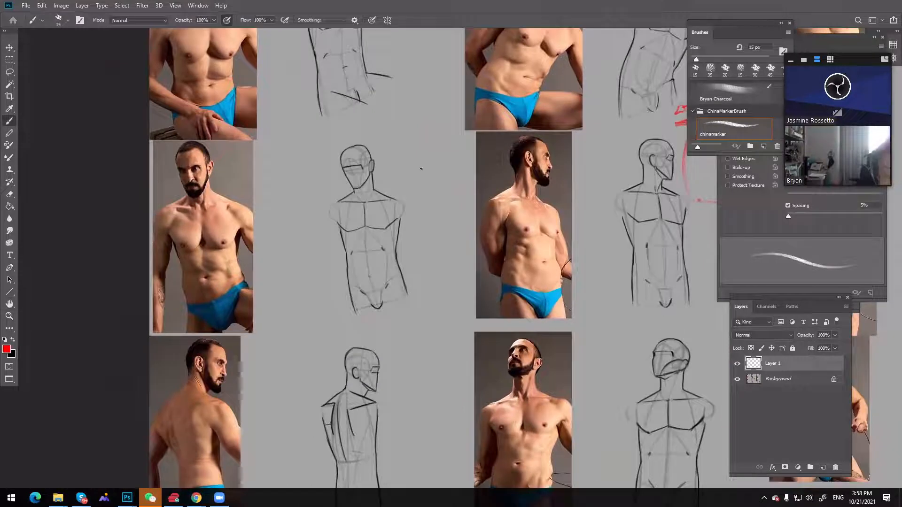
{"action": "key", "text": "bracketleft"}
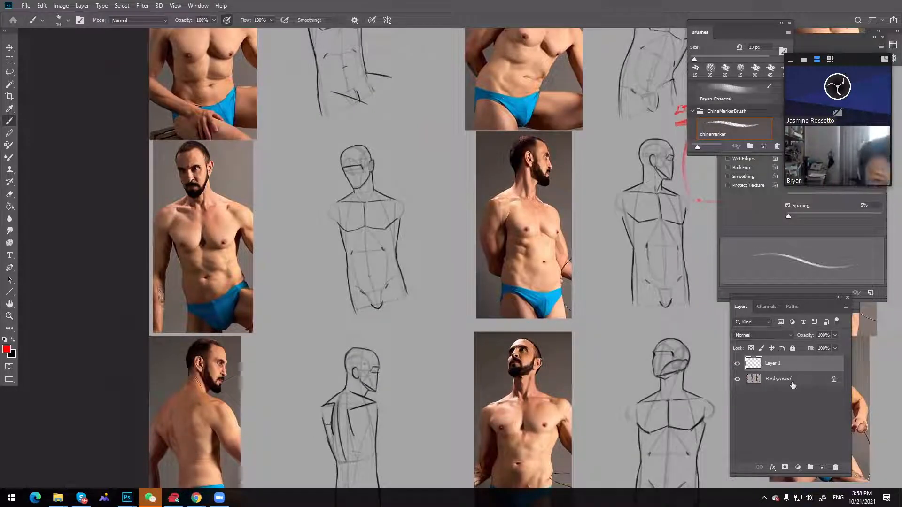
{"action": "left_click", "coordinate": [785, 378]}
{"action": "key", "text": "ctrl+u"}
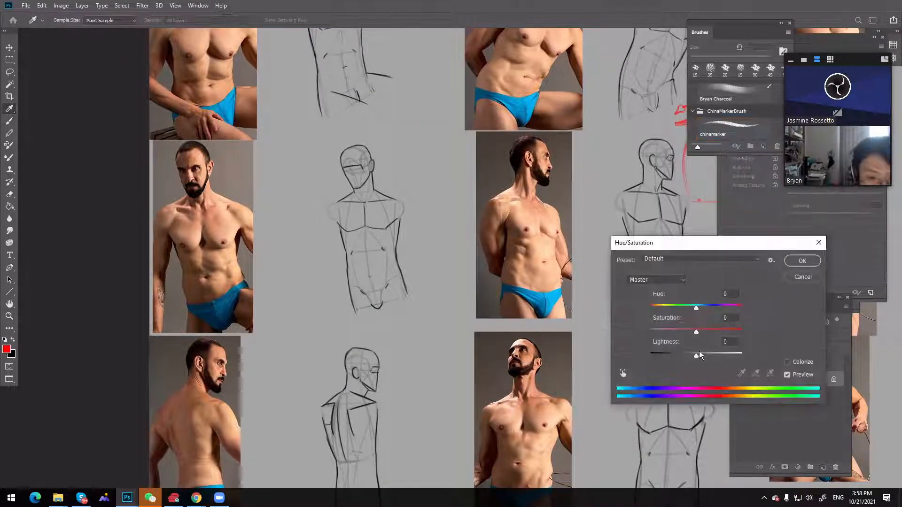
{"action": "left_click_drag", "start_coordinate": [719, 359], "coordinate": [722, 356]}
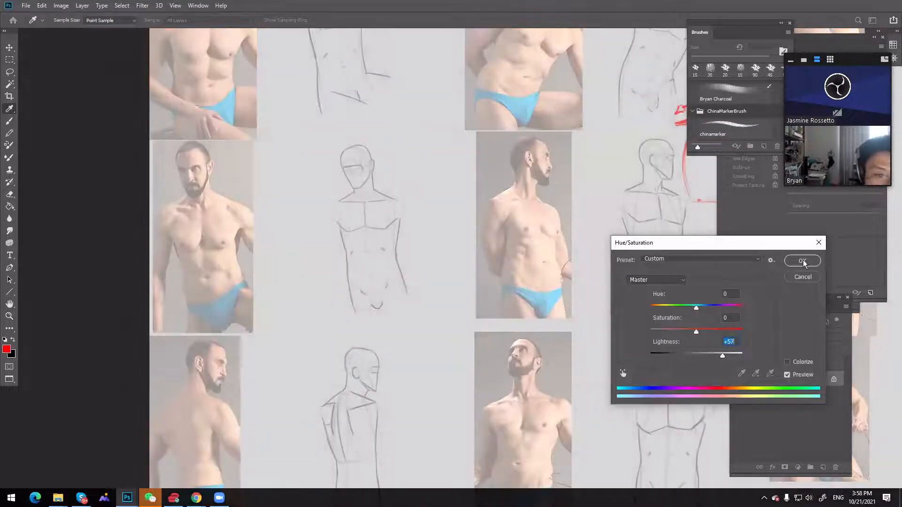
{"action": "key", "text": "Return"}
Using a 15 px red brush, sketch a cranium circle beside the first middle-row torso with top, front and chin guide lines
{"action": "left_click_drag", "start_coordinate": [552, 235], "coordinate": [579, 229]}
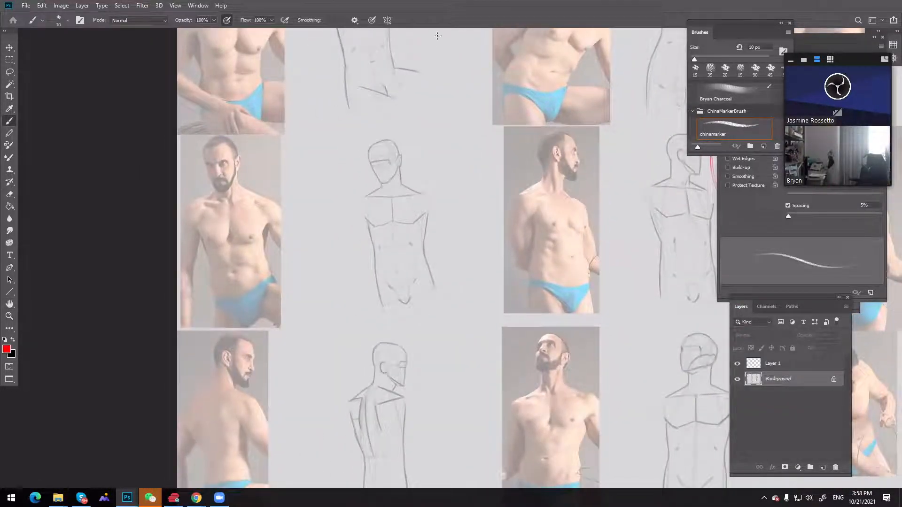
{"action": "key", "text": "bracketright"}
{"action": "left_click_drag", "start_coordinate": [423, 123], "coordinate": [429, 139]}
{"action": "left_click_drag", "start_coordinate": [455, 121], "coordinate": [460, 140]}
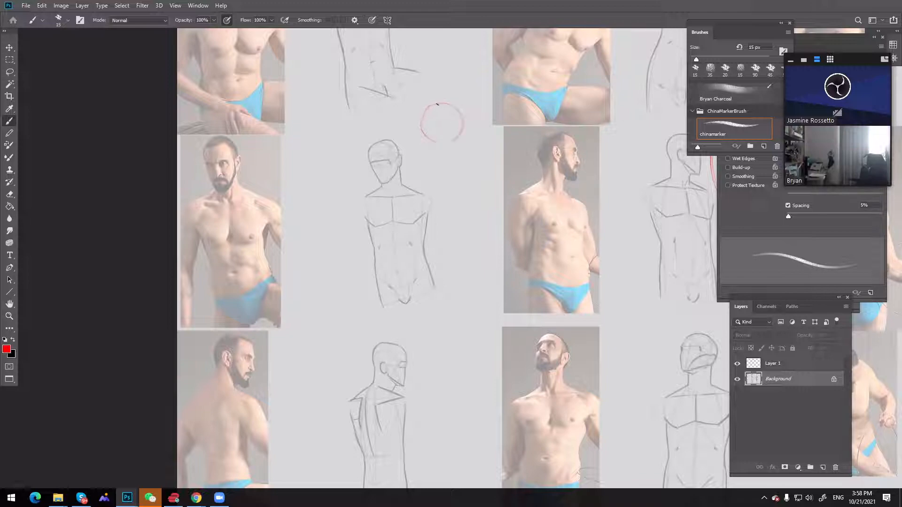
{"action": "left_click_drag", "start_coordinate": [436, 105], "coordinate": [424, 137]}
{"action": "left_click_drag", "start_coordinate": [463, 153], "coordinate": [463, 164]}
{"action": "left_click_drag", "start_coordinate": [411, 103], "coordinate": [428, 104]}
{"action": "mouse_move", "coordinate": [404, 109]}
{"action": "left_mouse_down"}
{"action": "mouse_move", "coordinate": [400, 140]}
{"action": "mouse_move", "coordinate": [420, 125]}
{"action": "mouse_move", "coordinate": [398, 125]}
{"action": "left_mouse_up"}
{"action": "key", "text": "ctrl+z"}
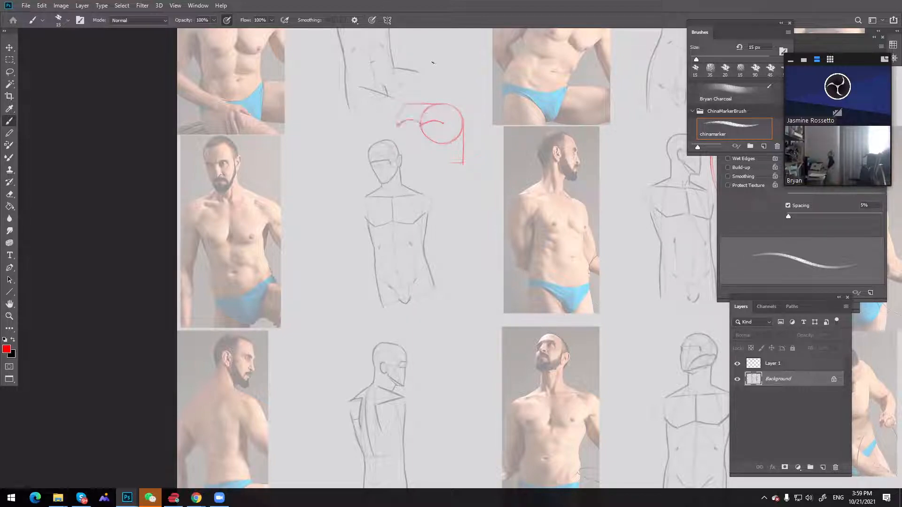
{"action": "key", "text": "ctrl+z"}
{"action": "key", "text": "ctrl+z"}
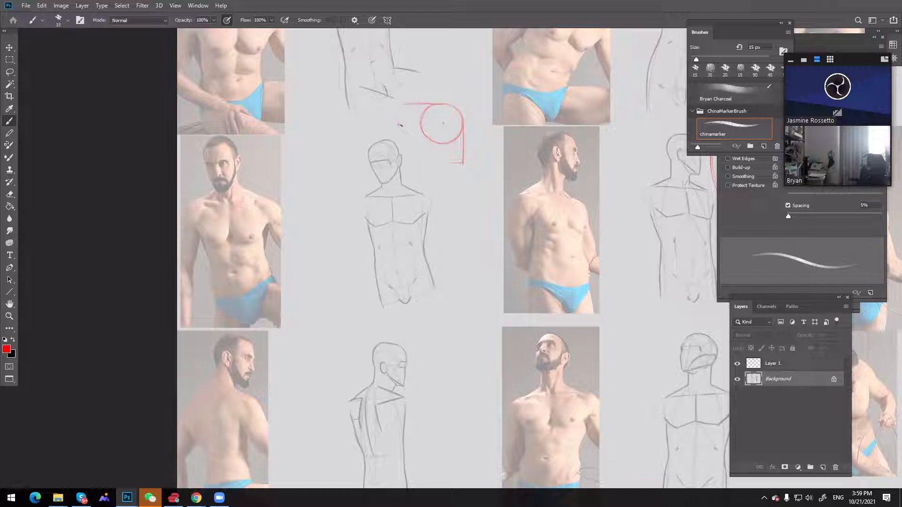
Draw the rounded back of the profile head and a jaw curve running down to the chin
{"action": "left_click", "coordinate": [399, 125]}
{"action": "left_click_drag", "start_coordinate": [404, 105], "coordinate": [398, 124]}
{"action": "mouse_move", "coordinate": [400, 125]}
{"action": "left_mouse_down"}
{"action": "mouse_move", "coordinate": [414, 148]}
{"action": "mouse_move", "coordinate": [458, 162]}
{"action": "left_mouse_up"}
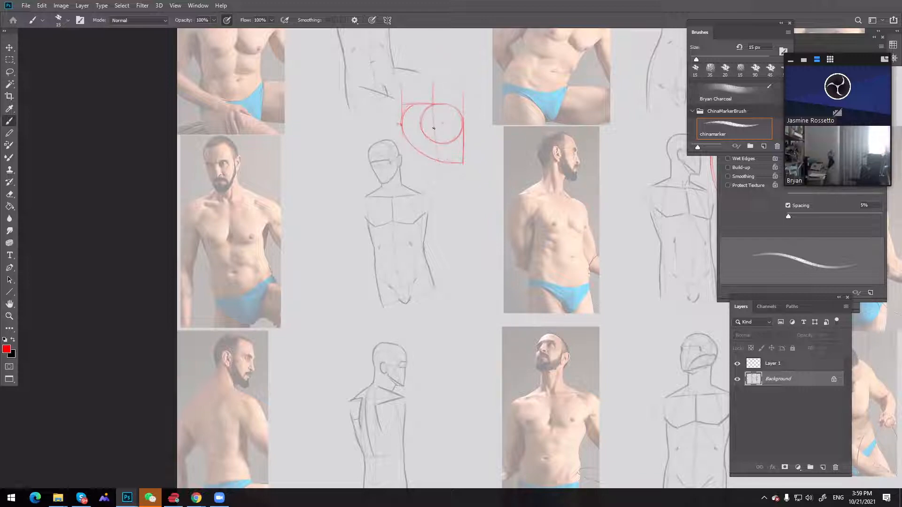
Extend a proportion box in front of the profile head and mark its middle line with 1/2
{"action": "left_click", "coordinate": [492, 103], "text": "shift"}
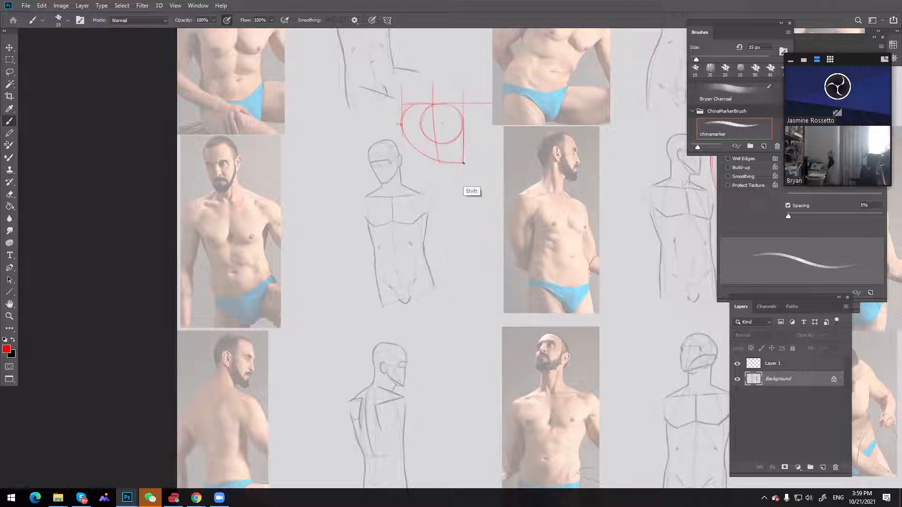
{"action": "left_click_drag", "start_coordinate": [493, 104], "coordinate": [493, 164]}
{"action": "left_click_drag", "start_coordinate": [465, 132], "coordinate": [508, 136]}
{"action": "left_click_drag", "start_coordinate": [507, 139], "coordinate": [515, 145]}
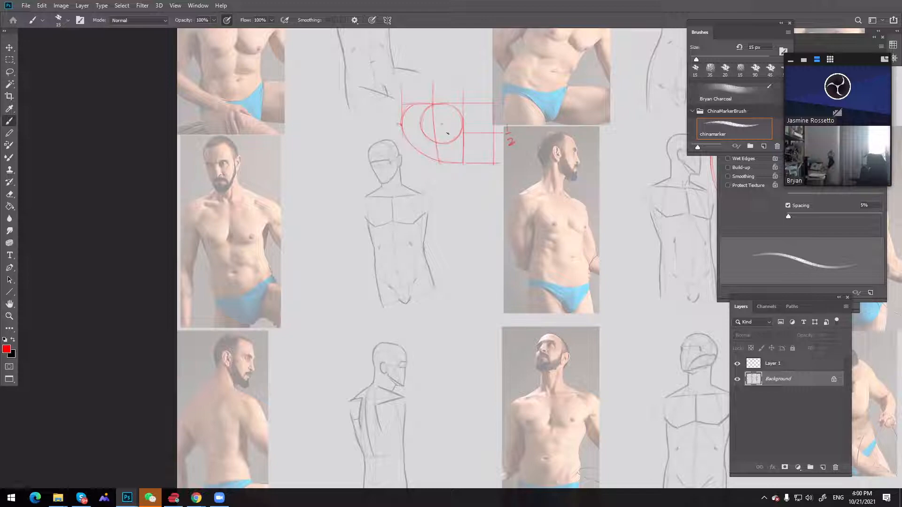
Draw the middle line, ear, temple curve and jaw on the profile head, add a hairline guide and thicken the skull outline
{"action": "mouse_move", "coordinate": [406, 135]}
{"action": "left_mouse_down"}
{"action": "mouse_move", "coordinate": [465, 132]}
{"action": "mouse_move", "coordinate": [403, 134]}
{"action": "mouse_move", "coordinate": [441, 131]}
{"action": "left_mouse_up"}
{"action": "mouse_move", "coordinate": [426, 126]}
{"action": "left_mouse_down"}
{"action": "mouse_move", "coordinate": [436, 148]}
{"action": "mouse_move", "coordinate": [435, 135]}
{"action": "left_mouse_up"}
{"action": "left_click_drag", "start_coordinate": [465, 111], "coordinate": [491, 111]}
{"action": "left_click_drag", "start_coordinate": [434, 130], "coordinate": [460, 113]}
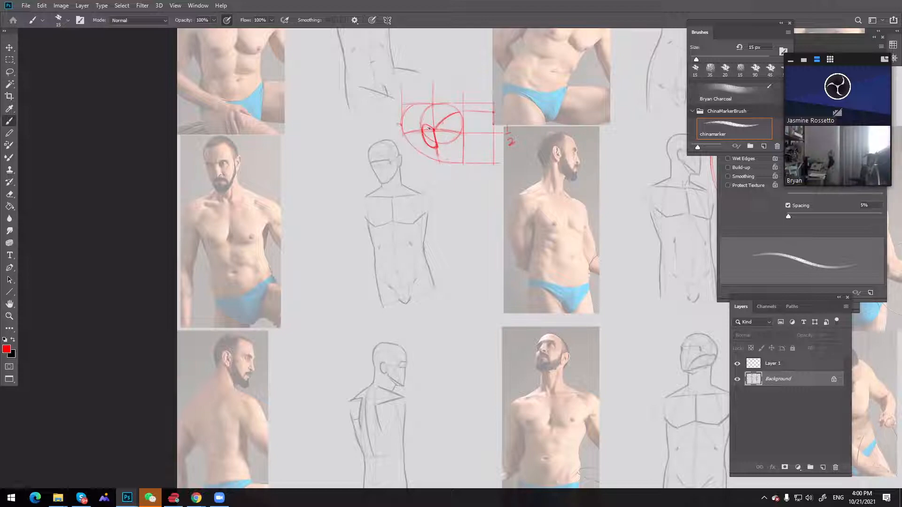
{"action": "left_click_drag", "start_coordinate": [436, 157], "coordinate": [462, 164]}
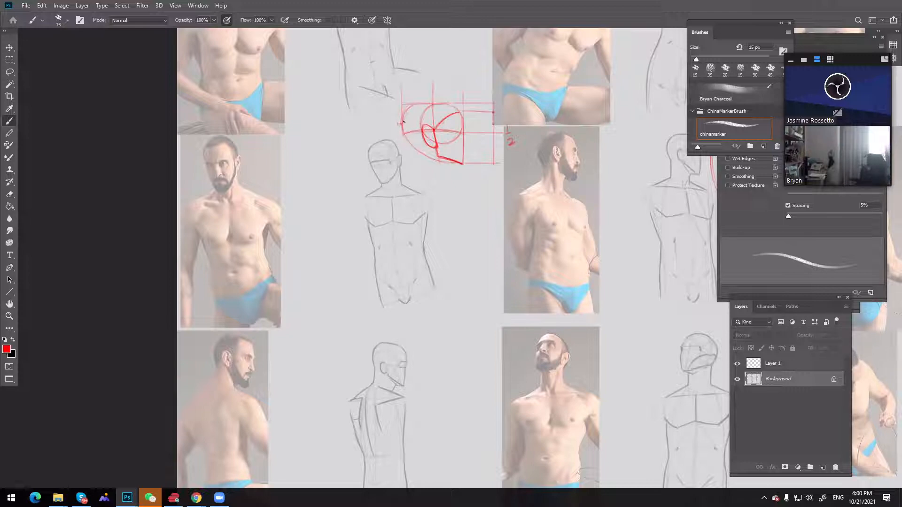
{"action": "mouse_move", "coordinate": [405, 119]}
{"action": "left_mouse_down"}
{"action": "mouse_move", "coordinate": [430, 106]}
{"action": "mouse_move", "coordinate": [405, 114]}
{"action": "mouse_move", "coordinate": [402, 128]}
{"action": "mouse_move", "coordinate": [413, 110]}
{"action": "mouse_move", "coordinate": [428, 106]}
{"action": "mouse_move", "coordinate": [404, 120]}
{"action": "mouse_move", "coordinate": [429, 105]}
{"action": "mouse_move", "coordinate": [458, 112]}
{"action": "left_mouse_up"}
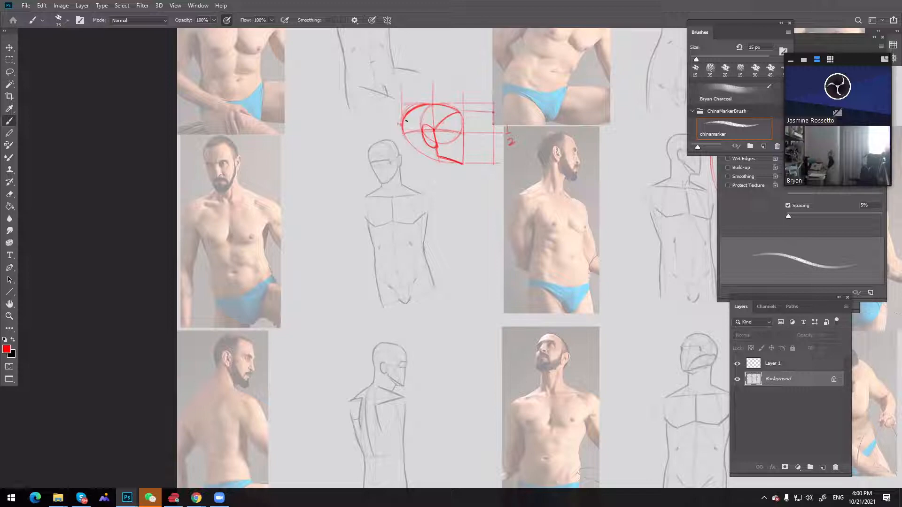
{"action": "left_click_drag", "start_coordinate": [403, 132], "coordinate": [412, 146]}
Sketch the front of the neck and its curved back line beneath the profile head
{"action": "left_click_drag", "start_coordinate": [446, 181], "coordinate": [442, 186]}
{"action": "left_click_drag", "start_coordinate": [436, 149], "coordinate": [440, 186]}
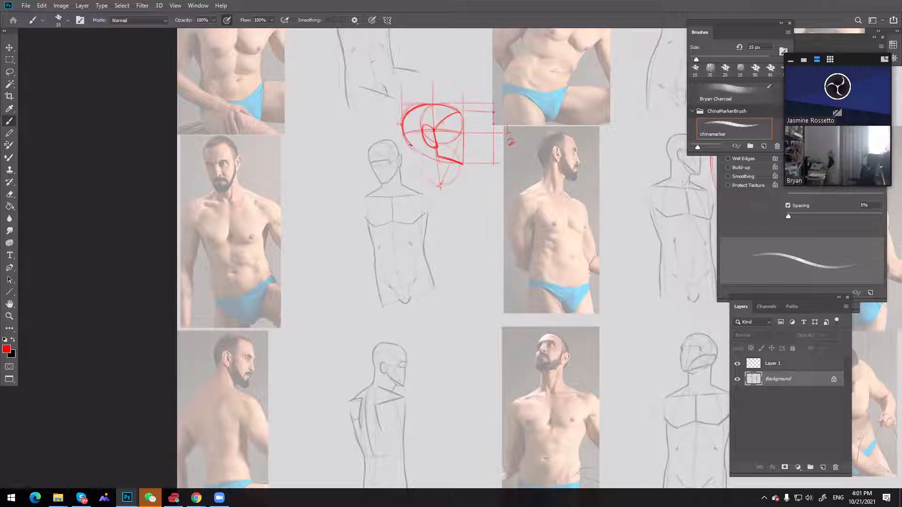
{"action": "left_click_drag", "start_coordinate": [412, 148], "coordinate": [416, 188]}
{"action": "left_click_drag", "start_coordinate": [416, 158], "coordinate": [406, 139]}
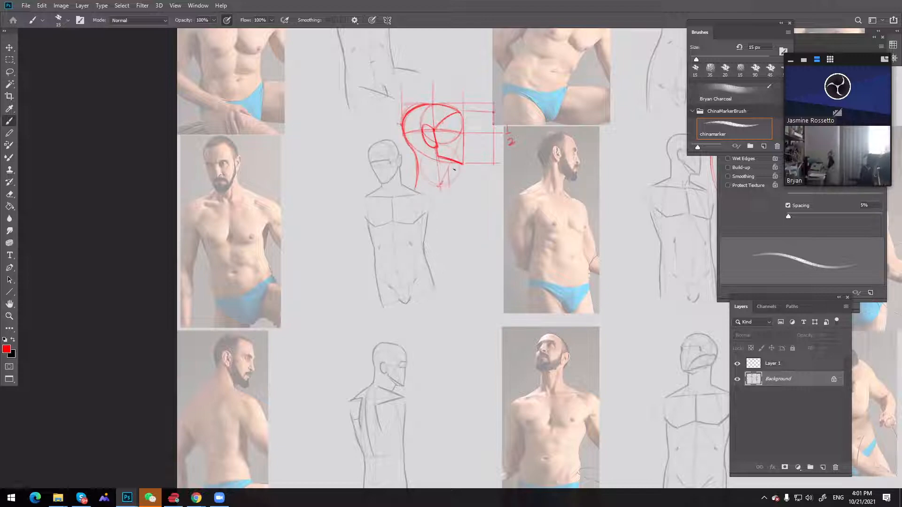
Define the throat lines and shade the underside of the chin, and sketch a small upright cylinder above the head
{"action": "left_click_drag", "start_coordinate": [449, 166], "coordinate": [449, 183]}
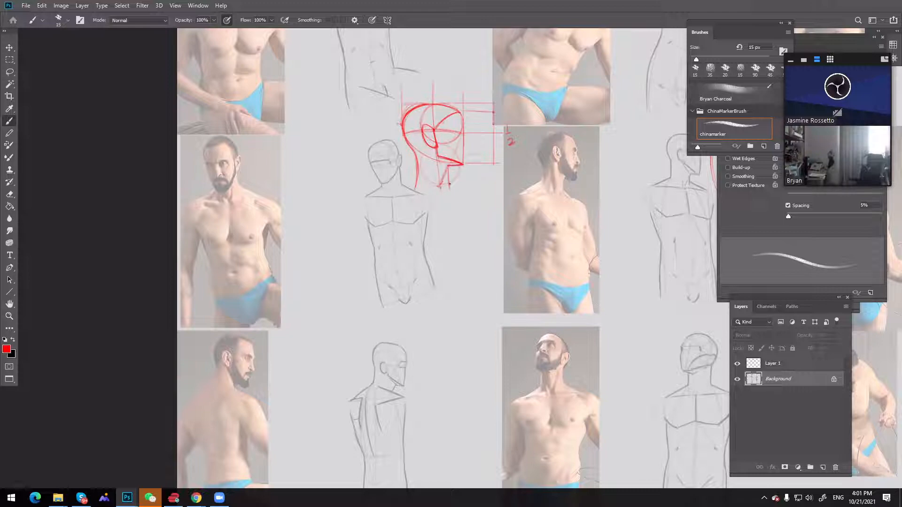
{"action": "left_click_drag", "start_coordinate": [448, 169], "coordinate": [449, 188]}
{"action": "mouse_move", "coordinate": [447, 168]}
{"action": "left_mouse_down"}
{"action": "mouse_move", "coordinate": [440, 188]}
{"action": "mouse_move", "coordinate": [439, 156]}
{"action": "left_mouse_up"}
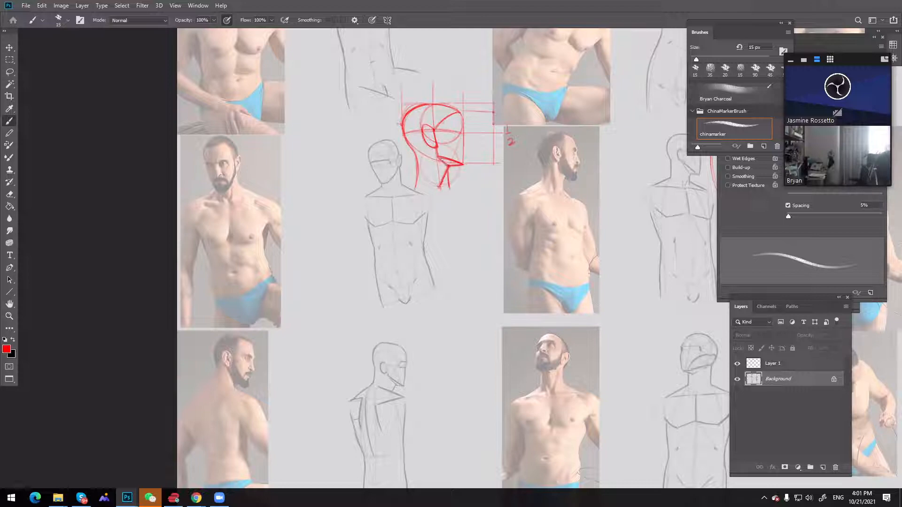
{"action": "left_click_drag", "start_coordinate": [454, 165], "coordinate": [455, 165]}
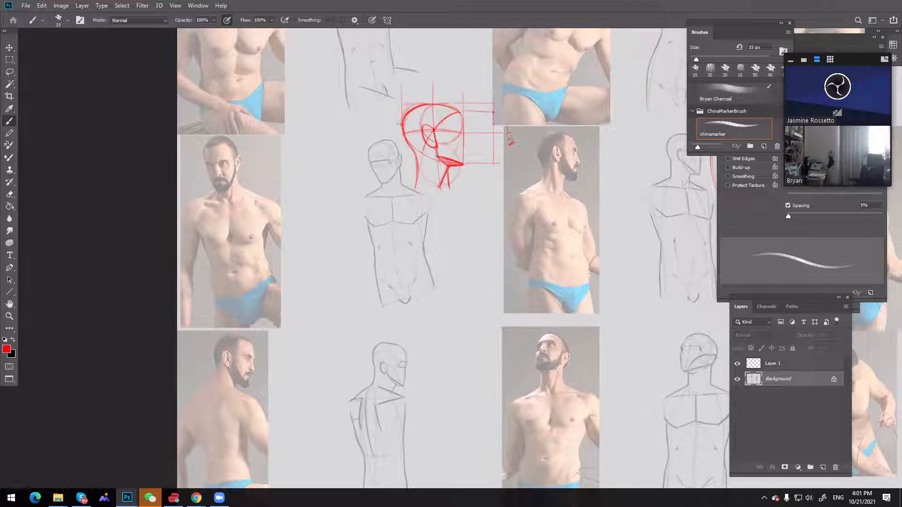
{"action": "mouse_move", "coordinate": [448, 66]}
{"action": "left_mouse_down"}
{"action": "mouse_move", "coordinate": [449, 90]}
{"action": "mouse_move", "coordinate": [464, 90]}
{"action": "left_mouse_up"}
{"action": "left_click_drag", "start_coordinate": [415, 155], "coordinate": [422, 153]}
Draw a sloping red shoulder line across the base of the neck, extending past it on both sides
{"action": "key", "text": "ctrl"}
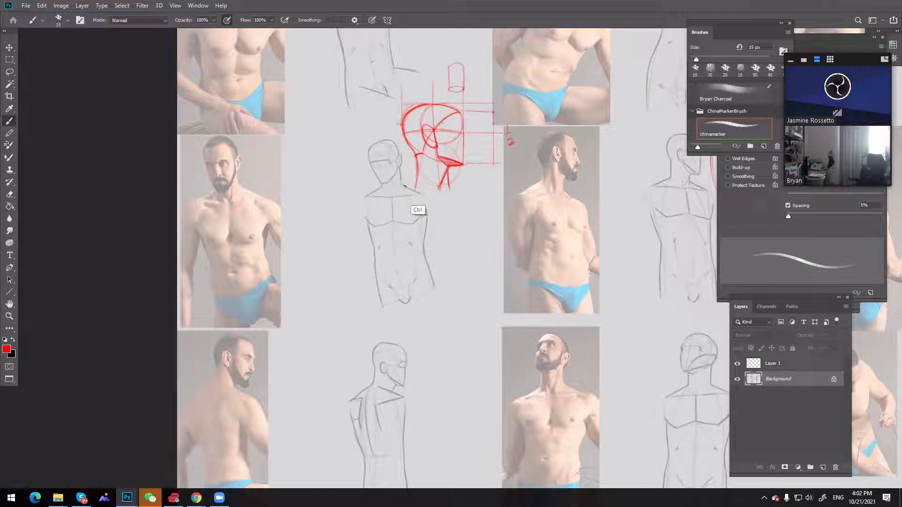
{"action": "left_click_drag", "start_coordinate": [381, 187], "coordinate": [440, 189]}
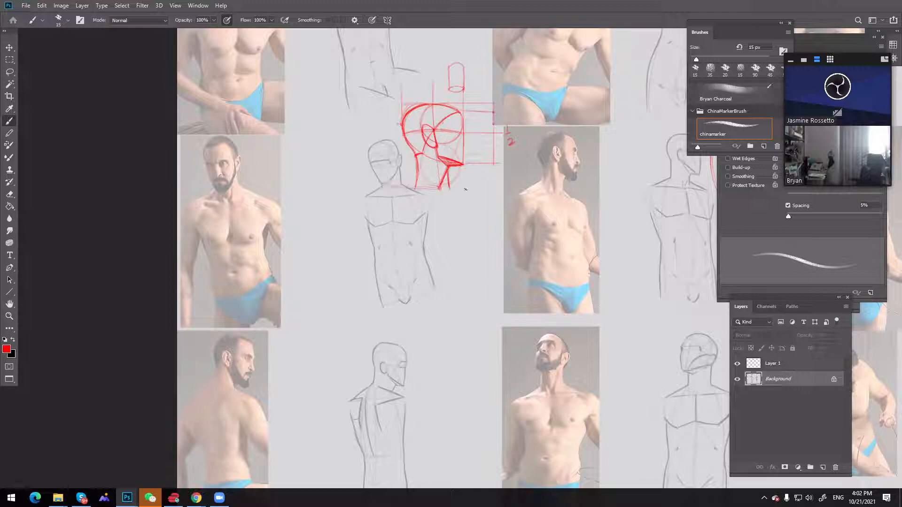
{"action": "key", "text": "ctrl"}
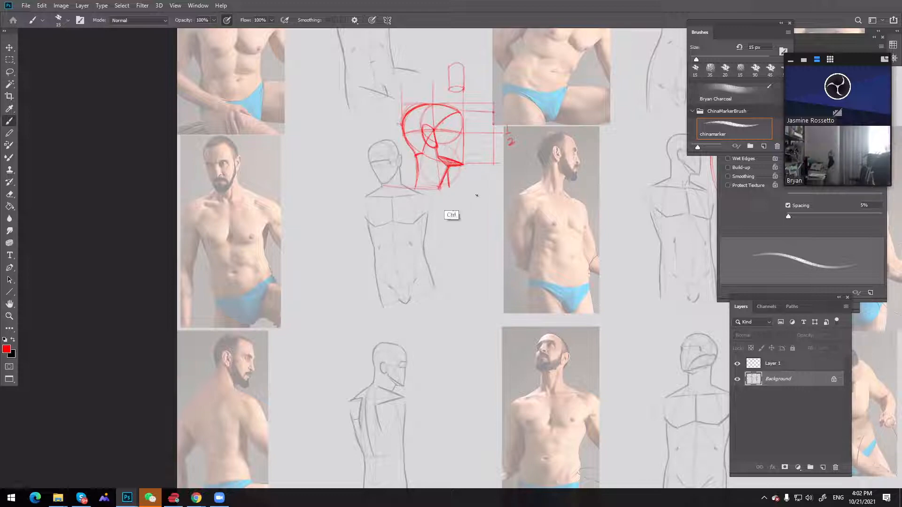
{"action": "left_click_drag", "start_coordinate": [452, 190], "coordinate": [482, 196]}
{"action": "key", "text": "ctrl"}
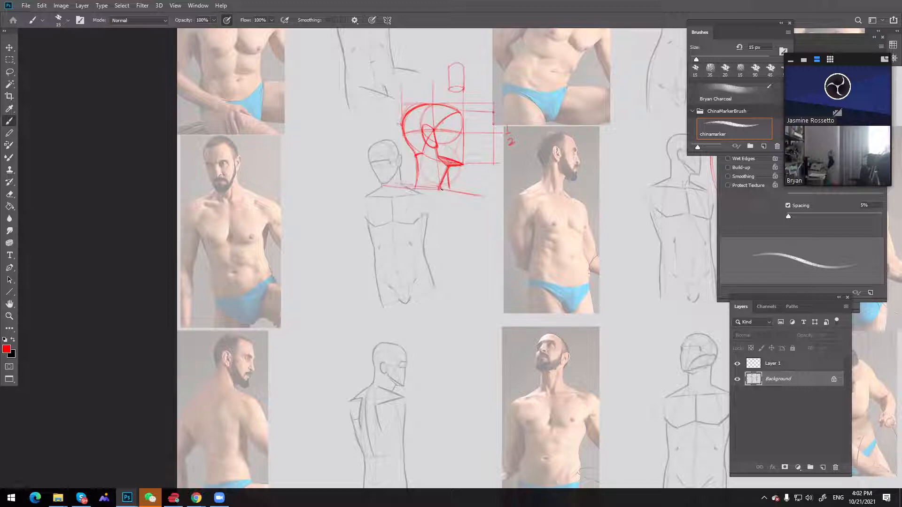
{"action": "left_click_drag", "start_coordinate": [440, 189], "coordinate": [392, 182]}
{"action": "key", "text": "e"}
{"action": "left_click_drag", "start_coordinate": [381, 186], "coordinate": [411, 193]}
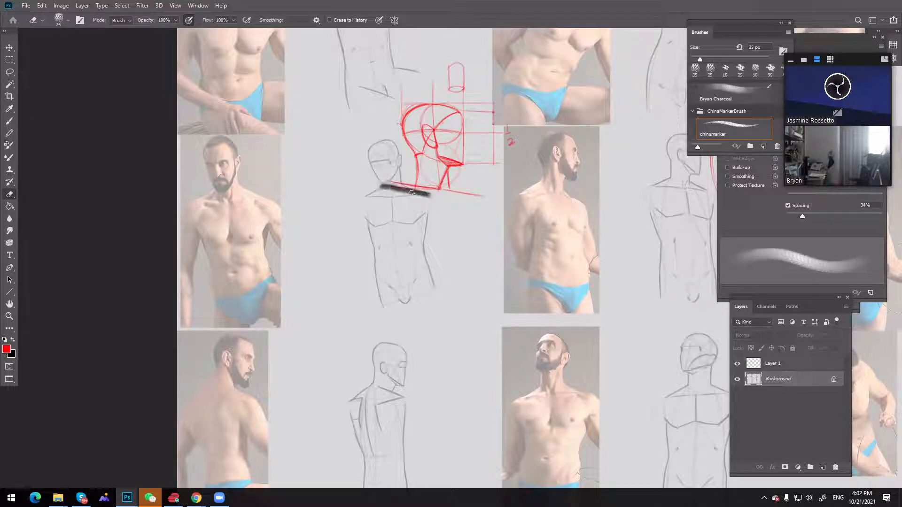
{"action": "key", "text": "ctrl+z"}
Choose a light grey matching the sheet's background and paint over the stray line at the base of the neck
{"action": "left_click", "coordinate": [9, 352]}
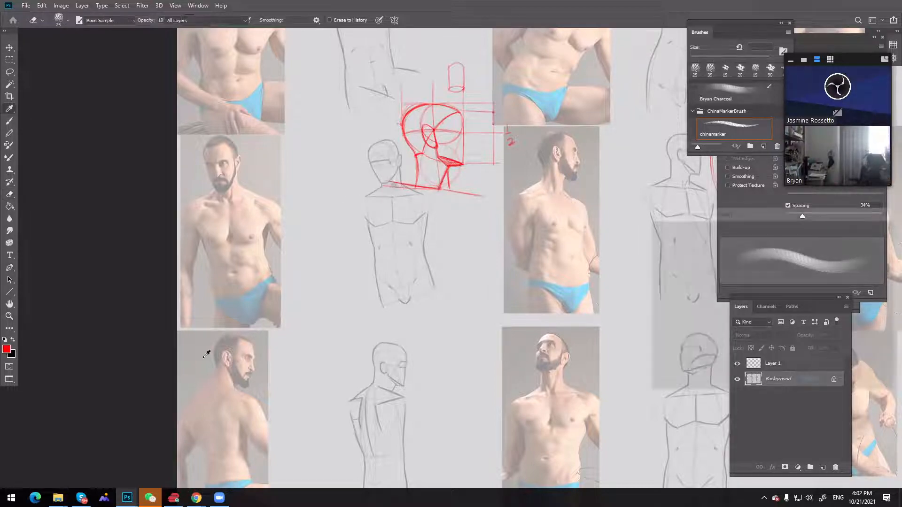
{"action": "left_click", "coordinate": [621, 258]}
{"action": "left_click", "coordinate": [879, 234]}
{"action": "key", "text": "b"}
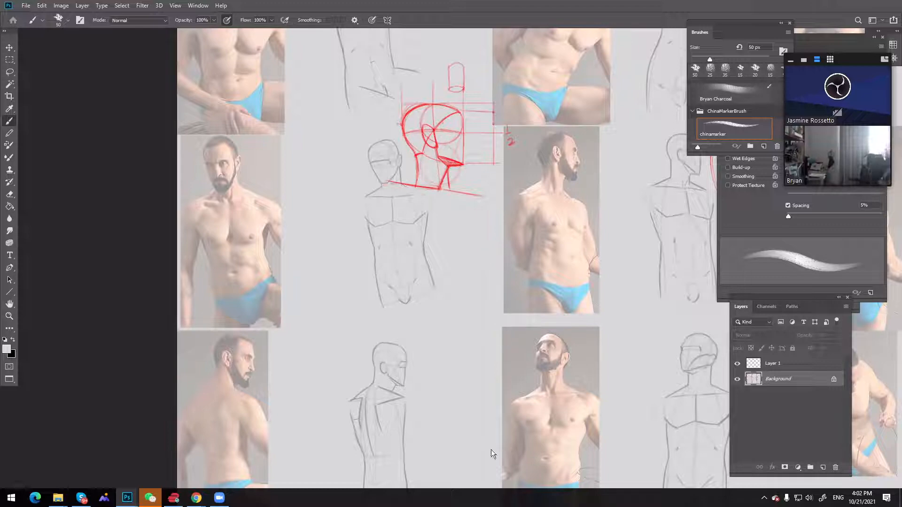
Set the foreground colour back to bright red and reduce the brush size to 15 px
{"action": "left_click", "coordinate": [13, 339]}
{"action": "left_click", "coordinate": [6, 348]}
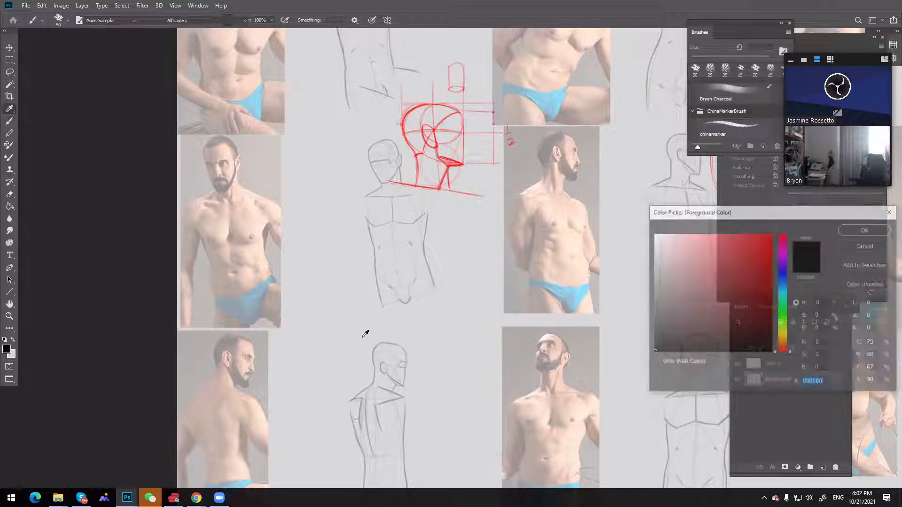
{"action": "left_click", "coordinate": [756, 257]}
{"action": "key", "text": "Return"}
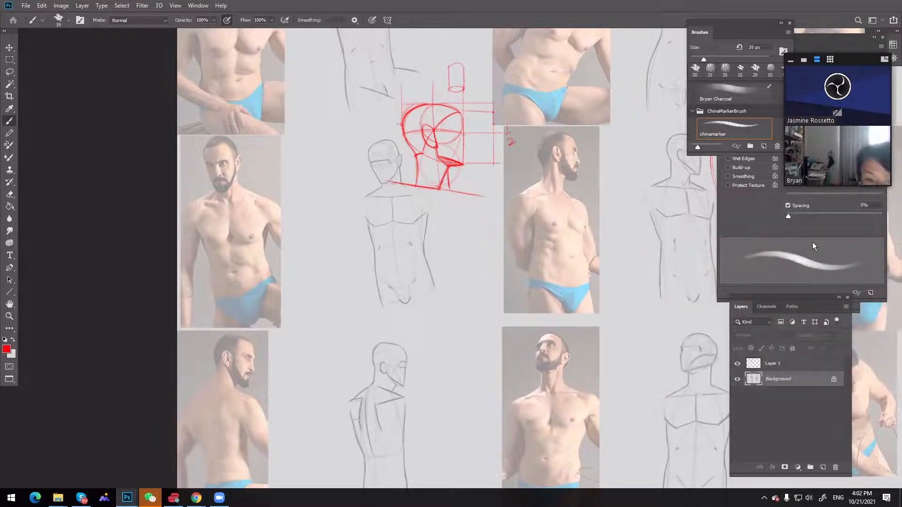
{"action": "key", "text": "bracketleft"}
{"action": "key", "text": "bracketleft"}
{"action": "key", "text": "bracketleft"}
{"action": "key", "text": "bracketleft"}
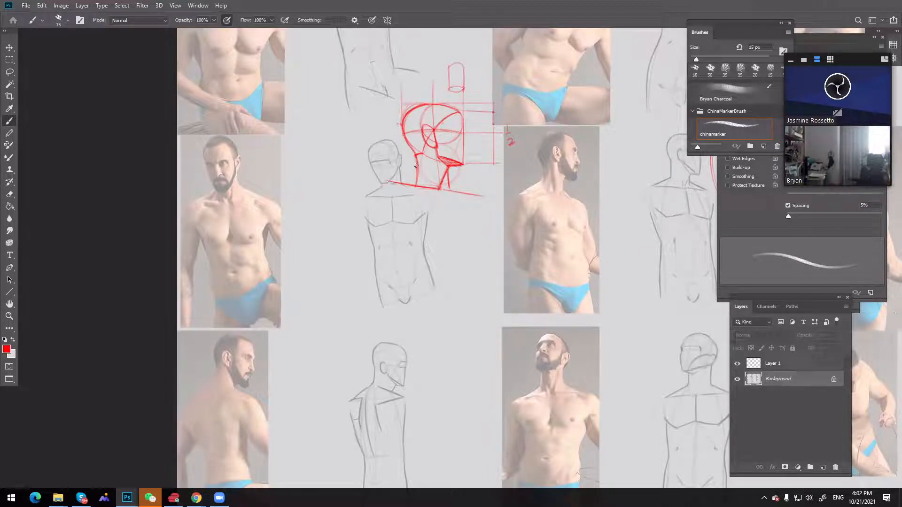
Draw curved trapezius slopes from the back and front of the neck down to the shoulder line, undoing unwanted strokes
{"action": "mouse_move", "coordinate": [416, 169]}
{"action": "left_mouse_down"}
{"action": "mouse_move", "coordinate": [373, 182]}
{"action": "mouse_move", "coordinate": [416, 168]}
{"action": "mouse_move", "coordinate": [396, 179]}
{"action": "left_mouse_up"}
{"action": "key", "text": "ctrl+z"}
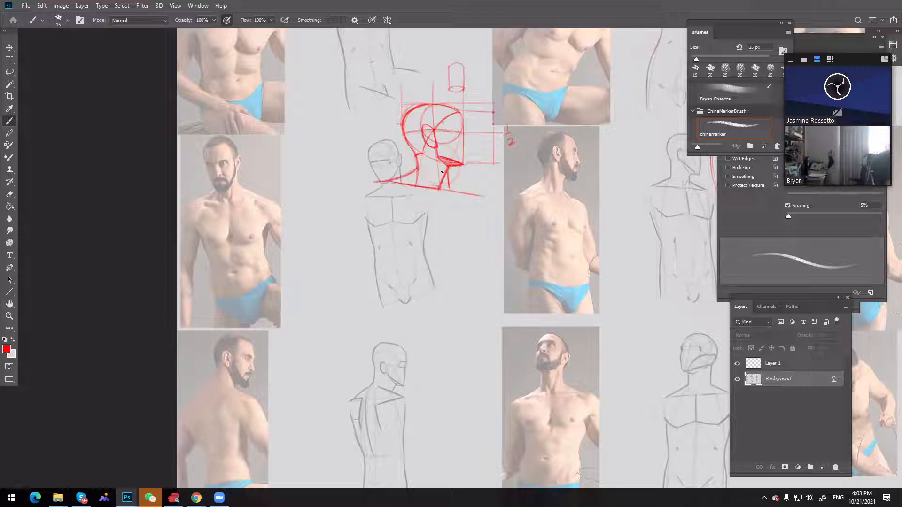
{"action": "left_click_drag", "start_coordinate": [451, 183], "coordinate": [461, 193]}
{"action": "key", "text": "ctrl"}
{"action": "left_click_drag", "start_coordinate": [449, 182], "coordinate": [474, 195]}
{"action": "key", "text": "ctrl+z"}
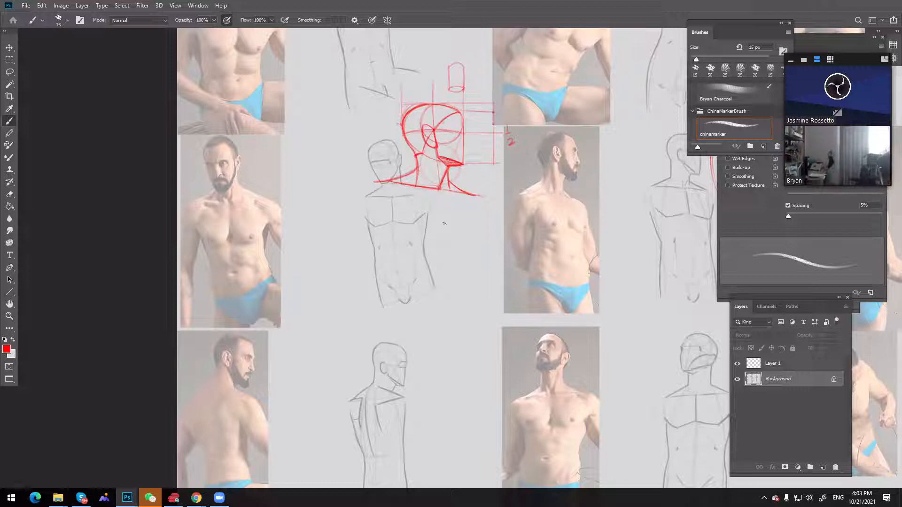
Draw a red torso centre line from the pit of the neck down to a horizontal base line at the crotch
{"action": "mouse_move", "coordinate": [440, 205]}
{"action": "left_mouse_down"}
{"action": "mouse_move", "coordinate": [445, 260]}
{"action": "mouse_move", "coordinate": [440, 198]}
{"action": "left_mouse_up"}
{"action": "left_click_drag", "start_coordinate": [448, 254], "coordinate": [447, 369]}
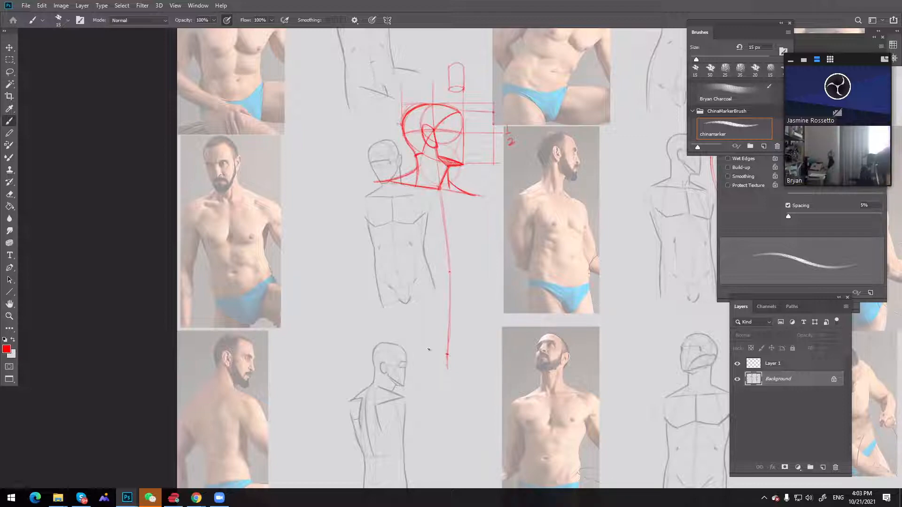
{"action": "left_click_drag", "start_coordinate": [404, 350], "coordinate": [483, 351]}
{"action": "left_click_drag", "start_coordinate": [407, 350], "coordinate": [494, 353]}
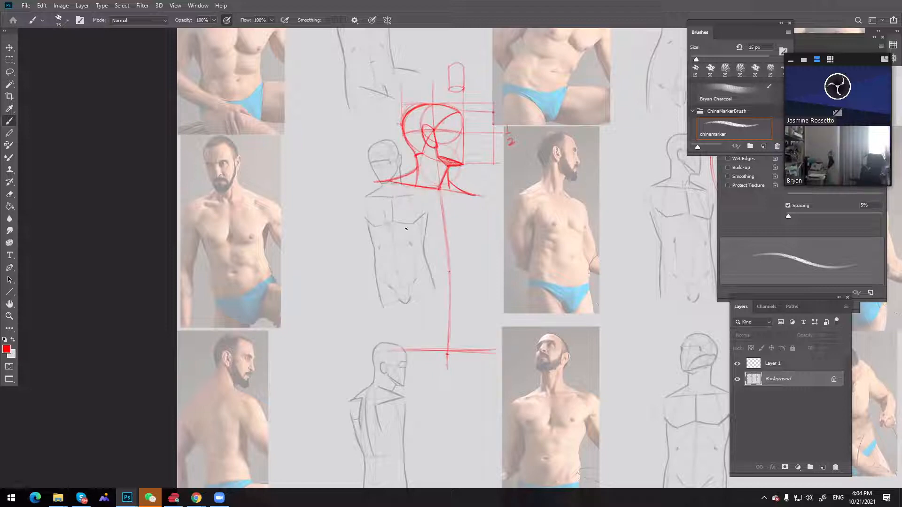
Draw both red sides of the torso, running from the shoulder line to the waist and on to the base line
{"action": "left_click_drag", "start_coordinate": [379, 189], "coordinate": [390, 234]}
{"action": "left_click_drag", "start_coordinate": [376, 187], "coordinate": [403, 271]}
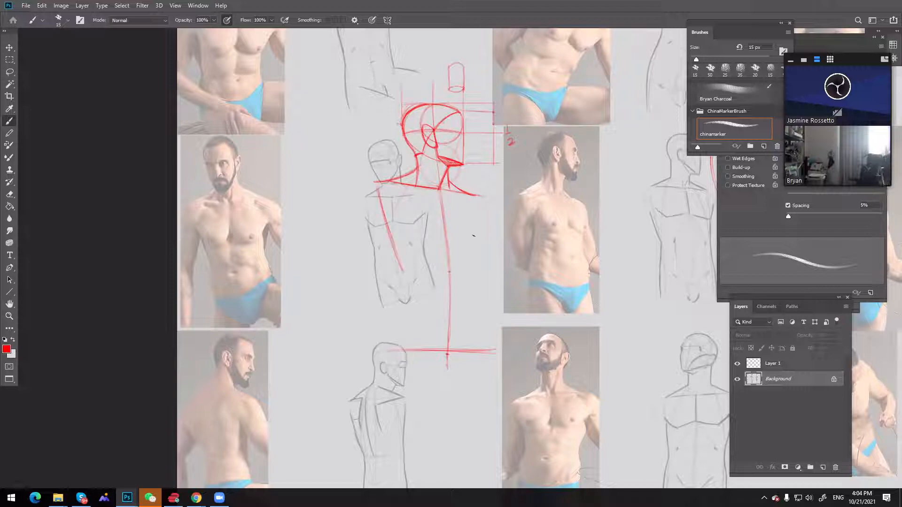
{"action": "left_click_drag", "start_coordinate": [474, 211], "coordinate": [470, 285]}
{"action": "left_click_drag", "start_coordinate": [473, 240], "coordinate": [472, 265]}
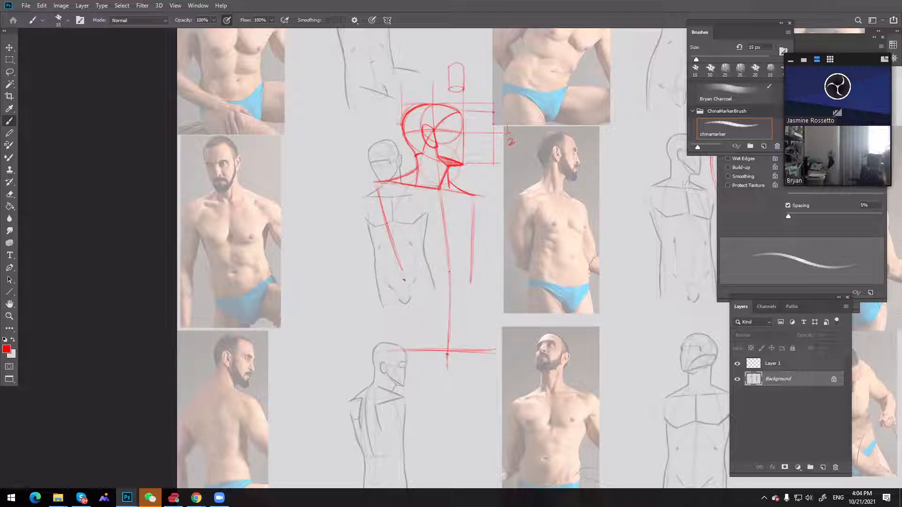
{"action": "left_click_drag", "start_coordinate": [400, 278], "coordinate": [392, 345]}
{"action": "left_click_drag", "start_coordinate": [393, 250], "coordinate": [403, 273]}
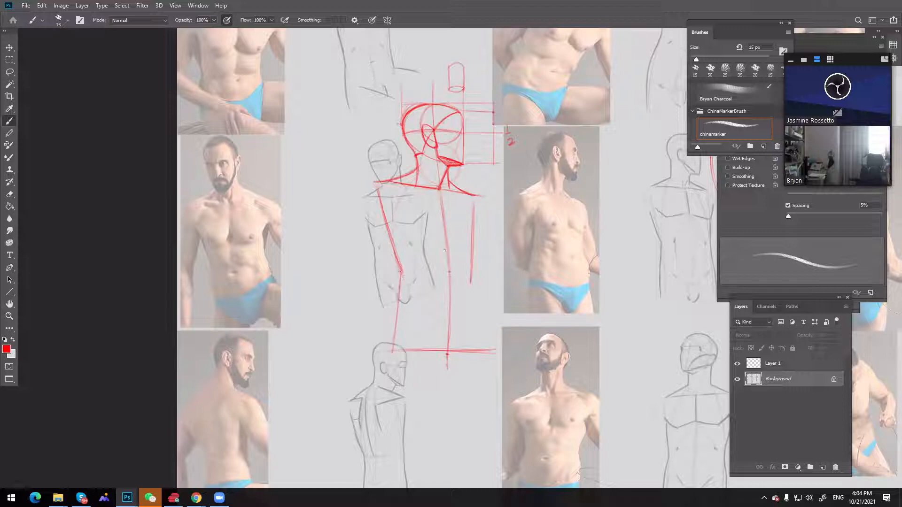
{"action": "left_click_drag", "start_coordinate": [471, 283], "coordinate": [478, 351]}
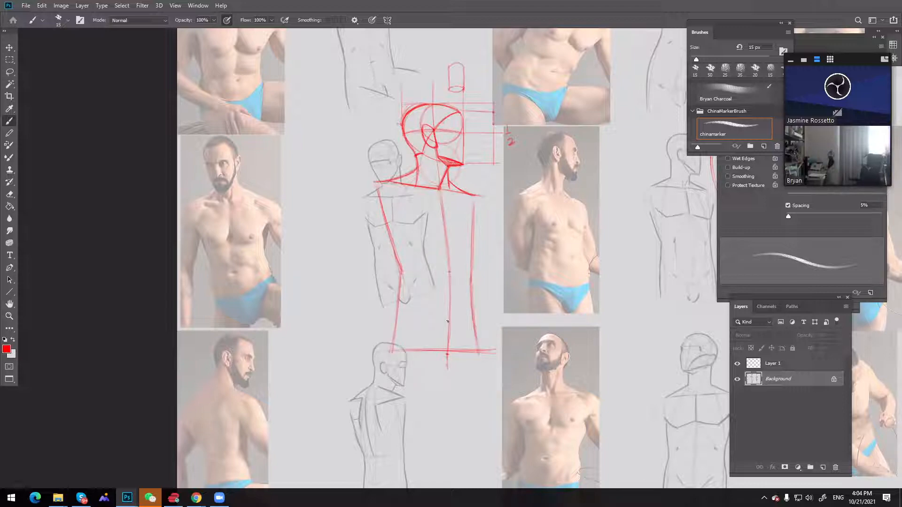
Darken the centre line, mark horizontal waist and hip lines across it, and add a small inverted triangle at the crotch
{"action": "left_click_drag", "start_coordinate": [449, 323], "coordinate": [448, 354]}
{"action": "left_click_drag", "start_coordinate": [438, 193], "coordinate": [446, 236]}
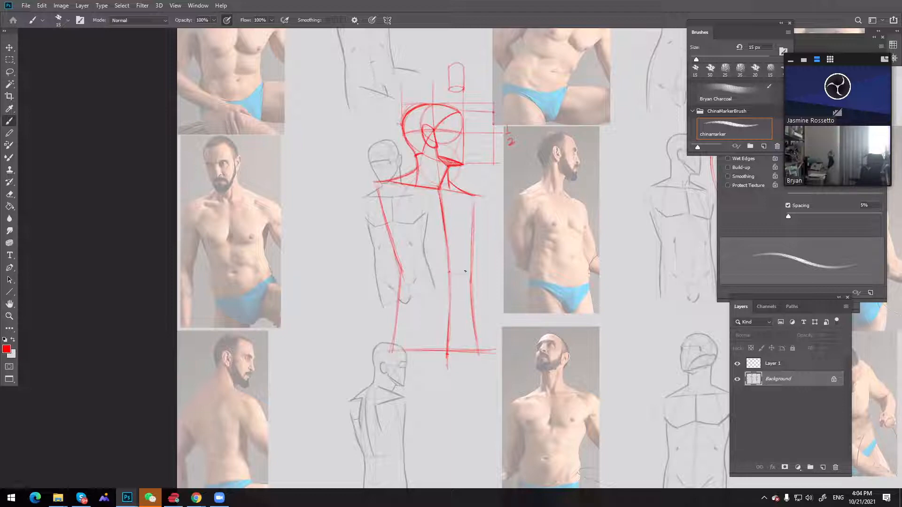
{"action": "left_click_drag", "start_coordinate": [429, 274], "coordinate": [461, 272]}
{"action": "key", "text": "ctrl+z"}
{"action": "left_click_drag", "start_coordinate": [434, 189], "coordinate": [448, 189]}
{"action": "mouse_move", "coordinate": [428, 311]}
{"action": "left_mouse_down"}
{"action": "mouse_move", "coordinate": [472, 312]}
{"action": "mouse_move", "coordinate": [417, 309]}
{"action": "mouse_move", "coordinate": [473, 312]}
{"action": "mouse_move", "coordinate": [436, 311]}
{"action": "left_mouse_up"}
{"action": "mouse_move", "coordinate": [438, 332]}
{"action": "left_mouse_down"}
{"action": "mouse_move", "coordinate": [461, 331]}
{"action": "mouse_move", "coordinate": [444, 352]}
{"action": "mouse_move", "coordinate": [433, 334]}
{"action": "mouse_move", "coordinate": [446, 356]}
{"action": "left_mouse_up"}
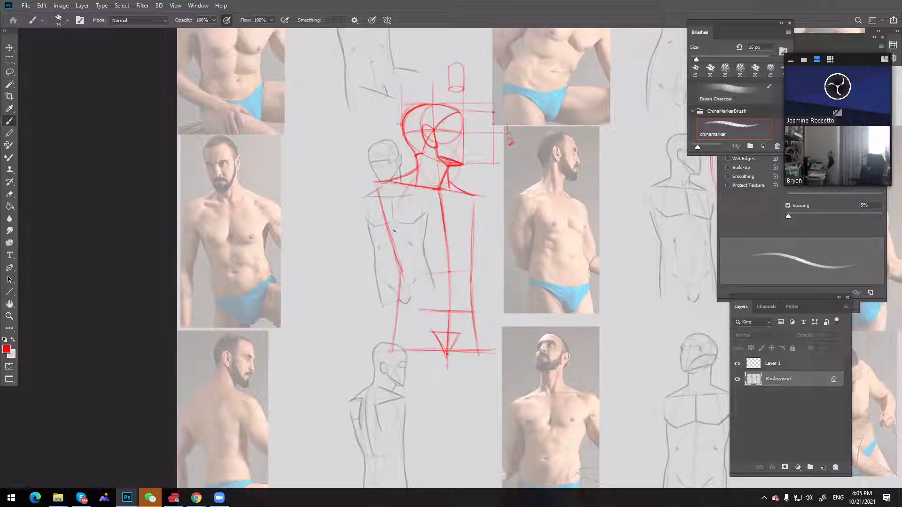
Draw curved rib cage contours on both sides of the torso, from the shoulder line down to the waist
{"action": "mouse_move", "coordinate": [395, 228]}
{"action": "left_mouse_down"}
{"action": "mouse_move", "coordinate": [402, 272]}
{"action": "mouse_move", "coordinate": [404, 197]}
{"action": "mouse_move", "coordinate": [404, 277]}
{"action": "mouse_move", "coordinate": [412, 184]}
{"action": "mouse_move", "coordinate": [397, 258]}
{"action": "mouse_move", "coordinate": [413, 184]}
{"action": "left_mouse_up"}
{"action": "left_click_drag", "start_coordinate": [395, 256], "coordinate": [414, 182]}
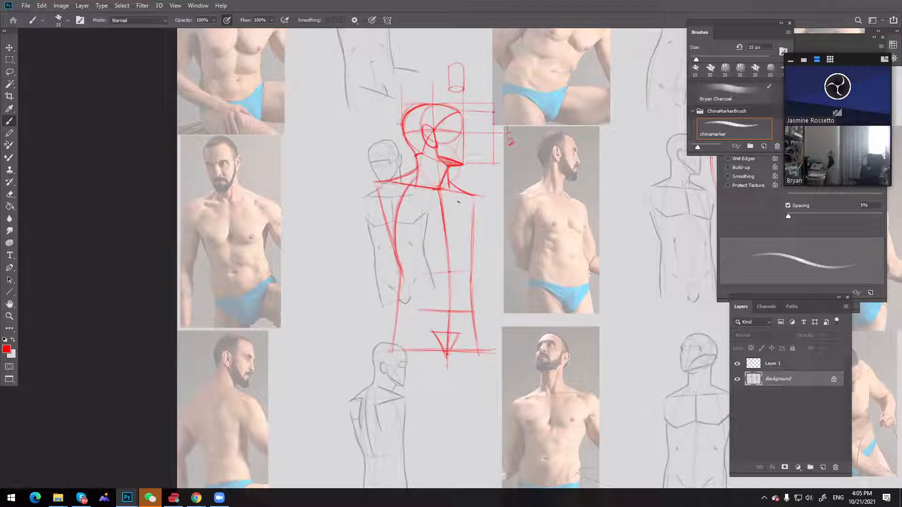
{"action": "mouse_move", "coordinate": [455, 194]}
{"action": "left_mouse_down"}
{"action": "mouse_move", "coordinate": [468, 269]}
{"action": "mouse_move", "coordinate": [448, 187]}
{"action": "mouse_move", "coordinate": [469, 238]}
{"action": "mouse_move", "coordinate": [459, 205]}
{"action": "mouse_move", "coordinate": [471, 270]}
{"action": "left_mouse_up"}
{"action": "left_click_drag", "start_coordinate": [468, 232], "coordinate": [471, 267]}
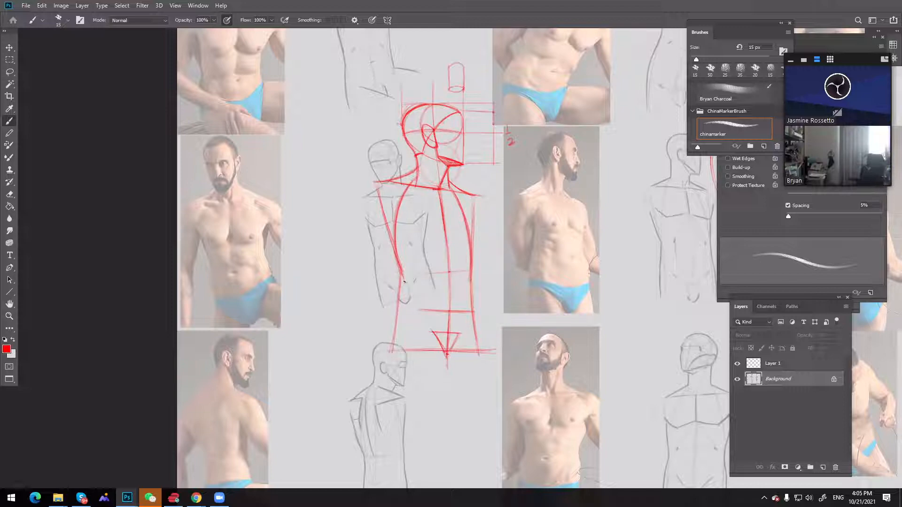
Draw the waist and V-shaped pelvis lines down to the crotch and reinforce the curves at the neck base and upper rib cage
{"action": "left_click_drag", "start_coordinate": [402, 271], "coordinate": [398, 307]}
{"action": "mouse_move", "coordinate": [400, 301]}
{"action": "left_mouse_down"}
{"action": "mouse_move", "coordinate": [434, 333]}
{"action": "mouse_move", "coordinate": [478, 318]}
{"action": "mouse_move", "coordinate": [471, 311]}
{"action": "mouse_move", "coordinate": [459, 330]}
{"action": "left_mouse_up"}
{"action": "mouse_move", "coordinate": [438, 181]}
{"action": "left_mouse_down"}
{"action": "mouse_move", "coordinate": [415, 180]}
{"action": "mouse_move", "coordinate": [397, 224]}
{"action": "left_mouse_up"}
{"action": "mouse_move", "coordinate": [411, 188]}
{"action": "left_mouse_down"}
{"action": "mouse_move", "coordinate": [396, 239]}
{"action": "mouse_move", "coordinate": [399, 211]}
{"action": "left_mouse_up"}
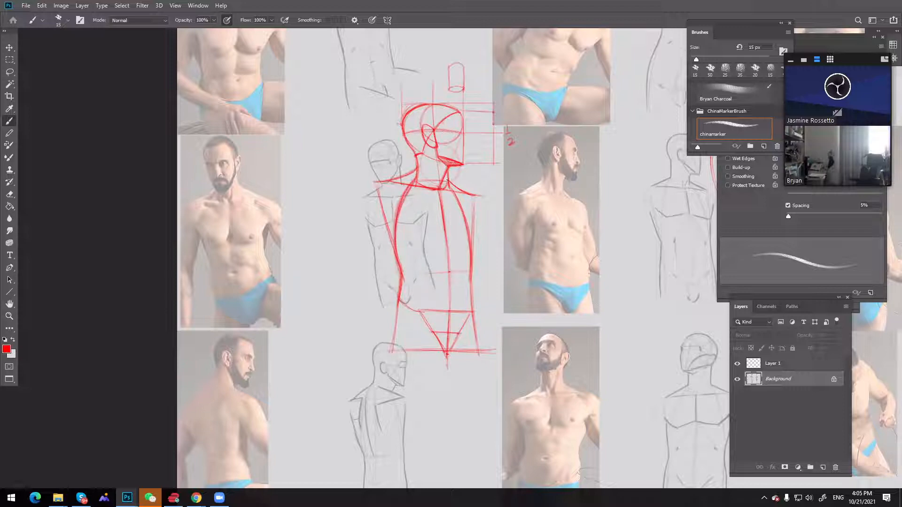
{"action": "left_click_drag", "start_coordinate": [447, 174], "coordinate": [463, 217]}
{"action": "mouse_move", "coordinate": [398, 307]}
{"action": "left_mouse_down"}
{"action": "mouse_move", "coordinate": [398, 306]}
{"action": "mouse_move", "coordinate": [433, 334]}
{"action": "mouse_move", "coordinate": [472, 318]}
{"action": "mouse_move", "coordinate": [455, 338]}
{"action": "mouse_move", "coordinate": [474, 320]}
{"action": "mouse_move", "coordinate": [446, 350]}
{"action": "left_mouse_up"}
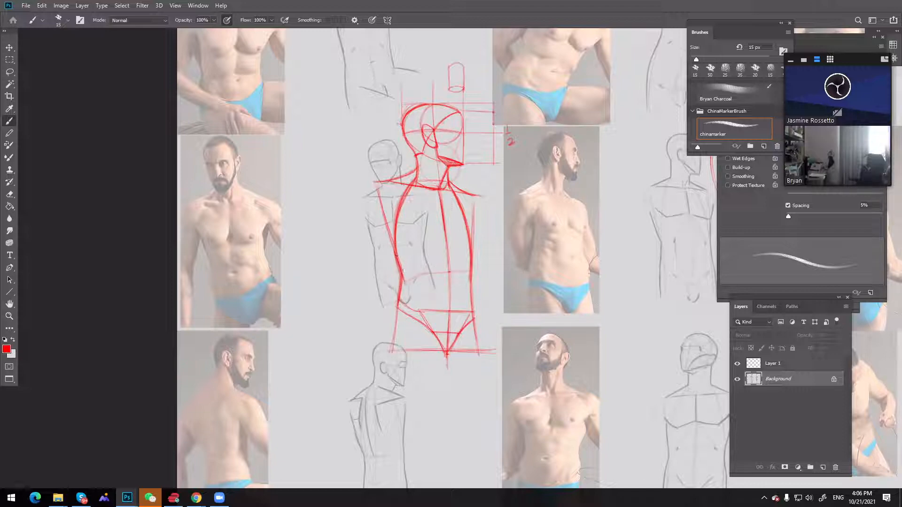
{"action": "left_click_drag", "start_coordinate": [399, 270], "coordinate": [396, 252]}
{"action": "left_click_drag", "start_coordinate": [415, 295], "coordinate": [399, 307]}
Sketch a simplified red side-view torso beside the figure, with a tilted neck block and curved front and back contours
{"action": "left_click_drag", "start_coordinate": [295, 136], "coordinate": [302, 160]}
{"action": "mouse_move", "coordinate": [316, 124]}
{"action": "left_mouse_down"}
{"action": "mouse_move", "coordinate": [323, 149]}
{"action": "mouse_move", "coordinate": [316, 124]}
{"action": "left_mouse_up"}
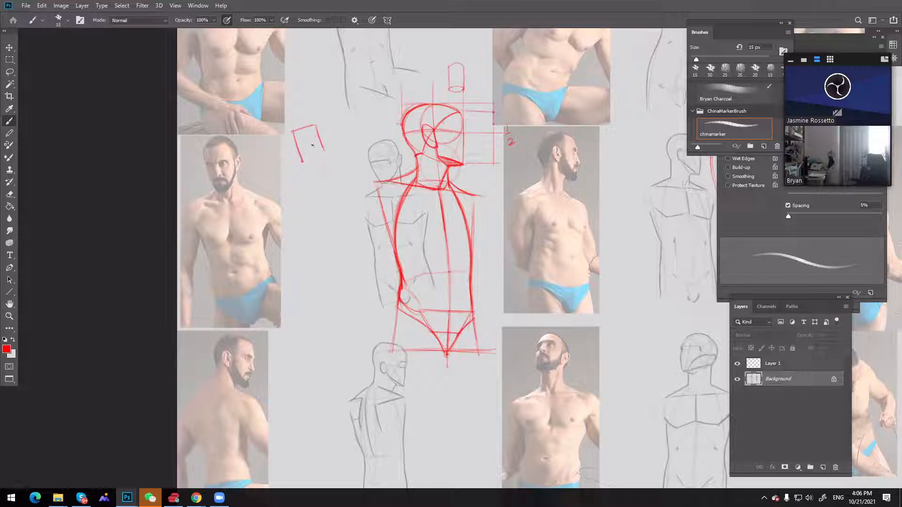
{"action": "left_click_drag", "start_coordinate": [315, 145], "coordinate": [291, 145]}
{"action": "left_click_drag", "start_coordinate": [303, 160], "coordinate": [318, 149]}
{"action": "left_click_drag", "start_coordinate": [288, 207], "coordinate": [285, 216]}
{"action": "mouse_move", "coordinate": [302, 162]}
{"action": "left_mouse_down"}
{"action": "mouse_move", "coordinate": [297, 287]}
{"action": "mouse_move", "coordinate": [288, 213]}
{"action": "mouse_move", "coordinate": [310, 302]}
{"action": "left_mouse_up"}
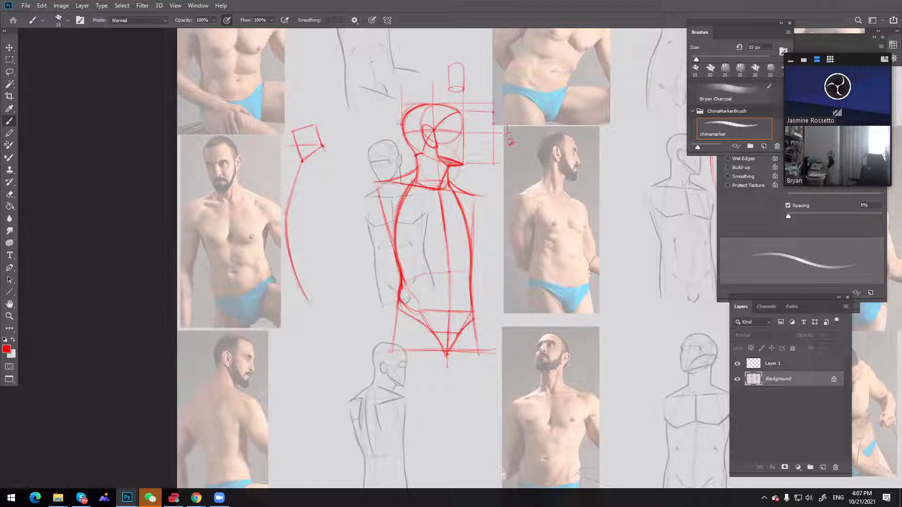
{"action": "mouse_move", "coordinate": [322, 147]}
{"action": "left_mouse_down"}
{"action": "mouse_move", "coordinate": [335, 259]}
{"action": "mouse_move", "coordinate": [336, 251]}
{"action": "mouse_move", "coordinate": [340, 264]}
{"action": "mouse_move", "coordinate": [358, 266]}
{"action": "left_mouse_up"}
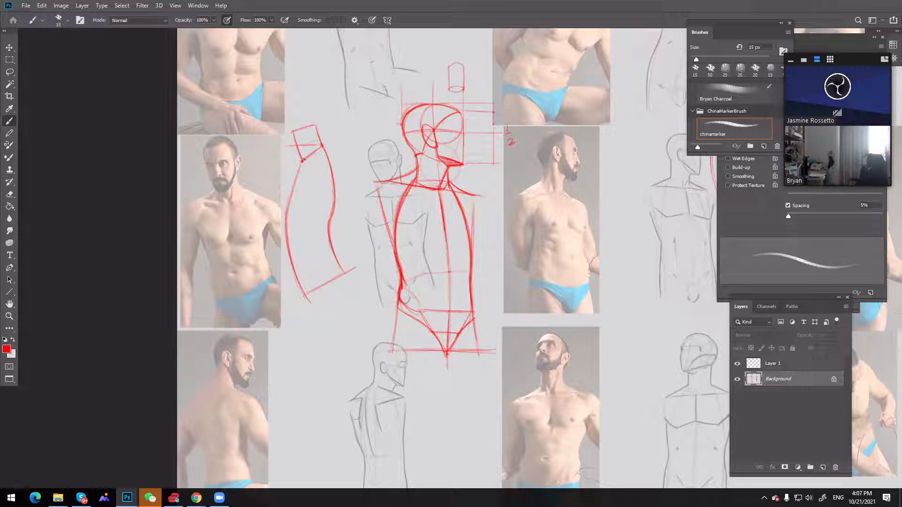
Add a shoulder circle, small triangles at mid torso and parallel hatching at the base of the side-view torso
{"action": "left_click_drag", "start_coordinate": [324, 175], "coordinate": [326, 174]}
{"action": "left_click_drag", "start_coordinate": [300, 212], "coordinate": [303, 214]}
{"action": "left_click_drag", "start_coordinate": [302, 263], "coordinate": [308, 287]}
{"action": "mouse_move", "coordinate": [310, 265]}
{"action": "left_mouse_down"}
{"action": "mouse_move", "coordinate": [314, 284]}
{"action": "mouse_move", "coordinate": [320, 278]}
{"action": "left_mouse_up"}
{"action": "mouse_move", "coordinate": [322, 256]}
{"action": "left_mouse_down"}
{"action": "mouse_move", "coordinate": [328, 272]}
{"action": "mouse_move", "coordinate": [318, 270]}
{"action": "left_mouse_up"}
{"action": "left_click_drag", "start_coordinate": [324, 255], "coordinate": [336, 278]}
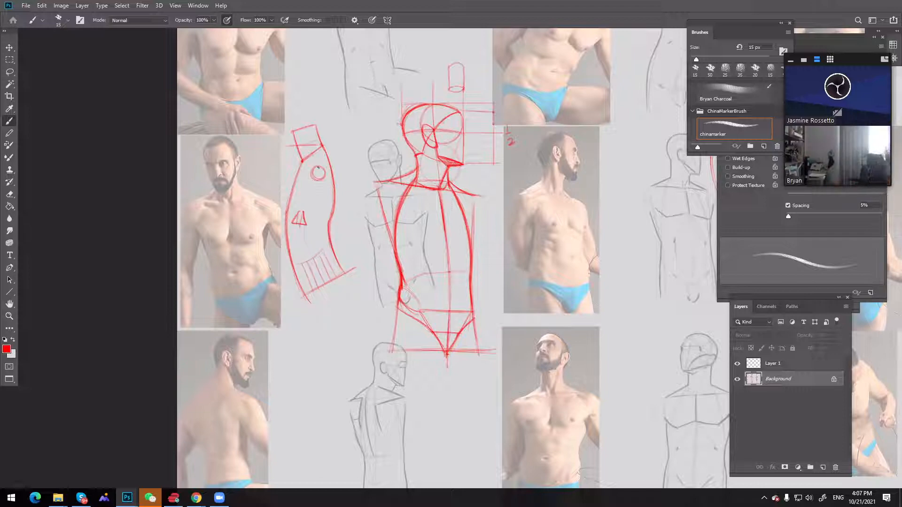
Fill the shoulder circle with red, dab a light grey mark at its centre and switch back to red
{"action": "left_click", "coordinate": [318, 173]}
{"action": "left_click_drag", "start_coordinate": [318, 174], "coordinate": [317, 175]}
{"action": "key", "text": "x"}
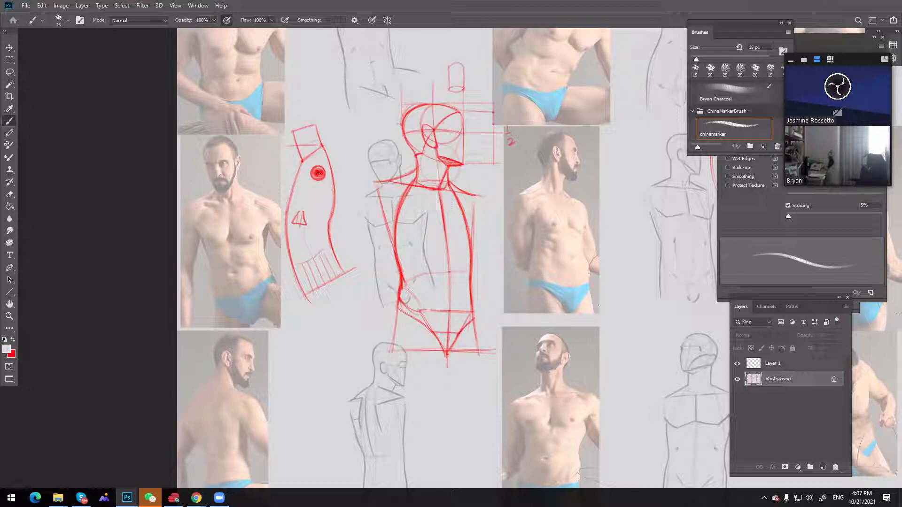
{"action": "left_click", "coordinate": [318, 173]}
{"action": "left_click", "coordinate": [12, 341]}
Add angular lines along the upper and lower back of the side-view torso and close the pop-up window
{"action": "left_click_drag", "start_coordinate": [335, 201], "coordinate": [344, 168]}
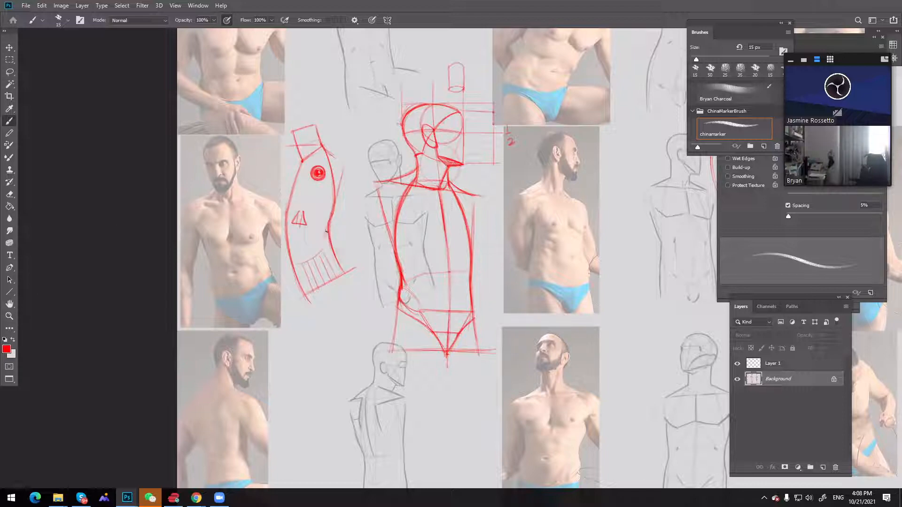
{"action": "left_click_drag", "start_coordinate": [326, 232], "coordinate": [344, 266]}
{"action": "left_click_drag", "start_coordinate": [329, 228], "coordinate": [352, 270]}
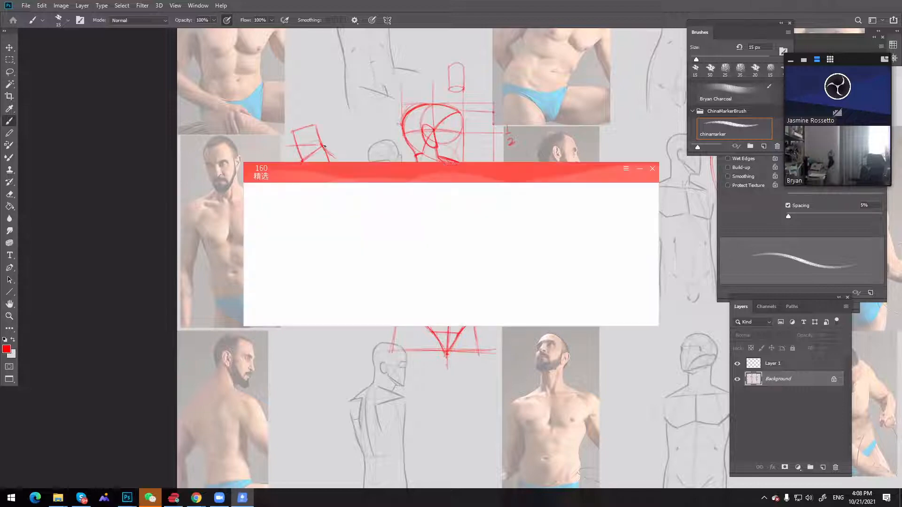
{"action": "left_click", "coordinate": [653, 170]}
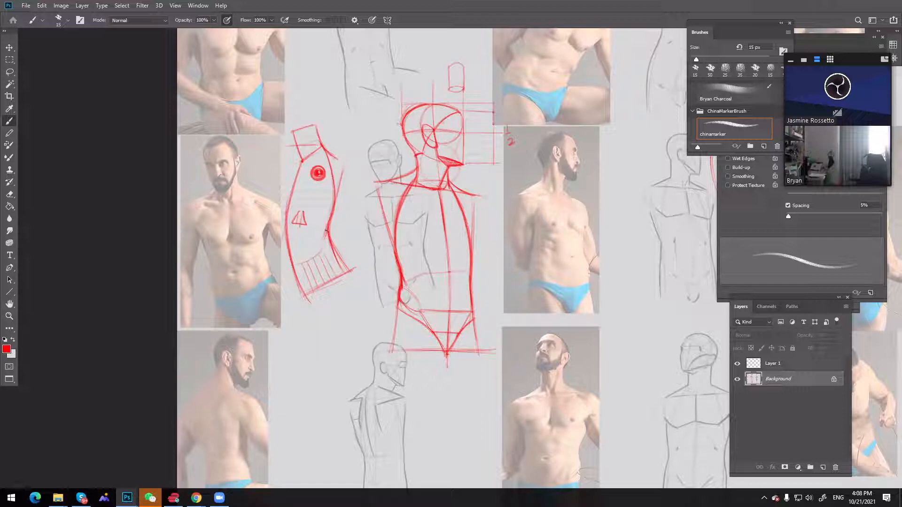
Set the foreground colour to black and redraw the side-view torso's neck-to-shoulder slope and lower back line
{"action": "left_click", "coordinate": [6, 349]}
{"action": "left_click_drag", "start_coordinate": [676, 333], "coordinate": [601, 425]}
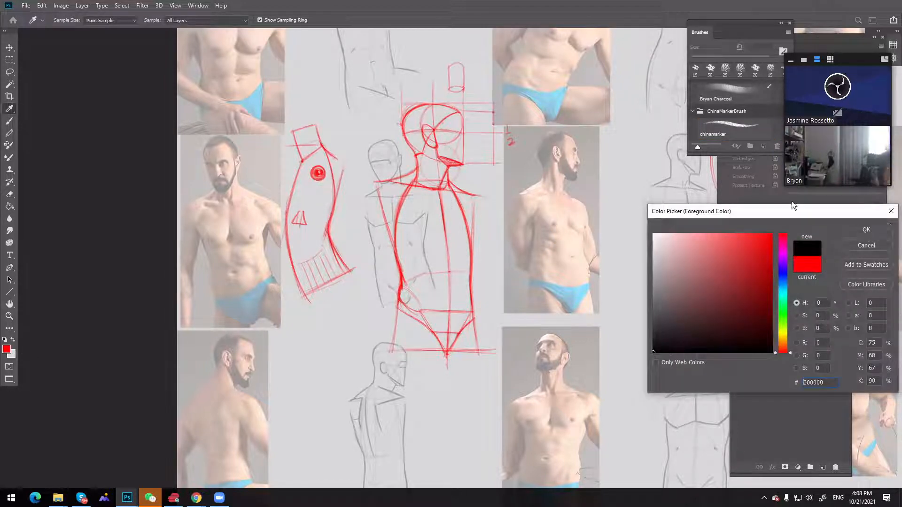
{"action": "left_click", "coordinate": [866, 229]}
{"action": "left_click_drag", "start_coordinate": [321, 144], "coordinate": [339, 160]}
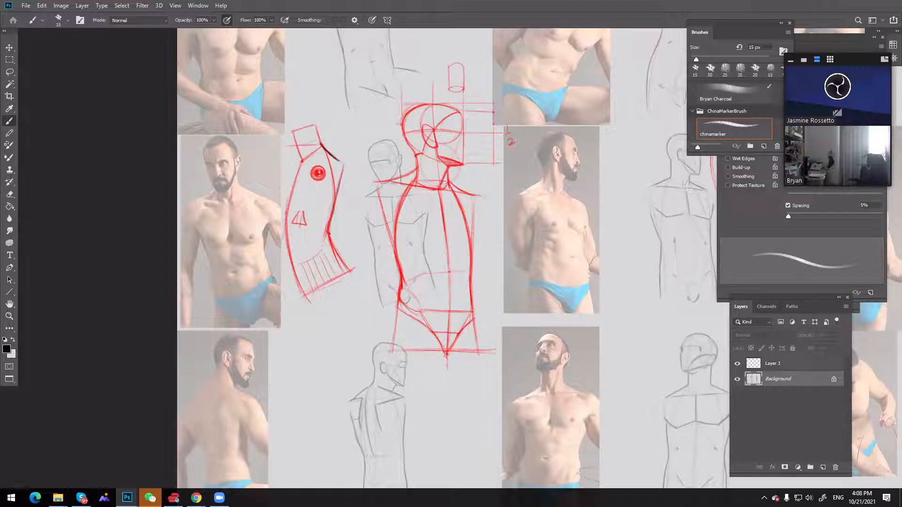
{"action": "left_click_drag", "start_coordinate": [329, 233], "coordinate": [351, 272]}
{"action": "mouse_move", "coordinate": [320, 156]}
{"action": "left_mouse_down"}
{"action": "mouse_move", "coordinate": [324, 178]}
{"action": "mouse_move", "coordinate": [358, 224]}
{"action": "left_mouse_up"}
{"action": "left_click_drag", "start_coordinate": [329, 188], "coordinate": [359, 232]}
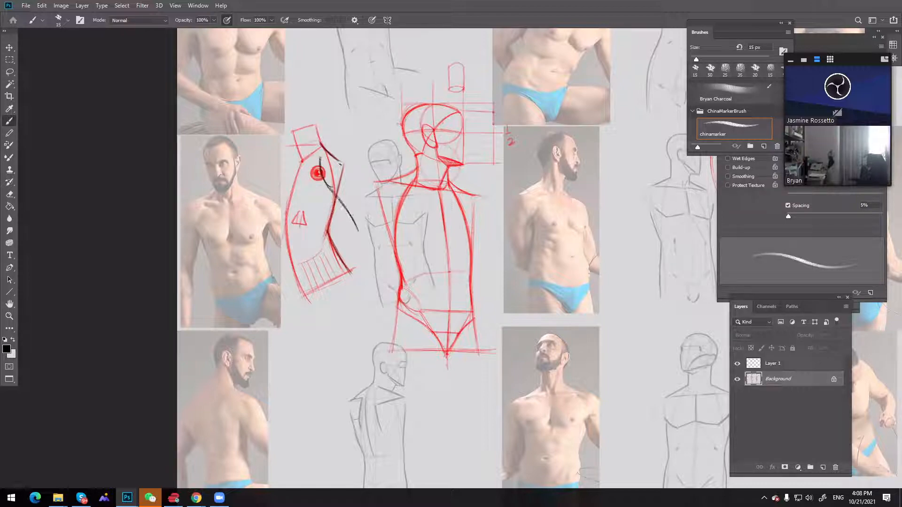
{"action": "left_click_drag", "start_coordinate": [341, 164], "coordinate": [368, 217]}
{"action": "left_click_drag", "start_coordinate": [340, 163], "coordinate": [371, 221]}
{"action": "key", "text": "ctrl+z"}
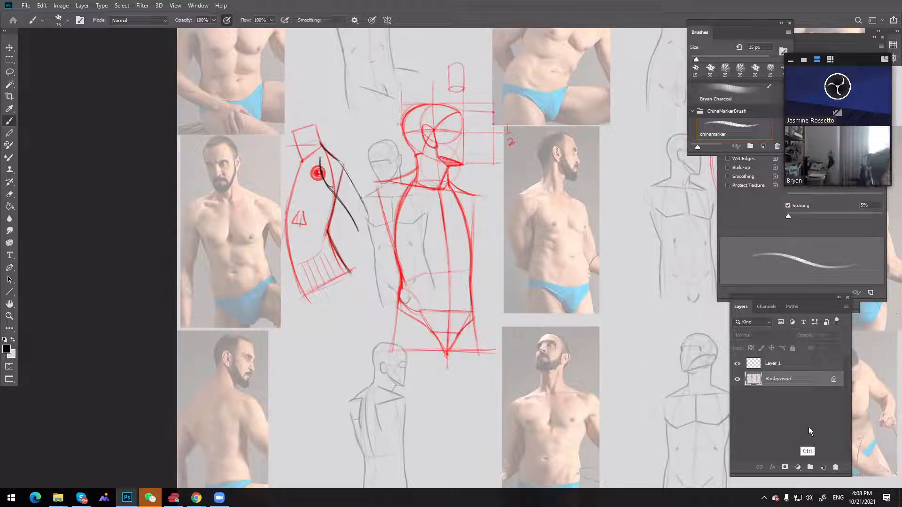
{"action": "key", "text": "ctrl+z"}
{"action": "key", "text": "ctrl+z"}
{"action": "key", "text": "ctrl+z"}
Add a new layer and draw a black arm extending from the side-view torso's shoulder down to the hand
{"action": "left_click", "coordinate": [822, 468]}
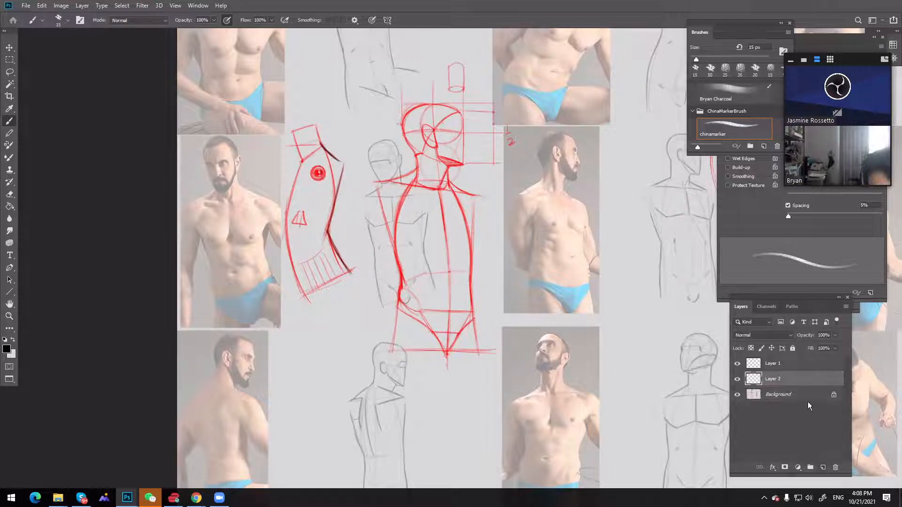
{"action": "left_click_drag", "start_coordinate": [323, 158], "coordinate": [356, 214]}
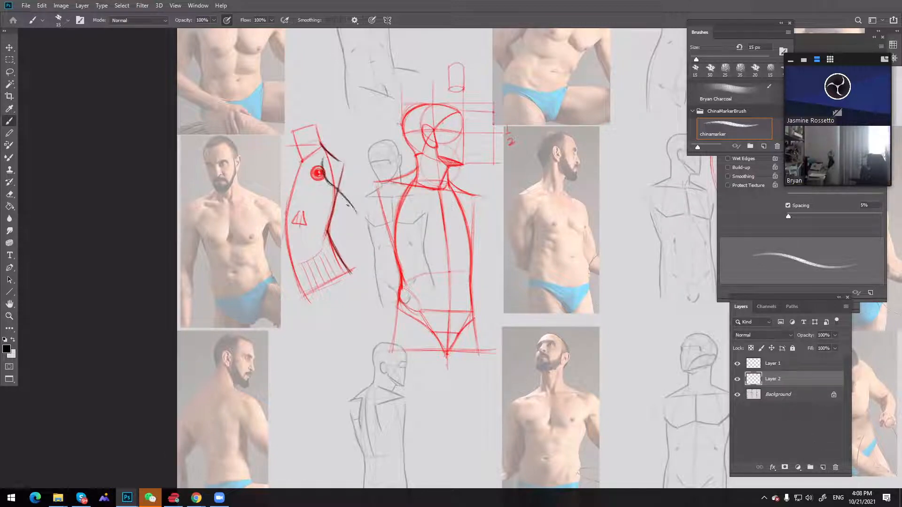
{"action": "left_click_drag", "start_coordinate": [329, 183], "coordinate": [357, 215]}
{"action": "mouse_move", "coordinate": [332, 155]}
{"action": "left_mouse_down"}
{"action": "mouse_move", "coordinate": [370, 201]}
{"action": "mouse_move", "coordinate": [366, 264]}
{"action": "left_mouse_up"}
{"action": "mouse_move", "coordinate": [371, 207]}
{"action": "left_mouse_down"}
{"action": "mouse_move", "coordinate": [373, 264]}
{"action": "mouse_move", "coordinate": [369, 199]}
{"action": "mouse_move", "coordinate": [375, 269]}
{"action": "left_mouse_up"}
{"action": "left_click_drag", "start_coordinate": [356, 223], "coordinate": [374, 283]}
{"action": "mouse_move", "coordinate": [362, 245]}
{"action": "left_mouse_down"}
{"action": "mouse_move", "coordinate": [376, 287]}
{"action": "mouse_move", "coordinate": [385, 281]}
{"action": "left_mouse_up"}
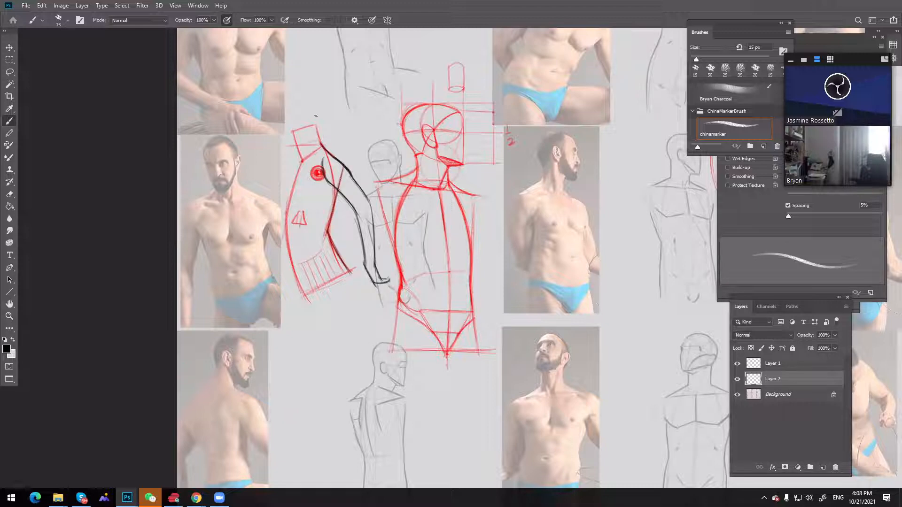
Trace the trapezius slopes on both sides of the large figure's neck in black
{"action": "mouse_move", "coordinate": [324, 150]}
{"action": "left_mouse_down"}
{"action": "mouse_move", "coordinate": [338, 177]}
{"action": "mouse_move", "coordinate": [327, 233]}
{"action": "left_mouse_up"}
{"action": "key", "text": "ctrl+z"}
{"action": "left_click_drag", "start_coordinate": [415, 168], "coordinate": [383, 184]}
{"action": "left_click_drag", "start_coordinate": [446, 175], "coordinate": [479, 193]}
{"action": "mouse_move", "coordinate": [316, 129]}
{"action": "left_mouse_down"}
{"action": "mouse_move", "coordinate": [334, 156]}
{"action": "mouse_move", "coordinate": [308, 161]}
{"action": "mouse_move", "coordinate": [330, 161]}
{"action": "left_mouse_up"}
{"action": "key", "text": "ctrl+z"}
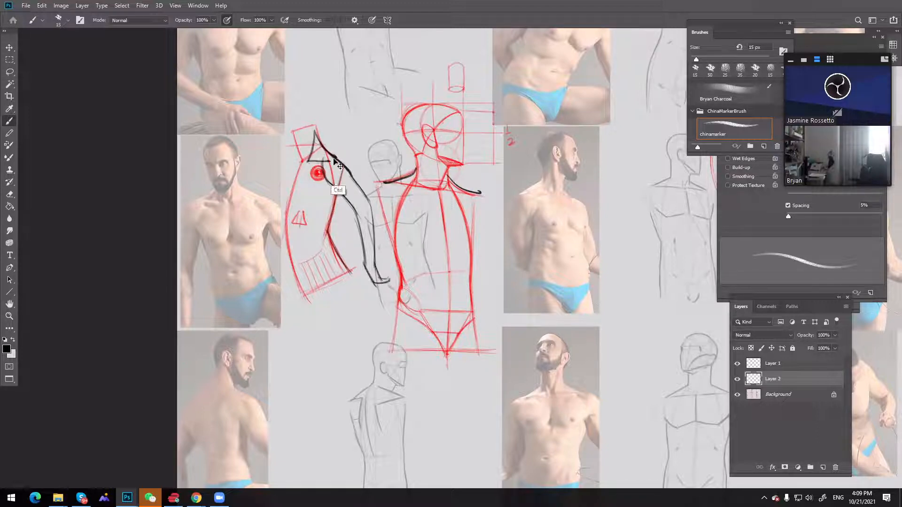
{"action": "key", "text": "ctrl+z"}
{"action": "key", "text": "ctrl+z"}
{"action": "key", "text": "ctrl+z"}
Choose a dark green and draw a second arm hanging from the side-view torso's shoulder to below its base
{"action": "left_click", "coordinate": [7, 349]}
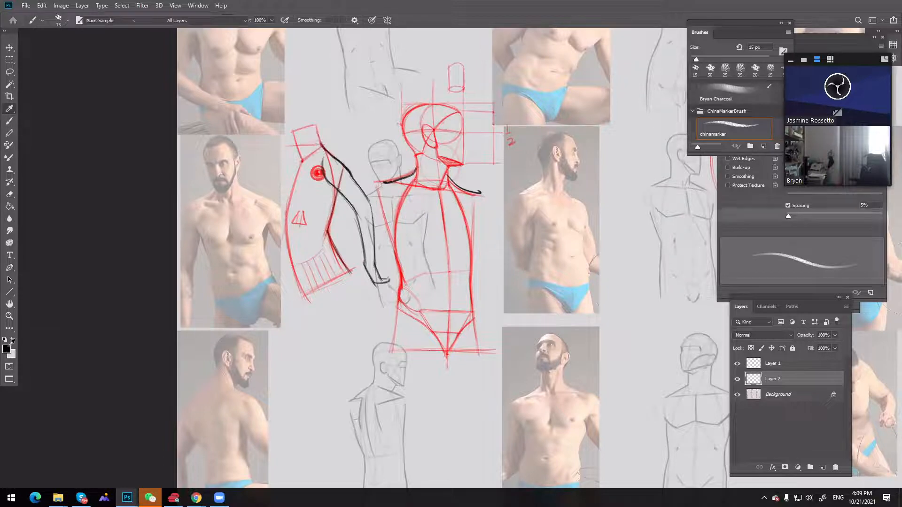
{"action": "left_click", "coordinate": [771, 236]}
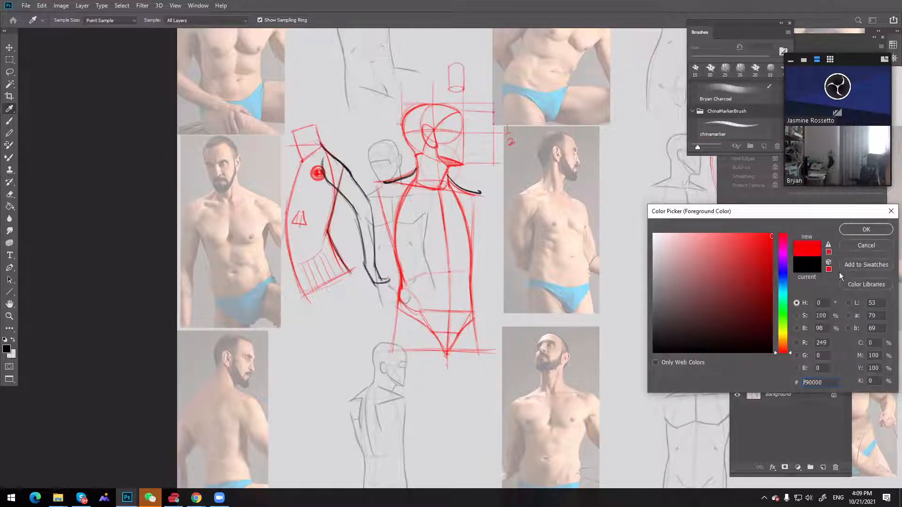
{"action": "left_click", "coordinate": [783, 313]}
{"action": "left_click_drag", "start_coordinate": [772, 257], "coordinate": [767, 288]}
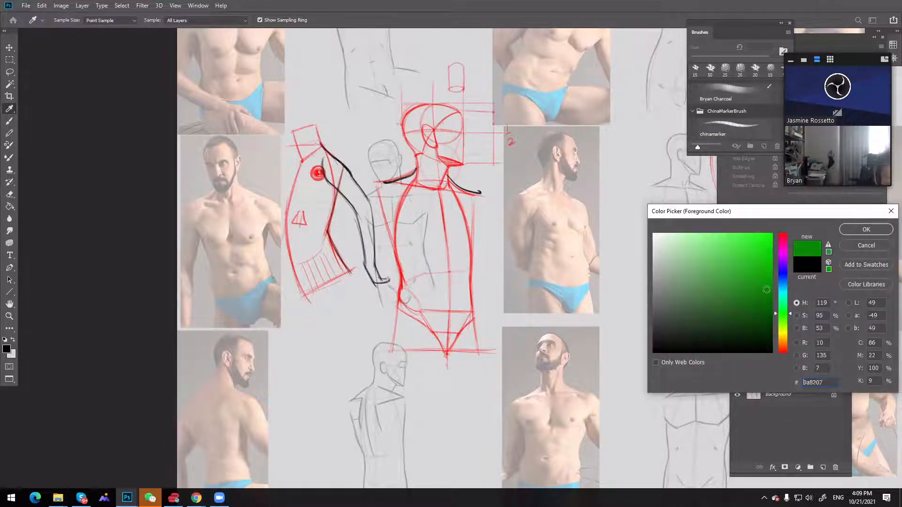
{"action": "key", "text": "Return"}
{"action": "mouse_move", "coordinate": [310, 160]}
{"action": "left_mouse_down"}
{"action": "mouse_move", "coordinate": [315, 138]}
{"action": "mouse_move", "coordinate": [311, 237]}
{"action": "left_mouse_up"}
{"action": "left_click_drag", "start_coordinate": [310, 191], "coordinate": [312, 236]}
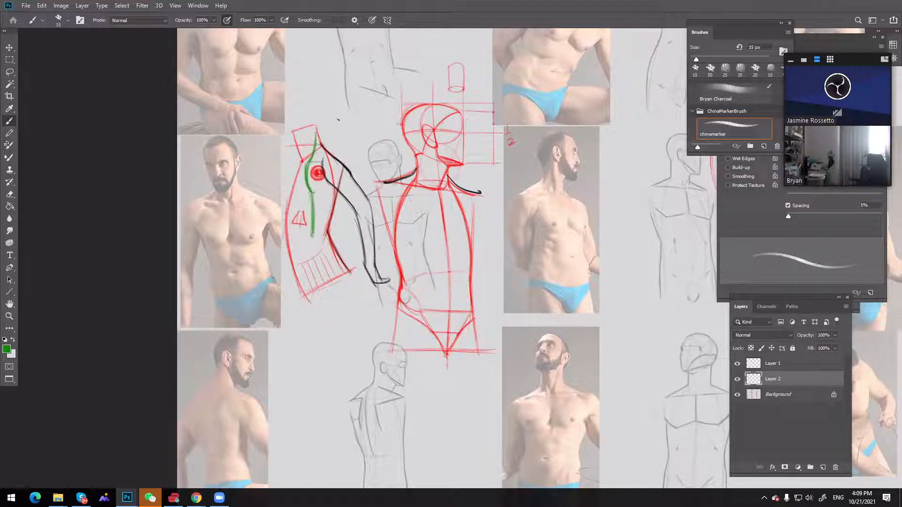
{"action": "mouse_move", "coordinate": [332, 186]}
{"action": "left_mouse_down"}
{"action": "mouse_move", "coordinate": [328, 235]}
{"action": "mouse_move", "coordinate": [329, 181]}
{"action": "mouse_move", "coordinate": [303, 291]}
{"action": "left_mouse_up"}
{"action": "mouse_move", "coordinate": [311, 248]}
{"action": "left_mouse_down"}
{"action": "mouse_move", "coordinate": [300, 289]}
{"action": "mouse_move", "coordinate": [314, 289]}
{"action": "mouse_move", "coordinate": [304, 302]}
{"action": "left_mouse_up"}
{"action": "left_click_drag", "start_coordinate": [311, 240], "coordinate": [298, 324]}
{"action": "left_click_drag", "start_coordinate": [310, 291], "coordinate": [301, 325]}
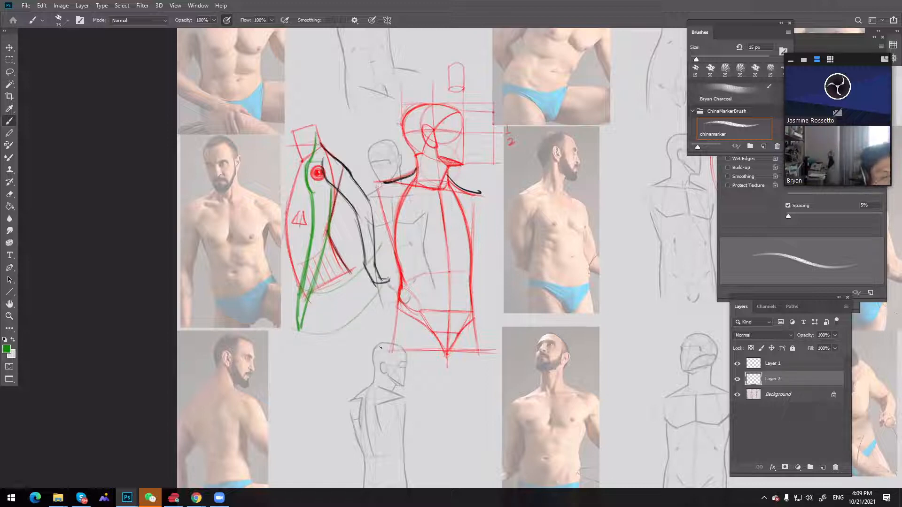
Save the annotated torso sheet as a layered Photoshop file with _crit appended to its name, keeping maximum compatibility
{"action": "key", "text": "z"}
{"action": "left_click", "coordinate": [461, 258], "text": "alt"}
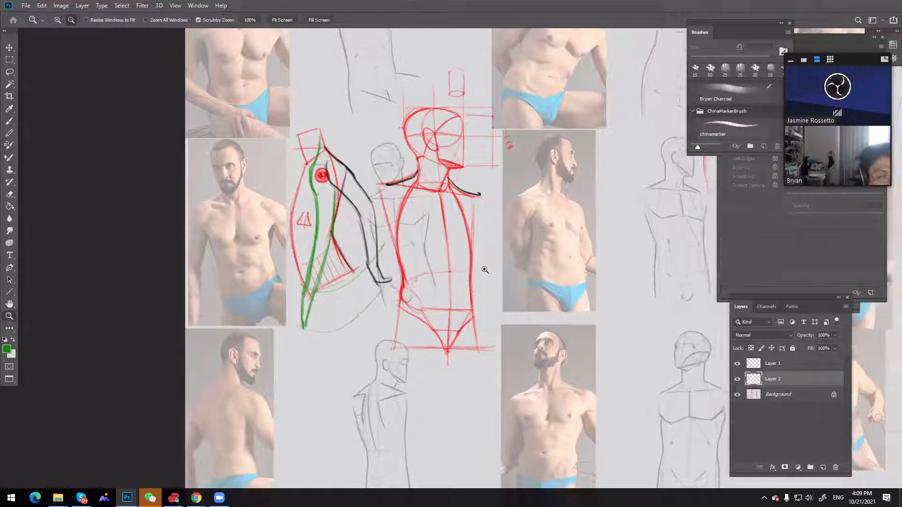
{"action": "key", "text": "ctrl+shift+s"}
{"action": "left_click", "coordinate": [240, 182]}
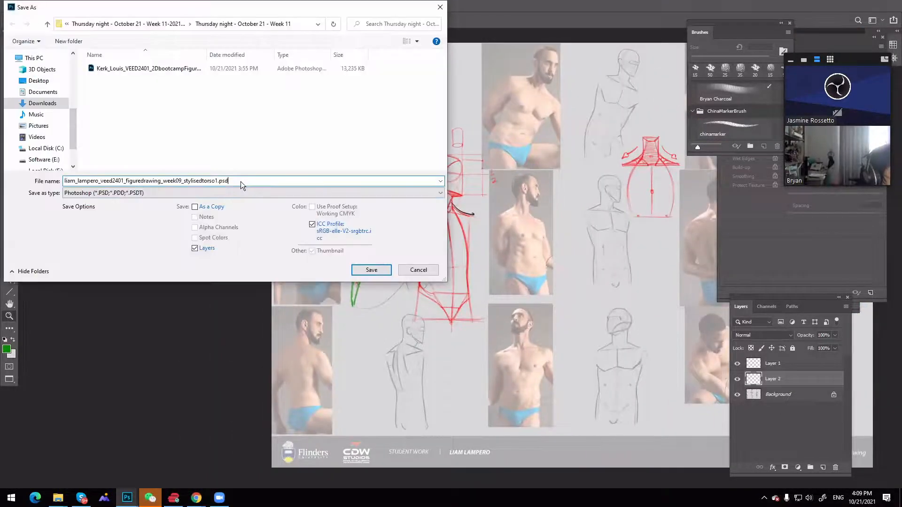
{"action": "key", "text": "BackSpace"}
{"action": "key", "text": "BackSpace"}
{"action": "key", "text": "BackSpace"}
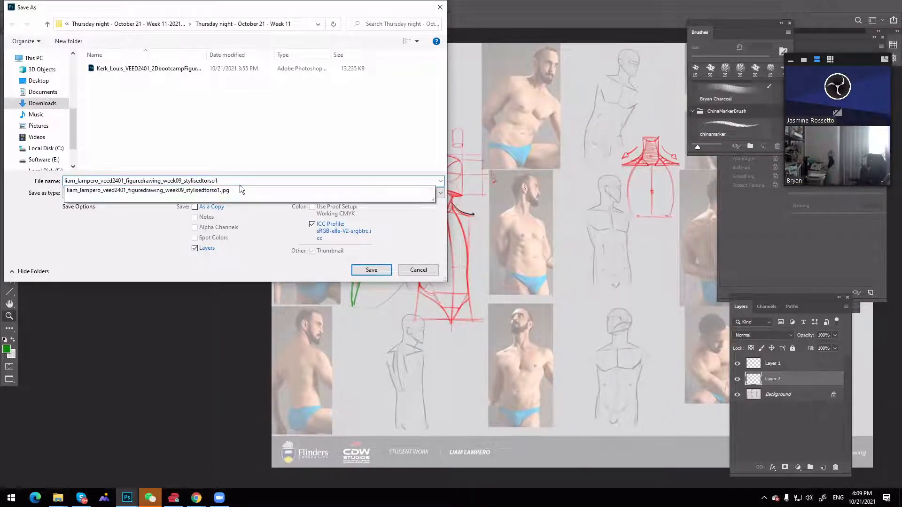
{"action": "type", "text": "_cnt"}
{"action": "key", "text": "Return"}
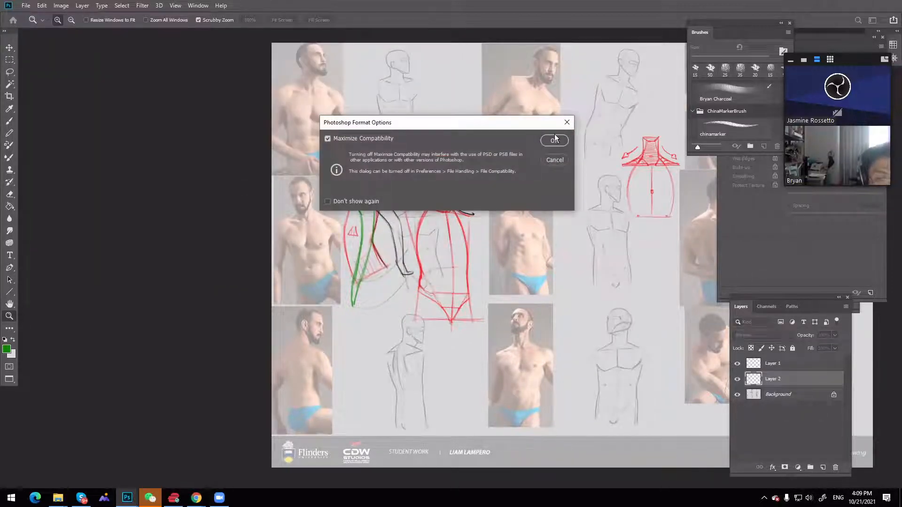
{"action": "left_click", "coordinate": [554, 140]}
Save a JPEG copy of the torso sheet critique under the same _crit name
{"action": "key", "text": "ctrl+shift+s"}
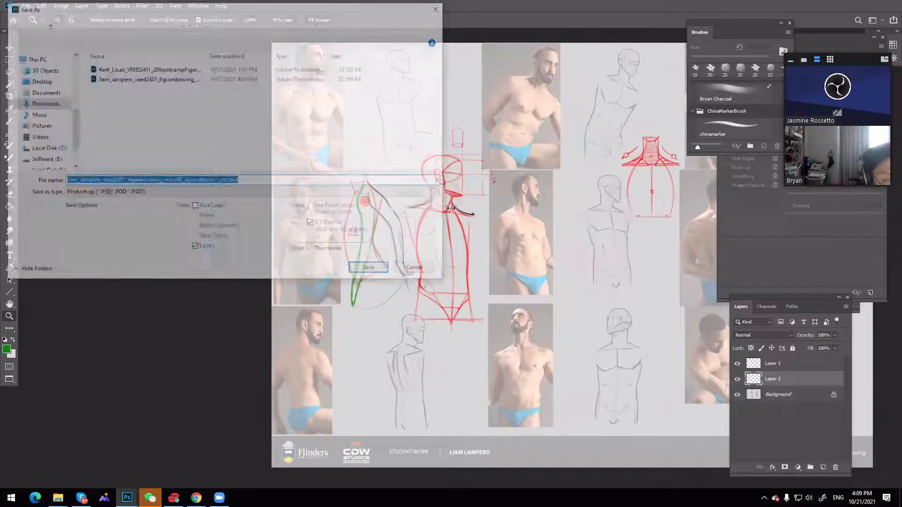
{"action": "left_click", "coordinate": [187, 193]}
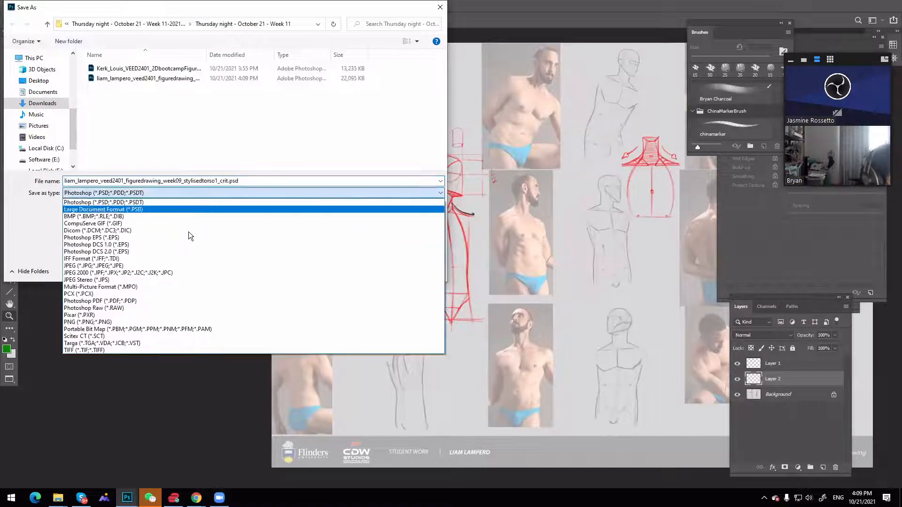
{"action": "left_click", "coordinate": [216, 269]}
{"action": "key", "text": "Return"}
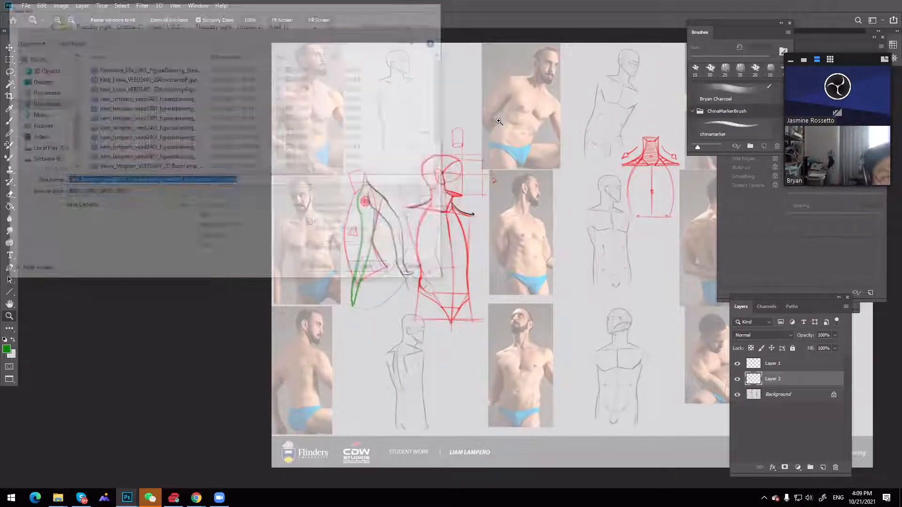
{"action": "left_click", "coordinate": [498, 122]}
Leave full-screen view and close the saved torso sheet critique
{"action": "key", "text": "f"}
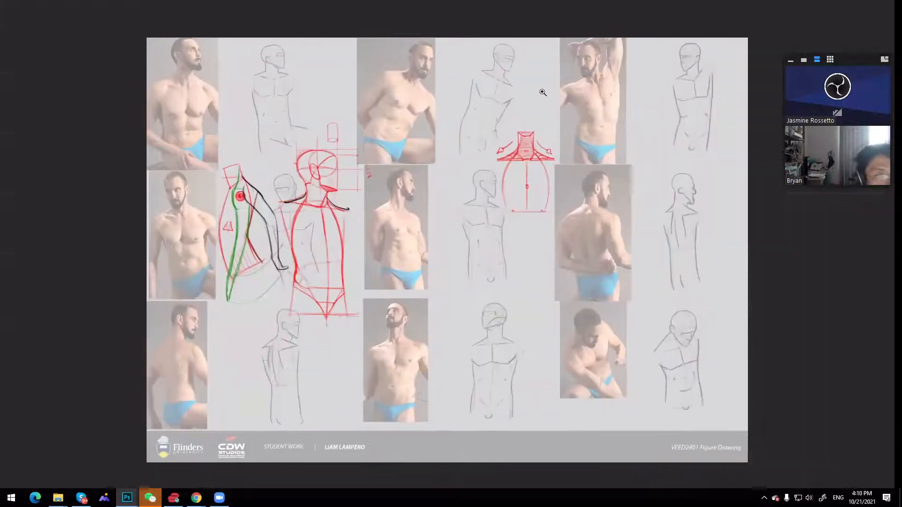
{"action": "key", "text": "f"}
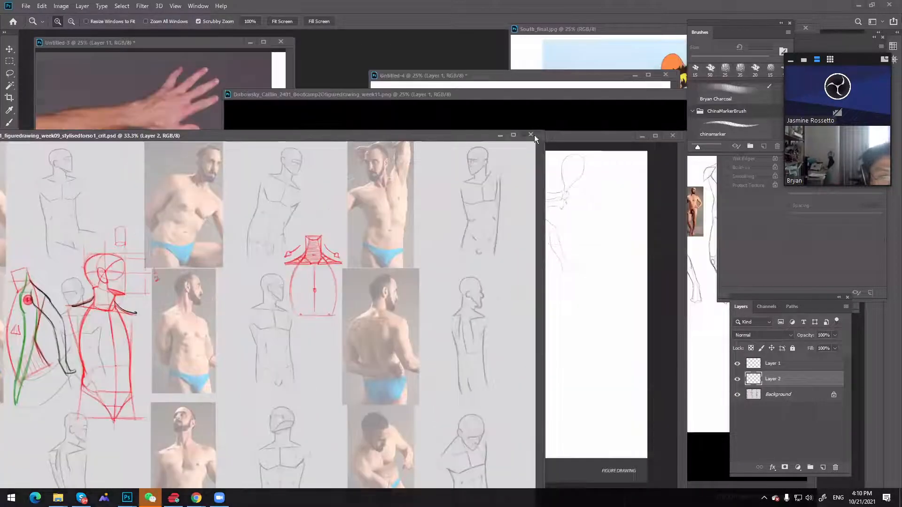
{"action": "left_click", "coordinate": [532, 135]}
Bring the next student's figure drawing sheet to full view and examine its upper and lower rows of figures
{"action": "mouse_move", "coordinate": [395, 137]}
{"action": "left_mouse_down"}
{"action": "mouse_move", "coordinate": [525, 457]}
{"action": "mouse_move", "coordinate": [368, 32]}
{"action": "mouse_move", "coordinate": [359, 56]}
{"action": "left_mouse_up"}
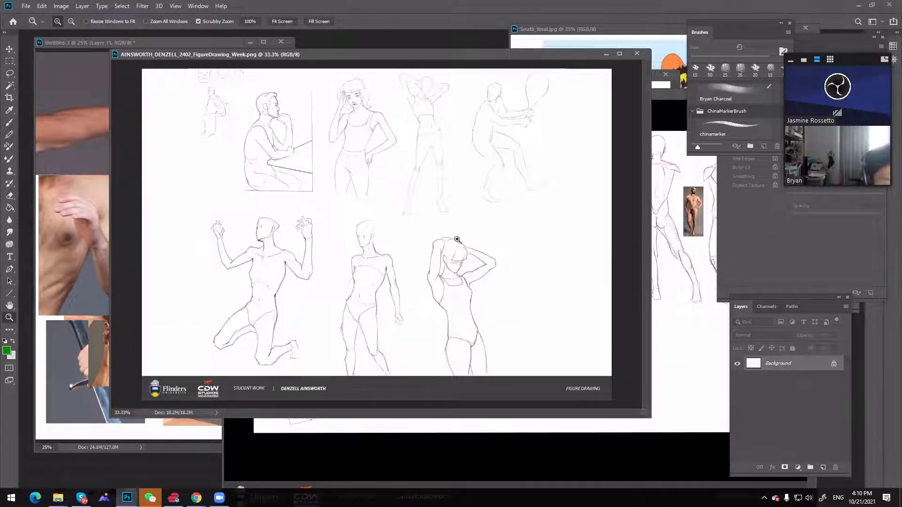
{"action": "key", "text": "f"}
{"action": "left_click", "coordinate": [466, 222]}
{"action": "left_click", "coordinate": [466, 222]}
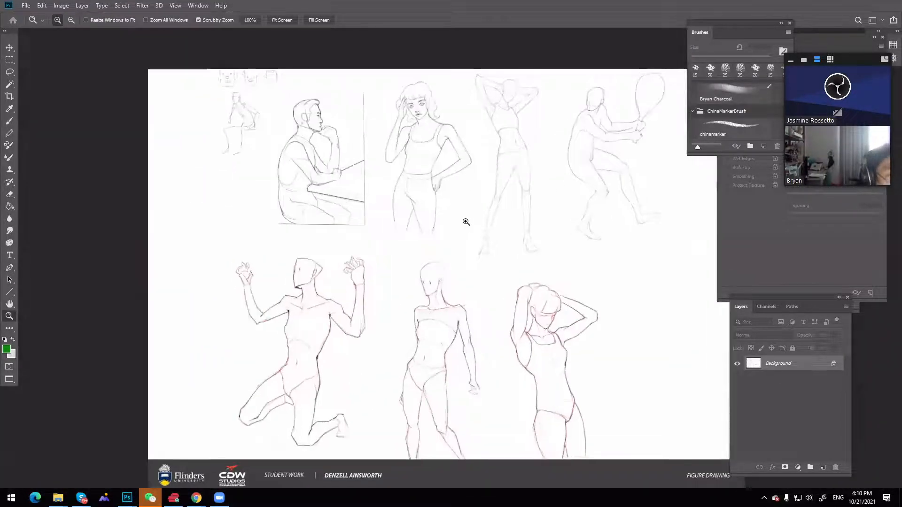
{"action": "key", "text": "h"}
{"action": "left_click_drag", "start_coordinate": [442, 202], "coordinate": [429, 192]}
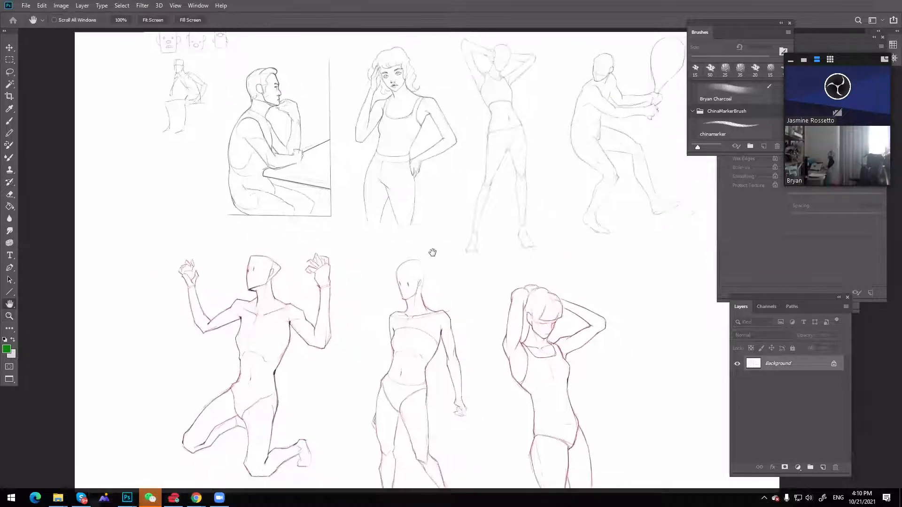
{"action": "left_click_drag", "start_coordinate": [399, 120], "coordinate": [355, 148]}
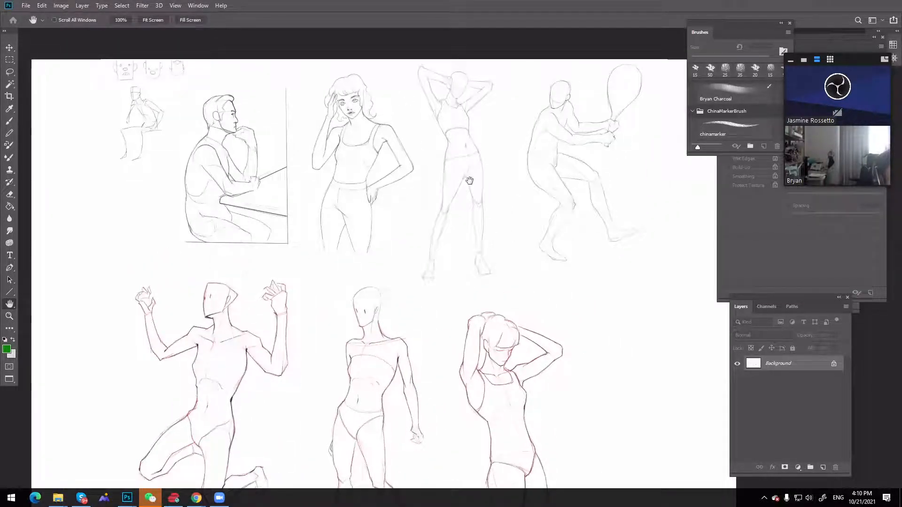
{"action": "left_click_drag", "start_coordinate": [417, 296], "coordinate": [420, 272]}
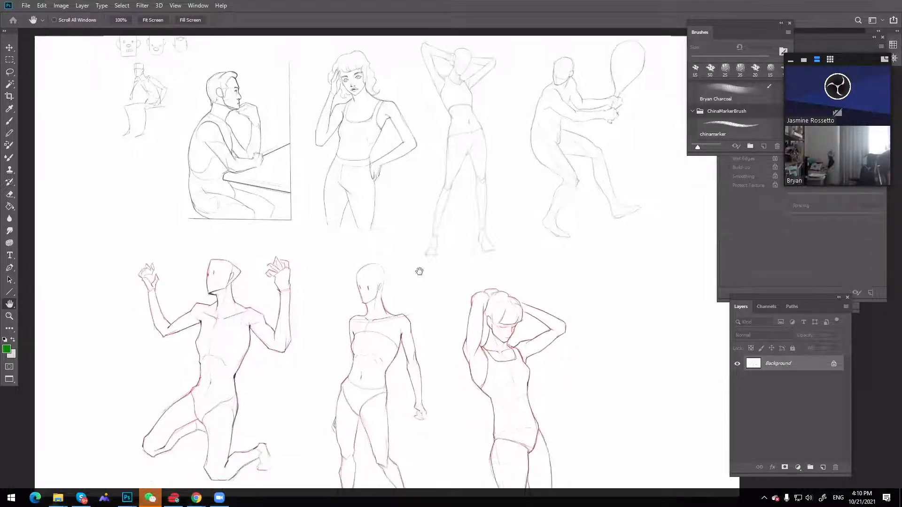
{"action": "left_click_drag", "start_coordinate": [371, 293], "coordinate": [378, 240]}
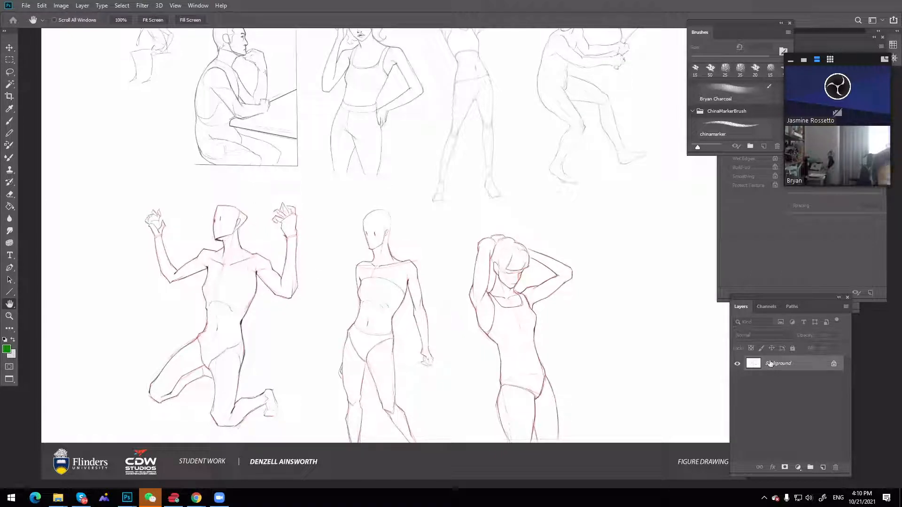
Add a new layer for corrections and fade the Background drawings by raising their lightness with Hue/Saturation
{"action": "left_click", "coordinate": [822, 467]}
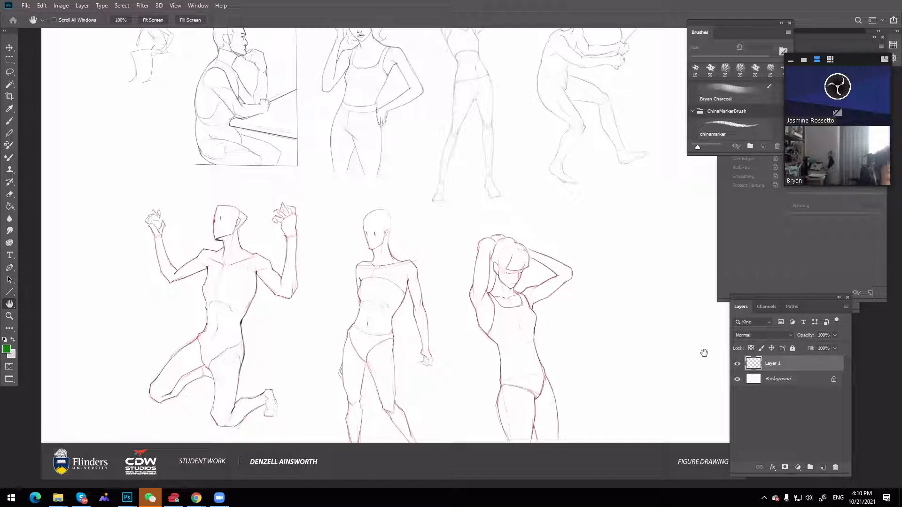
{"action": "left_click", "coordinate": [777, 379]}
{"action": "key", "text": "ctrl+u"}
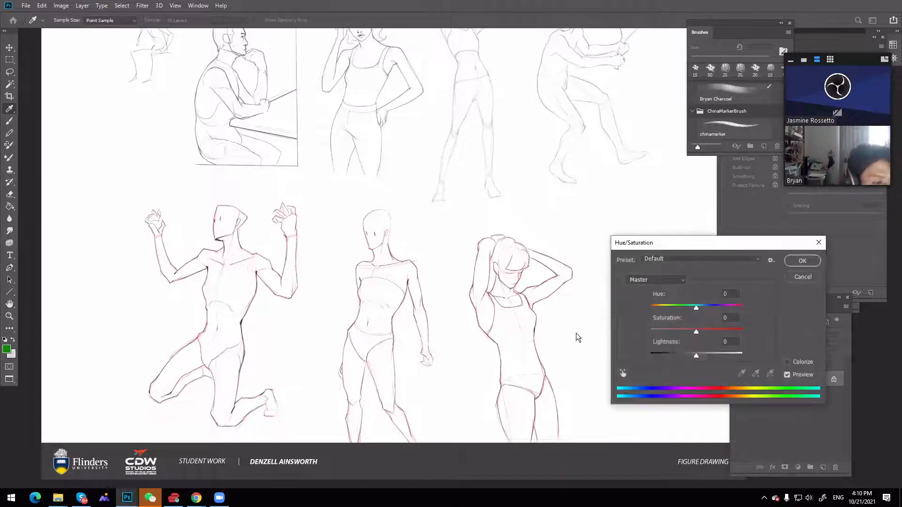
{"action": "left_click_drag", "start_coordinate": [696, 356], "coordinate": [722, 356]}
{"action": "left_click", "coordinate": [803, 261]}
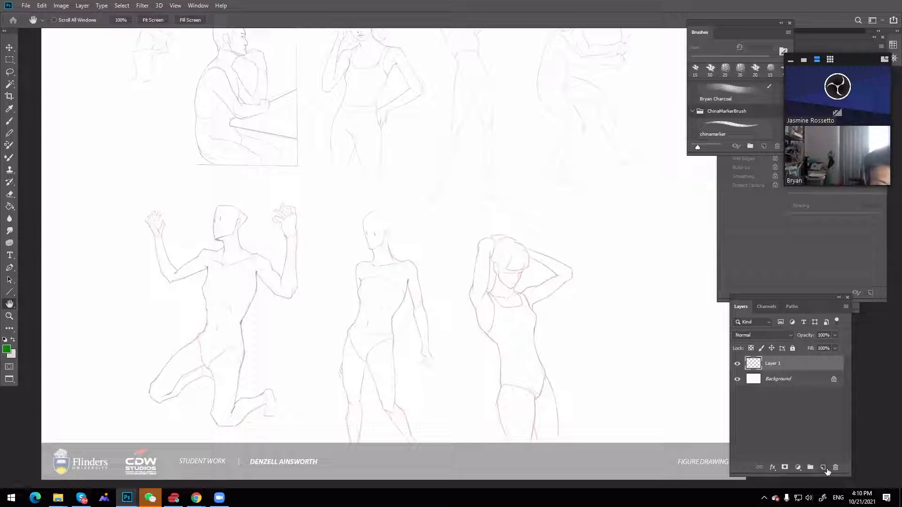
Set the foreground colour to pure red (ff0000) and ready the chinamarker brush at 15 px
{"action": "left_click", "coordinate": [8, 350]}
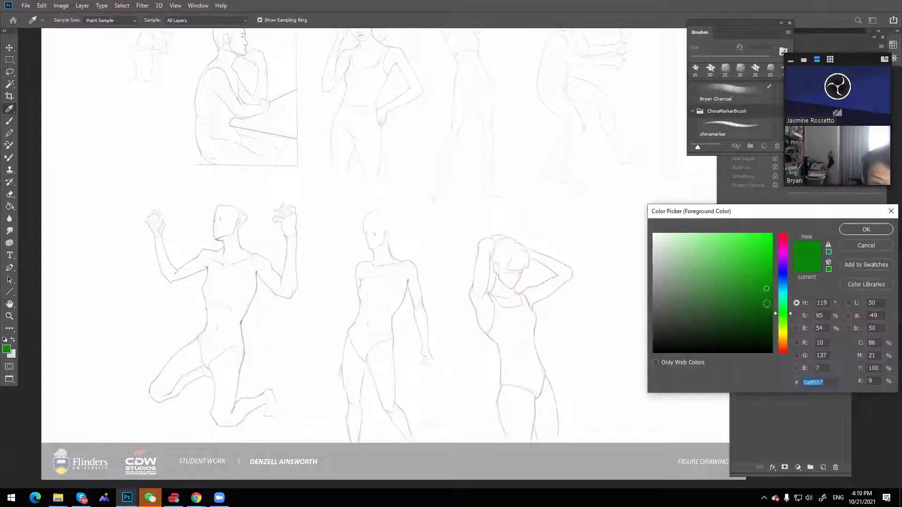
{"action": "left_click", "coordinate": [782, 353]}
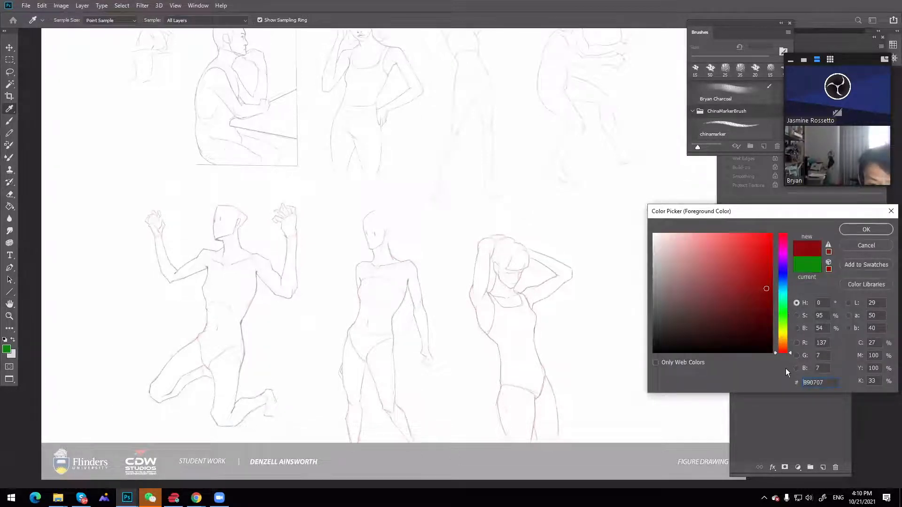
{"action": "left_click", "coordinate": [869, 229]}
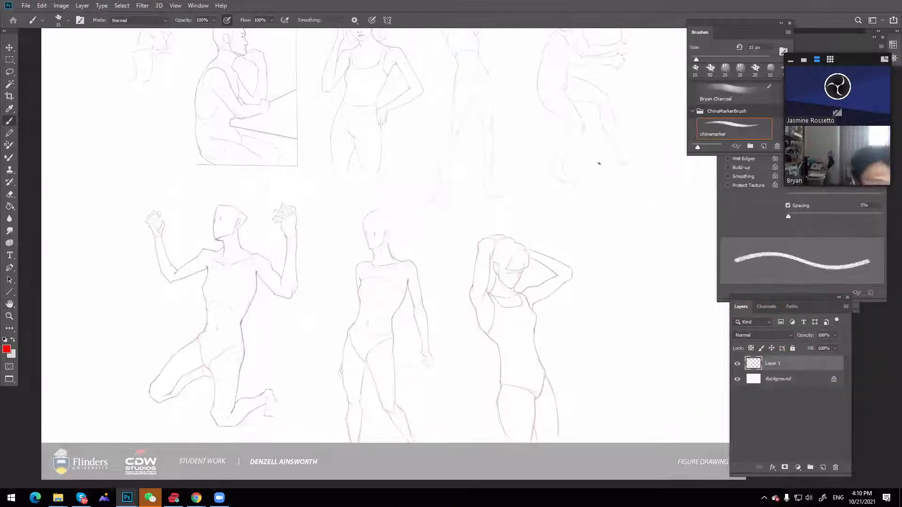
{"action": "key", "text": "bracketleft"}
{"action": "key", "text": "bracketright"}
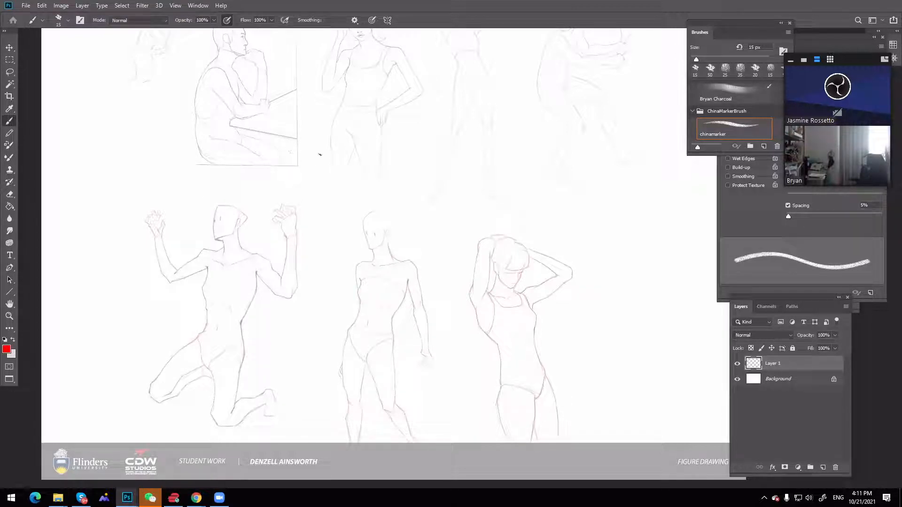
{"action": "mouse_move", "coordinate": [297, 138]}
{"action": "left_mouse_down"}
{"action": "mouse_move", "coordinate": [293, 153]}
{"action": "mouse_move", "coordinate": [313, 164]}
{"action": "left_mouse_up"}
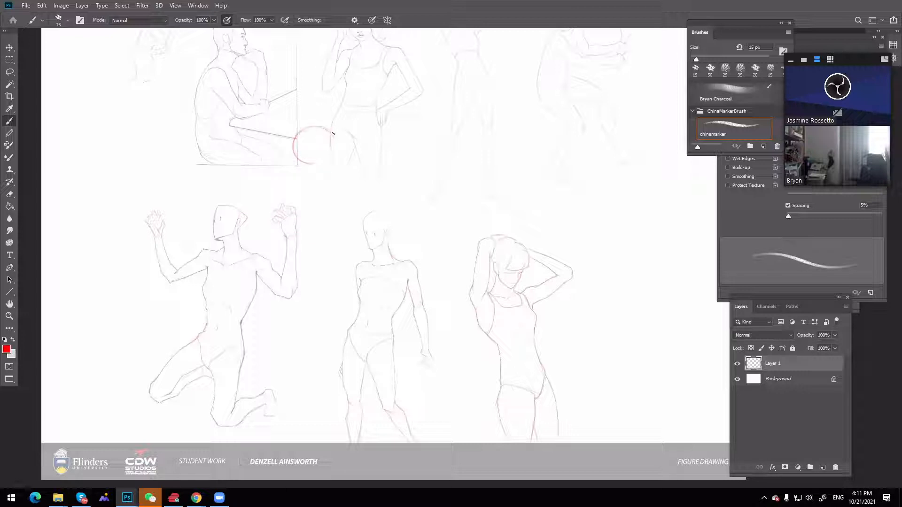
{"action": "mouse_move", "coordinate": [333, 134]}
{"action": "left_mouse_down"}
{"action": "mouse_move", "coordinate": [318, 160]}
{"action": "mouse_move", "coordinate": [331, 135]}
{"action": "mouse_move", "coordinate": [295, 136]}
{"action": "mouse_move", "coordinate": [320, 128]}
{"action": "mouse_move", "coordinate": [329, 157]}
{"action": "mouse_move", "coordinate": [306, 125]}
{"action": "mouse_move", "coordinate": [326, 126]}
{"action": "mouse_move", "coordinate": [328, 157]}
{"action": "mouse_move", "coordinate": [293, 139]}
{"action": "left_mouse_up"}
{"action": "key", "text": "ctrl+z"}
{"action": "key", "text": "ctrl+z"}
{"action": "key", "text": "ctrl+z"}
{"action": "key", "text": "ctrl+z"}
{"action": "key", "text": "ctrl+z"}
{"action": "key", "text": "ctrl+z"}
Draw a red cranium circle over the hips of the standing woman with her hand on her hip, adding face-front and jaw lines
{"action": "left_click_drag", "start_coordinate": [331, 115], "coordinate": [329, 137]}
{"action": "mouse_move", "coordinate": [344, 144]}
{"action": "left_mouse_down"}
{"action": "mouse_move", "coordinate": [329, 133]}
{"action": "mouse_move", "coordinate": [363, 137]}
{"action": "mouse_move", "coordinate": [341, 140]}
{"action": "mouse_move", "coordinate": [367, 132]}
{"action": "mouse_move", "coordinate": [368, 112]}
{"action": "mouse_move", "coordinate": [353, 134]}
{"action": "mouse_move", "coordinate": [330, 110]}
{"action": "left_mouse_up"}
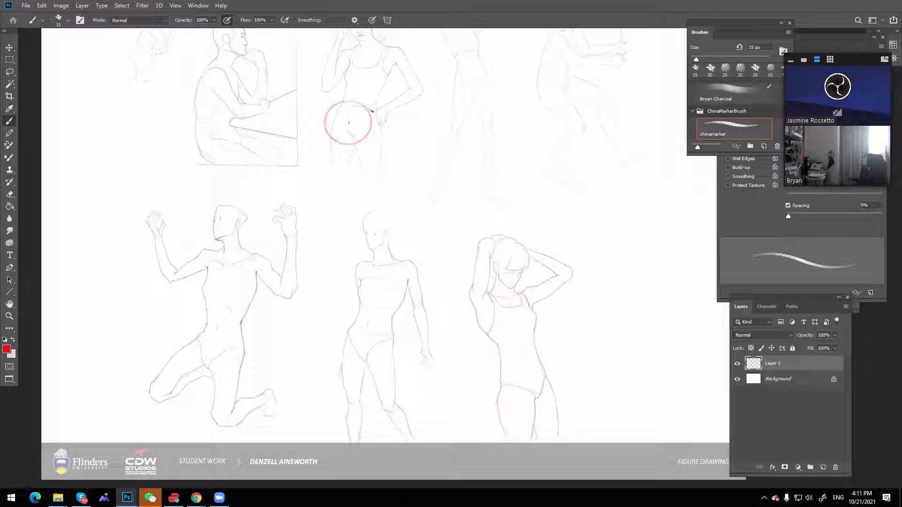
{"action": "left_click_drag", "start_coordinate": [367, 147], "coordinate": [377, 123]}
{"action": "left_click_drag", "start_coordinate": [329, 153], "coordinate": [331, 118]}
{"action": "key", "text": "ctrl+z"}
{"action": "left_click_drag", "start_coordinate": [332, 109], "coordinate": [332, 165]}
{"action": "mouse_move", "coordinate": [360, 164]}
{"action": "left_mouse_down"}
{"action": "mouse_move", "coordinate": [334, 153]}
{"action": "mouse_move", "coordinate": [360, 149]}
{"action": "left_mouse_up"}
{"action": "left_click_drag", "start_coordinate": [329, 163], "coordinate": [327, 139]}
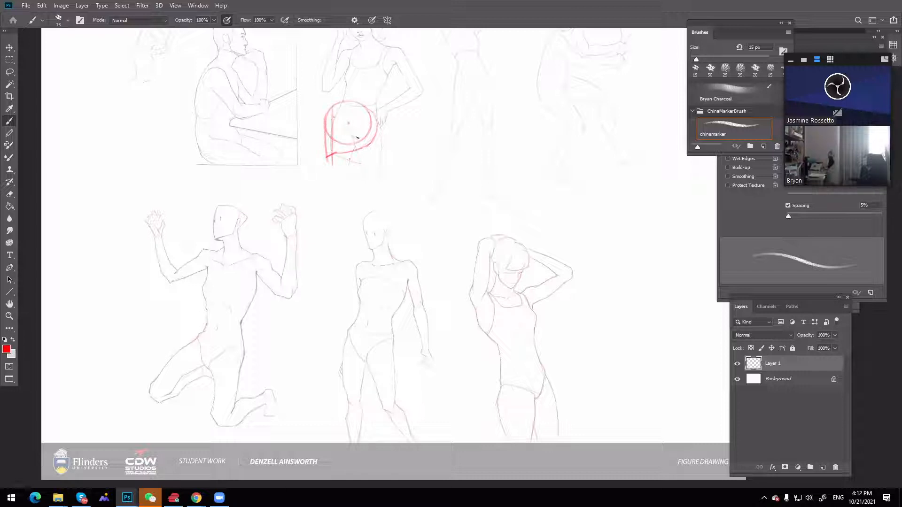
Add the jaw's rear edge and the brow guide lines to the red head construction
{"action": "mouse_move", "coordinate": [361, 122]}
{"action": "left_mouse_down"}
{"action": "mouse_move", "coordinate": [352, 155]}
{"action": "mouse_move", "coordinate": [336, 154]}
{"action": "mouse_move", "coordinate": [359, 149]}
{"action": "left_mouse_up"}
{"action": "left_click_drag", "start_coordinate": [313, 98], "coordinate": [313, 156]}
{"action": "left_click_drag", "start_coordinate": [315, 121], "coordinate": [344, 119]}
{"action": "left_click_drag", "start_coordinate": [362, 125], "coordinate": [370, 121]}
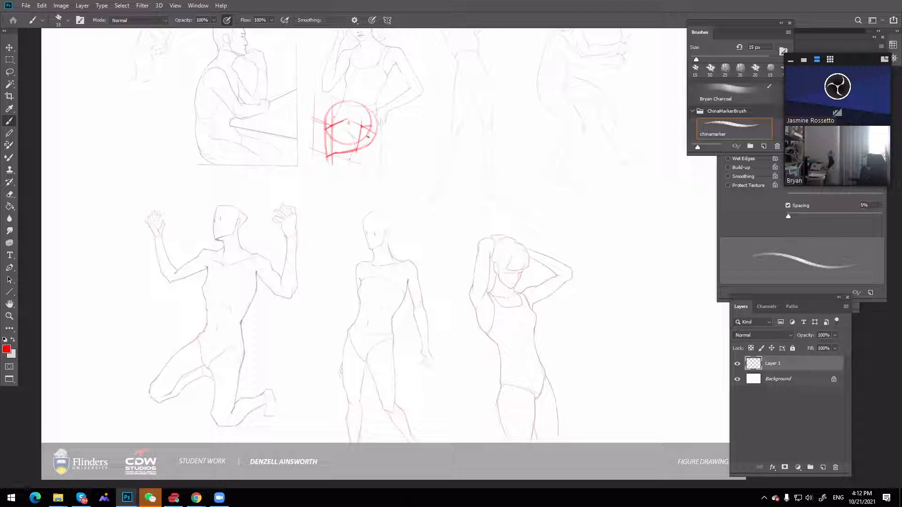
Draw the ear oval behind the jaw of the red head and reinforce the back of the skull
{"action": "mouse_move", "coordinate": [368, 139]}
{"action": "left_mouse_down"}
{"action": "mouse_move", "coordinate": [360, 127]}
{"action": "mouse_move", "coordinate": [373, 134]}
{"action": "mouse_move", "coordinate": [366, 142]}
{"action": "left_mouse_up"}
{"action": "mouse_move", "coordinate": [369, 109]}
{"action": "left_mouse_down"}
{"action": "mouse_move", "coordinate": [376, 135]}
{"action": "mouse_move", "coordinate": [362, 147]}
{"action": "left_mouse_up"}
{"action": "left_click_drag", "start_coordinate": [376, 116], "coordinate": [373, 140]}
{"action": "mouse_move", "coordinate": [337, 157]}
{"action": "left_mouse_down"}
{"action": "mouse_move", "coordinate": [328, 159]}
{"action": "mouse_move", "coordinate": [342, 160]}
{"action": "left_mouse_up"}
Draw the front and back neck lines below the red head and strengthen its face and jaw contour
{"action": "mouse_move", "coordinate": [369, 149]}
{"action": "left_mouse_down"}
{"action": "mouse_move", "coordinate": [365, 184]}
{"action": "mouse_move", "coordinate": [364, 175]}
{"action": "left_mouse_up"}
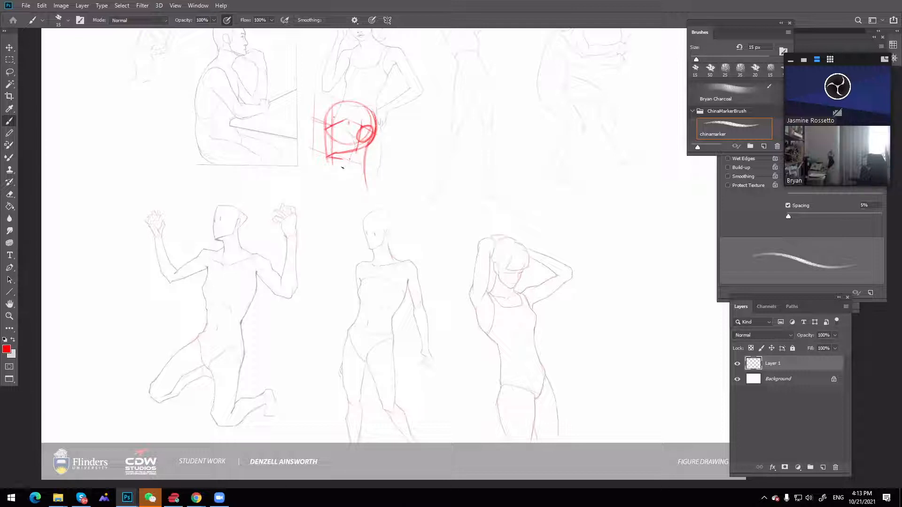
{"action": "left_click_drag", "start_coordinate": [341, 165], "coordinate": [349, 181]}
{"action": "left_click_drag", "start_coordinate": [346, 160], "coordinate": [338, 187]}
{"action": "left_click_drag", "start_coordinate": [343, 159], "coordinate": [358, 148]}
{"action": "mouse_move", "coordinate": [339, 103]}
{"action": "left_mouse_down"}
{"action": "mouse_move", "coordinate": [323, 129]}
{"action": "mouse_move", "coordinate": [328, 158]}
{"action": "left_mouse_up"}
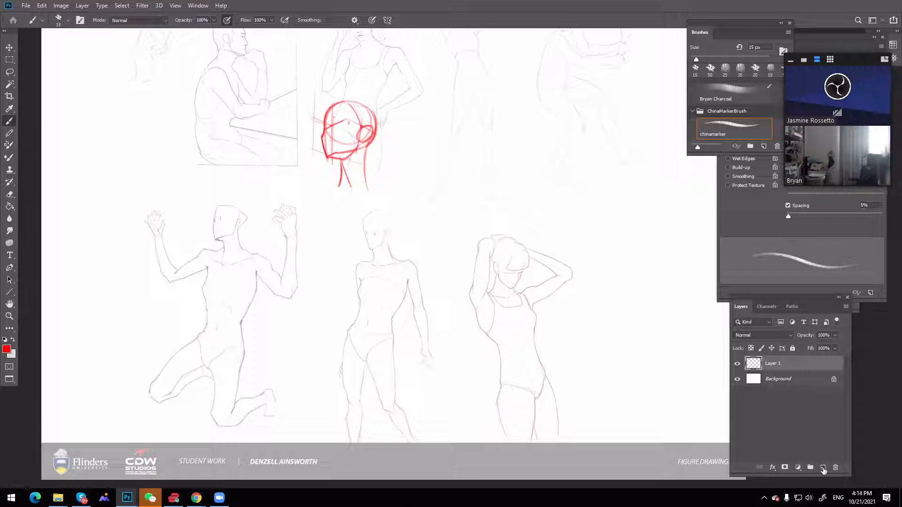
Add a new layer above the red head and set the foreground colour to pure blue (0000ff)
{"action": "left_click", "coordinate": [822, 467]}
{"action": "left_click", "coordinate": [14, 340]}
{"action": "left_click", "coordinate": [6, 349]}
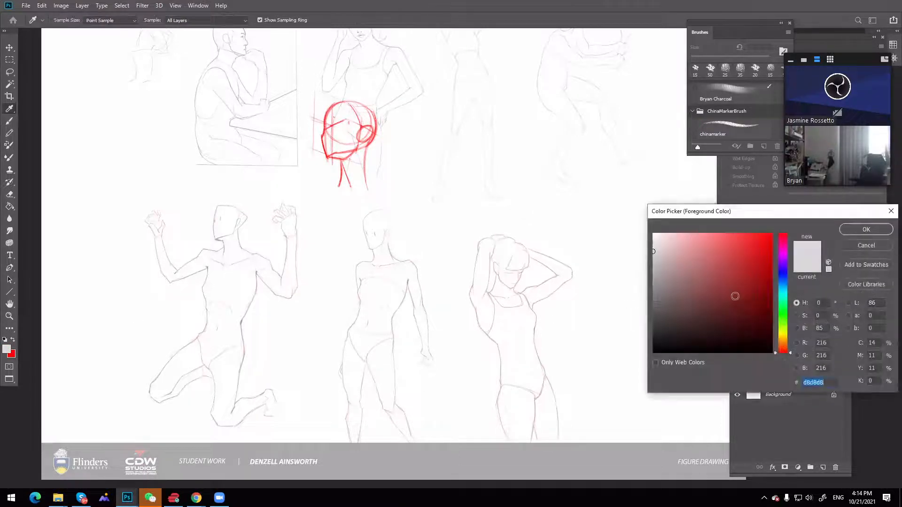
{"action": "left_click_drag", "start_coordinate": [736, 295], "coordinate": [777, 228]}
{"action": "left_click", "coordinate": [783, 272]}
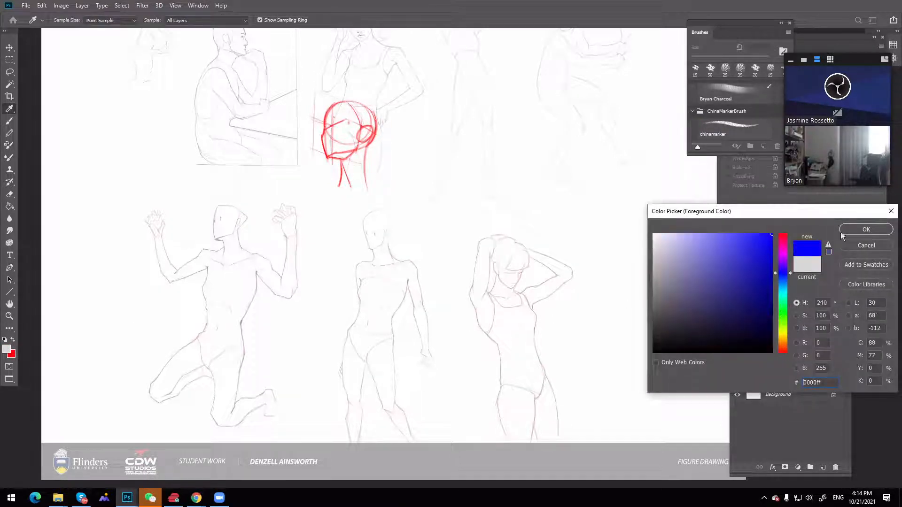
{"action": "left_click", "coordinate": [841, 231]}
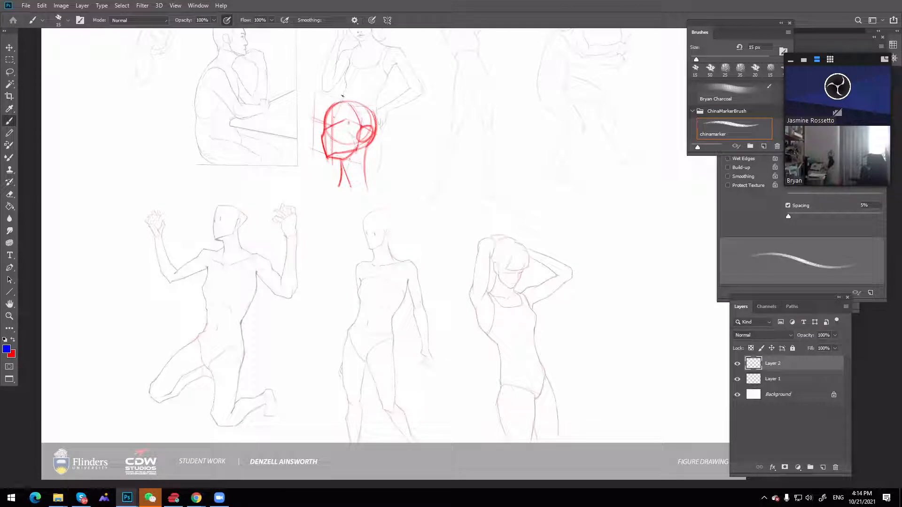
Draw blue hair from the parting over the ear, with a long outer line falling behind the neck
{"action": "mouse_move", "coordinate": [342, 98]}
{"action": "left_mouse_down"}
{"action": "mouse_move", "coordinate": [362, 153]}
{"action": "mouse_move", "coordinate": [353, 118]}
{"action": "mouse_move", "coordinate": [359, 151]}
{"action": "left_mouse_up"}
{"action": "mouse_move", "coordinate": [349, 97]}
{"action": "left_mouse_down"}
{"action": "mouse_move", "coordinate": [369, 107]}
{"action": "mouse_move", "coordinate": [348, 97]}
{"action": "left_mouse_up"}
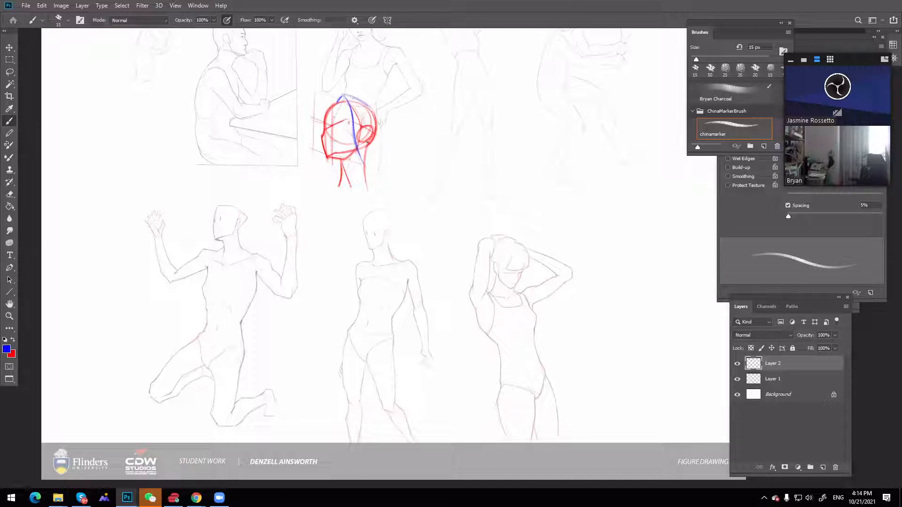
{"action": "mouse_move", "coordinate": [365, 121]}
{"action": "left_mouse_down"}
{"action": "mouse_move", "coordinate": [369, 176]}
{"action": "mouse_move", "coordinate": [358, 151]}
{"action": "mouse_move", "coordinate": [369, 170]}
{"action": "left_mouse_up"}
{"action": "left_click_drag", "start_coordinate": [363, 125], "coordinate": [369, 174]}
{"action": "left_click_drag", "start_coordinate": [360, 142], "coordinate": [370, 175]}
{"action": "mouse_move", "coordinate": [366, 104]}
{"action": "left_mouse_down"}
{"action": "mouse_move", "coordinate": [382, 125]}
{"action": "mouse_move", "coordinate": [379, 153]}
{"action": "left_mouse_up"}
{"action": "left_click_drag", "start_coordinate": [379, 121], "coordinate": [390, 219]}
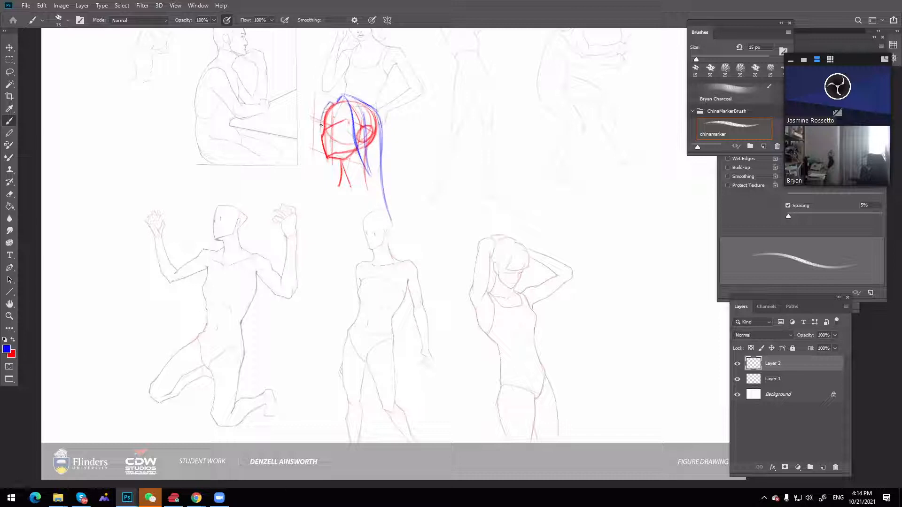
Draw the blue hair curving around the front of the face and a long tapering lock hanging below the chin
{"action": "left_click_drag", "start_coordinate": [330, 102], "coordinate": [321, 134]}
{"action": "left_click_drag", "start_coordinate": [326, 102], "coordinate": [320, 142]}
{"action": "left_click_drag", "start_coordinate": [332, 159], "coordinate": [338, 220]}
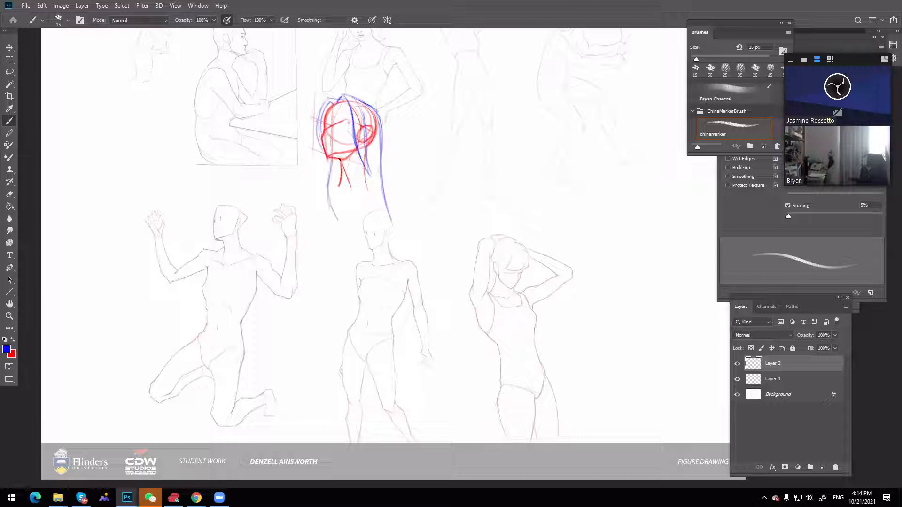
{"action": "mouse_move", "coordinate": [338, 158]}
{"action": "left_mouse_down"}
{"action": "mouse_move", "coordinate": [338, 183]}
{"action": "mouse_move", "coordinate": [343, 200]}
{"action": "mouse_move", "coordinate": [339, 167]}
{"action": "mouse_move", "coordinate": [350, 198]}
{"action": "mouse_move", "coordinate": [342, 167]}
{"action": "mouse_move", "coordinate": [356, 230]}
{"action": "left_mouse_up"}
{"action": "left_click_drag", "start_coordinate": [345, 186], "coordinate": [353, 242]}
{"action": "mouse_move", "coordinate": [330, 161]}
{"action": "left_mouse_down"}
{"action": "mouse_move", "coordinate": [351, 235]}
{"action": "mouse_move", "coordinate": [329, 163]}
{"action": "mouse_move", "coordinate": [352, 255]}
{"action": "left_mouse_up"}
{"action": "left_click_drag", "start_coordinate": [338, 204], "coordinate": [350, 254]}
{"action": "left_click_drag", "start_coordinate": [343, 220], "coordinate": [350, 259]}
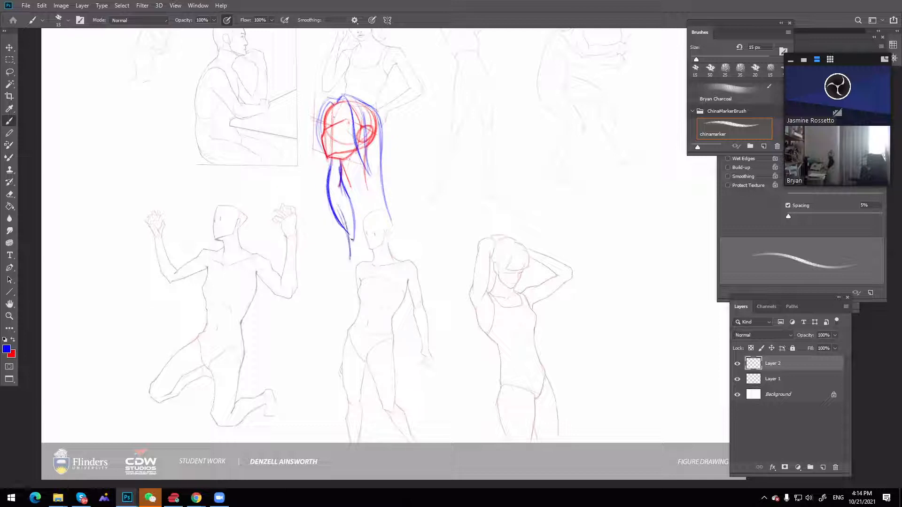
Draw the tapering lower ends of the long blue hair in front of and behind the neck, and strengthen its back edge
{"action": "left_click_drag", "start_coordinate": [348, 197], "coordinate": [350, 263]}
{"action": "left_click_drag", "start_coordinate": [344, 196], "coordinate": [345, 263]}
{"action": "left_click_drag", "start_coordinate": [365, 178], "coordinate": [381, 232]}
{"action": "mouse_move", "coordinate": [384, 188]}
{"action": "left_mouse_down"}
{"action": "mouse_move", "coordinate": [382, 249]}
{"action": "mouse_move", "coordinate": [380, 220]}
{"action": "mouse_move", "coordinate": [378, 271]}
{"action": "left_mouse_up"}
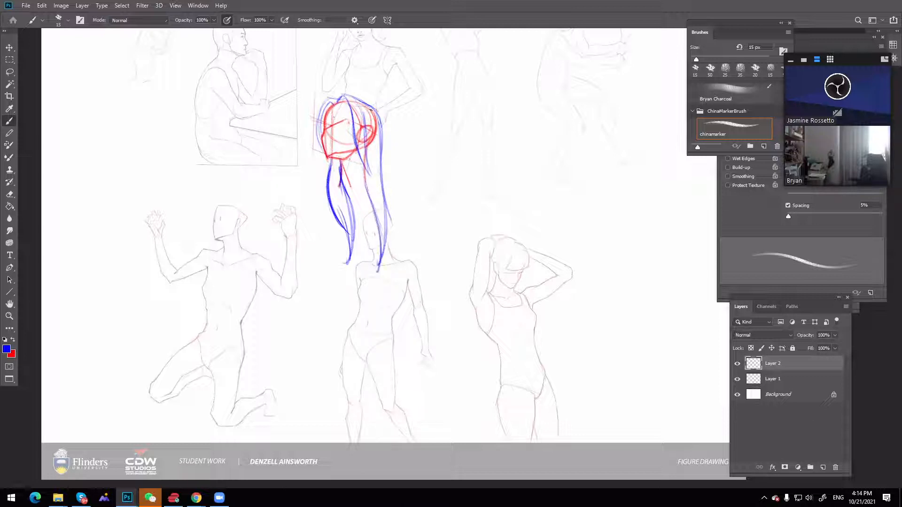
{"action": "left_click_drag", "start_coordinate": [377, 121], "coordinate": [383, 179]}
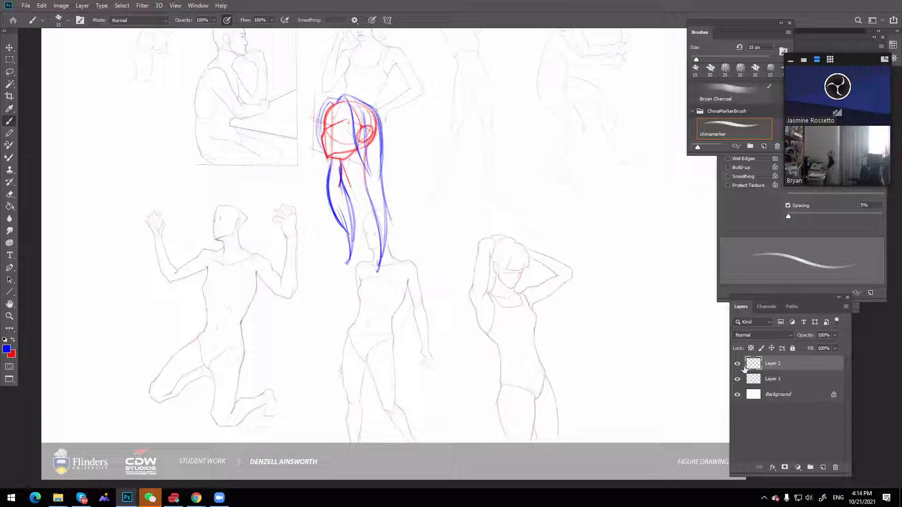
Hide the long blue hair layer and add a new layer above it
{"action": "left_click", "coordinate": [737, 364]}
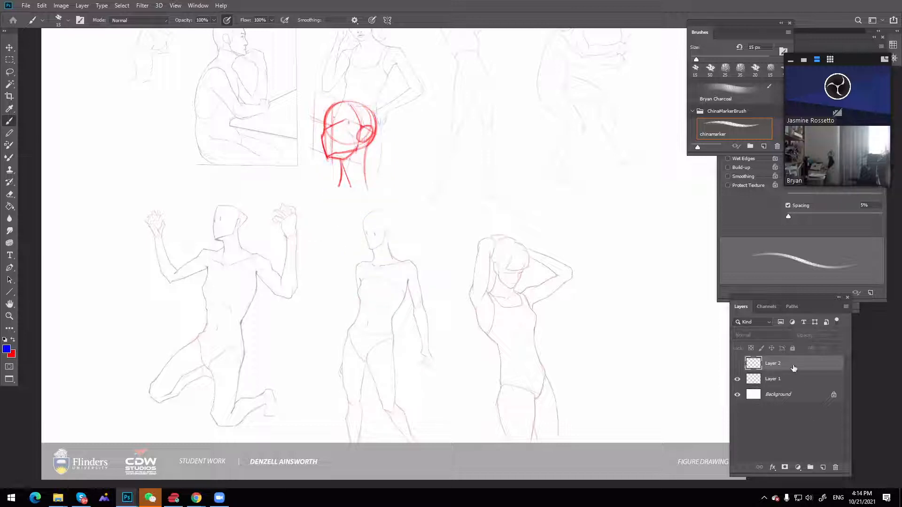
{"action": "left_click", "coordinate": [822, 468]}
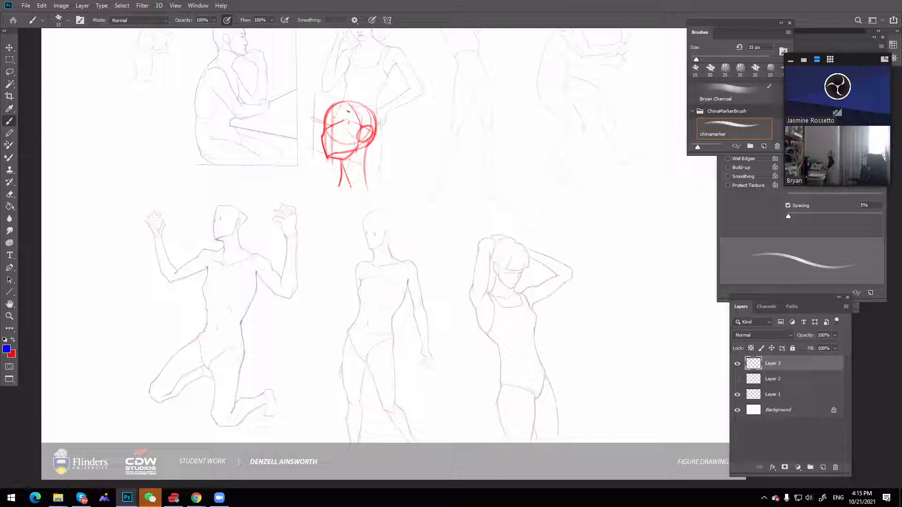
{"action": "mouse_move", "coordinate": [331, 107]}
{"action": "left_mouse_down"}
{"action": "mouse_move", "coordinate": [354, 109]}
{"action": "mouse_move", "coordinate": [325, 115]}
{"action": "mouse_move", "coordinate": [338, 107]}
{"action": "mouse_move", "coordinate": [327, 114]}
{"action": "mouse_move", "coordinate": [361, 113]}
{"action": "mouse_move", "coordinate": [346, 107]}
{"action": "mouse_move", "coordinate": [366, 124]}
{"action": "mouse_move", "coordinate": [338, 103]}
{"action": "mouse_move", "coordinate": [324, 124]}
{"action": "mouse_move", "coordinate": [326, 110]}
{"action": "mouse_move", "coordinate": [352, 103]}
{"action": "mouse_move", "coordinate": [362, 123]}
{"action": "left_mouse_up"}
{"action": "key", "text": "ctrl+z"}
{"action": "key", "text": "ctrl+z"}
{"action": "key", "text": "ctrl+z"}
Draw blue close-fitting hair swept back over the crown from the forehead, ending in a small rounded tail behind the neck
{"action": "mouse_move", "coordinate": [325, 111]}
{"action": "left_mouse_down"}
{"action": "mouse_move", "coordinate": [359, 97]}
{"action": "mouse_move", "coordinate": [372, 110]}
{"action": "mouse_move", "coordinate": [382, 153]}
{"action": "mouse_move", "coordinate": [376, 132]}
{"action": "mouse_move", "coordinate": [384, 161]}
{"action": "left_mouse_up"}
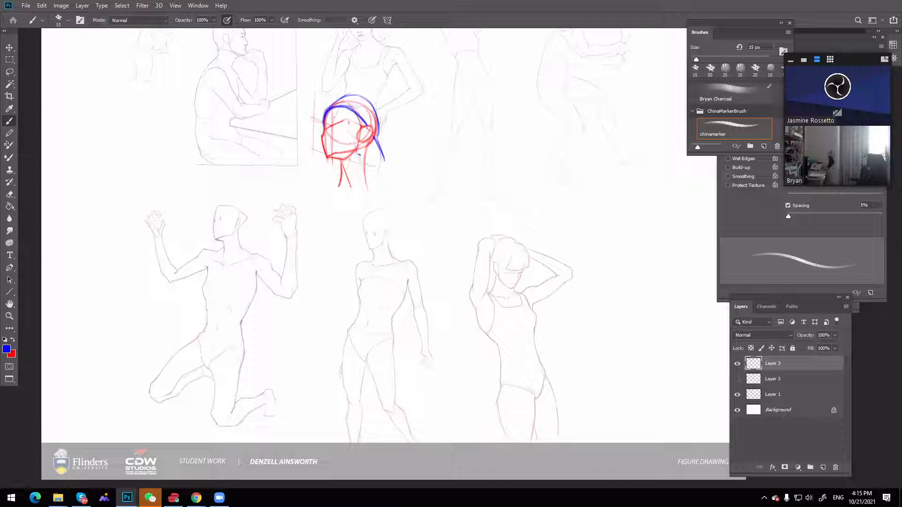
{"action": "mouse_move", "coordinate": [356, 153]}
{"action": "left_mouse_down"}
{"action": "mouse_move", "coordinate": [382, 156]}
{"action": "mouse_move", "coordinate": [377, 138]}
{"action": "mouse_move", "coordinate": [375, 166]}
{"action": "mouse_move", "coordinate": [382, 149]}
{"action": "left_mouse_up"}
{"action": "key", "text": "e"}
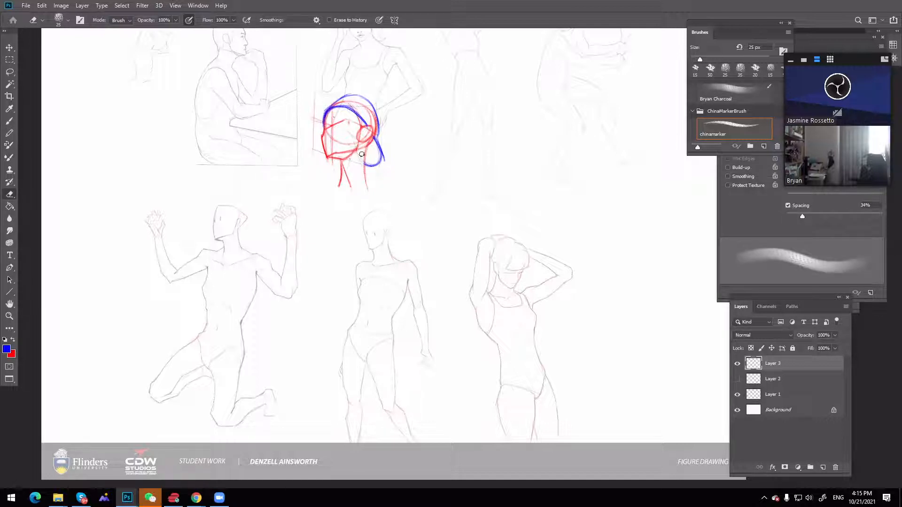
{"action": "left_click", "coordinate": [385, 96]}
{"action": "key", "text": "b"}
{"action": "left_click_drag", "start_coordinate": [379, 134], "coordinate": [378, 129]}
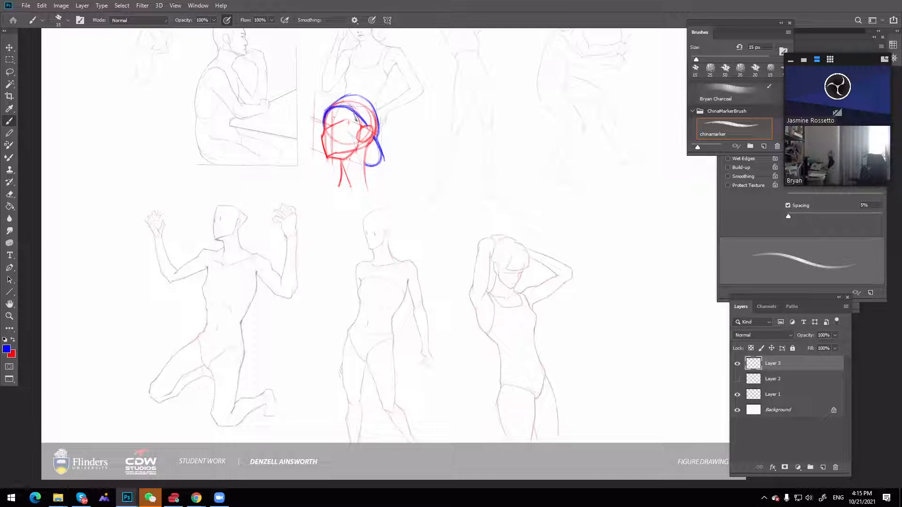
{"action": "left_click_drag", "start_coordinate": [355, 124], "coordinate": [354, 139]}
{"action": "key", "text": "ctrl+z"}
{"action": "key", "text": "ctrl+z"}
Draw the blue hairline in front of the ear and trace the face profile and front neck line in blue
{"action": "mouse_move", "coordinate": [360, 126]}
{"action": "left_mouse_down"}
{"action": "mouse_move", "coordinate": [356, 140]}
{"action": "mouse_move", "coordinate": [353, 124]}
{"action": "left_mouse_up"}
{"action": "mouse_move", "coordinate": [325, 134]}
{"action": "left_mouse_down"}
{"action": "mouse_move", "coordinate": [340, 153]}
{"action": "mouse_move", "coordinate": [331, 157]}
{"action": "mouse_move", "coordinate": [349, 184]}
{"action": "left_mouse_up"}
{"action": "left_click_drag", "start_coordinate": [368, 142], "coordinate": [365, 155]}
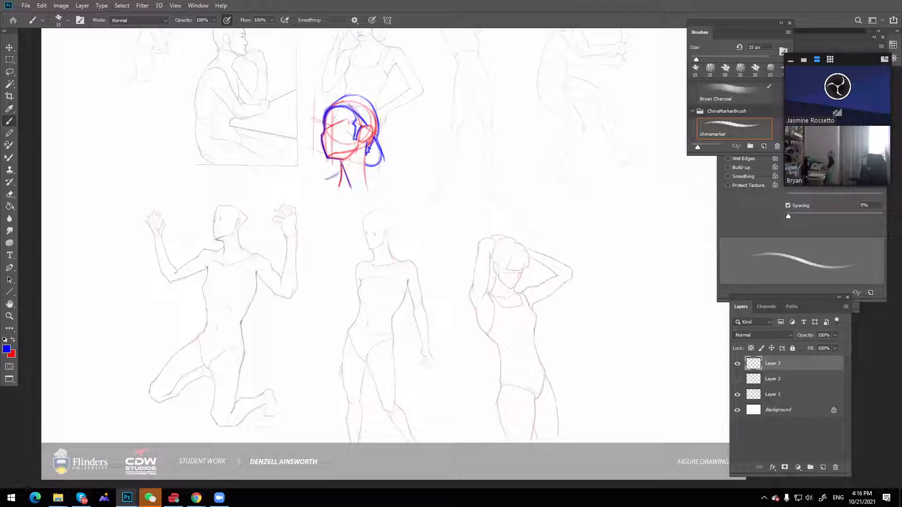
Draw blue neck-to-shoulder slopes on both sides of the constructed head's neck and join them with a shoulder line
{"action": "left_click_drag", "start_coordinate": [339, 170], "coordinate": [314, 182]}
{"action": "left_click_drag", "start_coordinate": [363, 165], "coordinate": [395, 177]}
{"action": "left_click_drag", "start_coordinate": [340, 171], "coordinate": [311, 182]}
{"action": "mouse_move", "coordinate": [340, 171]}
{"action": "left_mouse_down"}
{"action": "mouse_move", "coordinate": [319, 171]}
{"action": "mouse_move", "coordinate": [345, 184]}
{"action": "mouse_move", "coordinate": [323, 182]}
{"action": "mouse_move", "coordinate": [348, 183]}
{"action": "left_mouse_up"}
{"action": "left_click_drag", "start_coordinate": [305, 182], "coordinate": [396, 177]}
{"action": "left_click_drag", "start_coordinate": [319, 183], "coordinate": [398, 178]}
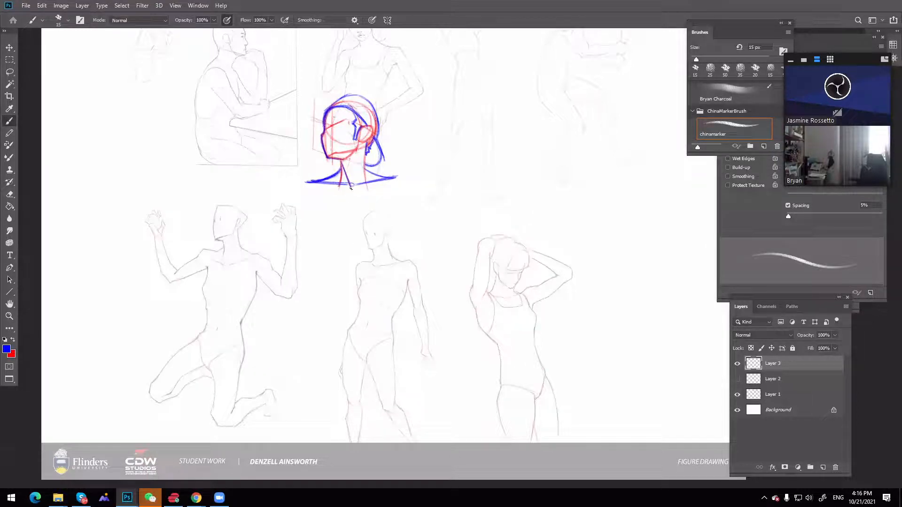
Draw a blue torso block below the shoulders with a vertical centre line, sides tapering to the waist, and a hip line
{"action": "left_click_drag", "start_coordinate": [350, 187], "coordinate": [346, 338]}
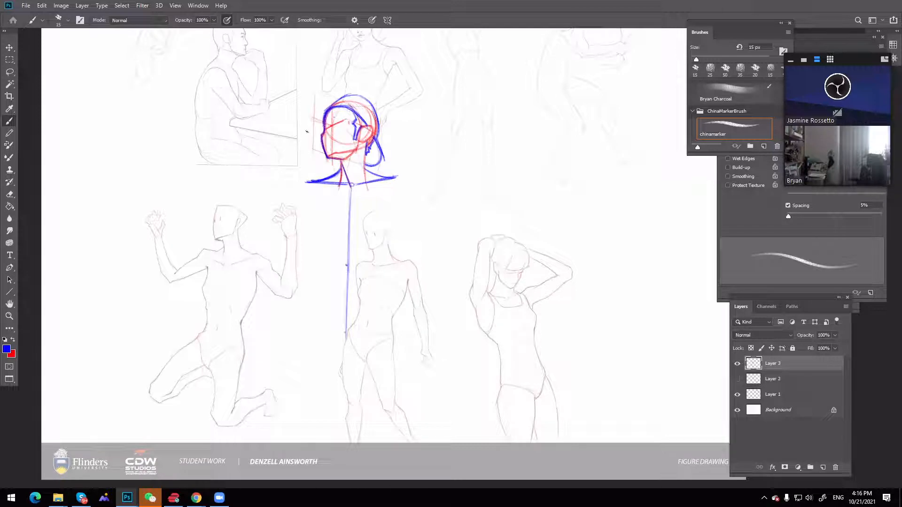
{"action": "left_click_drag", "start_coordinate": [309, 184], "coordinate": [322, 268]}
{"action": "mouse_move", "coordinate": [390, 189]}
{"action": "left_mouse_down"}
{"action": "mouse_move", "coordinate": [375, 266]}
{"action": "mouse_move", "coordinate": [383, 329]}
{"action": "left_mouse_up"}
{"action": "left_click_drag", "start_coordinate": [379, 256], "coordinate": [385, 330]}
{"action": "left_click_drag", "start_coordinate": [321, 260], "coordinate": [311, 332]}
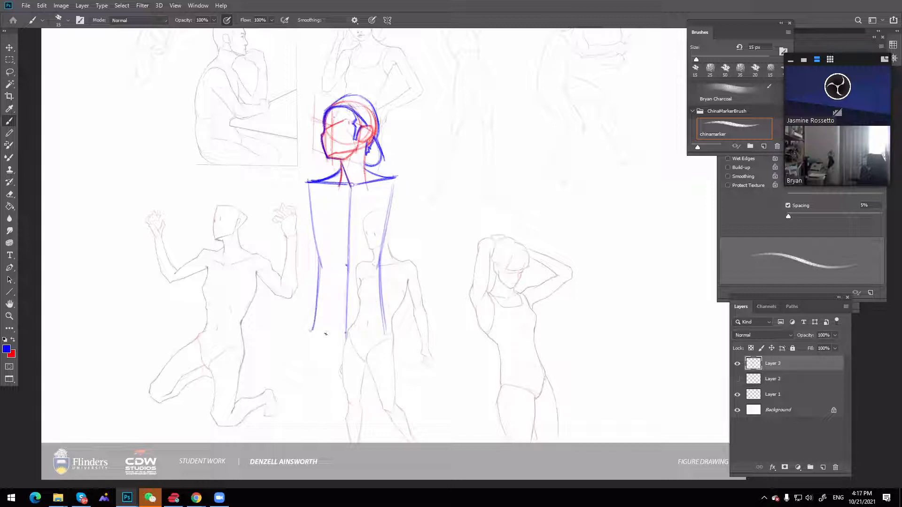
{"action": "mouse_move", "coordinate": [392, 332]}
{"action": "left_mouse_down"}
{"action": "mouse_move", "coordinate": [301, 331]}
{"action": "mouse_move", "coordinate": [405, 334]}
{"action": "left_mouse_up"}
{"action": "left_click_drag", "start_coordinate": [308, 185], "coordinate": [318, 257]}
{"action": "left_click_drag", "start_coordinate": [393, 196], "coordinate": [386, 223]}
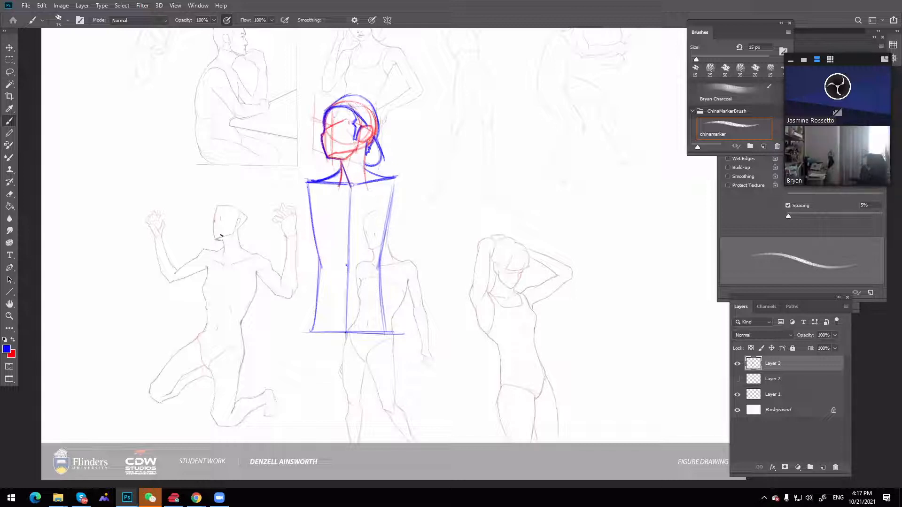
Draw a blue faceted head block over the kneeling figure's head, with arrows marking the forehead and chin and a line for the face's side plane
{"action": "left_click_drag", "start_coordinate": [215, 221], "coordinate": [223, 218]}
{"action": "left_click_drag", "start_coordinate": [223, 181], "coordinate": [217, 198]}
{"action": "left_click_drag", "start_coordinate": [213, 255], "coordinate": [212, 250]}
{"action": "mouse_move", "coordinate": [214, 241]}
{"action": "left_mouse_down"}
{"action": "mouse_move", "coordinate": [223, 236]}
{"action": "mouse_move", "coordinate": [224, 204]}
{"action": "mouse_move", "coordinate": [247, 217]}
{"action": "mouse_move", "coordinate": [213, 241]}
{"action": "left_mouse_up"}
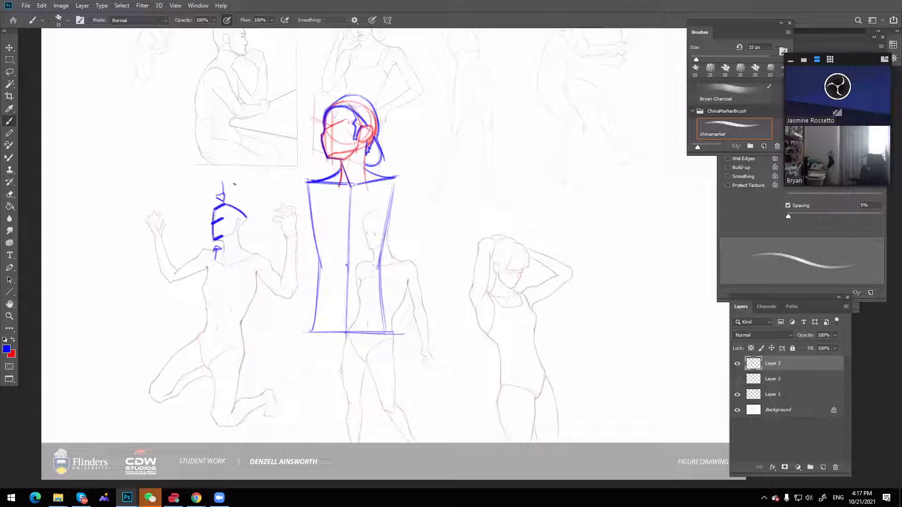
{"action": "left_click_drag", "start_coordinate": [244, 215], "coordinate": [222, 236]}
{"action": "left_click_drag", "start_coordinate": [222, 204], "coordinate": [221, 241]}
{"action": "left_click_drag", "start_coordinate": [216, 211], "coordinate": [216, 239]}
Draw an enlarged blue head block beside the seated figure, showing the curved face plane, brow line and receding side planes
{"action": "left_click_drag", "start_coordinate": [171, 113], "coordinate": [168, 181]}
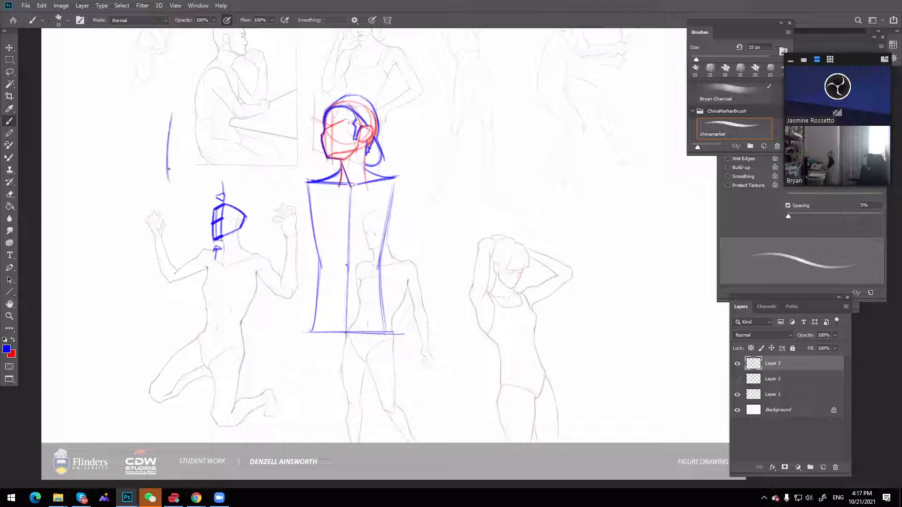
{"action": "left_click_drag", "start_coordinate": [172, 116], "coordinate": [187, 132]}
{"action": "mouse_move", "coordinate": [166, 181]}
{"action": "left_mouse_down"}
{"action": "mouse_move", "coordinate": [186, 171]}
{"action": "mouse_move", "coordinate": [180, 148]}
{"action": "mouse_move", "coordinate": [205, 127]}
{"action": "mouse_move", "coordinate": [205, 158]}
{"action": "mouse_move", "coordinate": [205, 132]}
{"action": "mouse_move", "coordinate": [180, 175]}
{"action": "left_mouse_up"}
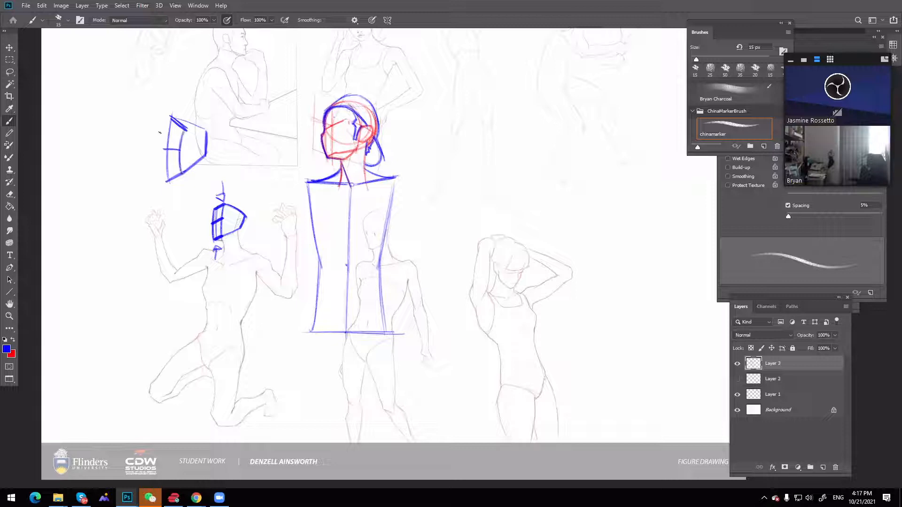
{"action": "left_click_drag", "start_coordinate": [210, 131], "coordinate": [173, 119]}
{"action": "left_click_drag", "start_coordinate": [207, 131], "coordinate": [177, 119]}
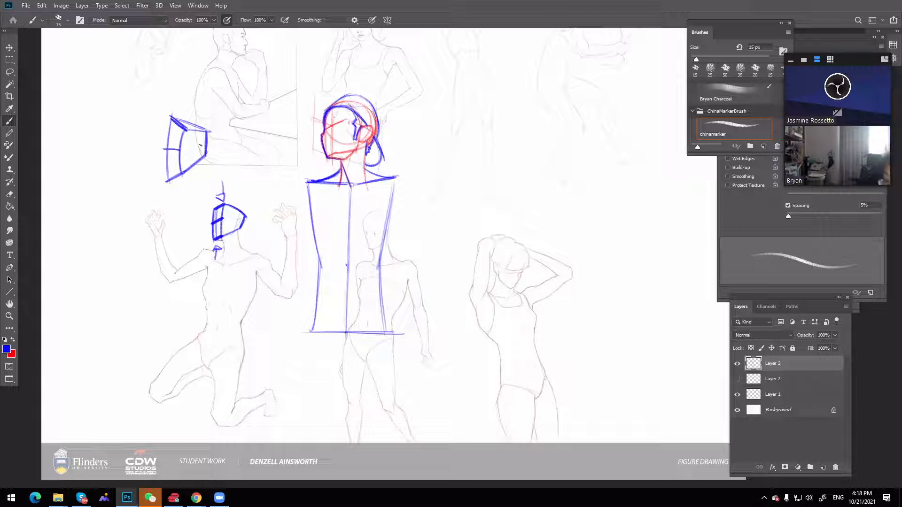
{"action": "left_click_drag", "start_coordinate": [170, 120], "coordinate": [168, 180]}
{"action": "mouse_move", "coordinate": [185, 131]}
{"action": "left_mouse_down"}
{"action": "mouse_move", "coordinate": [182, 173]}
{"action": "mouse_move", "coordinate": [181, 150]}
{"action": "mouse_move", "coordinate": [168, 149]}
{"action": "left_mouse_up"}
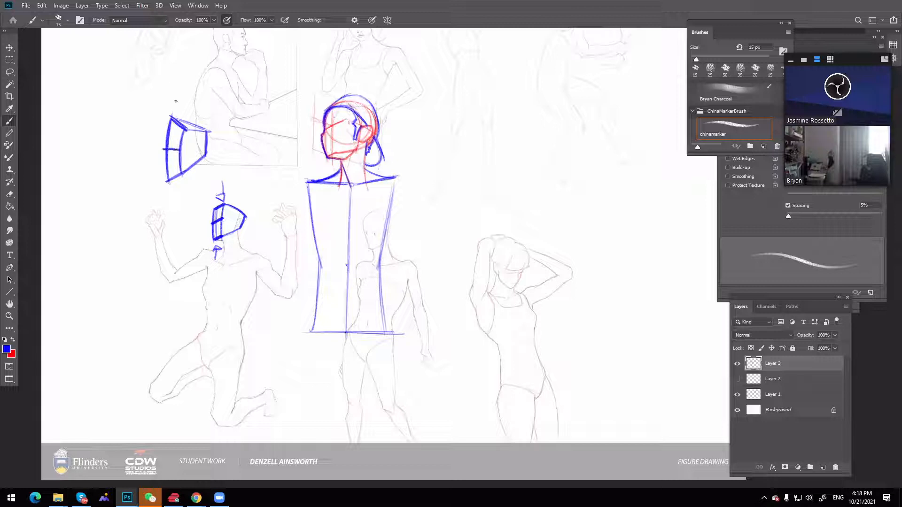
{"action": "left_click_drag", "start_coordinate": [173, 117], "coordinate": [203, 129]}
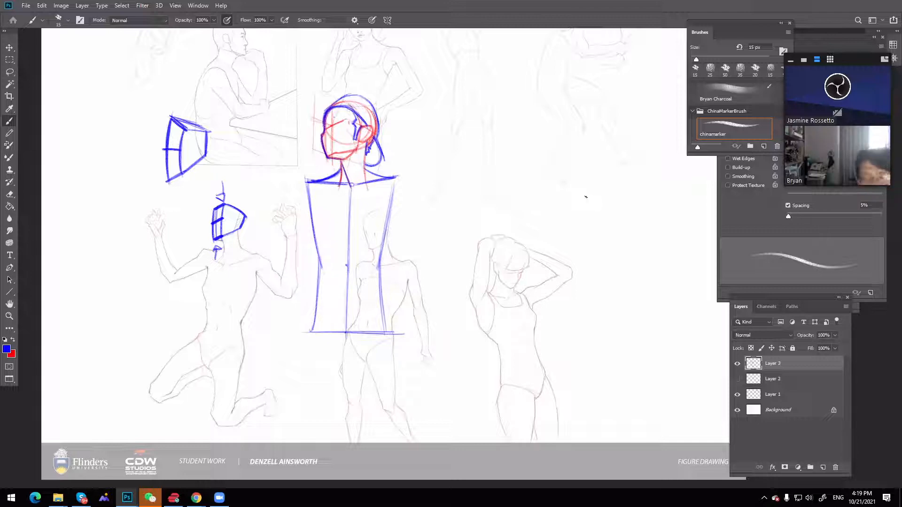
Save the critique as a layered Photoshop file with "_crit" added to its name, keeping maximum compatibility, and close the document
{"action": "key", "text": "ctrl+shift+s"}
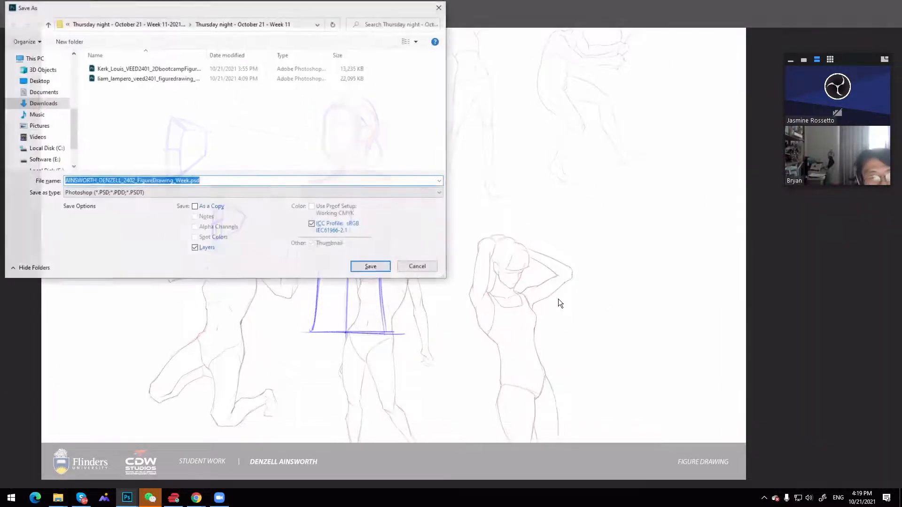
{"action": "left_click", "coordinate": [215, 181]}
{"action": "key", "text": "BackSpace"}
{"action": "key", "text": "BackSpace"}
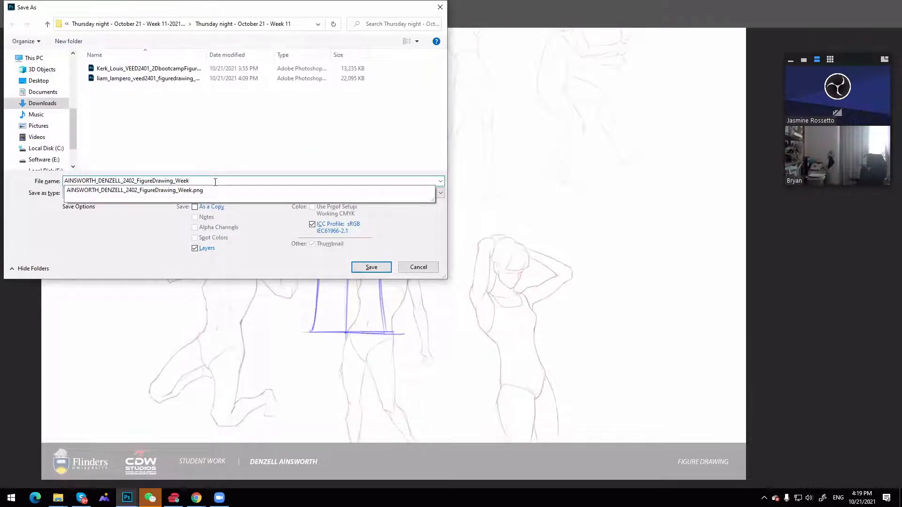
{"action": "type", "text": "_crit"}
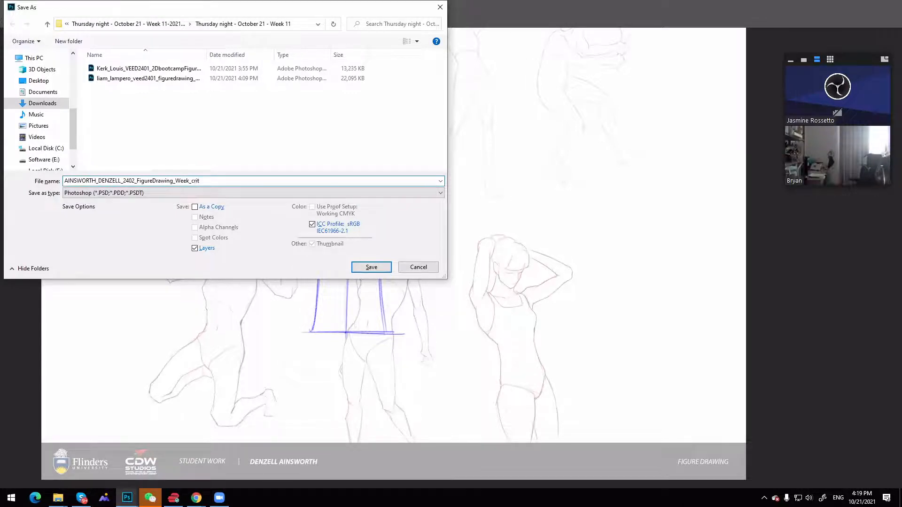
{"action": "key", "text": "Return"}
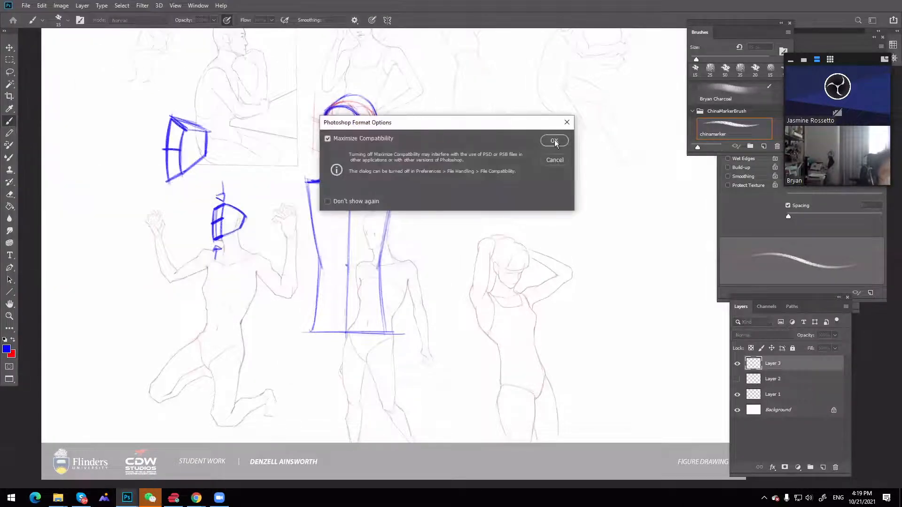
{"action": "left_click", "coordinate": [554, 140]}
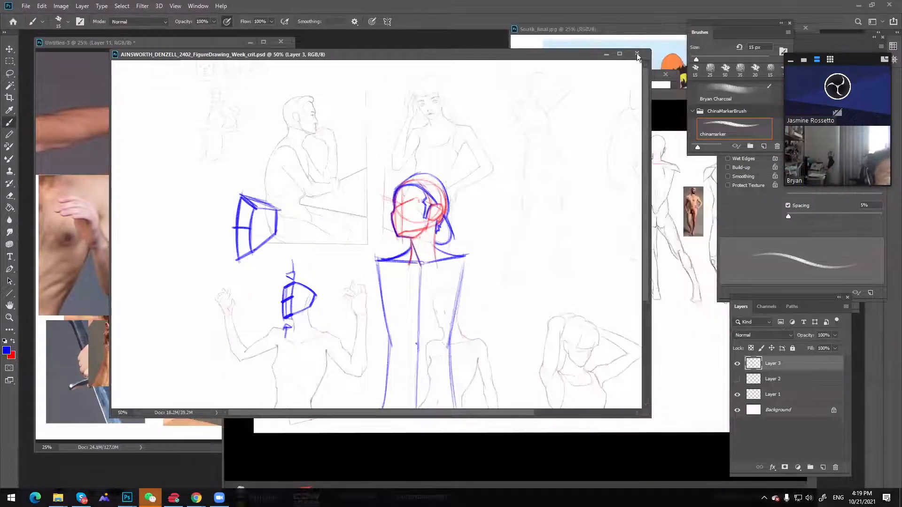
{"action": "left_click", "coordinate": [637, 53]}
Reposition the next student's figure sheet and draw a blue tilted centre line through the third standing figure's face and neck
{"action": "mouse_move", "coordinate": [543, 96]}
{"action": "left_mouse_down"}
{"action": "mouse_move", "coordinate": [702, 442]}
{"action": "mouse_move", "coordinate": [563, 231]}
{"action": "mouse_move", "coordinate": [592, 146]}
{"action": "mouse_move", "coordinate": [447, 58]}
{"action": "left_mouse_up"}
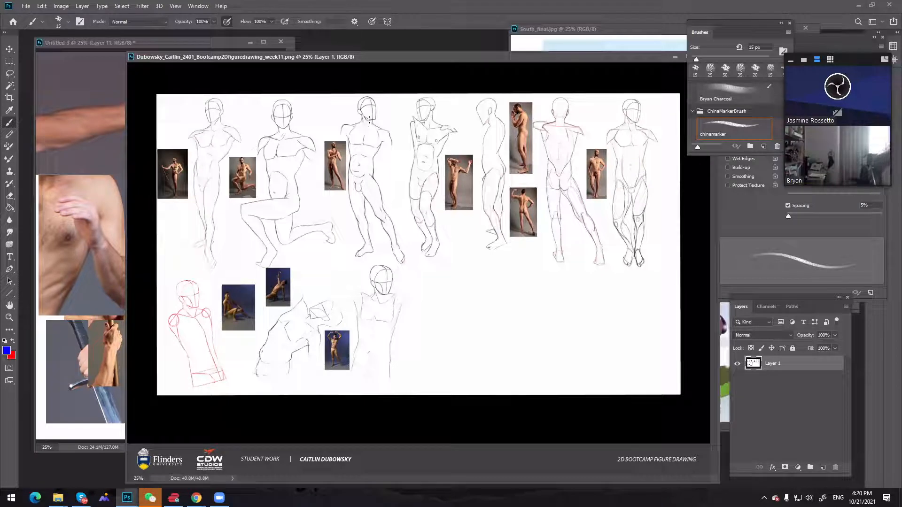
{"action": "key", "text": "z"}
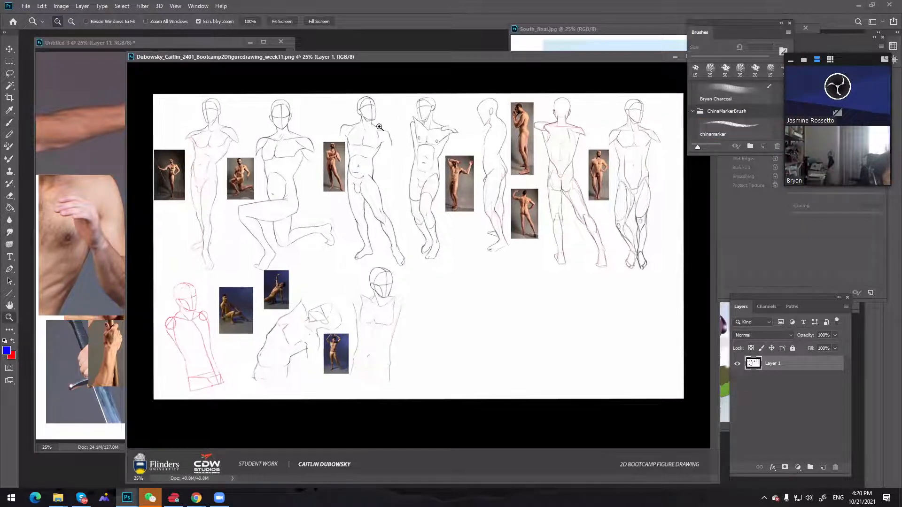
{"action": "left_click", "coordinate": [380, 130]}
{"action": "left_click", "coordinate": [364, 132]}
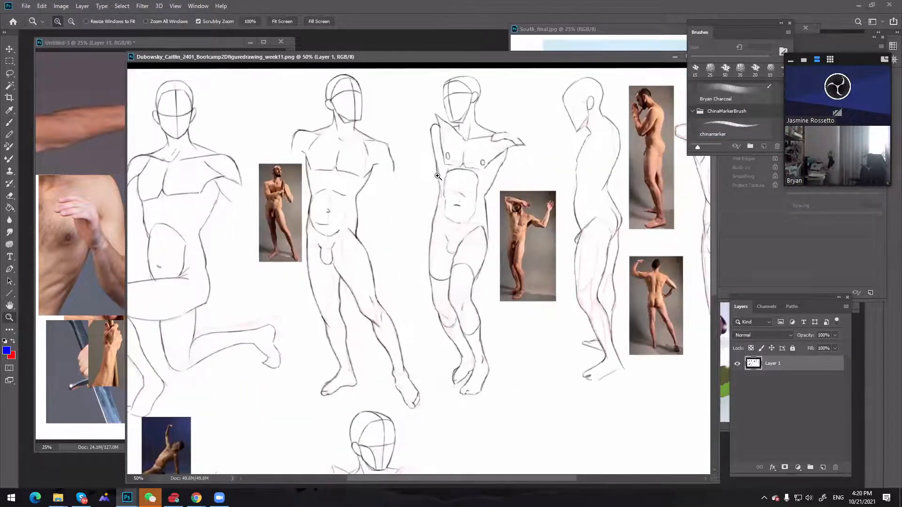
{"action": "key", "text": "b"}
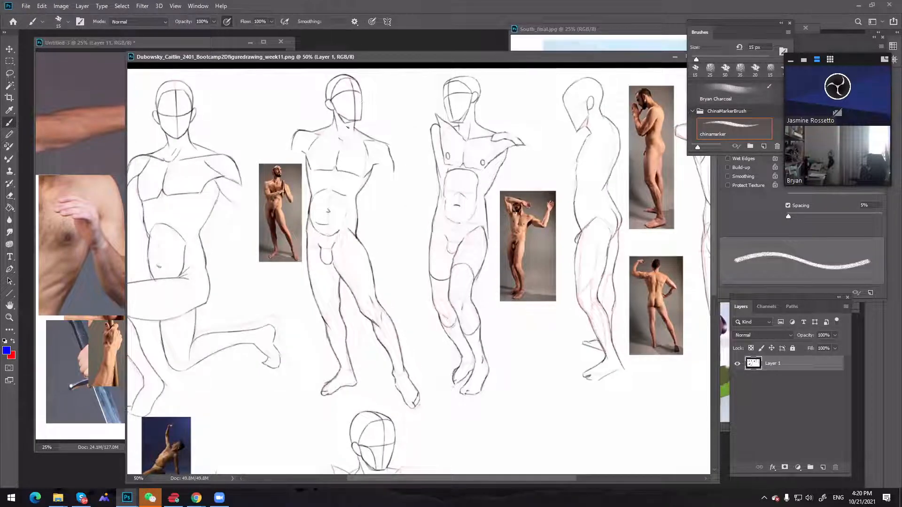
{"action": "left_click_drag", "start_coordinate": [353, 92], "coordinate": [343, 136]}
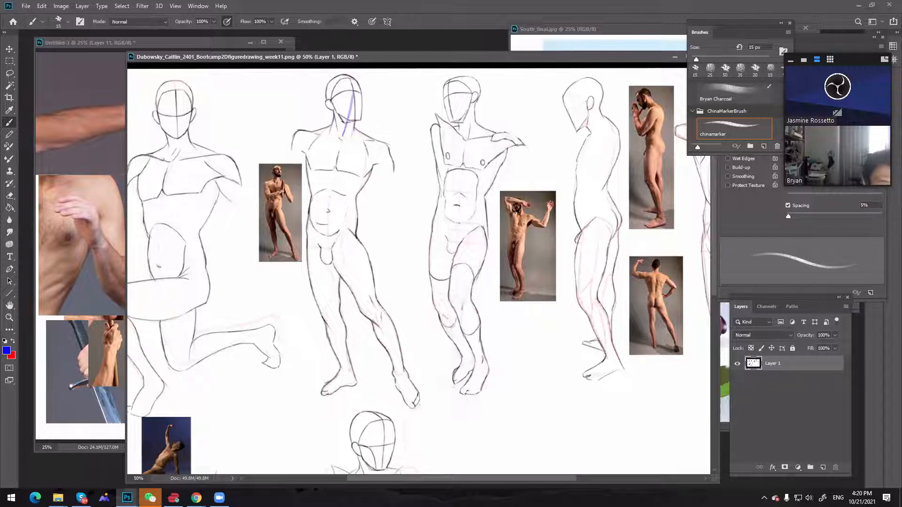
{"action": "key", "text": "z"}
{"action": "left_click", "coordinate": [456, 200], "text": "alt"}
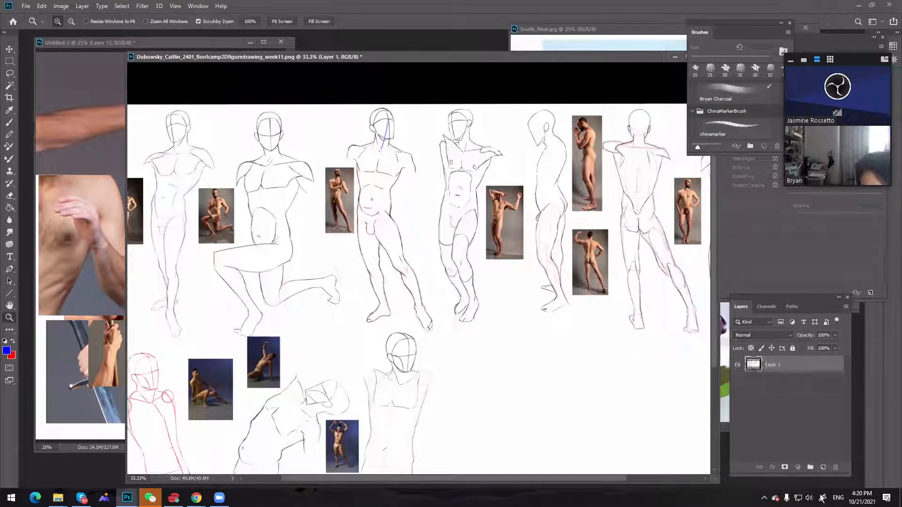
Add a new layer and mark a blue arrow and question mark under the chin of the unfinished front-facing torso figure
{"action": "left_click", "coordinate": [822, 467]}
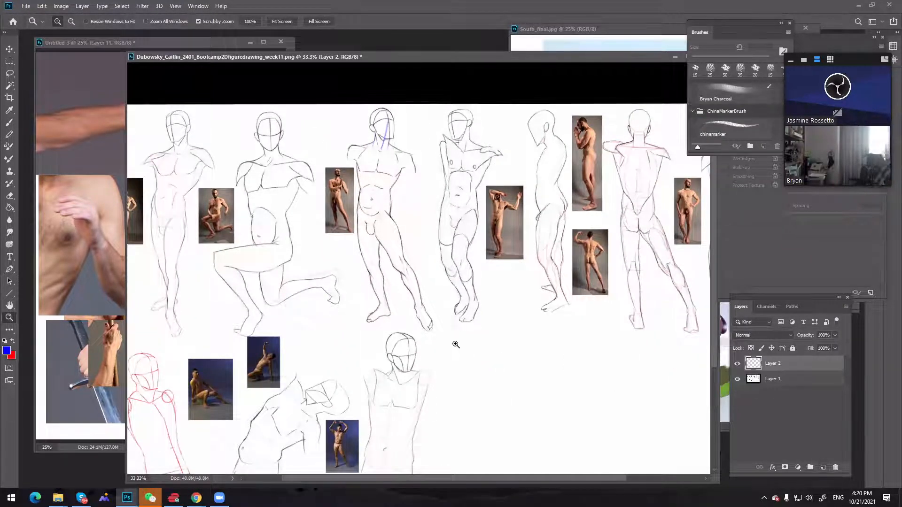
{"action": "key", "text": "h"}
{"action": "scroll", "coordinate": [478, 271], "scroll_direction": "down", "scroll_amount": 5}
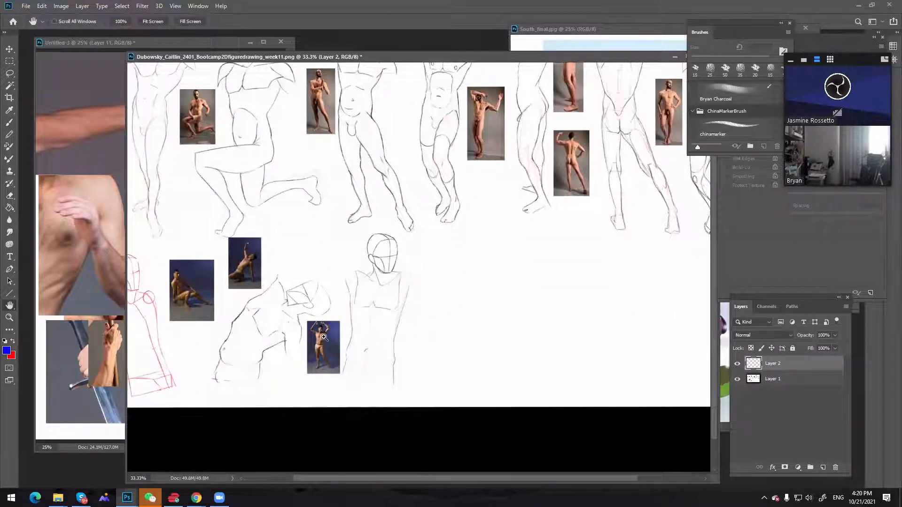
{"action": "key", "text": "z"}
{"action": "left_click", "coordinate": [322, 317]}
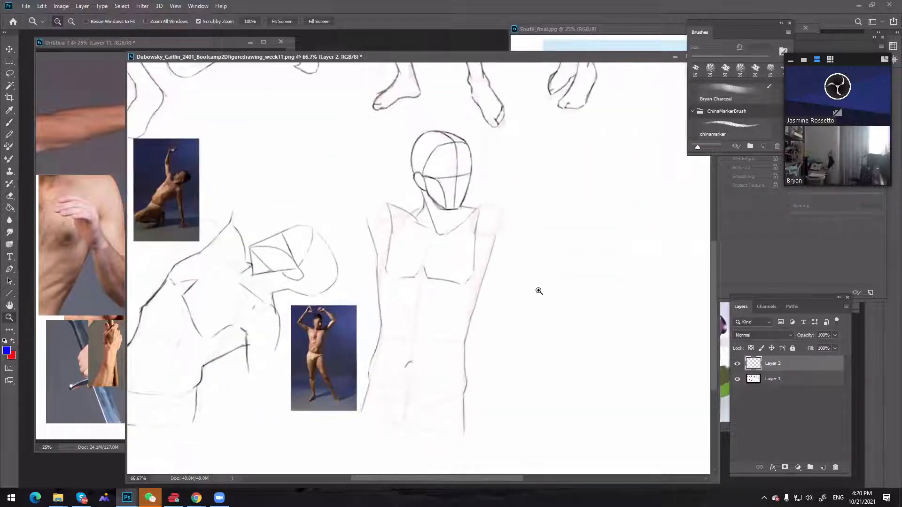
{"action": "key", "text": "b"}
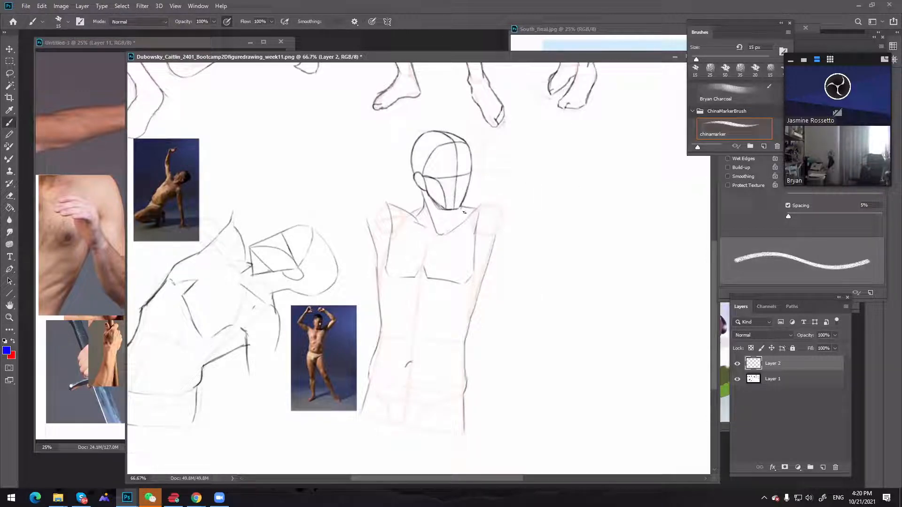
{"action": "left_click_drag", "start_coordinate": [451, 220], "coordinate": [476, 245]}
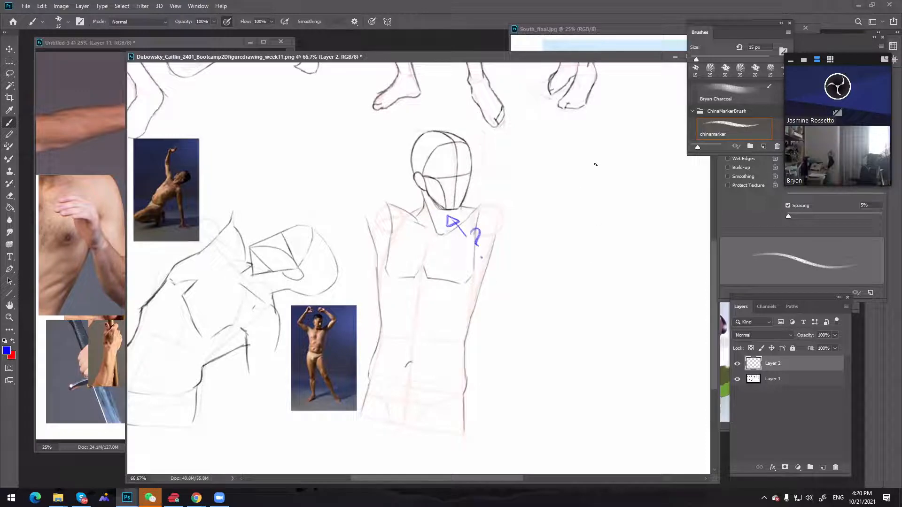
Sketch a red head circle in the blank area beside the torso figure, with a 10 px vertical face line and short chin mark
{"action": "key", "text": "x"}
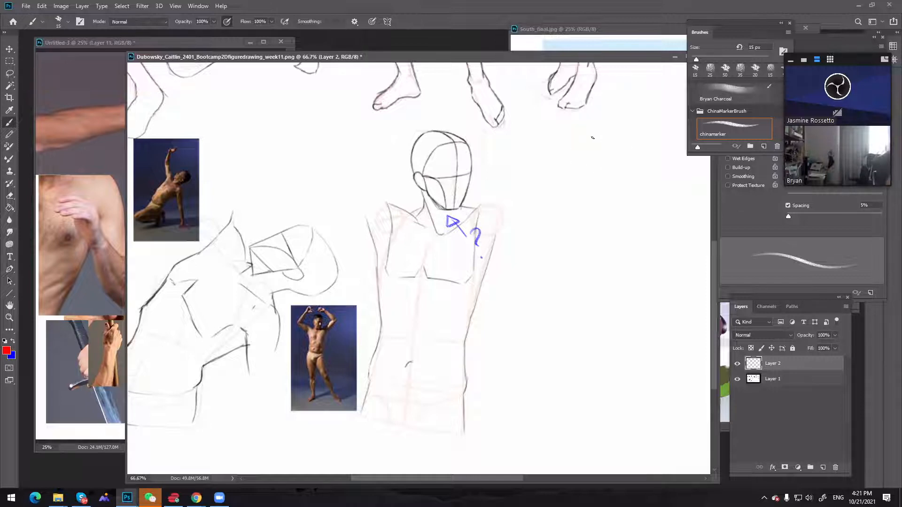
{"action": "left_click_drag", "start_coordinate": [576, 150], "coordinate": [586, 177]}
{"action": "mouse_move", "coordinate": [617, 143]}
{"action": "left_mouse_down"}
{"action": "mouse_move", "coordinate": [578, 164]}
{"action": "mouse_move", "coordinate": [600, 181]}
{"action": "mouse_move", "coordinate": [579, 172]}
{"action": "mouse_move", "coordinate": [617, 174]}
{"action": "mouse_move", "coordinate": [588, 179]}
{"action": "left_mouse_up"}
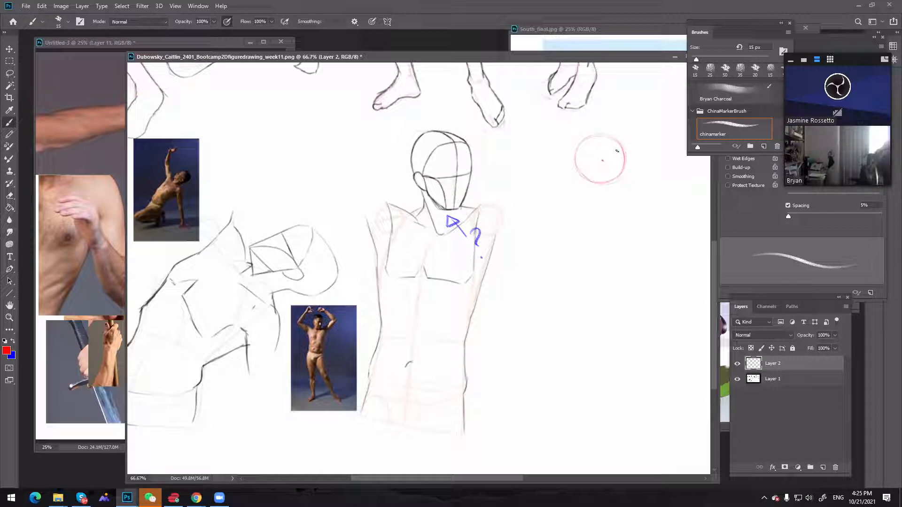
{"action": "key", "text": "bracketleft"}
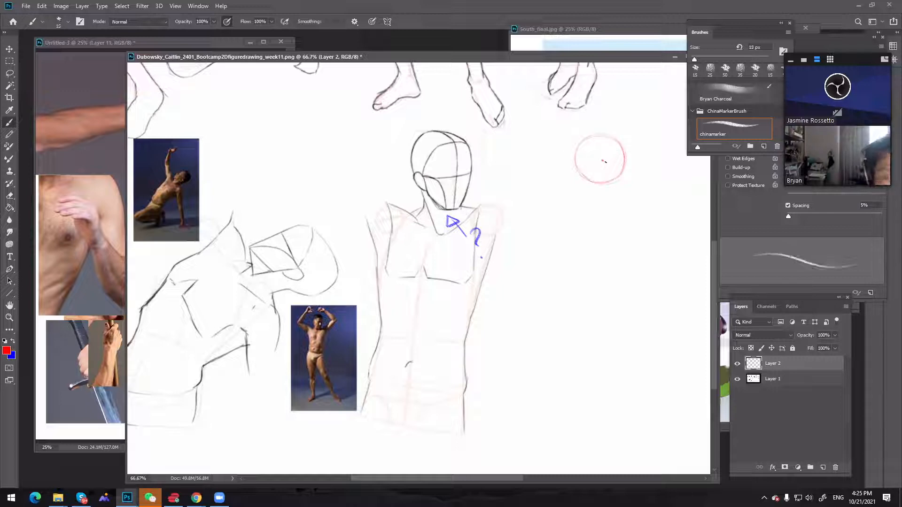
{"action": "key", "text": "bracketleft"}
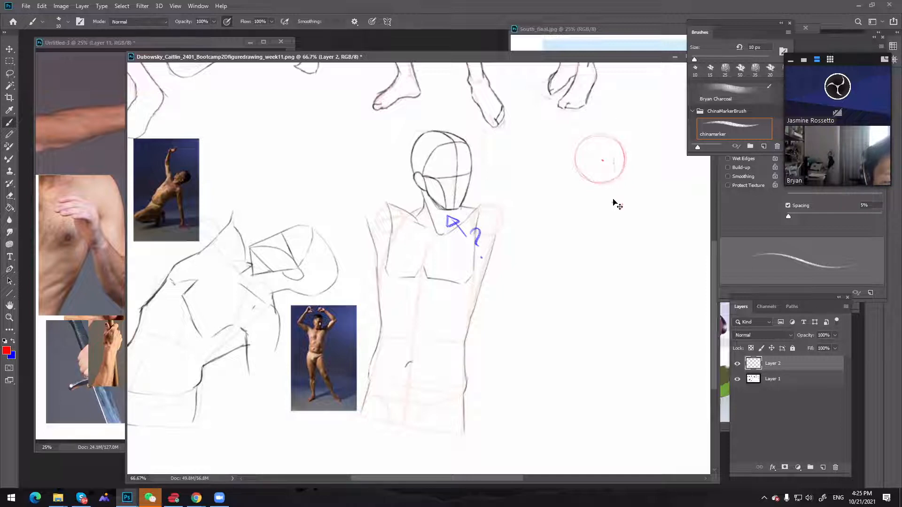
{"action": "left_click_drag", "start_coordinate": [614, 204], "coordinate": [612, 162]}
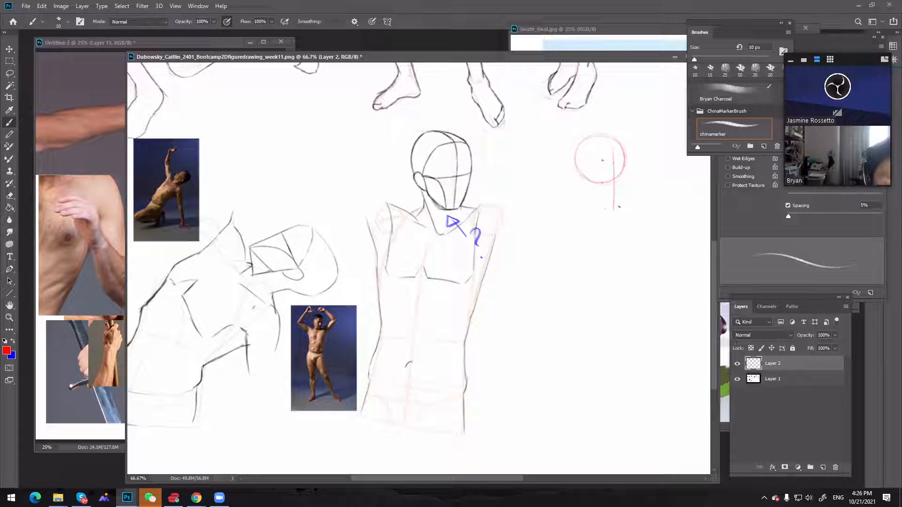
{"action": "left_click_drag", "start_coordinate": [606, 208], "coordinate": [620, 205]}
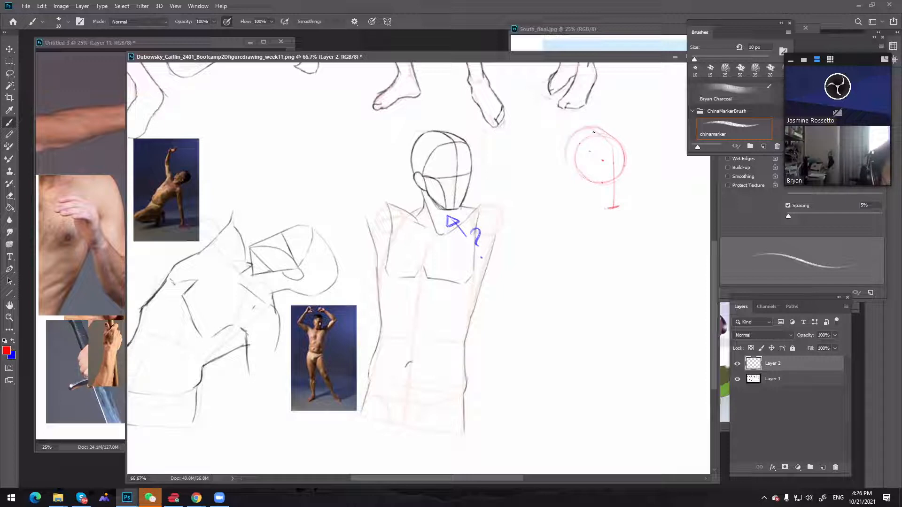
Outline the red head's back skull and both jaw sides down to the chin, strengthening the near jawline
{"action": "mouse_move", "coordinate": [592, 126]}
{"action": "left_mouse_down"}
{"action": "mouse_move", "coordinate": [564, 158]}
{"action": "mouse_move", "coordinate": [610, 208]}
{"action": "mouse_move", "coordinate": [570, 154]}
{"action": "mouse_move", "coordinate": [579, 188]}
{"action": "mouse_move", "coordinate": [574, 168]}
{"action": "mouse_move", "coordinate": [605, 206]}
{"action": "left_mouse_up"}
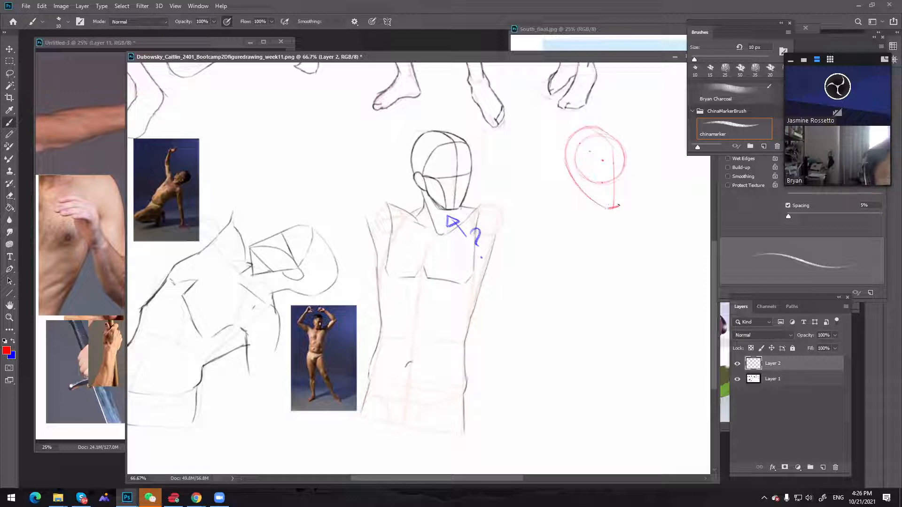
{"action": "left_click_drag", "start_coordinate": [626, 169], "coordinate": [619, 205]}
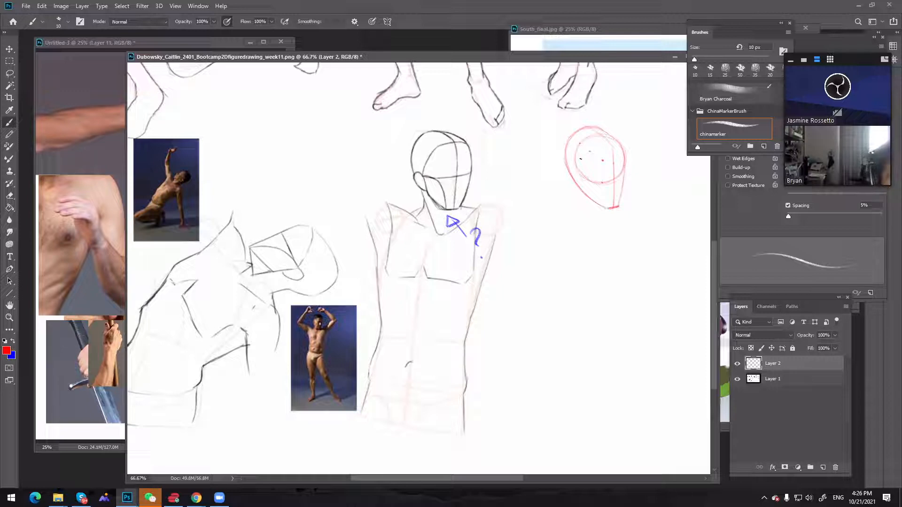
{"action": "mouse_move", "coordinate": [575, 163]}
{"action": "left_mouse_down"}
{"action": "mouse_move", "coordinate": [581, 193]}
{"action": "mouse_move", "coordinate": [578, 171]}
{"action": "mouse_move", "coordinate": [584, 192]}
{"action": "mouse_move", "coordinate": [607, 208]}
{"action": "left_mouse_up"}
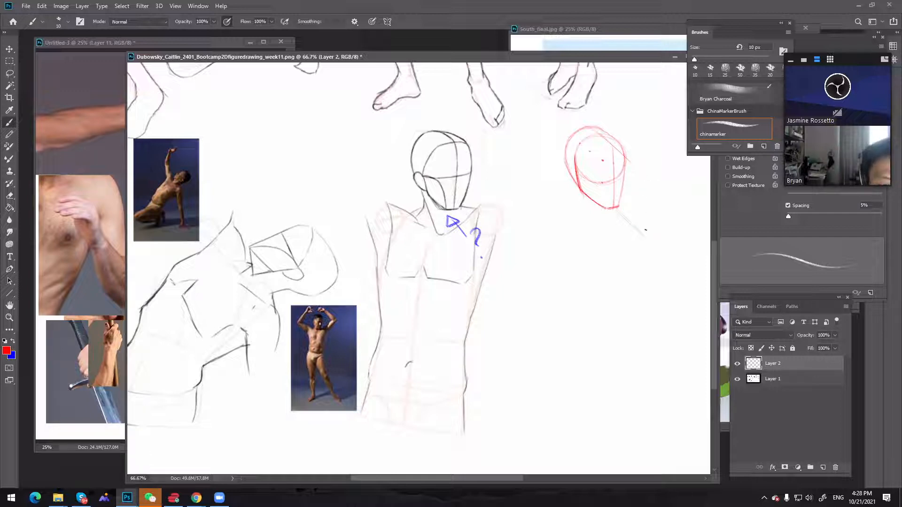
Project slanted guides from the red head to a vertical side line, and add the curved cross-contour of the lower face and the ear
{"action": "left_click_drag", "start_coordinate": [645, 182], "coordinate": [646, 241]}
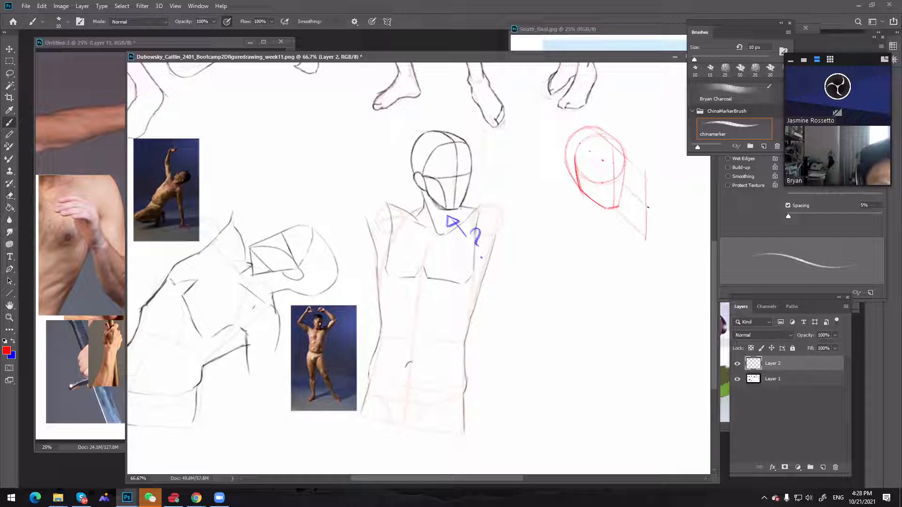
{"action": "left_click_drag", "start_coordinate": [621, 183], "coordinate": [648, 207]}
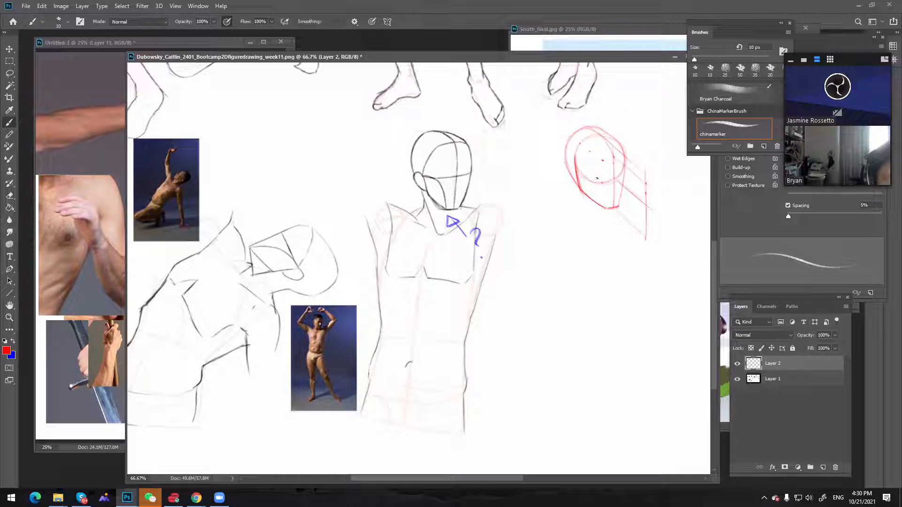
{"action": "left_click_drag", "start_coordinate": [597, 180], "coordinate": [624, 174]}
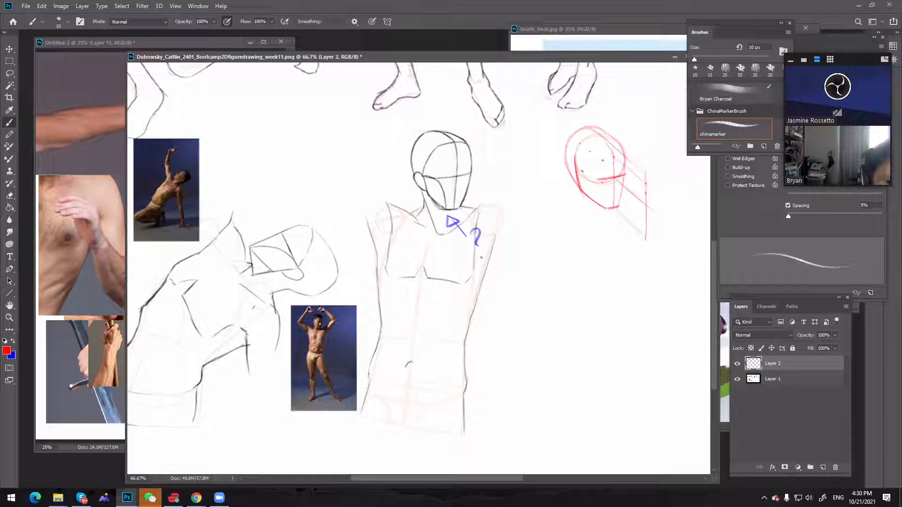
{"action": "mouse_move", "coordinate": [581, 172]}
{"action": "left_mouse_down"}
{"action": "mouse_move", "coordinate": [599, 179]}
{"action": "mouse_move", "coordinate": [576, 169]}
{"action": "left_mouse_up"}
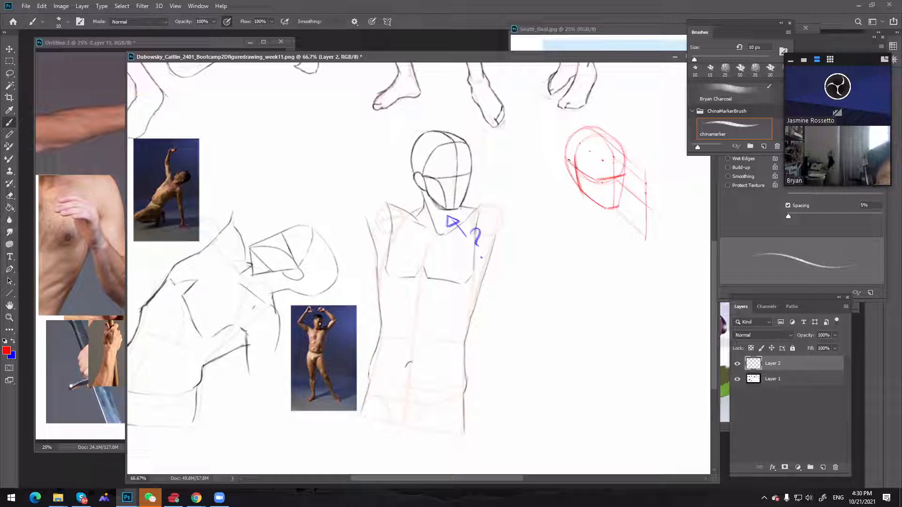
{"action": "mouse_move", "coordinate": [574, 180]}
{"action": "left_mouse_down"}
{"action": "mouse_move", "coordinate": [566, 159]}
{"action": "mouse_move", "coordinate": [578, 181]}
{"action": "left_mouse_up"}
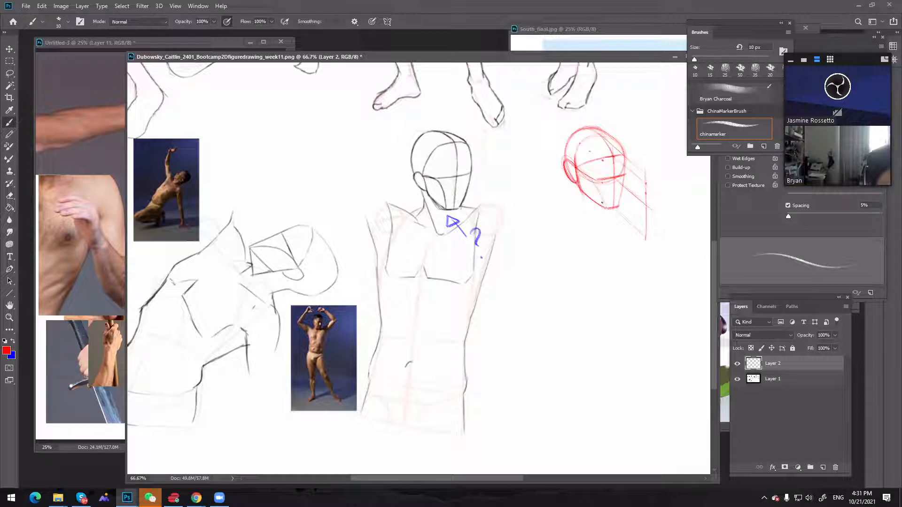
Refine the red head's jaw plane and the far side of the face, and draw the back neck line down from the ear
{"action": "key", "text": "ctrl+z"}
{"action": "key", "text": "ctrl+z"}
{"action": "key", "text": "ctrl+z"}
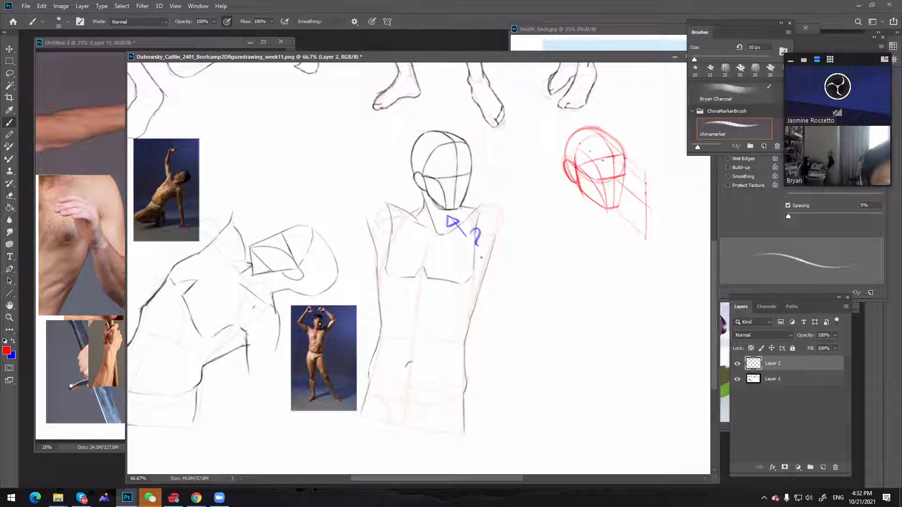
{"action": "left_click_drag", "start_coordinate": [618, 207], "coordinate": [624, 168]}
{"action": "key", "text": "ctrl+z"}
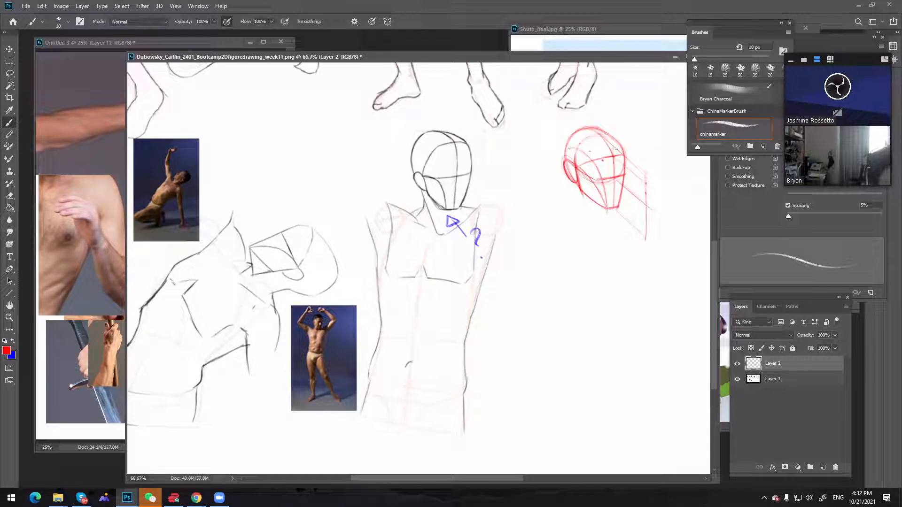
{"action": "left_click_drag", "start_coordinate": [621, 145], "coordinate": [625, 168]}
{"action": "left_click_drag", "start_coordinate": [572, 176], "coordinate": [575, 226]}
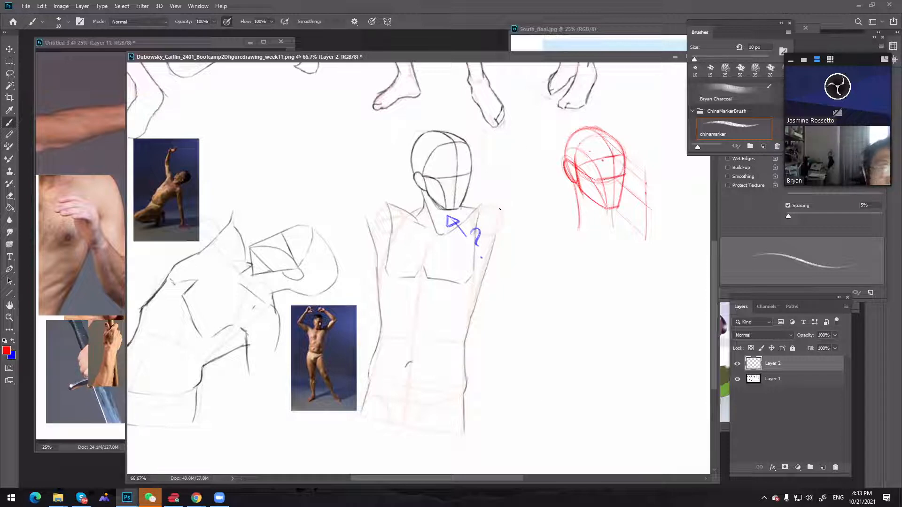
Sketch a sideways and a vertical red wedge between the torso figure and the red head, and undo both
{"action": "left_click_drag", "start_coordinate": [530, 164], "coordinate": [534, 171]}
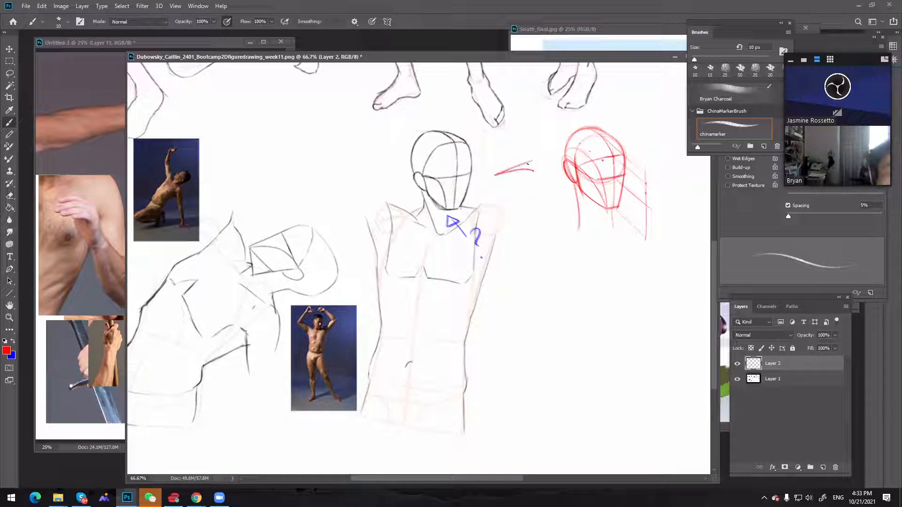
{"action": "key", "text": "ctrl+z"}
{"action": "key", "text": "ctrl+z"}
{"action": "left_click_drag", "start_coordinate": [523, 113], "coordinate": [528, 181]}
{"action": "left_click_drag", "start_coordinate": [531, 114], "coordinate": [528, 181]}
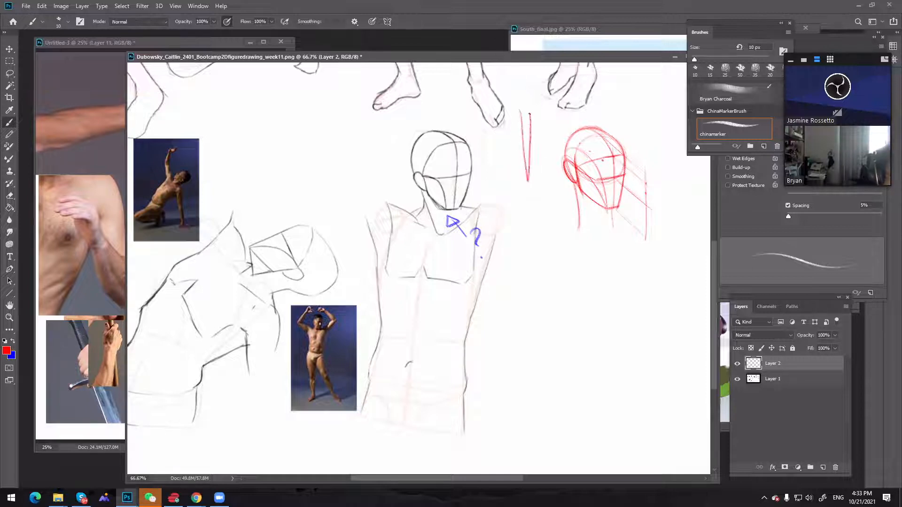
{"action": "key", "text": "ctrl+z"}
{"action": "key", "text": "ctrl+z"}
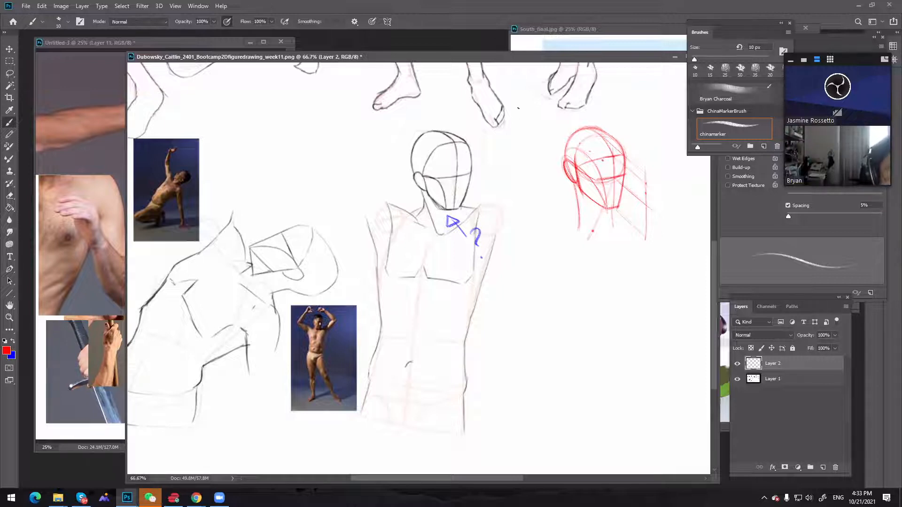
Sketch a tall jagged red shape with a straight back edge beside the red head, add curved strokes to its front, and undo it
{"action": "mouse_move", "coordinate": [516, 90]}
{"action": "left_mouse_down"}
{"action": "mouse_move", "coordinate": [514, 139]}
{"action": "mouse_move", "coordinate": [529, 129]}
{"action": "mouse_move", "coordinate": [520, 199]}
{"action": "left_mouse_up"}
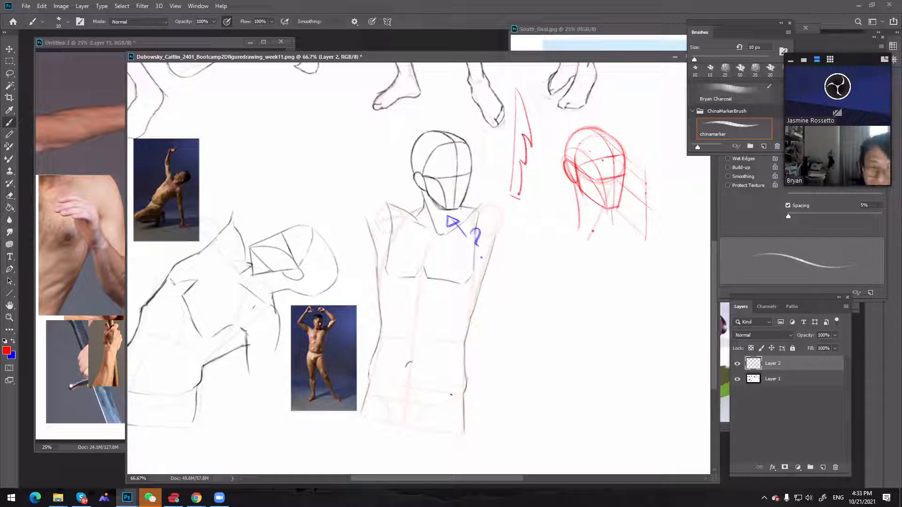
{"action": "left_click_drag", "start_coordinate": [516, 85], "coordinate": [509, 197]}
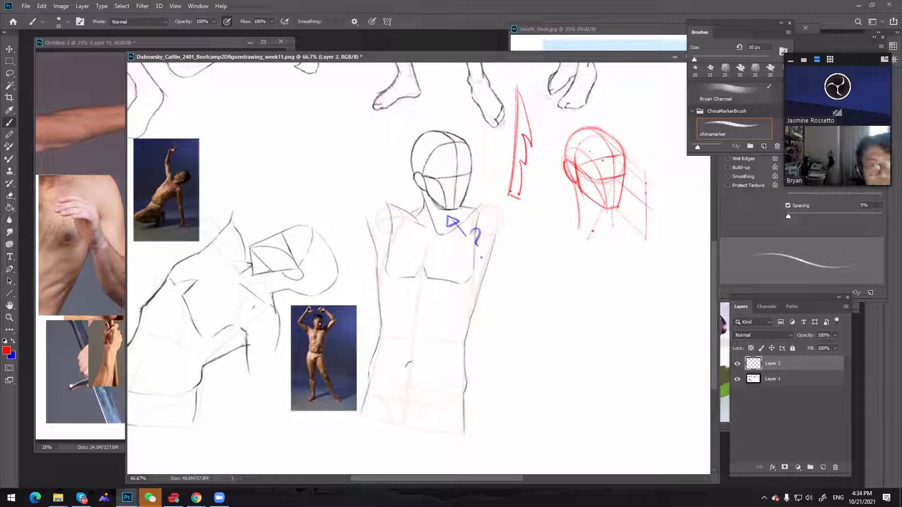
{"action": "left_click_drag", "start_coordinate": [528, 144], "coordinate": [523, 179]}
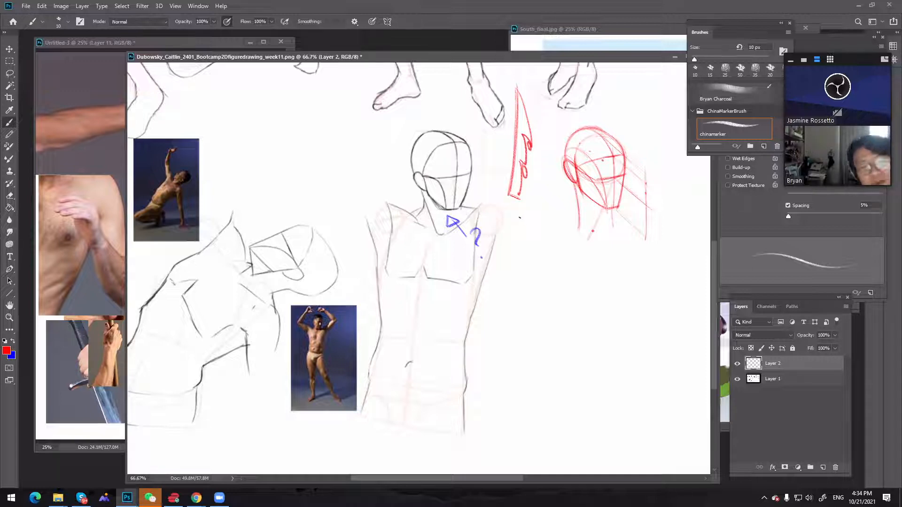
{"action": "key", "text": "ctrl+z"}
{"action": "key", "text": "ctrl+z"}
{"action": "key", "text": "ctrl+z"}
{"action": "key", "text": "ctrl+z"}
{"action": "key", "text": "ctrl+z"}
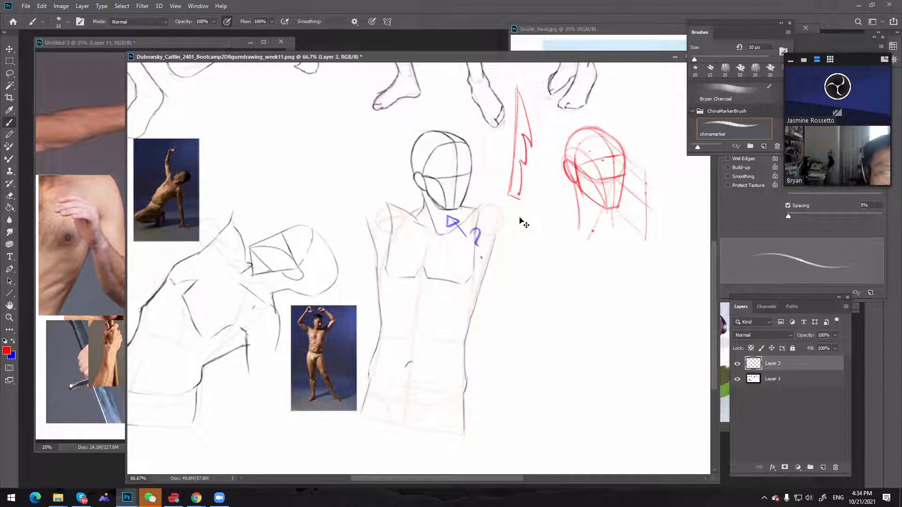
{"action": "key", "text": "ctrl+z"}
{"action": "key", "text": "ctrl+z"}
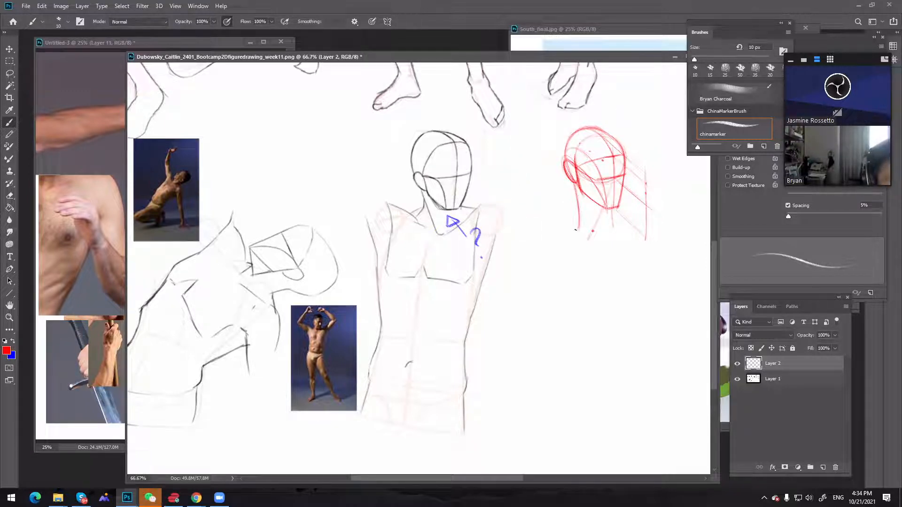
Strengthen the back line of the red neck and close its base with a curve through the pit of the neck
{"action": "left_click_drag", "start_coordinate": [579, 228], "coordinate": [576, 196]}
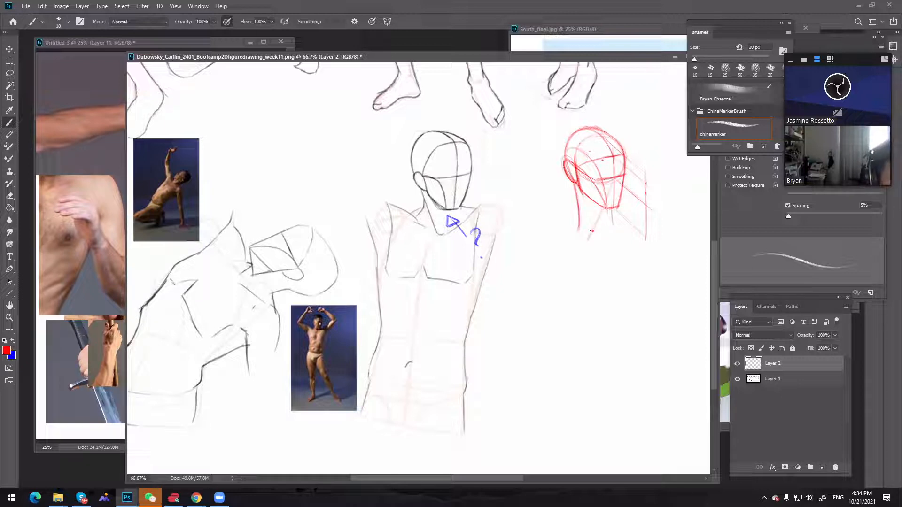
{"action": "mouse_move", "coordinate": [587, 231]}
{"action": "left_mouse_down"}
{"action": "mouse_move", "coordinate": [598, 231]}
{"action": "mouse_move", "coordinate": [585, 231]}
{"action": "left_mouse_up"}
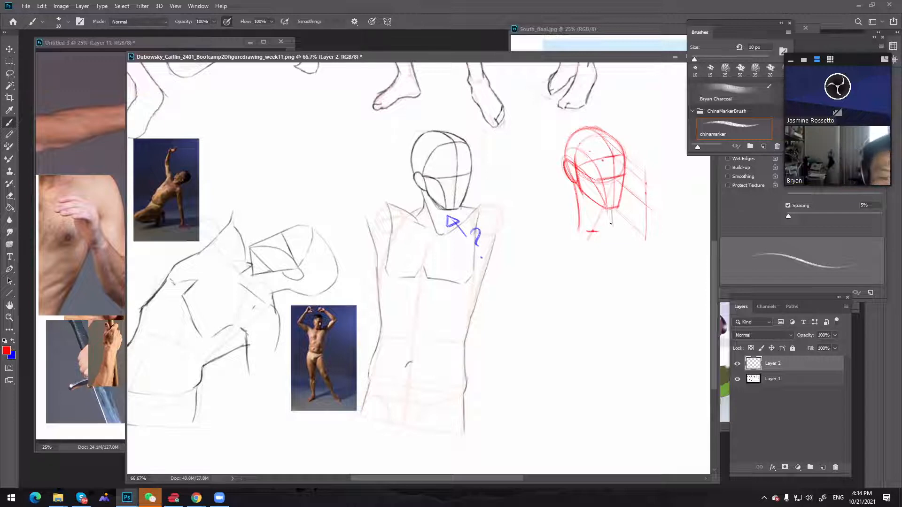
{"action": "left_click_drag", "start_coordinate": [612, 219], "coordinate": [595, 231]}
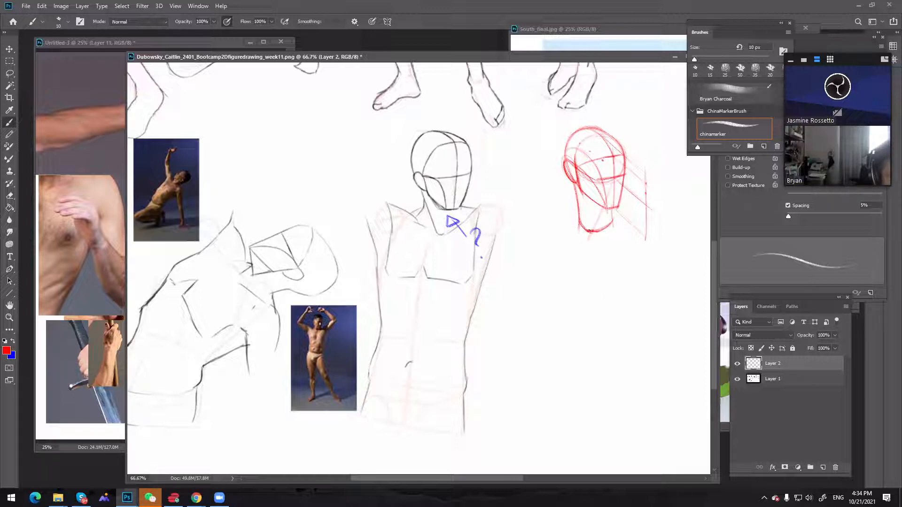
Draw a shoulder line across the base of the red neck and slope the trapezius down to it on both sides
{"action": "left_click_drag", "start_coordinate": [548, 226], "coordinate": [644, 224]}
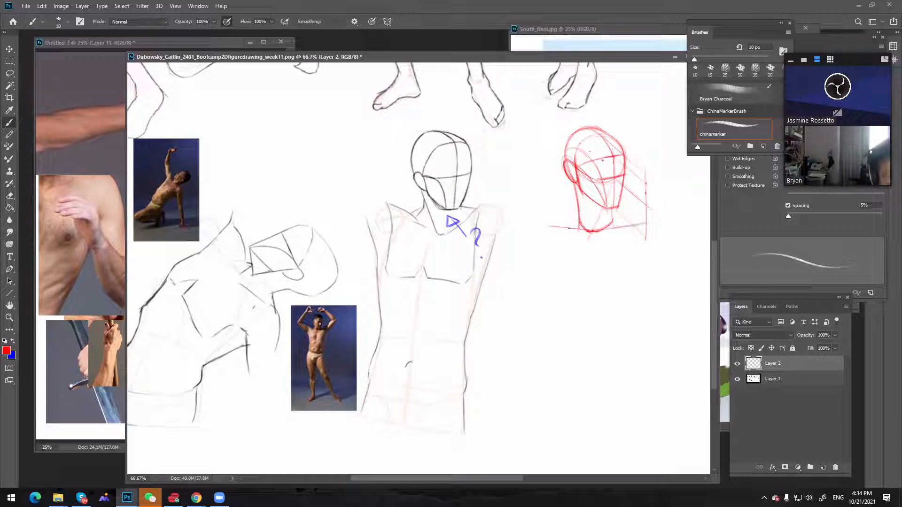
{"action": "left_click_drag", "start_coordinate": [568, 228], "coordinate": [644, 224]}
{"action": "left_click_drag", "start_coordinate": [540, 225], "coordinate": [582, 230]}
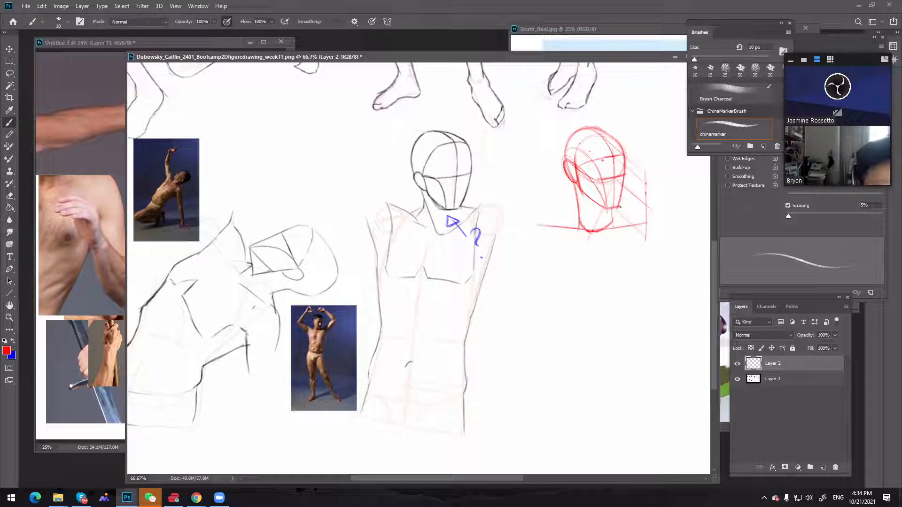
{"action": "mouse_move", "coordinate": [619, 211]}
{"action": "left_mouse_down"}
{"action": "mouse_move", "coordinate": [653, 224]}
{"action": "mouse_move", "coordinate": [629, 216]}
{"action": "left_mouse_up"}
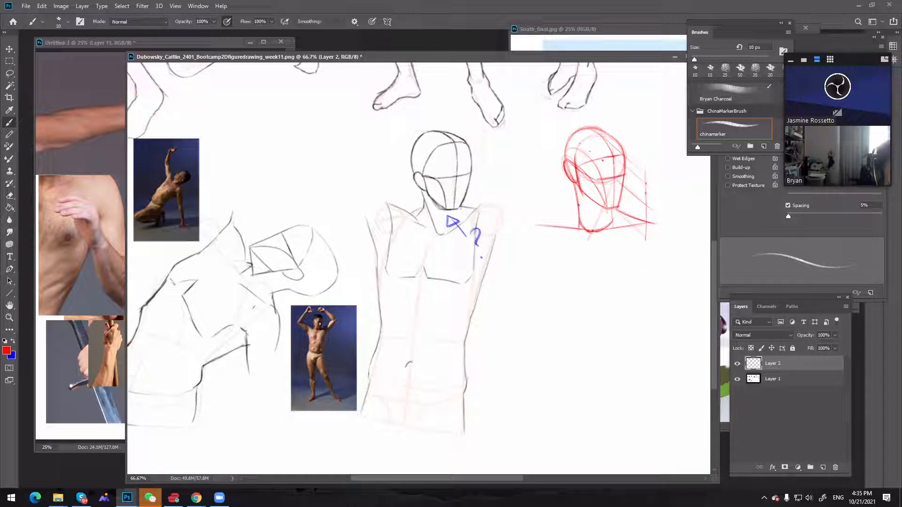
{"action": "mouse_move", "coordinate": [578, 205]}
{"action": "left_mouse_down"}
{"action": "mouse_move", "coordinate": [530, 230]}
{"action": "mouse_move", "coordinate": [542, 226]}
{"action": "left_mouse_up"}
{"action": "key", "text": "ctrl+z"}
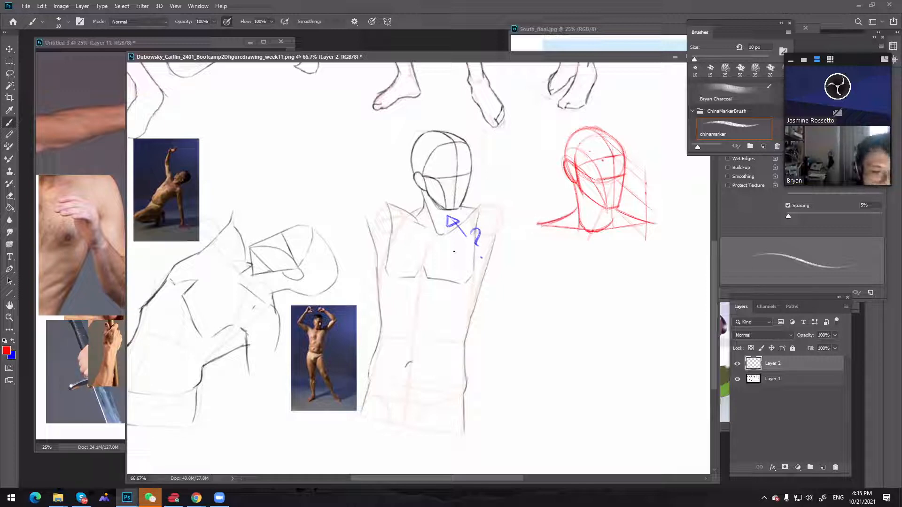
{"action": "key", "text": "ctrl+z"}
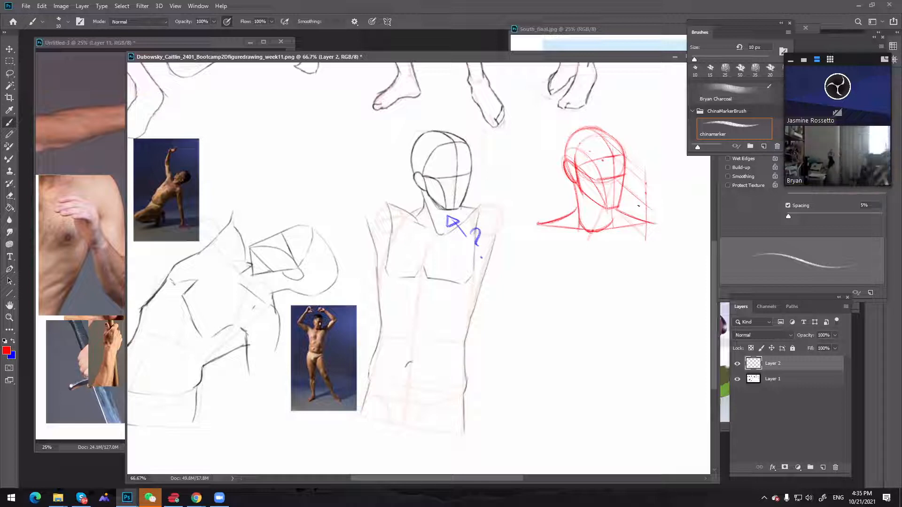
Lasso the red neck base and shoulders, nudge them up slightly to shorten the neck, and clear the selection
{"action": "key", "text": "l"}
{"action": "mouse_move", "coordinate": [616, 216]}
{"action": "left_mouse_down"}
{"action": "mouse_move", "coordinate": [550, 273]}
{"action": "mouse_move", "coordinate": [661, 203]}
{"action": "left_mouse_up"}
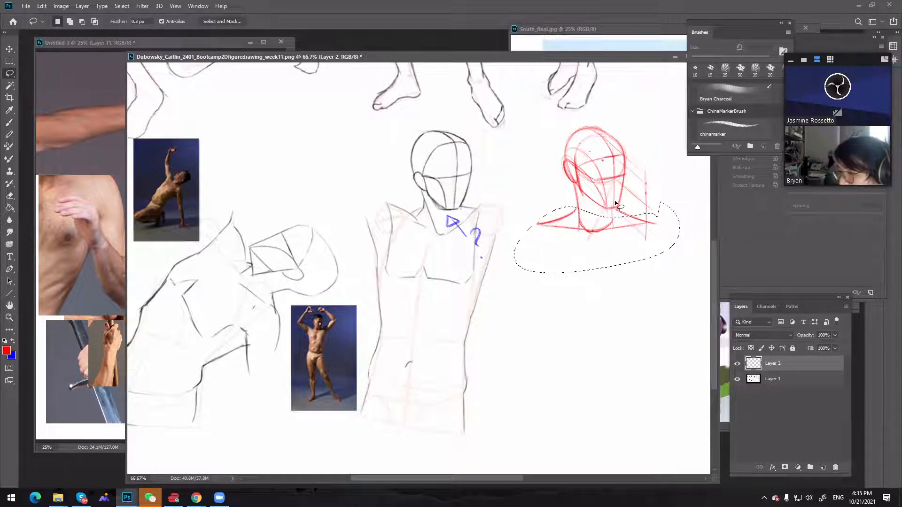
{"action": "key", "text": "v"}
{"action": "key", "text": "Up"}
{"action": "key", "text": "Up"}
{"action": "key", "text": "Up"}
{"action": "key", "text": "Up"}
{"action": "key", "text": "Up"}
{"action": "key", "text": "Up"}
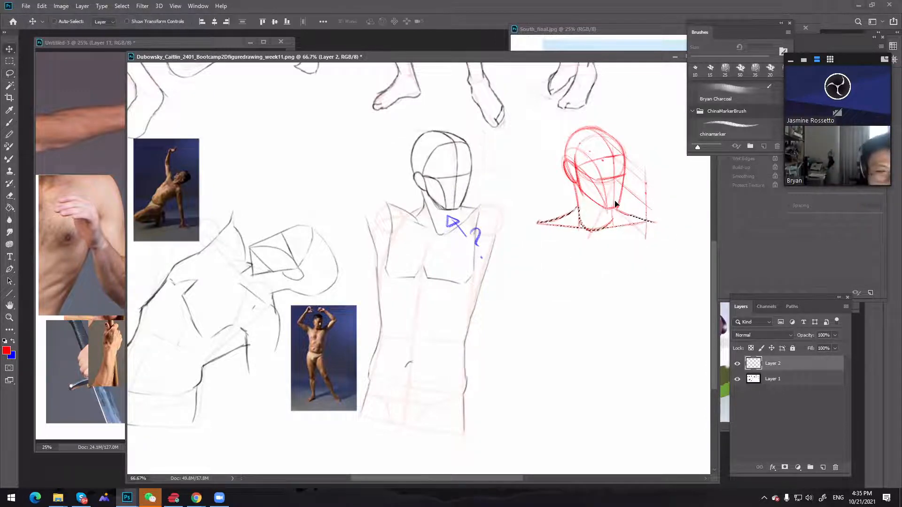
{"action": "key", "text": "ctrl+d"}
Erase the far trapezius slope with a 10 px eraser and redraw both trapezius slopes with the 10 px red brush
{"action": "key", "text": "e"}
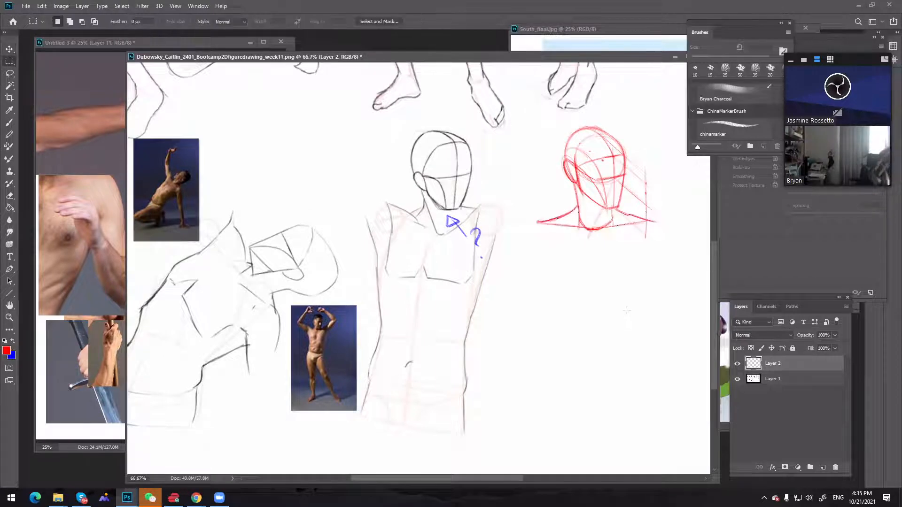
{"action": "key", "text": "bracketleft"}
{"action": "key", "text": "bracketleft"}
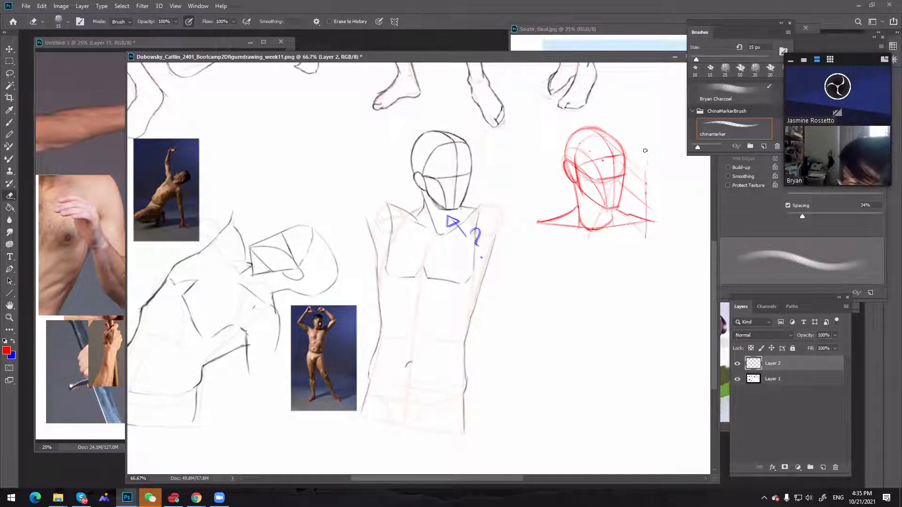
{"action": "key", "text": "bracketleft"}
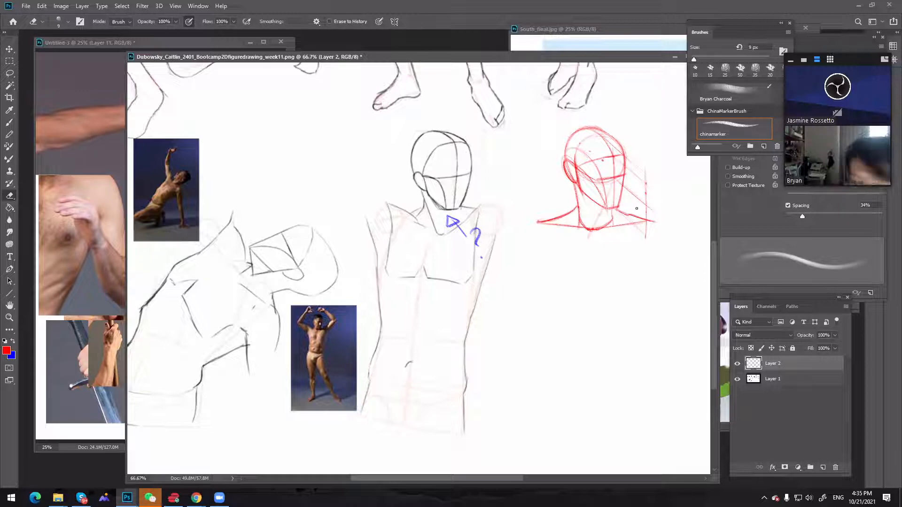
{"action": "key", "text": "bracketright"}
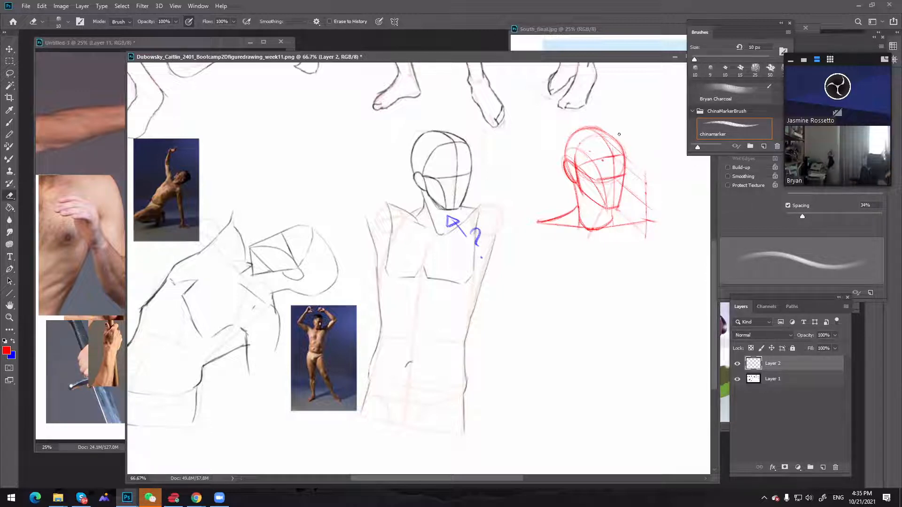
{"action": "key", "text": "b"}
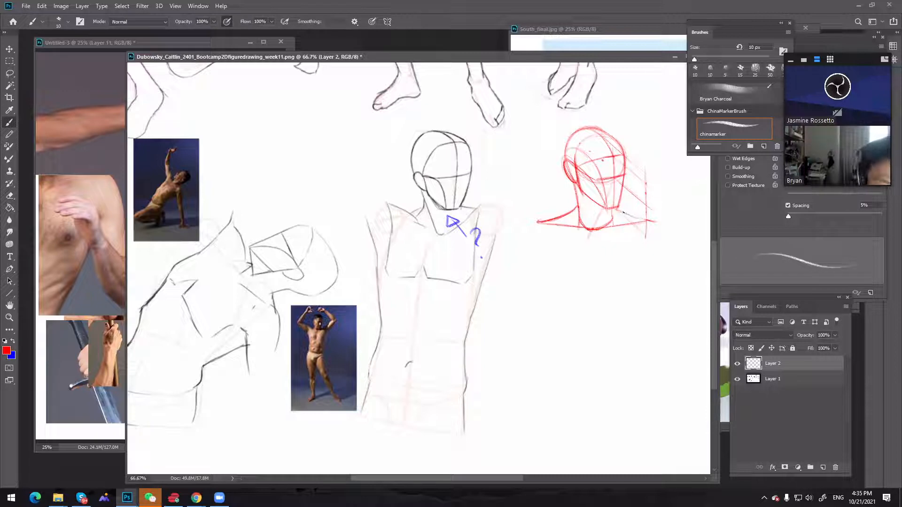
{"action": "left_click_drag", "start_coordinate": [616, 209], "coordinate": [656, 222]}
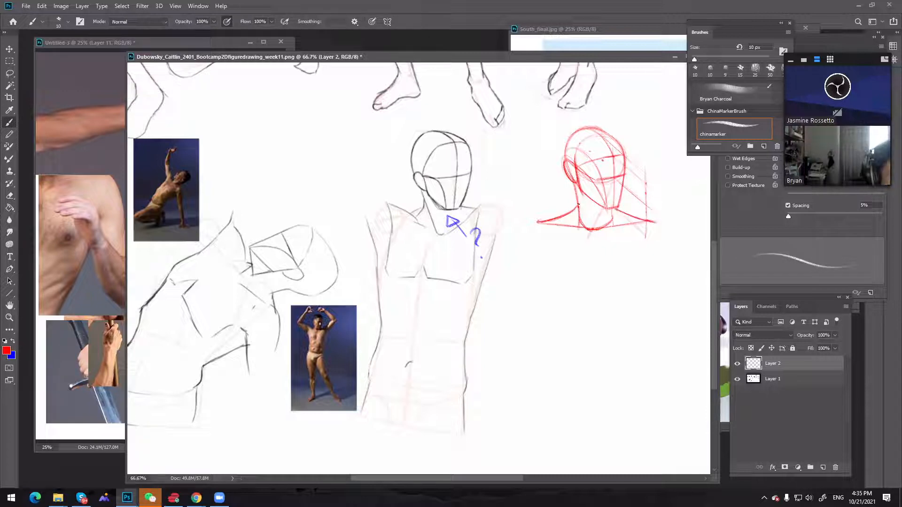
{"action": "left_click_drag", "start_coordinate": [578, 207], "coordinate": [539, 221]}
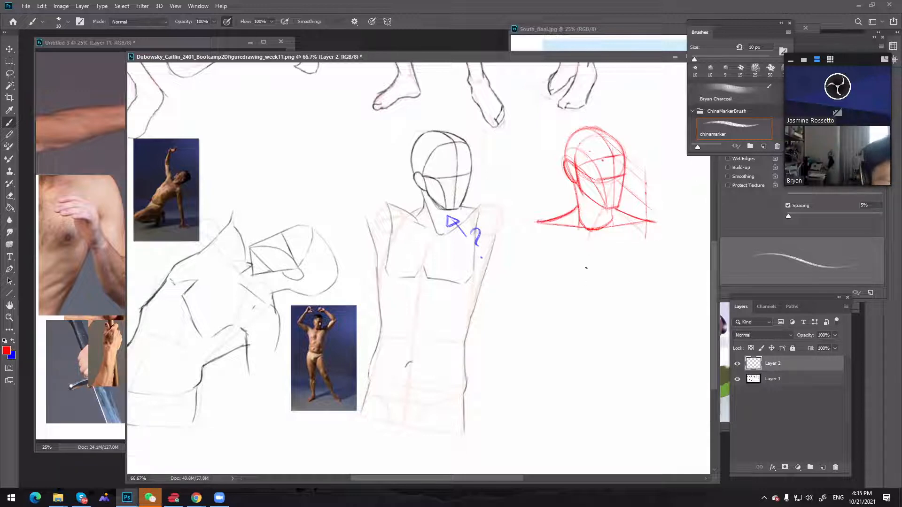
Draw a slightly slanted red torso centre line down from the pit of the neck, with two short division marks
{"action": "left_click_drag", "start_coordinate": [583, 283], "coordinate": [579, 337]}
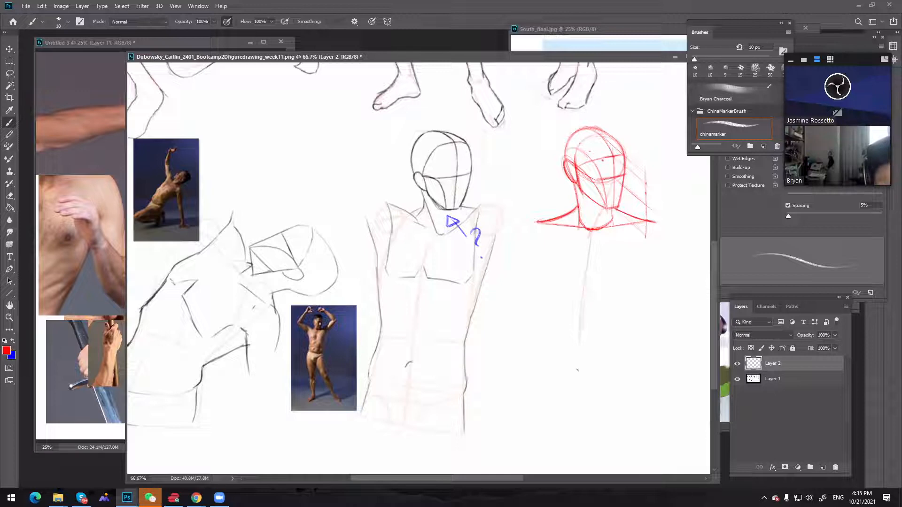
{"action": "left_click_drag", "start_coordinate": [577, 370], "coordinate": [574, 418]}
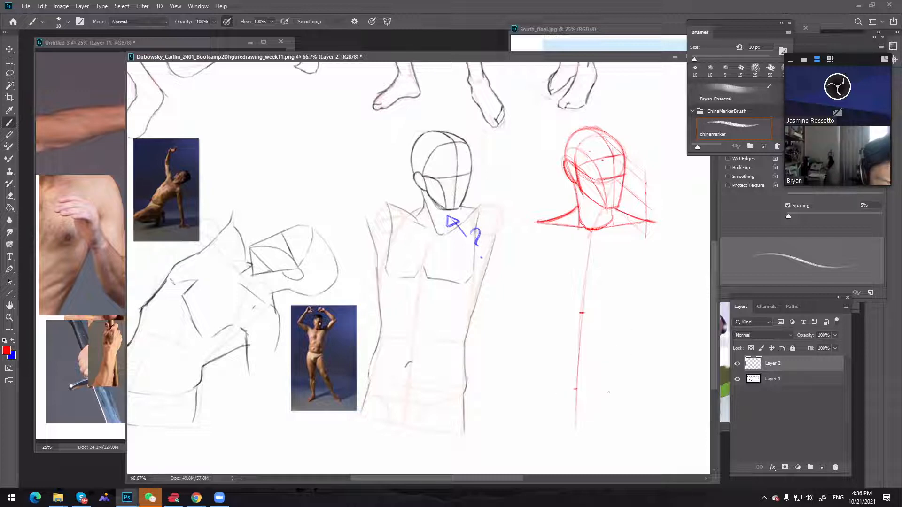
Draw a red hip line across the lower centre line and connect it to the shoulders with both torso sides, narrowing at the waist
{"action": "left_click_drag", "start_coordinate": [544, 385], "coordinate": [639, 389]}
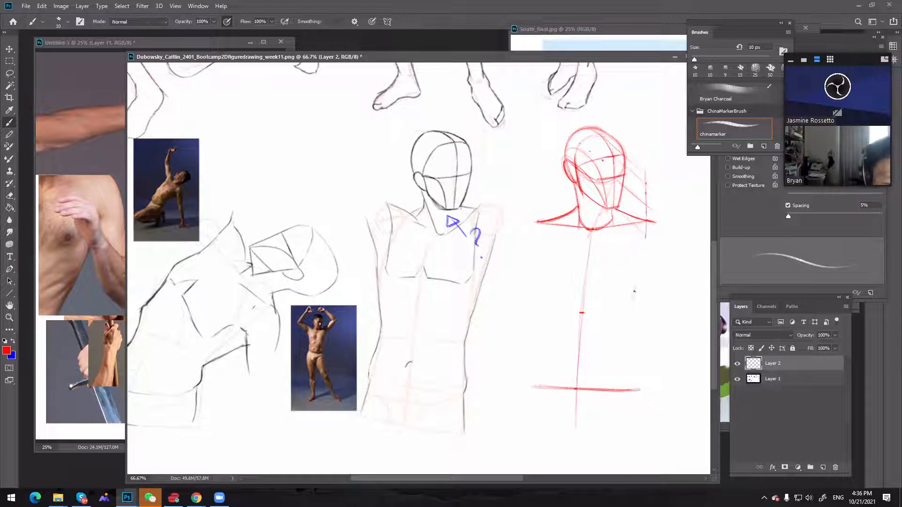
{"action": "left_click_drag", "start_coordinate": [634, 291], "coordinate": [652, 229]}
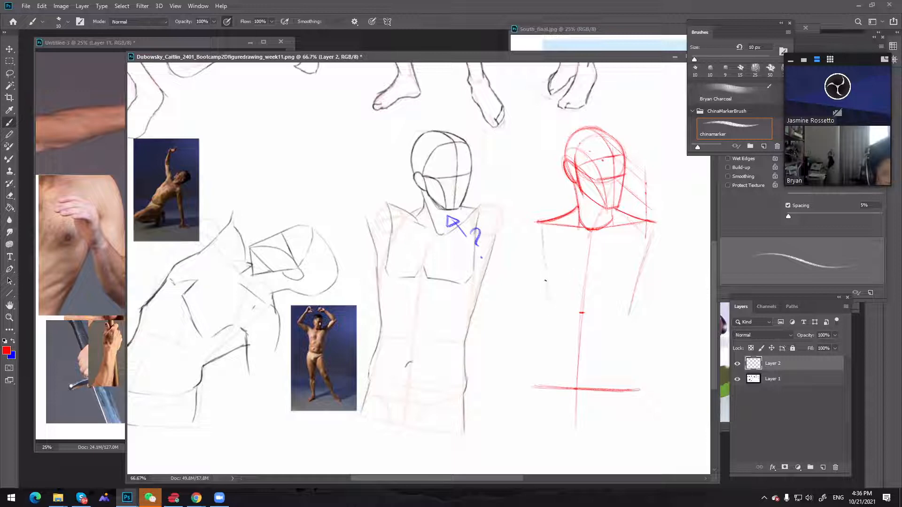
{"action": "left_click_drag", "start_coordinate": [541, 225], "coordinate": [546, 312]}
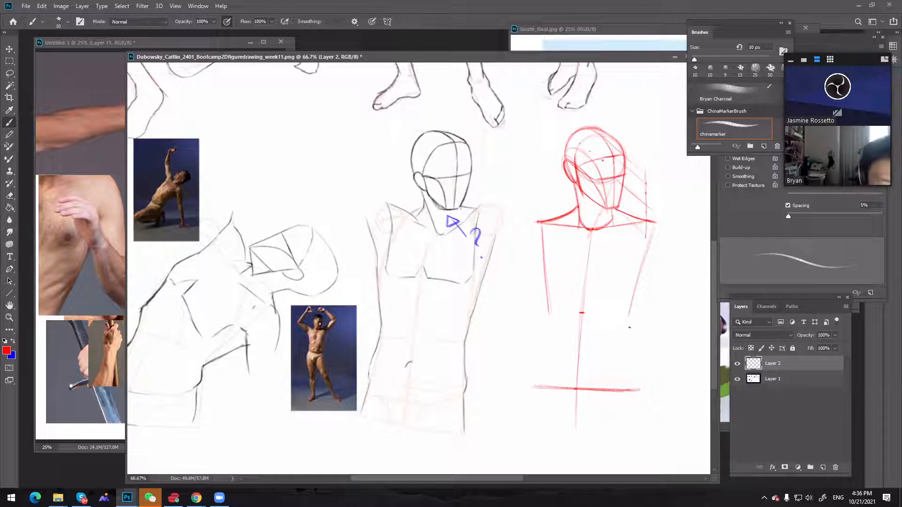
{"action": "left_click_drag", "start_coordinate": [628, 317], "coordinate": [632, 389]}
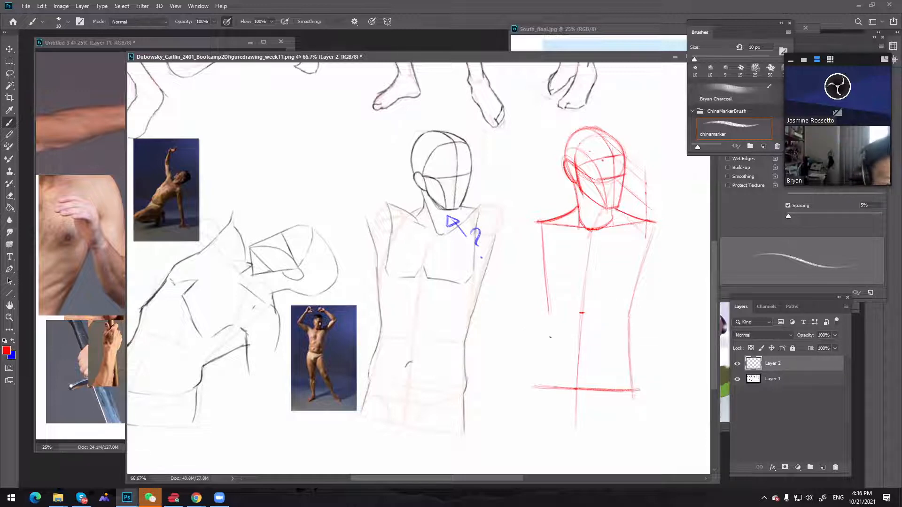
{"action": "left_click_drag", "start_coordinate": [546, 340], "coordinate": [541, 387]}
{"action": "left_click_drag", "start_coordinate": [548, 315], "coordinate": [540, 400]}
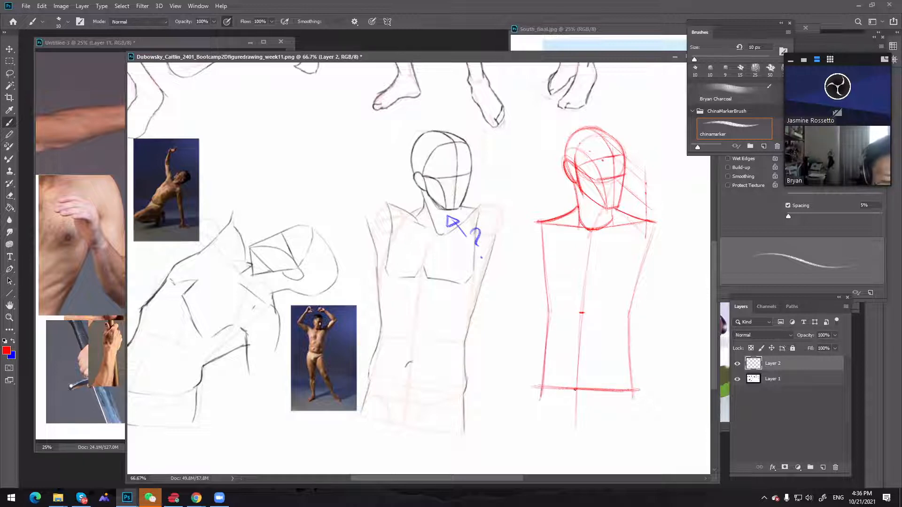
Redraw the red hip line slightly lower and erase the old line's overhanging ends with a 25 px eraser
{"action": "left_click_drag", "start_coordinate": [616, 393], "coordinate": [632, 394]}
{"action": "left_click_drag", "start_coordinate": [542, 392], "coordinate": [633, 395]}
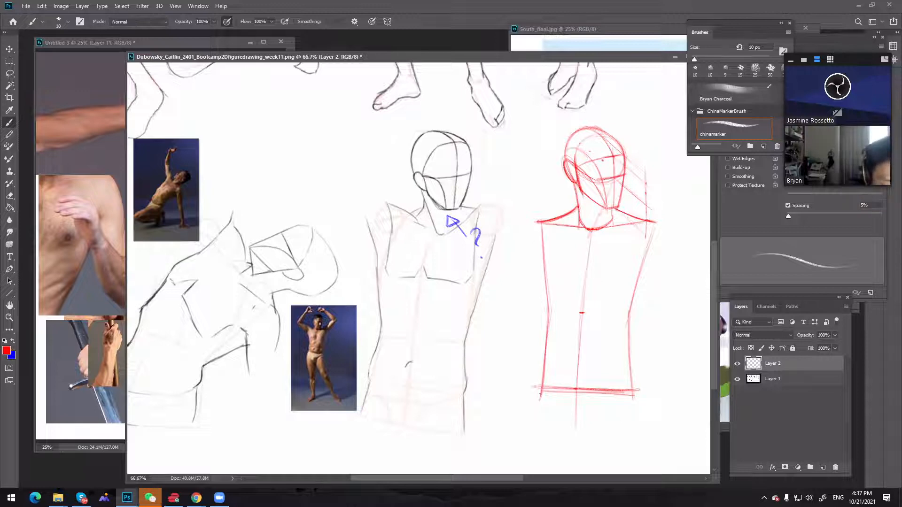
{"action": "left_click_drag", "start_coordinate": [537, 391], "coordinate": [640, 395]}
{"action": "key", "text": "bracketright"}
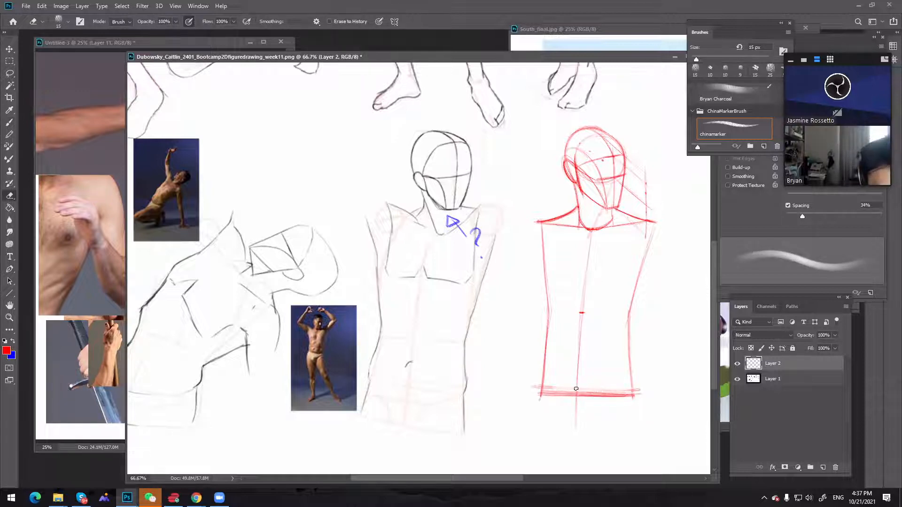
{"action": "key", "text": "bracketright"}
{"action": "key", "text": "bracketright"}
{"action": "left_click_drag", "start_coordinate": [643, 385], "coordinate": [639, 405]}
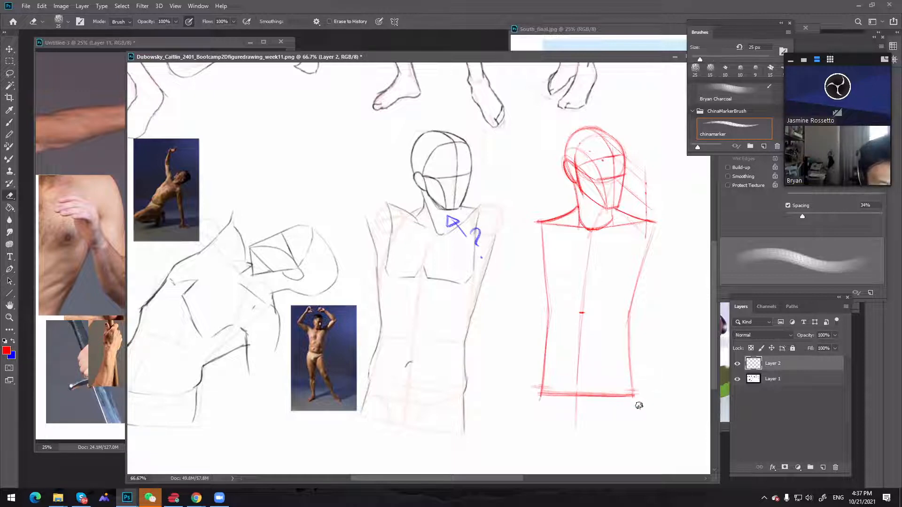
{"action": "mouse_move", "coordinate": [537, 383]}
{"action": "left_mouse_down"}
{"action": "mouse_move", "coordinate": [535, 398]}
{"action": "mouse_move", "coordinate": [542, 376]}
{"action": "left_mouse_up"}
Darken the red torso centre line with the 10 px brush and draw a small arrow pointing at the red head
{"action": "key", "text": "b"}
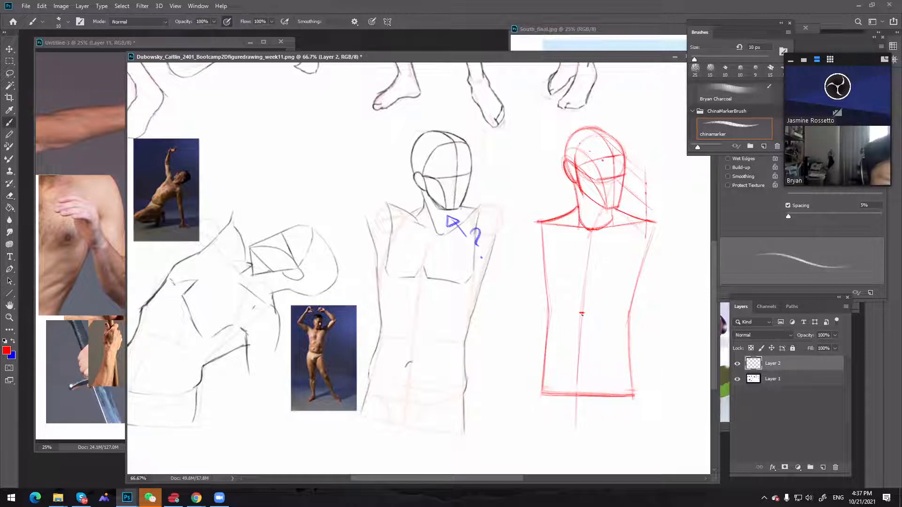
{"action": "left_click_drag", "start_coordinate": [582, 316], "coordinate": [576, 399]}
{"action": "left_click_drag", "start_coordinate": [581, 331], "coordinate": [576, 408]}
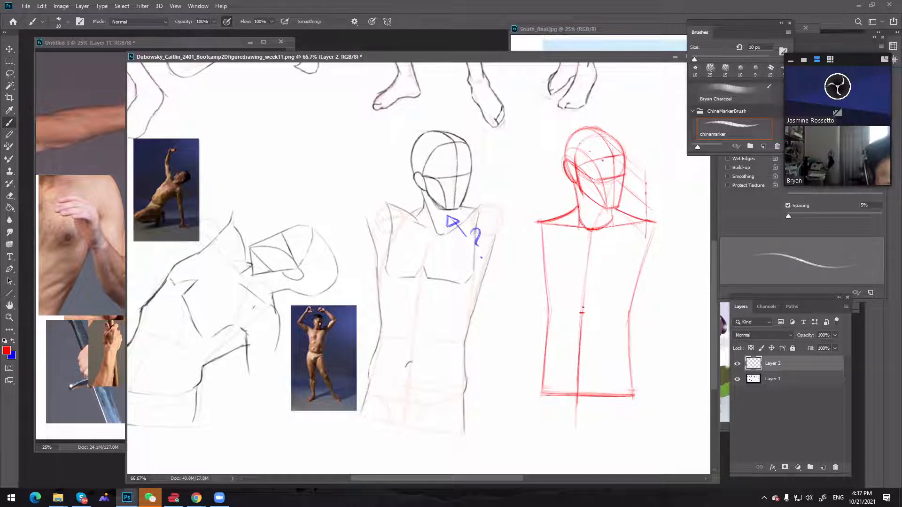
{"action": "mouse_move", "coordinate": [590, 240]}
{"action": "left_mouse_down"}
{"action": "mouse_move", "coordinate": [583, 297]}
{"action": "mouse_move", "coordinate": [587, 259]}
{"action": "left_mouse_up"}
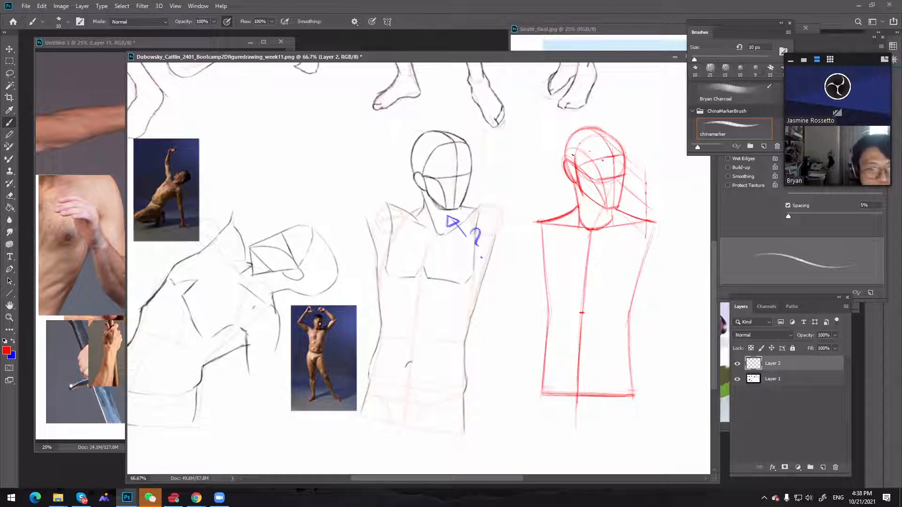
{"action": "mouse_move", "coordinate": [654, 106]}
{"action": "left_mouse_down"}
{"action": "mouse_move", "coordinate": [640, 123]}
{"action": "mouse_move", "coordinate": [645, 140]}
{"action": "left_mouse_up"}
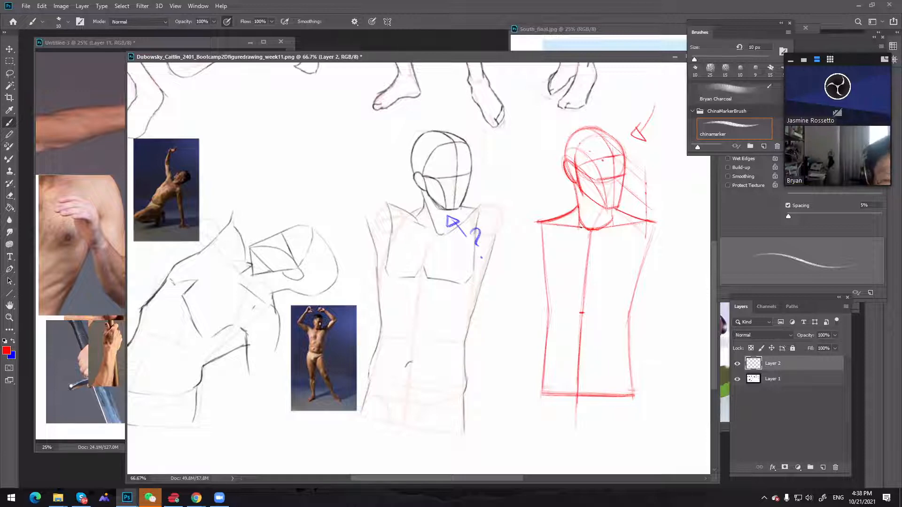
Draw the curved rib cage sides inside the red torso and close them with a line across the waist mark
{"action": "left_click_drag", "start_coordinate": [569, 233], "coordinate": [550, 283]}
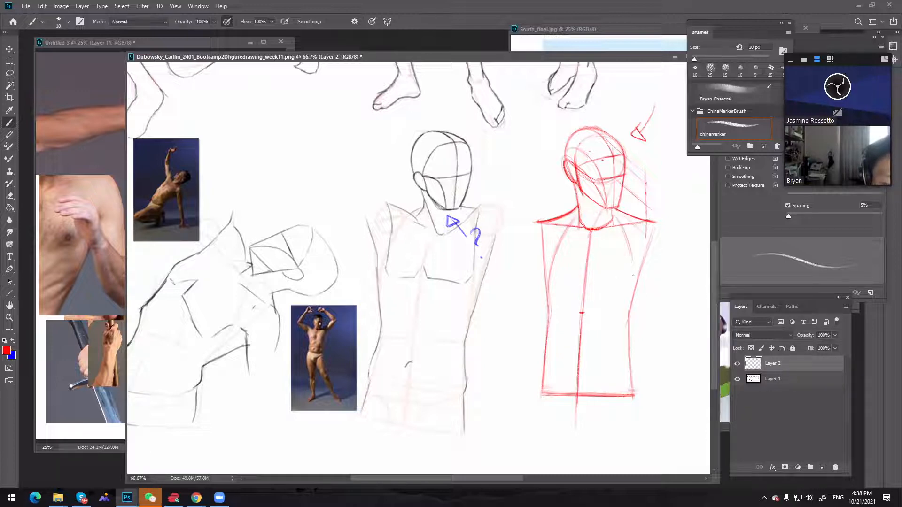
{"action": "key", "text": "ctrl"}
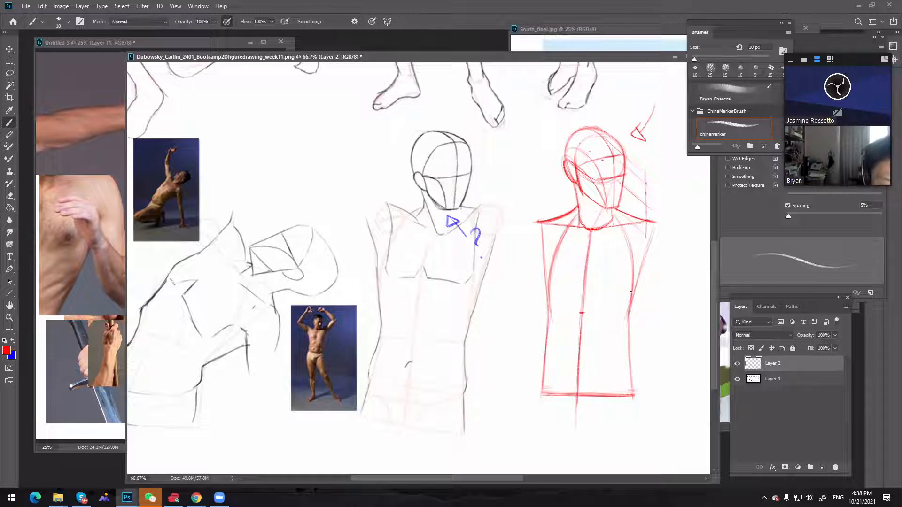
{"action": "left_click_drag", "start_coordinate": [624, 321], "coordinate": [629, 289]}
{"action": "left_click_drag", "start_coordinate": [578, 317], "coordinate": [624, 318]}
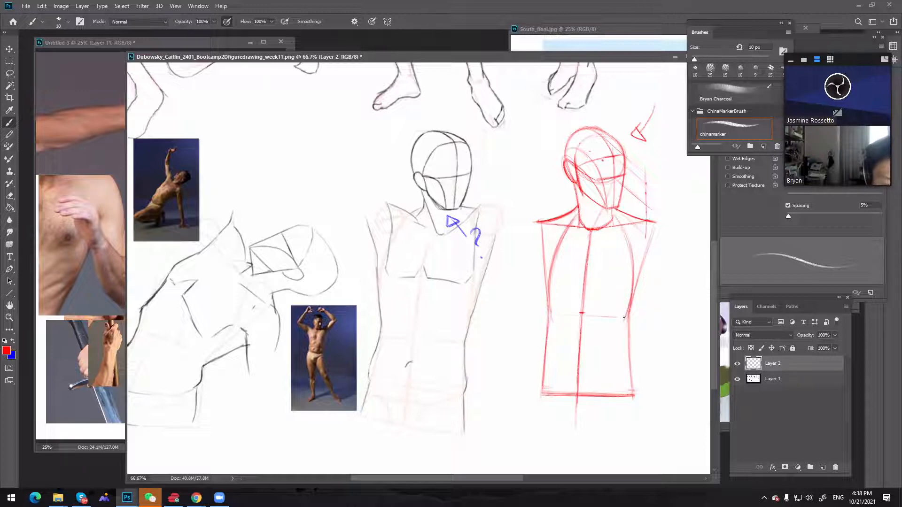
{"action": "left_click_drag", "start_coordinate": [558, 317], "coordinate": [625, 320]}
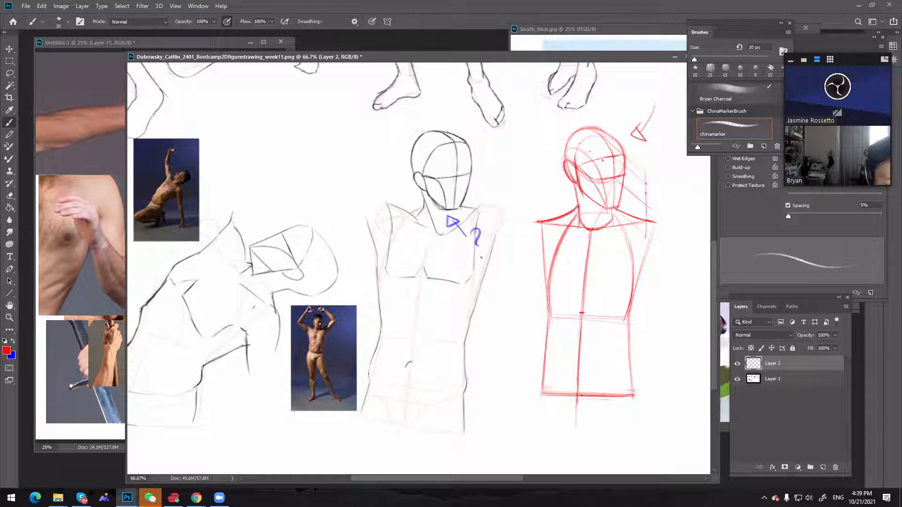
Draw a new hip line slightly below the current one and erase the old hip line
{"action": "mouse_move", "coordinate": [558, 399]}
{"action": "left_mouse_down"}
{"action": "mouse_move", "coordinate": [628, 397]}
{"action": "mouse_move", "coordinate": [561, 400]}
{"action": "mouse_move", "coordinate": [632, 401]}
{"action": "mouse_move", "coordinate": [562, 400]}
{"action": "mouse_move", "coordinate": [626, 343]}
{"action": "mouse_move", "coordinate": [609, 392]}
{"action": "mouse_move", "coordinate": [591, 390]}
{"action": "mouse_move", "coordinate": [642, 394]}
{"action": "mouse_move", "coordinate": [540, 393]}
{"action": "mouse_move", "coordinate": [587, 393]}
{"action": "left_mouse_up"}
{"action": "key", "text": "e"}
{"action": "key", "text": "bracketleft"}
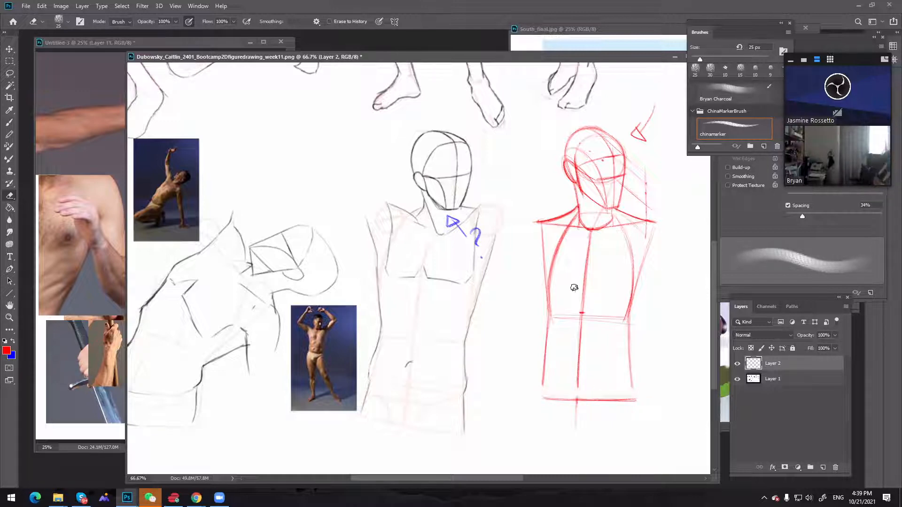
Extend the red torso sides and centre line through the new hip line and draw a line across the middle of the abdomen
{"action": "key", "text": "b"}
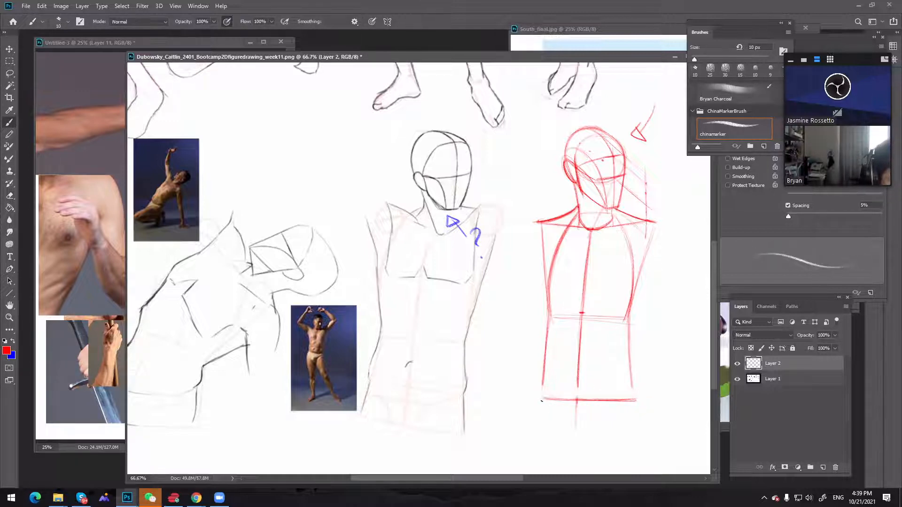
{"action": "left_click_drag", "start_coordinate": [540, 404], "coordinate": [543, 370]}
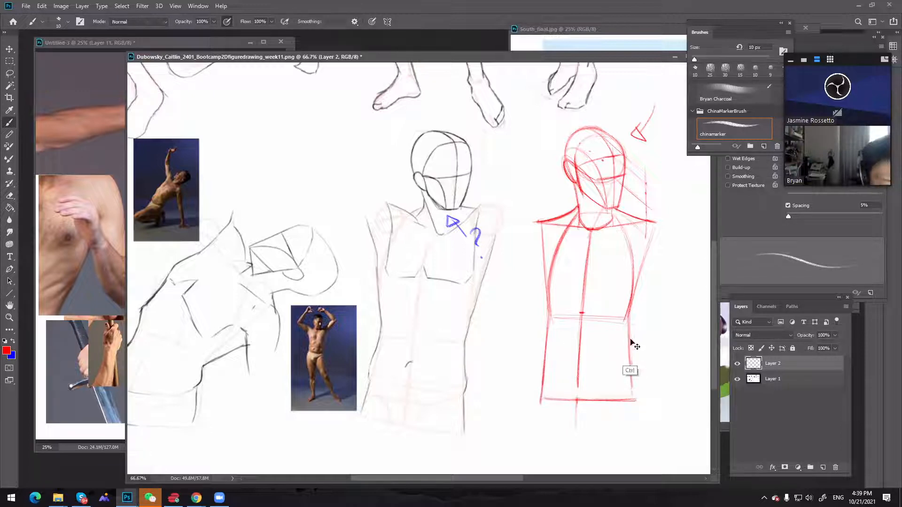
{"action": "left_click_drag", "start_coordinate": [630, 351], "coordinate": [634, 404]}
{"action": "mouse_move", "coordinate": [577, 405]}
{"action": "left_mouse_down"}
{"action": "mouse_move", "coordinate": [578, 388]}
{"action": "mouse_move", "coordinate": [576, 417]}
{"action": "left_mouse_up"}
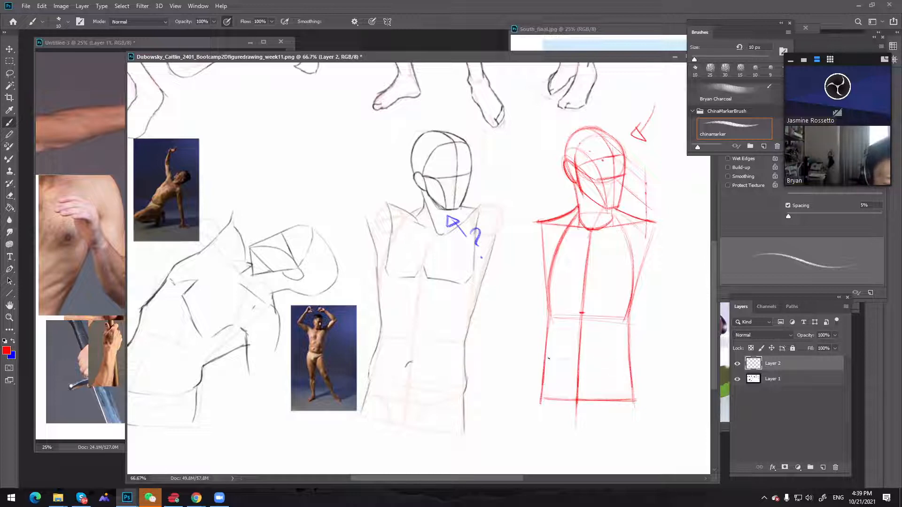
{"action": "left_click_drag", "start_coordinate": [555, 359], "coordinate": [624, 361]}
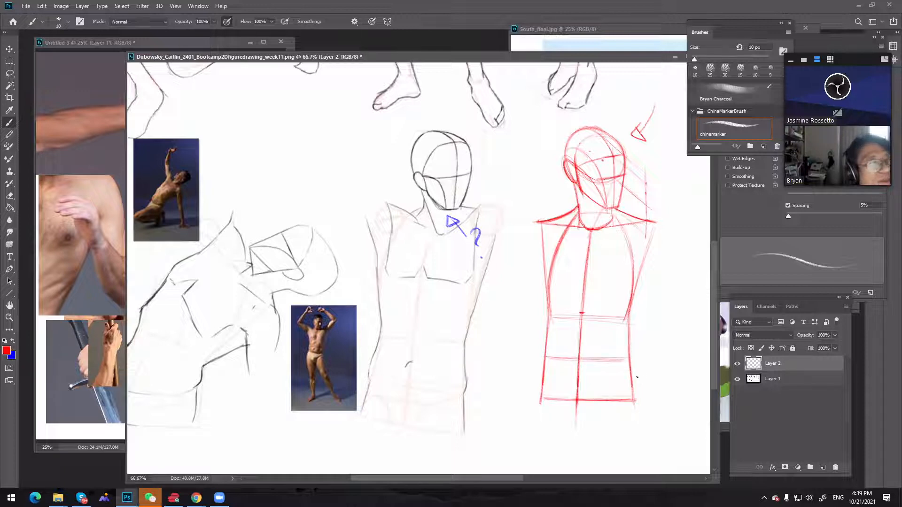
Save the critique as a layered Photoshop file with "_crit" appended to the file name and Maximize Compatibility on
{"action": "key", "text": "ctrl+alt+space"}
{"action": "left_click", "coordinate": [553, 248], "text": "ctrl+alt"}
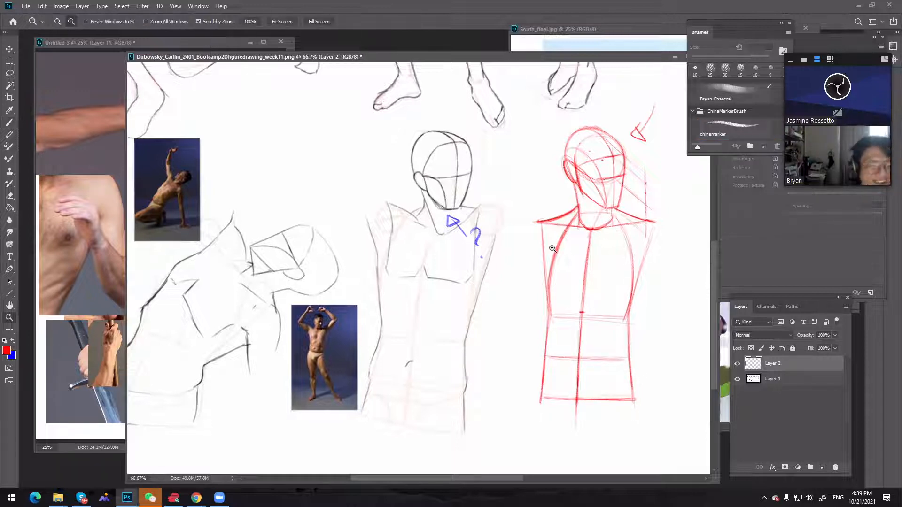
{"action": "key", "text": "ctrl+shift+s"}
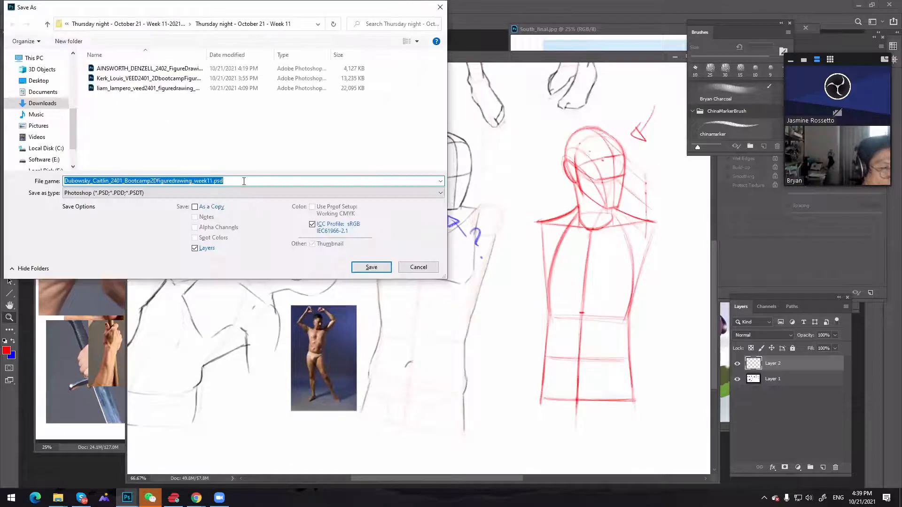
{"action": "left_click", "coordinate": [244, 181]}
{"action": "key", "text": "BackSpace"}
{"action": "key", "text": "BackSpace"}
{"action": "key", "text": "BackSpace"}
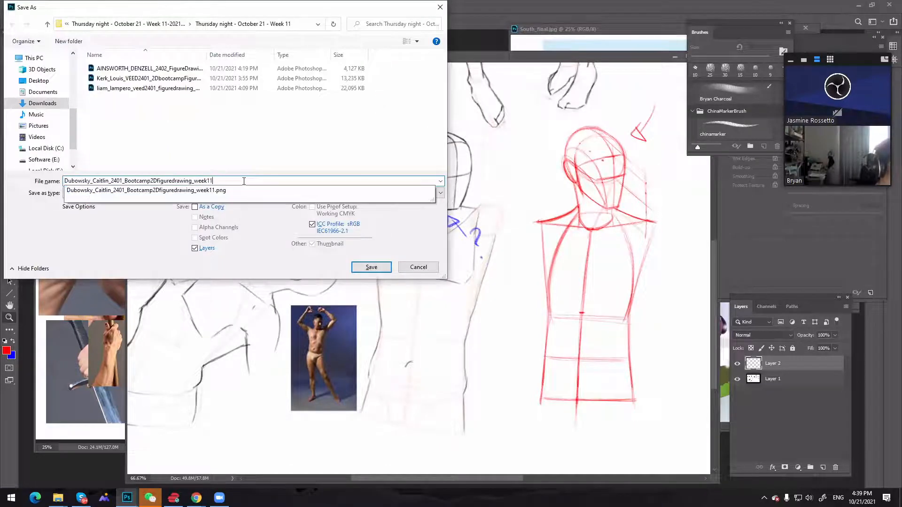
{"action": "type", "text": "_crit"}
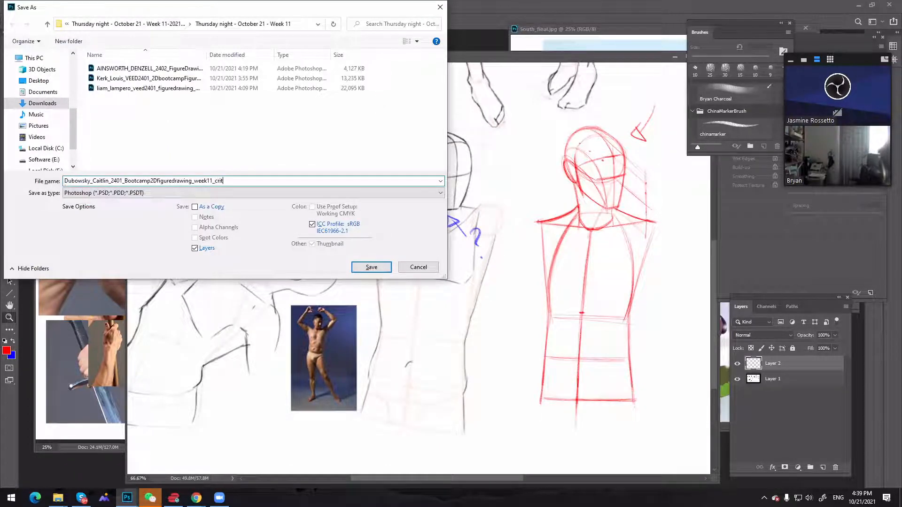
{"action": "key", "text": "Return"}
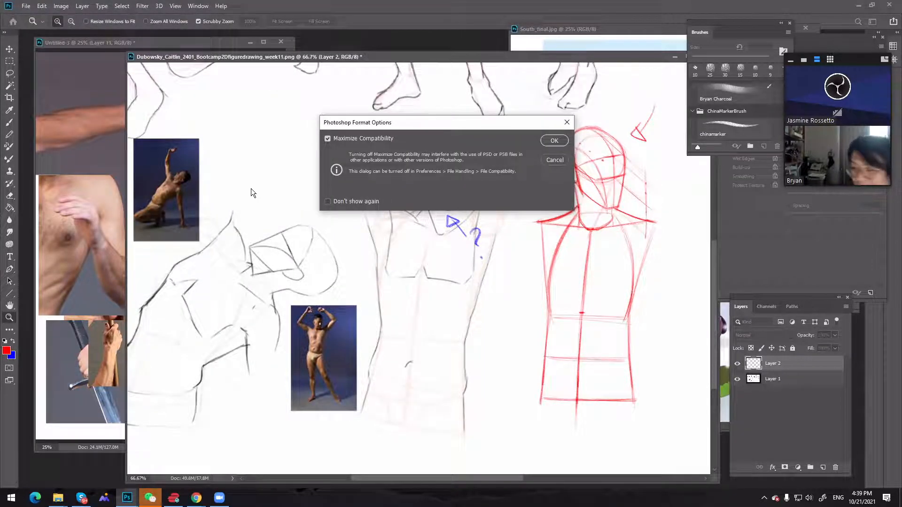
{"action": "left_click", "coordinate": [544, 142]}
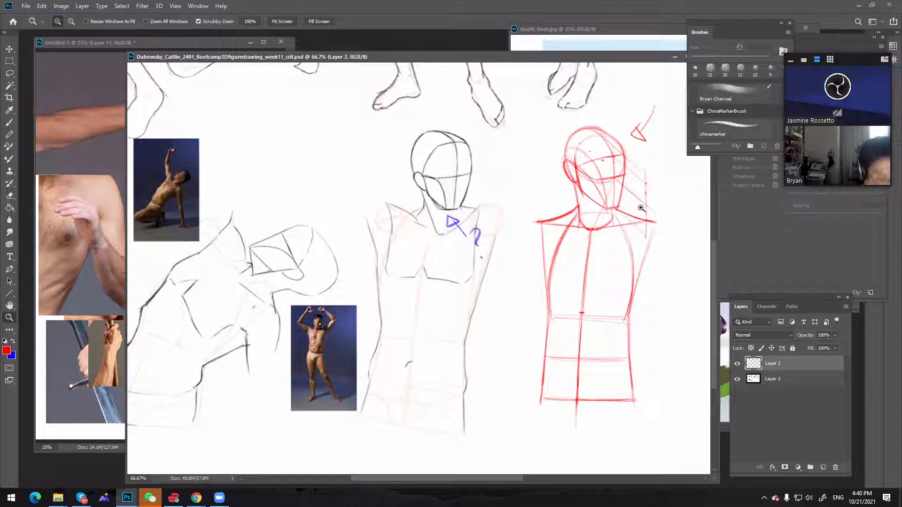
Draw a thick red bar between the two heads and link it with a thin line to a small oval on the student's head
{"action": "key", "text": "b"}
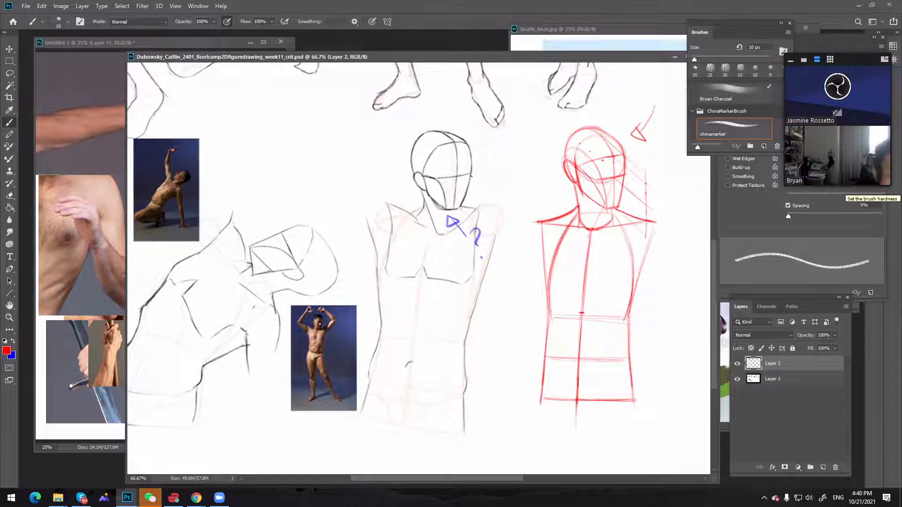
{"action": "left_click", "coordinate": [530, 144]}
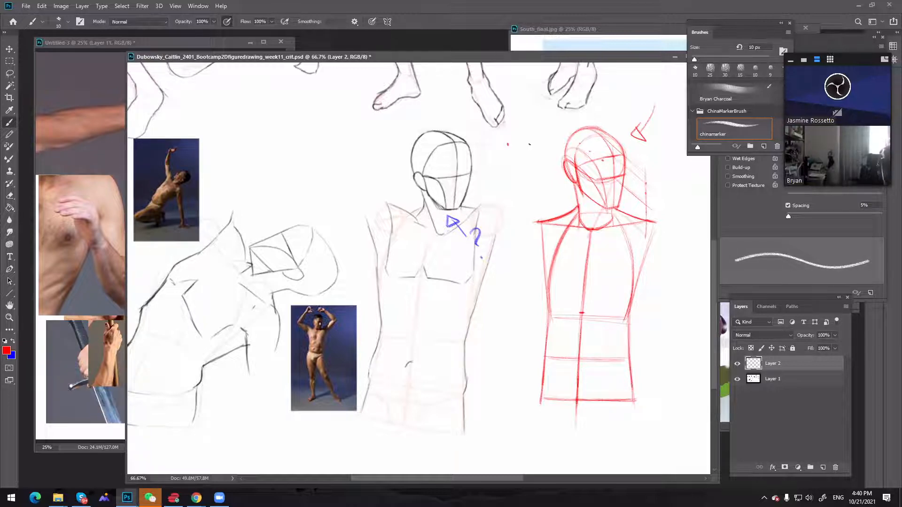
{"action": "left_click_drag", "start_coordinate": [497, 146], "coordinate": [543, 142]}
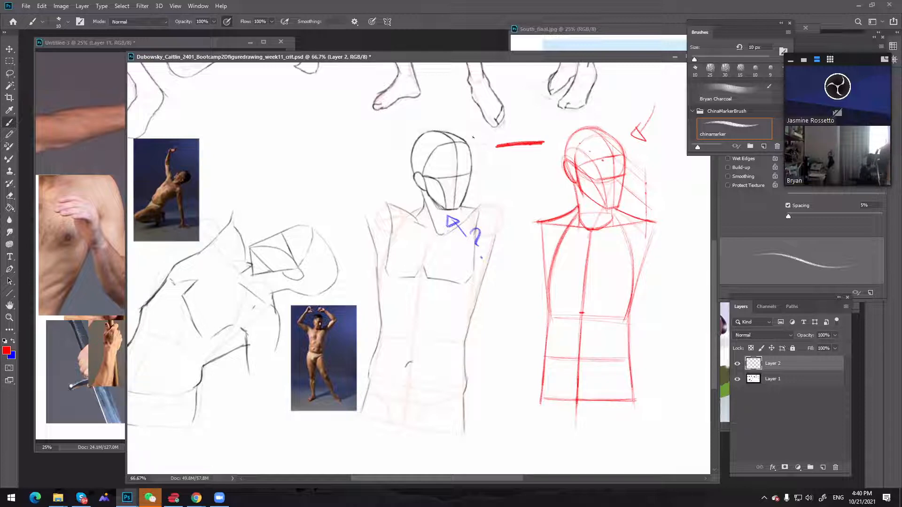
{"action": "mouse_move", "coordinate": [496, 146]}
{"action": "left_mouse_down"}
{"action": "mouse_move", "coordinate": [464, 130]}
{"action": "mouse_move", "coordinate": [469, 141]}
{"action": "mouse_move", "coordinate": [458, 121]}
{"action": "mouse_move", "coordinate": [465, 138]}
{"action": "left_mouse_up"}
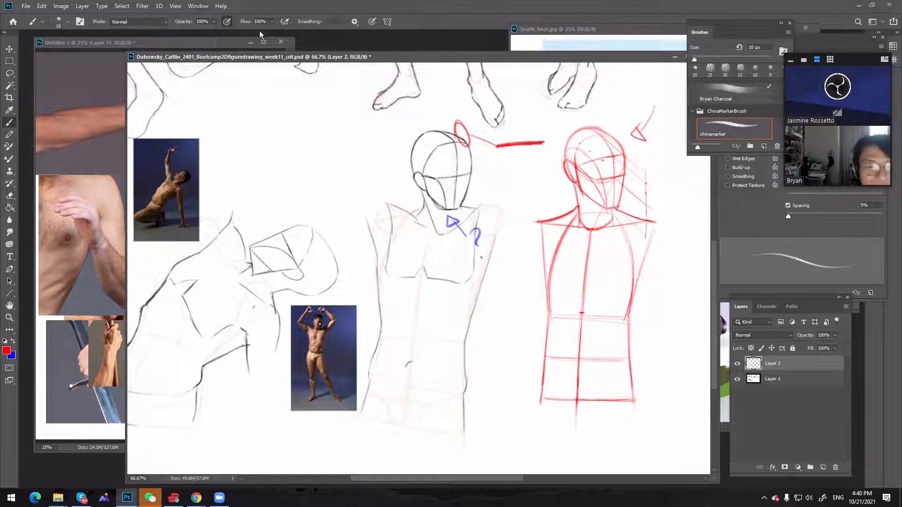
Save a JPEG copy of the head-and-torso critique under the same "_crit" file name in the Week 11 folder
{"action": "key", "text": "ctrl+shift+s"}
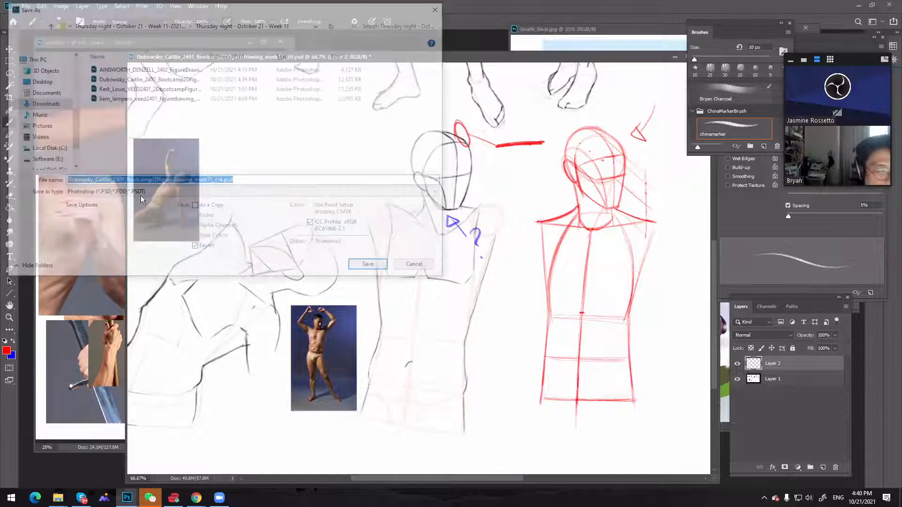
{"action": "left_click", "coordinate": [254, 182]}
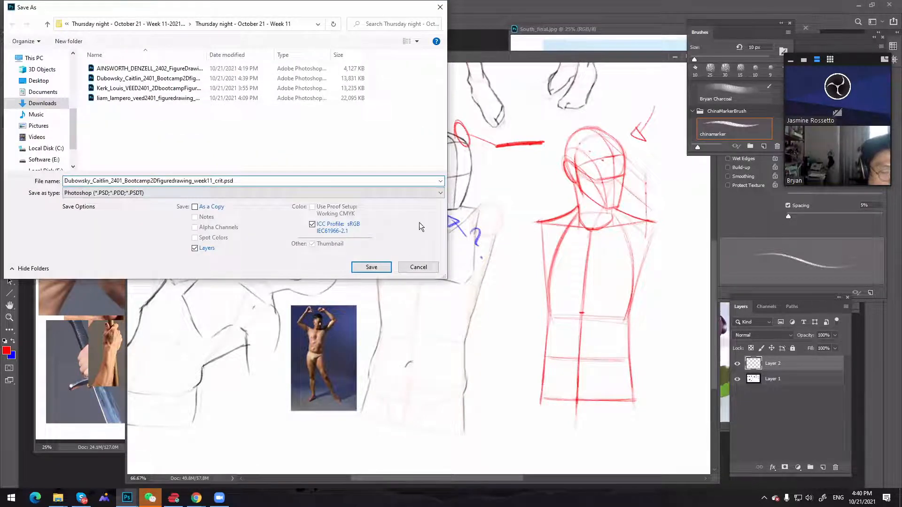
{"action": "left_click", "coordinate": [437, 194]}
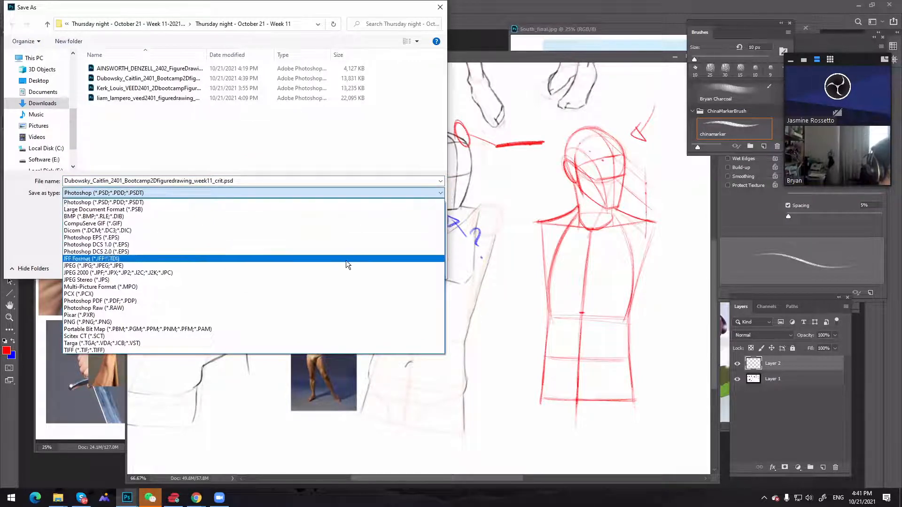
{"action": "left_click", "coordinate": [350, 266]}
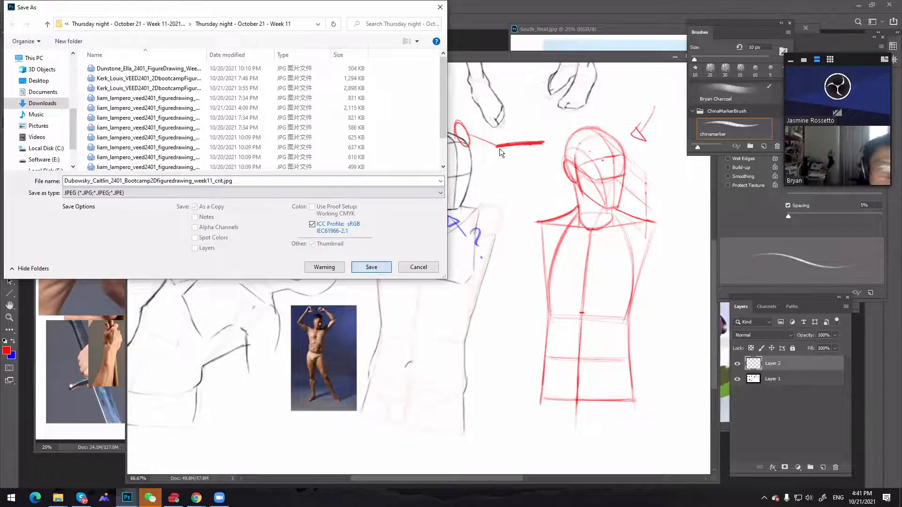
{"action": "left_click", "coordinate": [371, 267]}
{"action": "left_click", "coordinate": [501, 124]}
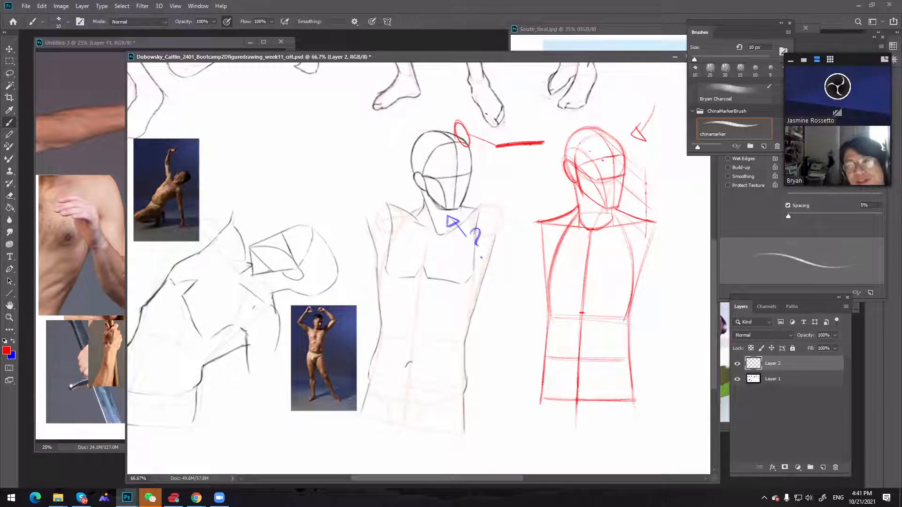
Move the critique document's window clear of the floating panels and close it without saving the changes
{"action": "left_click_drag", "start_coordinate": [613, 54], "coordinate": [475, 97]}
{"action": "left_click", "coordinate": [626, 82]}
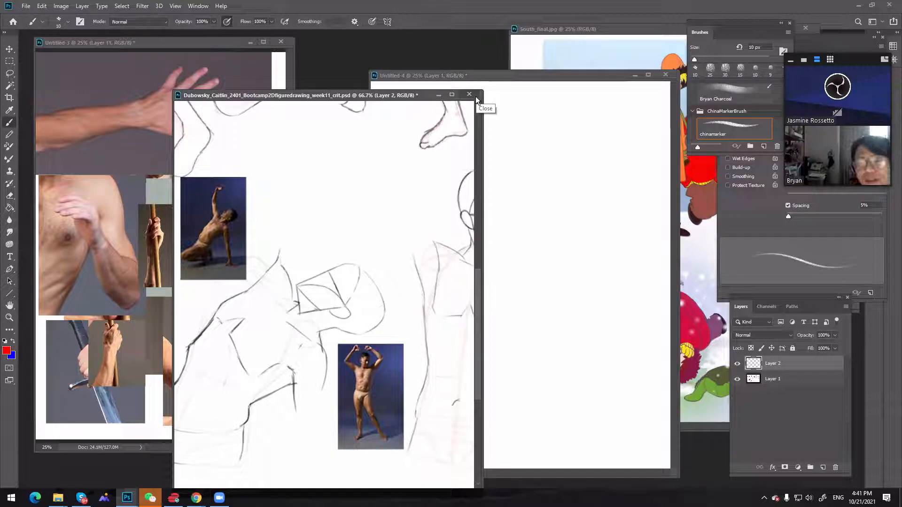
{"action": "left_click", "coordinate": [475, 97]}
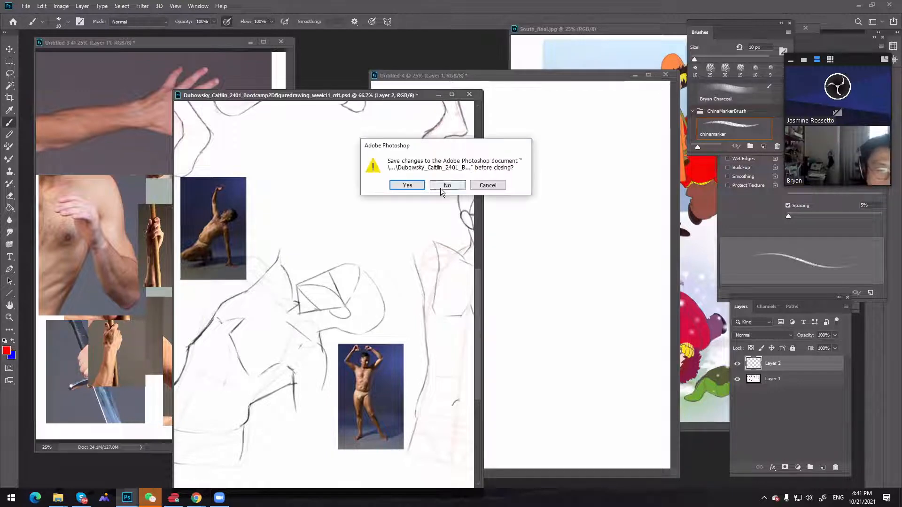
{"action": "left_click", "coordinate": [455, 185]}
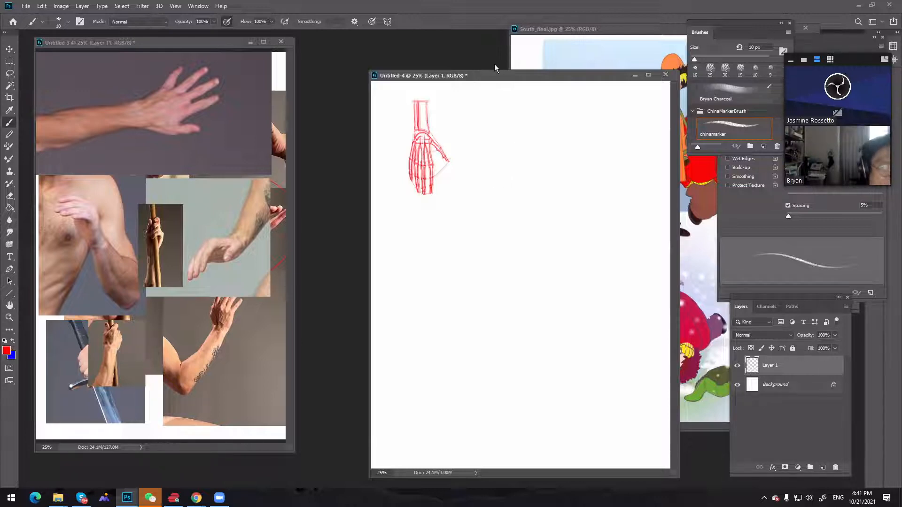
Move the hand-skeleton sketch and South_final.jpg windows closer to the hand photo references, with South_final.jpg in front
{"action": "left_click_drag", "start_coordinate": [487, 76], "coordinate": [406, 67]}
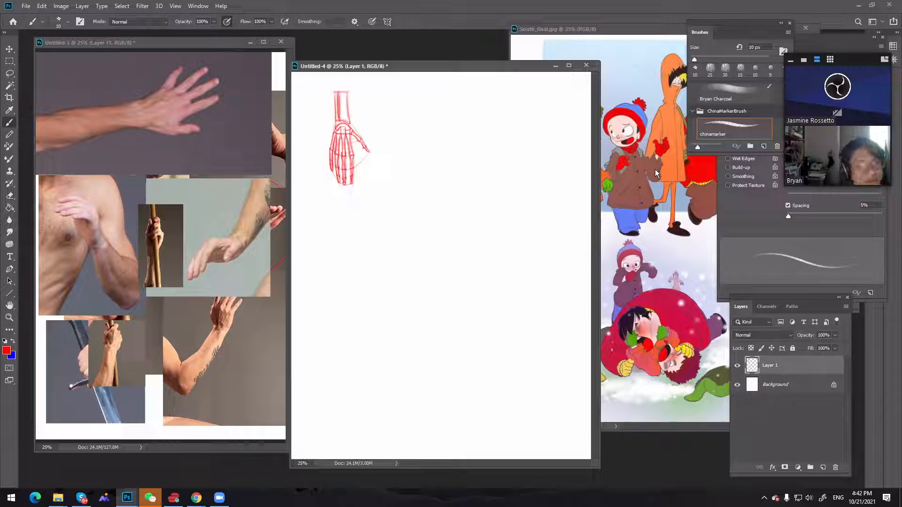
{"action": "left_click_drag", "start_coordinate": [615, 30], "coordinate": [455, 42]}
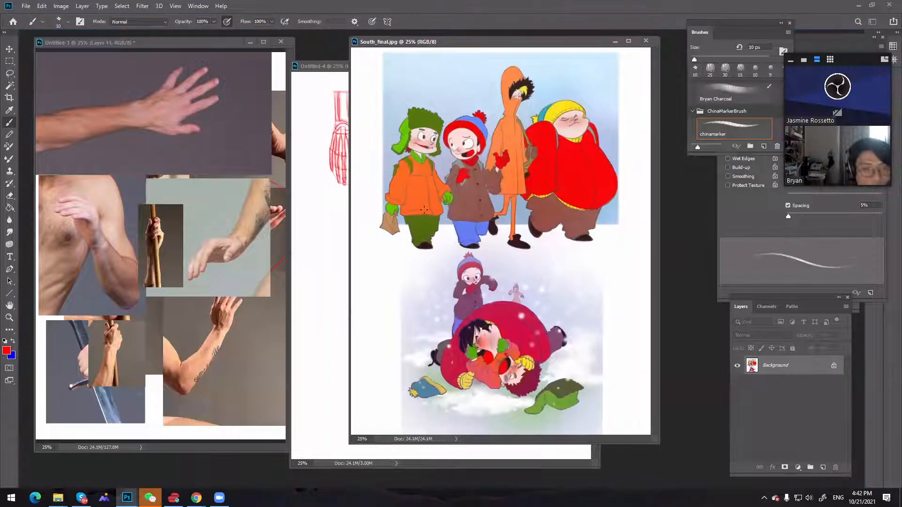
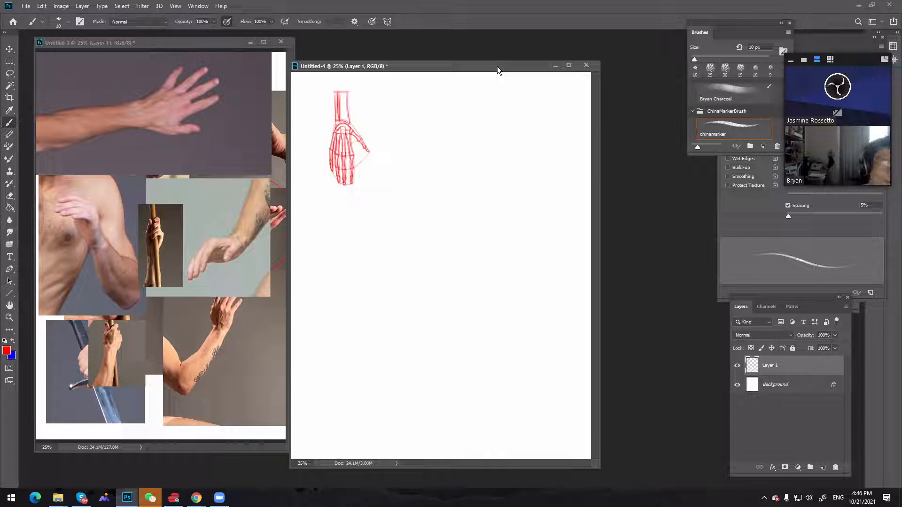
Enlarge the forearm-and-staff photo on Layer 11 of the hand reference sheet down to the lower edge of the neighbouring photos
{"action": "left_click", "coordinate": [199, 237]}
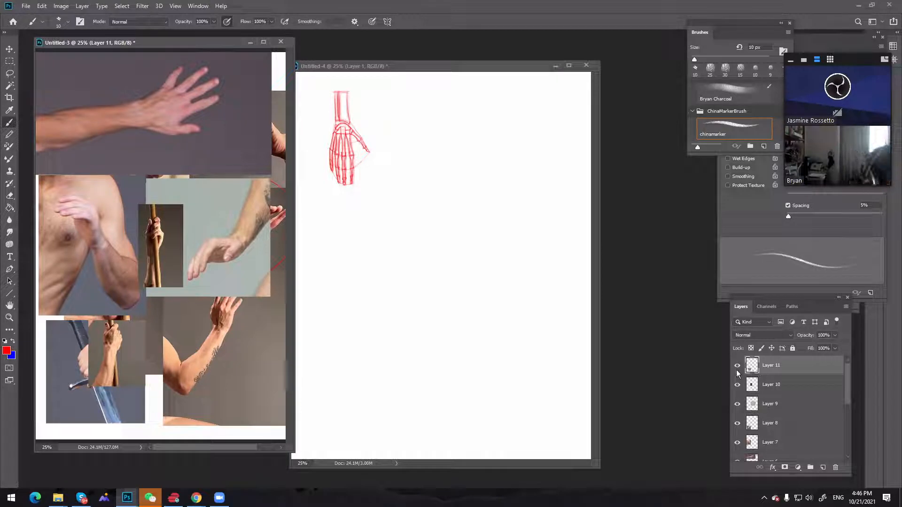
{"action": "key", "text": "ctrl+t"}
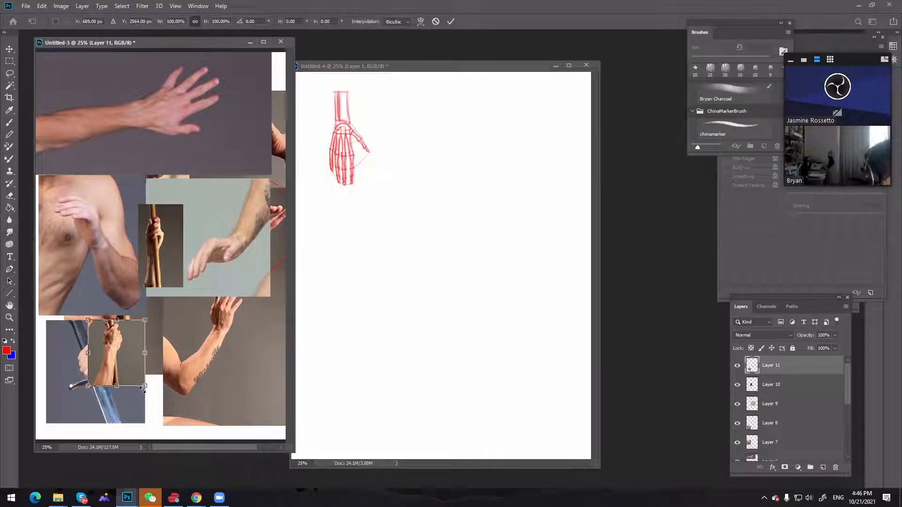
{"action": "left_click_drag", "start_coordinate": [152, 389], "coordinate": [198, 416]}
{"action": "key", "text": "Return"}
{"action": "key", "text": "b"}
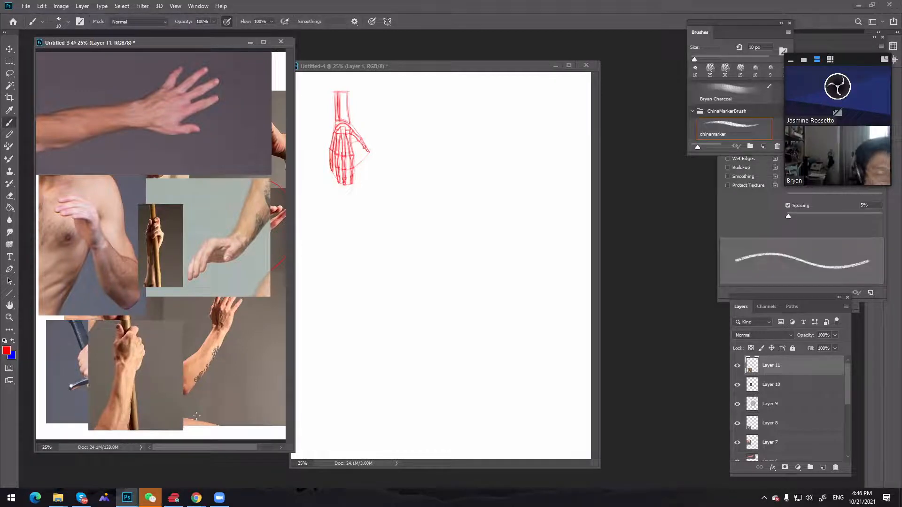
Identify the small staff-grip photo as Layer 10, scale it to about 148% and move it to the sheet's lower right
{"action": "left_click", "coordinate": [737, 386]}
{"action": "right_click", "coordinate": [737, 388]}
{"action": "left_click", "coordinate": [767, 386]}
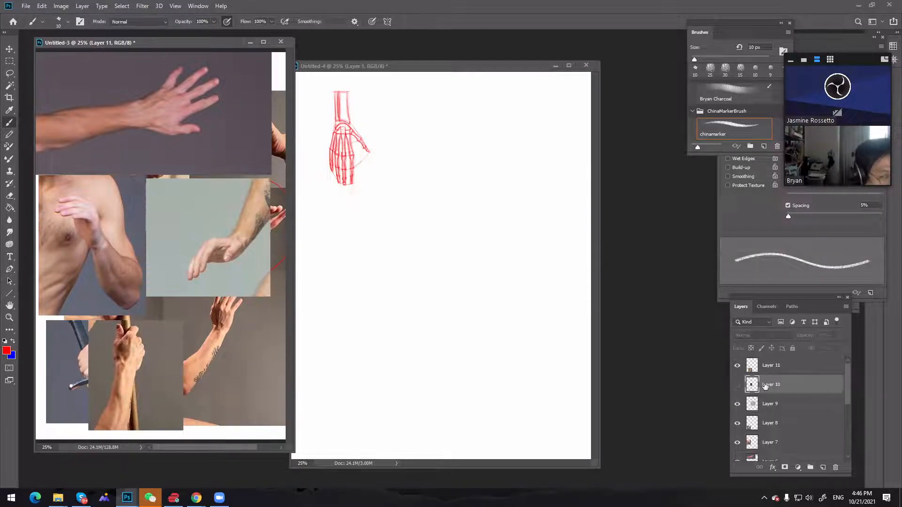
{"action": "right_click", "coordinate": [768, 386]}
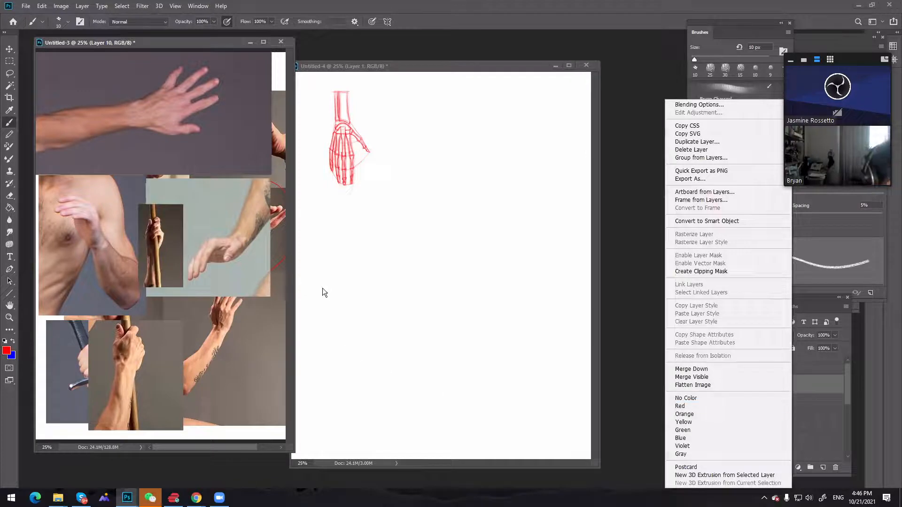
{"action": "left_click", "coordinate": [573, 198]}
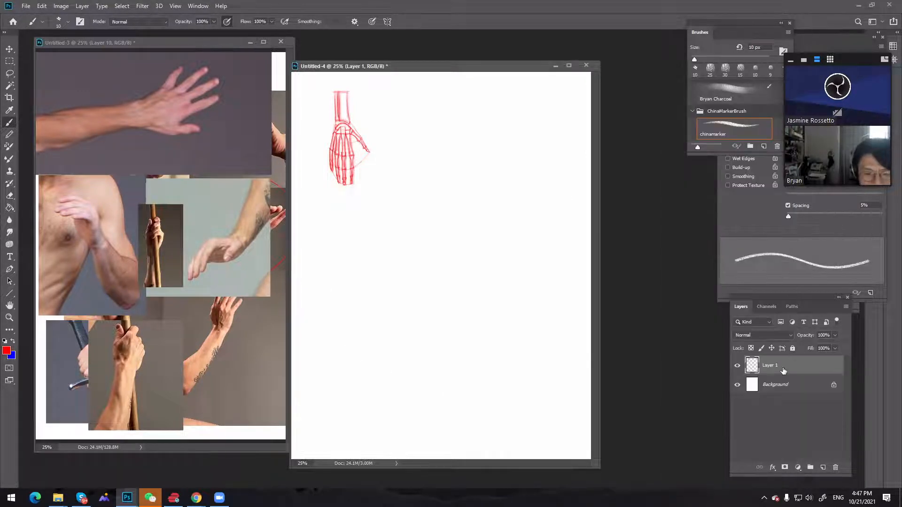
{"action": "left_click", "coordinate": [236, 204]}
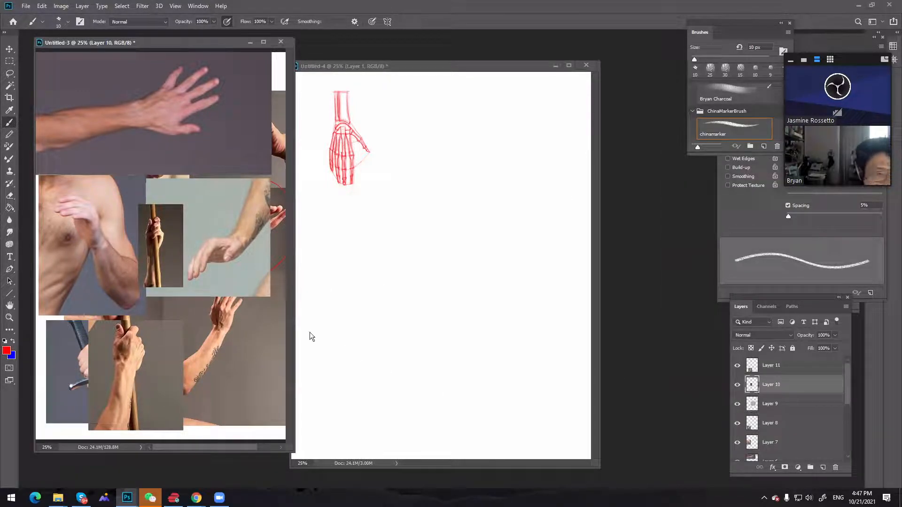
{"action": "key", "text": "ctrl+t"}
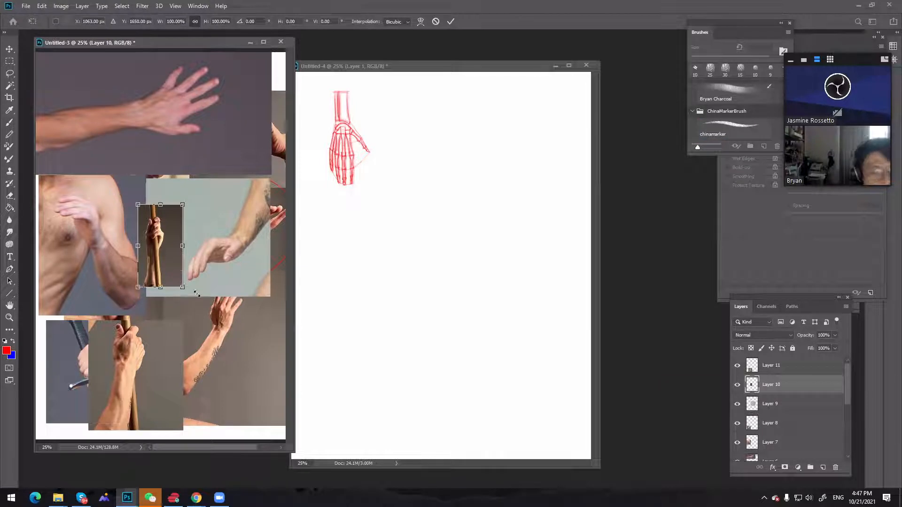
{"action": "left_click_drag", "start_coordinate": [183, 287], "coordinate": [219, 312]}
{"action": "left_click_drag", "start_coordinate": [201, 283], "coordinate": [258, 375]}
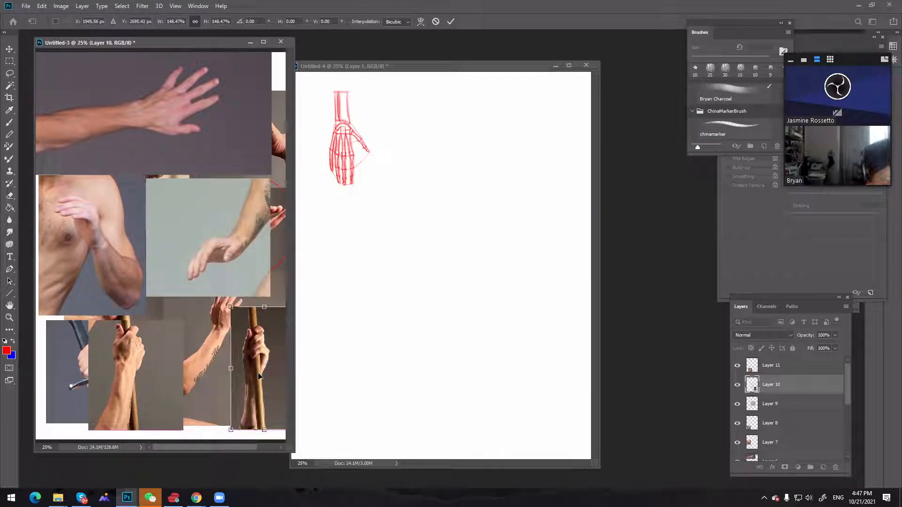
{"action": "key", "text": "Return"}
{"action": "key", "text": "b"}
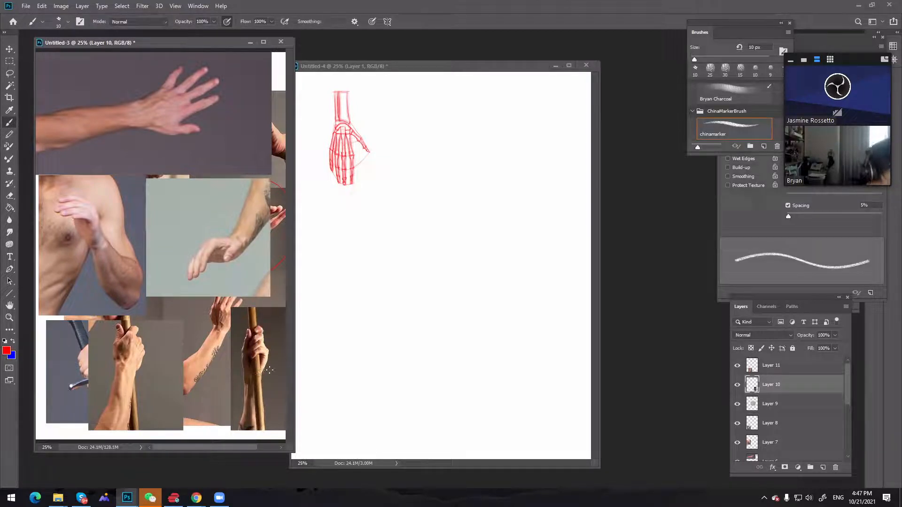
Place the enlarged staff-grip photo in the reference sheet's upper-right corner and arrange the widened reference window and hand-skeleton window side by side
{"action": "key", "text": "v"}
{"action": "left_click_drag", "start_coordinate": [258, 373], "coordinate": [254, 116]}
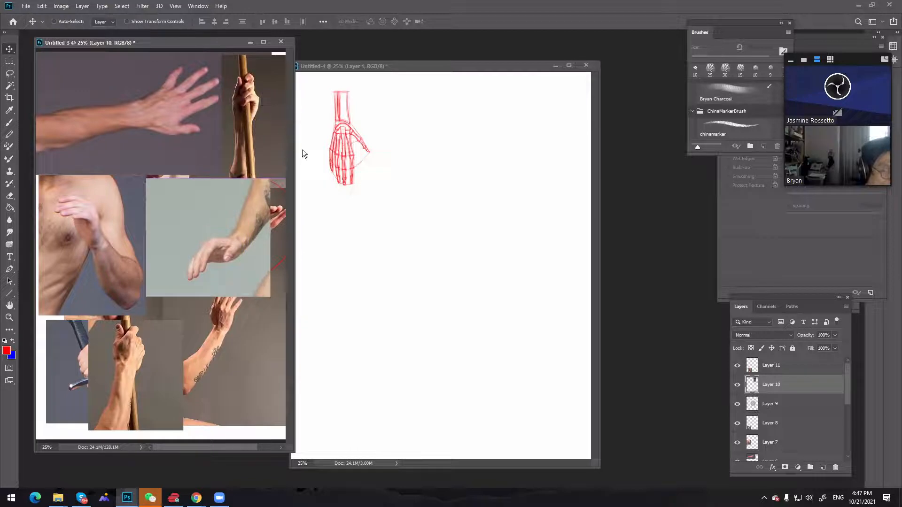
{"action": "left_click_drag", "start_coordinate": [295, 151], "coordinate": [359, 155]}
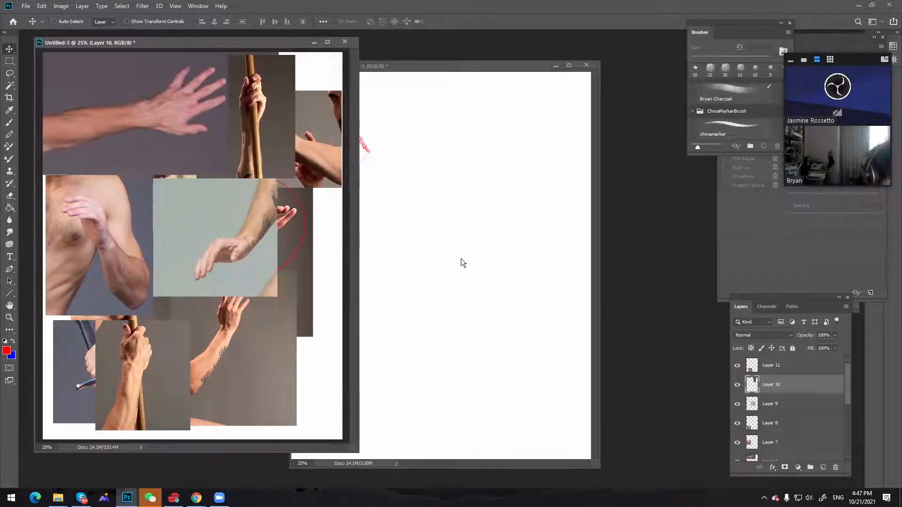
{"action": "left_click_drag", "start_coordinate": [280, 148], "coordinate": [330, 137]}
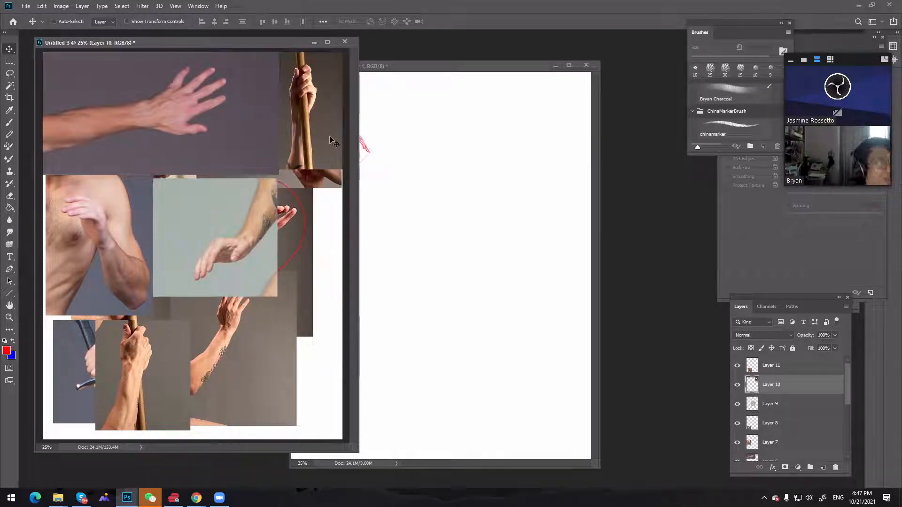
{"action": "left_click_drag", "start_coordinate": [464, 67], "coordinate": [526, 53]}
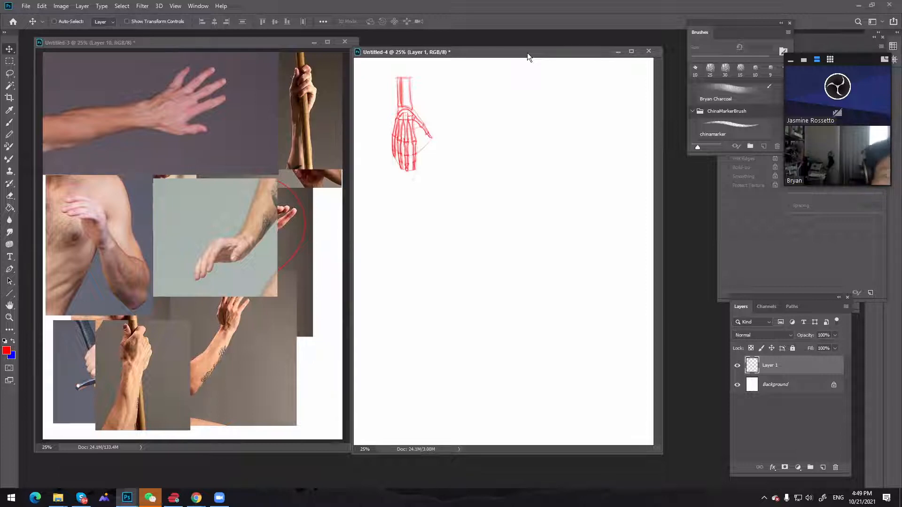
{"action": "left_click_drag", "start_coordinate": [525, 56], "coordinate": [540, 48]}
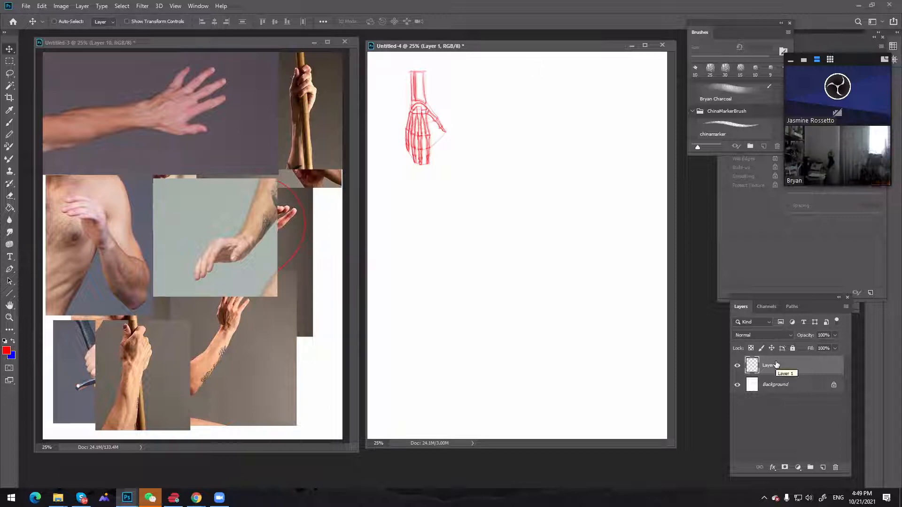
Swap the paint colours, change the foreground to dark red (5e0000), and add a new layer above the hand skeleton
{"action": "left_click", "coordinate": [13, 341]}
{"action": "left_click", "coordinate": [6, 350]}
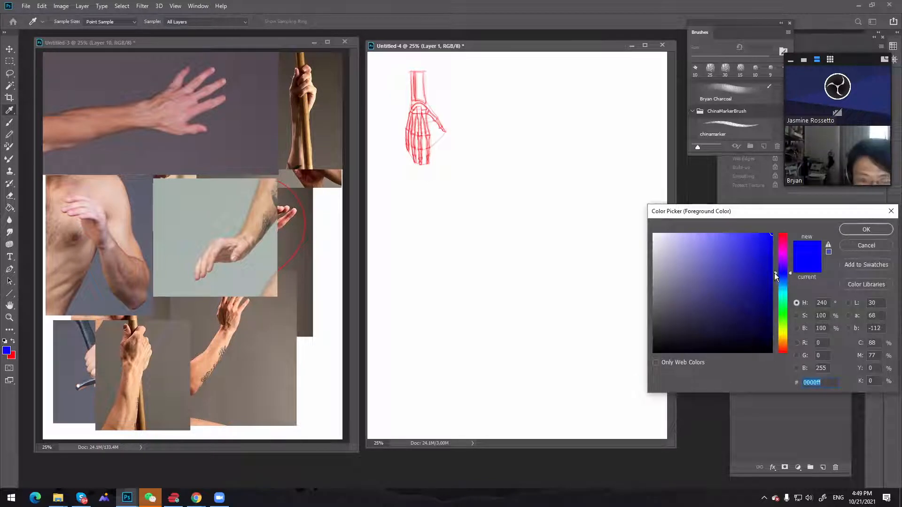
{"action": "left_click_drag", "start_coordinate": [775, 271], "coordinate": [778, 356]}
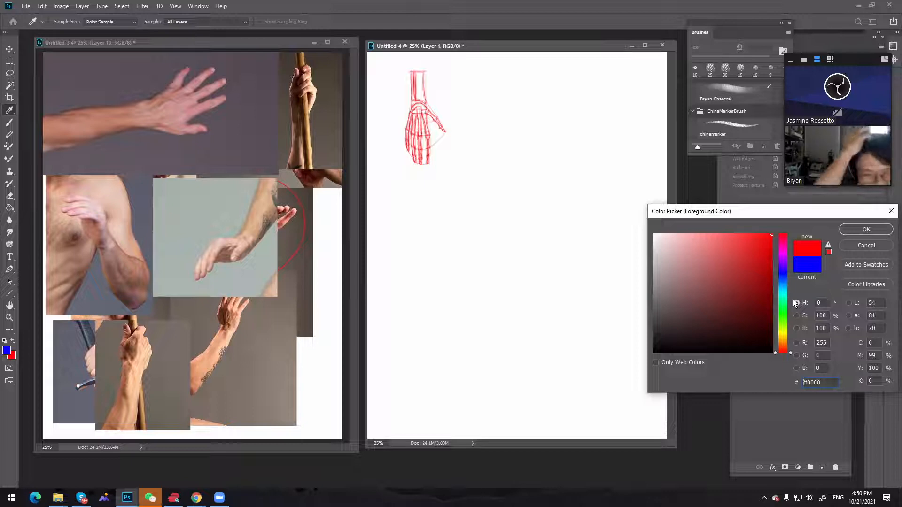
{"action": "left_click", "coordinate": [771, 305]}
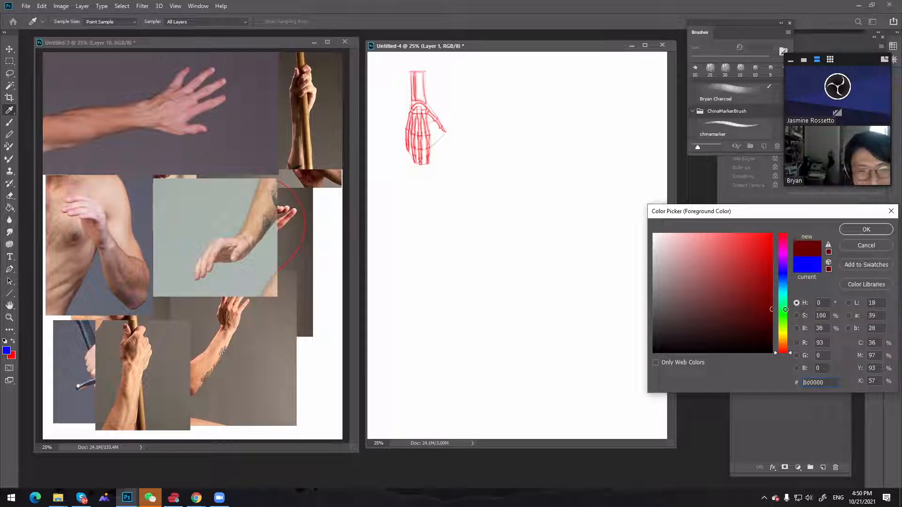
{"action": "key", "text": "v"}
{"action": "left_click", "coordinate": [866, 230]}
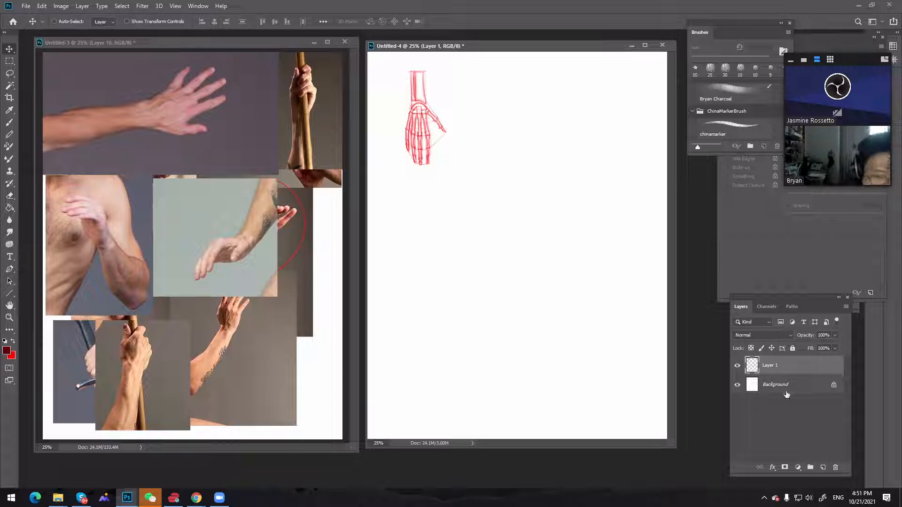
{"action": "left_click", "coordinate": [824, 467]}
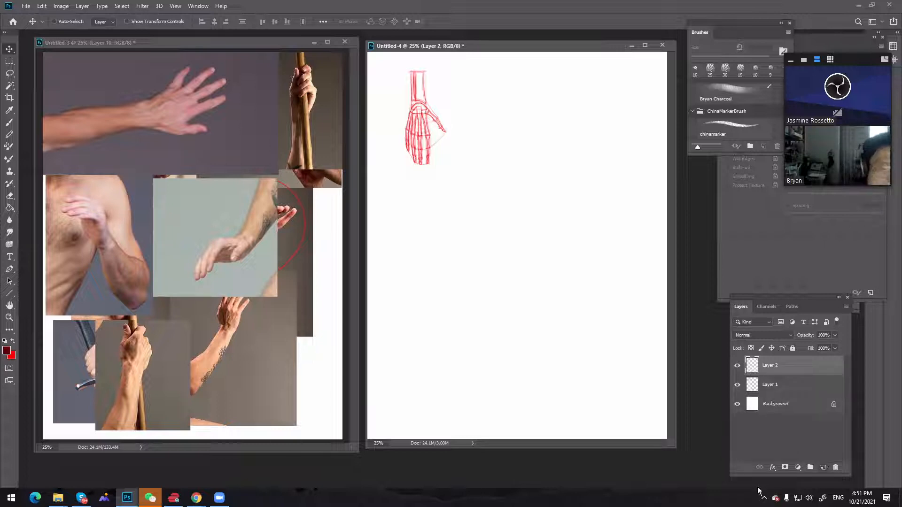
Change the foreground colour from the dark red to a light purple
{"action": "left_click", "coordinate": [7, 350]}
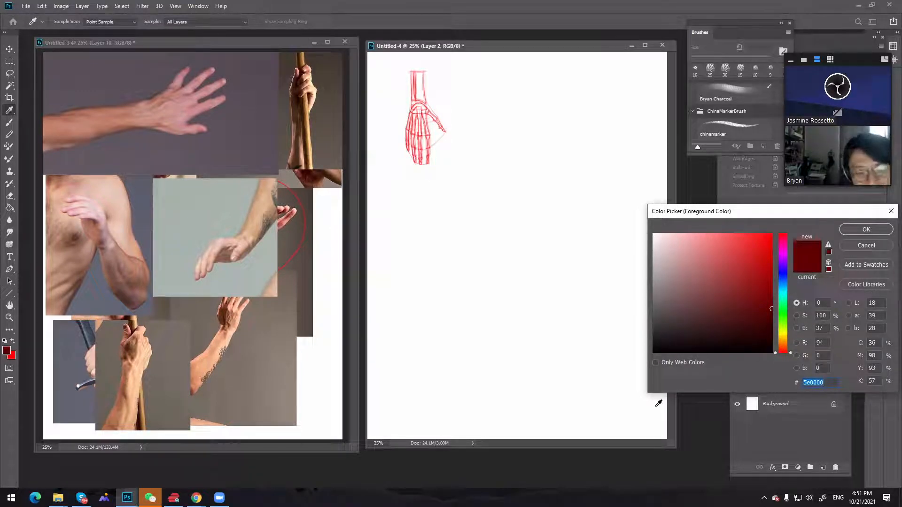
{"action": "left_click", "coordinate": [765, 275]}
{"action": "left_click_drag", "start_coordinate": [765, 275], "coordinate": [779, 247]}
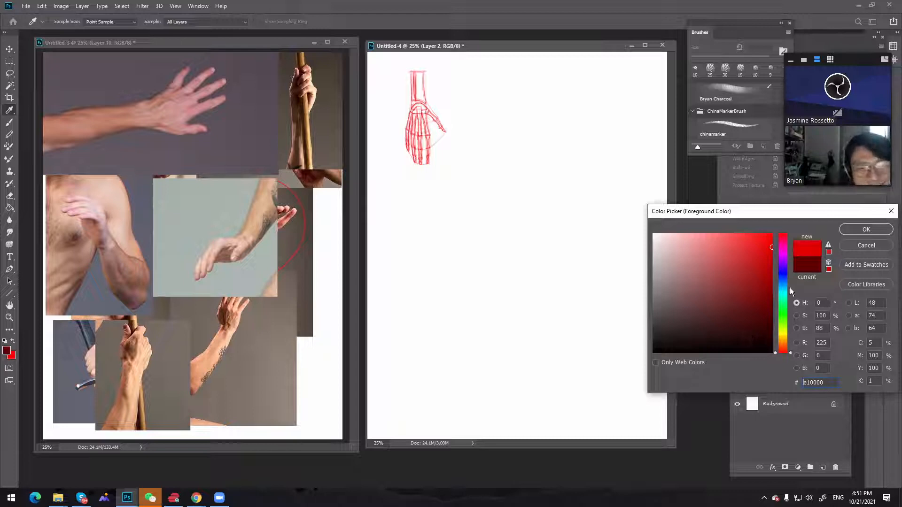
{"action": "left_click", "coordinate": [782, 262]}
{"action": "left_click", "coordinate": [754, 249]}
{"action": "mouse_move", "coordinate": [754, 248]}
{"action": "left_mouse_down"}
{"action": "mouse_move", "coordinate": [732, 244]}
{"action": "mouse_move", "coordinate": [732, 235]}
{"action": "left_mouse_up"}
{"action": "left_click", "coordinate": [866, 230]}
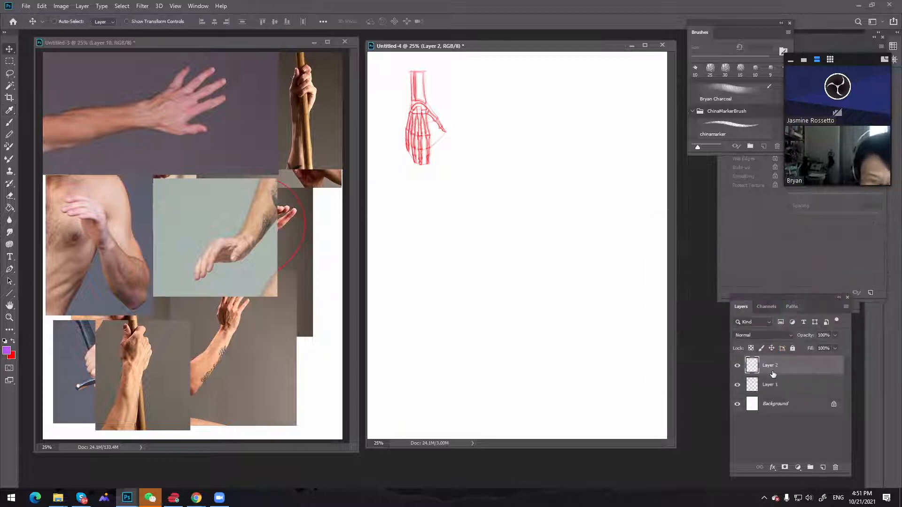
{"action": "key", "text": "v"}
Set the new Layer 2's blending mode to Multiply and shift the hand-skeleton window slightly away from the references
{"action": "left_click", "coordinate": [782, 335]}
{"action": "left_click", "coordinate": [759, 290]}
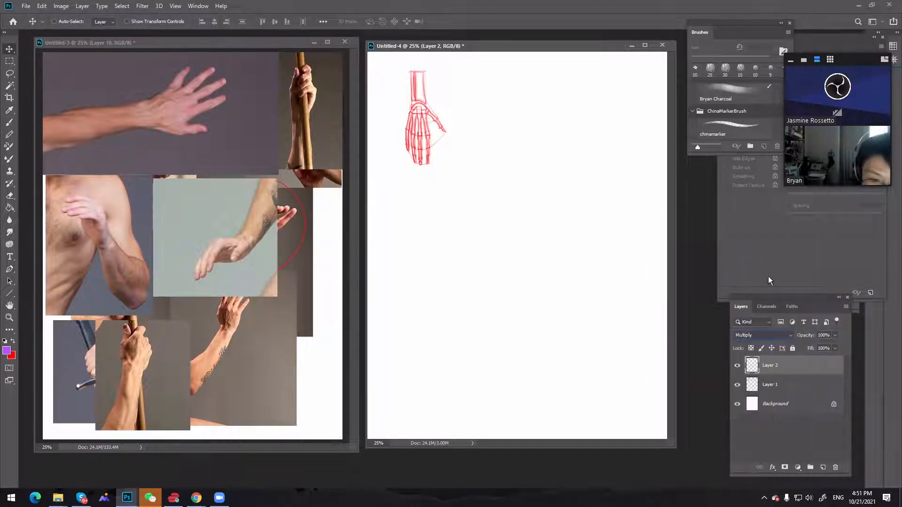
{"action": "left_click_drag", "start_coordinate": [516, 47], "coordinate": [527, 47]}
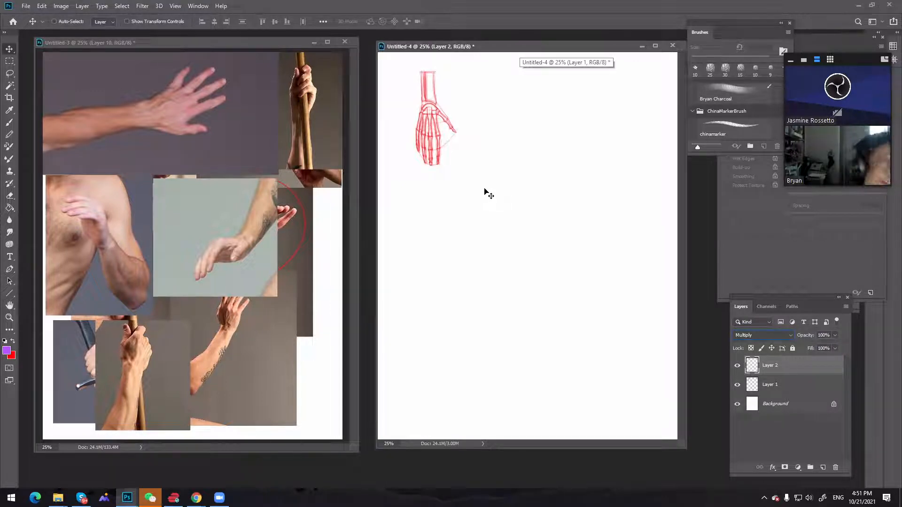
Set the foreground colour to black (000000) and the chinamarker brush size to 10 px
{"action": "left_click", "coordinate": [7, 350]}
{"action": "left_click", "coordinate": [705, 326]}
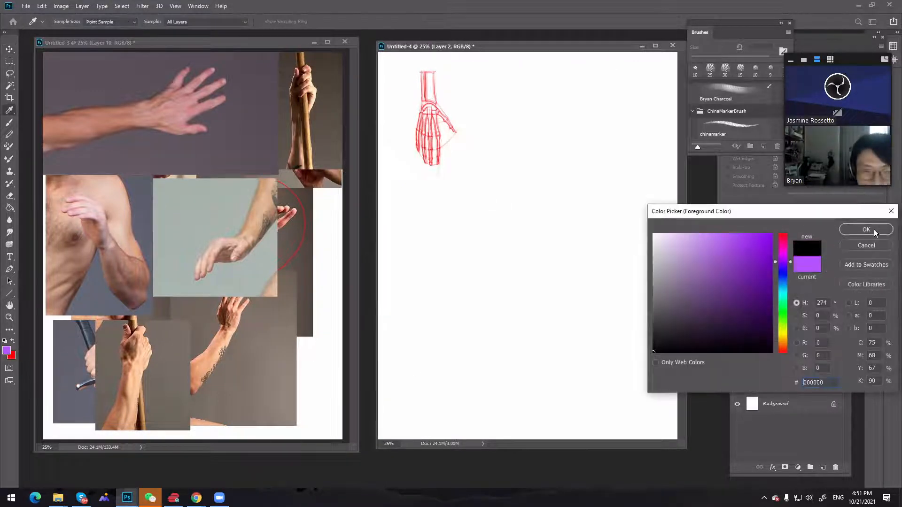
{"action": "left_click", "coordinate": [866, 229]}
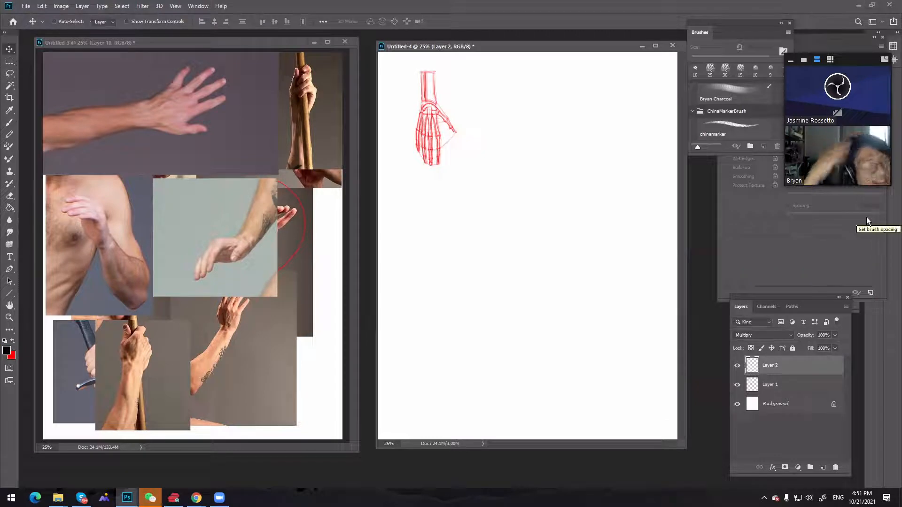
{"action": "key", "text": "b"}
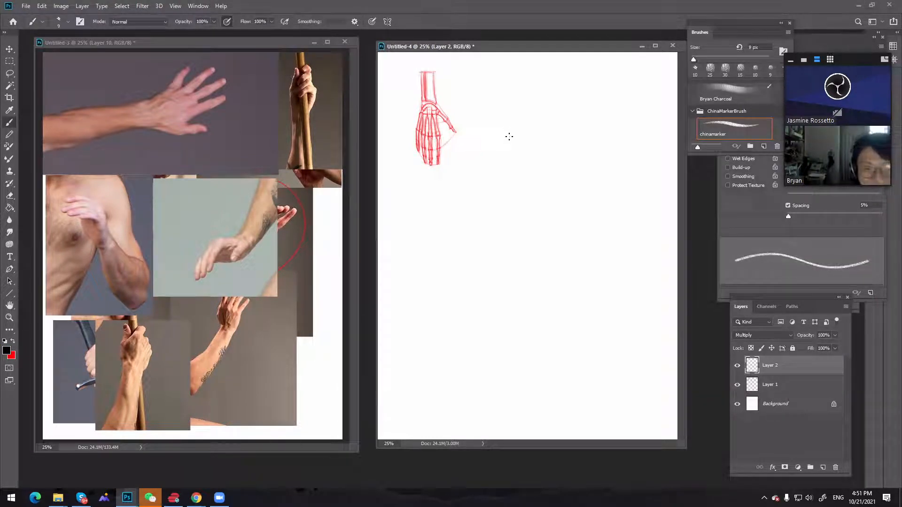
{"action": "key", "text": "bracketright"}
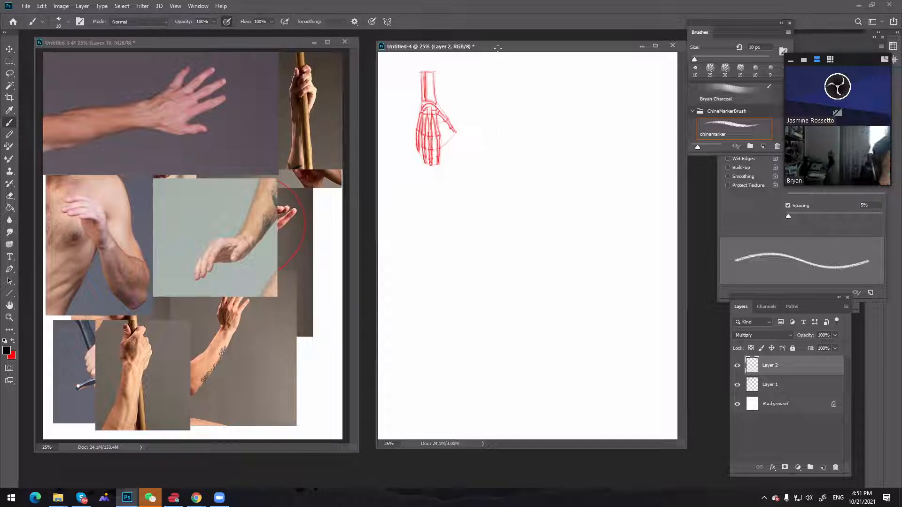
Enlarge the hand-skeleton document window on three sides and place it directly beside the hand reference window
{"action": "left_click_drag", "start_coordinate": [376, 184], "coordinate": [331, 190]}
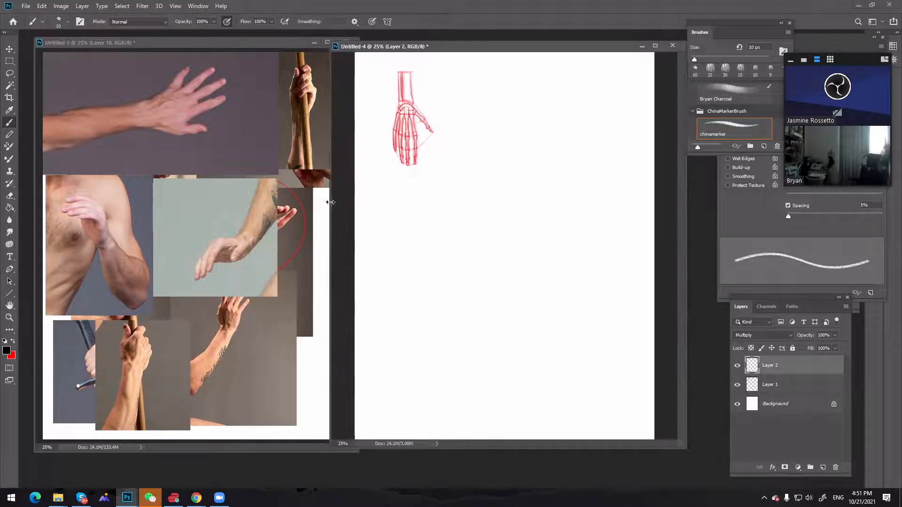
{"action": "left_click_drag", "start_coordinate": [686, 241], "coordinate": [700, 242]}
{"action": "left_click_drag", "start_coordinate": [619, 450], "coordinate": [617, 459]}
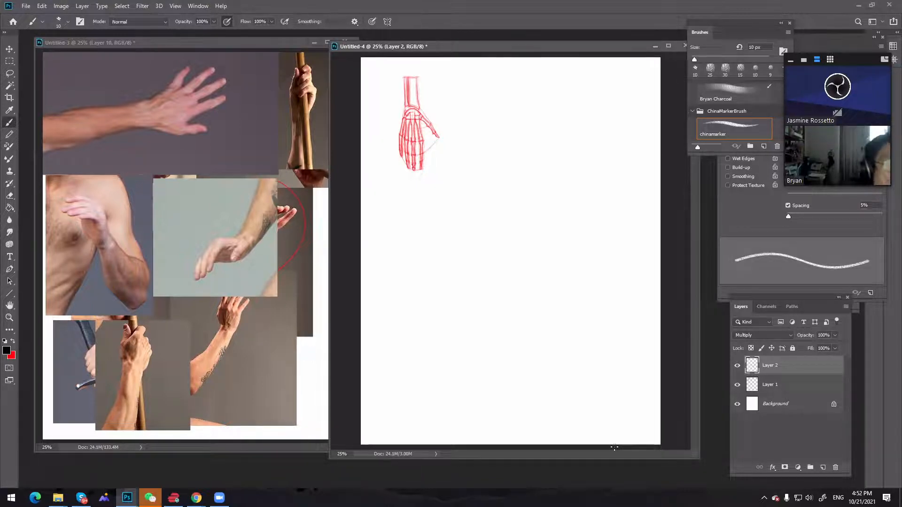
{"action": "left_click_drag", "start_coordinate": [524, 50], "coordinate": [554, 46]}
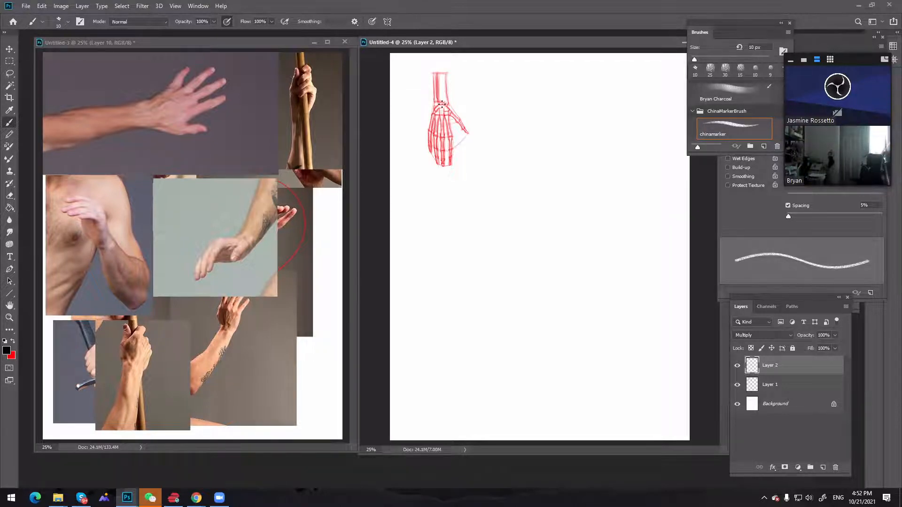
Draw a thin black horizontal guide outward from the skeleton's wrist and start a vertical measuring line beside the hand
{"action": "left_click_drag", "start_coordinate": [442, 104], "coordinate": [408, 105]}
{"action": "key", "text": "ctrl+z"}
{"action": "key", "text": "ctrl+z"}
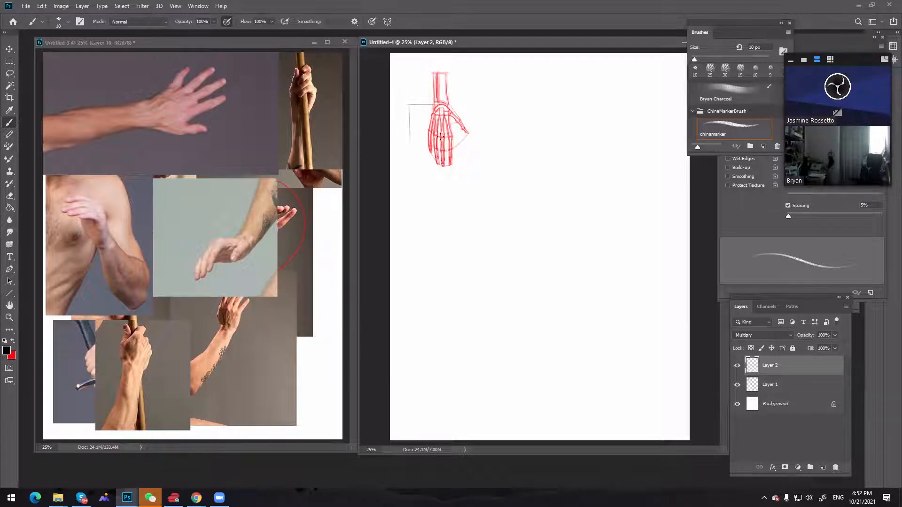
Add horizontal guides at the skeleton's mid-hand and fingertips, extend the vertical line between them, and label the midpoint 1/2
{"action": "left_click_drag", "start_coordinate": [442, 137], "coordinate": [408, 137]}
{"action": "left_click", "coordinate": [410, 151], "text": "shift"}
{"action": "left_click", "coordinate": [411, 161], "text": "shift"}
{"action": "left_click", "coordinate": [411, 161], "text": "shift"}
{"action": "left_click", "coordinate": [410, 137], "text": "shift"}
{"action": "mouse_move", "coordinate": [410, 137]}
{"action": "left_mouse_down"}
{"action": "mouse_move", "coordinate": [412, 170]}
{"action": "mouse_move", "coordinate": [449, 166]}
{"action": "left_mouse_up"}
{"action": "key", "text": "ctrl+z"}
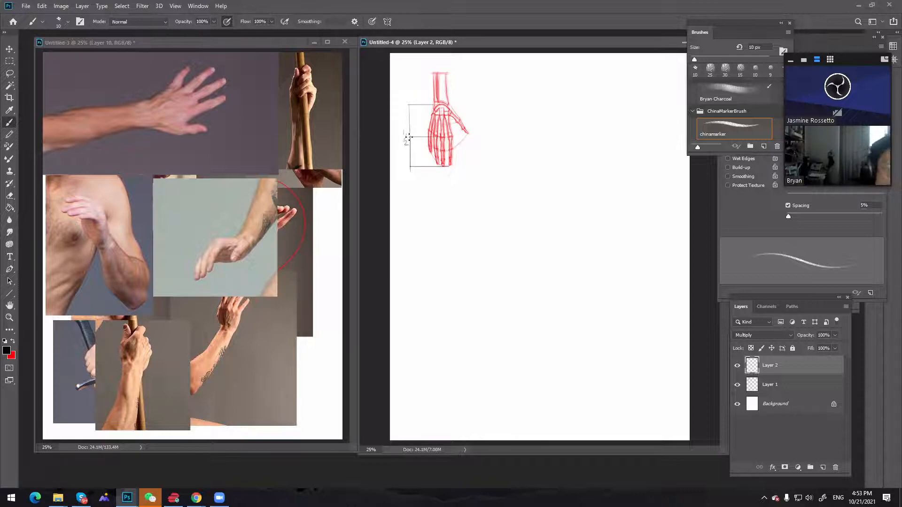
Outline the tattooed raised forearm in the reference photos with a black ellipse and draw a measuring line with division ticks alongside it
{"action": "left_click", "coordinate": [296, 319]}
{"action": "key", "text": "h"}
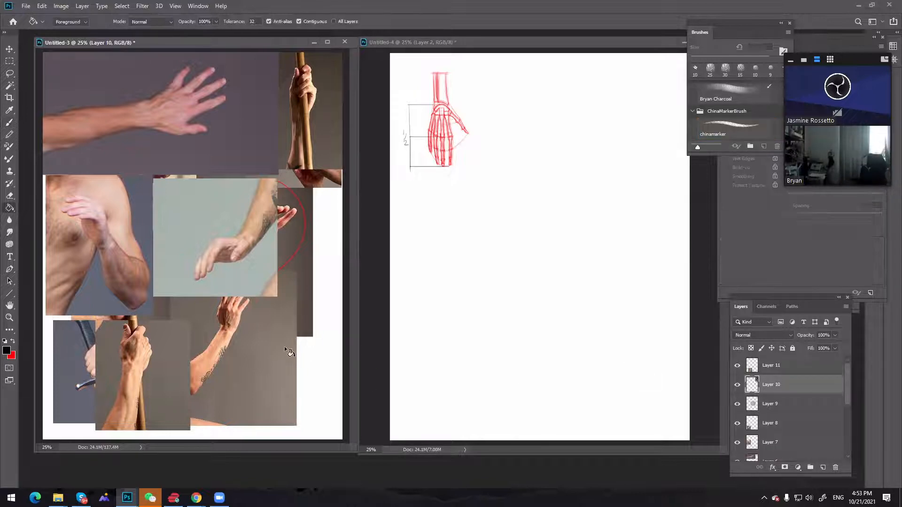
{"action": "key", "text": "b"}
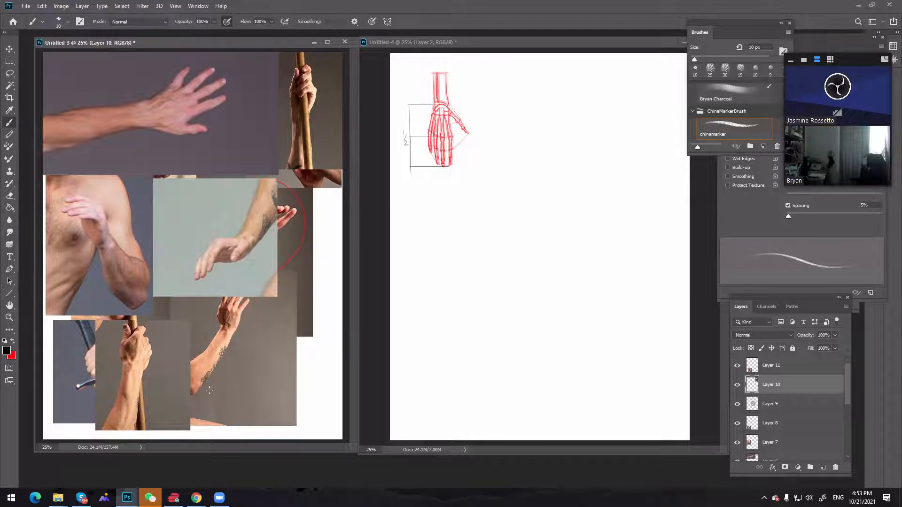
{"action": "key", "text": "x"}
{"action": "key", "text": "x"}
{"action": "key", "text": "z"}
{"action": "left_click", "coordinate": [245, 350]}
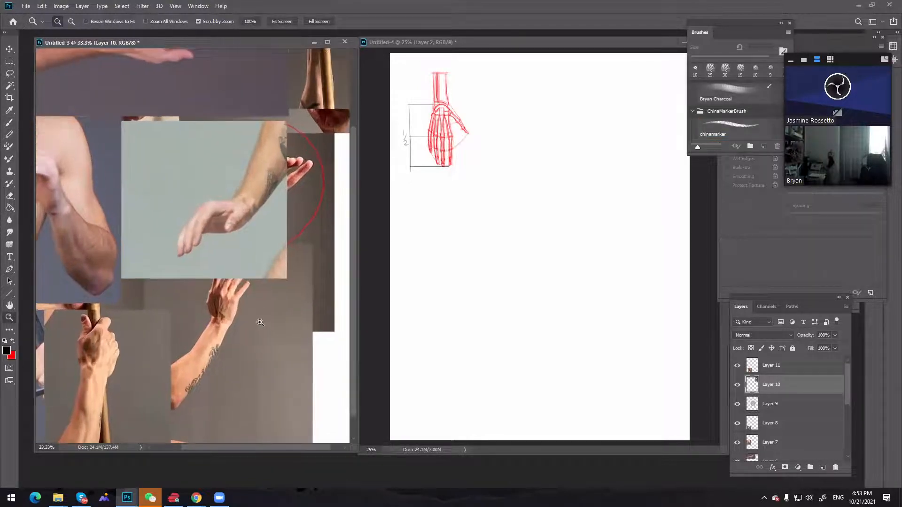
{"action": "key", "text": "b"}
{"action": "left_click_drag", "start_coordinate": [259, 325], "coordinate": [276, 296]}
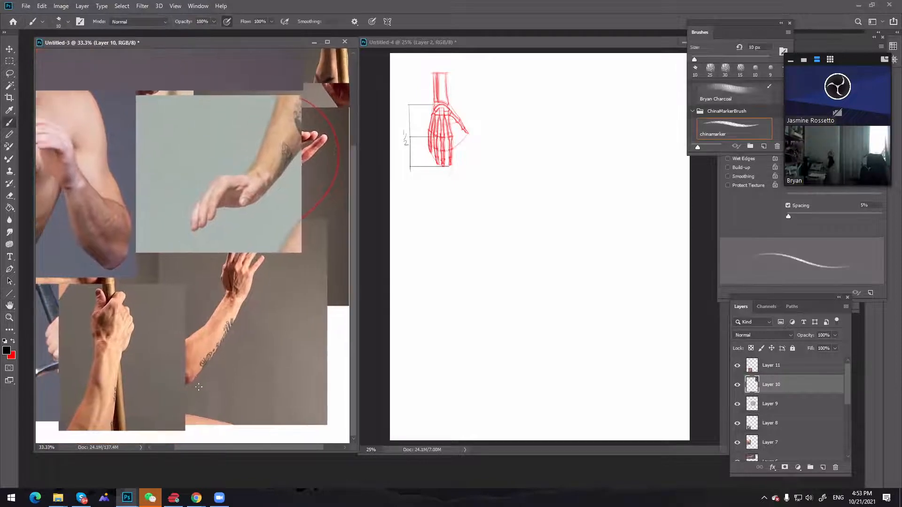
{"action": "mouse_move", "coordinate": [204, 249]}
{"action": "left_mouse_down"}
{"action": "mouse_move", "coordinate": [185, 395]}
{"action": "mouse_move", "coordinate": [188, 277]}
{"action": "left_mouse_up"}
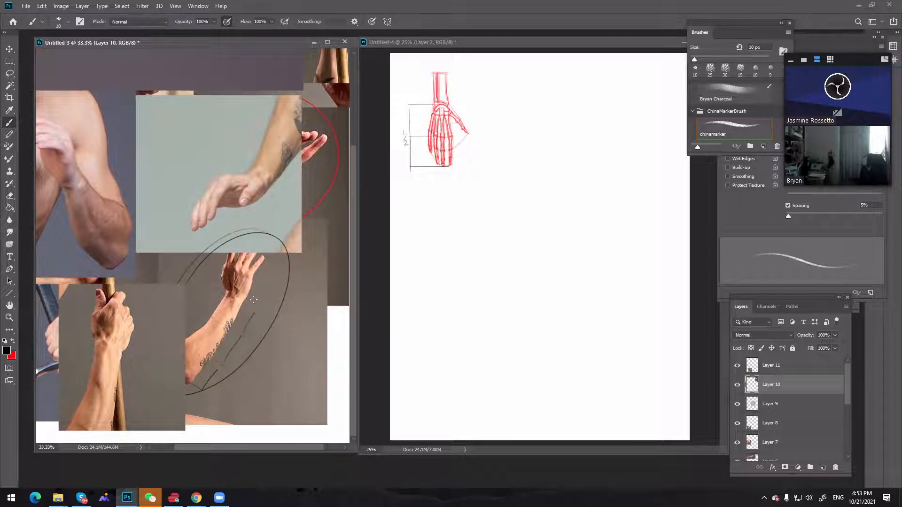
{"action": "left_click_drag", "start_coordinate": [258, 311], "coordinate": [274, 283]}
{"action": "left_click_drag", "start_coordinate": [277, 257], "coordinate": [289, 265]}
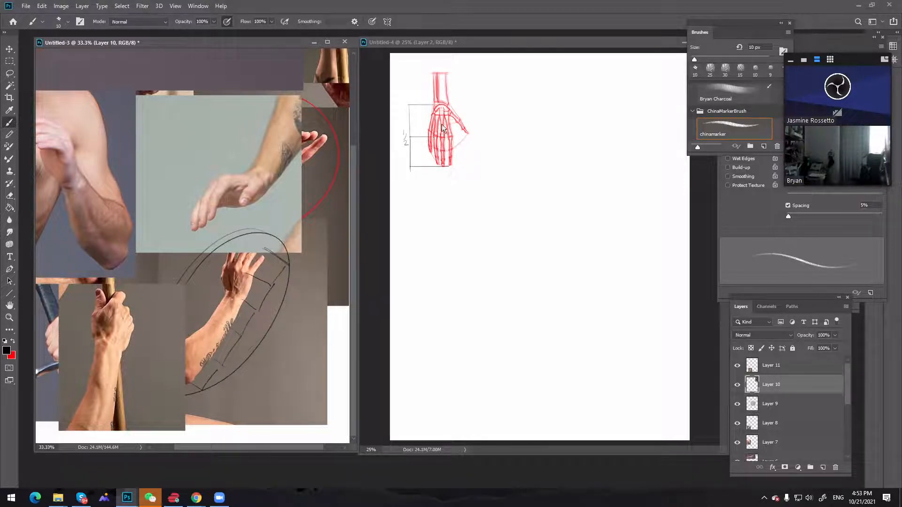
Mark the midpoint between the skeleton's wrist and mid-hand guides as 1/2, and draw a divided measuring line along the thumb labelled 1/2
{"action": "left_click", "coordinate": [441, 105]}
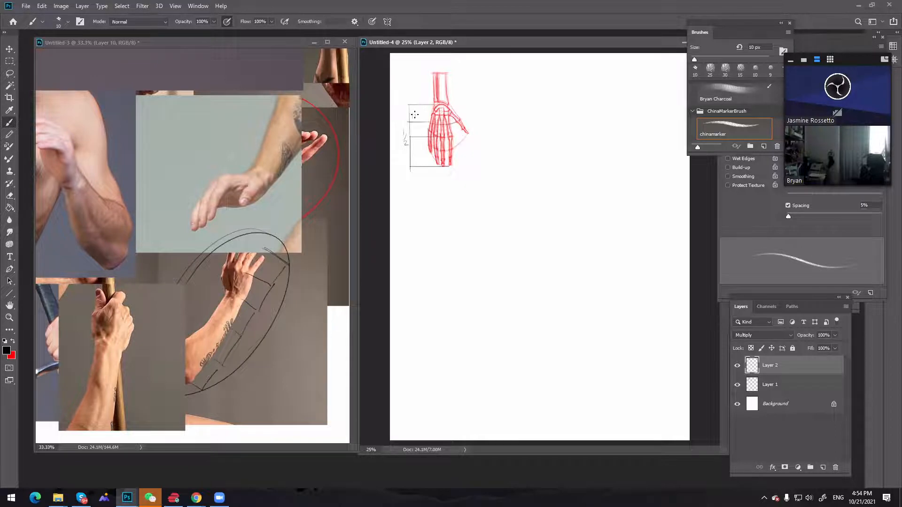
{"action": "left_click_drag", "start_coordinate": [412, 112], "coordinate": [421, 120]}
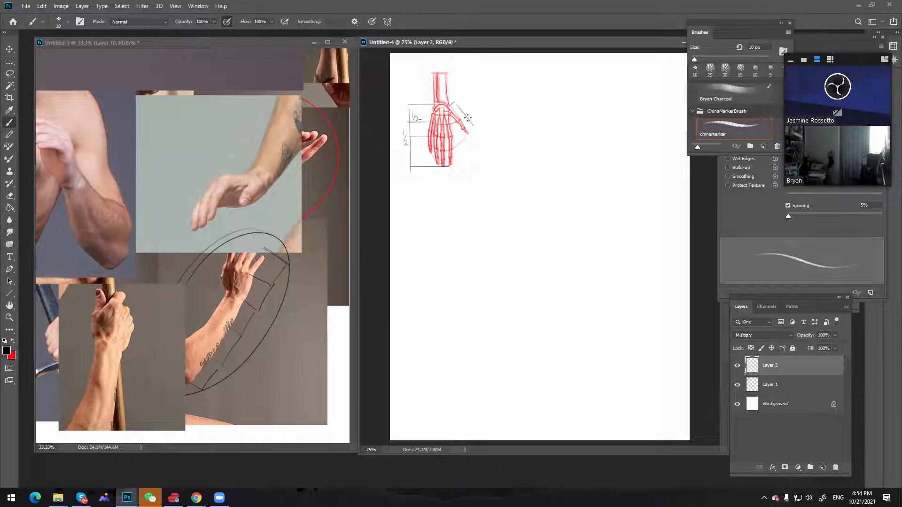
{"action": "left_click_drag", "start_coordinate": [474, 126], "coordinate": [468, 133]}
{"action": "key", "text": "ctrl+z"}
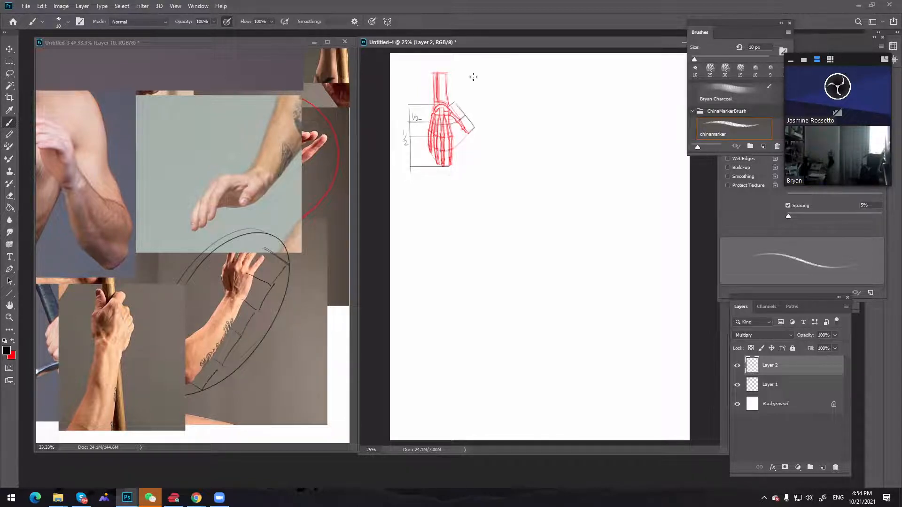
{"action": "key", "text": "ctrl+z"}
{"action": "left_click_drag", "start_coordinate": [468, 106], "coordinate": [469, 115]}
{"action": "left_click_drag", "start_coordinate": [471, 111], "coordinate": [475, 114]}
With the brush at 15 px, draw a black line across the skeleton from the fingers' outer joints to the thumb tip
{"action": "key", "text": "bracketright"}
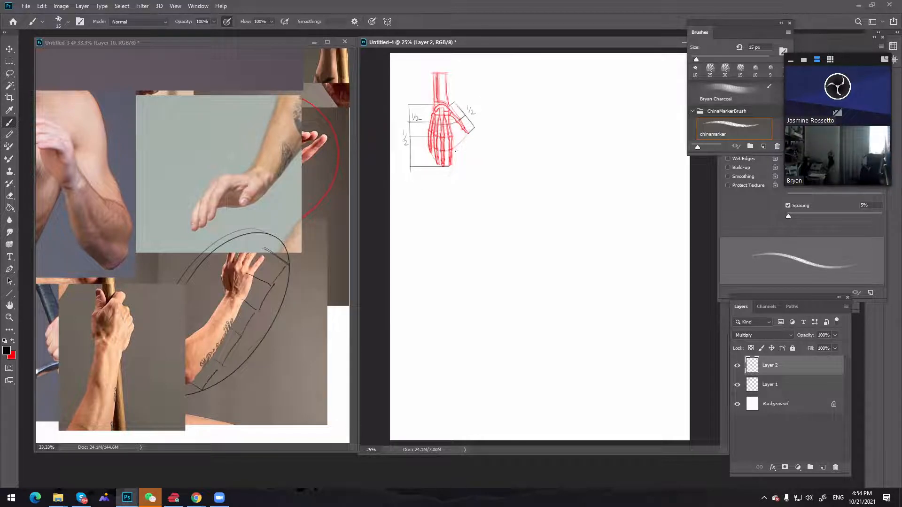
{"action": "left_click_drag", "start_coordinate": [454, 149], "coordinate": [453, 148]}
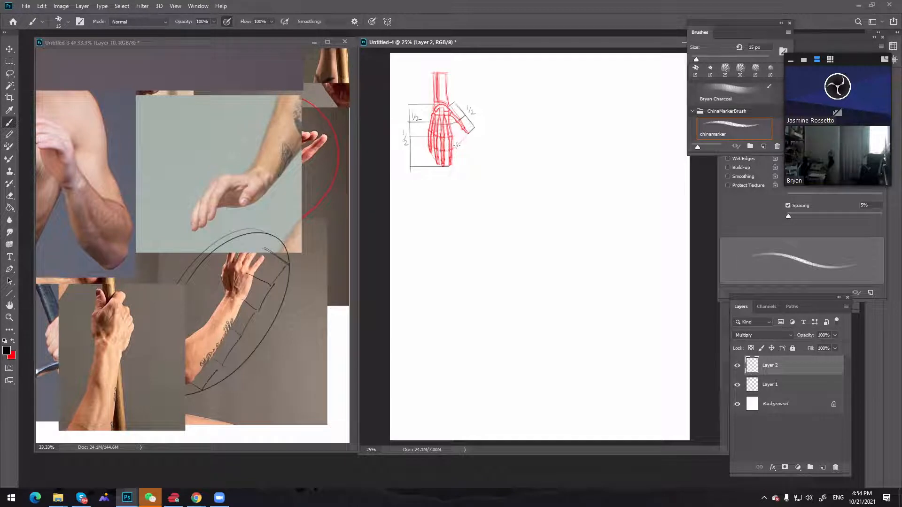
{"action": "key", "text": "ctrl"}
{"action": "left_click_drag", "start_coordinate": [452, 149], "coordinate": [469, 131]}
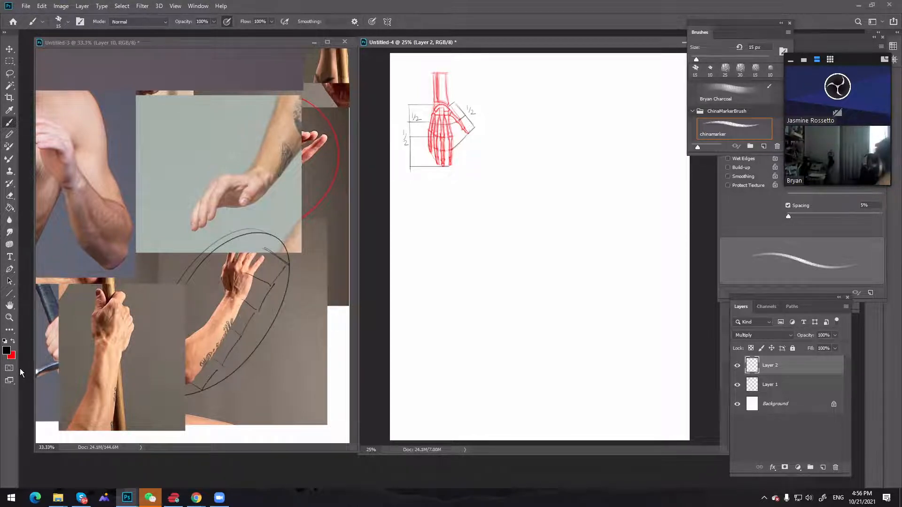
Swap the foreground and background colours, and change the foreground colour from red to blue
{"action": "left_click", "coordinate": [13, 341]}
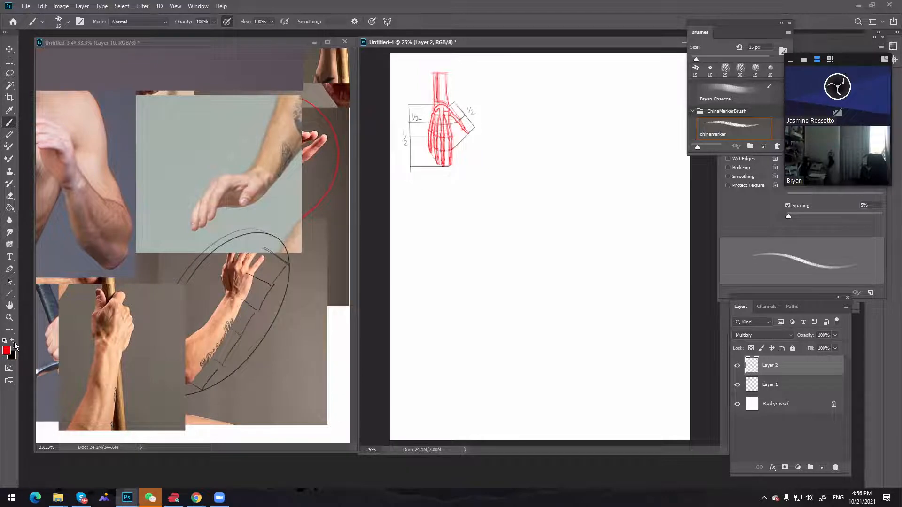
{"action": "left_click", "coordinate": [7, 351]}
{"action": "left_click", "coordinate": [848, 248]}
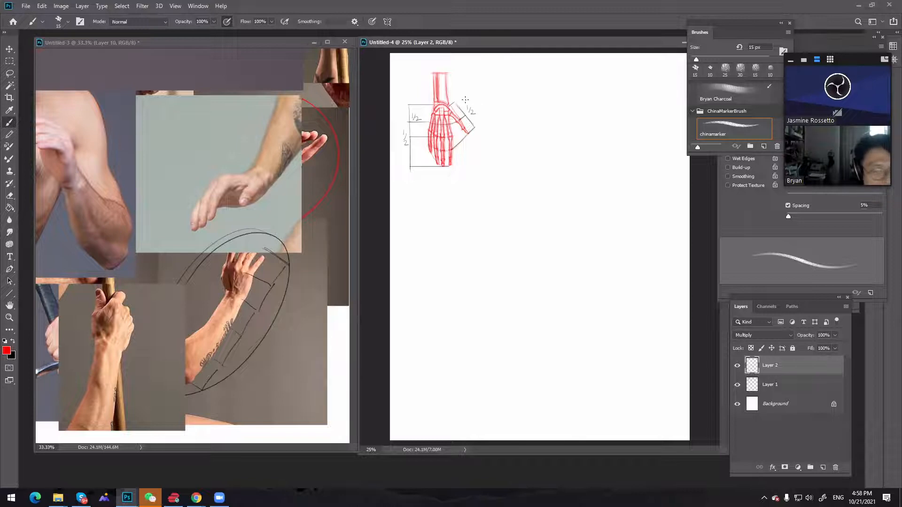
{"action": "right_click", "coordinate": [441, 150]}
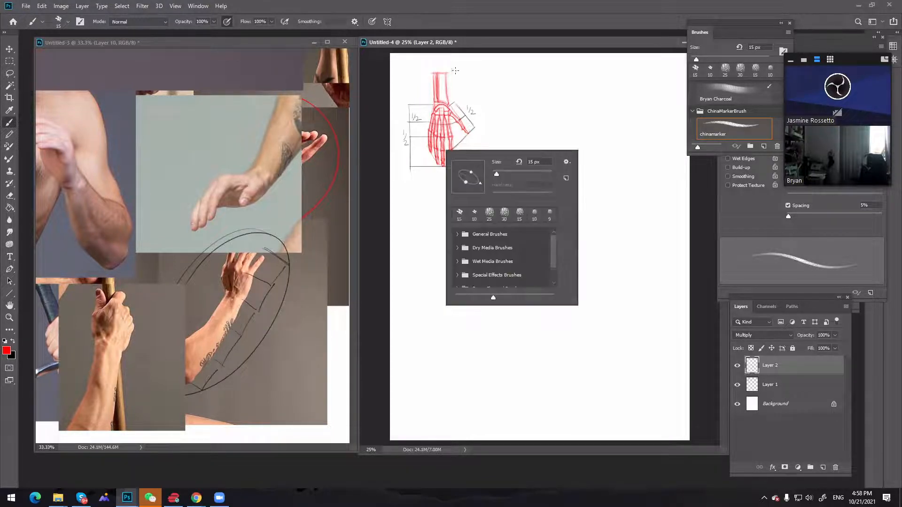
{"action": "key", "text": "Escape"}
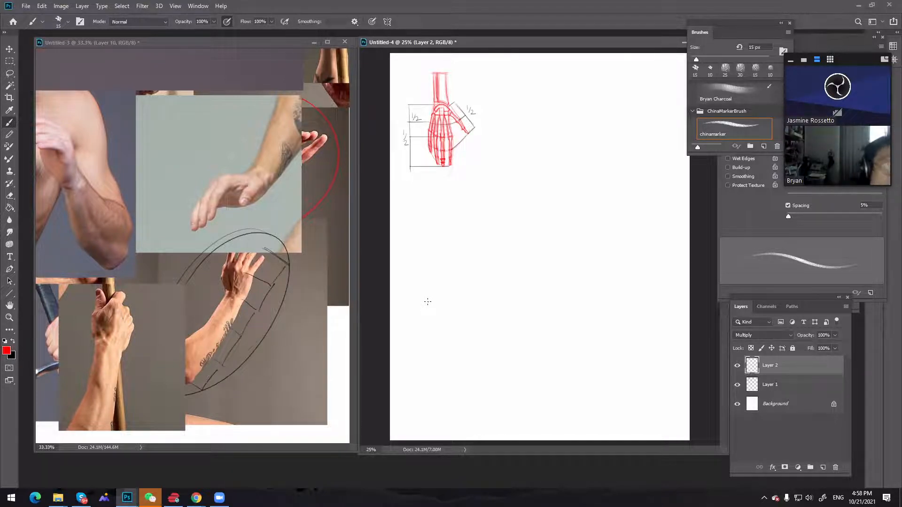
{"action": "left_click", "coordinate": [7, 349]}
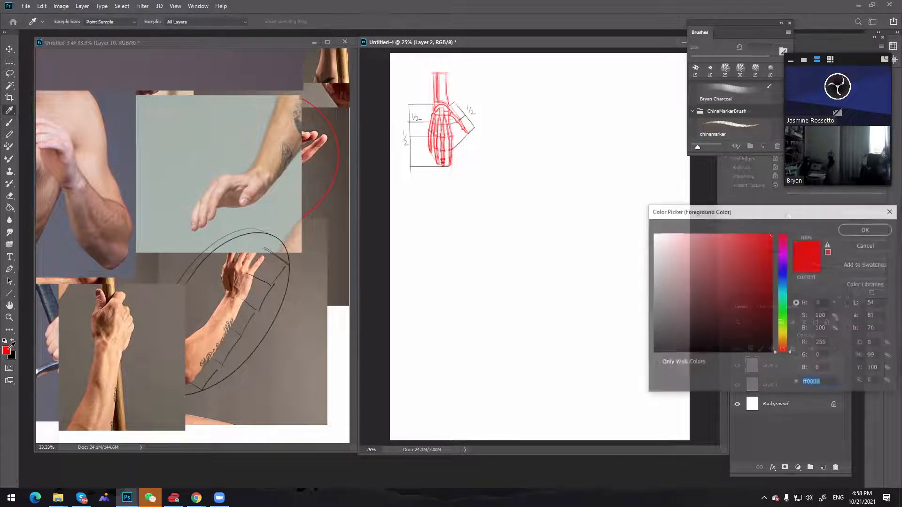
{"action": "left_click", "coordinate": [781, 262]}
{"action": "left_click", "coordinate": [860, 230]}
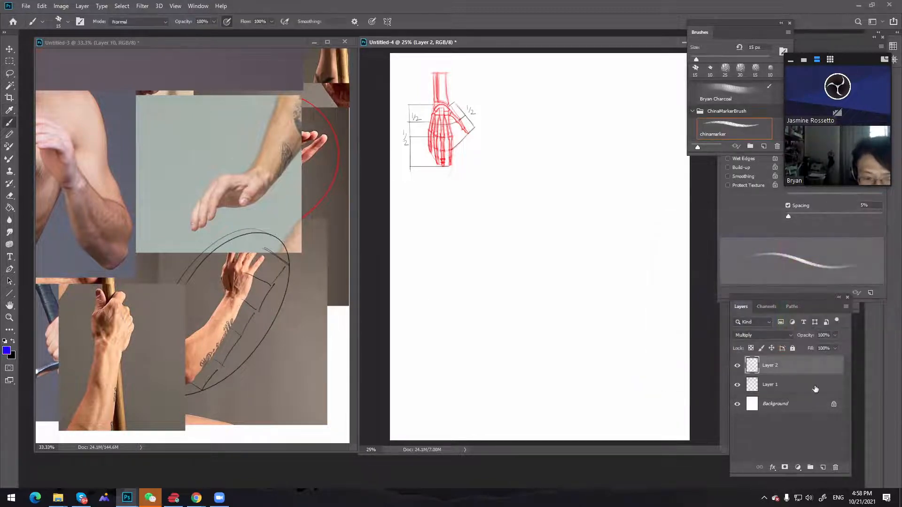
On a new layer, draw two curved blue bands across the fingers at 25 px and label them RUBBER BAND at 20 px
{"action": "left_click", "coordinate": [822, 466]}
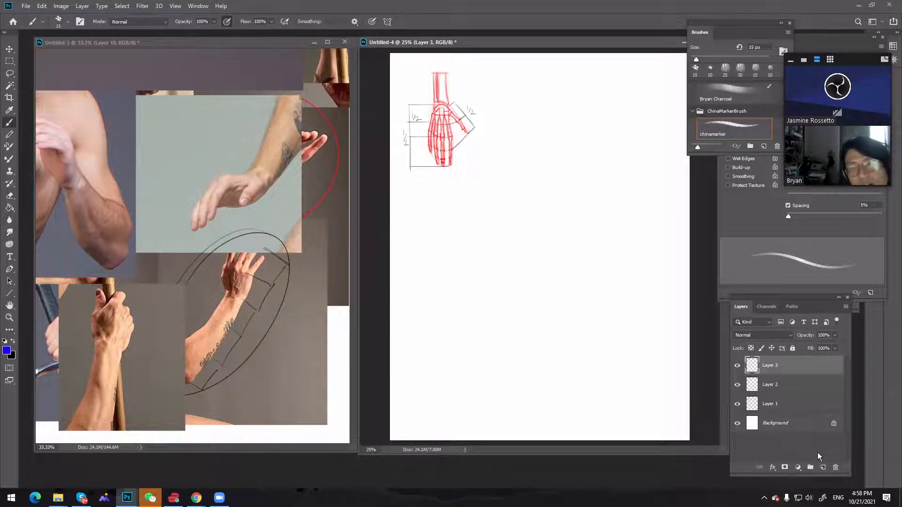
{"action": "key", "text": "bracketright"}
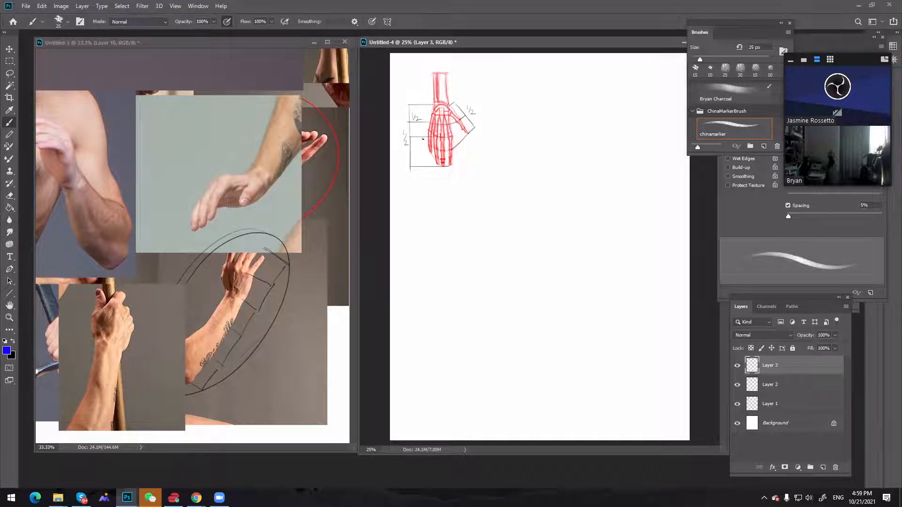
{"action": "left_click_drag", "start_coordinate": [428, 147], "coordinate": [450, 151]}
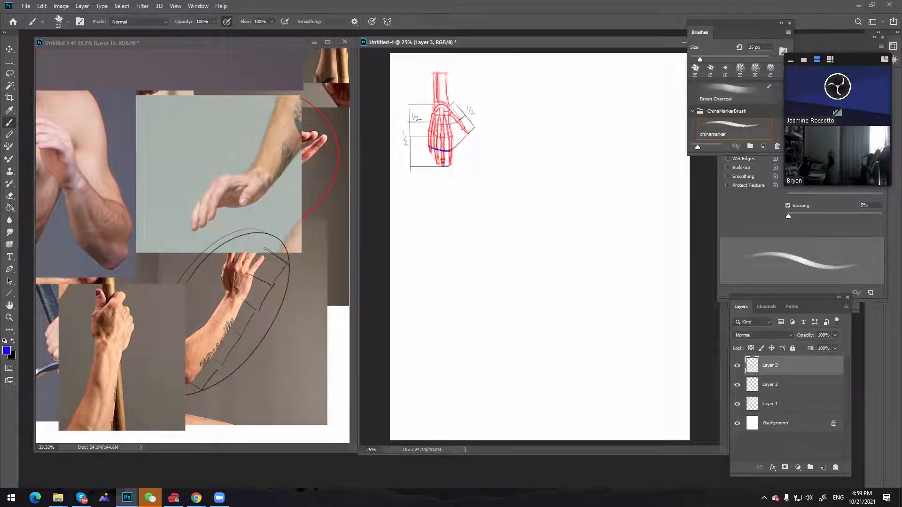
{"action": "key", "text": "ctrl"}
{"action": "key", "text": "ctrl+z"}
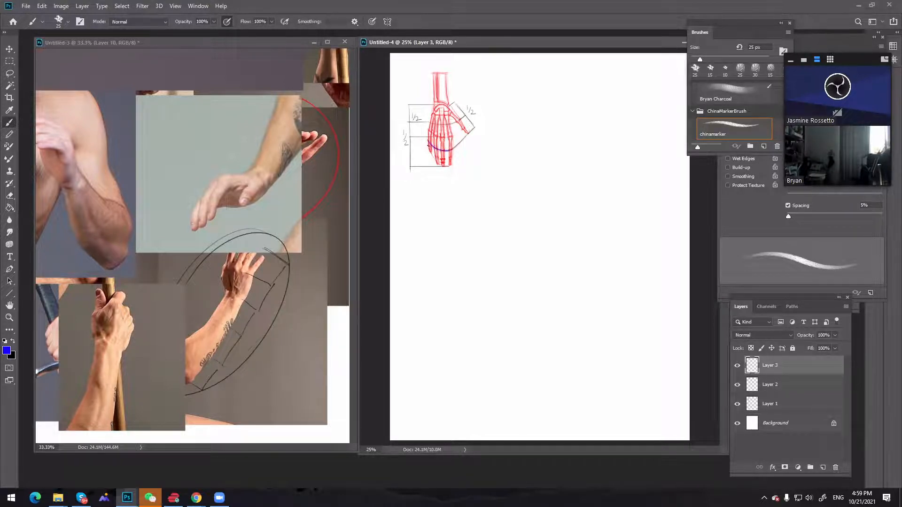
{"action": "left_click_drag", "start_coordinate": [428, 144], "coordinate": [450, 150]}
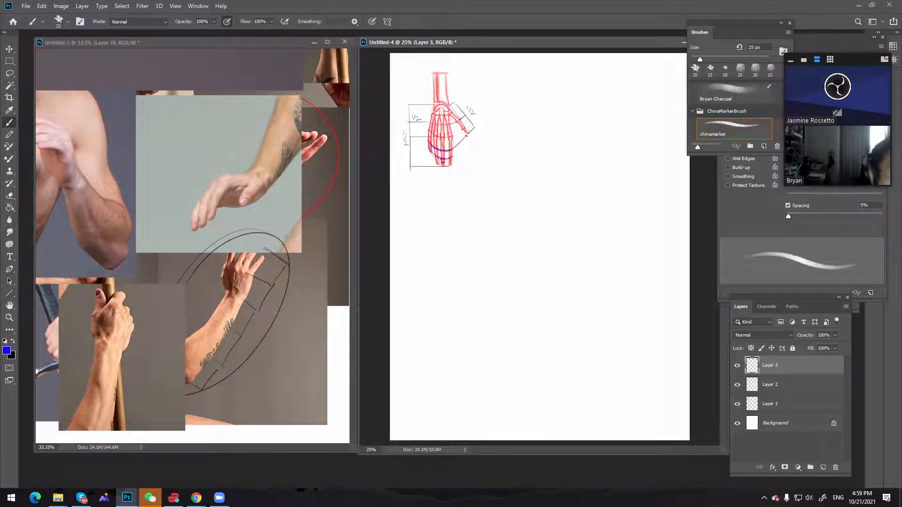
{"action": "key", "text": "bracketleft"}
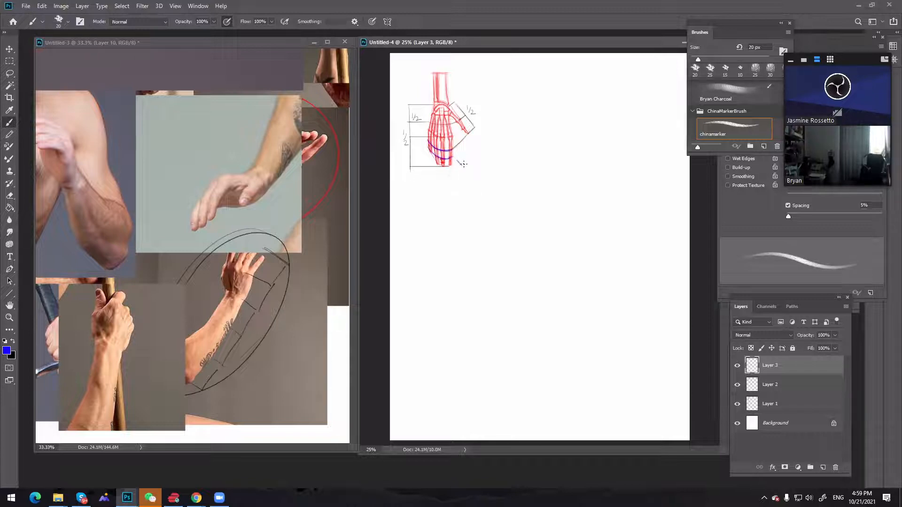
{"action": "left_click_drag", "start_coordinate": [464, 164], "coordinate": [506, 165]}
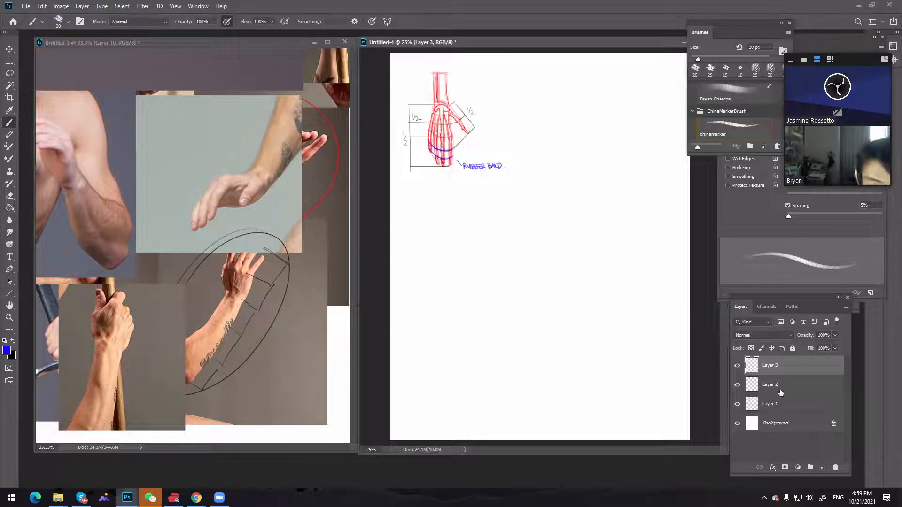
Make Layer 2 active and set the foreground colour to purple (ac2ea5)
{"action": "key", "text": "alt+bracketleft"}
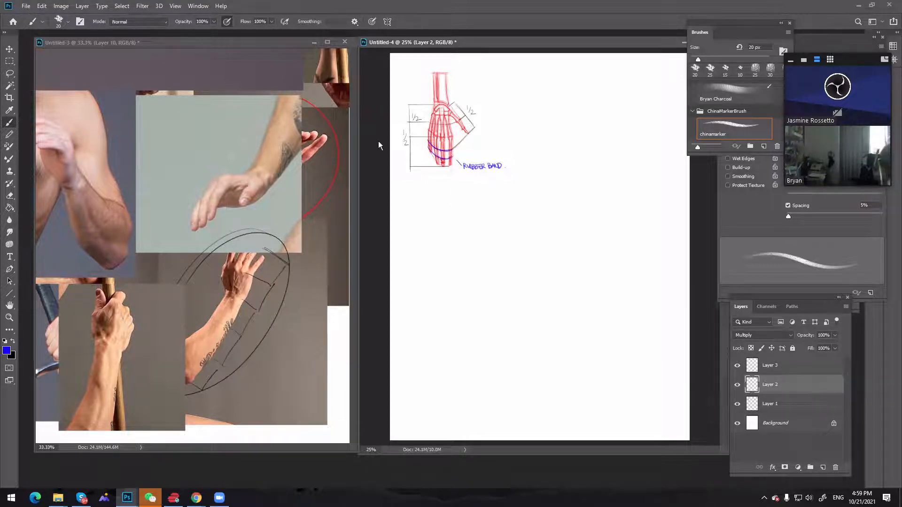
{"action": "left_click", "coordinate": [7, 350]}
{"action": "left_click_drag", "start_coordinate": [781, 275], "coordinate": [782, 249]}
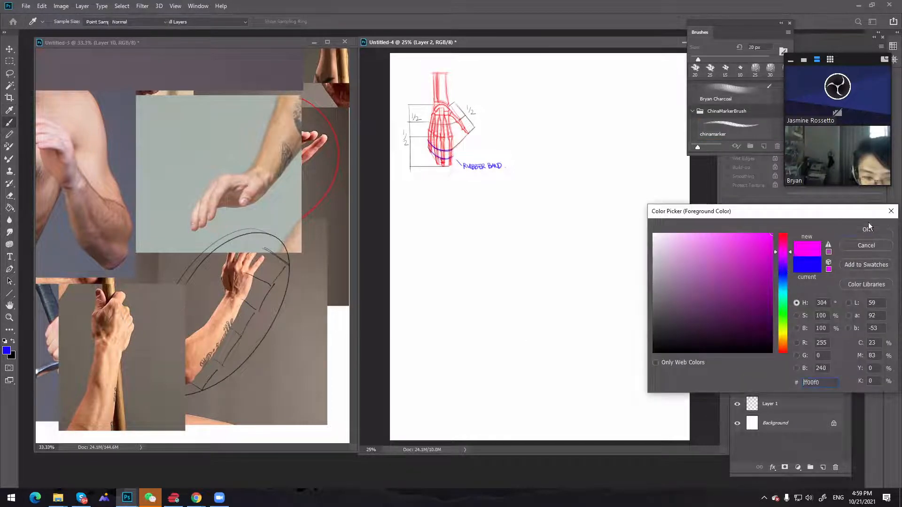
{"action": "left_click", "coordinate": [866, 229]}
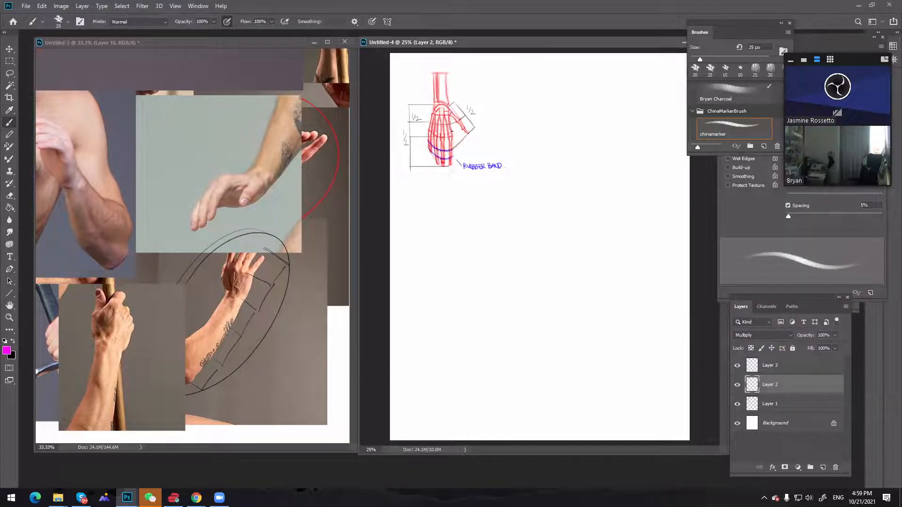
{"action": "key", "text": "bracketright"}
{"action": "left_click", "coordinate": [7, 350]}
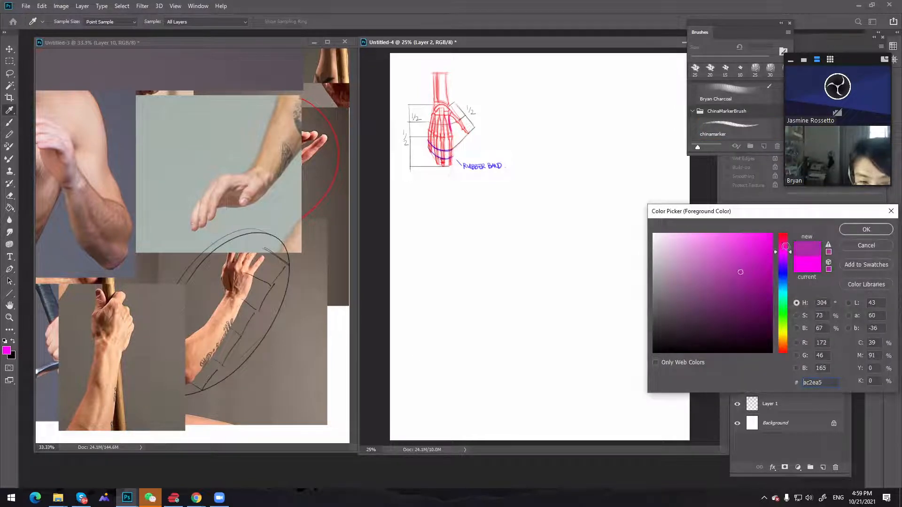
{"action": "key", "text": "Return"}
Outline a purple triangular web between the thumb and index finger and shade it in, enlarging the brush to 35 px
{"action": "key", "text": "bracketleft"}
{"action": "key", "text": "bracketleft"}
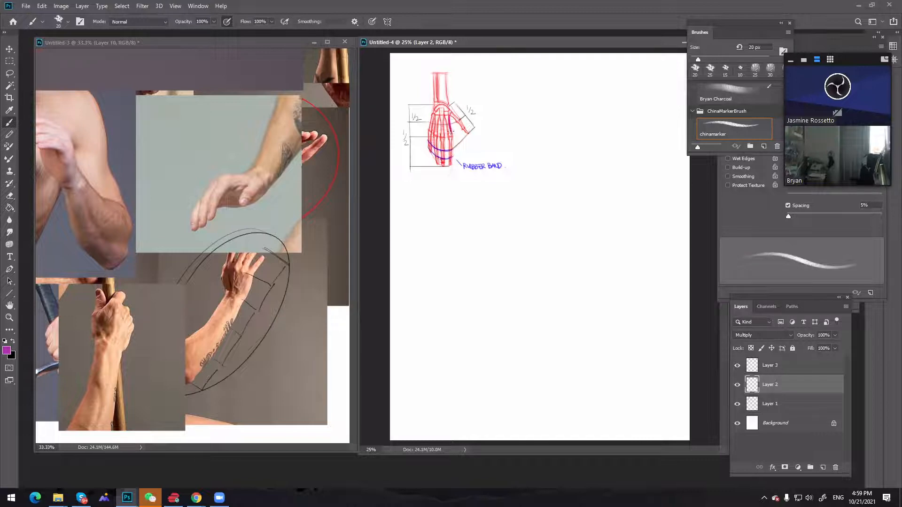
{"action": "key", "text": "bracketright"}
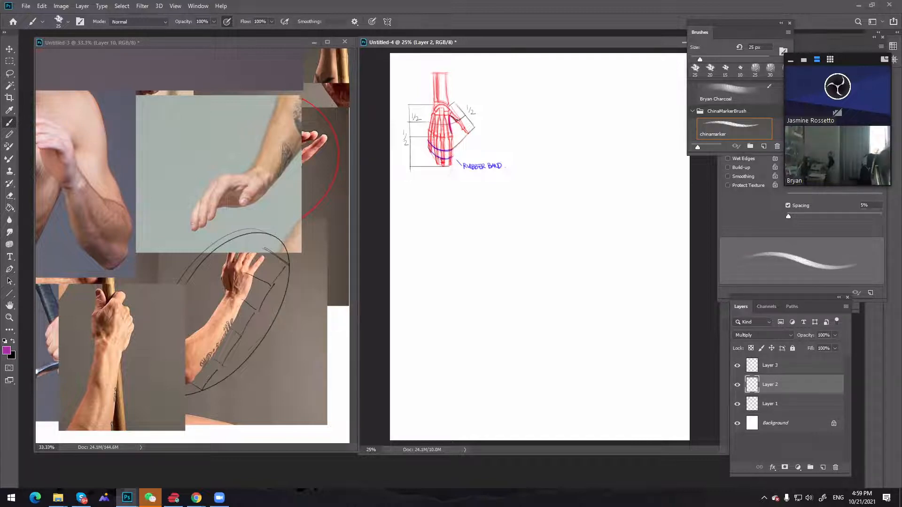
{"action": "left_click_drag", "start_coordinate": [455, 123], "coordinate": [453, 135]}
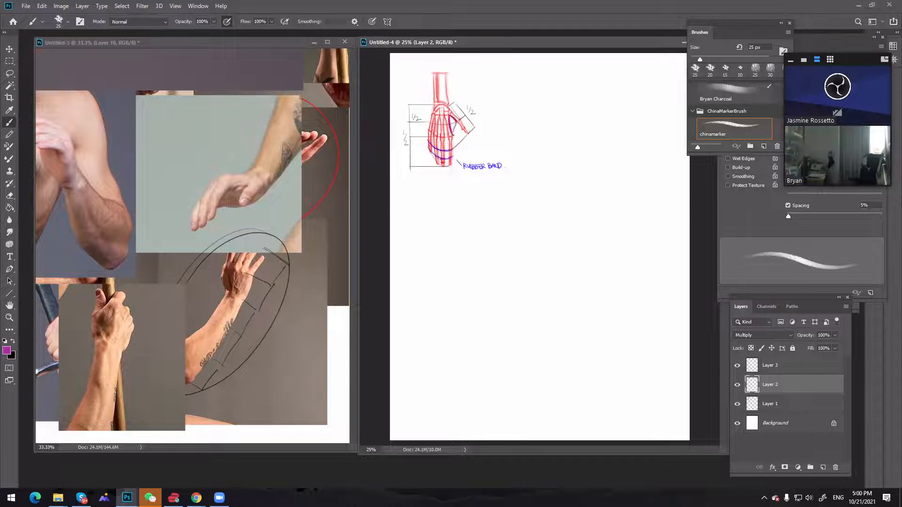
{"action": "key", "text": "bracketright"}
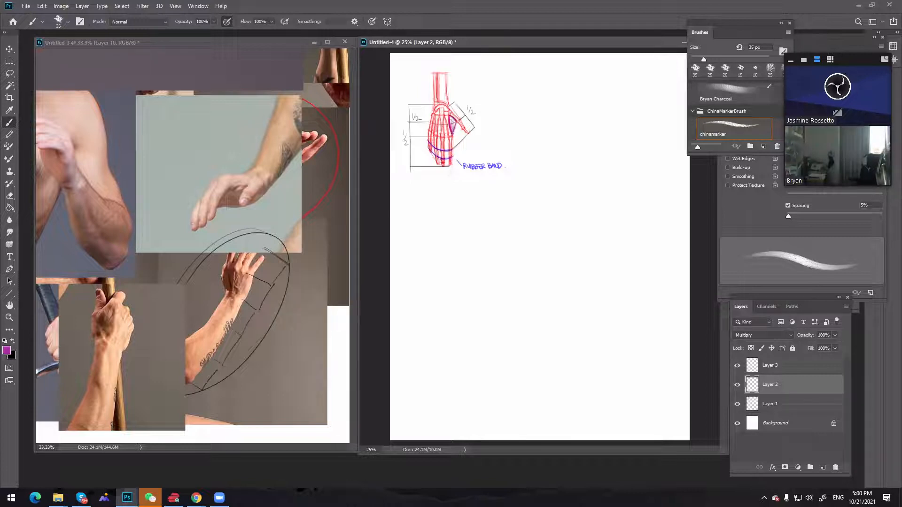
{"action": "mouse_move", "coordinate": [453, 128]}
{"action": "left_mouse_down"}
{"action": "mouse_move", "coordinate": [451, 116]}
{"action": "mouse_move", "coordinate": [452, 133]}
{"action": "left_mouse_up"}
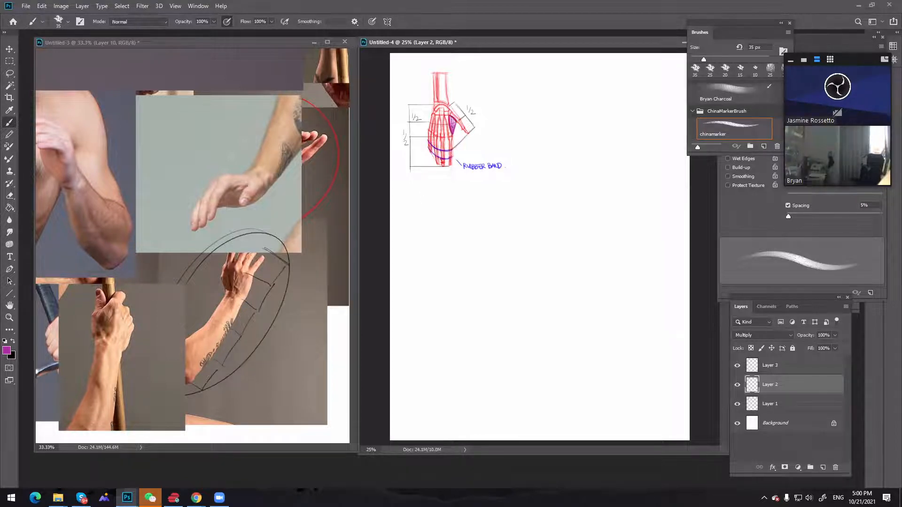
Reduce the brush to 20 px and darken the web between the thumb and the index finger
{"action": "left_click", "coordinate": [13, 343]}
{"action": "key", "text": "bracketleft"}
{"action": "key", "text": "bracketleft"}
{"action": "key", "text": "bracketleft"}
{"action": "left_click_drag", "start_coordinate": [450, 116], "coordinate": [452, 127]}
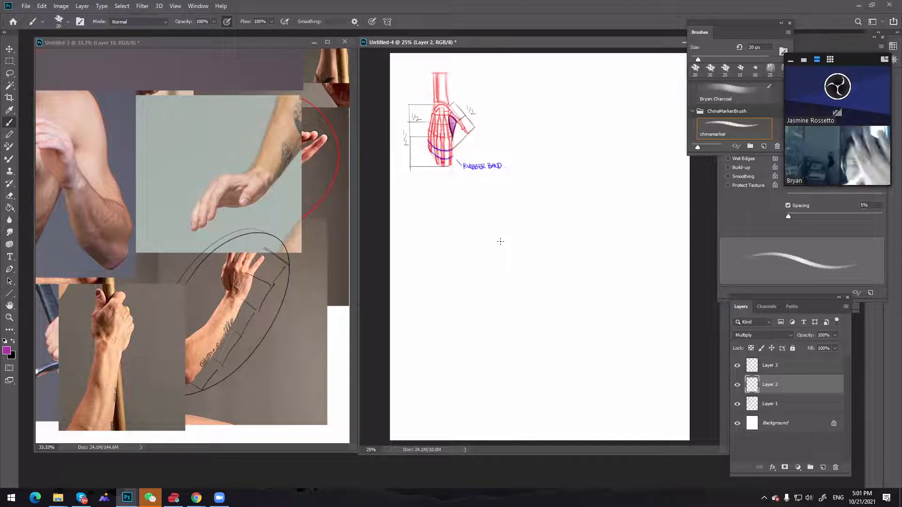
Draw a curved purple muscle pad along the little-finger side of the palm with the brush at 25 px
{"action": "key", "text": "bracketright"}
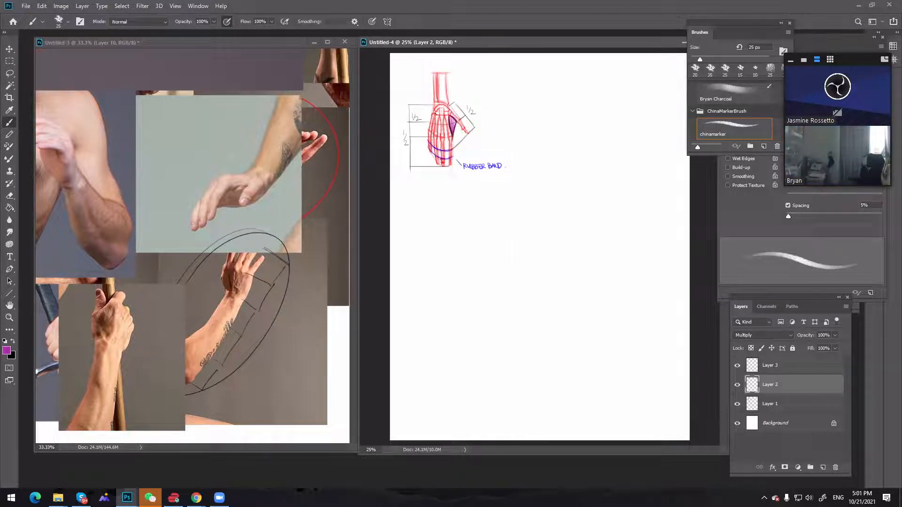
{"action": "key", "text": "bracketleft"}
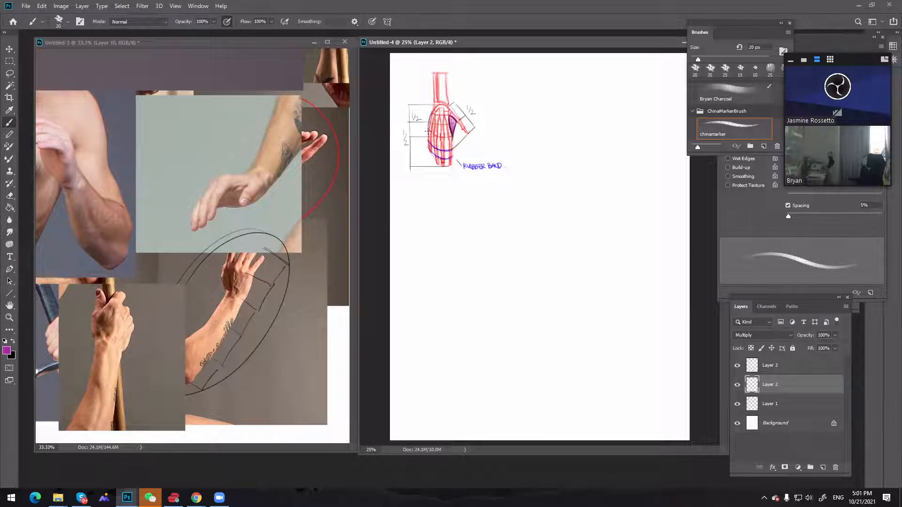
{"action": "key", "text": "bracketright"}
{"action": "key", "text": "ctrl+z"}
{"action": "left_click_drag", "start_coordinate": [436, 107], "coordinate": [429, 127]}
{"action": "key", "text": "ctrl+z"}
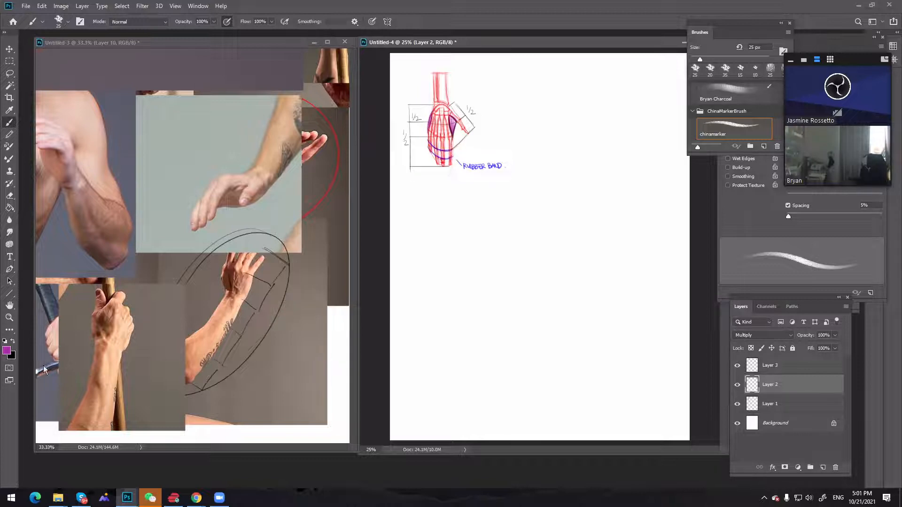
Swap the foreground colour to black and darken the shading inside the hand with the brush at 20 px
{"action": "left_click", "coordinate": [13, 341]}
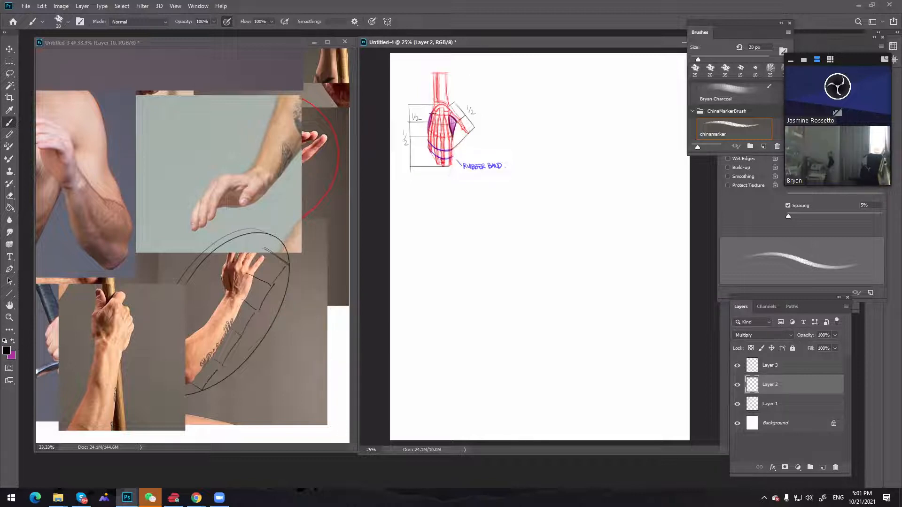
{"action": "key", "text": "bracketleft"}
{"action": "key", "text": "bracketleft"}
{"action": "key", "text": "bracketright"}
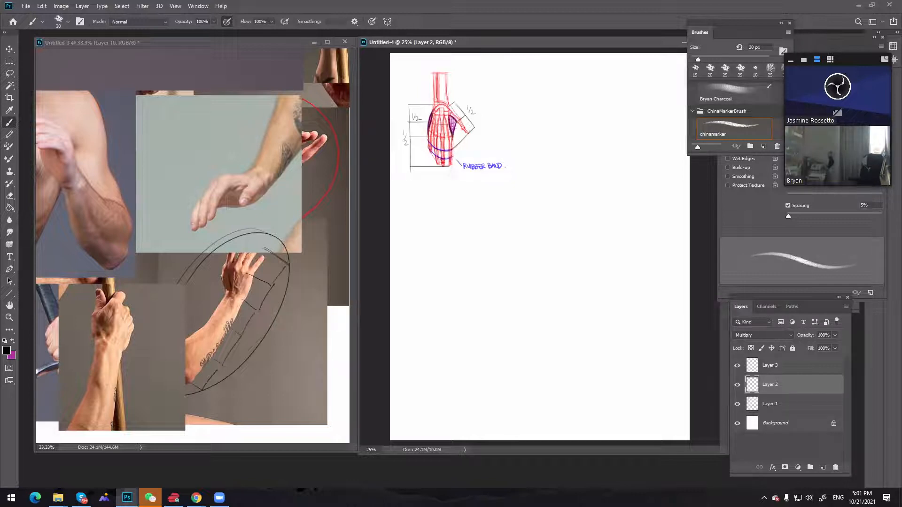
{"action": "key", "text": "bracketright"}
{"action": "key", "text": "bracketleft"}
{"action": "left_click_drag", "start_coordinate": [443, 122], "coordinate": [444, 123]}
Swap the foreground colour back to purple and shade the palm area beside the thumb web
{"action": "left_click", "coordinate": [14, 341]}
{"action": "key", "text": "bracketright"}
{"action": "key", "text": "bracketright"}
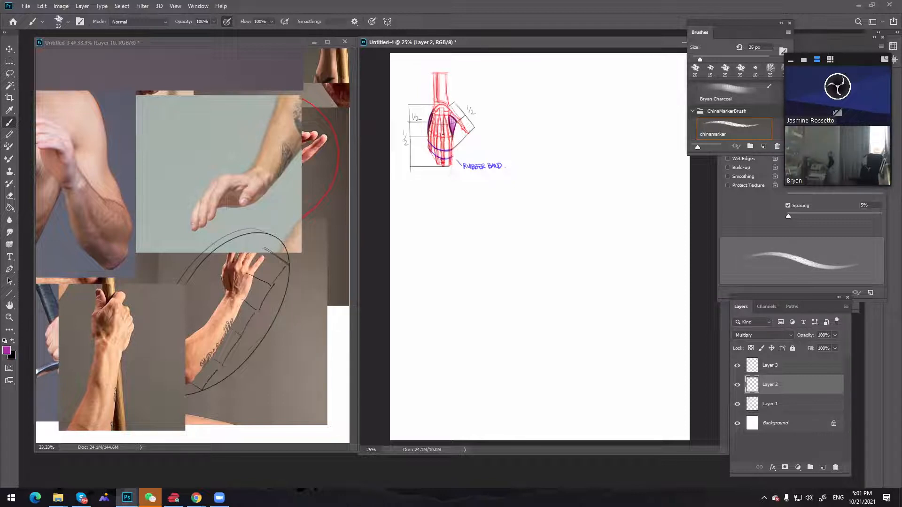
{"action": "key", "text": "bracketleft"}
{"action": "key", "text": "bracketleft"}
{"action": "key", "text": "bracketright"}
{"action": "left_click", "coordinate": [444, 121]}
Swap to black and darken the strip of palm beside the thumb web, varying the brush between 15 and 25 px
{"action": "left_click", "coordinate": [13, 342]}
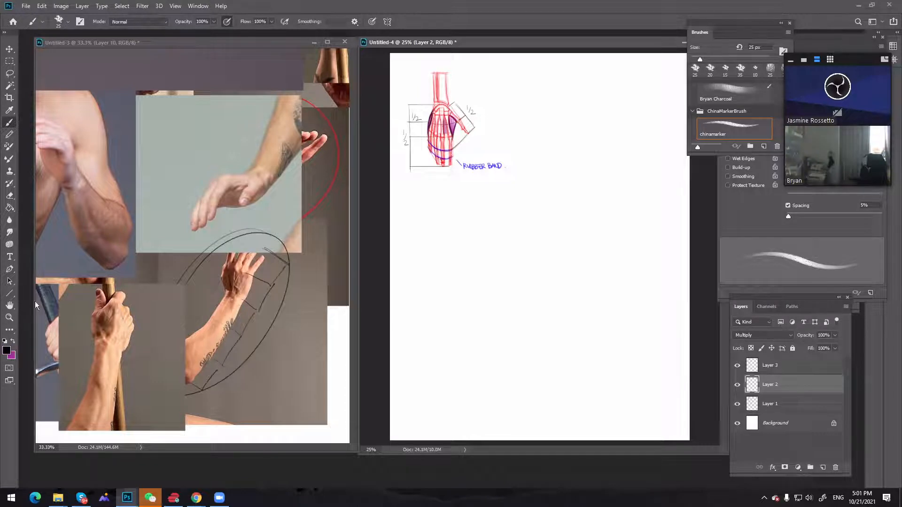
{"action": "key", "text": "bracketleft"}
{"action": "key", "text": "bracketleft"}
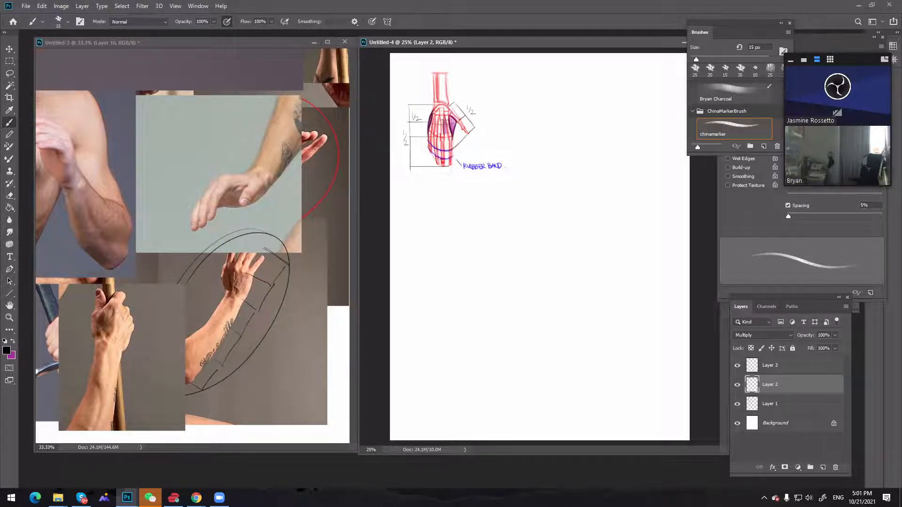
{"action": "left_click", "coordinate": [444, 121]}
{"action": "key", "text": "bracketright"}
{"action": "key", "text": "bracketright"}
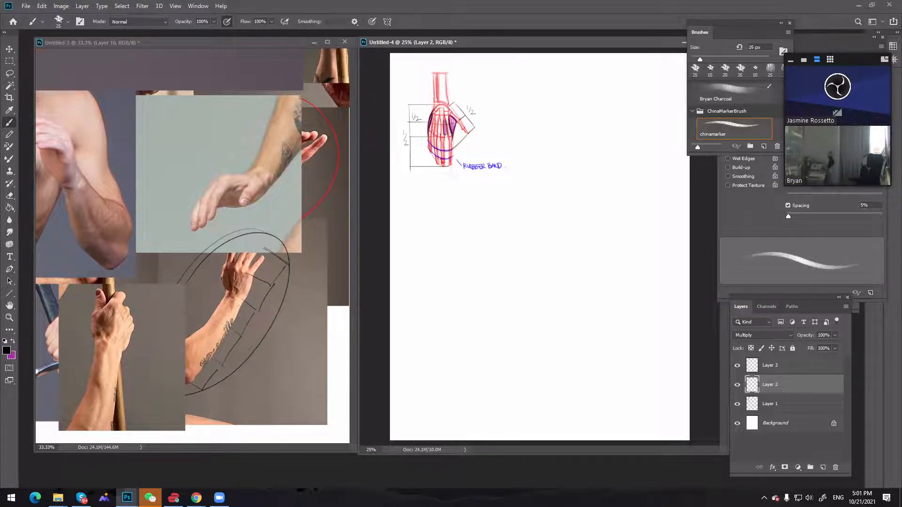
{"action": "left_click", "coordinate": [458, 123]}
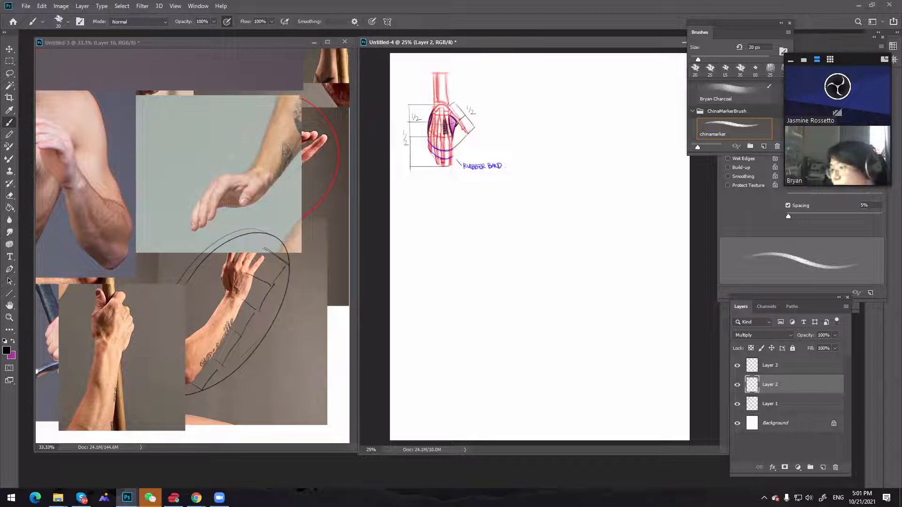
Bring the demo.jpg sheet forward and place its window over the photo references
{"action": "key", "text": "ctrl+Tab"}
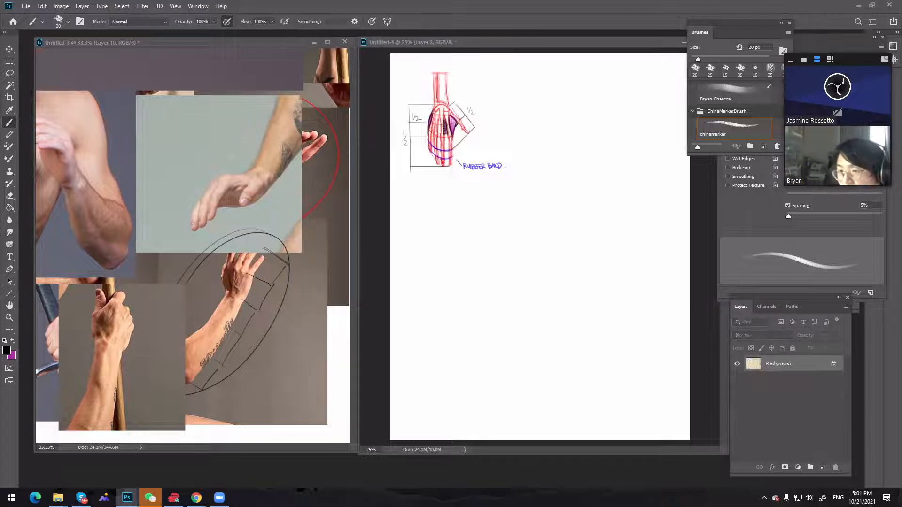
{"action": "key", "text": "ctrl+Tab"}
{"action": "left_click_drag", "start_coordinate": [317, 46], "coordinate": [221, 46]}
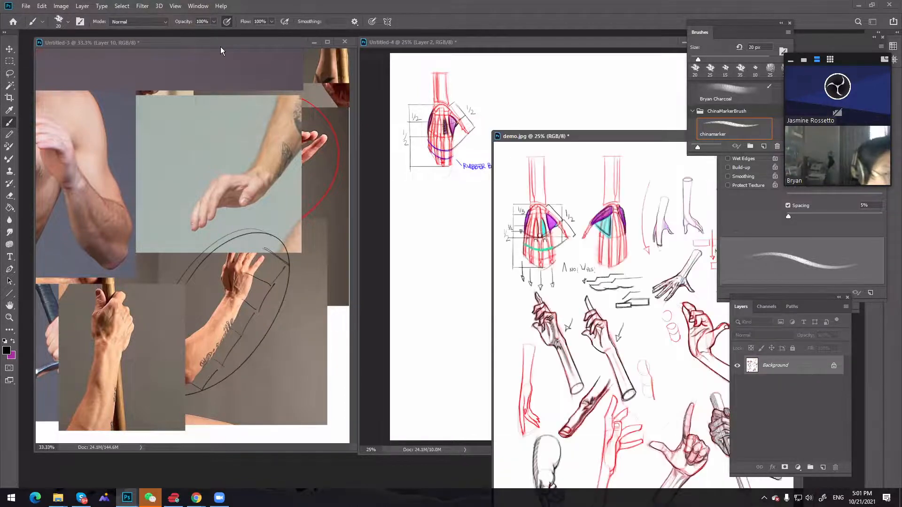
Circle the coloured muscle pads on the demo.jpg hands in black as temporary pointers and undo the marks
{"action": "mouse_move", "coordinate": [165, 130]}
{"action": "left_mouse_down"}
{"action": "mouse_move", "coordinate": [168, 151]}
{"action": "mouse_move", "coordinate": [167, 130]}
{"action": "left_mouse_up"}
{"action": "mouse_move", "coordinate": [99, 137]}
{"action": "left_mouse_down"}
{"action": "mouse_move", "coordinate": [105, 150]}
{"action": "mouse_move", "coordinate": [101, 131]}
{"action": "left_mouse_up"}
{"action": "key", "text": "ctrl+z"}
{"action": "key", "text": "ctrl+z"}
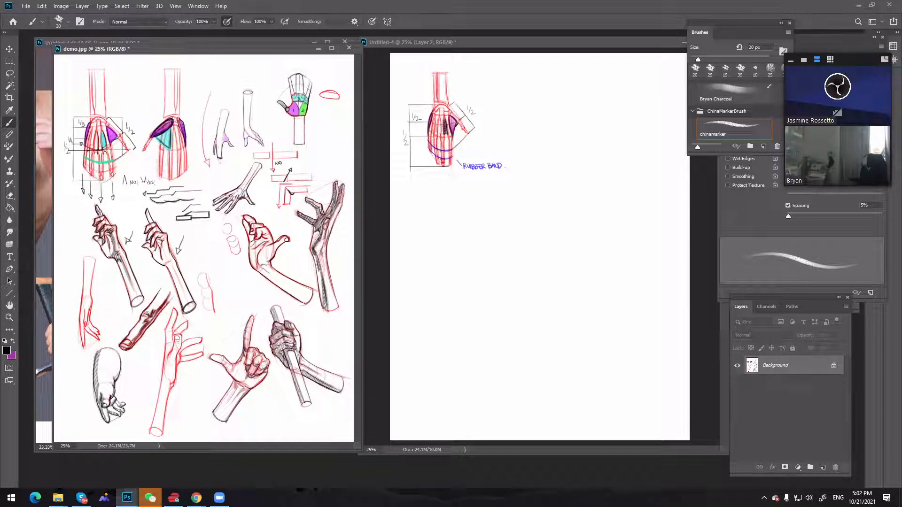
{"action": "mouse_move", "coordinate": [175, 120]}
{"action": "left_mouse_down"}
{"action": "mouse_move", "coordinate": [158, 135]}
{"action": "mouse_move", "coordinate": [164, 118]}
{"action": "left_mouse_up"}
{"action": "left_click_drag", "start_coordinate": [306, 100], "coordinate": [295, 117]}
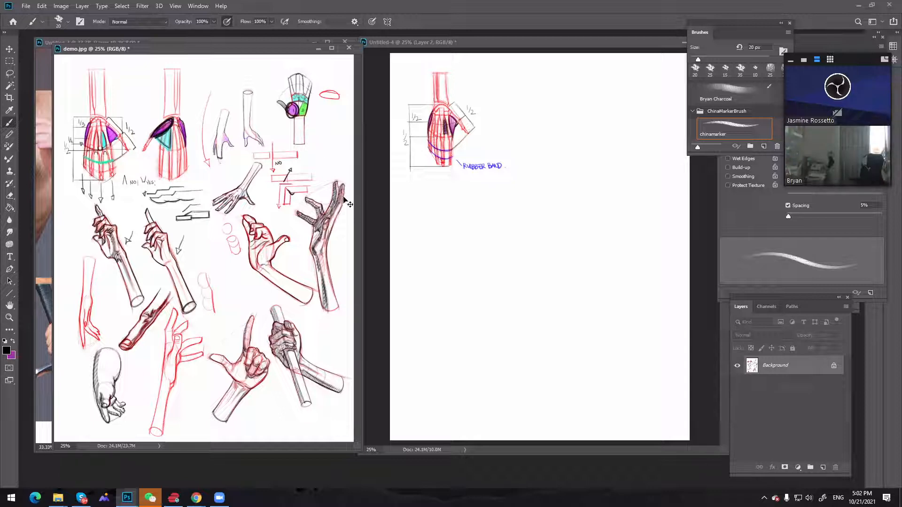
{"action": "key", "text": "ctrl+z"}
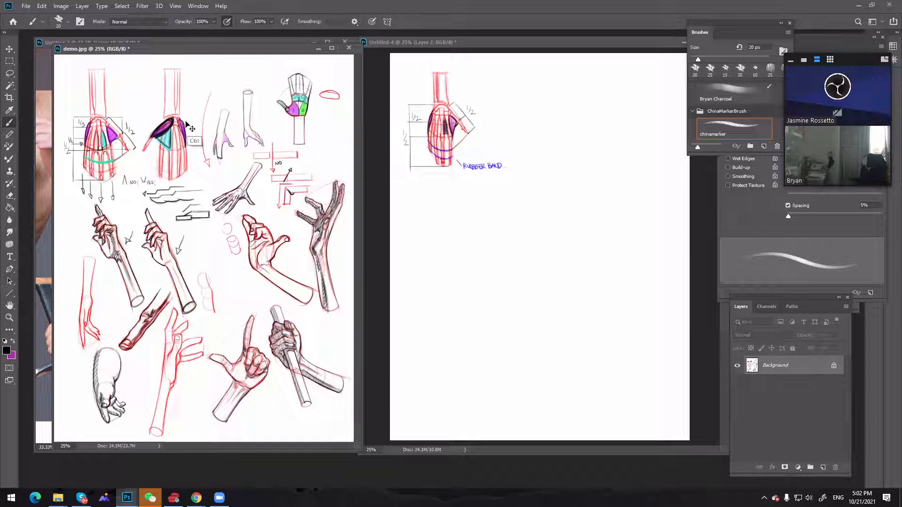
{"action": "key", "text": "ctrl+z"}
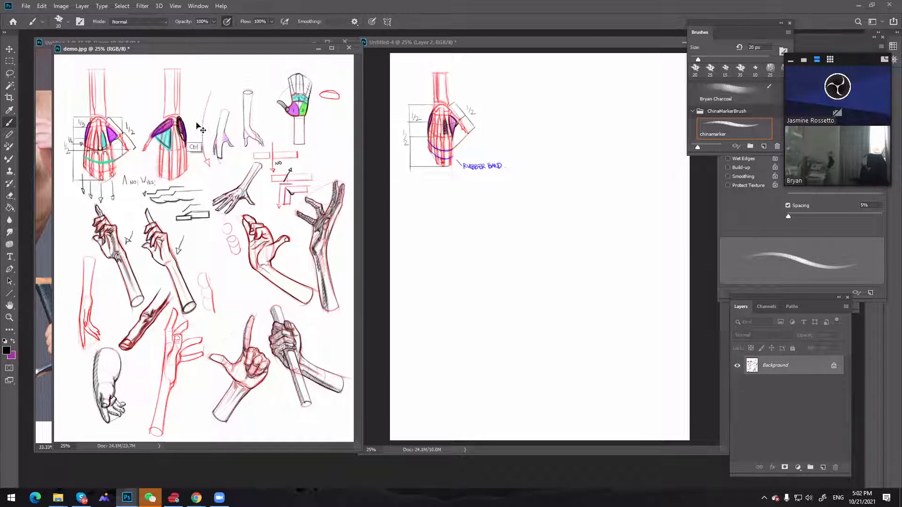
Temporarily circle the little-finger pad in Untitled-4 and the teal thumb web in demo.jpg, undoing the marks in both documents
{"action": "left_click", "coordinate": [439, 125]}
{"action": "mouse_move", "coordinate": [432, 106]}
{"action": "left_mouse_down"}
{"action": "mouse_move", "coordinate": [425, 133]}
{"action": "mouse_move", "coordinate": [433, 107]}
{"action": "left_mouse_up"}
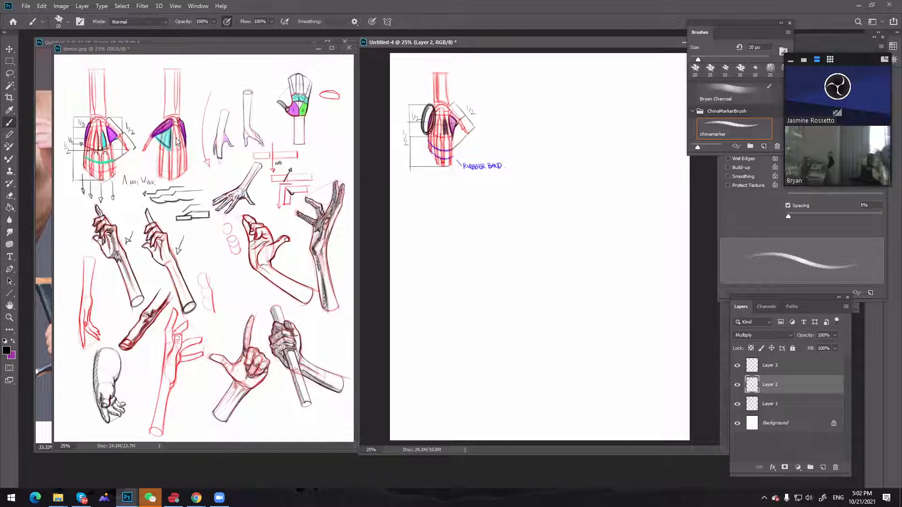
{"action": "left_click", "coordinate": [164, 131]}
{"action": "mouse_move", "coordinate": [159, 127]}
{"action": "left_mouse_down"}
{"action": "mouse_move", "coordinate": [184, 134]}
{"action": "mouse_move", "coordinate": [166, 151]}
{"action": "mouse_move", "coordinate": [185, 136]}
{"action": "left_mouse_up"}
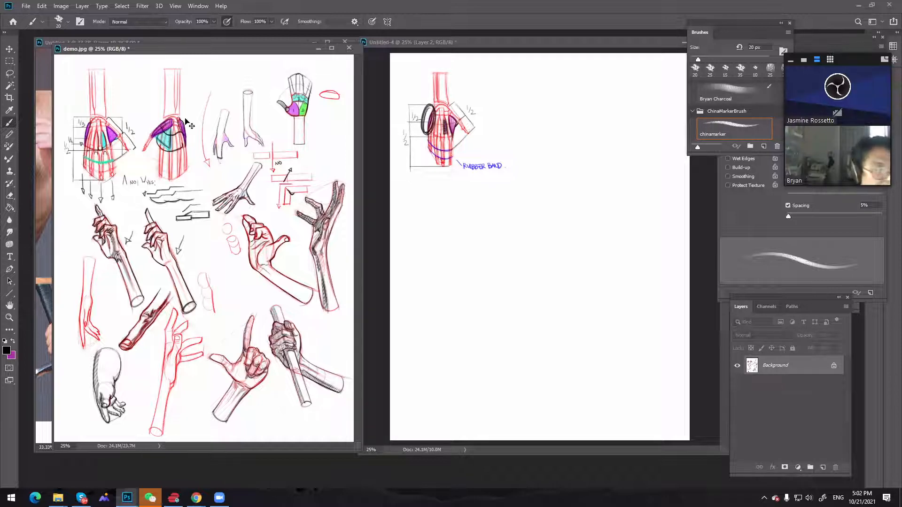
{"action": "key", "text": "ctrl+z"}
{"action": "key", "text": "ctrl+z"}
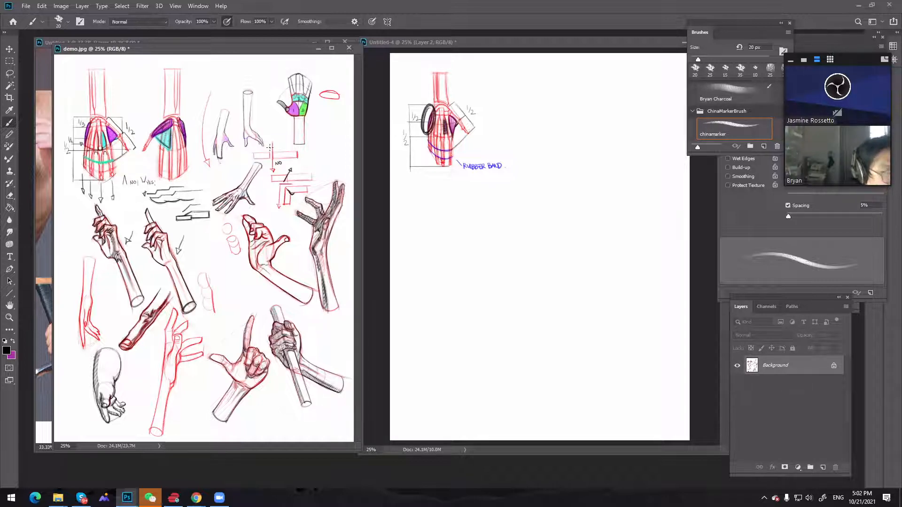
{"action": "left_click", "coordinate": [463, 138]}
{"action": "key", "text": "ctrl+z"}
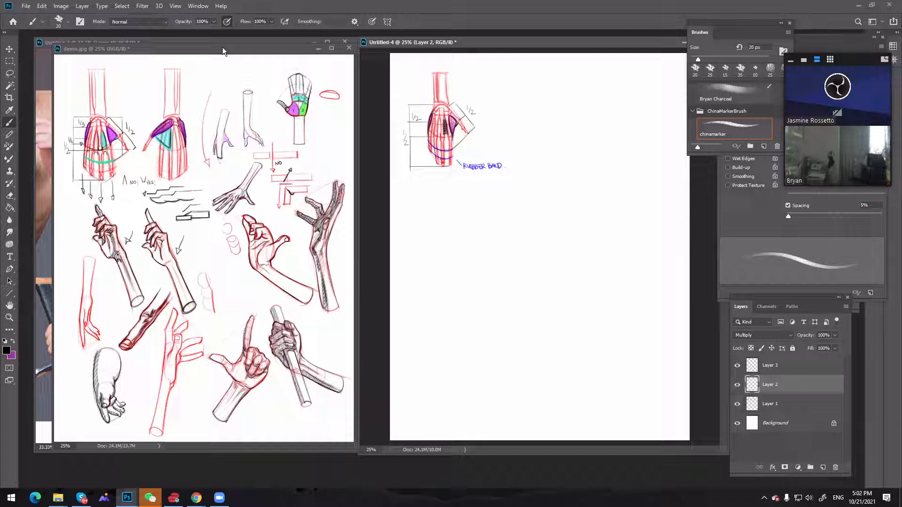
Move demo.jpg out of the way, shift the Untitled-4 window closer to the photo references, and make Layer 3 active
{"action": "left_click_drag", "start_coordinate": [221, 47], "coordinate": [901, 141]}
{"action": "left_click_drag", "start_coordinate": [480, 41], "coordinate": [466, 38]}
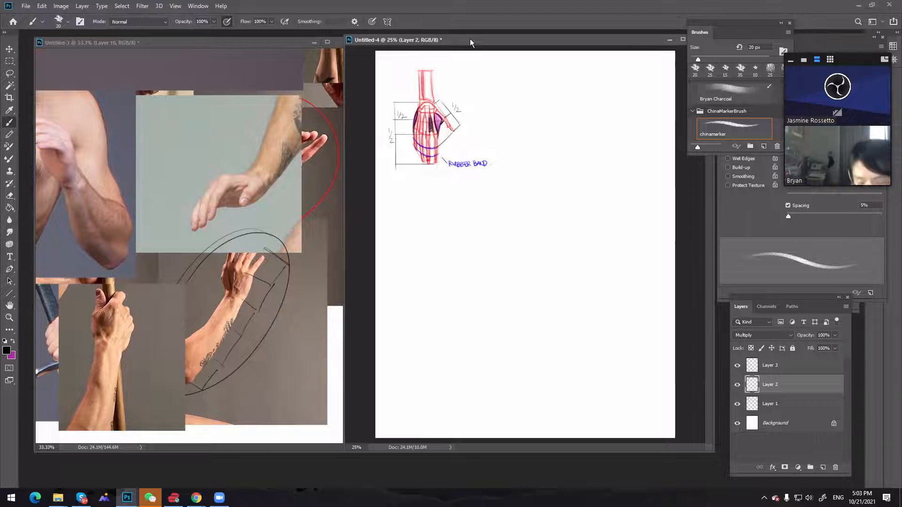
{"action": "left_click", "coordinate": [786, 366]}
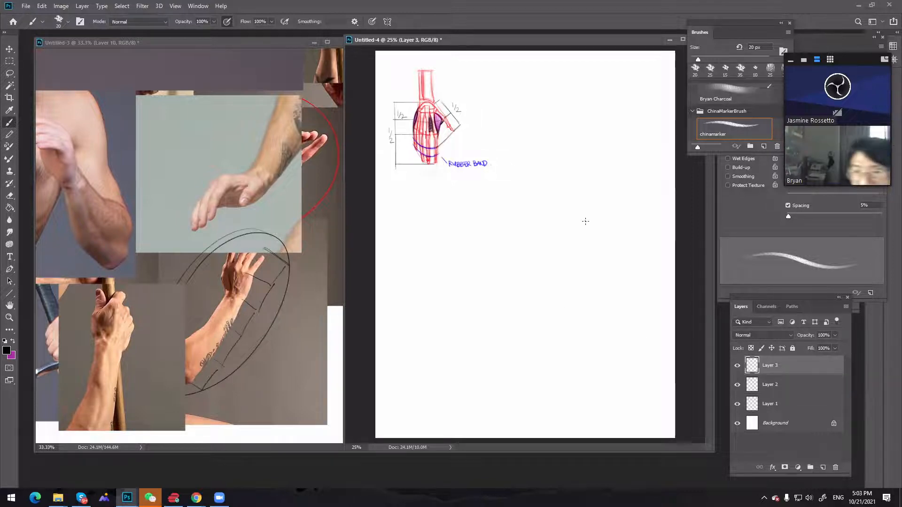
Switch back to the demo.jpg document
{"action": "key", "text": "ctrl+Tab"}
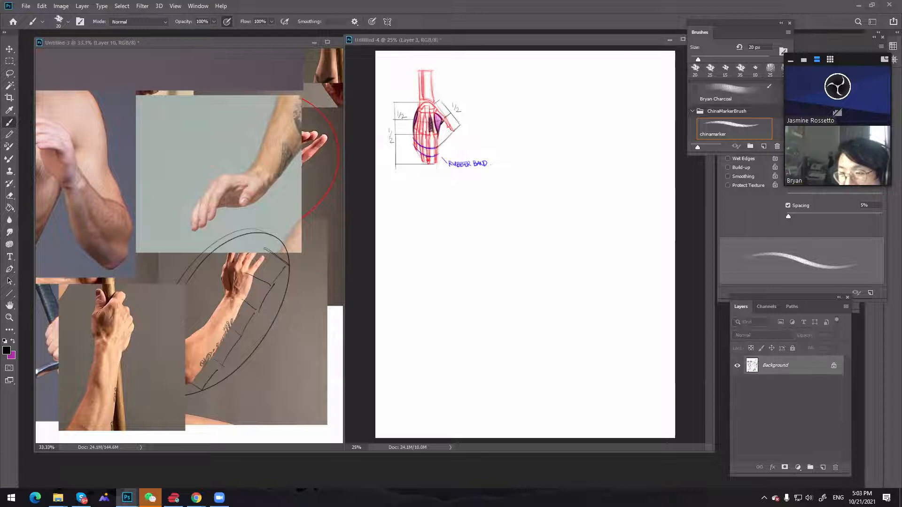
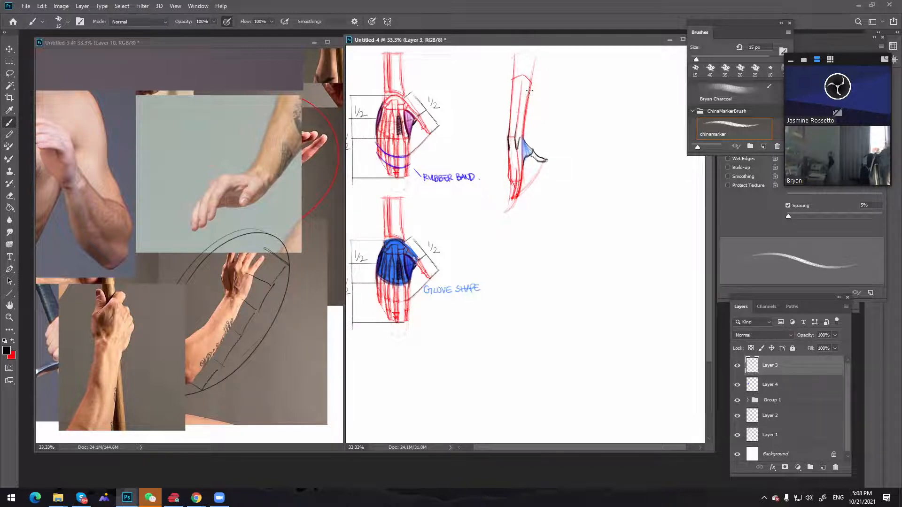
Reinforce the side-view forearm, back of the hand and fingers with black chinamarker strokes on Layer 3
{"action": "left_click_drag", "start_coordinate": [529, 89], "coordinate": [522, 138]}
{"action": "left_click_drag", "start_coordinate": [522, 77], "coordinate": [516, 136]}
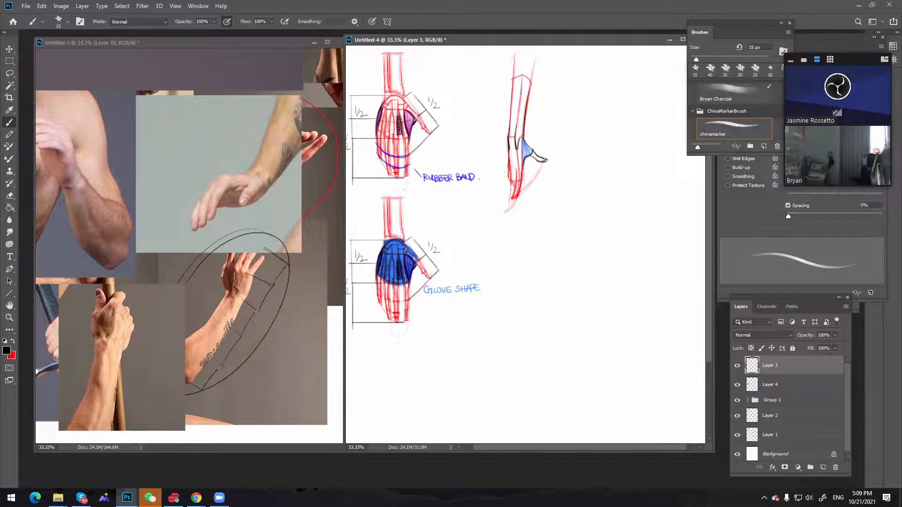
{"action": "key", "text": "bracketleft"}
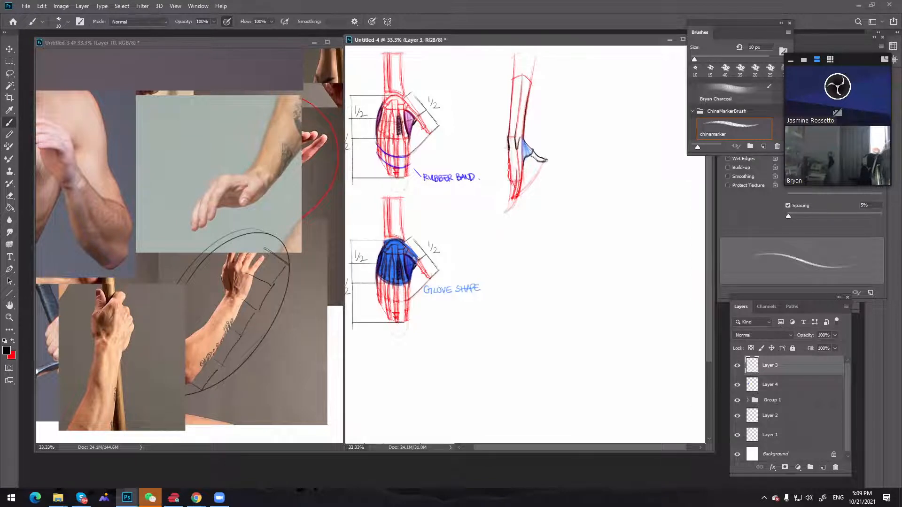
{"action": "left_click_drag", "start_coordinate": [508, 163], "coordinate": [512, 183]}
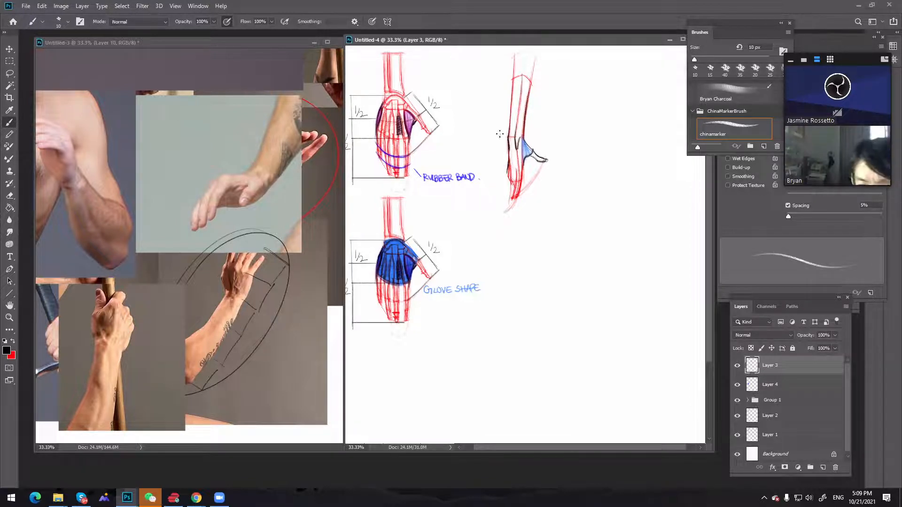
{"action": "key", "text": "bracketright"}
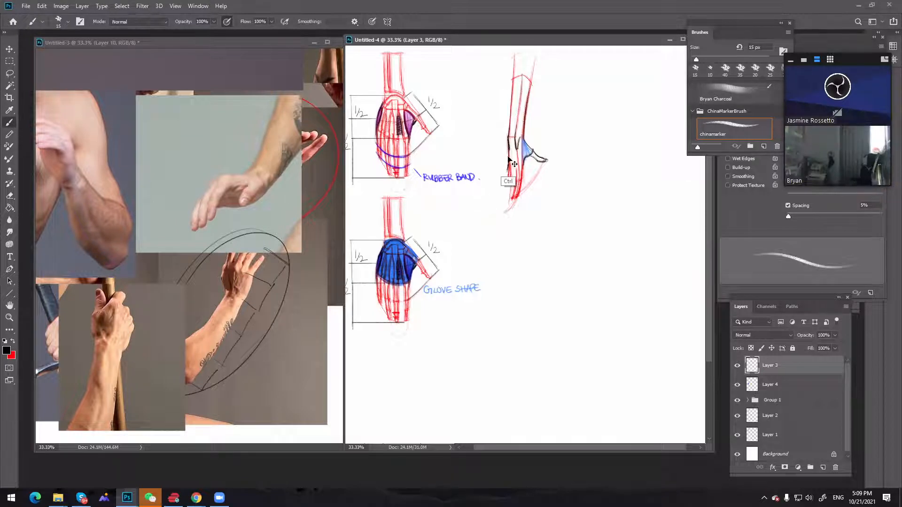
{"action": "left_click_drag", "start_coordinate": [508, 168], "coordinate": [508, 181]}
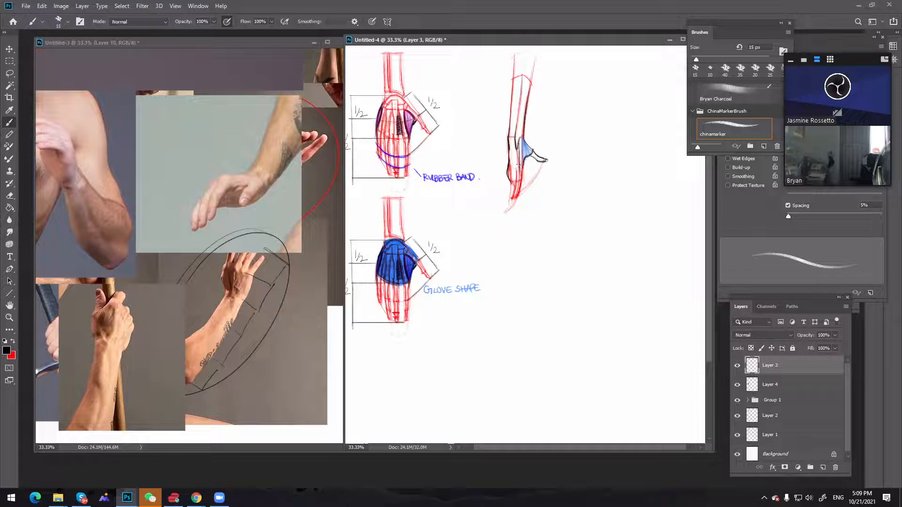
{"action": "left_click_drag", "start_coordinate": [519, 170], "coordinate": [511, 201]}
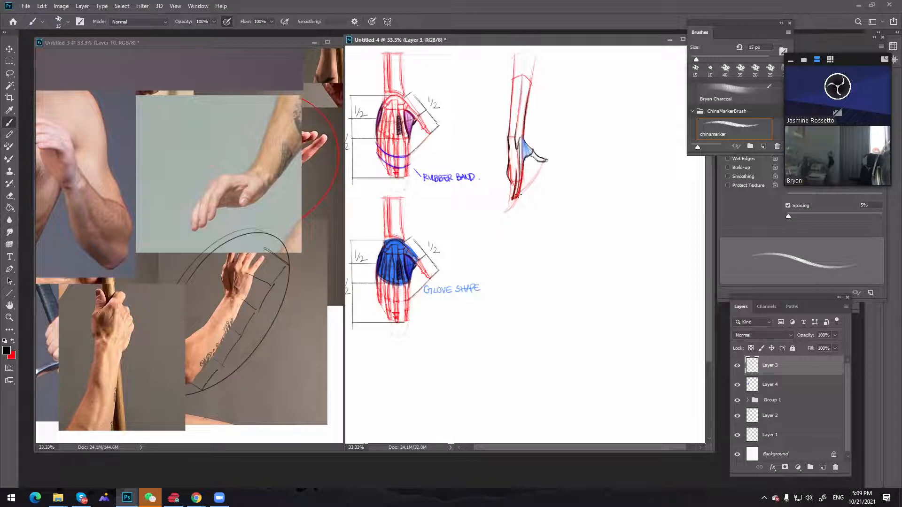
Erase the loose line ends above the side-view forearm box on Layer 3 with a 45 px eraser
{"action": "key", "text": "z"}
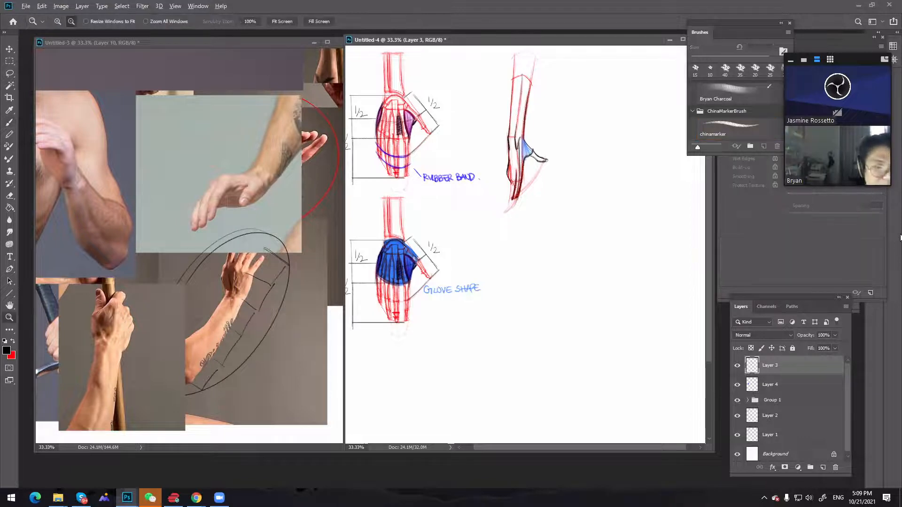
{"action": "left_click", "coordinate": [606, 156], "text": "alt"}
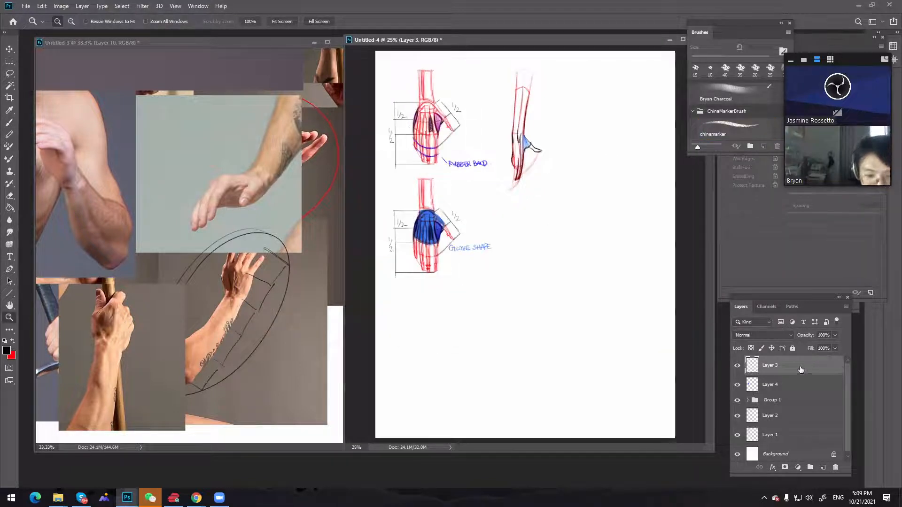
{"action": "left_click", "coordinate": [546, 240]}
{"action": "key", "text": "e"}
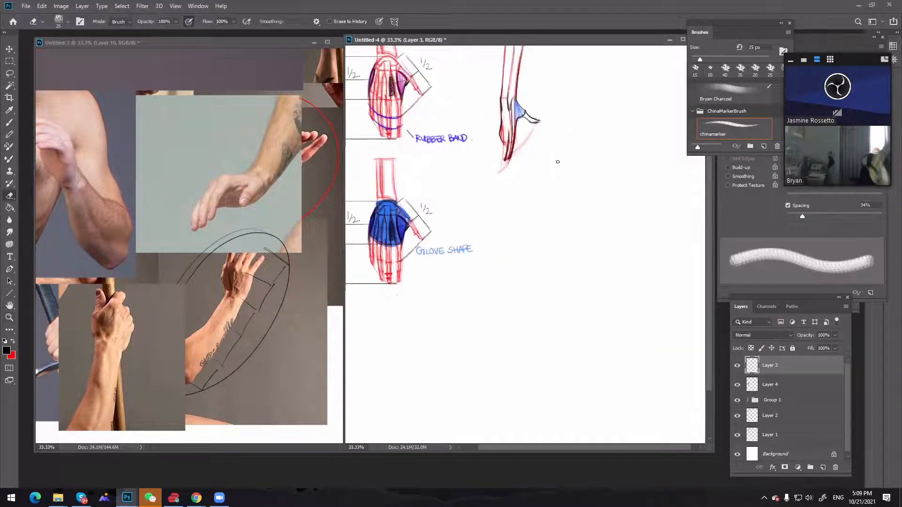
{"action": "scroll", "coordinate": [557, 162], "scroll_direction": "up", "scroll_amount": 3}
{"action": "key", "text": "bracketright"}
{"action": "key", "text": "bracketright"}
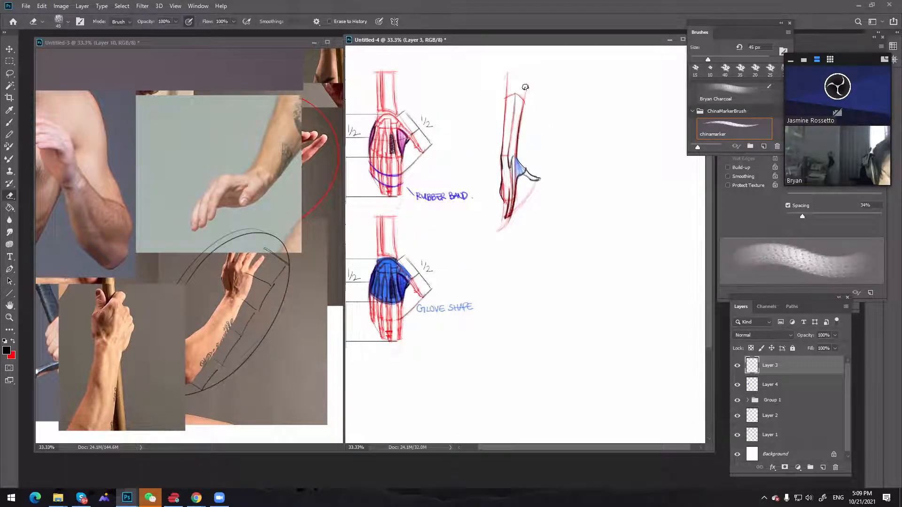
{"action": "mouse_move", "coordinate": [525, 88]}
{"action": "left_mouse_down"}
{"action": "mouse_move", "coordinate": [496, 80]}
{"action": "mouse_move", "coordinate": [502, 78]}
{"action": "mouse_move", "coordinate": [513, 93]}
{"action": "left_mouse_up"}
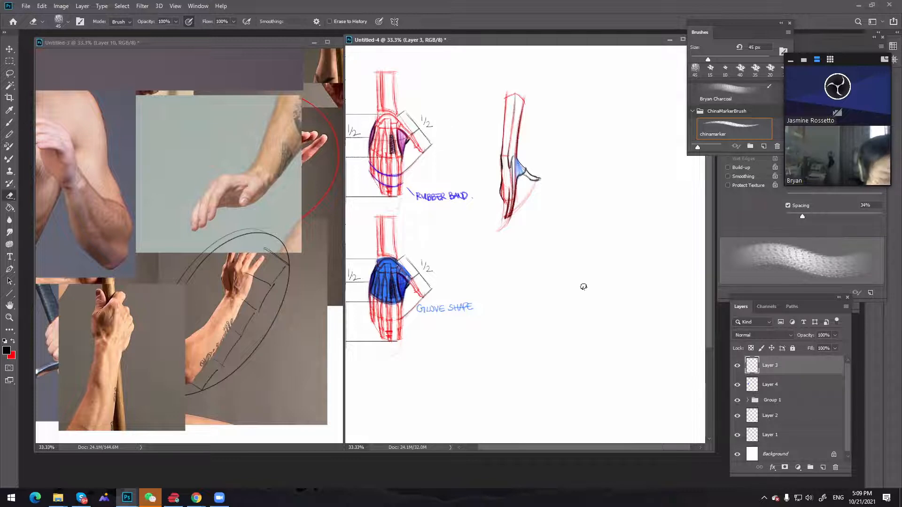
Lasso the whole side-view arm sketch and select the layers from Layer 3 down to Layer 2
{"action": "key", "text": "z"}
{"action": "left_click", "coordinate": [580, 240], "text": "alt"}
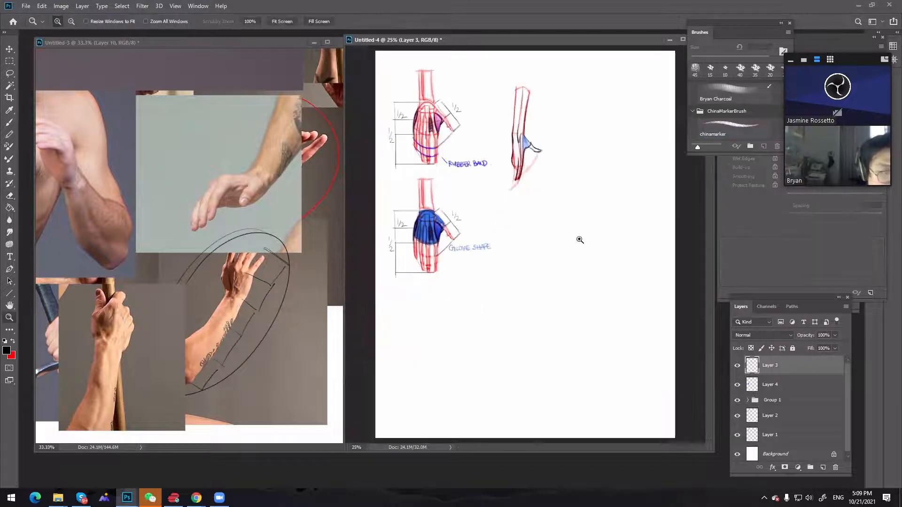
{"action": "key", "text": "b"}
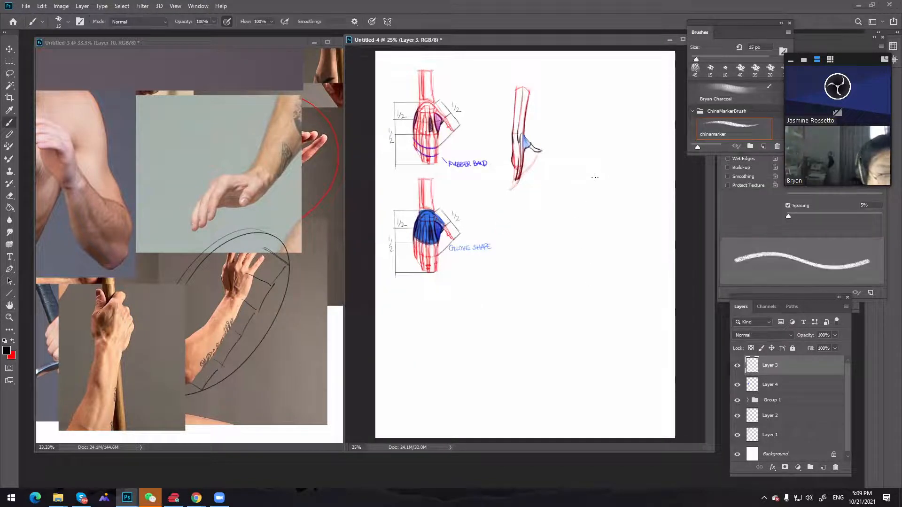
{"action": "key", "text": "l"}
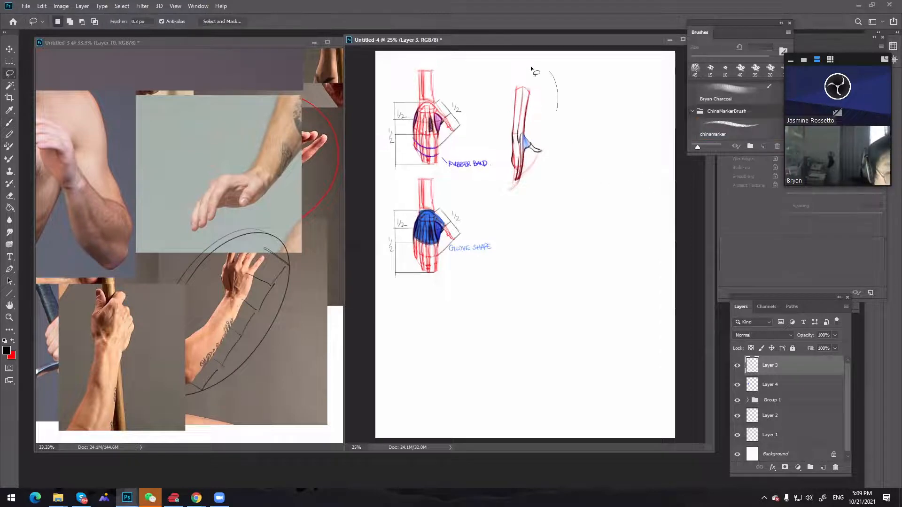
{"action": "mouse_move", "coordinate": [531, 69]}
{"action": "left_mouse_down"}
{"action": "mouse_move", "coordinate": [566, 117]}
{"action": "mouse_move", "coordinate": [543, 193]}
{"action": "left_mouse_up"}
{"action": "left_click", "coordinate": [737, 385]}
{"action": "left_click", "coordinate": [738, 385]}
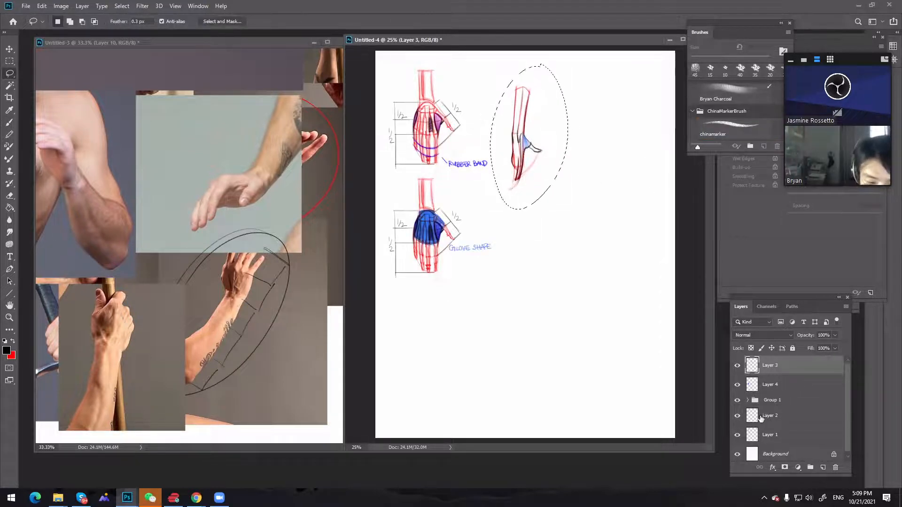
{"action": "left_click", "coordinate": [794, 415]}
{"action": "left_click", "coordinate": [799, 359], "text": "shift"}
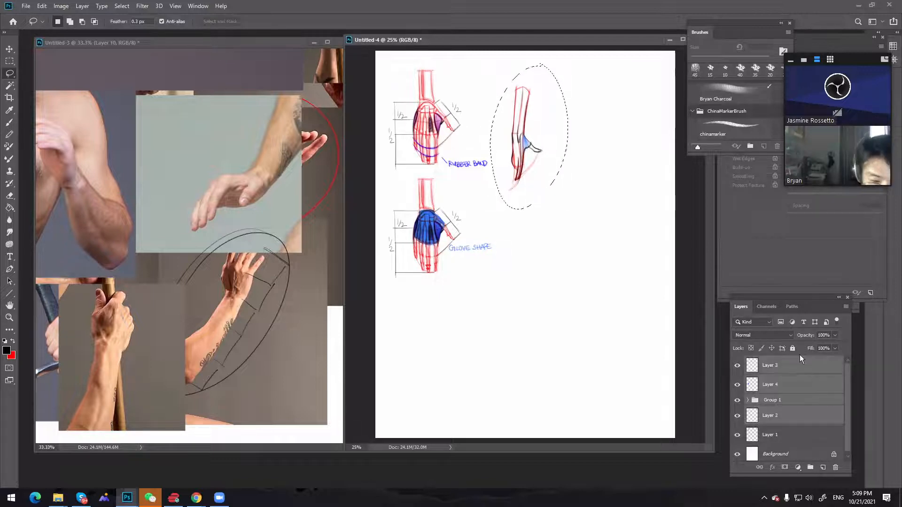
Group the selected layers, duplicate the group with the original hidden, and merge the copy into a single layer
{"action": "key", "text": "ctrl+g"}
{"action": "left_click_drag", "start_coordinate": [799, 362], "coordinate": [822, 467]}
{"action": "left_click", "coordinate": [736, 373]}
{"action": "right_click", "coordinate": [776, 360]}
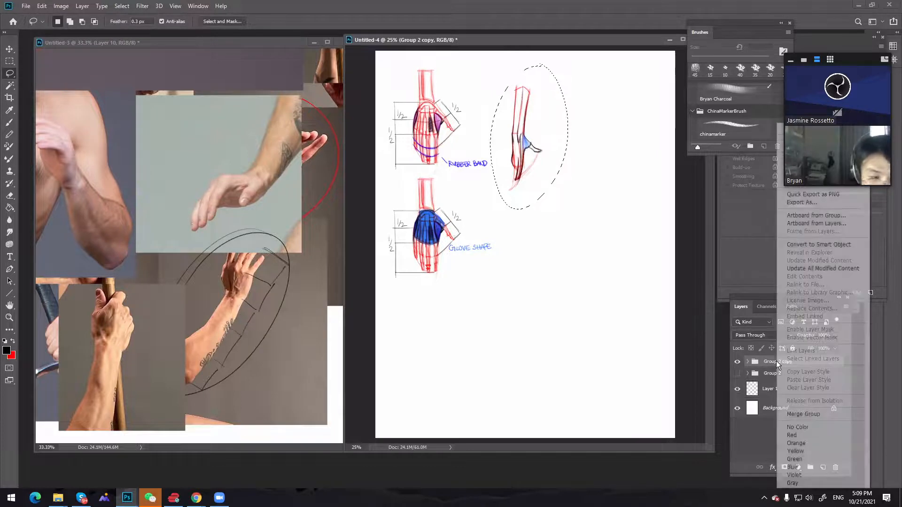
{"action": "left_click", "coordinate": [768, 360]}
{"action": "right_click", "coordinate": [767, 359]}
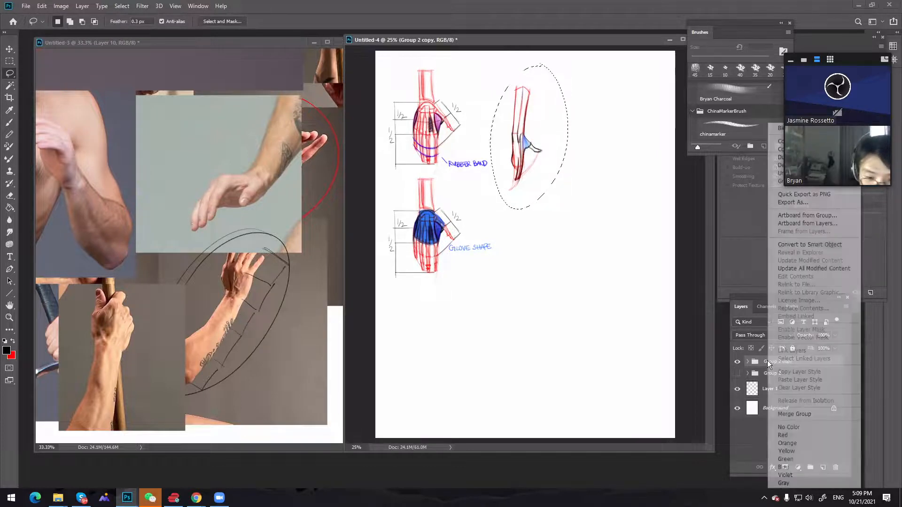
{"action": "left_click", "coordinate": [794, 413]}
Move the lassoed side-view arm up and left beside the rubber-band hand, and drop the selection
{"action": "key", "text": "v"}
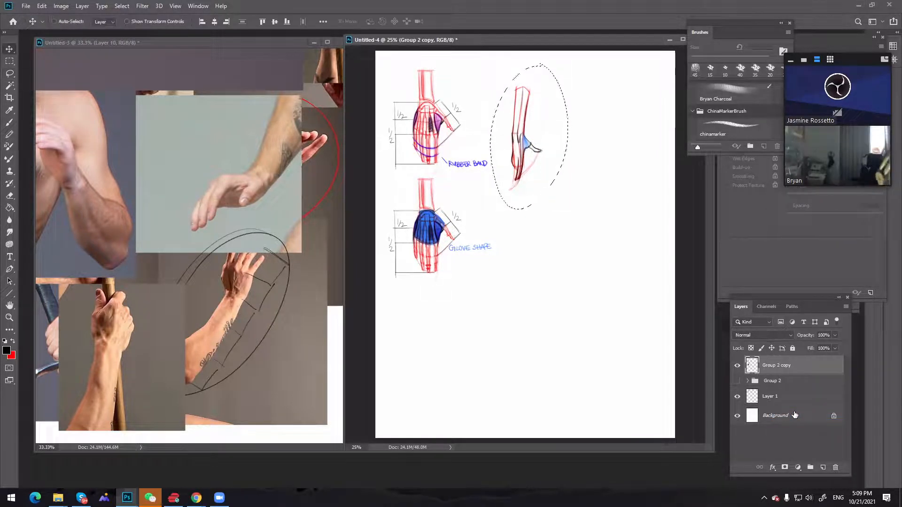
{"action": "key", "text": "shift+Left"}
{"action": "key", "text": "shift+Left"}
{"action": "key", "text": "shift+Left"}
{"action": "key", "text": "shift+Left"}
{"action": "key", "text": "shift+Left"}
{"action": "key", "text": "shift+Left"}
{"action": "key", "text": "shift+Left"}
{"action": "key", "text": "shift+Left"}
{"action": "key", "text": "shift+Left"}
{"action": "key", "text": "shift+Left"}
{"action": "key", "text": "shift+Up"}
{"action": "key", "text": "shift+Up"}
{"action": "key", "text": "shift+Up"}
{"action": "key", "text": "shift+Up"}
{"action": "key", "text": "shift+Up"}
{"action": "key", "text": "shift+Up"}
{"action": "key", "text": "shift+Up"}
{"action": "key", "text": "shift+Up"}
{"action": "key", "text": "shift+Up"}
{"action": "key", "text": "shift+Up"}
{"action": "key", "text": "shift+Up"}
{"action": "key", "text": "shift+Up"}
{"action": "key", "text": "shift+Up"}
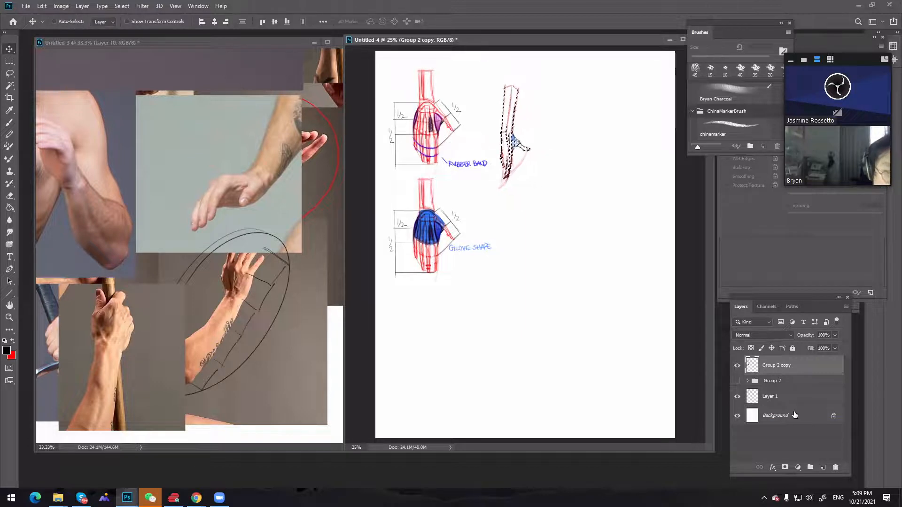
{"action": "key", "text": "shift+Up"}
{"action": "key", "text": "shift+Up"}
{"action": "key", "text": "shift+Up"}
{"action": "key", "text": "shift+Up"}
{"action": "key", "text": "shift+Up"}
{"action": "key", "text": "shift+Up"}
{"action": "key", "text": "shift+Up"}
{"action": "key", "text": "shift+Up"}
{"action": "key", "text": "shift+Up"}
{"action": "key", "text": "shift+Up"}
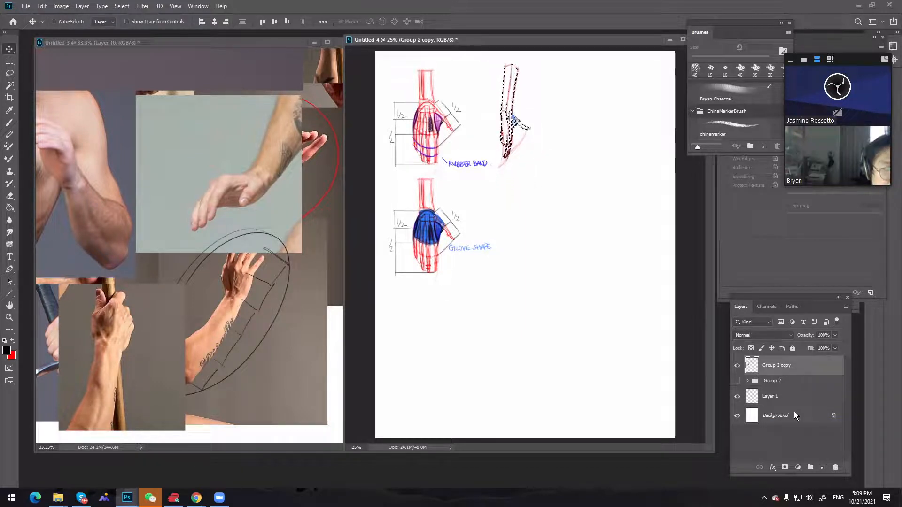
{"action": "key", "text": "shift+Left"}
{"action": "key", "text": "shift+Left"}
{"action": "key", "text": "shift+Left"}
{"action": "key", "text": "shift+Left"}
{"action": "key", "text": "shift+Left"}
{"action": "key", "text": "shift+Left"}
{"action": "key", "text": "shift+Left"}
{"action": "key", "text": "shift+Left"}
{"action": "key", "text": "shift+Left"}
{"action": "key", "text": "shift+Left"}
{"action": "key", "text": "shift+Left"}
{"action": "key", "text": "shift+Left"}
{"action": "key", "text": "shift+Left"}
{"action": "key", "text": "shift+Left"}
{"action": "key", "text": "shift+Left"}
{"action": "key", "text": "shift+Left"}
{"action": "key", "text": "shift+Left"}
{"action": "key", "text": "shift+Left"}
{"action": "key", "text": "shift+Left"}
{"action": "key", "text": "shift+Left"}
{"action": "key", "text": "shift+Left"}
{"action": "key", "text": "shift+Left"}
{"action": "key", "text": "shift+Left"}
{"action": "key", "text": "shift+Left"}
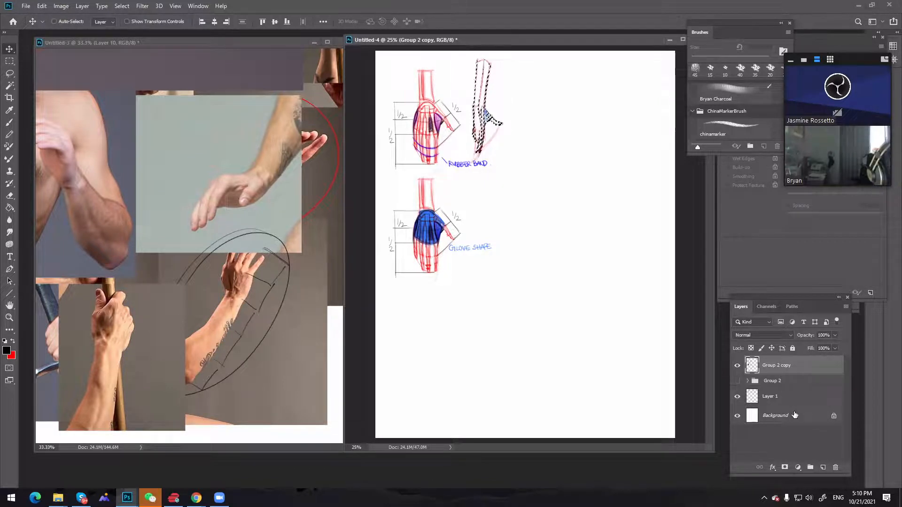
{"action": "key", "text": "m"}
{"action": "left_click", "coordinate": [580, 250]}
Make red the brush colour and extend the Untitled-4 window upward and downward for more working space
{"action": "key", "text": "b"}
{"action": "key", "text": "ctrl+space"}
{"action": "left_click_drag", "start_coordinate": [558, 190], "coordinate": [565, 162]}
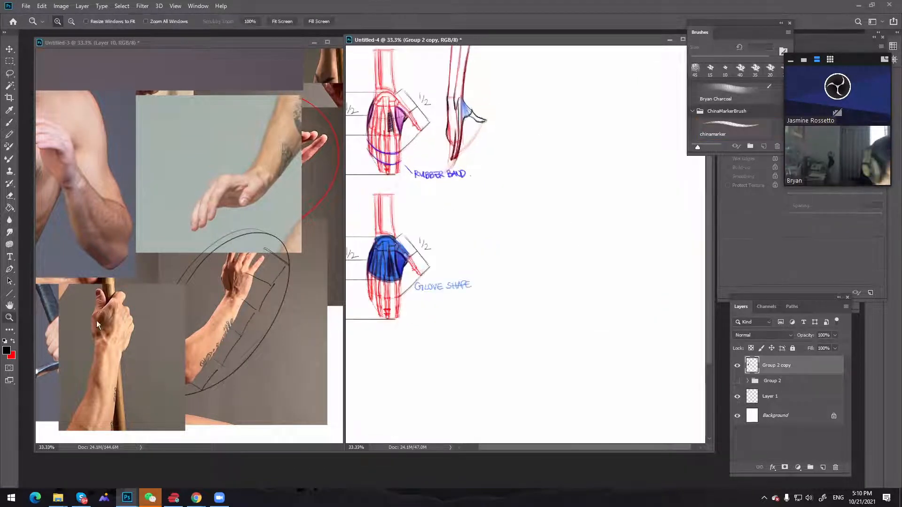
{"action": "key", "text": "x"}
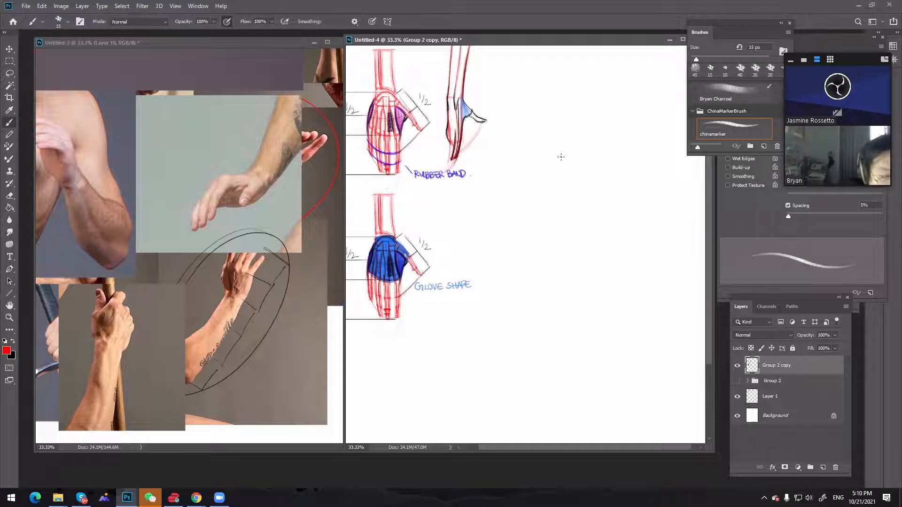
{"action": "left_click_drag", "start_coordinate": [596, 35], "coordinate": [598, 25]}
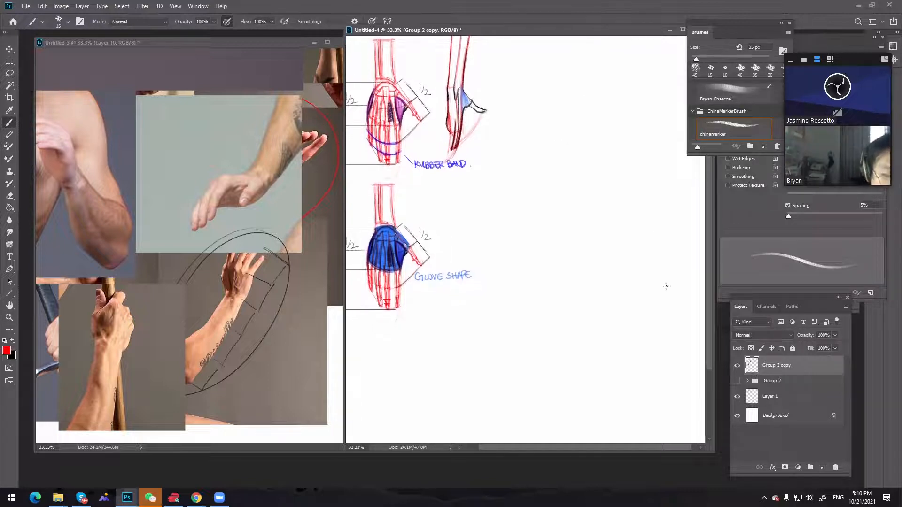
{"action": "left_click_drag", "start_coordinate": [702, 452], "coordinate": [702, 484]}
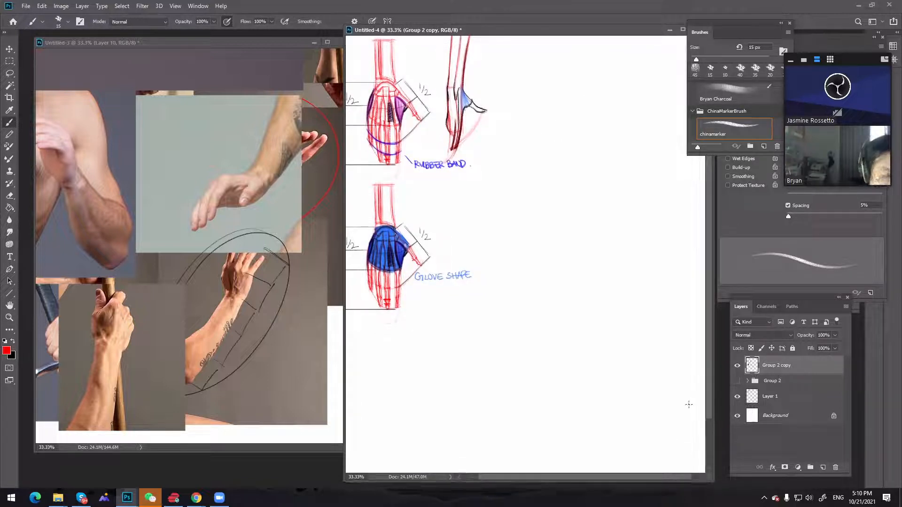
{"action": "key", "text": "h"}
{"action": "left_click_drag", "start_coordinate": [554, 243], "coordinate": [543, 265]}
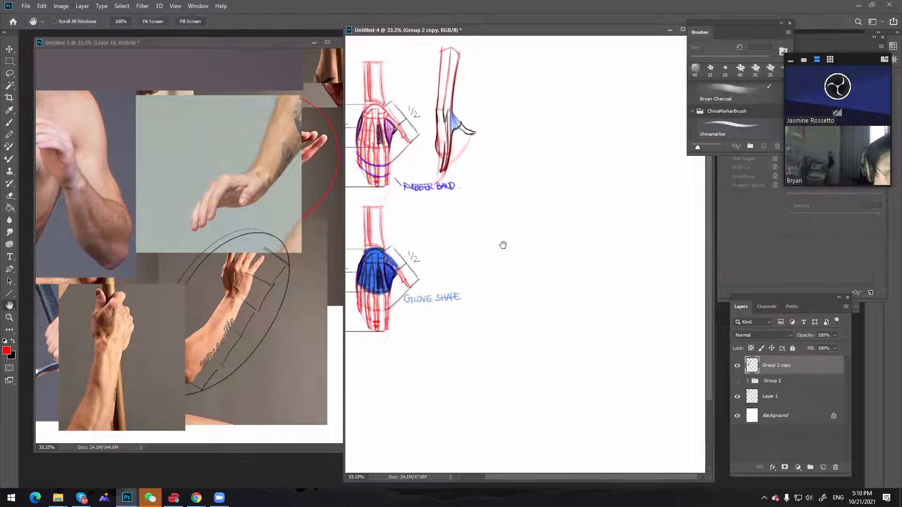
{"action": "key", "text": "b"}
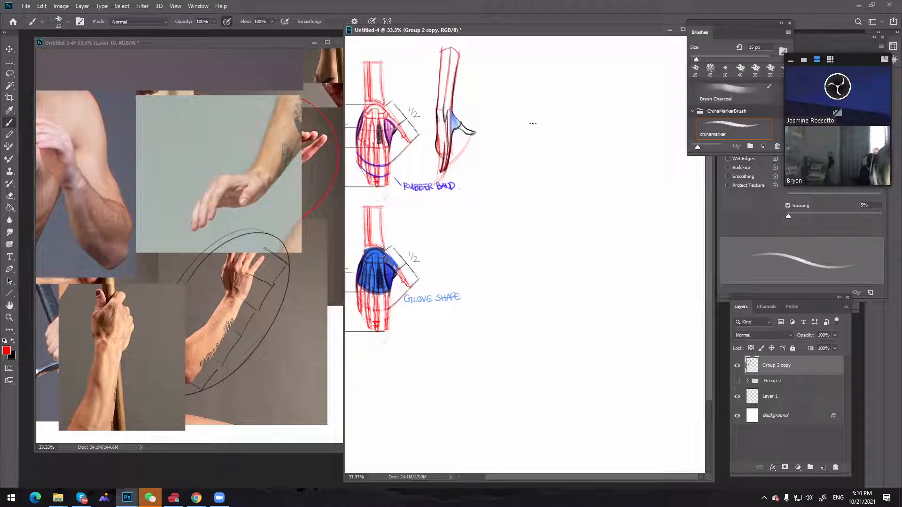
On a new layer, sketch two long near-vertical red sides in the empty area beside the side-view arm and shift them lower
{"action": "left_click", "coordinate": [822, 467]}
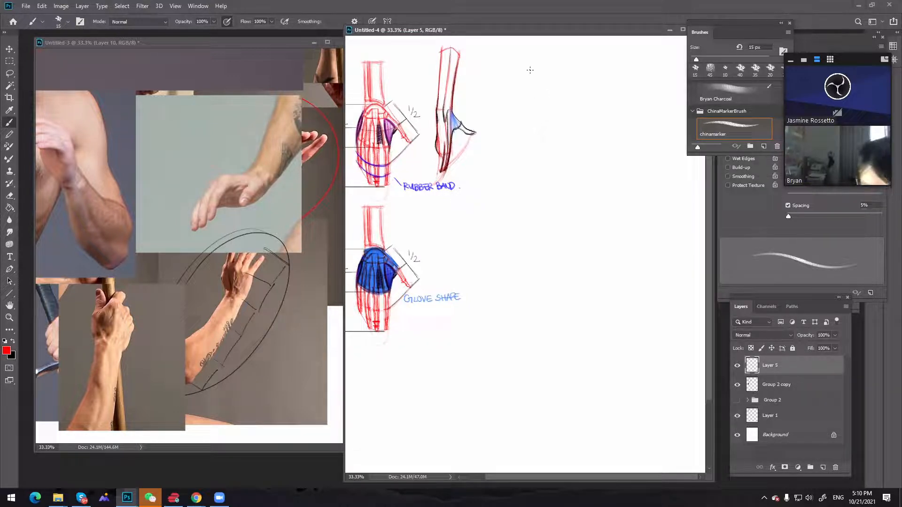
{"action": "left_click_drag", "start_coordinate": [544, 111], "coordinate": [544, 166]}
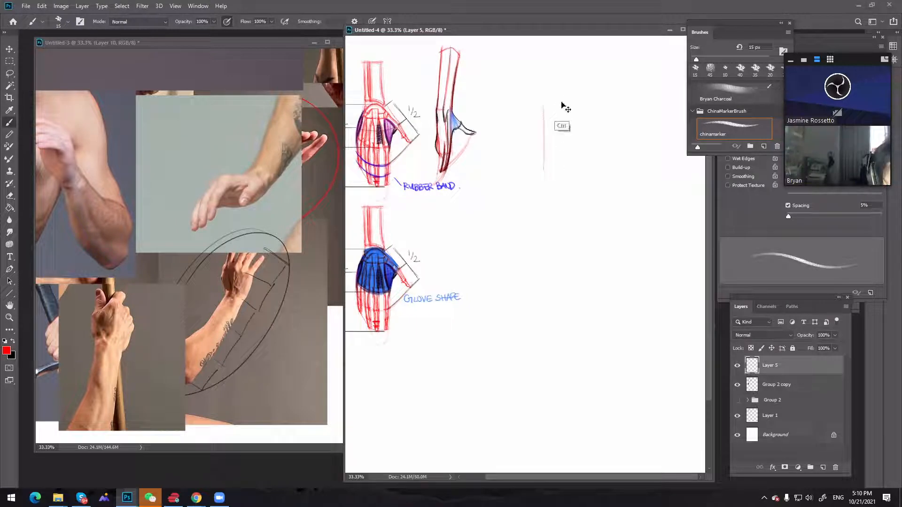
{"action": "left_click_drag", "start_coordinate": [561, 104], "coordinate": [561, 164]}
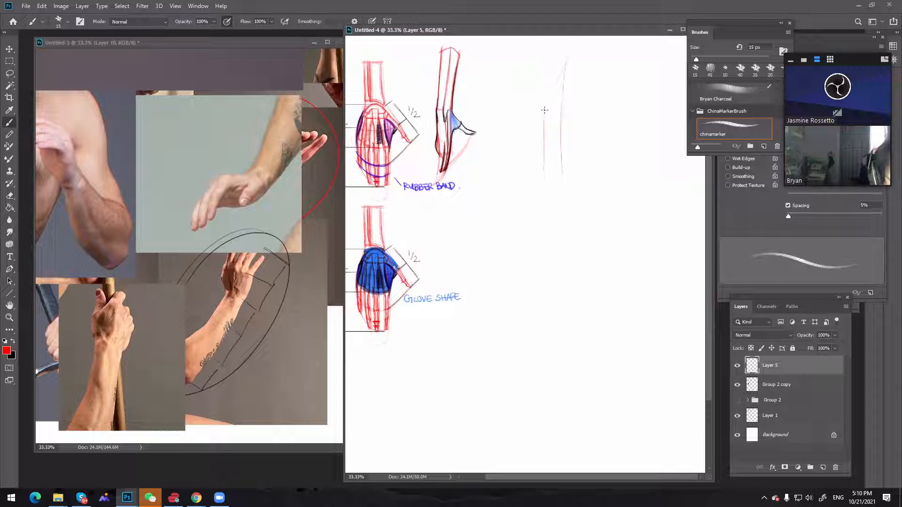
{"action": "key", "text": "v"}
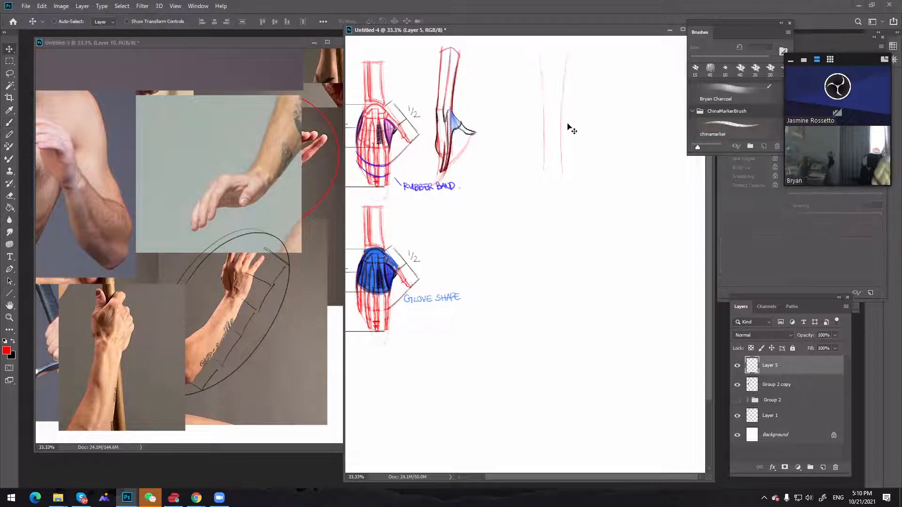
{"action": "mouse_move", "coordinate": [570, 128]}
{"action": "left_mouse_down"}
{"action": "mouse_move", "coordinate": [568, 160]}
{"action": "mouse_move", "coordinate": [565, 137]}
{"action": "left_mouse_up"}
{"action": "key", "text": "b"}
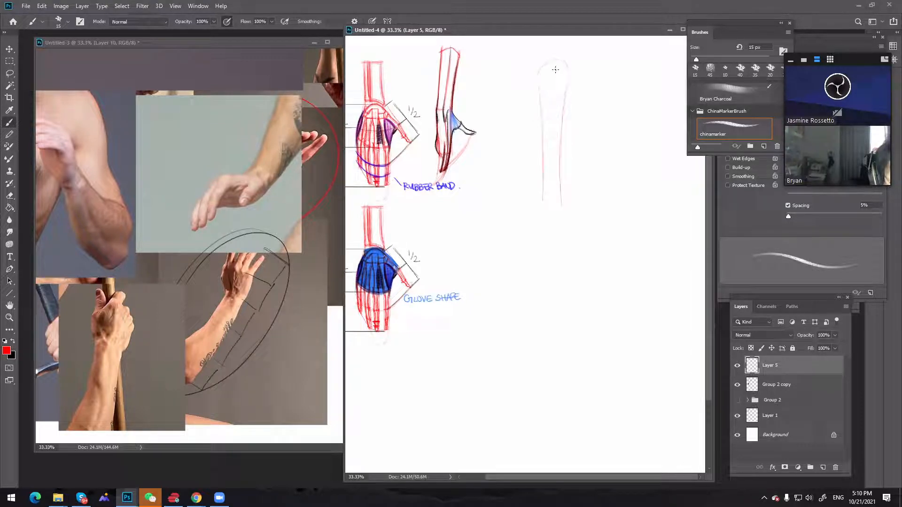
Undo stray strokes and extend red horizontal guide lines leftward from the joint divisions of the new round-topped sketch
{"action": "key", "text": "ctrl+z"}
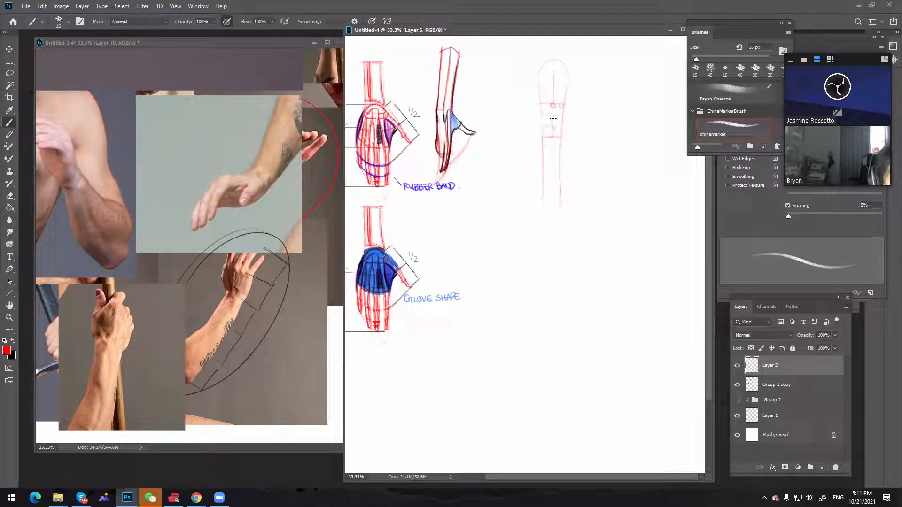
{"action": "key", "text": "ctrl+z"}
{"action": "mouse_move", "coordinate": [541, 115]}
{"action": "left_mouse_down"}
{"action": "mouse_move", "coordinate": [562, 115]}
{"action": "mouse_move", "coordinate": [513, 102]}
{"action": "left_mouse_up"}
{"action": "mouse_move", "coordinate": [546, 137]}
{"action": "left_mouse_down"}
{"action": "mouse_move", "coordinate": [518, 139]}
{"action": "mouse_move", "coordinate": [529, 106]}
{"action": "mouse_move", "coordinate": [514, 102]}
{"action": "mouse_move", "coordinate": [513, 142]}
{"action": "left_mouse_up"}
{"action": "mouse_move", "coordinate": [545, 115]}
{"action": "left_mouse_down"}
{"action": "mouse_move", "coordinate": [503, 115]}
{"action": "mouse_move", "coordinate": [508, 126]}
{"action": "left_mouse_up"}
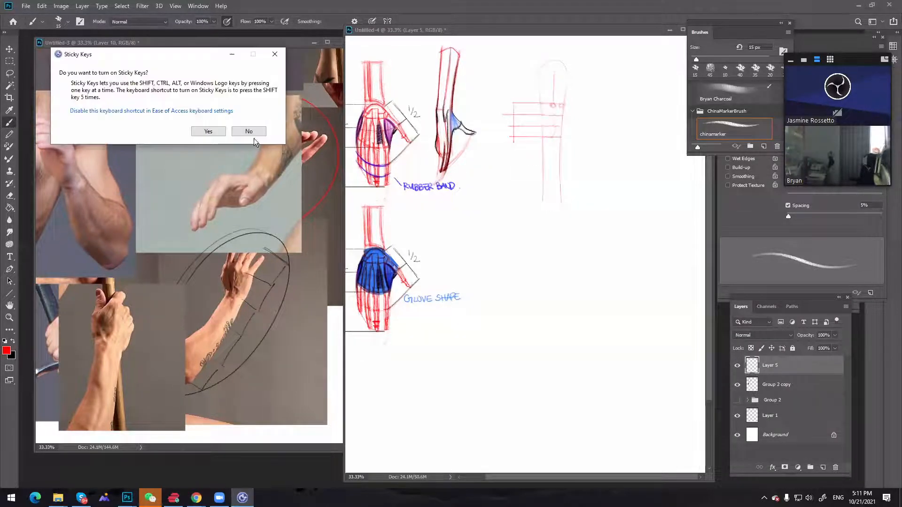
Decline turning on Sticky Keys and mark small red knuckle circles across the top of the new hand diagram's palm
{"action": "left_click", "coordinate": [258, 130]}
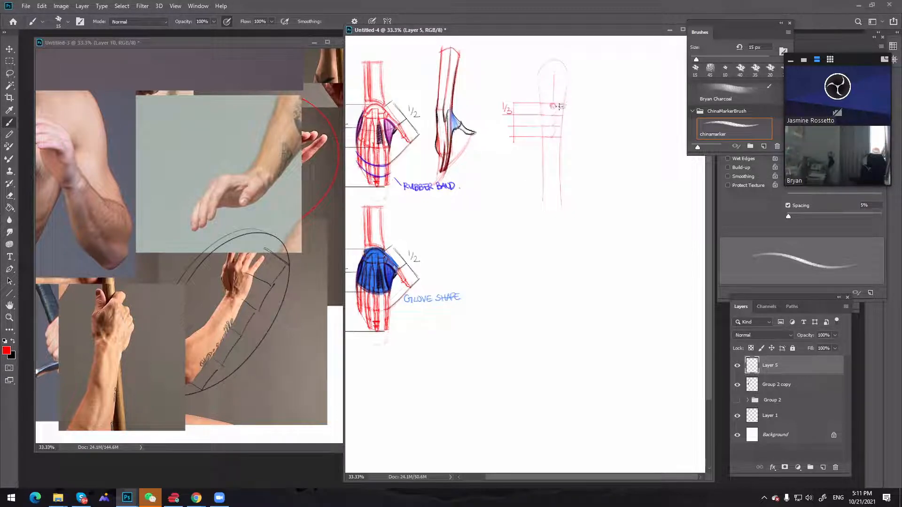
{"action": "left_click_drag", "start_coordinate": [555, 106], "coordinate": [555, 107]}
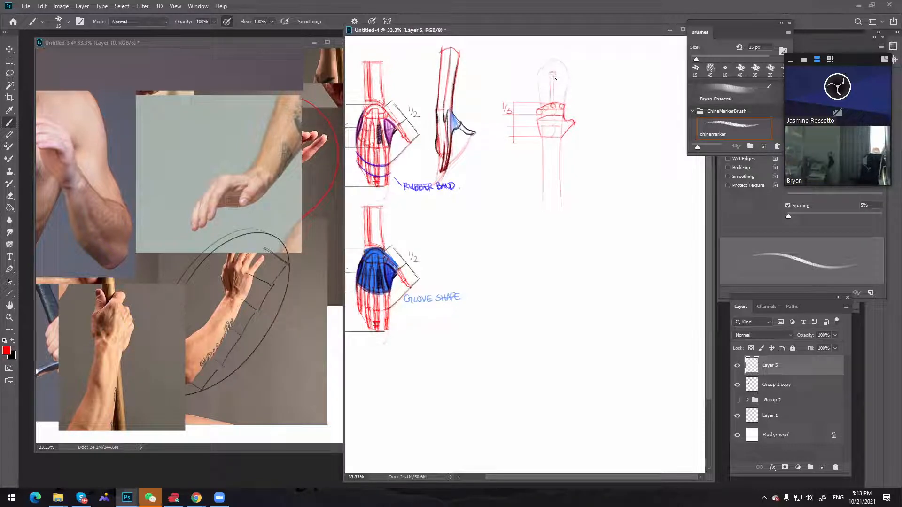
Sketch the red fingers fanning up from the knuckle arc and add an outer curve from the index fingertip towards the thumb
{"action": "mouse_move", "coordinate": [556, 90]}
{"action": "left_mouse_down"}
{"action": "mouse_move", "coordinate": [552, 71]}
{"action": "mouse_move", "coordinate": [550, 108]}
{"action": "mouse_move", "coordinate": [550, 70]}
{"action": "left_mouse_up"}
{"action": "left_click_drag", "start_coordinate": [562, 106], "coordinate": [562, 96]}
{"action": "left_click_drag", "start_coordinate": [571, 80], "coordinate": [565, 106]}
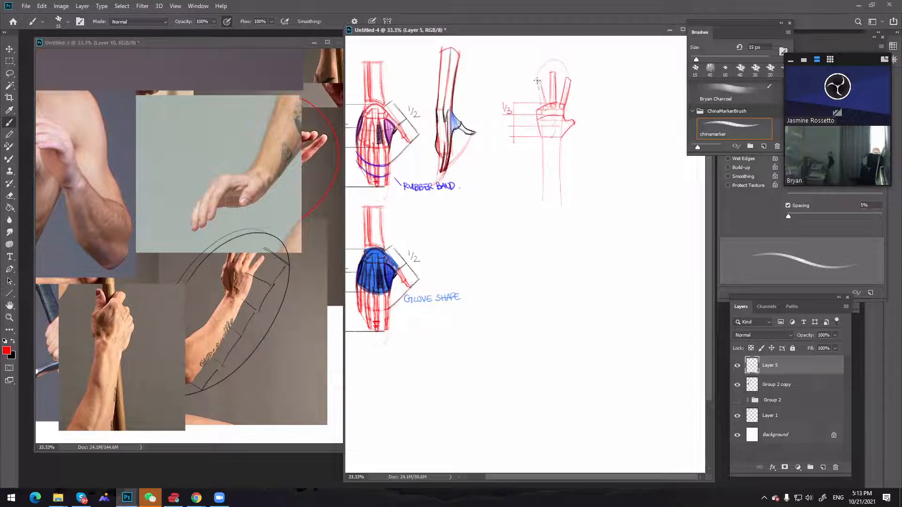
{"action": "left_click_drag", "start_coordinate": [536, 81], "coordinate": [544, 101]}
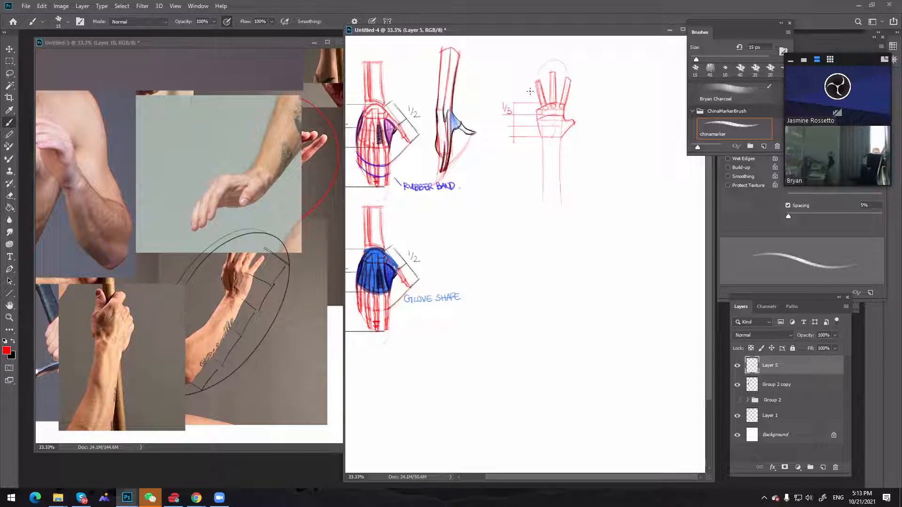
{"action": "mouse_move", "coordinate": [531, 91]}
{"action": "left_mouse_down"}
{"action": "mouse_move", "coordinate": [536, 104]}
{"action": "mouse_move", "coordinate": [529, 93]}
{"action": "mouse_move", "coordinate": [553, 72]}
{"action": "mouse_move", "coordinate": [538, 80]}
{"action": "left_mouse_up"}
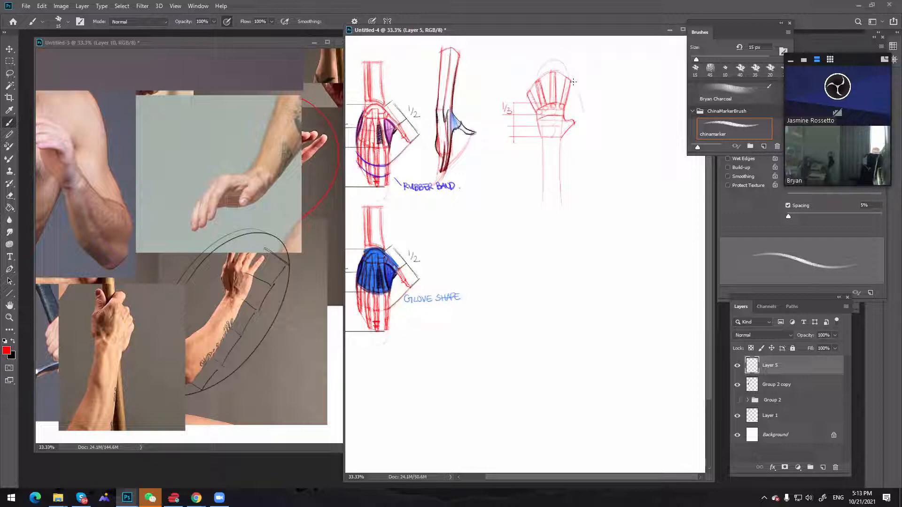
{"action": "left_click_drag", "start_coordinate": [574, 82], "coordinate": [583, 114]}
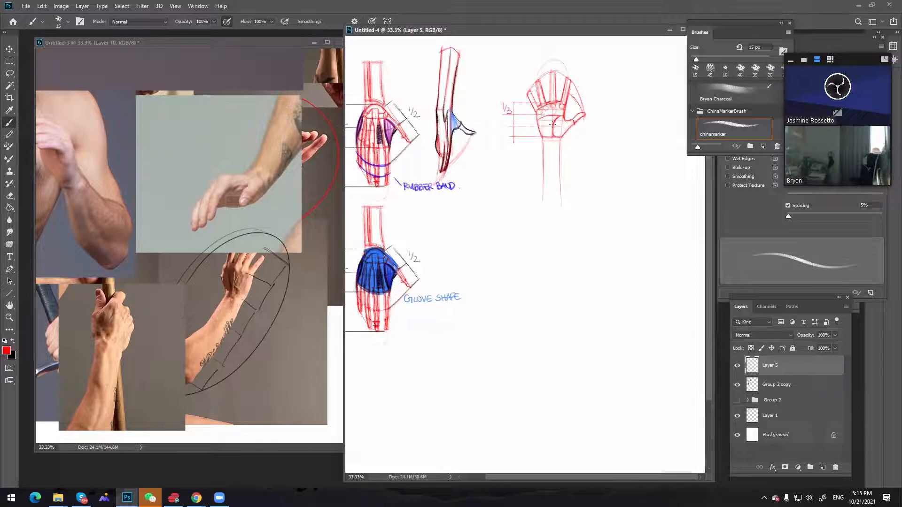
Hatch the thumb pad in red and the opposite palm-heel pad in black, undoing stray strokes
{"action": "mouse_move", "coordinate": [565, 119]}
{"action": "left_mouse_down"}
{"action": "mouse_move", "coordinate": [554, 137]}
{"action": "mouse_move", "coordinate": [573, 123]}
{"action": "left_mouse_up"}
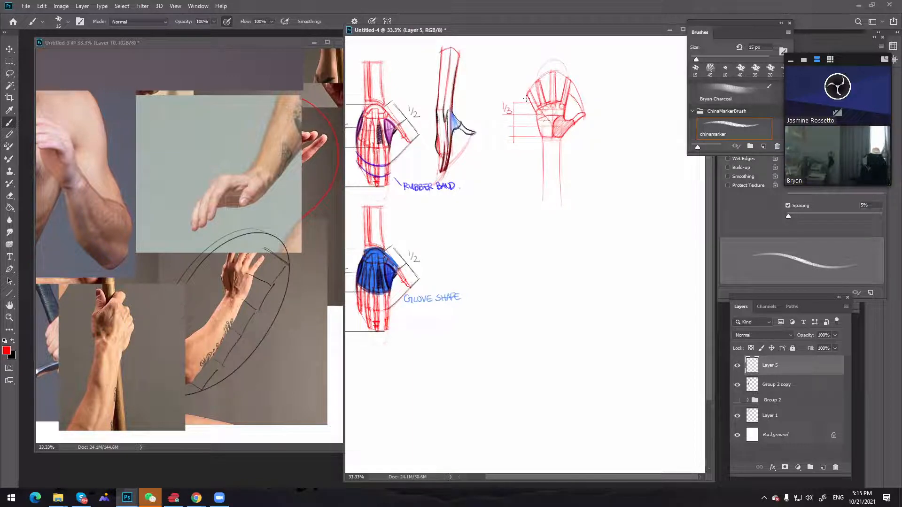
{"action": "key", "text": "x"}
{"action": "left_click_drag", "start_coordinate": [548, 123], "coordinate": [552, 124]}
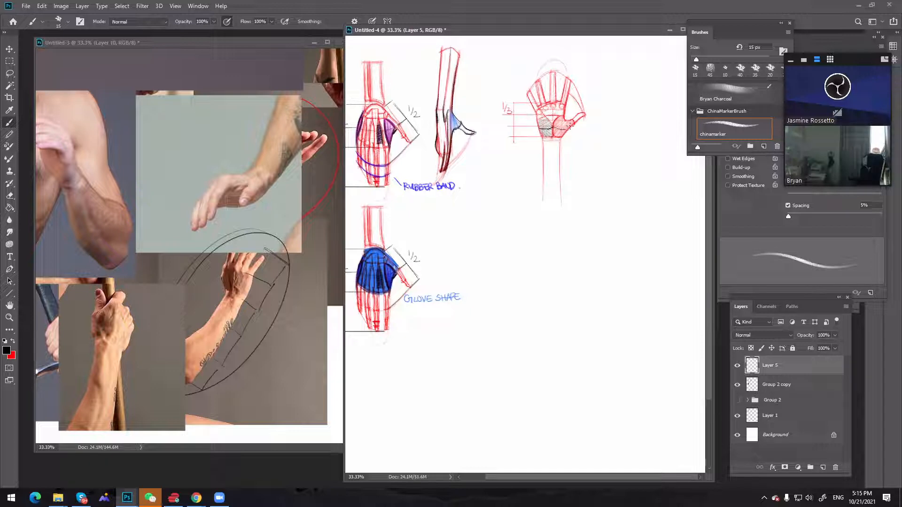
{"action": "key", "text": "ctrl"}
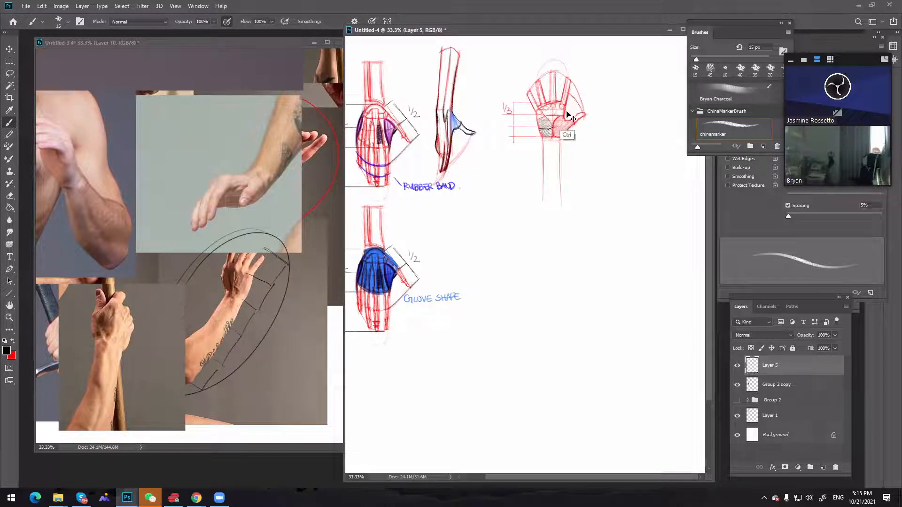
{"action": "key", "text": "ctrl+z"}
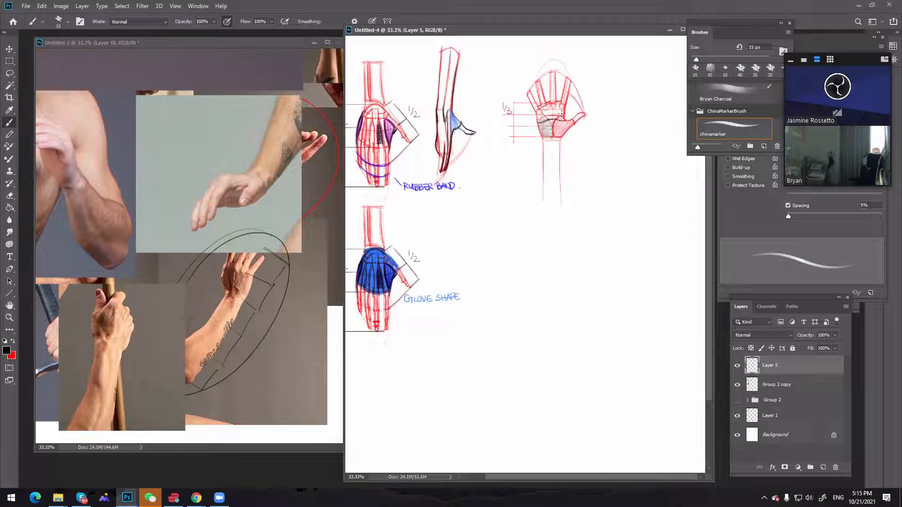
{"action": "key", "text": "ctrl+z"}
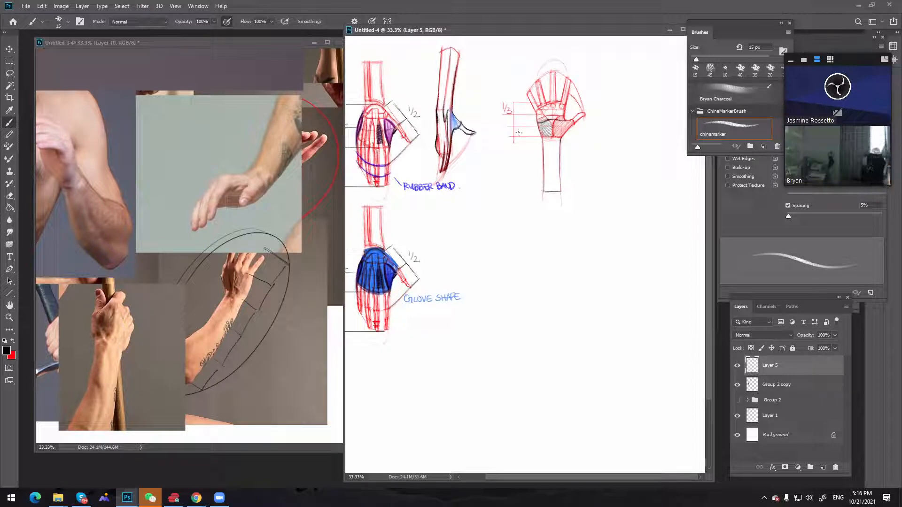
Draw black pointed and flat-topped web symbols beside the forearm and mark the finger webs on the rubber-band hand, undoing stray strokes
{"action": "mouse_move", "coordinate": [514, 161]}
{"action": "left_mouse_down"}
{"action": "mouse_move", "coordinate": [526, 152]}
{"action": "mouse_move", "coordinate": [533, 162]}
{"action": "left_mouse_up"}
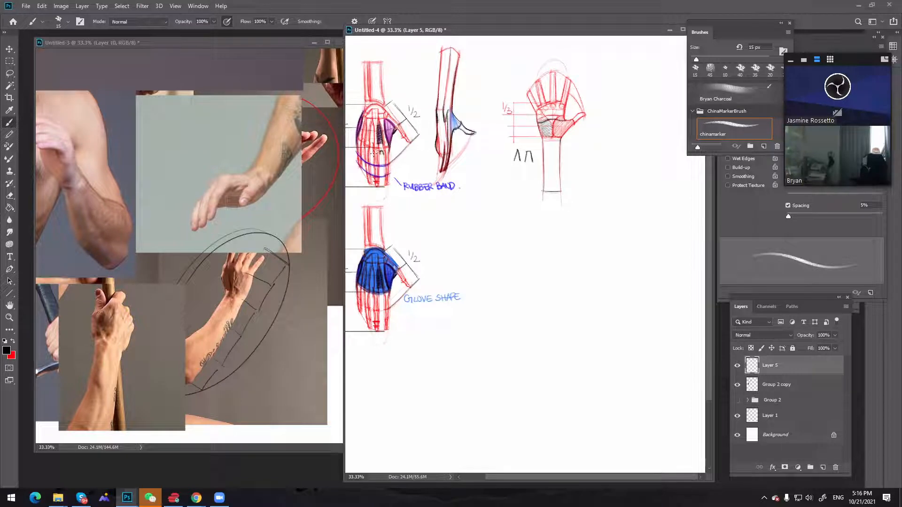
{"action": "left_click_drag", "start_coordinate": [370, 151], "coordinate": [374, 154]}
{"action": "left_click_drag", "start_coordinate": [514, 181], "coordinate": [517, 177]}
{"action": "key", "text": "ctrl+z"}
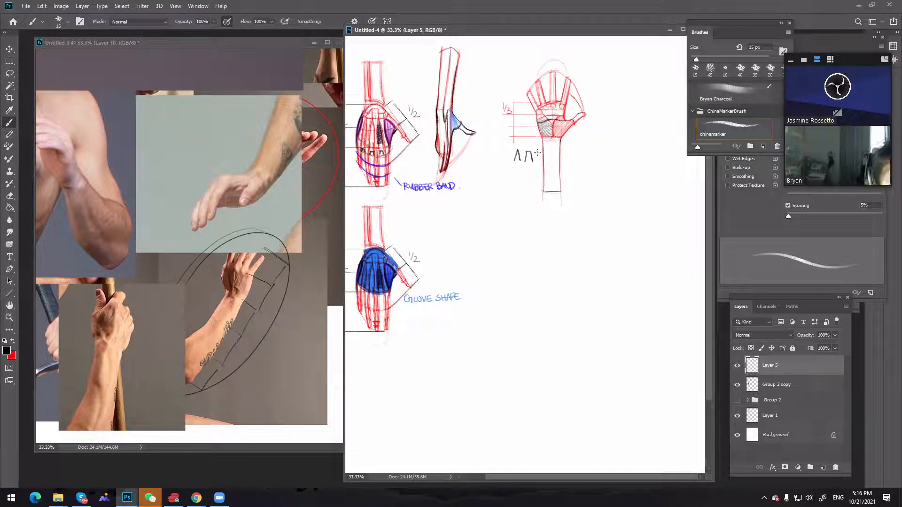
{"action": "key", "text": "ctrl+z"}
{"action": "left_click_drag", "start_coordinate": [526, 151], "coordinate": [532, 162]}
{"action": "key", "text": "ctrl+z"}
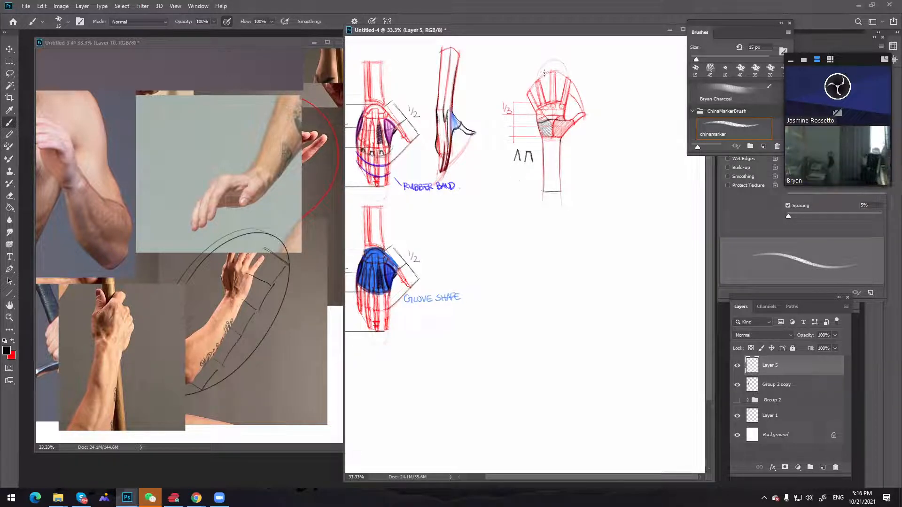
{"action": "left_click_drag", "start_coordinate": [538, 82], "coordinate": [567, 77]}
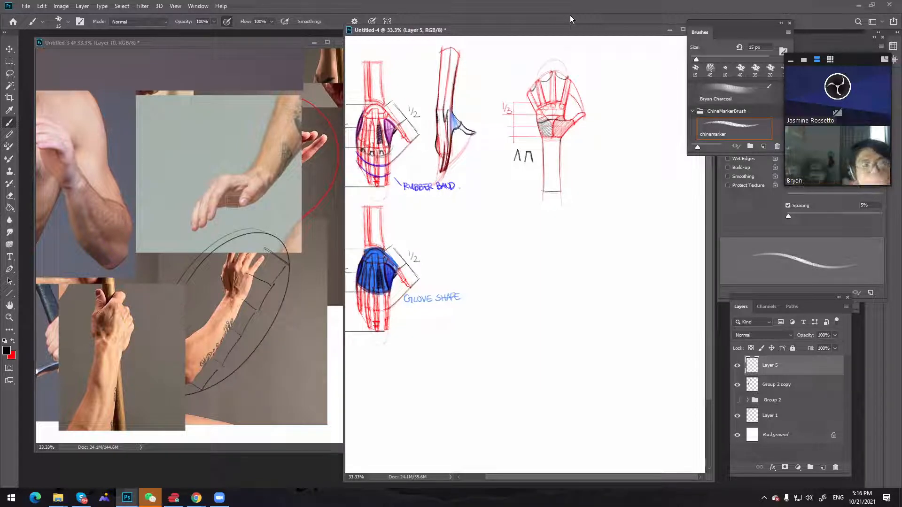
{"action": "key", "text": "ctrl+z"}
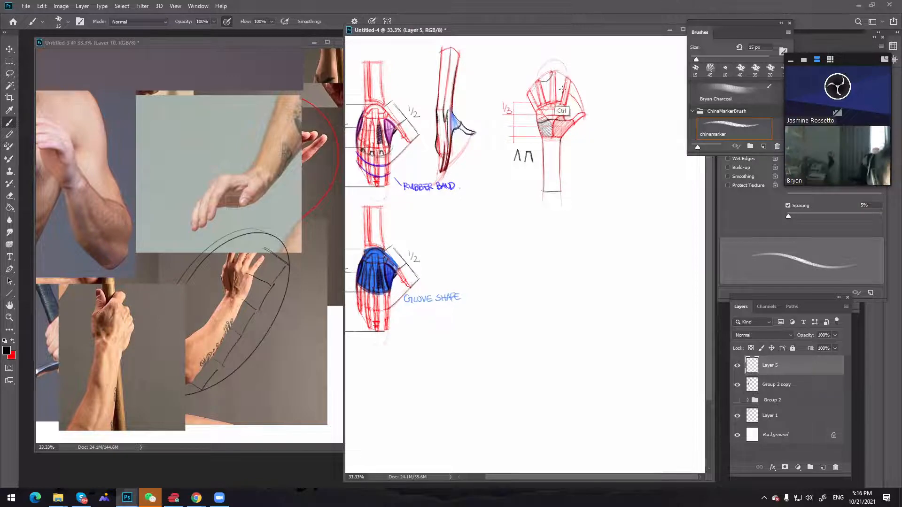
{"action": "key", "text": "ctrl+z"}
{"action": "left_click_drag", "start_coordinate": [560, 70], "coordinate": [559, 97]}
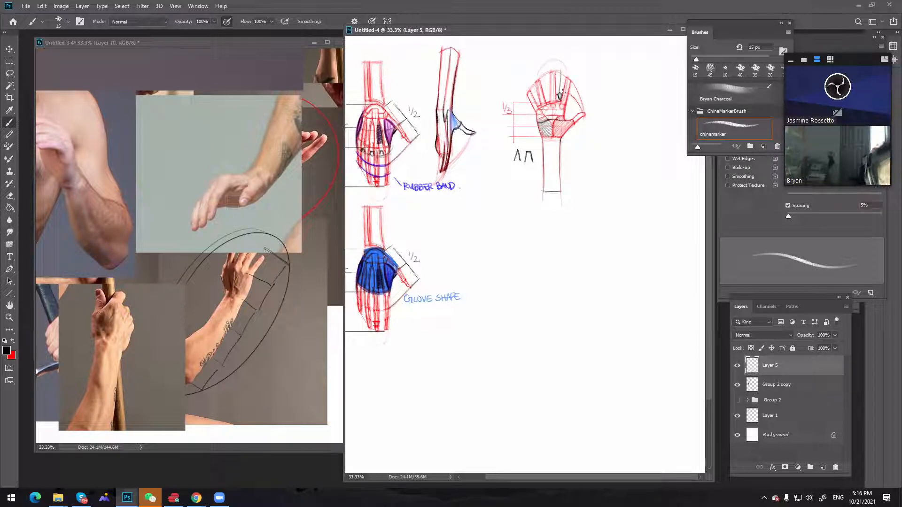
{"action": "key", "text": "ctrl+z"}
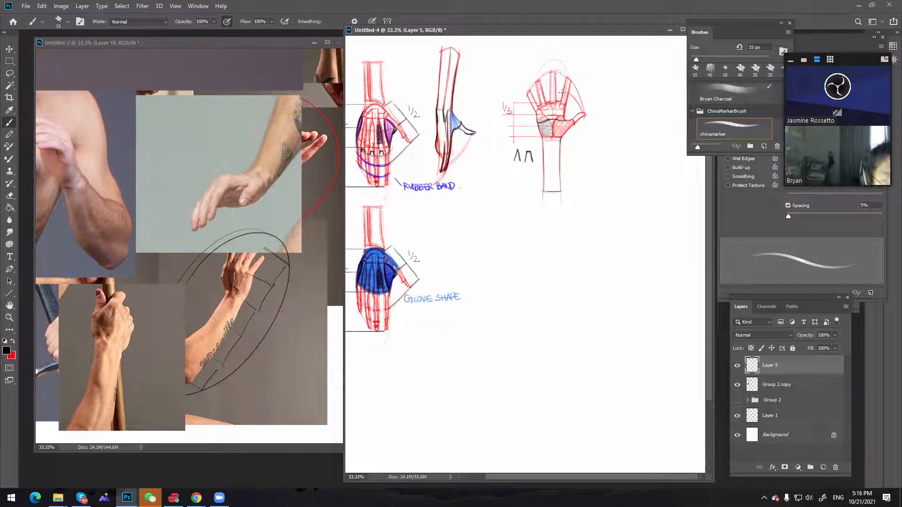
{"action": "key", "text": "ctrl+z"}
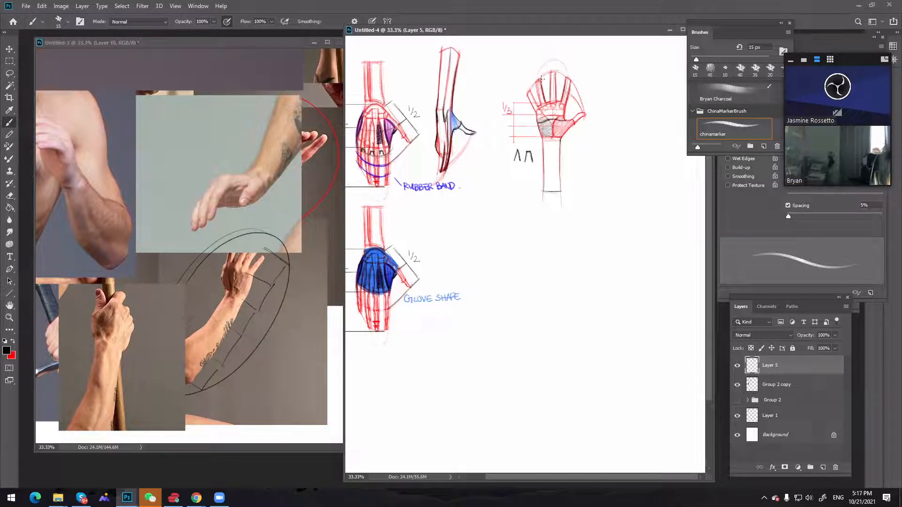
Darken the finger edges of the palm-view hand and sketch a curved 3D palm slab in red beside its thumb
{"action": "left_click_drag", "start_coordinate": [537, 81], "coordinate": [544, 108]}
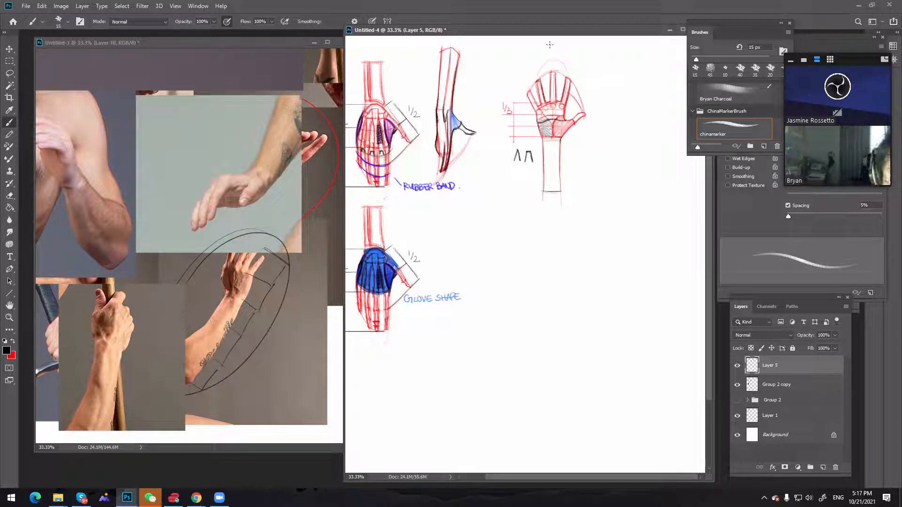
{"action": "left_click", "coordinate": [13, 341]}
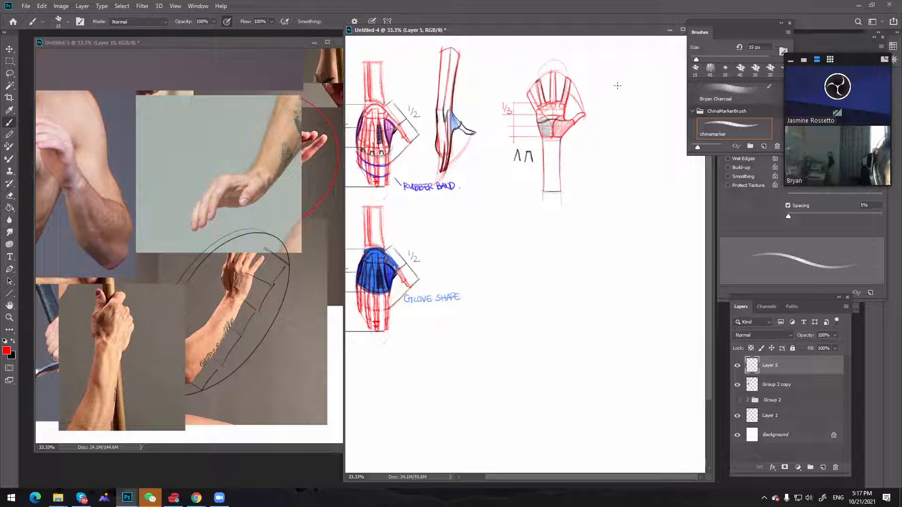
{"action": "mouse_move", "coordinate": [596, 119]}
{"action": "left_mouse_down"}
{"action": "mouse_move", "coordinate": [624, 106]}
{"action": "mouse_move", "coordinate": [647, 109]}
{"action": "mouse_move", "coordinate": [629, 122]}
{"action": "mouse_move", "coordinate": [648, 110]}
{"action": "mouse_move", "coordinate": [632, 128]}
{"action": "mouse_move", "coordinate": [648, 117]}
{"action": "mouse_move", "coordinate": [623, 107]}
{"action": "mouse_move", "coordinate": [600, 126]}
{"action": "left_mouse_up"}
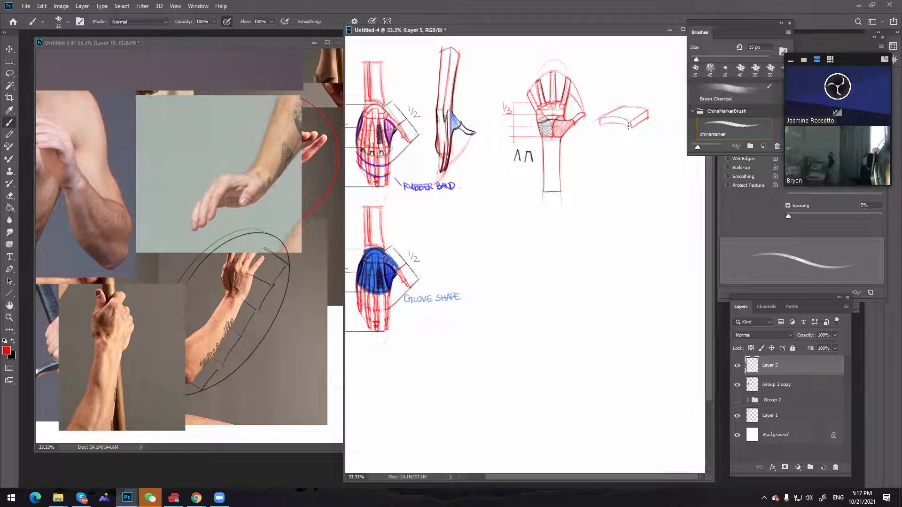
{"action": "left_click_drag", "start_coordinate": [618, 126], "coordinate": [630, 123]}
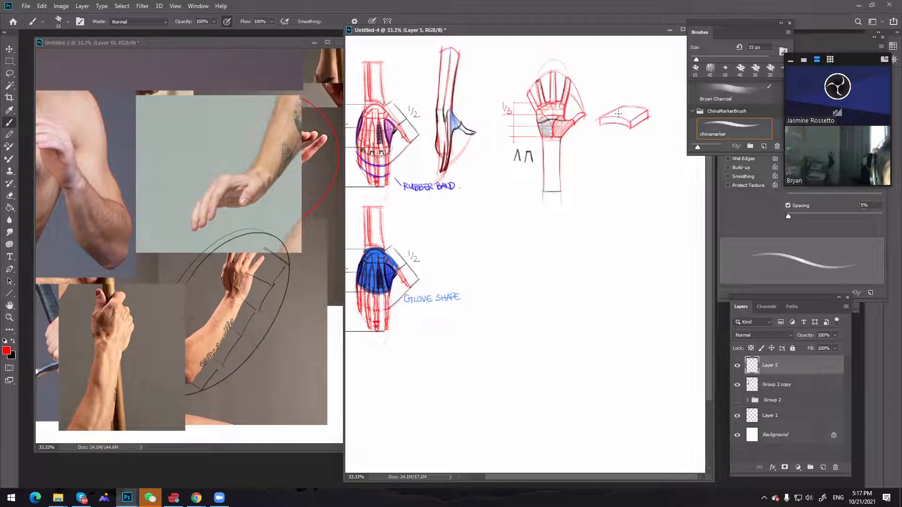
{"action": "left_click_drag", "start_coordinate": [619, 112], "coordinate": [632, 106]}
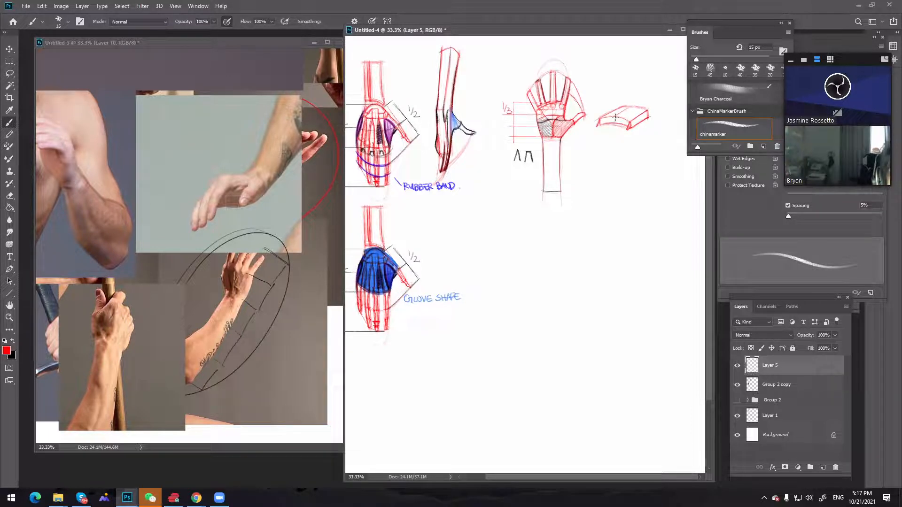
Sketch two black cylindrical fingers with rounded knuckles projecting from the front edge of the red palm slab
{"action": "key", "text": "z"}
{"action": "left_click", "coordinate": [627, 129]}
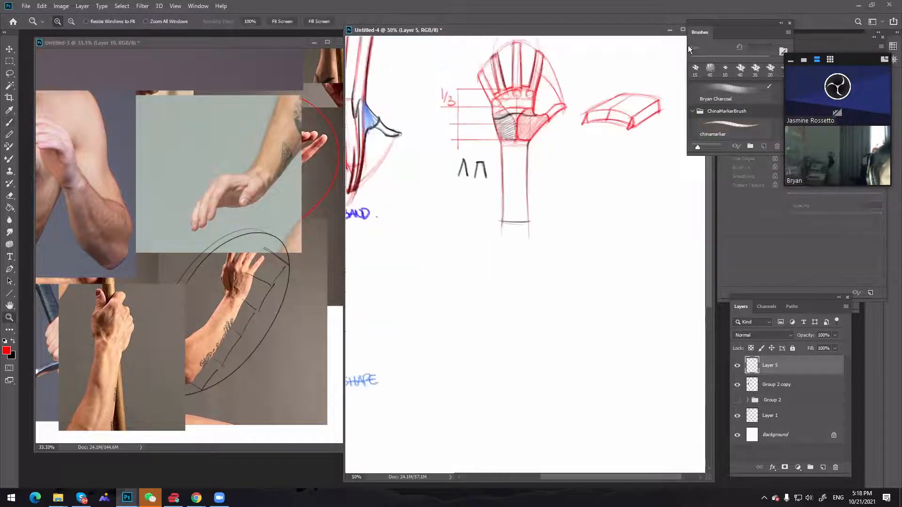
{"action": "key", "text": "x"}
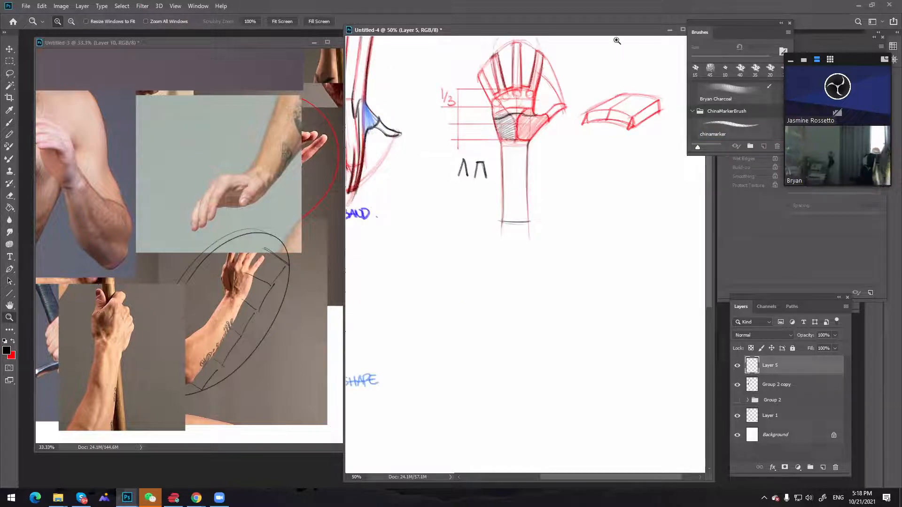
{"action": "key", "text": "b"}
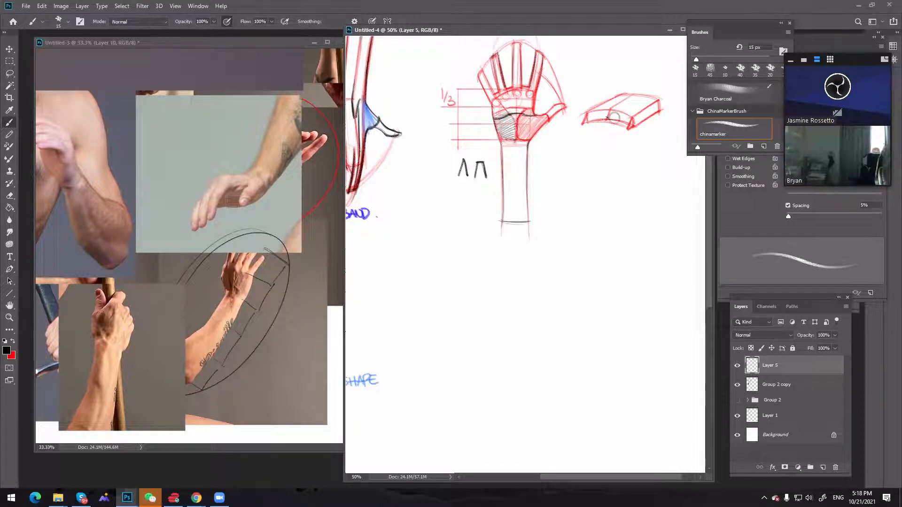
{"action": "mouse_move", "coordinate": [612, 112]}
{"action": "left_mouse_down"}
{"action": "mouse_move", "coordinate": [592, 140]}
{"action": "mouse_move", "coordinate": [605, 140]}
{"action": "left_mouse_up"}
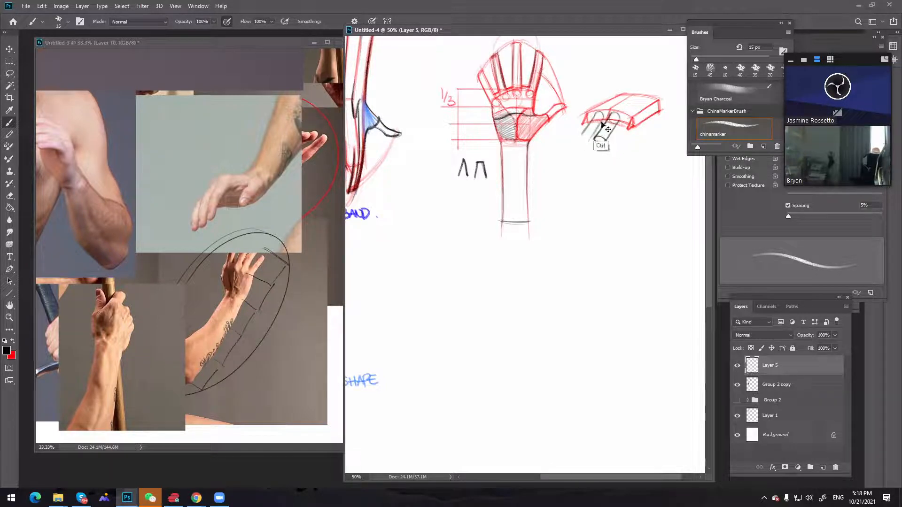
{"action": "left_click_drag", "start_coordinate": [596, 113], "coordinate": [587, 140]}
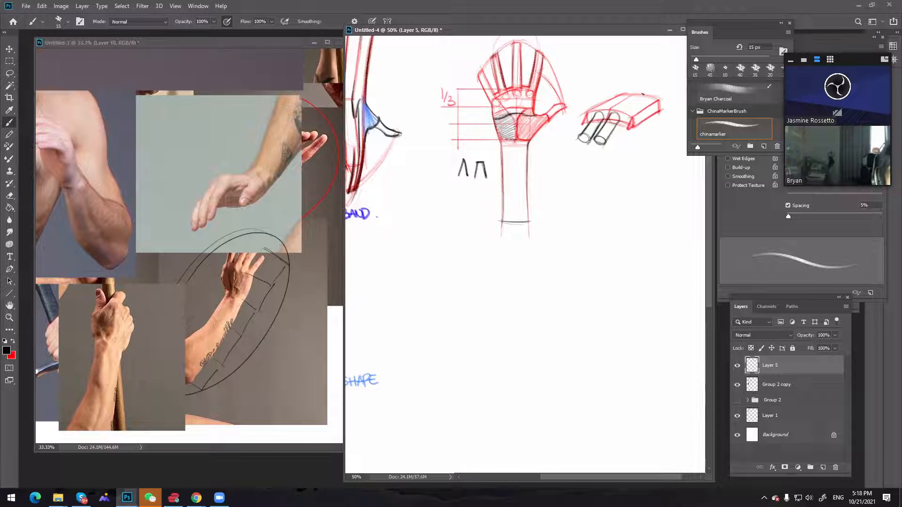
Extend finger division lines across the palm slab's top, shade the cylinder ends, and undo the dark fill between the fingers
{"action": "left_click_drag", "start_coordinate": [619, 111], "coordinate": [635, 97]}
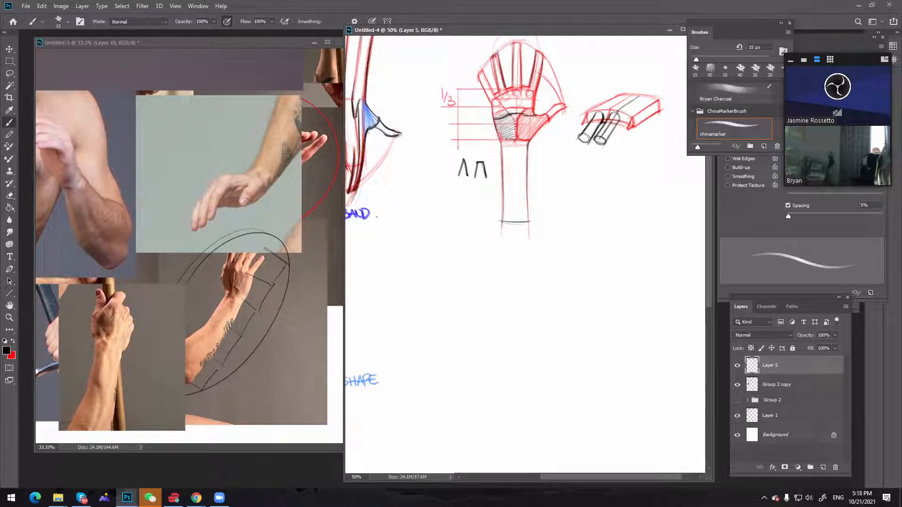
{"action": "mouse_move", "coordinate": [582, 135]}
{"action": "left_mouse_down"}
{"action": "mouse_move", "coordinate": [588, 140]}
{"action": "mouse_move", "coordinate": [602, 121]}
{"action": "left_mouse_up"}
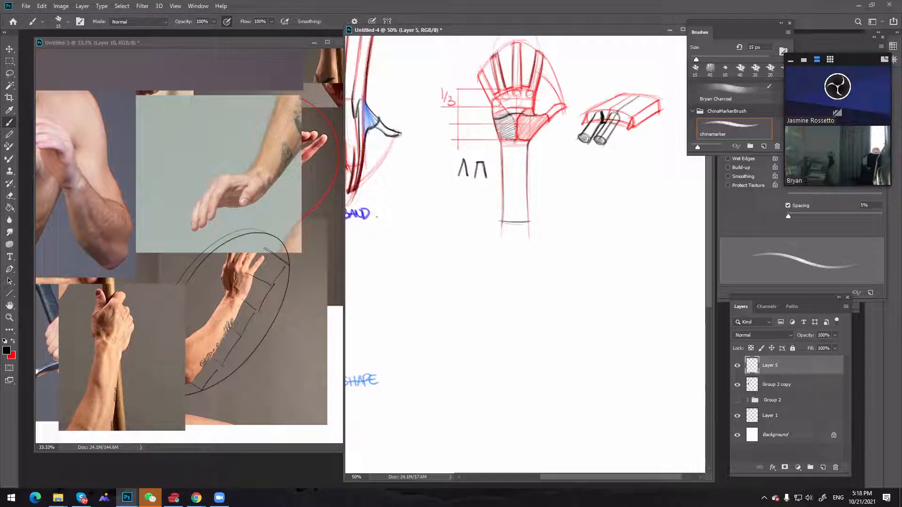
{"action": "key", "text": "ctrl+z"}
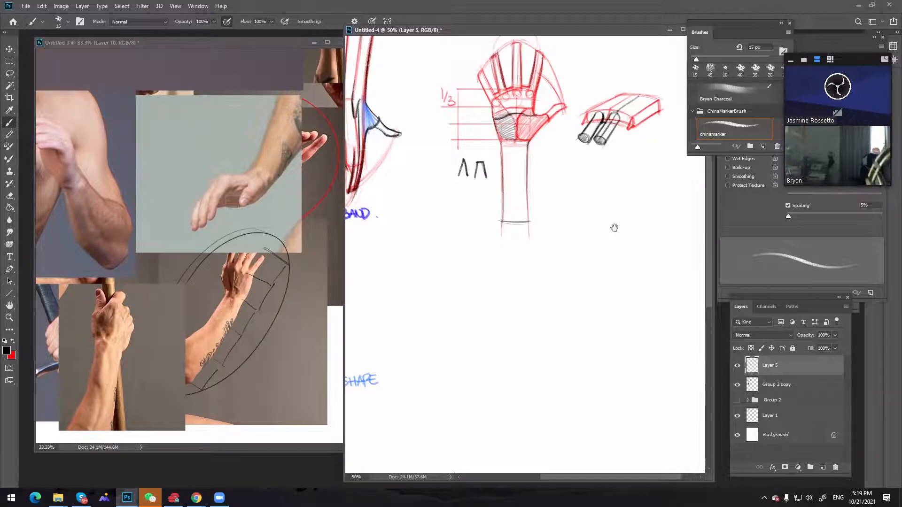
Sketch a red stepped side-view block diagram above the palm slab, with a straight downward arrow through its front end
{"action": "key", "text": "space"}
{"action": "mouse_move", "coordinate": [612, 225]}
{"action": "left_mouse_down"}
{"action": "mouse_move", "coordinate": [568, 260]}
{"action": "mouse_move", "coordinate": [577, 244]}
{"action": "mouse_move", "coordinate": [571, 301]}
{"action": "left_mouse_up"}
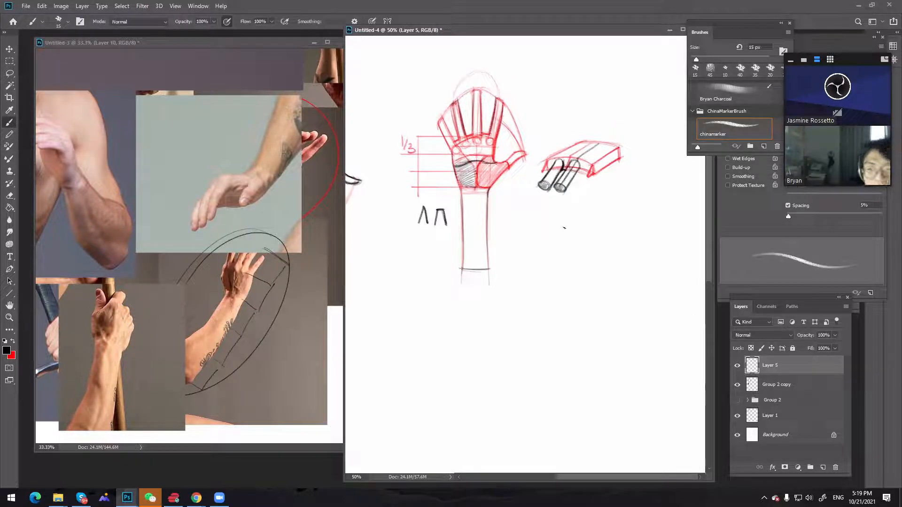
{"action": "left_click", "coordinate": [13, 342]}
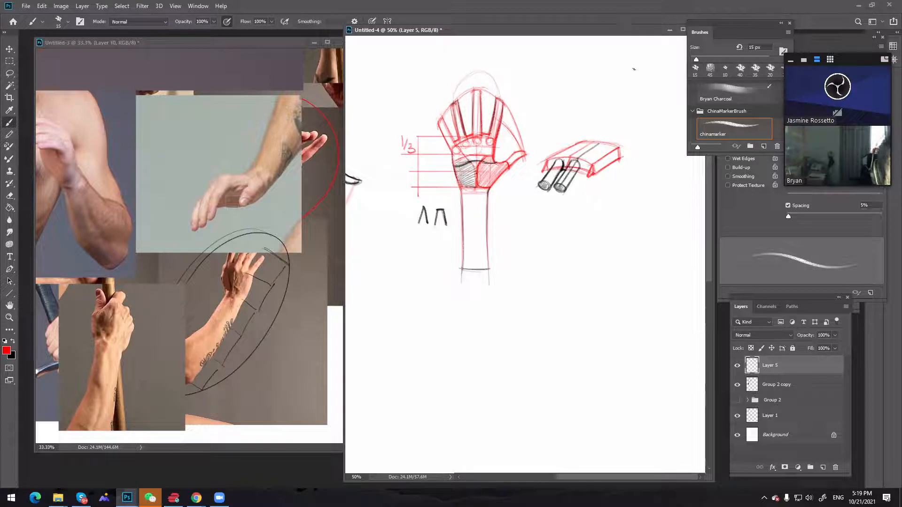
{"action": "mouse_move", "coordinate": [643, 70]}
{"action": "left_mouse_down"}
{"action": "mouse_move", "coordinate": [599, 71]}
{"action": "mouse_move", "coordinate": [652, 68]}
{"action": "mouse_move", "coordinate": [644, 80]}
{"action": "mouse_move", "coordinate": [601, 71]}
{"action": "mouse_move", "coordinate": [644, 77]}
{"action": "mouse_move", "coordinate": [604, 78]}
{"action": "mouse_move", "coordinate": [637, 78]}
{"action": "mouse_move", "coordinate": [601, 70]}
{"action": "left_mouse_up"}
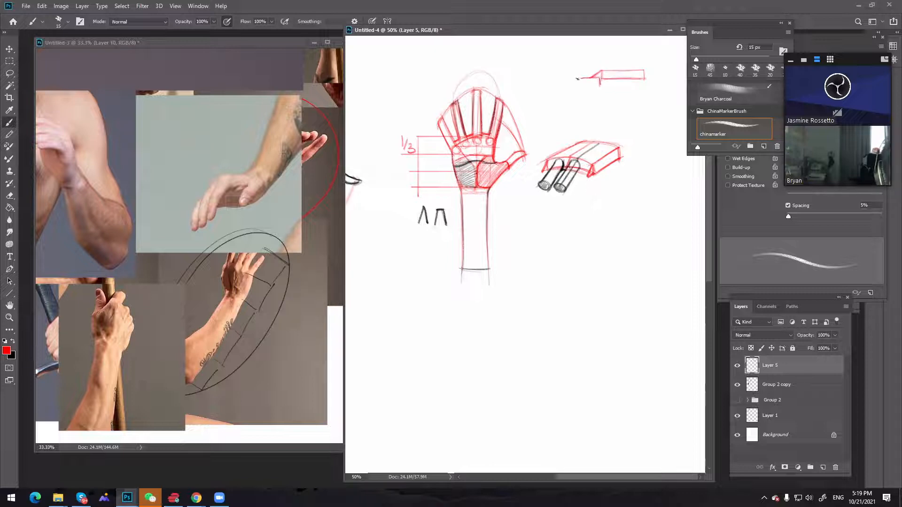
{"action": "mouse_move", "coordinate": [592, 75]}
{"action": "left_mouse_down"}
{"action": "mouse_move", "coordinate": [570, 76]}
{"action": "mouse_move", "coordinate": [571, 88]}
{"action": "mouse_move", "coordinate": [598, 84]}
{"action": "mouse_move", "coordinate": [572, 86]}
{"action": "mouse_move", "coordinate": [601, 84]}
{"action": "left_mouse_up"}
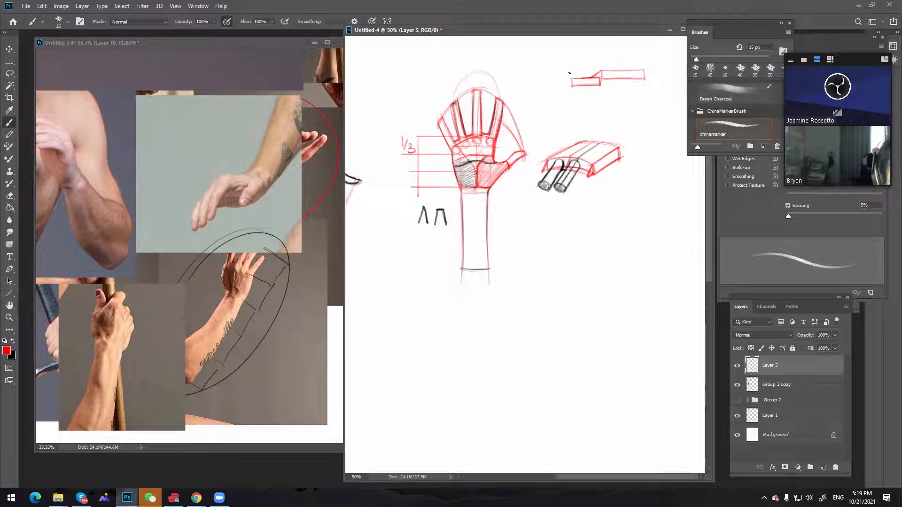
{"action": "left_click_drag", "start_coordinate": [570, 55], "coordinate": [570, 107]}
{"action": "key", "text": "ctrl+z"}
{"action": "left_click_drag", "start_coordinate": [572, 55], "coordinate": [573, 122]}
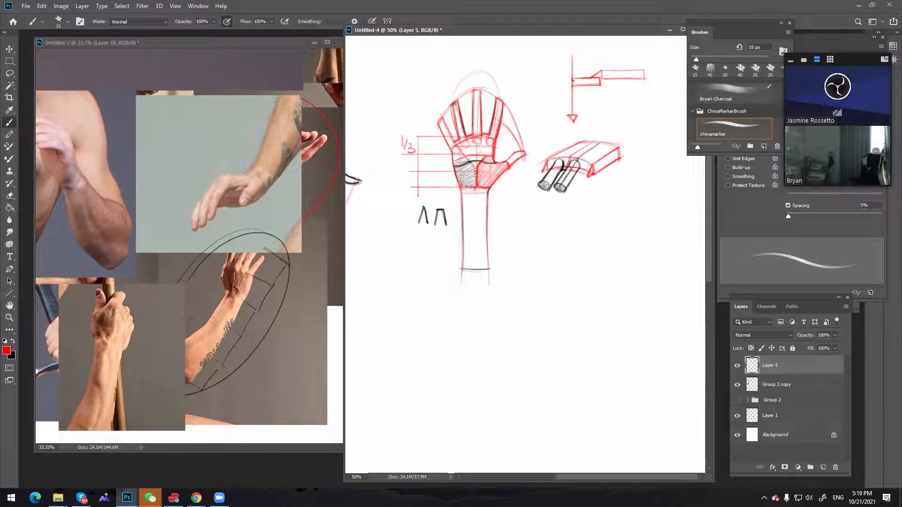
Add a black diagonal arrow through the stepped diagram's front end, labelling it YES! and the red downward arrow NO!
{"action": "key", "text": "x"}
{"action": "mouse_move", "coordinate": [567, 85]}
{"action": "left_mouse_down"}
{"action": "mouse_move", "coordinate": [586, 85]}
{"action": "mouse_move", "coordinate": [565, 86]}
{"action": "mouse_move", "coordinate": [555, 110]}
{"action": "left_mouse_up"}
{"action": "left_click_drag", "start_coordinate": [545, 108], "coordinate": [547, 118]}
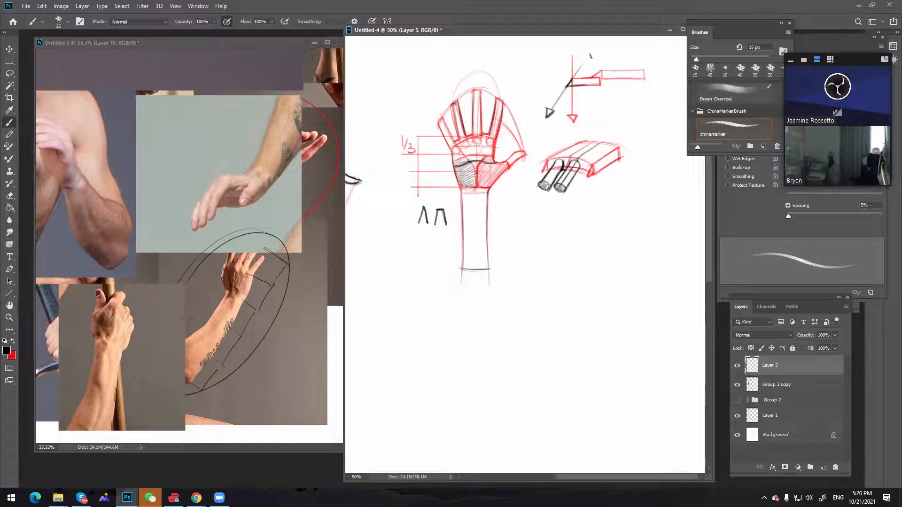
{"action": "left_click_drag", "start_coordinate": [590, 54], "coordinate": [599, 61]}
{"action": "key", "text": "x"}
{"action": "left_click_drag", "start_coordinate": [570, 131], "coordinate": [579, 128]}
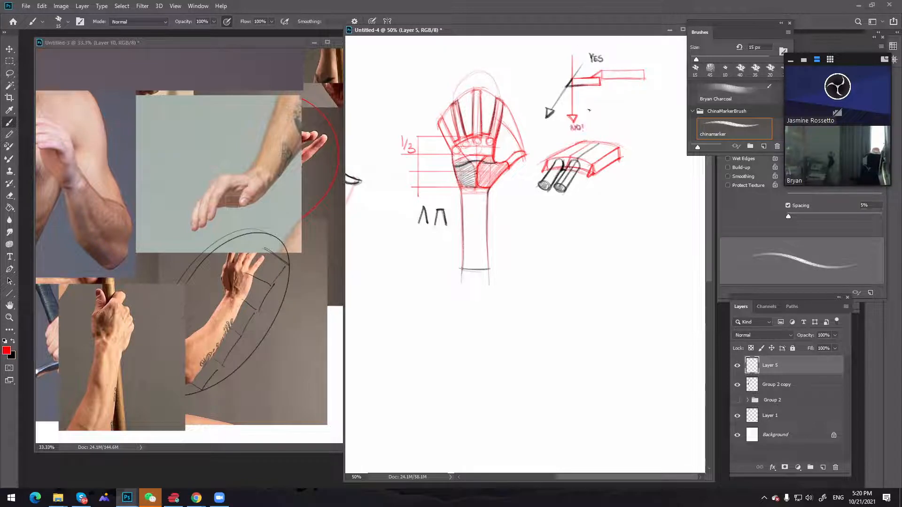
{"action": "key", "text": "x"}
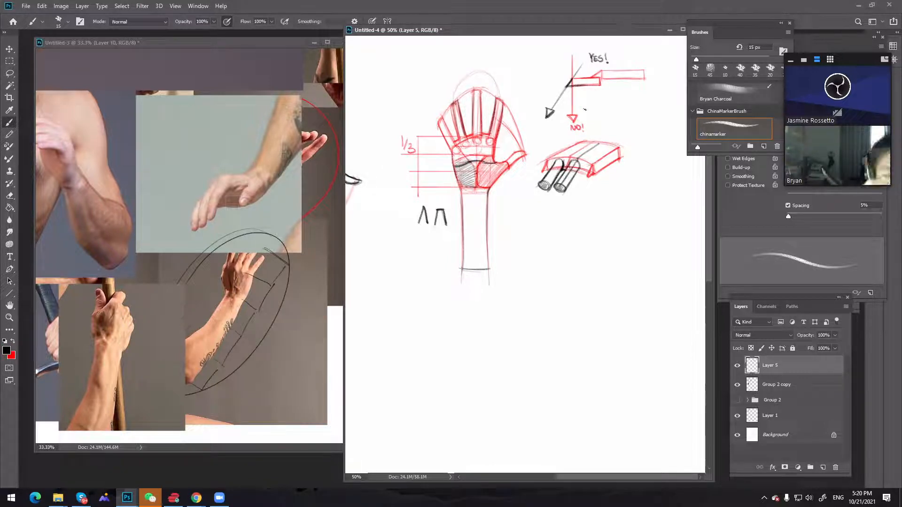
{"action": "key", "text": "x"}
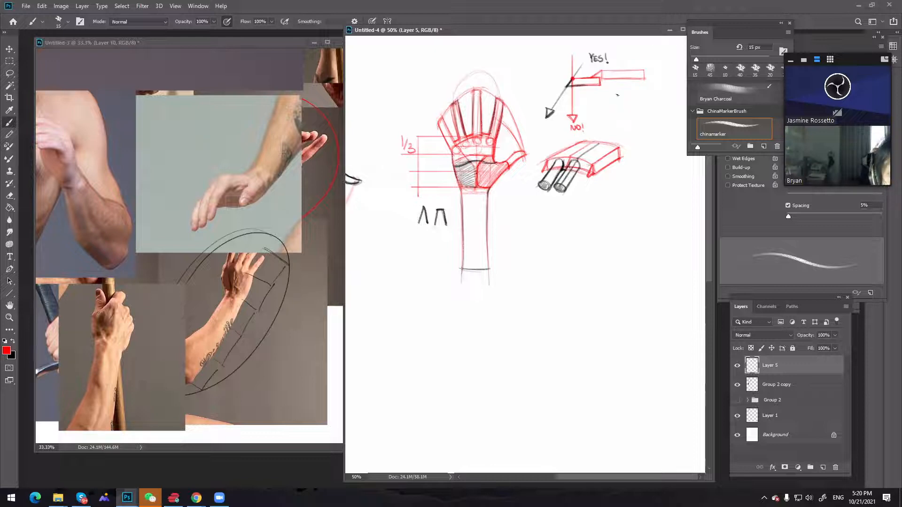
Sketch a second red stepped diagram below the first, with a small black box under its front end, undoing stray strokes
{"action": "mouse_move", "coordinate": [621, 95]}
{"action": "left_mouse_down"}
{"action": "mouse_move", "coordinate": [666, 94]}
{"action": "mouse_move", "coordinate": [613, 101]}
{"action": "left_mouse_up"}
{"action": "key", "text": "ctrl+z"}
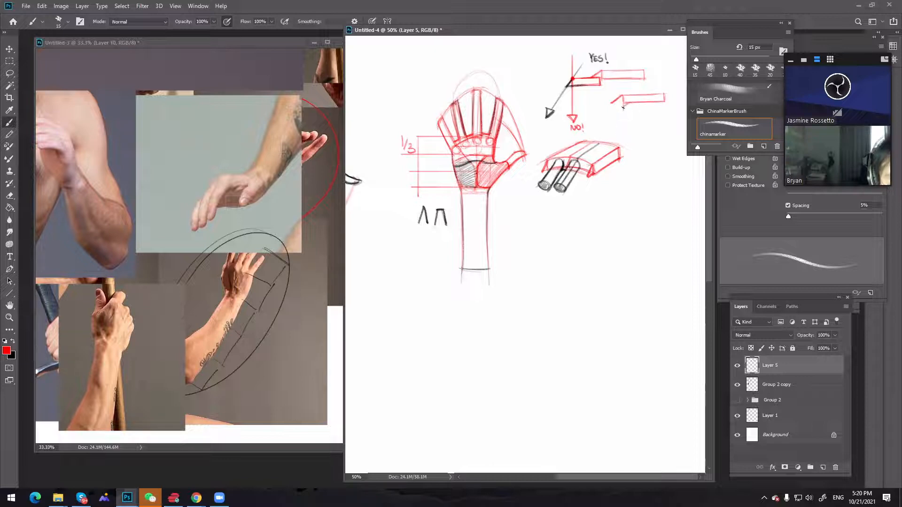
{"action": "mouse_move", "coordinate": [622, 104]}
{"action": "left_mouse_down"}
{"action": "mouse_move", "coordinate": [600, 105]}
{"action": "mouse_move", "coordinate": [620, 103]}
{"action": "mouse_move", "coordinate": [596, 115]}
{"action": "mouse_move", "coordinate": [609, 124]}
{"action": "mouse_move", "coordinate": [608, 116]}
{"action": "left_mouse_up"}
{"action": "key", "text": "x"}
{"action": "key", "text": "ctrl+z"}
{"action": "key", "text": "ctrl+z"}
{"action": "key", "text": "ctrl+z"}
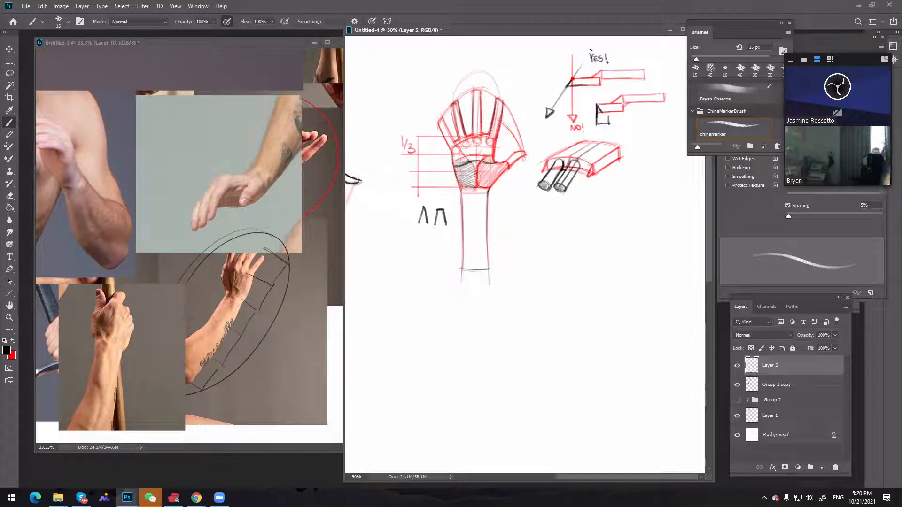
Change the red foreground colour to blue and outline the small box under the second diagram, marking an X inside
{"action": "left_click", "coordinate": [14, 341]}
{"action": "left_click", "coordinate": [7, 350]}
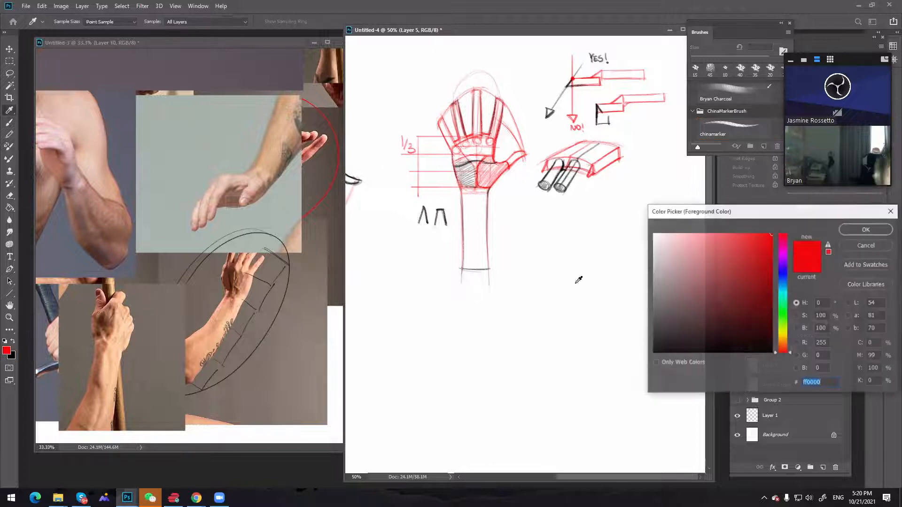
{"action": "left_click", "coordinate": [782, 301]}
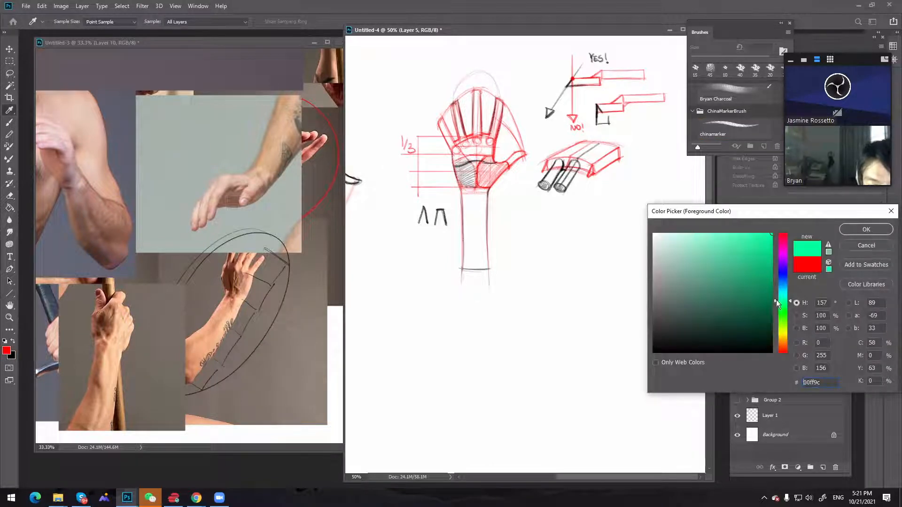
{"action": "left_click_drag", "start_coordinate": [782, 300], "coordinate": [782, 279]}
{"action": "key", "text": "Return"}
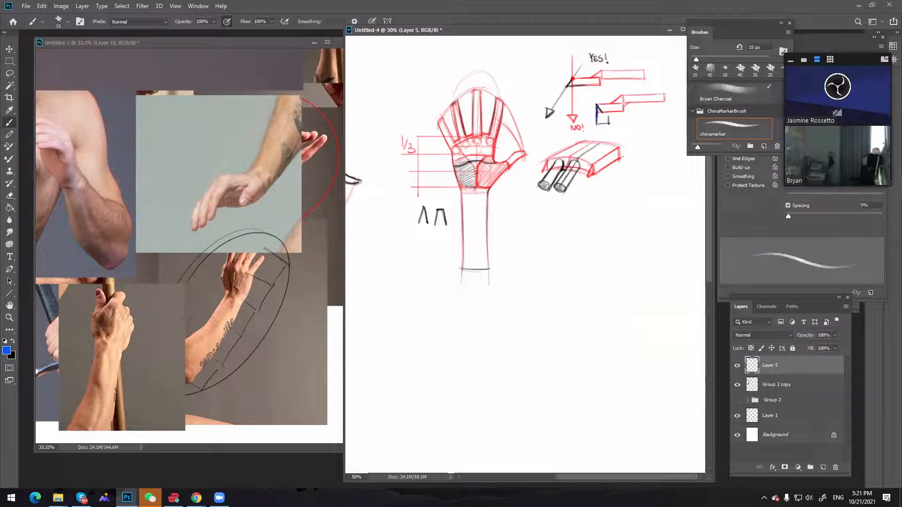
{"action": "left_click_drag", "start_coordinate": [596, 106], "coordinate": [609, 117]}
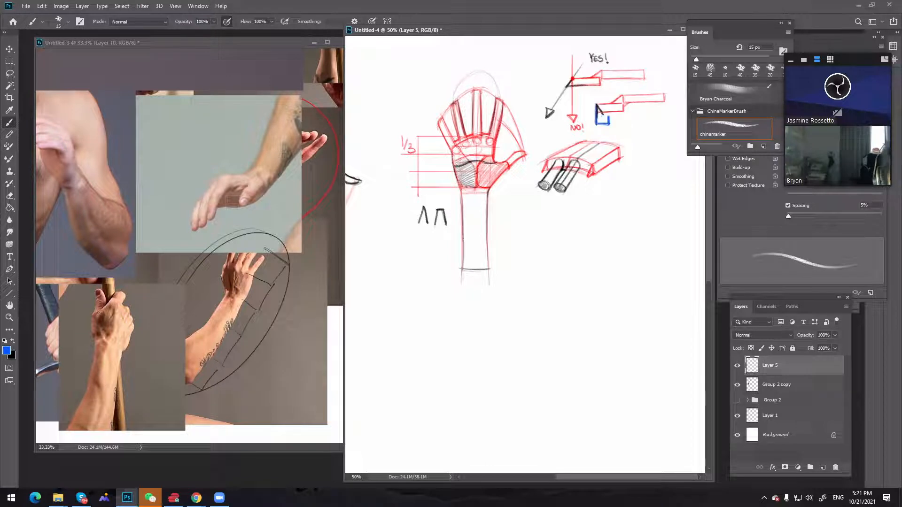
{"action": "key", "text": "ctrl"}
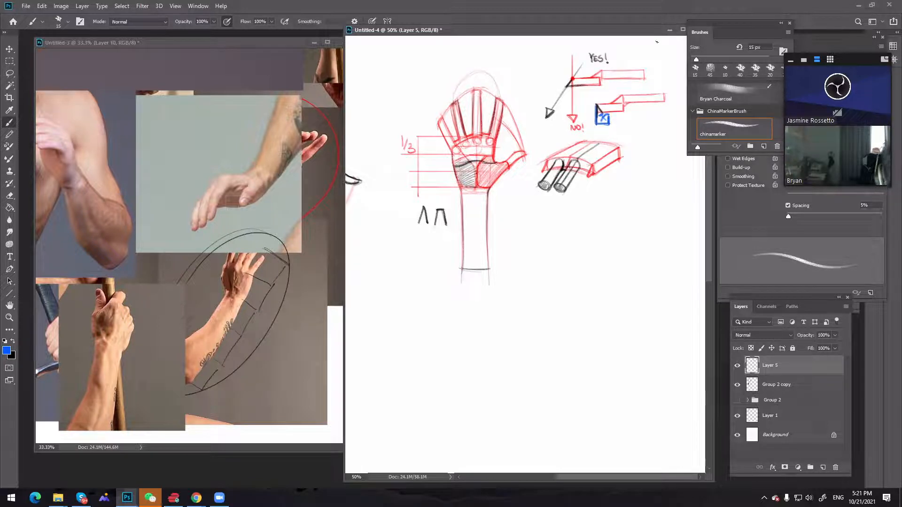
Draw a black arrow pointing diagonally up and away from the front end of the second stepped diagram
{"action": "key", "text": "x"}
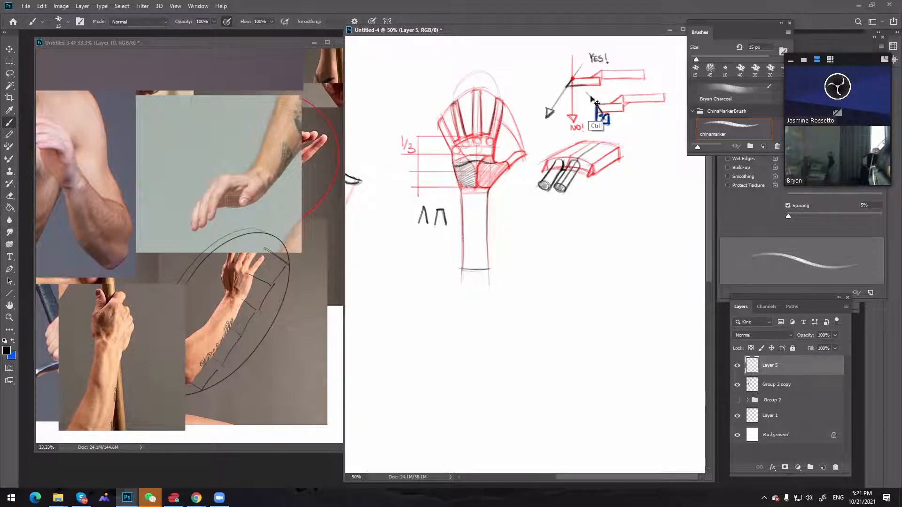
{"action": "mouse_move", "coordinate": [587, 93]}
{"action": "left_mouse_down"}
{"action": "mouse_move", "coordinate": [601, 110]}
{"action": "mouse_move", "coordinate": [583, 89]}
{"action": "left_mouse_up"}
{"action": "left_click_drag", "start_coordinate": [583, 89], "coordinate": [589, 90]}
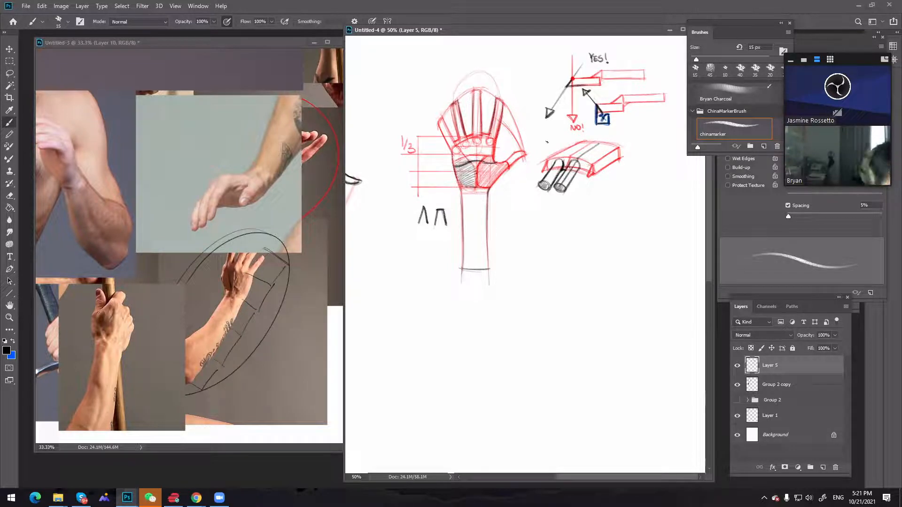
Move the drawing window clear of the panels and draw a black stepped line labelled RIGID below the second diagram
{"action": "key", "text": "h"}
{"action": "left_click_drag", "start_coordinate": [565, 32], "coordinate": [513, 34]}
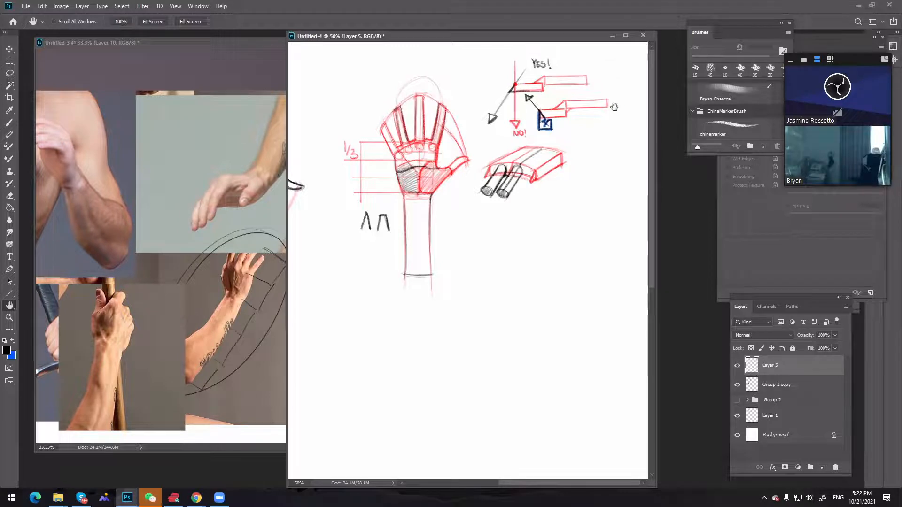
{"action": "key", "text": "b"}
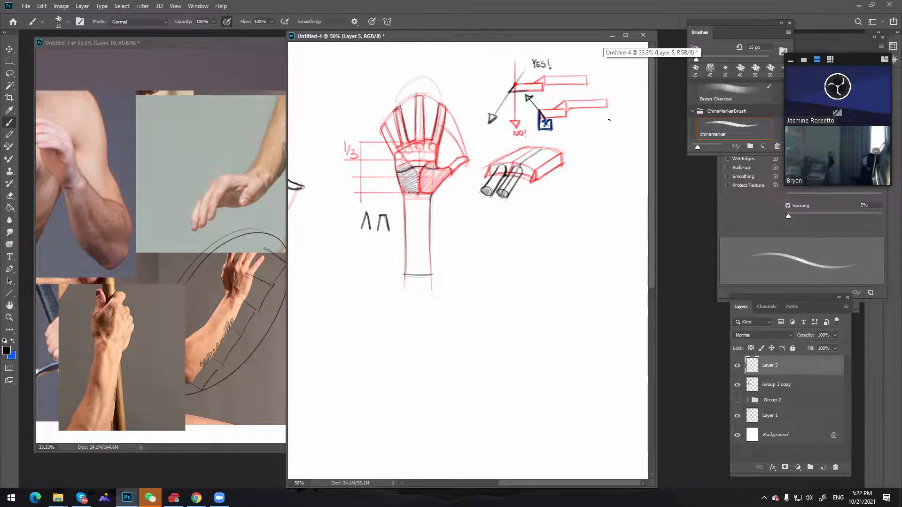
{"action": "left_click_drag", "start_coordinate": [591, 121], "coordinate": [624, 122]}
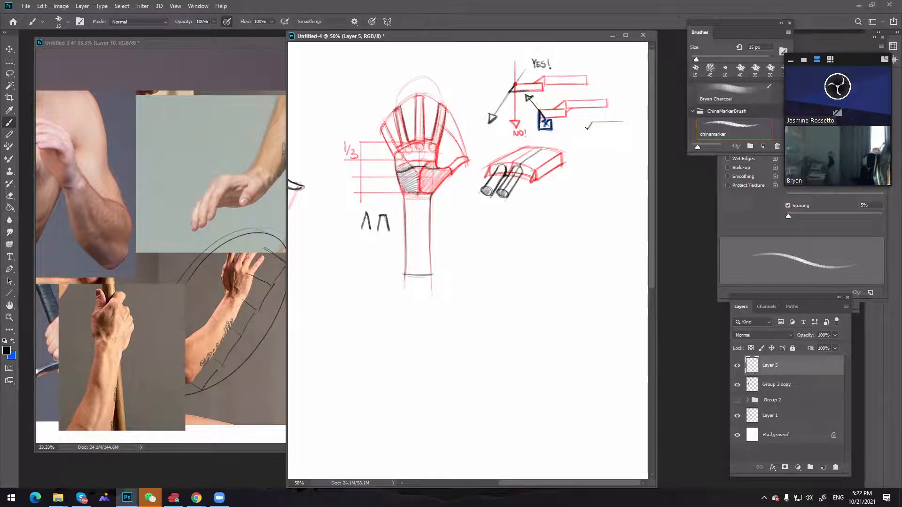
{"action": "left_click_drag", "start_coordinate": [587, 126], "coordinate": [572, 128]}
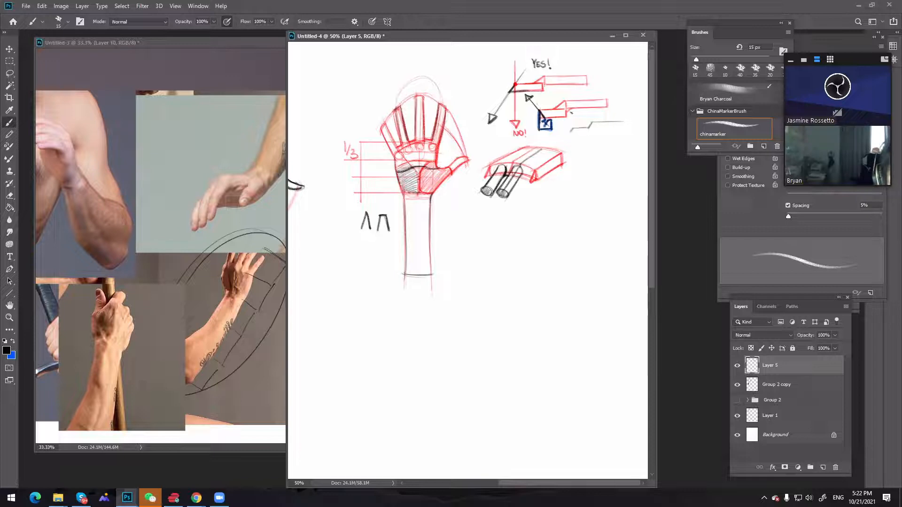
{"action": "left_click_drag", "start_coordinate": [571, 132], "coordinate": [561, 132]}
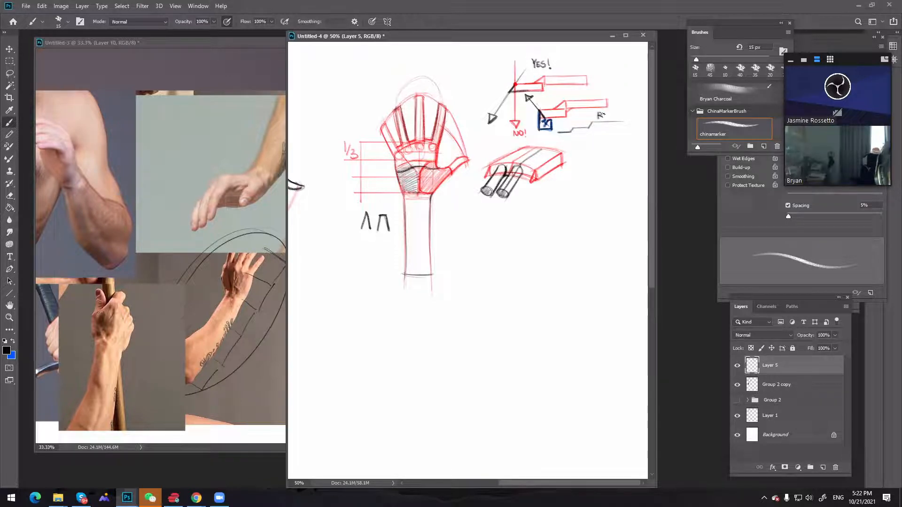
{"action": "left_click_drag", "start_coordinate": [619, 113], "coordinate": [616, 119]}
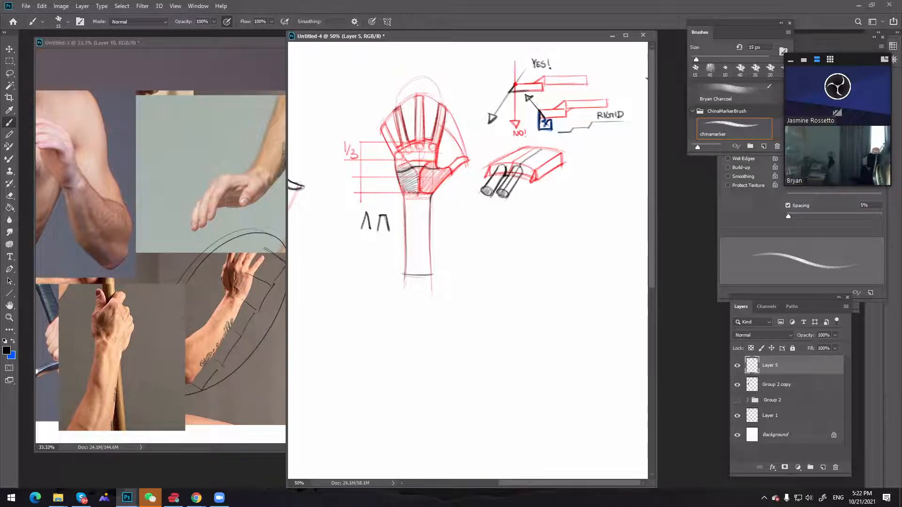
Draw a blue wavy line beneath the black stepped line and label it SOFT
{"action": "key", "text": "x"}
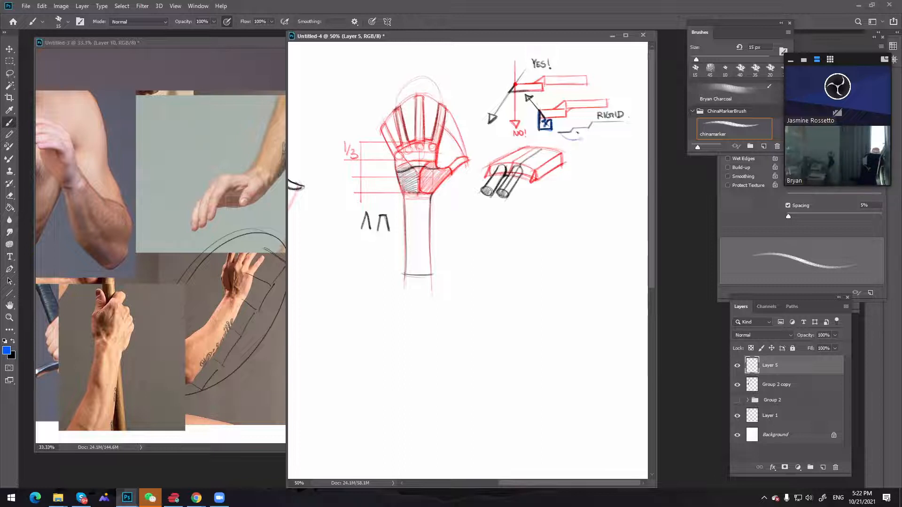
{"action": "left_click_drag", "start_coordinate": [581, 135], "coordinate": [624, 130]}
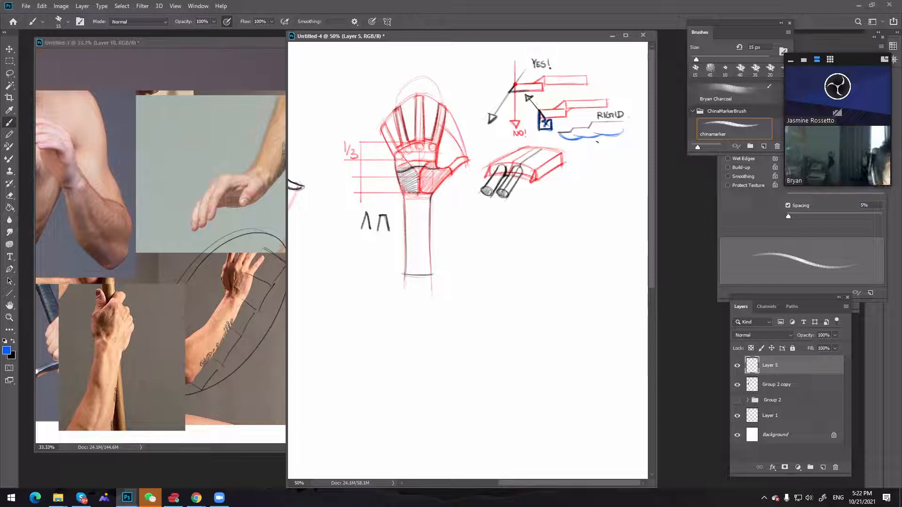
{"action": "left_click_drag", "start_coordinate": [609, 142], "coordinate": [617, 148]}
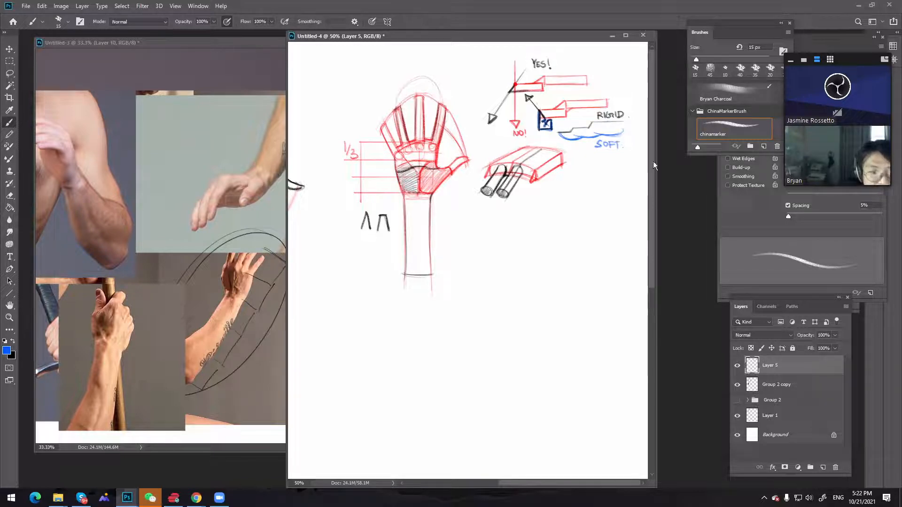
Bring Demo.psd beside the drawing canvas as reference and frame the palm-view hand with empty space below it
{"action": "key", "text": "z"}
{"action": "left_click", "coordinate": [545, 205], "text": "alt"}
{"action": "left_click", "coordinate": [543, 208], "text": "alt"}
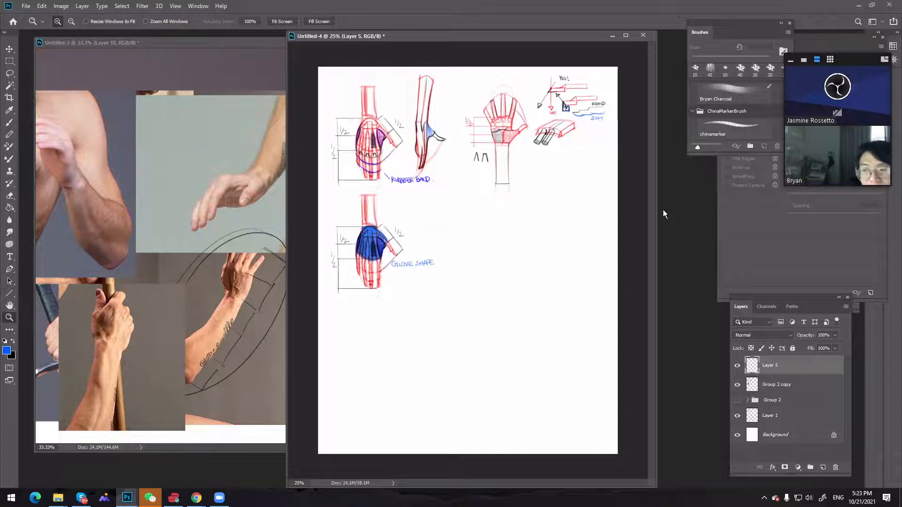
{"action": "left_click", "coordinate": [552, 172]}
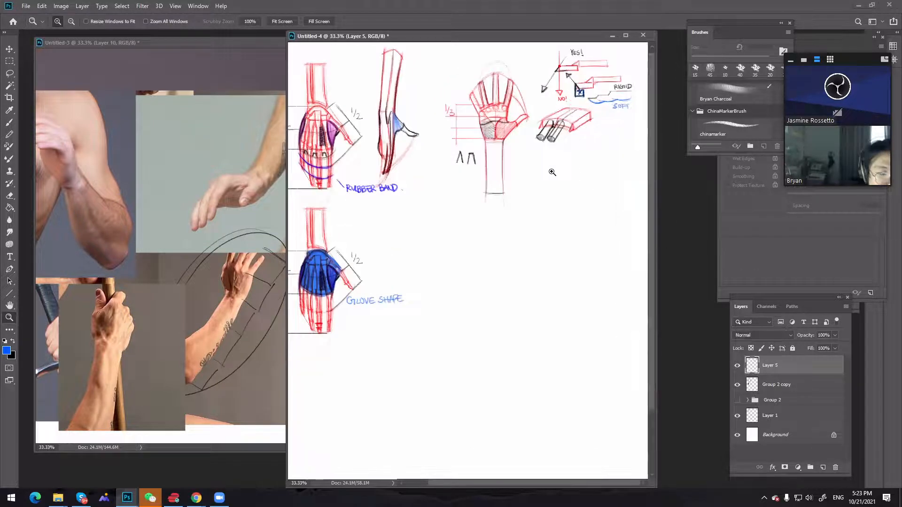
{"action": "left_click", "coordinate": [536, 218], "text": "alt"}
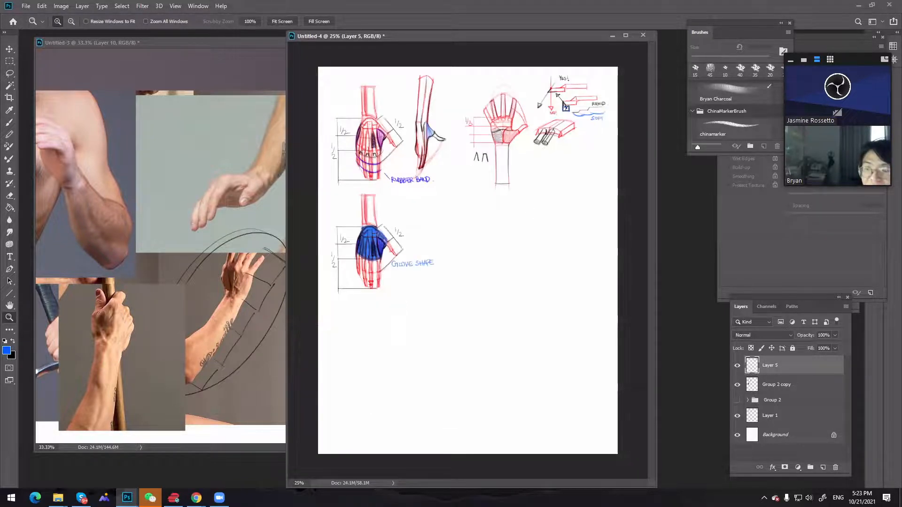
{"action": "left_click_drag", "start_coordinate": [897, 230], "coordinate": [245, 84]}
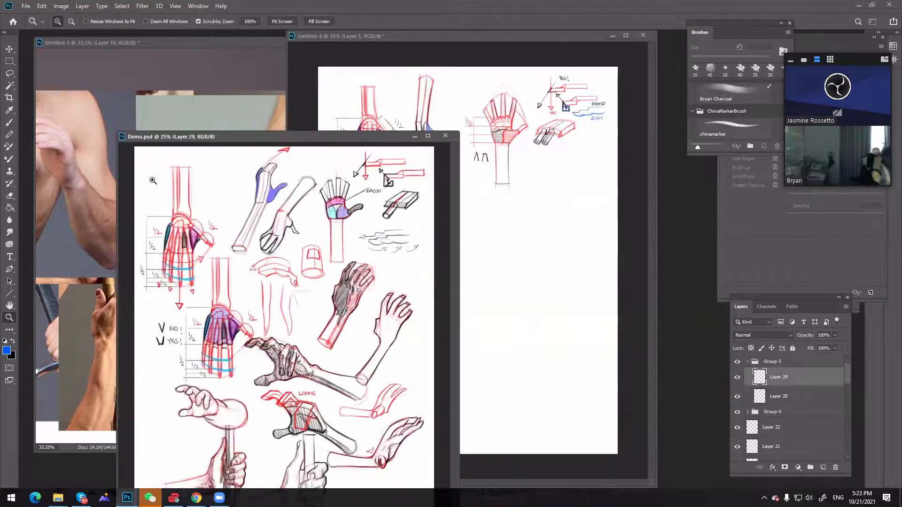
{"action": "left_click", "coordinate": [153, 180]}
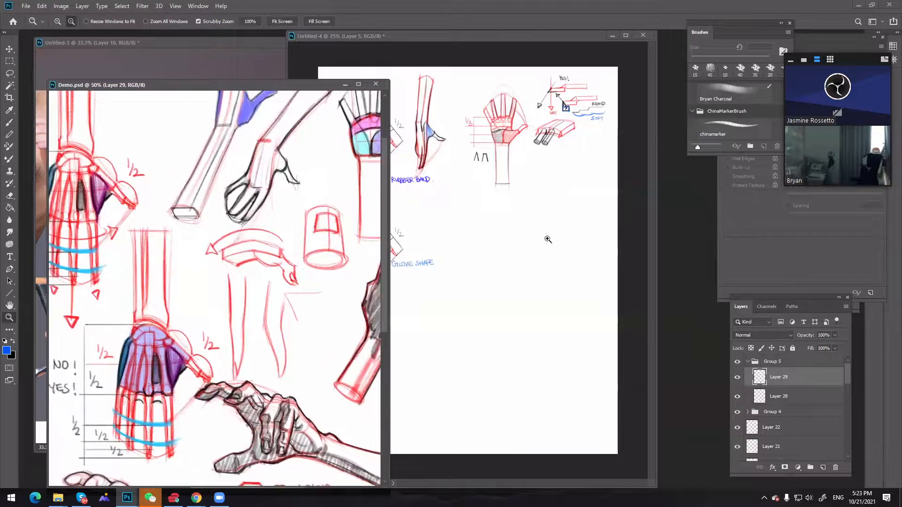
{"action": "left_click", "coordinate": [487, 182]}
{"action": "left_click", "coordinate": [487, 182]}
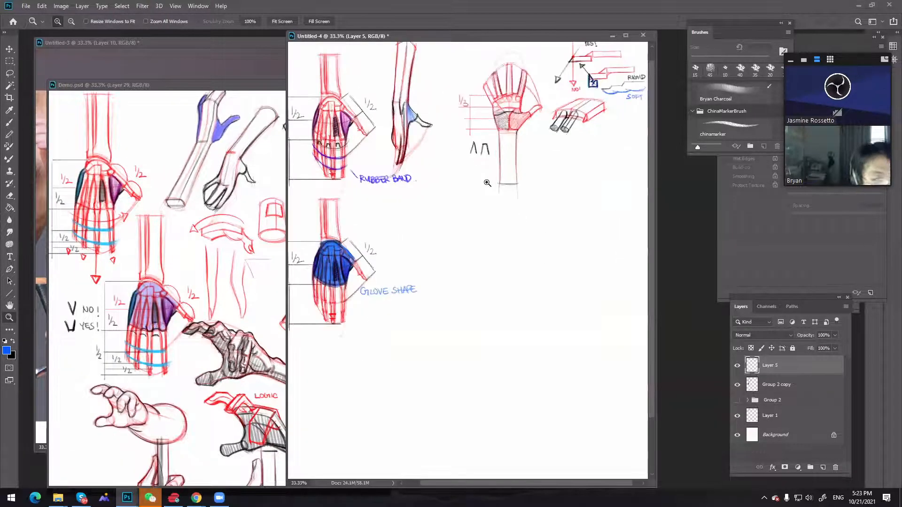
{"action": "left_click", "coordinate": [487, 183]}
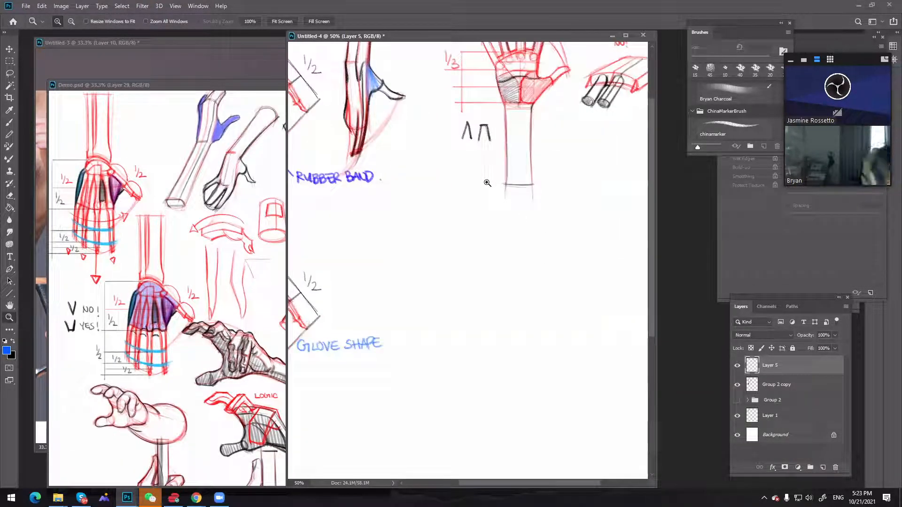
{"action": "left_click_drag", "start_coordinate": [487, 182], "coordinate": [492, 380]}
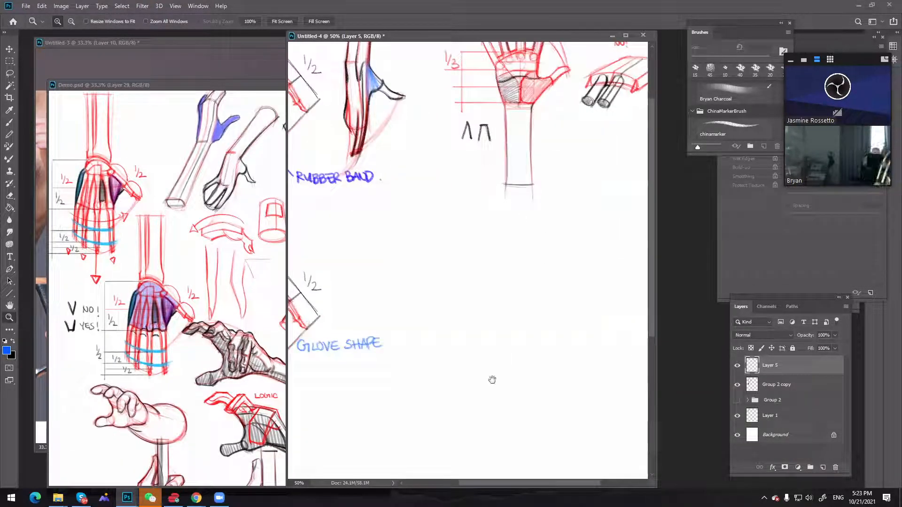
Look over the annotated hand sketches, from the glove-shape diagram's thumb to the whole page
{"action": "left_click", "coordinate": [396, 255], "text": "alt"}
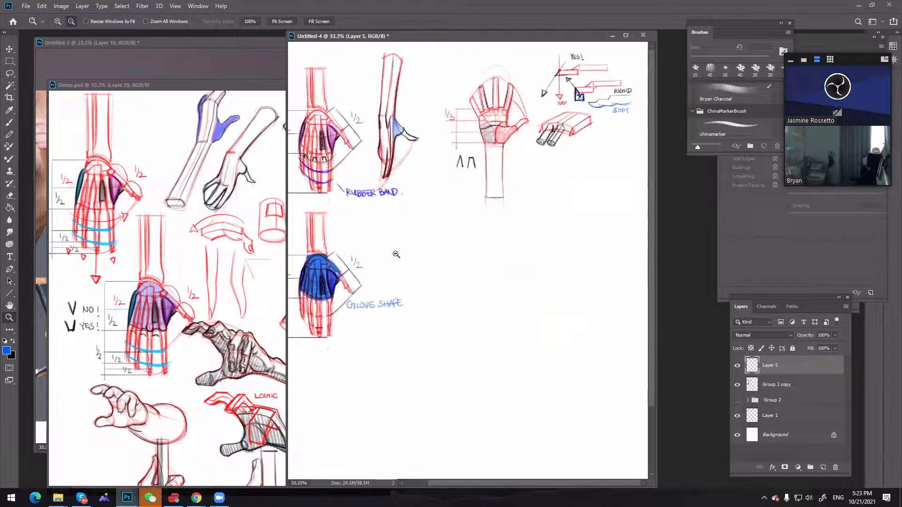
{"action": "left_click", "coordinate": [396, 254], "text": "alt"}
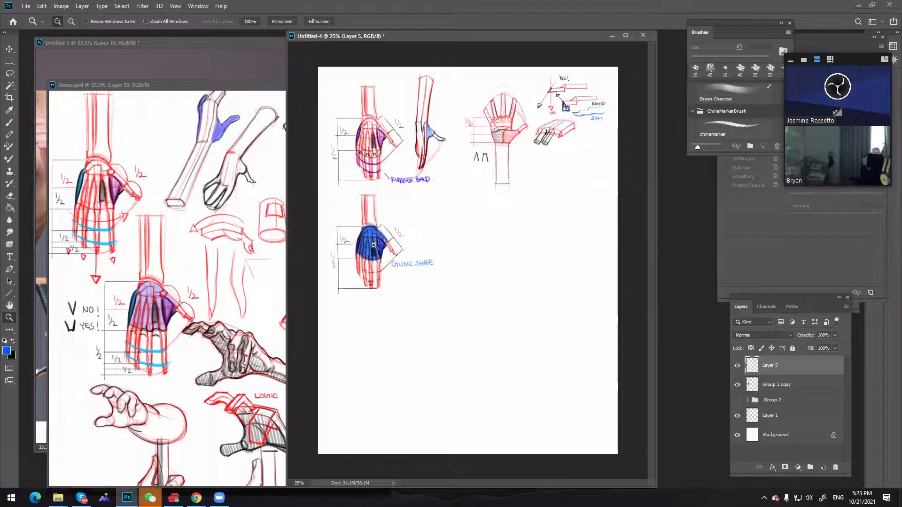
{"action": "left_click_drag", "start_coordinate": [390, 242], "coordinate": [393, 254]}
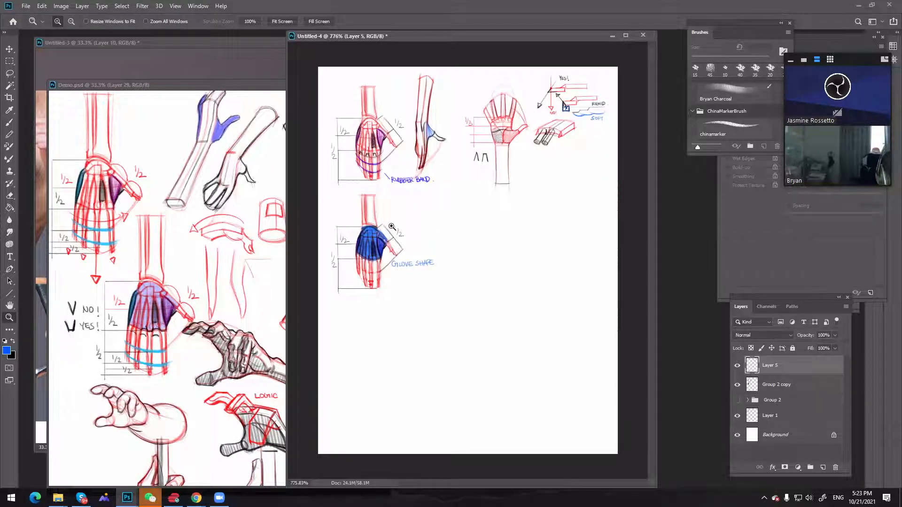
{"action": "left_click", "coordinate": [391, 226], "text": "alt"}
{"action": "left_click", "coordinate": [392, 227], "text": "alt"}
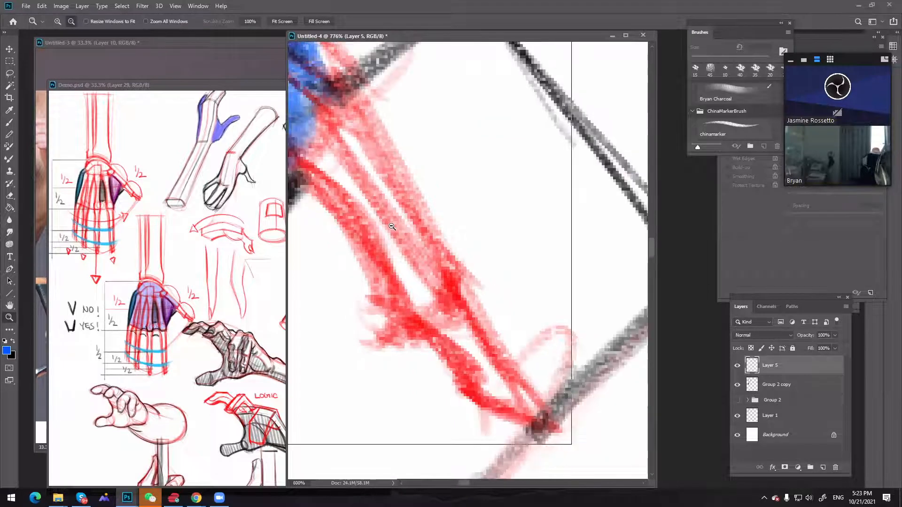
{"action": "left_click", "coordinate": [391, 226], "text": "alt"}
{"action": "left_click", "coordinate": [391, 227], "text": "alt"}
{"action": "left_click", "coordinate": [392, 226], "text": "alt"}
{"action": "left_click", "coordinate": [391, 226], "text": "alt"}
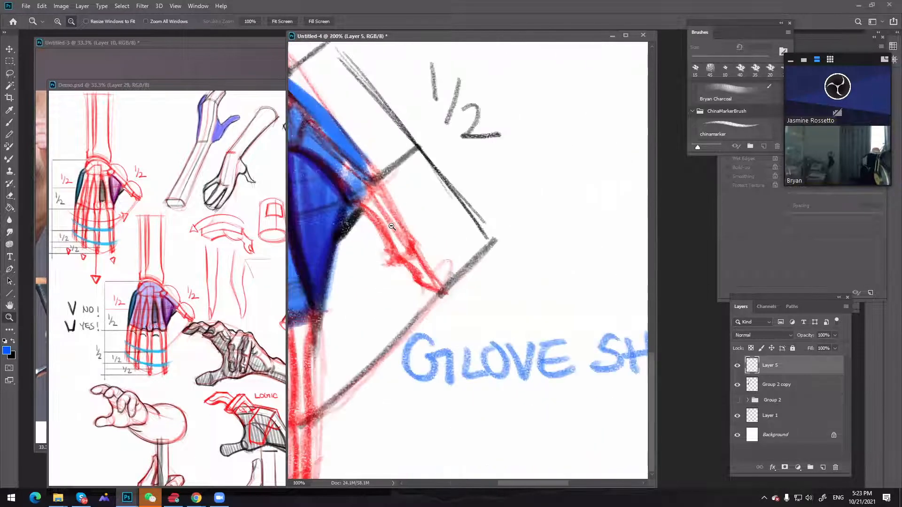
{"action": "left_click", "coordinate": [392, 226], "text": "alt"}
{"action": "left_click", "coordinate": [392, 226], "text": "alt"}
{"action": "left_click", "coordinate": [391, 226], "text": "alt"}
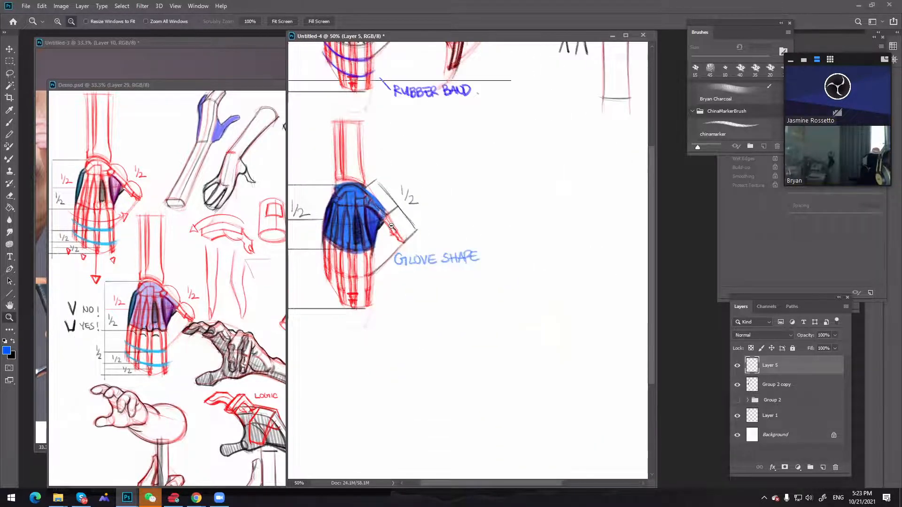
{"action": "left_click", "coordinate": [391, 227], "text": "alt"}
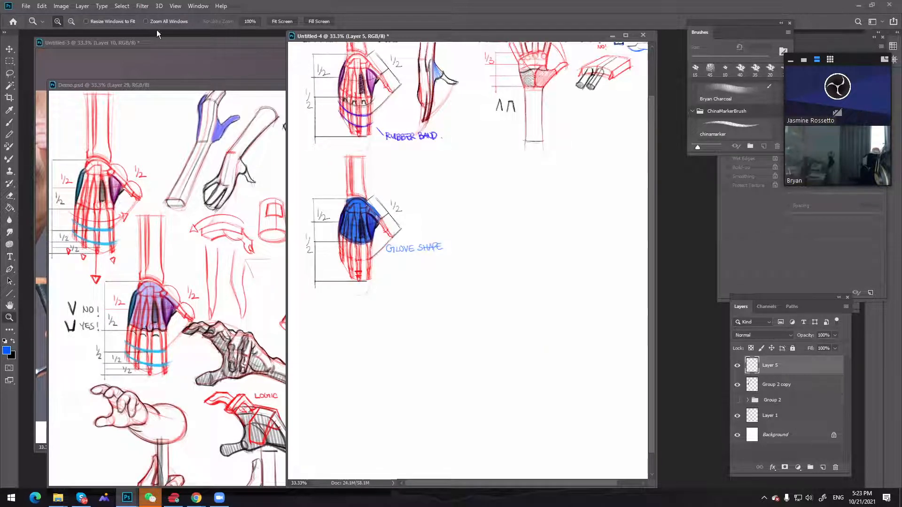
{"action": "left_click", "coordinate": [423, 127]}
{"action": "left_click", "coordinate": [426, 135], "text": "alt"}
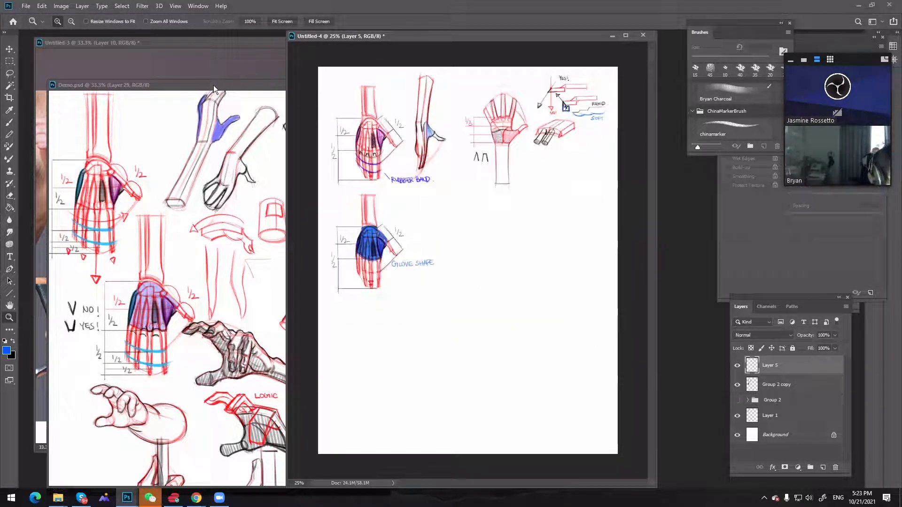
Bring Demo.psd to the front and view its whole page of hand studies at 25%
{"action": "left_click_drag", "start_coordinate": [213, 86], "coordinate": [901, 89]}
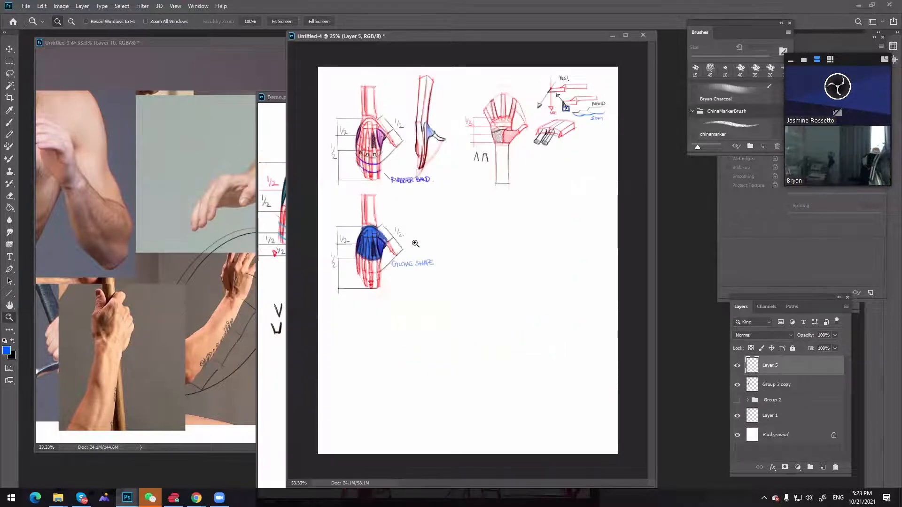
{"action": "left_click", "coordinate": [415, 243]}
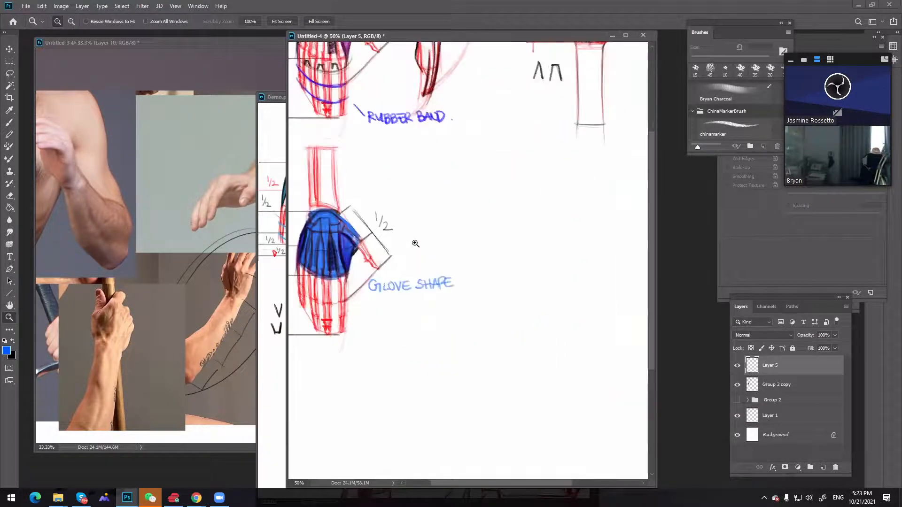
{"action": "left_click", "coordinate": [416, 243], "text": "alt"}
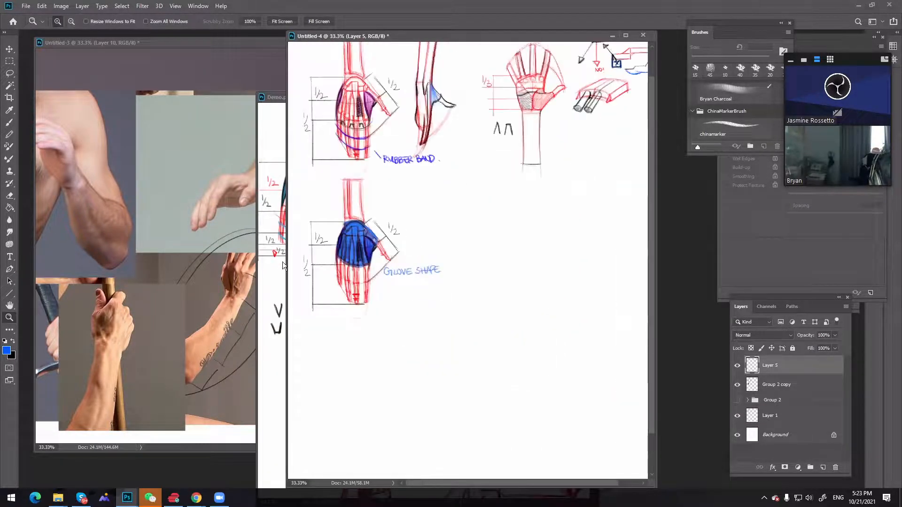
{"action": "left_click", "coordinate": [259, 241]}
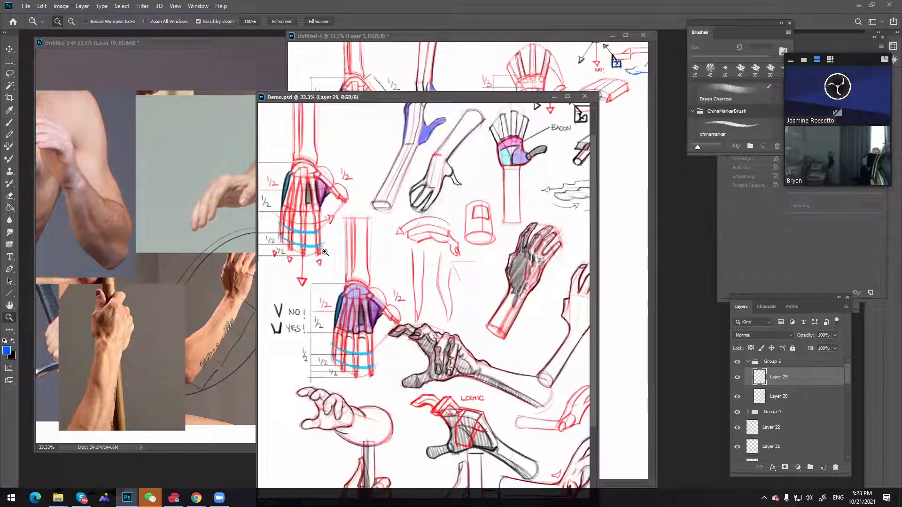
{"action": "left_click", "coordinate": [407, 271], "text": "alt"}
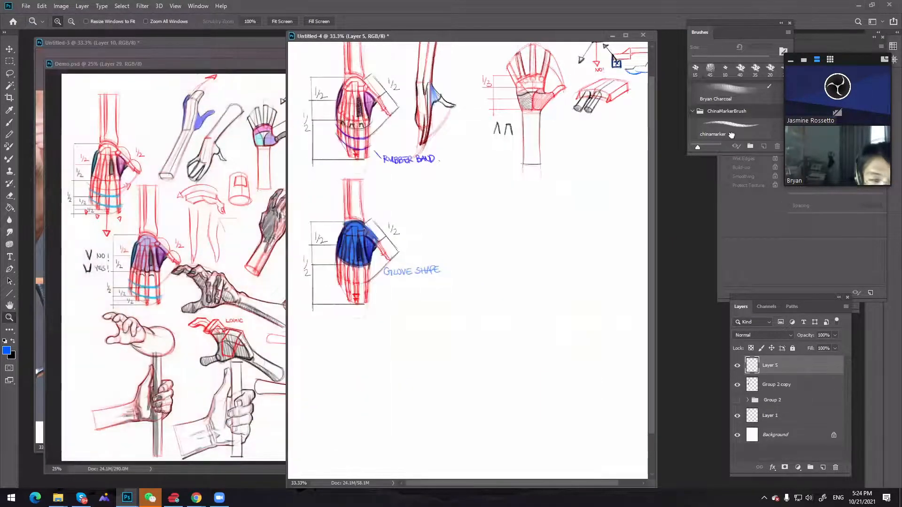
Try a diagonal stroke with the chinamarker brush on the empty area of Untitled-4 and undo it
{"action": "left_click", "coordinate": [749, 139]}
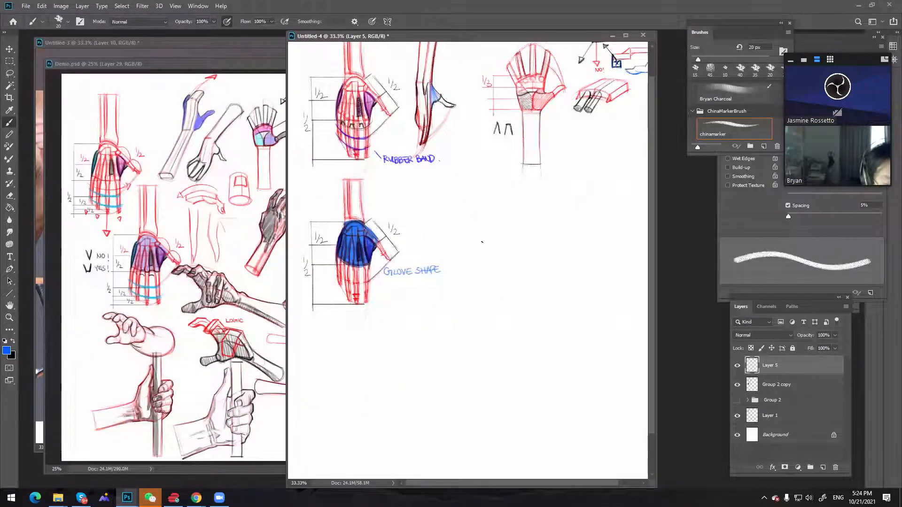
{"action": "mouse_move", "coordinate": [456, 175]}
{"action": "left_mouse_down"}
{"action": "mouse_move", "coordinate": [501, 284]}
{"action": "mouse_move", "coordinate": [565, 359]}
{"action": "mouse_move", "coordinate": [603, 352]}
{"action": "left_mouse_up"}
{"action": "key", "text": "ctrl+z"}
{"action": "key", "text": "ctrl+z"}
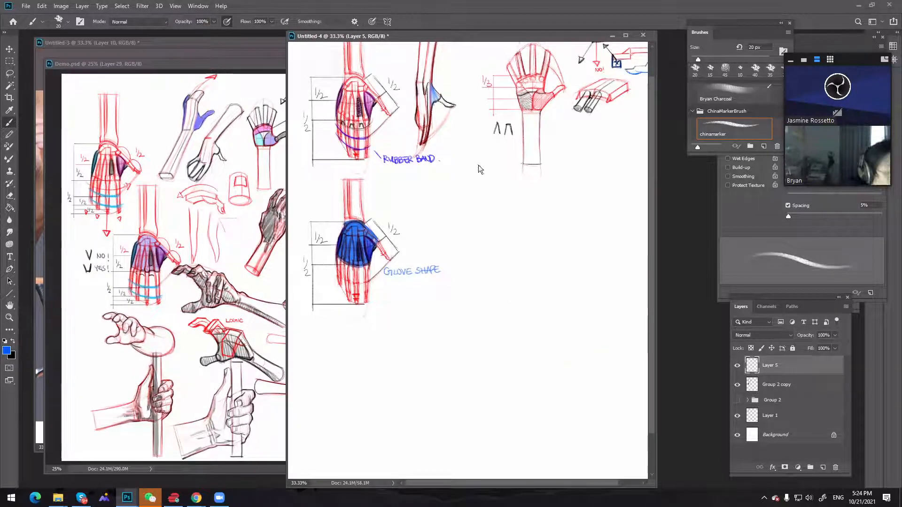
Minimize Demo.psd and show the whole Untitled-4 page
{"action": "left_click", "coordinate": [182, 63]}
{"action": "left_click", "coordinate": [346, 63]}
{"action": "key", "text": "z"}
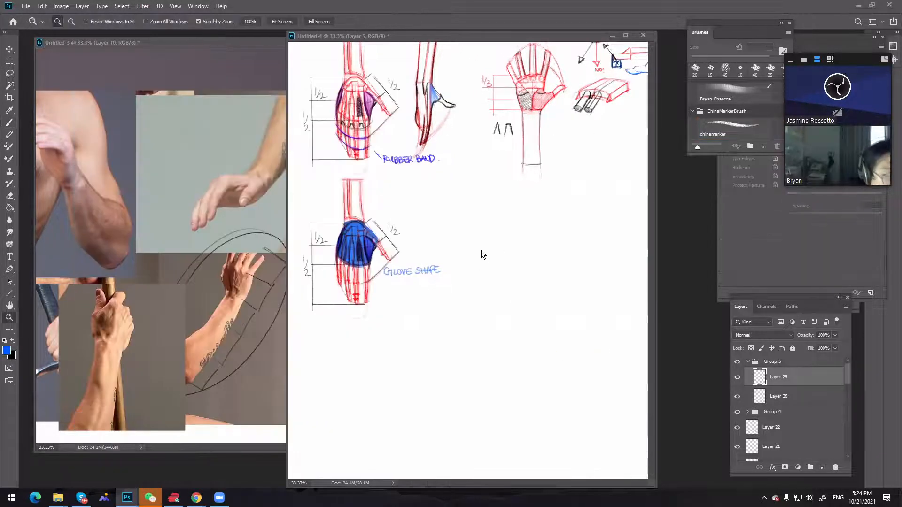
{"action": "left_click", "coordinate": [481, 247], "text": "alt"}
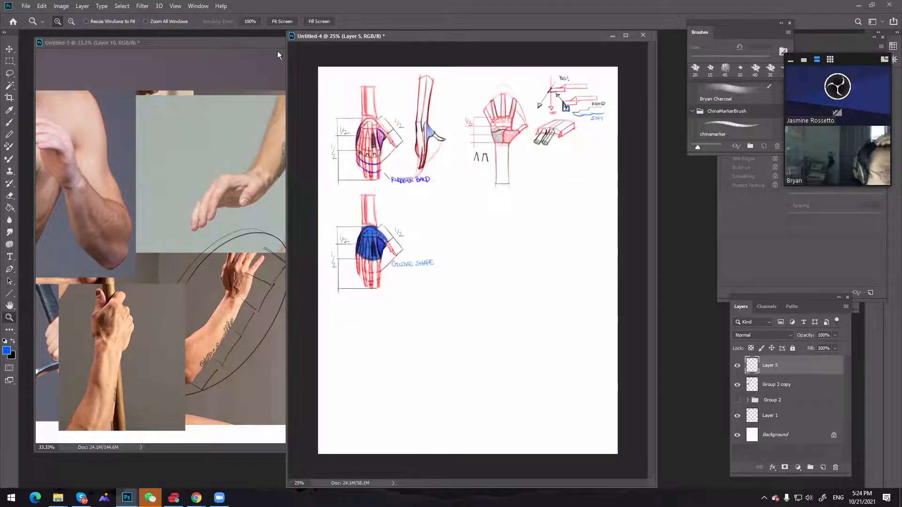
Test the chinamarker brush with two long blue strokes, pressure-controlled opacity off and on, and undo both
{"action": "left_click", "coordinate": [752, 137]}
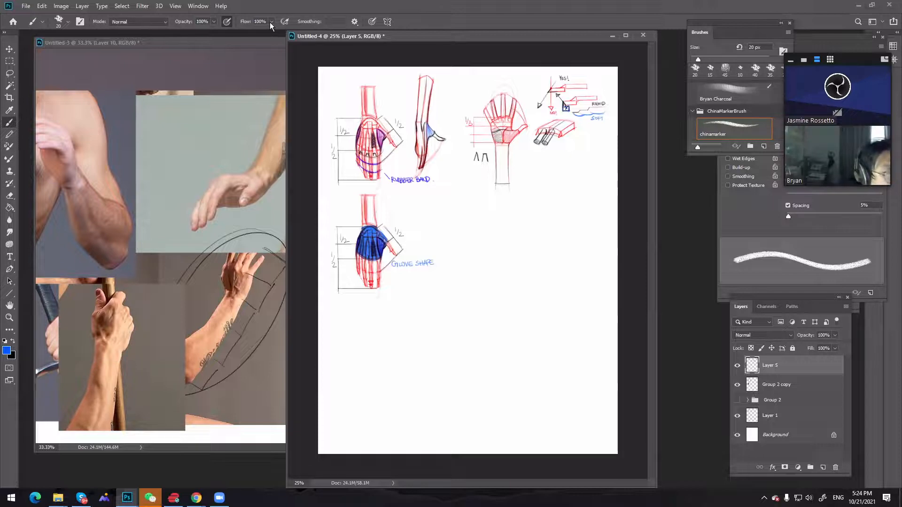
{"action": "left_click", "coordinate": [227, 22]}
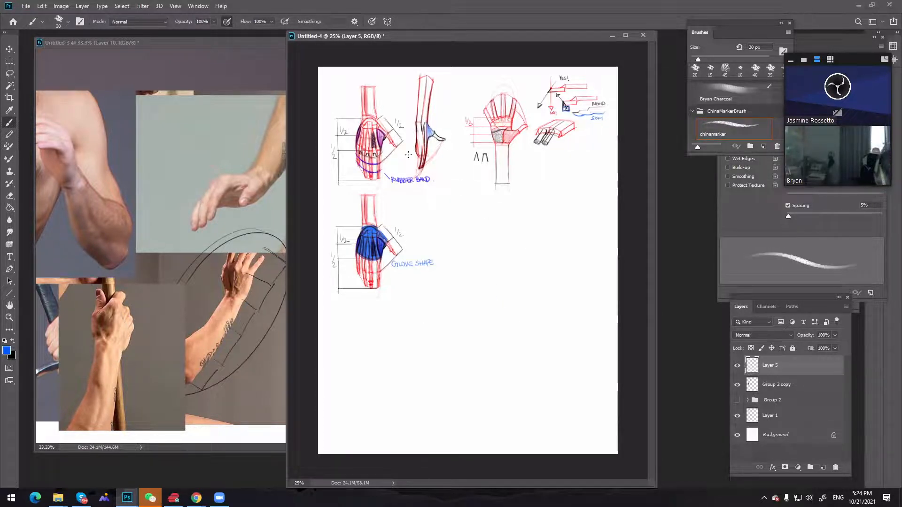
{"action": "mouse_move", "coordinate": [506, 237]}
{"action": "left_mouse_down"}
{"action": "mouse_move", "coordinate": [531, 327]}
{"action": "mouse_move", "coordinate": [573, 360]}
{"action": "left_mouse_up"}
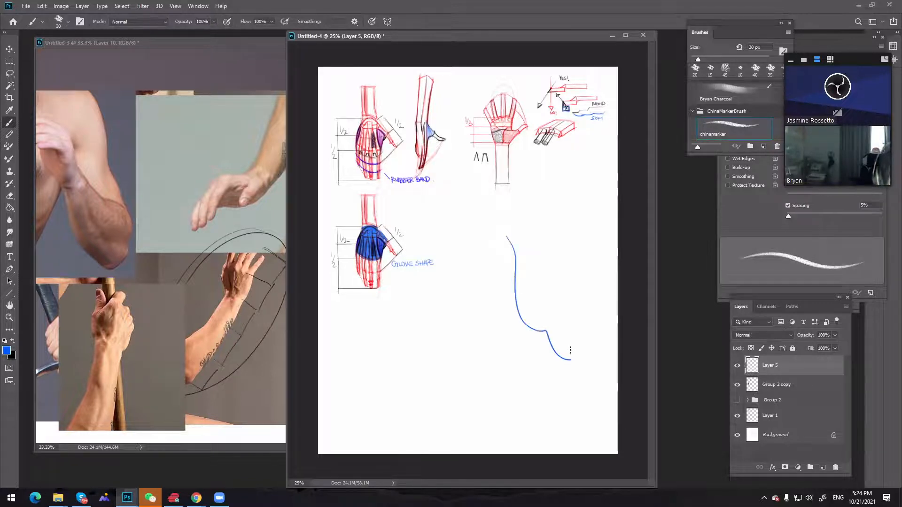
{"action": "left_click", "coordinate": [226, 21]}
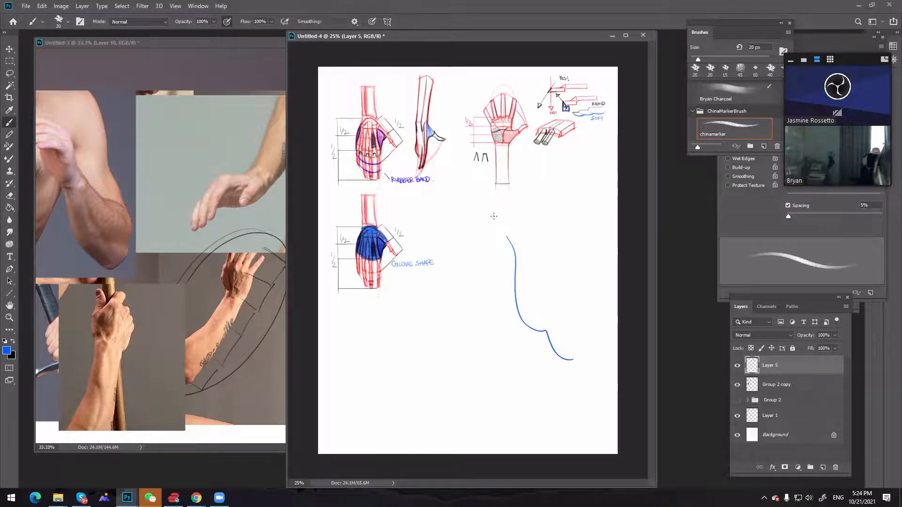
{"action": "mouse_move", "coordinate": [487, 232]}
{"action": "left_mouse_down"}
{"action": "mouse_move", "coordinate": [498, 312]}
{"action": "mouse_move", "coordinate": [532, 376]}
{"action": "left_mouse_up"}
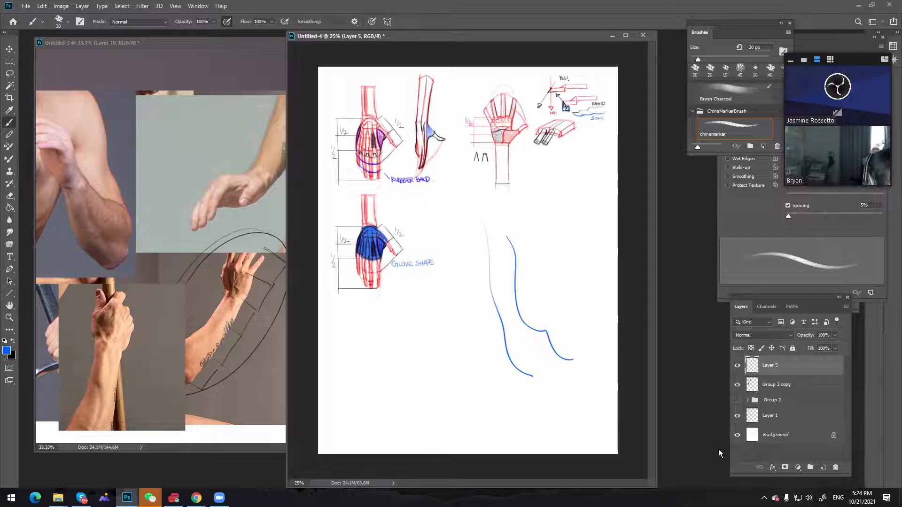
{"action": "key", "text": "ctrl+z"}
{"action": "key", "text": "ctrl+z"}
Try a blue and a black test stroke in the empty space beside the glove-shape diagram, undoing each
{"action": "key", "text": "z"}
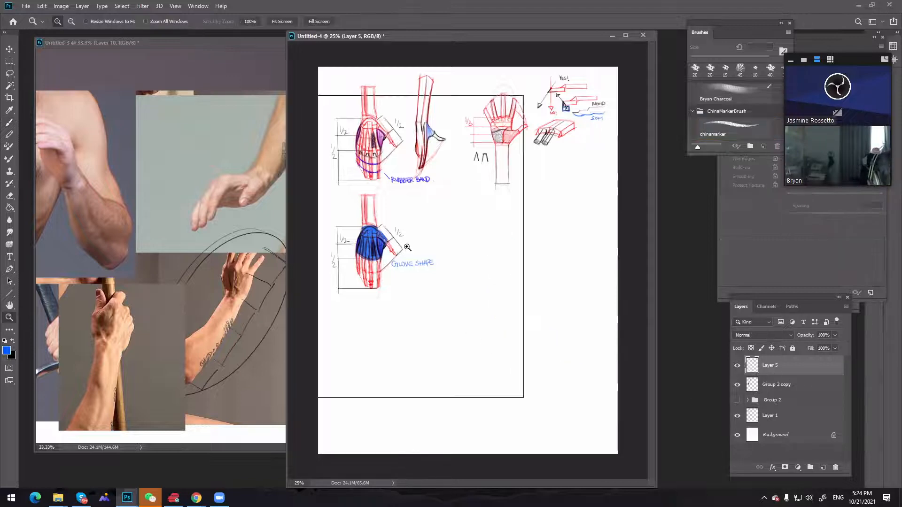
{"action": "left_click", "coordinate": [409, 248]}
{"action": "key", "text": "alt"}
{"action": "left_click", "coordinate": [442, 242], "text": "alt"}
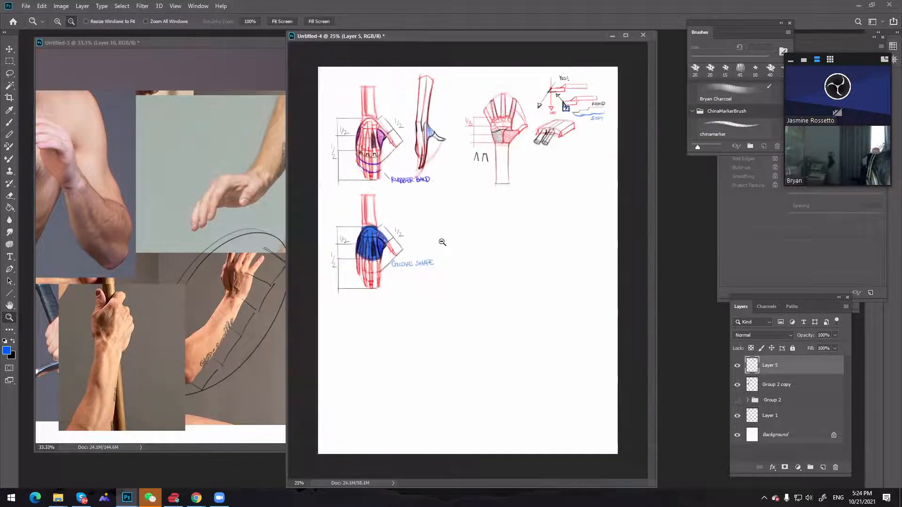
{"action": "left_click", "coordinate": [442, 241]}
{"action": "key", "text": "b"}
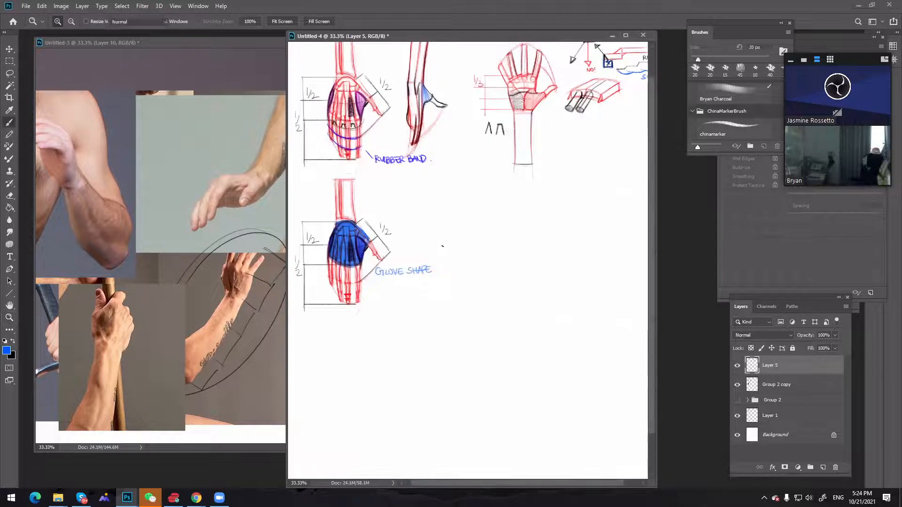
{"action": "mouse_move", "coordinate": [446, 241]}
{"action": "left_mouse_down"}
{"action": "mouse_move", "coordinate": [477, 287]}
{"action": "mouse_move", "coordinate": [536, 340]}
{"action": "left_mouse_up"}
{"action": "key", "text": "ctrl+z"}
{"action": "key", "text": "x"}
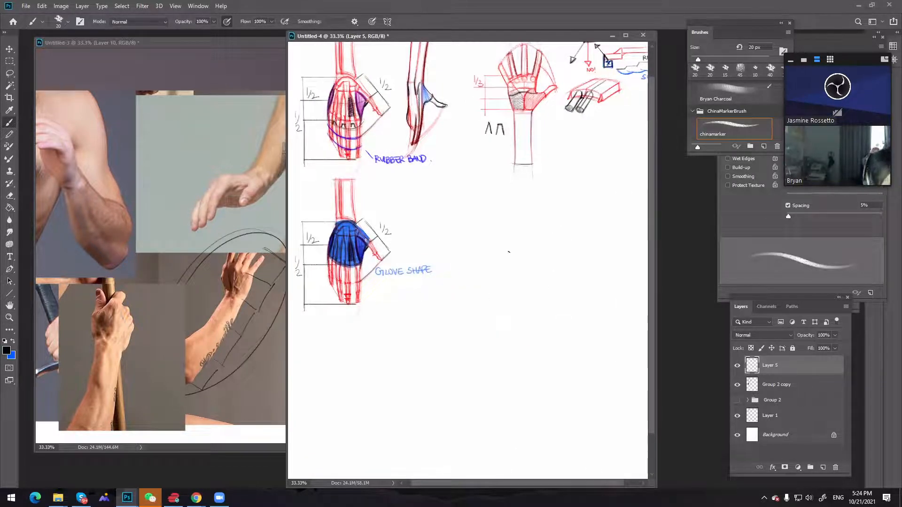
{"action": "mouse_move", "coordinate": [529, 292]}
{"action": "left_mouse_down"}
{"action": "mouse_move", "coordinate": [585, 353]}
{"action": "mouse_move", "coordinate": [625, 364]}
{"action": "left_mouse_up"}
{"action": "key", "text": "ctrl+z"}
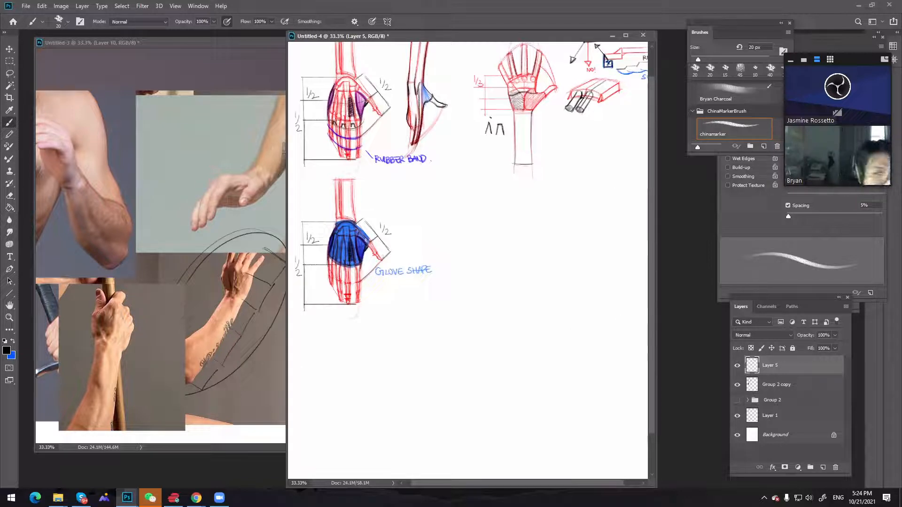
Set the foreground colour to pure red
{"action": "left_click", "coordinate": [13, 342]}
{"action": "left_click", "coordinate": [6, 350]}
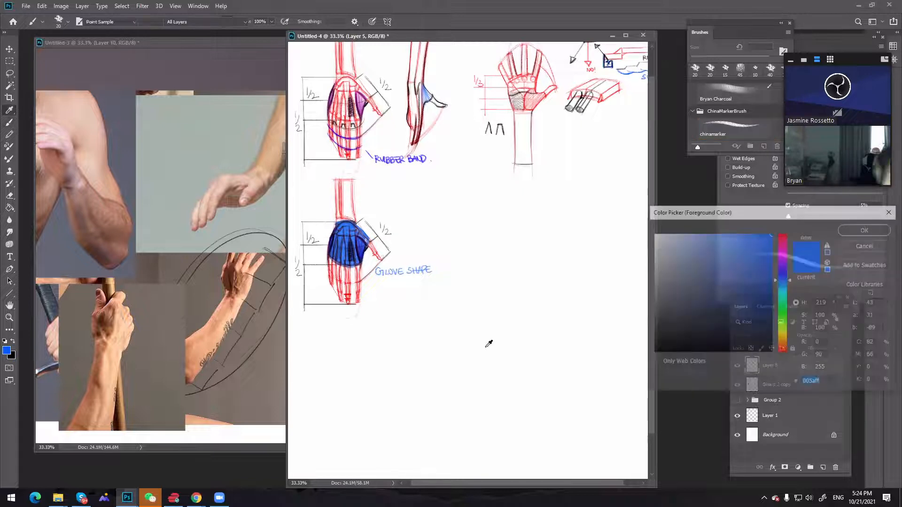
{"action": "left_click", "coordinate": [726, 311]}
{"action": "left_click_drag", "start_coordinate": [783, 283], "coordinate": [784, 232]}
{"action": "left_click", "coordinate": [883, 228]}
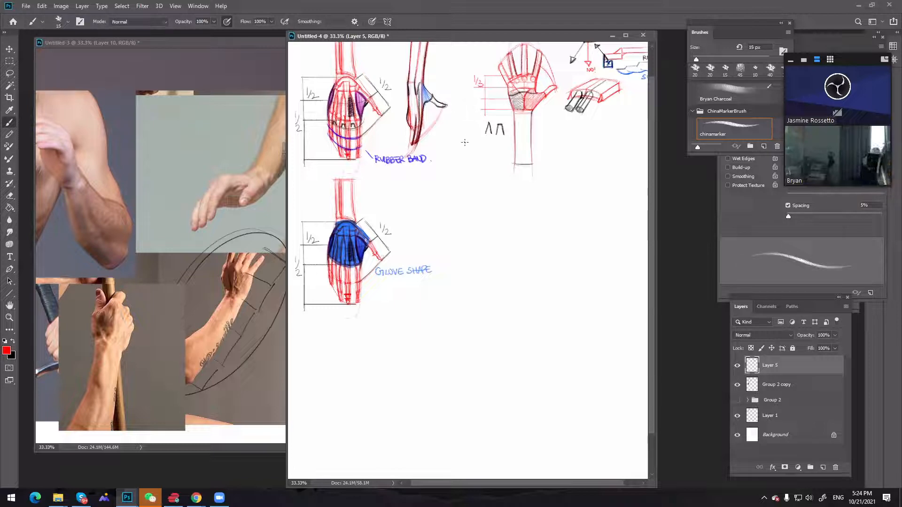
Sketch a light red slanted forearm with an extended hand and thumb in the space beside the glove-shape diagram
{"action": "left_click_drag", "start_coordinate": [458, 163], "coordinate": [436, 207]}
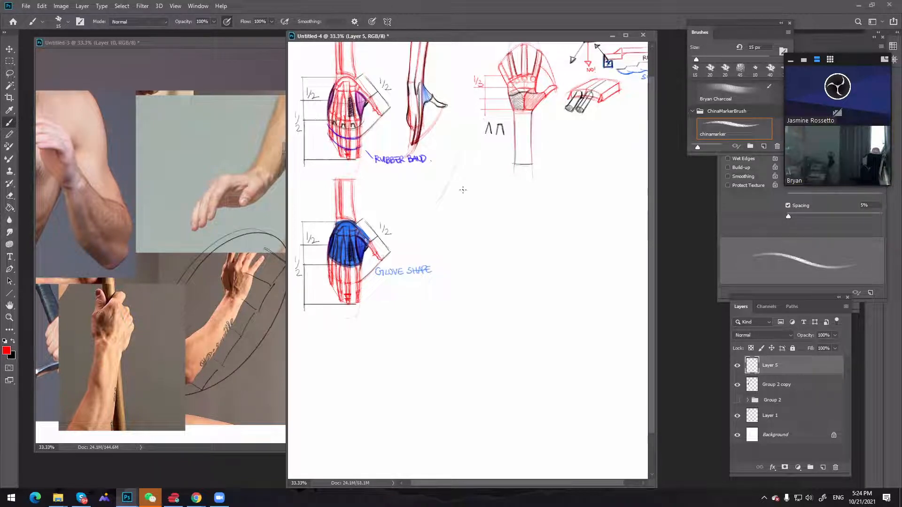
{"action": "left_click_drag", "start_coordinate": [475, 159], "coordinate": [453, 203]}
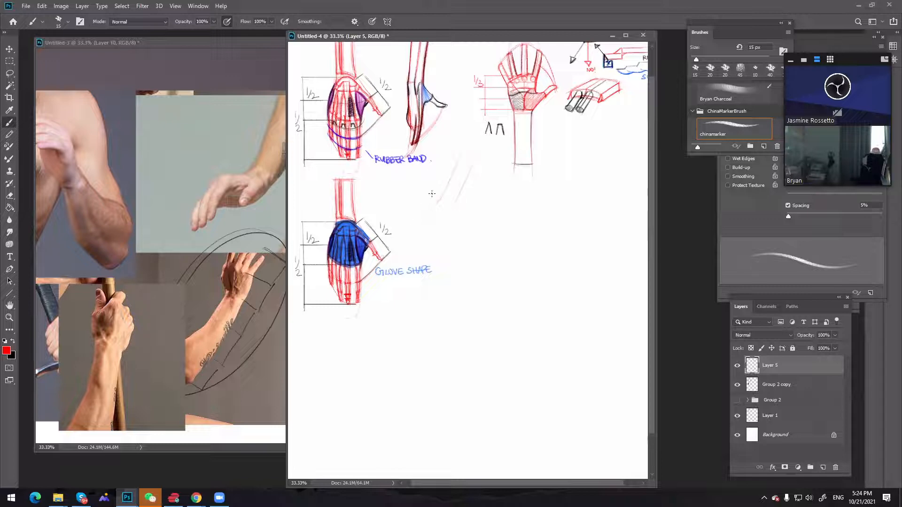
{"action": "left_click_drag", "start_coordinate": [460, 193], "coordinate": [433, 240]}
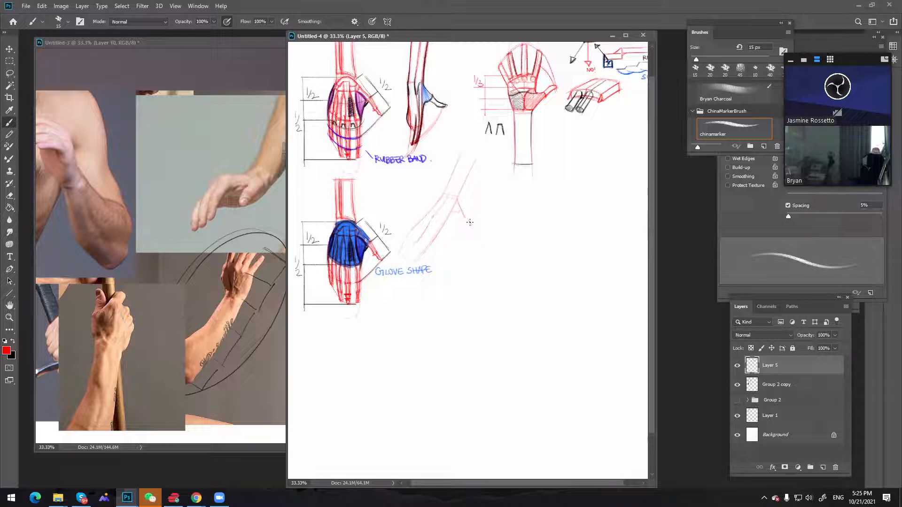
{"action": "mouse_move", "coordinate": [463, 214]}
{"action": "left_mouse_down"}
{"action": "mouse_move", "coordinate": [473, 225]}
{"action": "mouse_move", "coordinate": [463, 212]}
{"action": "left_mouse_up"}
{"action": "left_click_drag", "start_coordinate": [443, 194], "coordinate": [429, 208]}
{"action": "key", "text": "ctrl"}
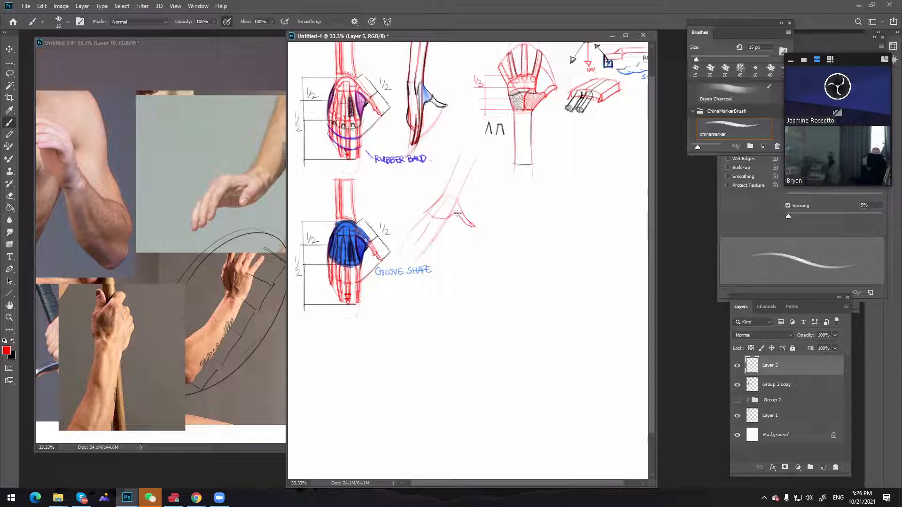
Rework the thumb of the slanted hand by undoing stray strokes, erasing its tip and redrawing its outline in red
{"action": "key", "text": "ctrl+z"}
{"action": "key", "text": "ctrl+z"}
{"action": "left_click_drag", "start_coordinate": [458, 213], "coordinate": [450, 217]}
{"action": "key", "text": "ctrl+z"}
{"action": "key", "text": "l"}
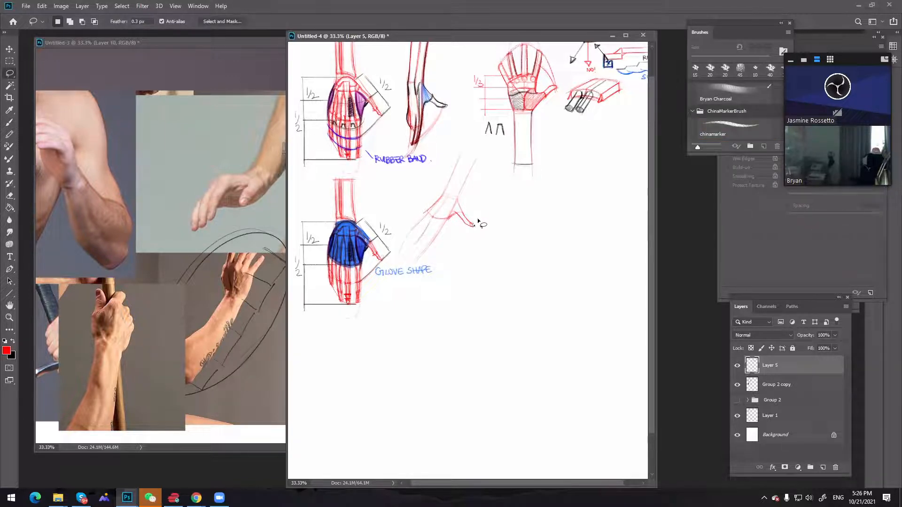
{"action": "key", "text": "e"}
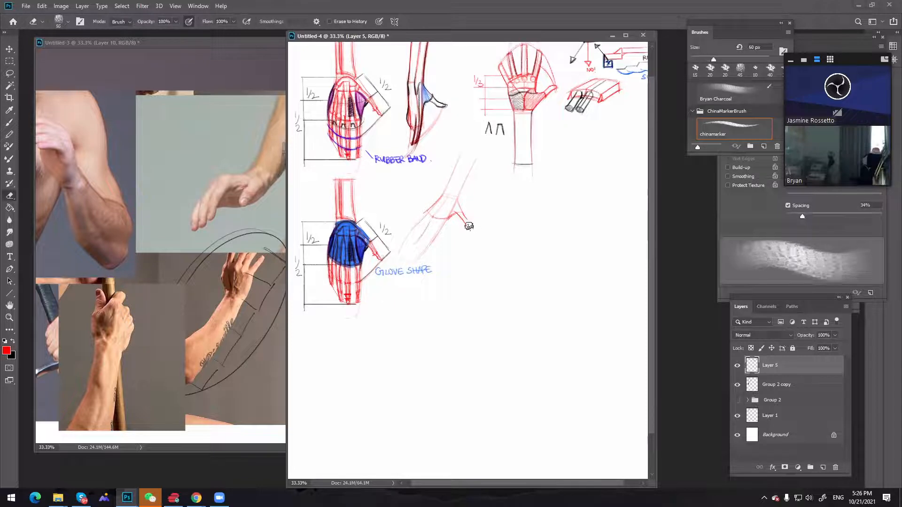
{"action": "key", "text": "b"}
{"action": "left_click_drag", "start_coordinate": [460, 216], "coordinate": [464, 222]}
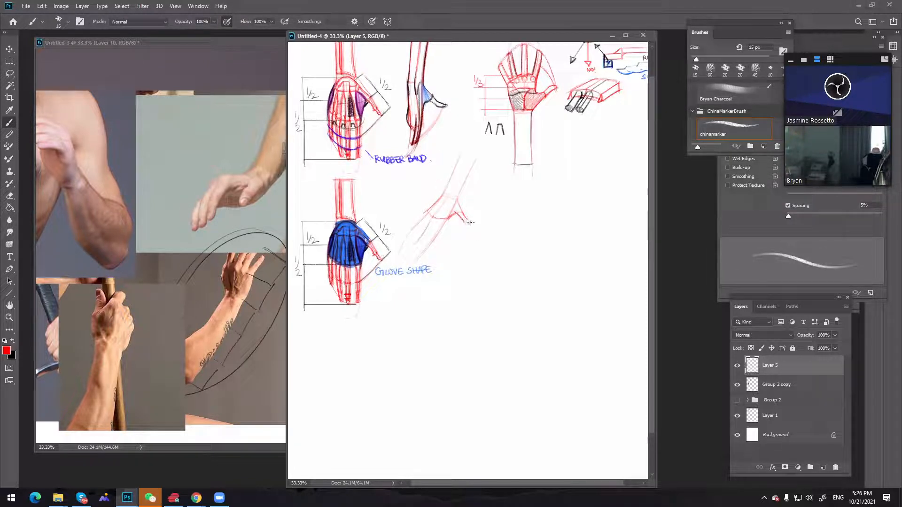
{"action": "left_click_drag", "start_coordinate": [468, 224], "coordinate": [471, 225]}
{"action": "key", "text": "ctrl+z"}
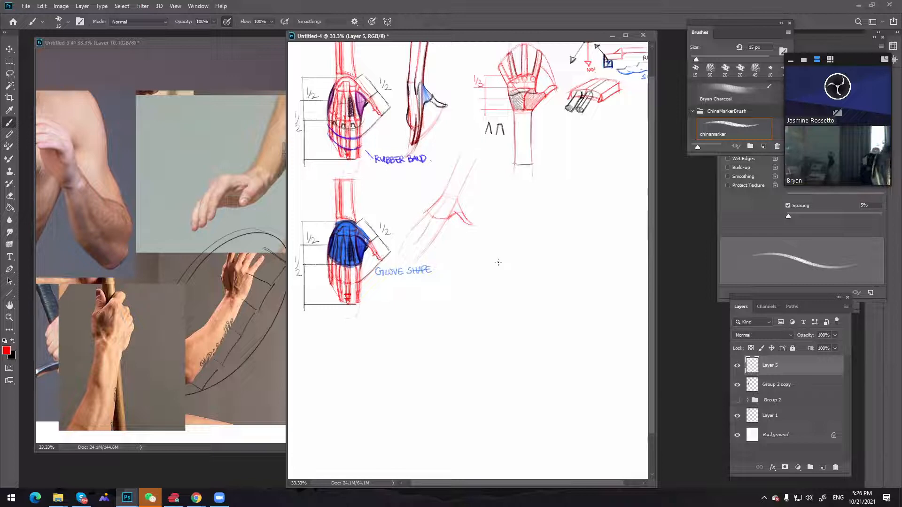
Try several long red vertical arm contours in the space beside the slanted hand, undoing each attempt
{"action": "left_click_drag", "start_coordinate": [488, 163], "coordinate": [500, 242]}
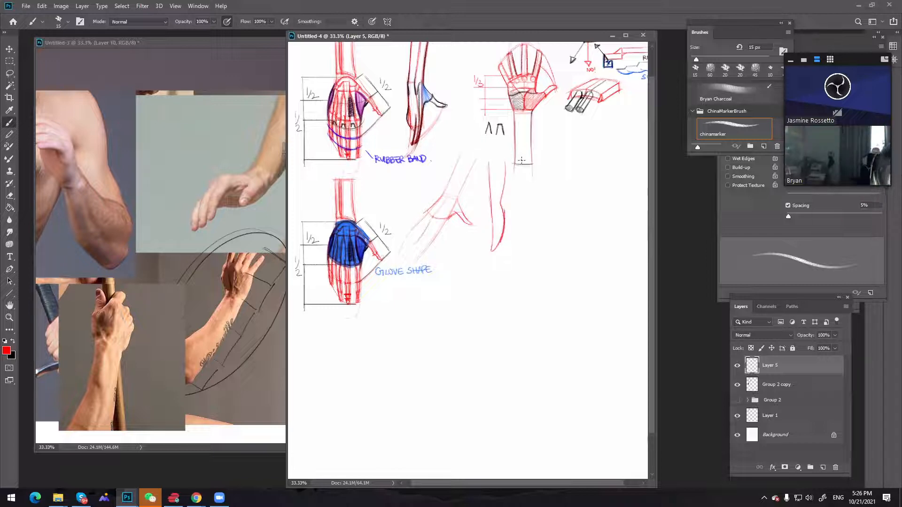
{"action": "key", "text": "ctrl+z"}
{"action": "key", "text": "ctrl+z"}
{"action": "key", "text": "ctrl+z"}
{"action": "key", "text": "ctrl+z"}
{"action": "left_click_drag", "start_coordinate": [498, 158], "coordinate": [499, 235]}
{"action": "mouse_move", "coordinate": [504, 157]}
{"action": "left_mouse_down"}
{"action": "mouse_move", "coordinate": [508, 194]}
{"action": "mouse_move", "coordinate": [513, 240]}
{"action": "left_mouse_up"}
{"action": "key", "text": "ctrl+z"}
{"action": "key", "text": "ctrl+z"}
{"action": "mouse_move", "coordinate": [498, 162]}
{"action": "left_mouse_down"}
{"action": "mouse_move", "coordinate": [501, 240]}
{"action": "mouse_move", "coordinate": [514, 239]}
{"action": "left_mouse_up"}
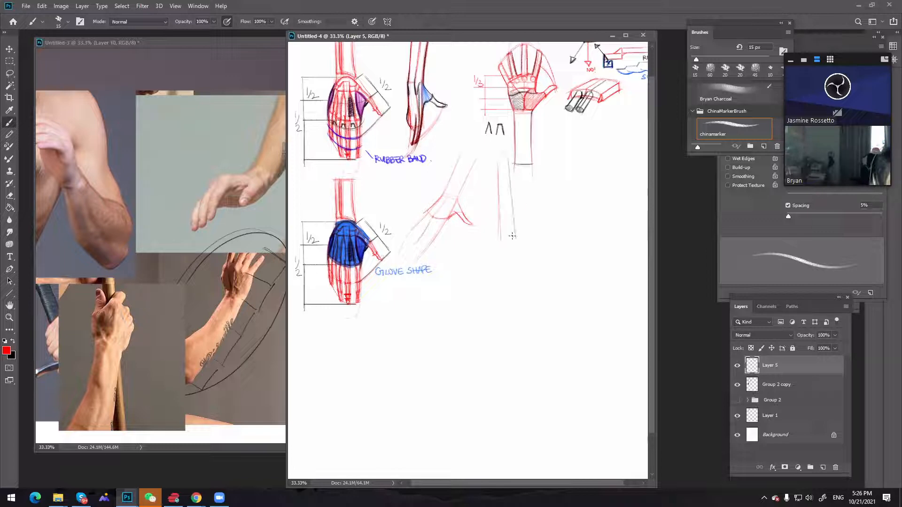
{"action": "key", "text": "ctrl+z"}
{"action": "key", "text": "ctrl+z"}
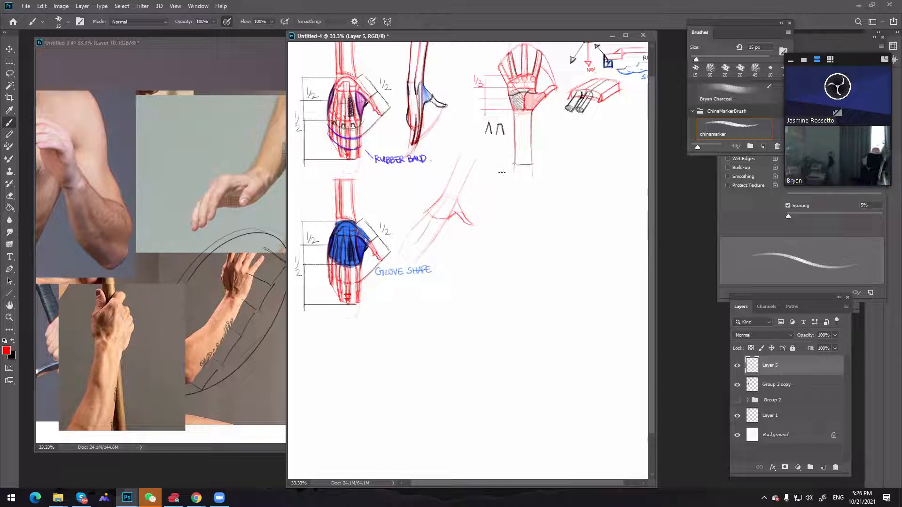
{"action": "mouse_move", "coordinate": [502, 173]}
{"action": "left_mouse_down"}
{"action": "mouse_move", "coordinate": [495, 244]}
{"action": "mouse_move", "coordinate": [502, 251]}
{"action": "left_mouse_up"}
{"action": "key", "text": "ctrl+z"}
{"action": "key", "text": "ctrl+z"}
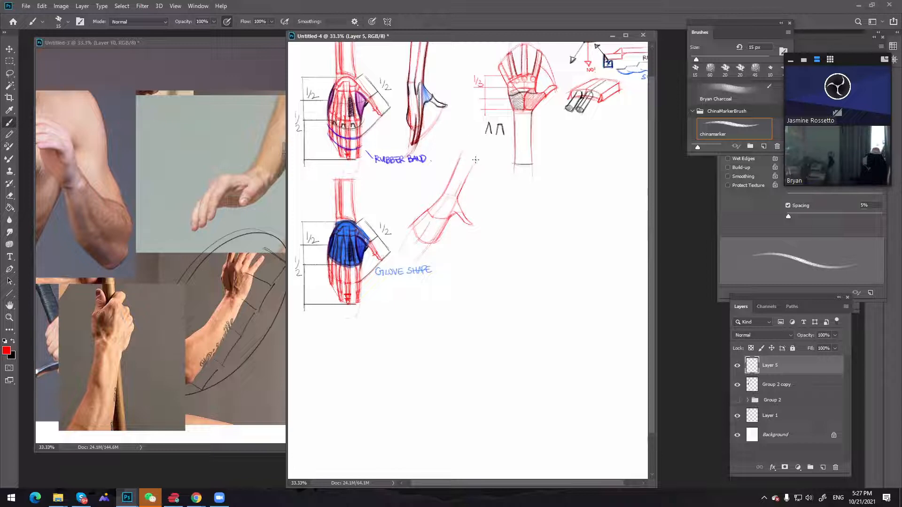
Close the slanted forearm's upper end with a rounded red stroke and reposition the floating brush presets clear of the video call
{"action": "mouse_move", "coordinate": [476, 159]}
{"action": "left_mouse_down"}
{"action": "mouse_move", "coordinate": [458, 158]}
{"action": "mouse_move", "coordinate": [475, 158]}
{"action": "left_mouse_up"}
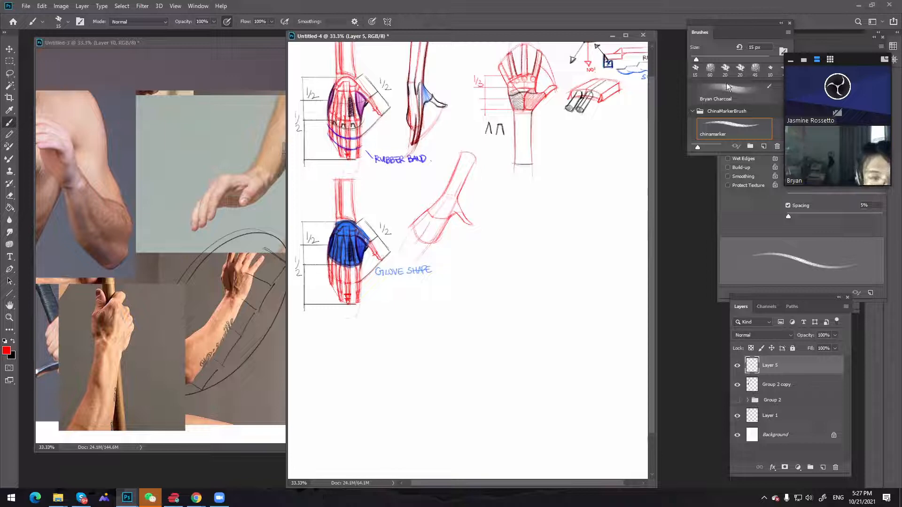
{"action": "mouse_move", "coordinate": [700, 32]}
{"action": "left_mouse_down"}
{"action": "mouse_move", "coordinate": [715, 241]}
{"action": "mouse_move", "coordinate": [722, 224]}
{"action": "mouse_move", "coordinate": [684, 128]}
{"action": "left_mouse_up"}
{"action": "mouse_move", "coordinate": [716, 65]}
{"action": "left_mouse_down"}
{"action": "mouse_move", "coordinate": [705, 63]}
{"action": "mouse_move", "coordinate": [702, 48]}
{"action": "left_mouse_up"}
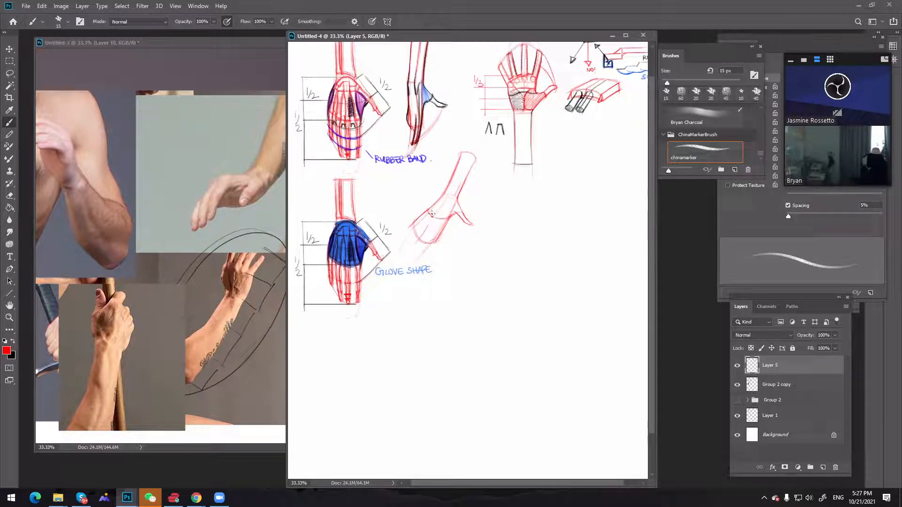
Divide the slanted hand's finger mass into separate fingers with red lines, undoing the unwanted strokes
{"action": "left_click_drag", "start_coordinate": [426, 225], "coordinate": [415, 237]}
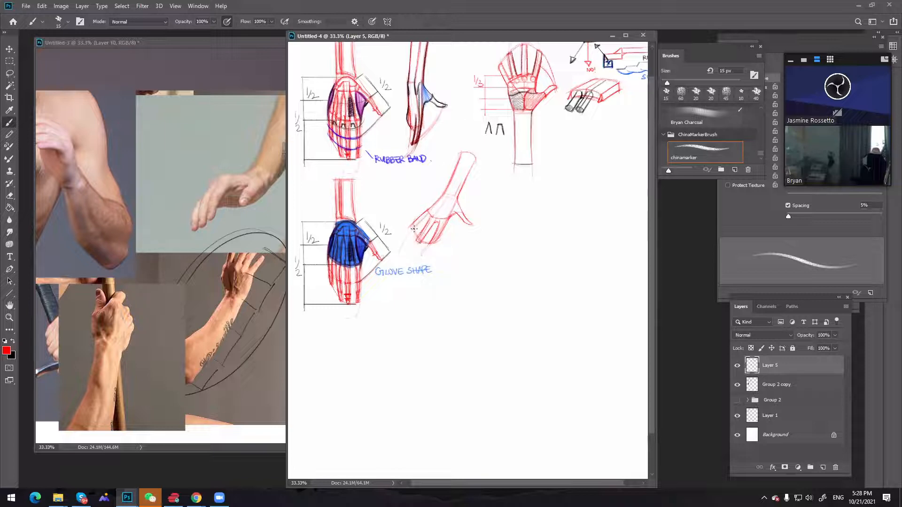
{"action": "key", "text": "ctrl+z"}
{"action": "key", "text": "ctrl+z"}
{"action": "left_click_drag", "start_coordinate": [447, 191], "coordinate": [433, 207]}
{"action": "key", "text": "ctrl+z"}
{"action": "key", "text": "ctrl+z"}
{"action": "key", "text": "ctrl+z"}
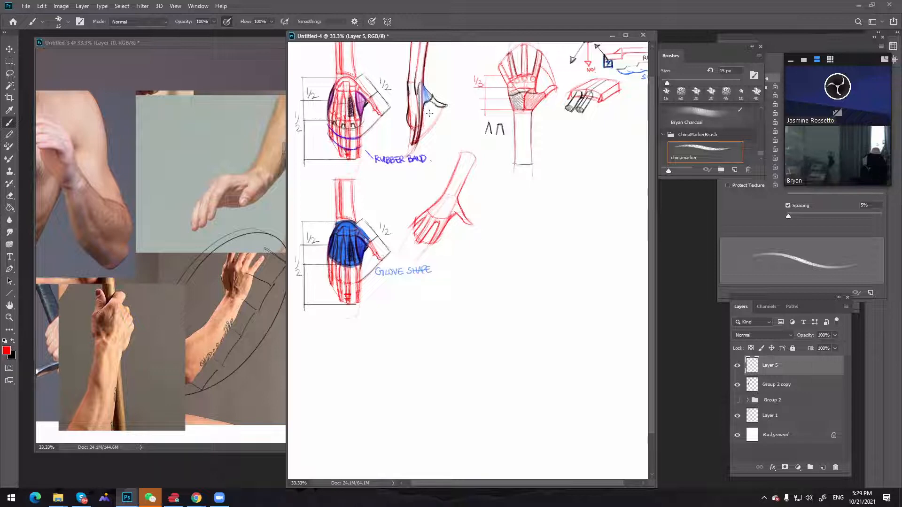
Clean up the red lines where the thumb meets the palm with a smaller eraser
{"action": "key", "text": "e"}
{"action": "key", "text": "bracketleft"}
{"action": "key", "text": "bracketleft"}
{"action": "key", "text": "bracketleft"}
{"action": "key", "text": "bracketleft"}
{"action": "key", "text": "bracketleft"}
{"action": "key", "text": "bracketleft"}
{"action": "key", "text": "bracketleft"}
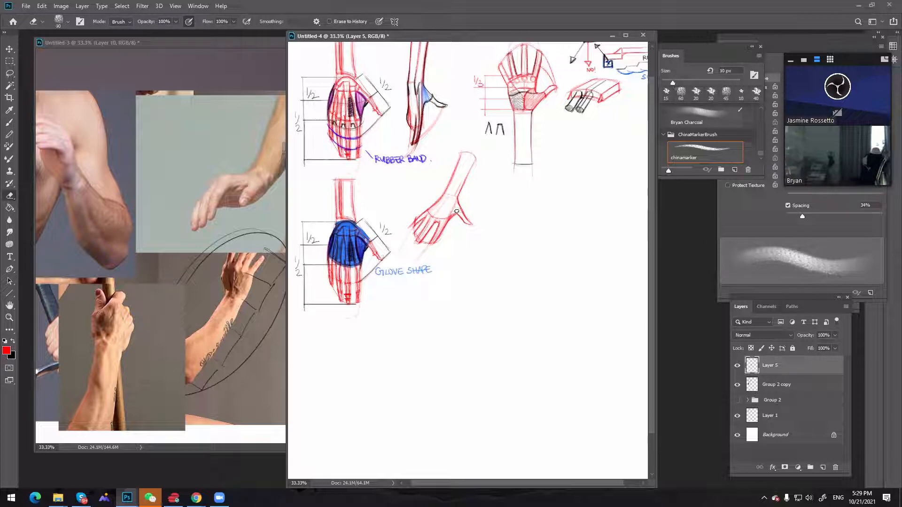
{"action": "left_click_drag", "start_coordinate": [456, 213], "coordinate": [449, 219]}
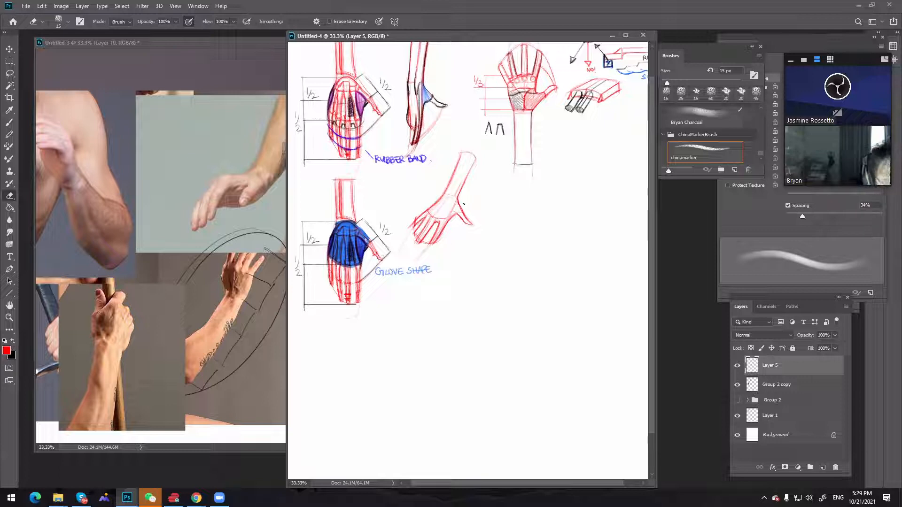
{"action": "key", "text": "b"}
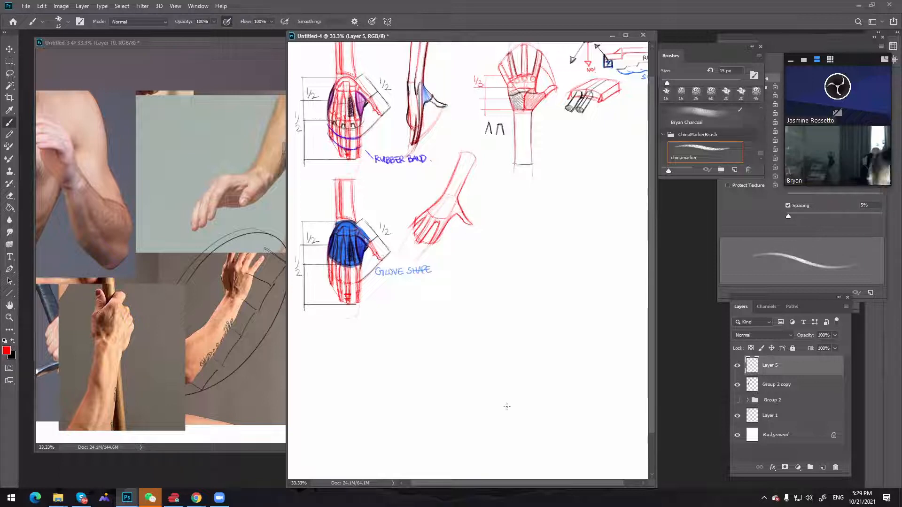
Add a new layer above the red hand sketch and prepare a 10 px black brush, undoing the test stroke
{"action": "left_click", "coordinate": [822, 467]}
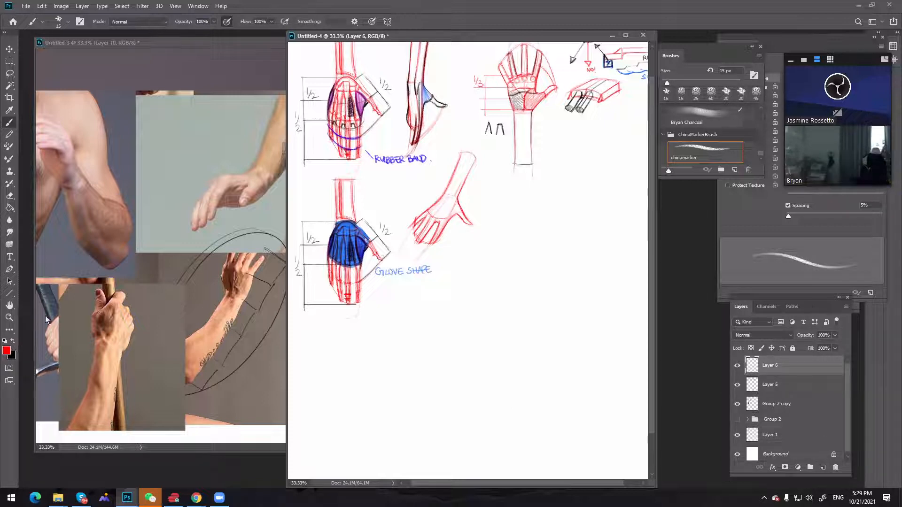
{"action": "key", "text": "x"}
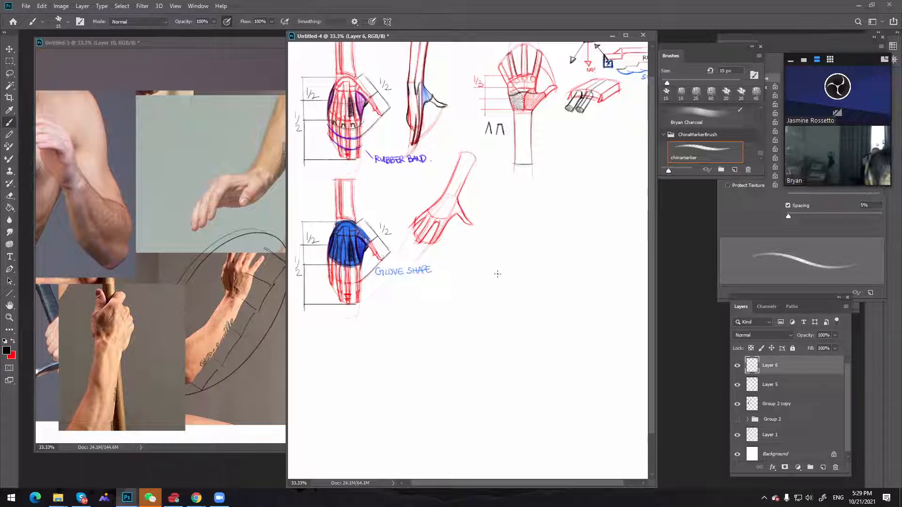
{"action": "left_click_drag", "start_coordinate": [503, 257], "coordinate": [526, 304]}
{"action": "key", "text": "ctrl+z"}
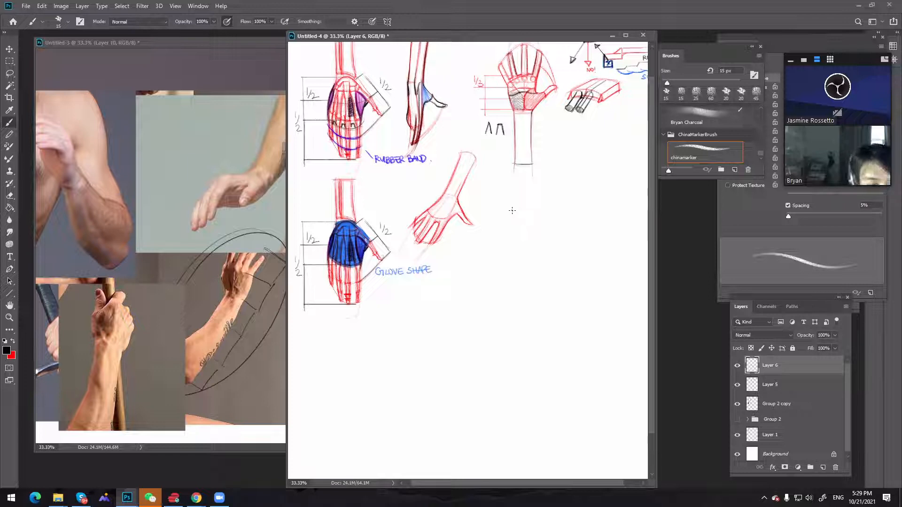
{"action": "key", "text": "["}
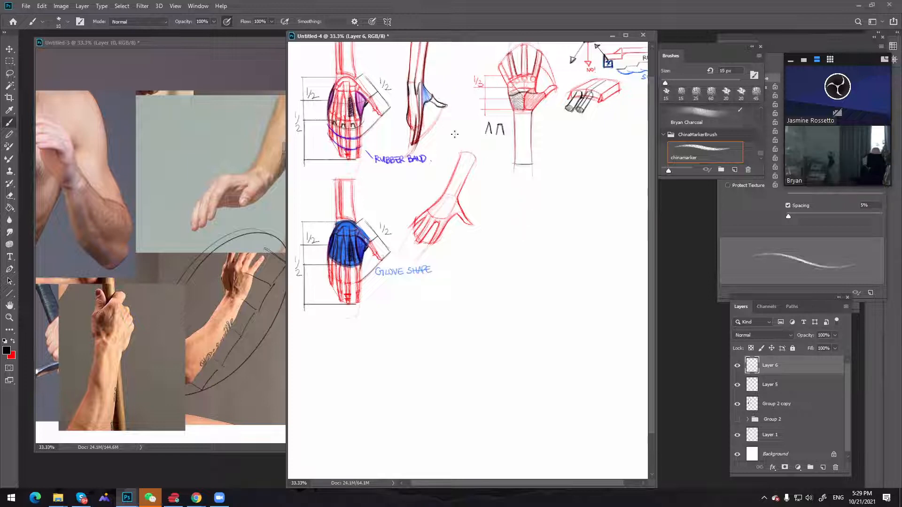
Trace the slanted forearm's outer edge and the back of the hand in black with a 15 px brush
{"action": "left_click_drag", "start_coordinate": [460, 158], "coordinate": [440, 198]}
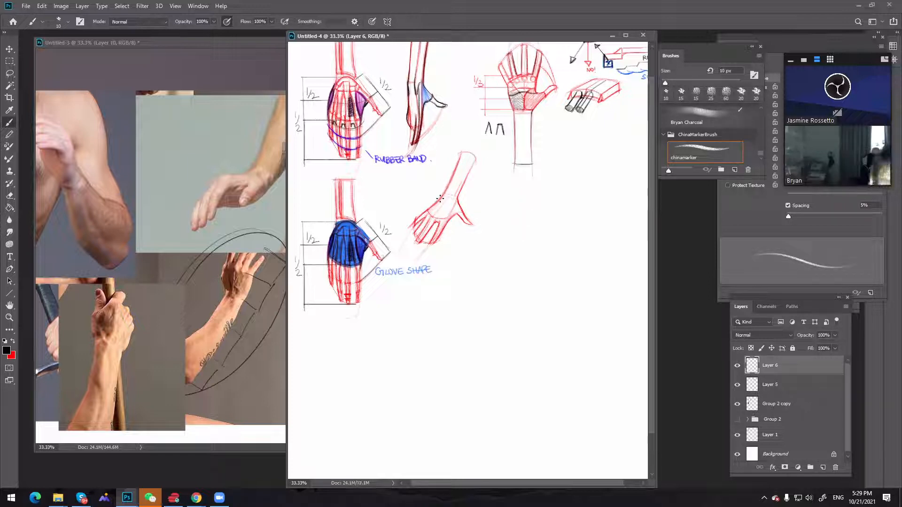
{"action": "key", "text": "["}
{"action": "key", "text": "]"}
{"action": "key", "text": "]"}
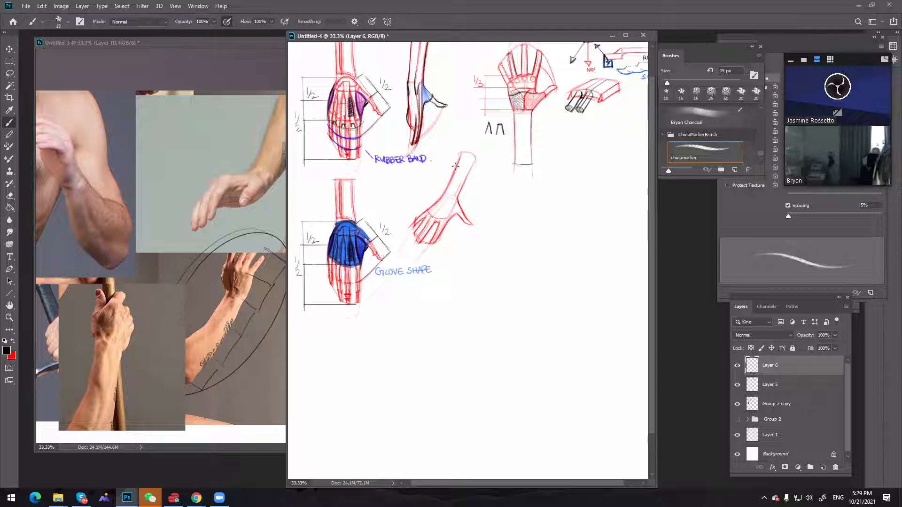
{"action": "left_click_drag", "start_coordinate": [459, 158], "coordinate": [455, 168]}
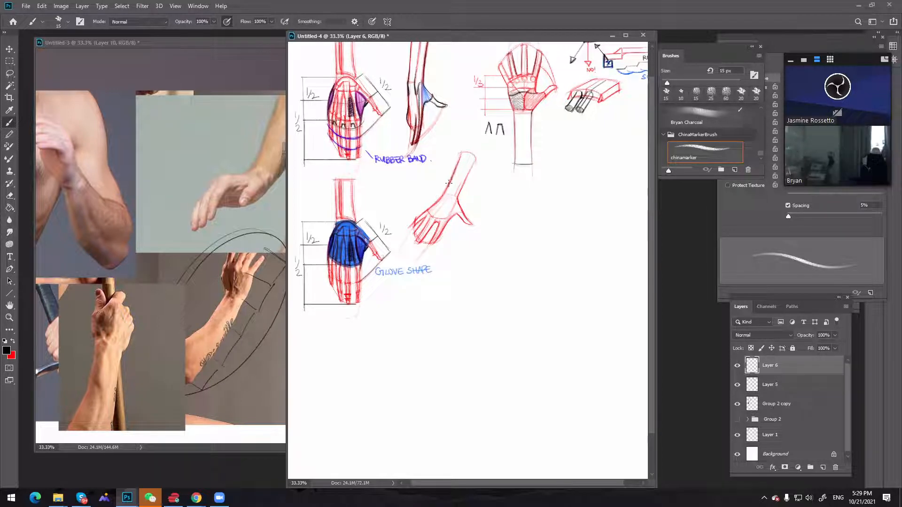
{"action": "left_click_drag", "start_coordinate": [445, 189], "coordinate": [429, 208]}
{"action": "key", "text": "ctrl"}
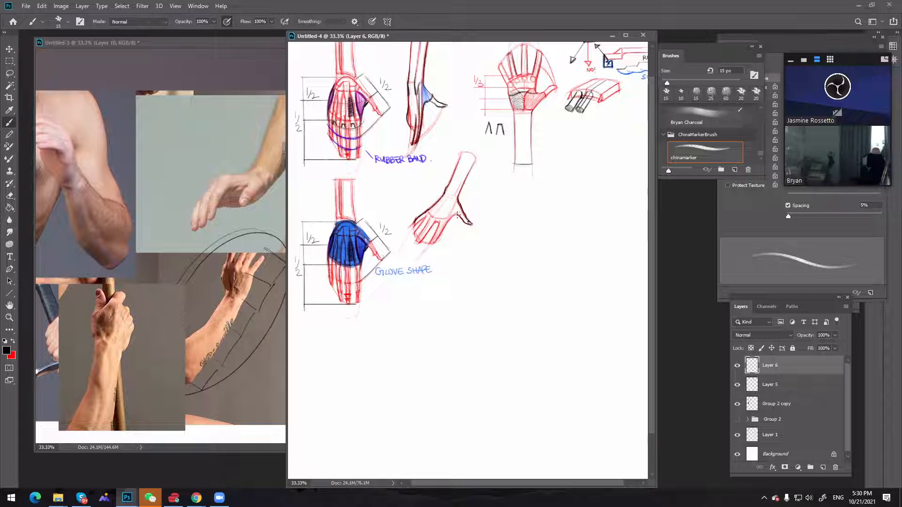
Trace the black contour from the thumb web along the side of the index finger
{"action": "key", "text": "ctrl"}
{"action": "key", "text": "ctrl"}
{"action": "left_click_drag", "start_coordinate": [455, 216], "coordinate": [445, 228]}
{"action": "key", "text": "ctrl"}
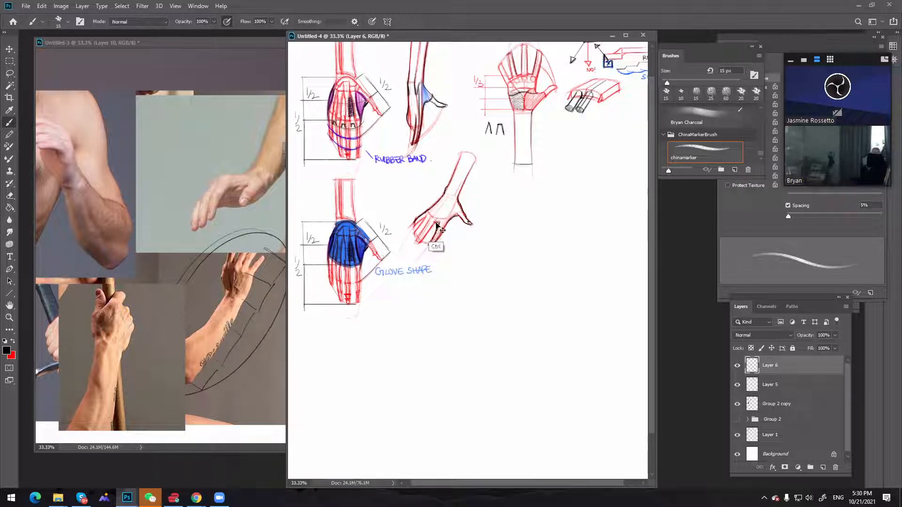
Outline the remaining fingers and knuckles in black, undoing stray strokes, and close the forearm's upper end
{"action": "left_click_drag", "start_coordinate": [436, 223], "coordinate": [427, 234]}
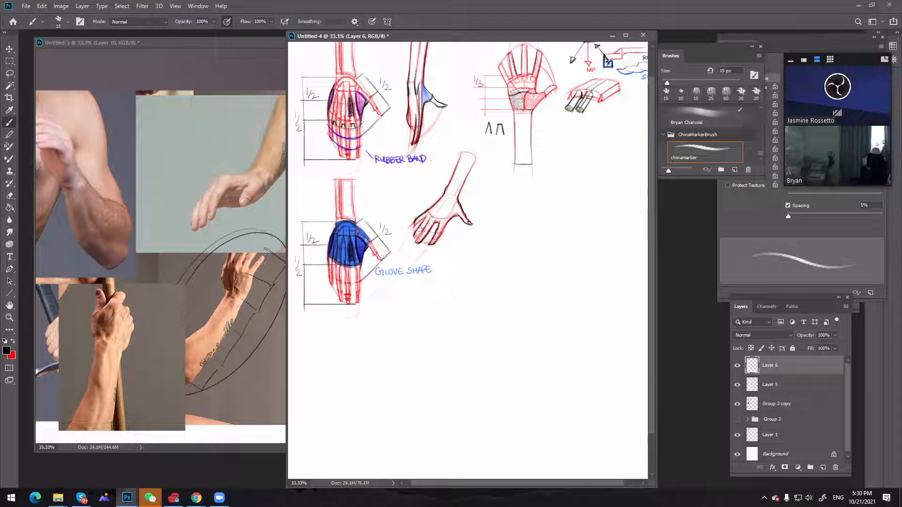
{"action": "left_click_drag", "start_coordinate": [424, 230], "coordinate": [426, 244]}
{"action": "key", "text": "ctrl+z"}
{"action": "key", "text": "ctrl+z"}
{"action": "left_click_drag", "start_coordinate": [420, 219], "coordinate": [413, 223]}
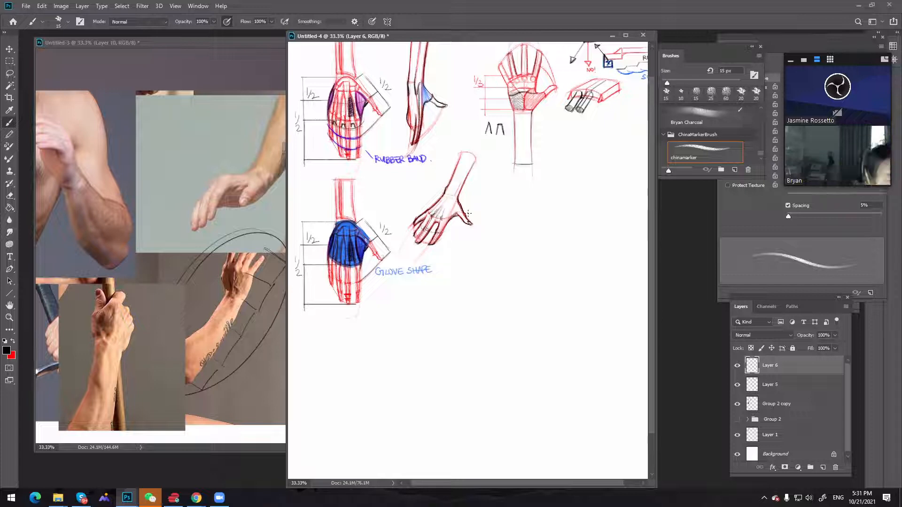
{"action": "key", "text": "ctrl"}
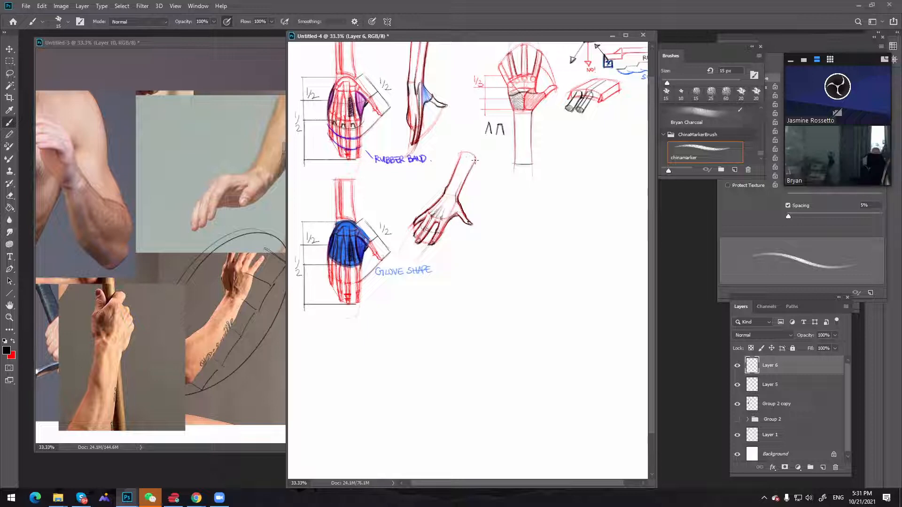
{"action": "left_click_drag", "start_coordinate": [461, 155], "coordinate": [475, 167]}
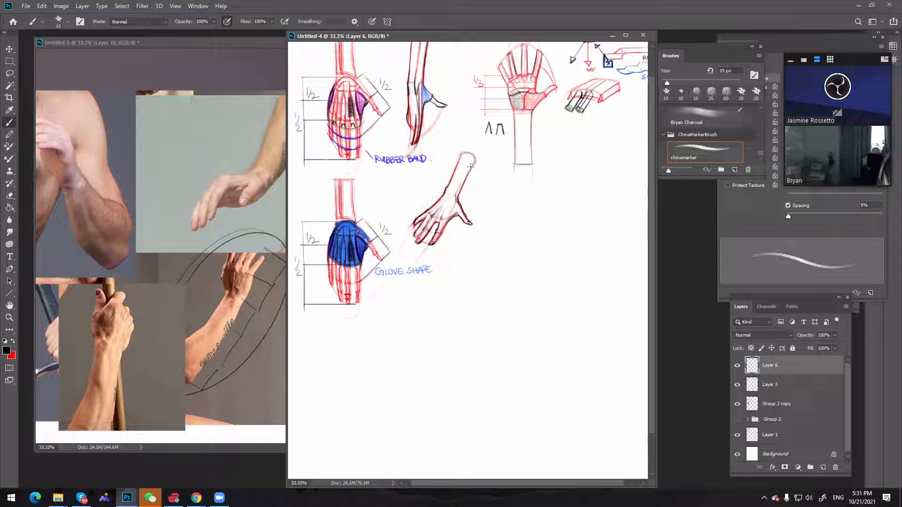
Examine the arm and hand photos in the reference document at 25% zoom
{"action": "left_click", "coordinate": [218, 206]}
{"action": "key", "text": "z"}
{"action": "left_click", "coordinate": [229, 203], "text": "alt"}
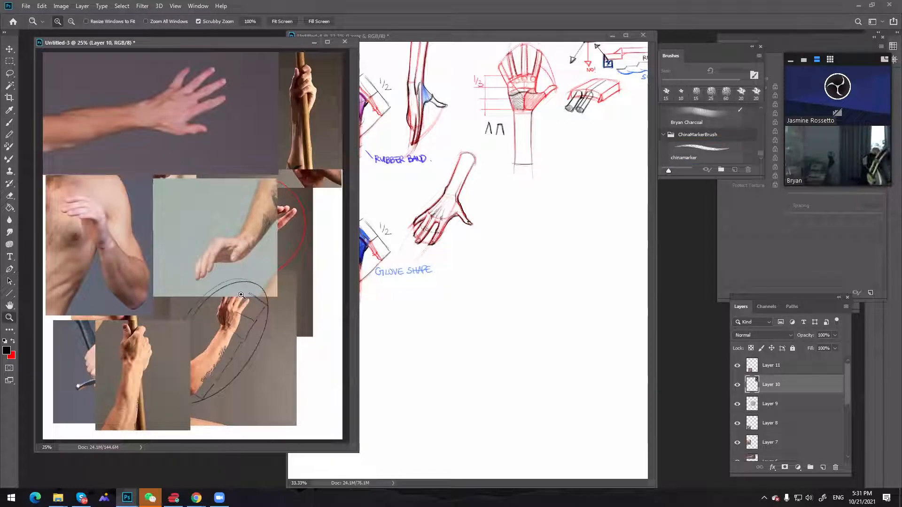
{"action": "key", "text": "h"}
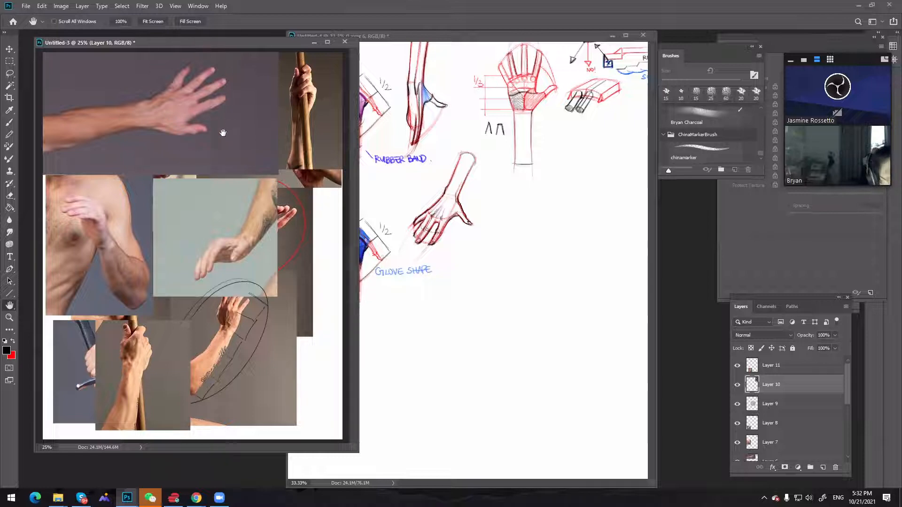
Group the black contour layer with the red construction layer in the hand sketch document
{"action": "left_click", "coordinate": [532, 268]}
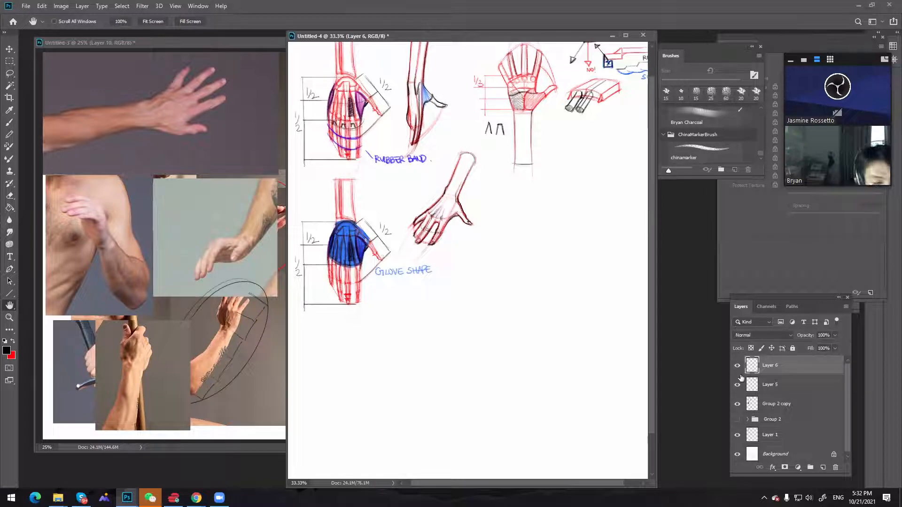
{"action": "left_click", "coordinate": [770, 386], "text": "shift"}
{"action": "key", "text": "ctrl+g"}
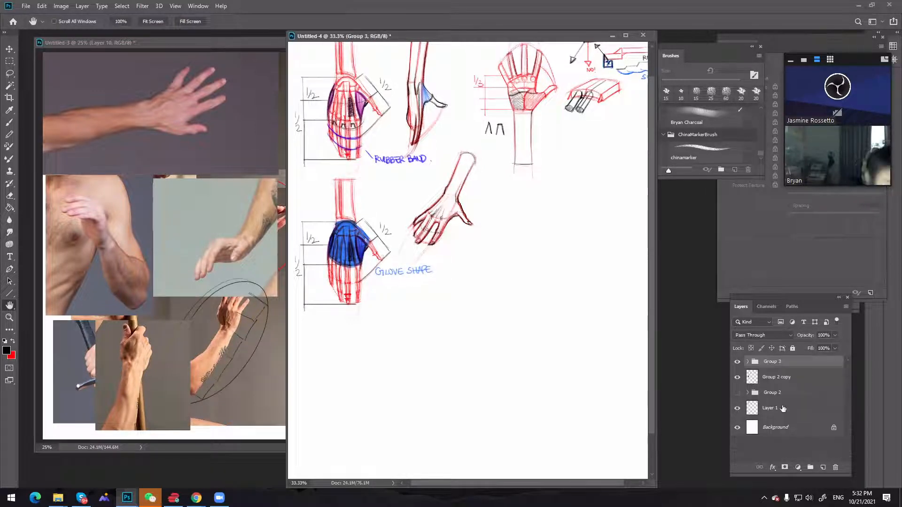
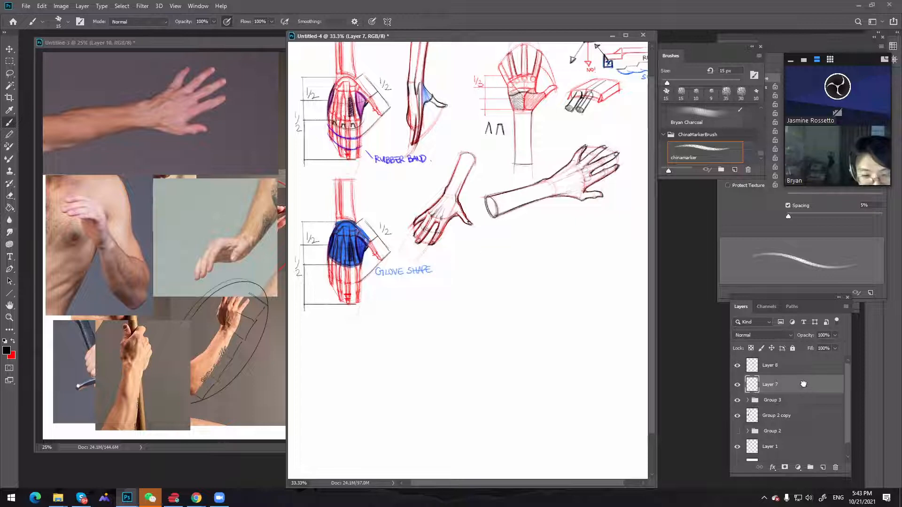
Duplicate Layer 7's red construction sketch and place the copy below the outlined slanted arm
{"action": "mouse_move", "coordinate": [805, 387]}
{"action": "left_mouse_down"}
{"action": "mouse_move", "coordinate": [809, 461]}
{"action": "mouse_move", "coordinate": [822, 468]}
{"action": "left_mouse_up"}
{"action": "key", "text": "v"}
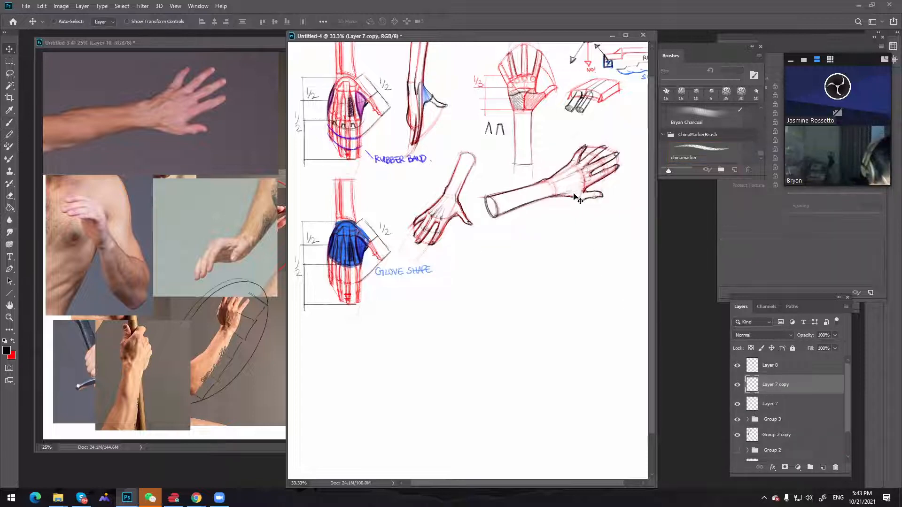
{"action": "key", "text": "b"}
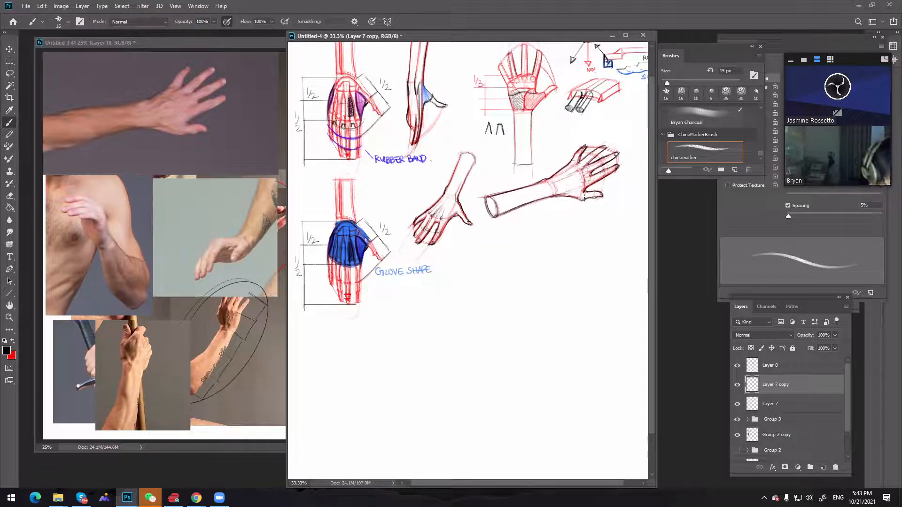
{"action": "left_click_drag", "start_coordinate": [575, 189], "coordinate": [582, 254]}
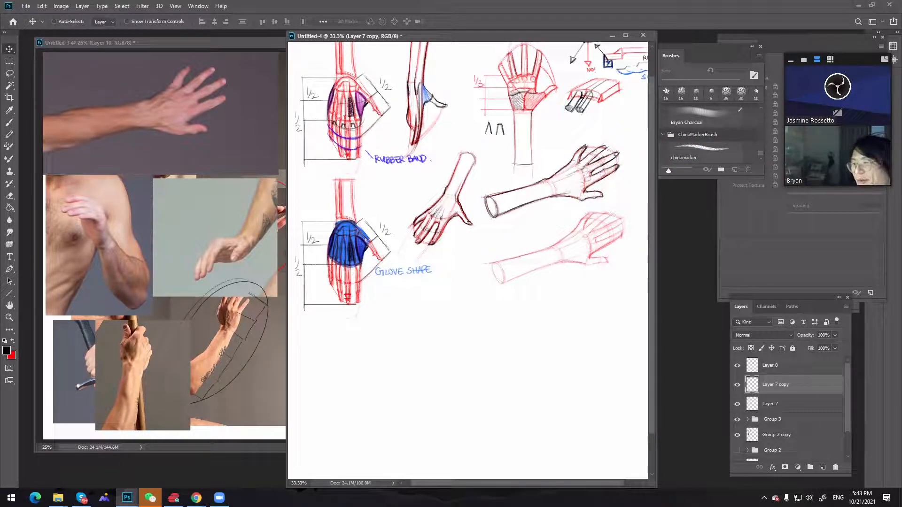
{"action": "key", "text": "alt+Tab"}
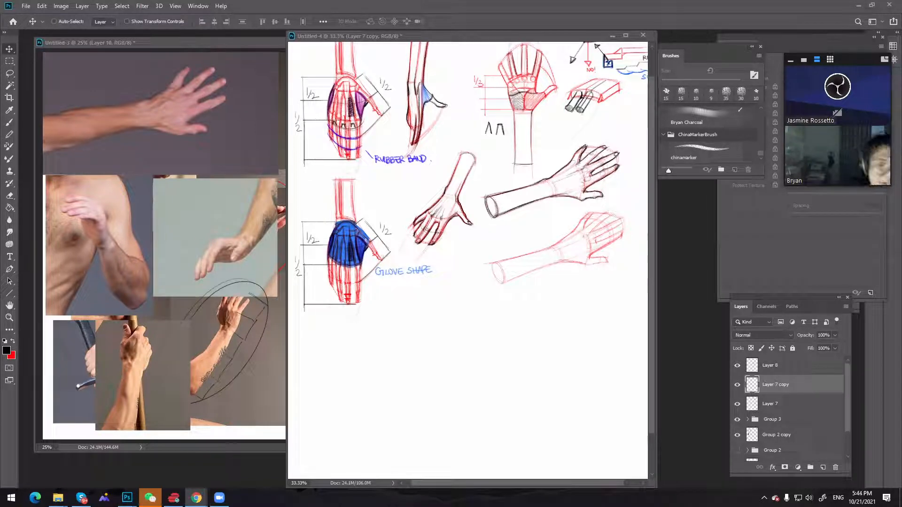
{"action": "key", "text": "alt+Tab"}
Outline the lower edge of the copied forearm in black with the Brush, reducing its size to 15 px
{"action": "key", "text": "x"}
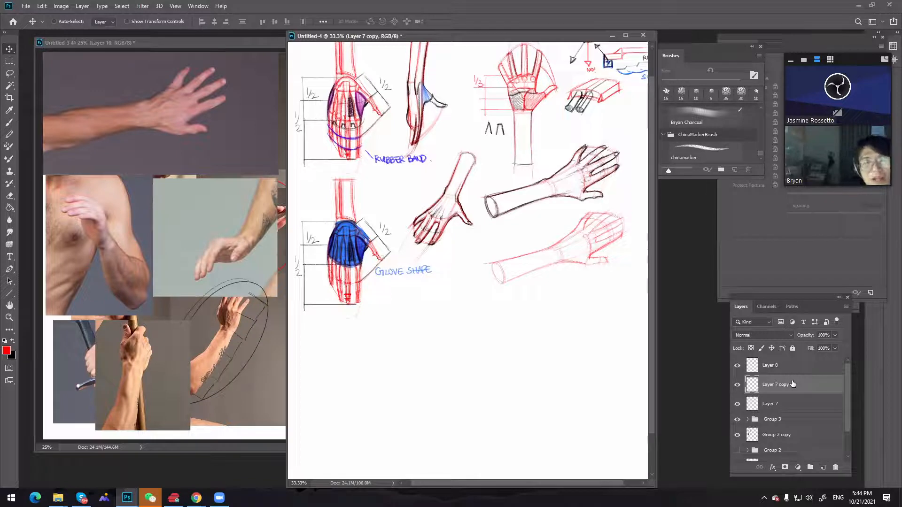
{"action": "left_click", "coordinate": [13, 341]}
{"action": "key", "text": "b"}
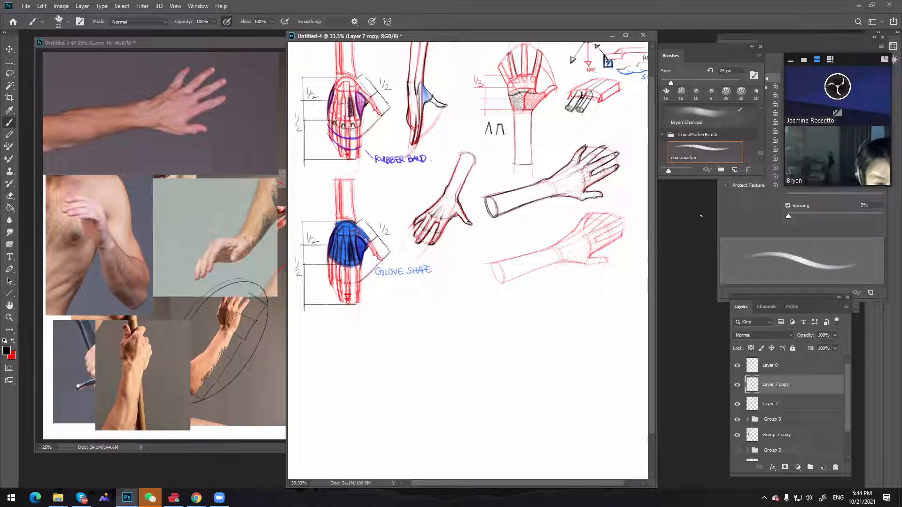
{"action": "key", "text": "bracketleft"}
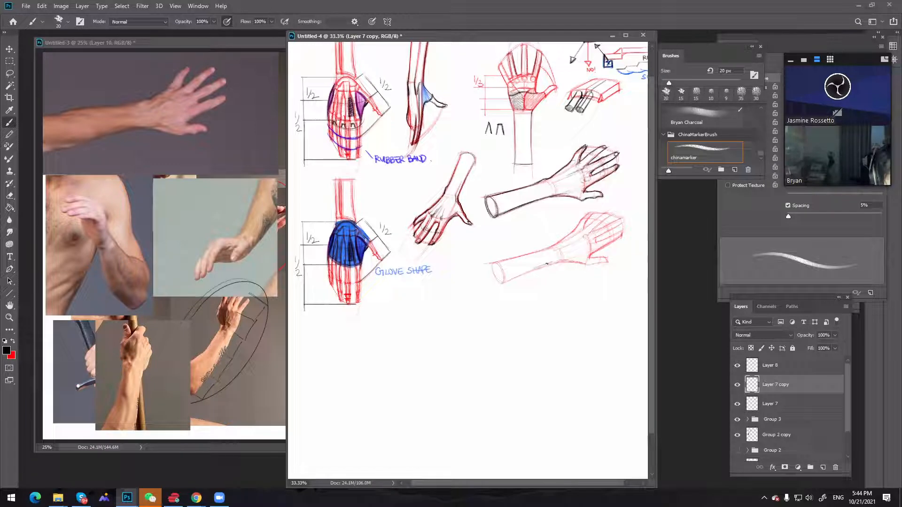
{"action": "left_click_drag", "start_coordinate": [503, 282], "coordinate": [560, 259]}
{"action": "key", "text": "bracketleft"}
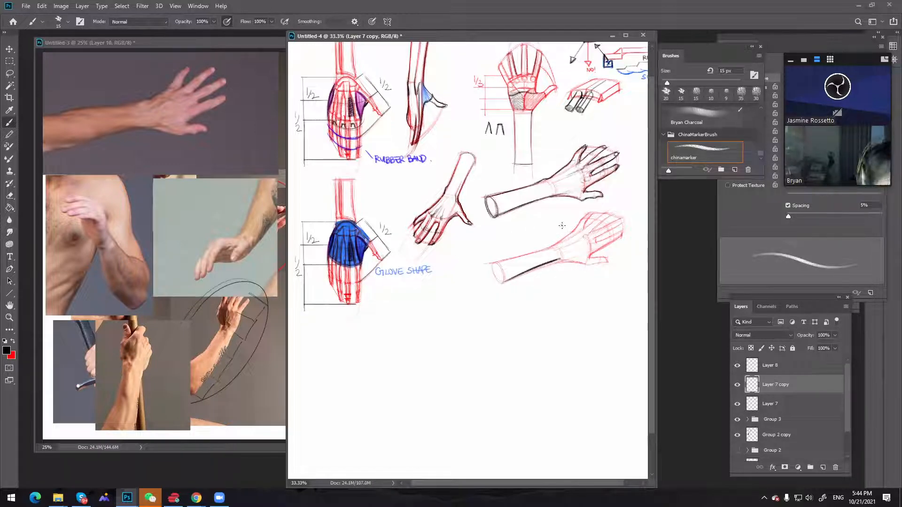
{"action": "key", "text": "ctrl+z"}
Outline the copied hand's thumb in black and draw a small fingertip with its nail below the finger block diagram
{"action": "left_click_drag", "start_coordinate": [560, 259], "coordinate": [611, 265]}
{"action": "key", "text": "ctrl+z"}
{"action": "key", "text": "ctrl+z"}
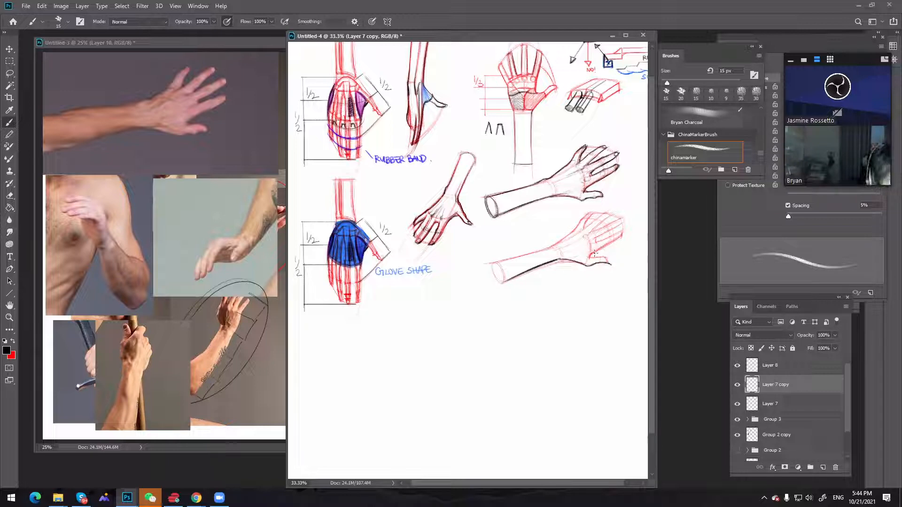
{"action": "mouse_move", "coordinate": [592, 255]}
{"action": "left_mouse_down"}
{"action": "mouse_move", "coordinate": [609, 254]}
{"action": "mouse_move", "coordinate": [611, 264]}
{"action": "left_mouse_up"}
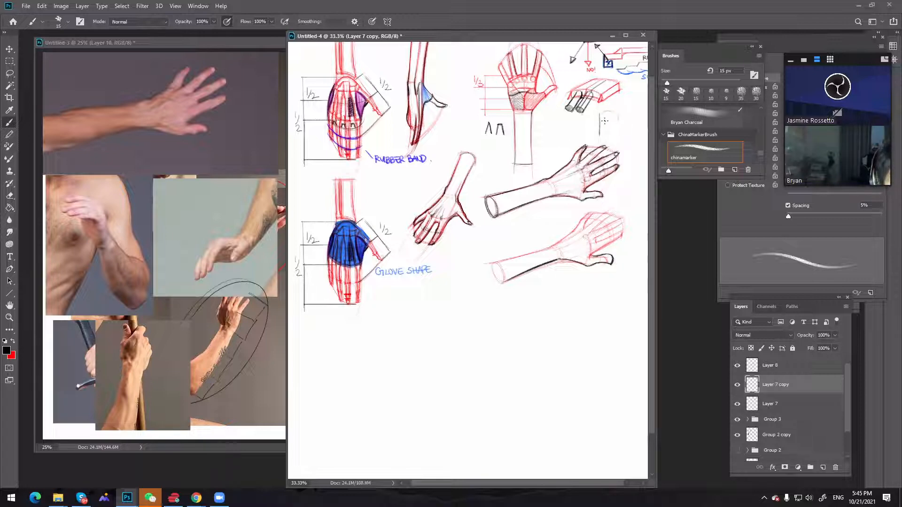
{"action": "mouse_move", "coordinate": [599, 119]}
{"action": "left_mouse_down"}
{"action": "mouse_move", "coordinate": [620, 124]}
{"action": "mouse_move", "coordinate": [619, 135]}
{"action": "mouse_move", "coordinate": [598, 136]}
{"action": "mouse_move", "coordinate": [619, 136]}
{"action": "left_mouse_up"}
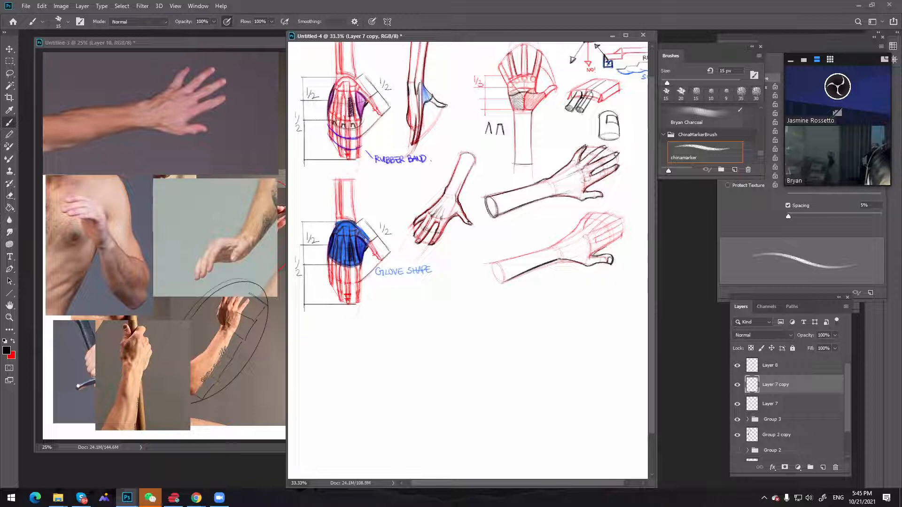
Outline the fingers of the copied hand in black with rounded fingertips, undoing stray strokes along the index finger
{"action": "left_click_drag", "start_coordinate": [604, 246], "coordinate": [630, 234]}
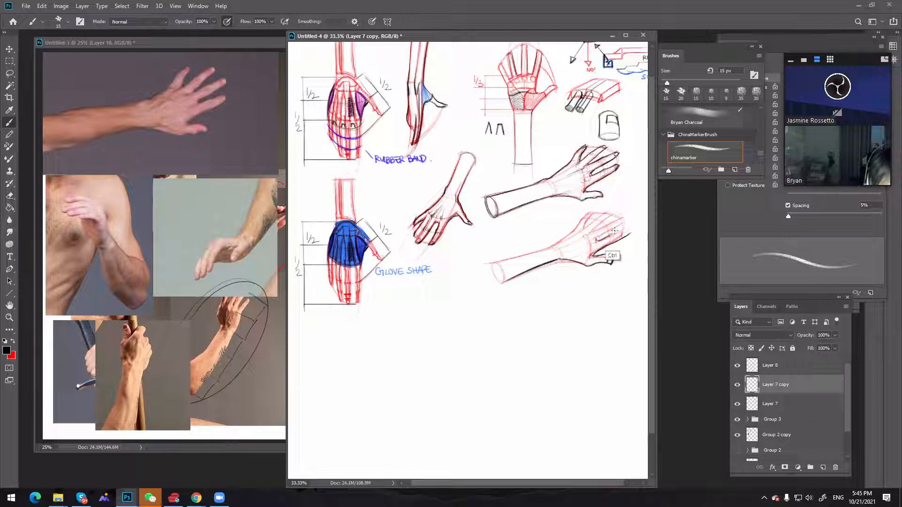
{"action": "left_click_drag", "start_coordinate": [595, 241], "coordinate": [622, 230]}
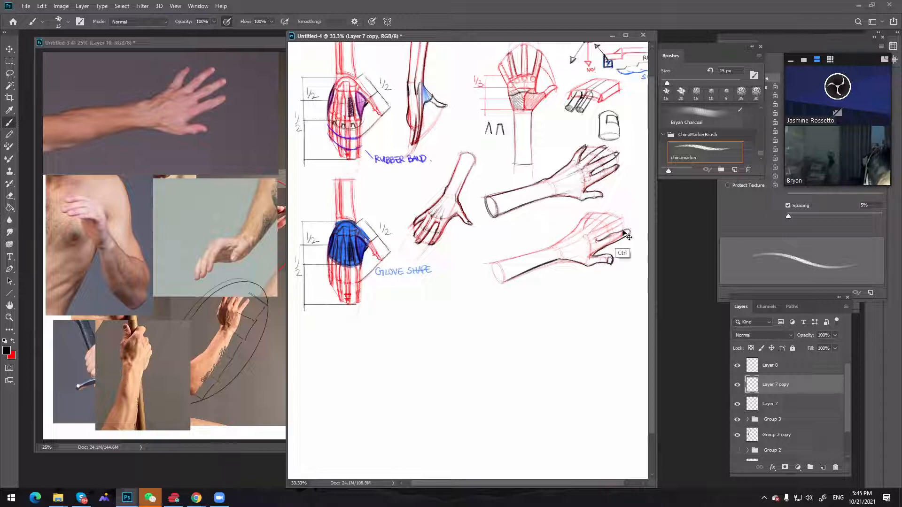
{"action": "key", "text": "ctrl+z"}
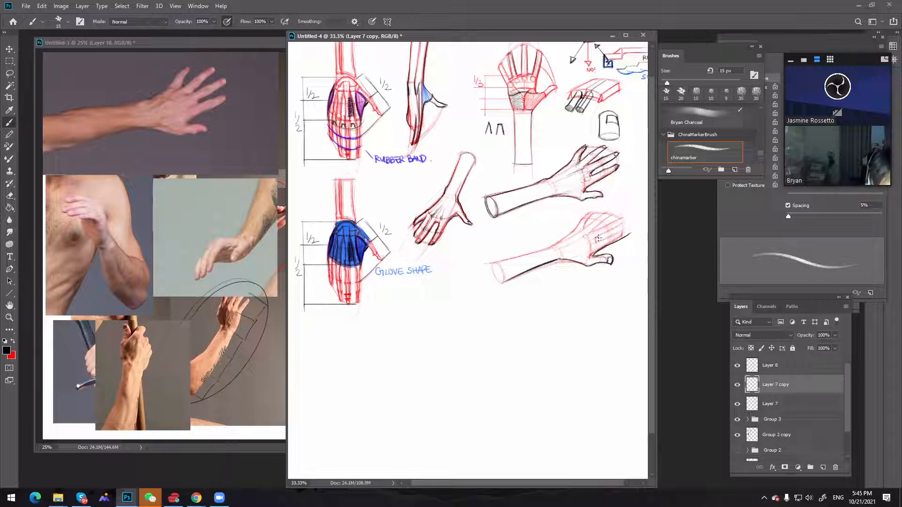
{"action": "mouse_move", "coordinate": [598, 239]}
{"action": "left_mouse_down"}
{"action": "mouse_move", "coordinate": [628, 228]}
{"action": "mouse_move", "coordinate": [625, 235]}
{"action": "left_mouse_up"}
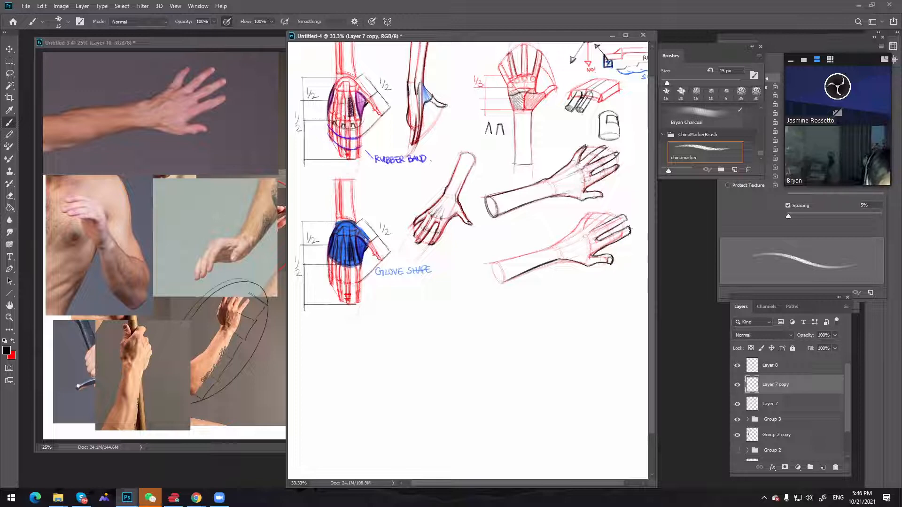
{"action": "key", "text": "ctrl+z"}
{"action": "left_click_drag", "start_coordinate": [626, 230], "coordinate": [630, 229]}
{"action": "key", "text": "ctrl"}
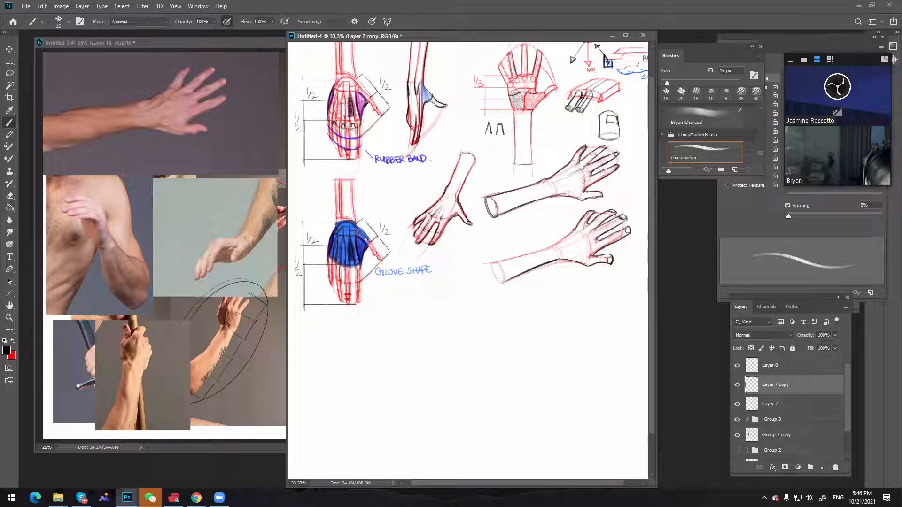
Trace the back of the copied hand down to the wrist in black, undoing misplaced strokes
{"action": "key", "text": "ctrl+z"}
{"action": "left_click_drag", "start_coordinate": [577, 227], "coordinate": [556, 244]}
{"action": "key", "text": "ctrl+z"}
{"action": "key", "text": "ctrl+z"}
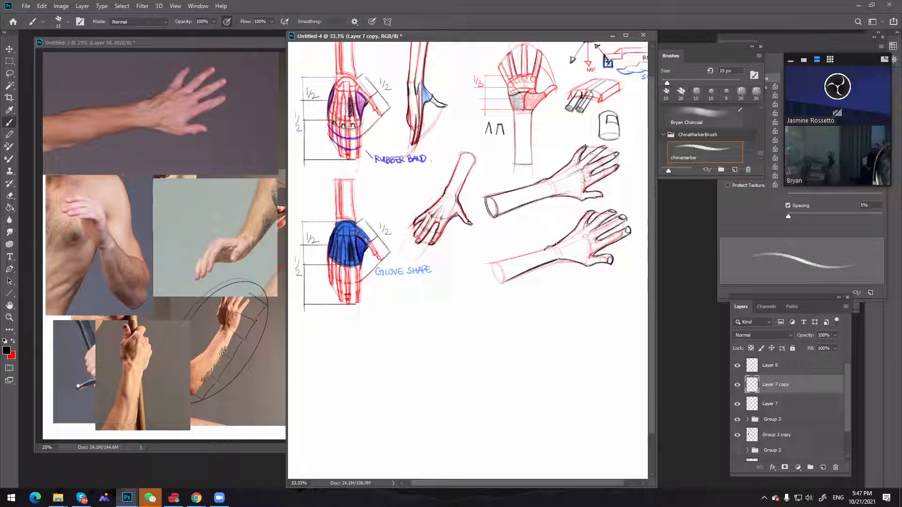
{"action": "left_click_drag", "start_coordinate": [497, 263], "coordinate": [542, 252]}
{"action": "key", "text": "ctrl+z"}
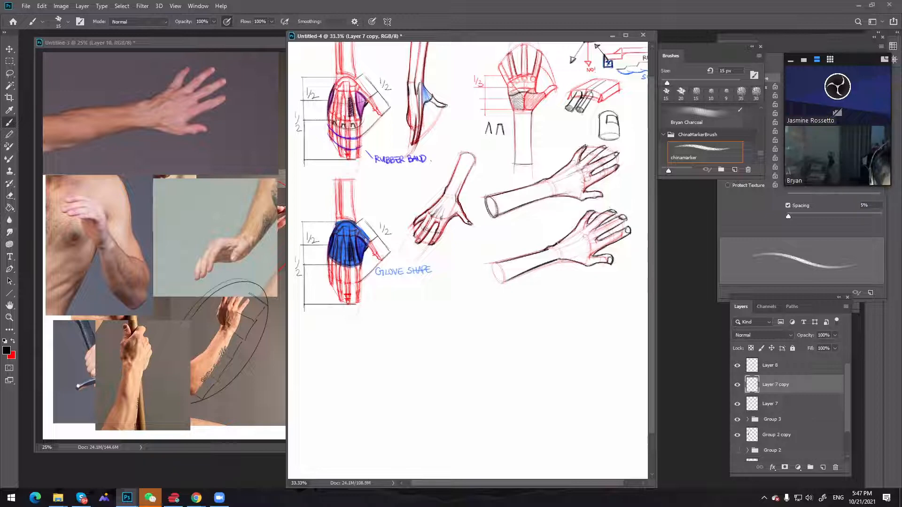
Clean up the copied forearm's upper contour and close its cut end with a black ellipse
{"action": "key", "text": "e"}
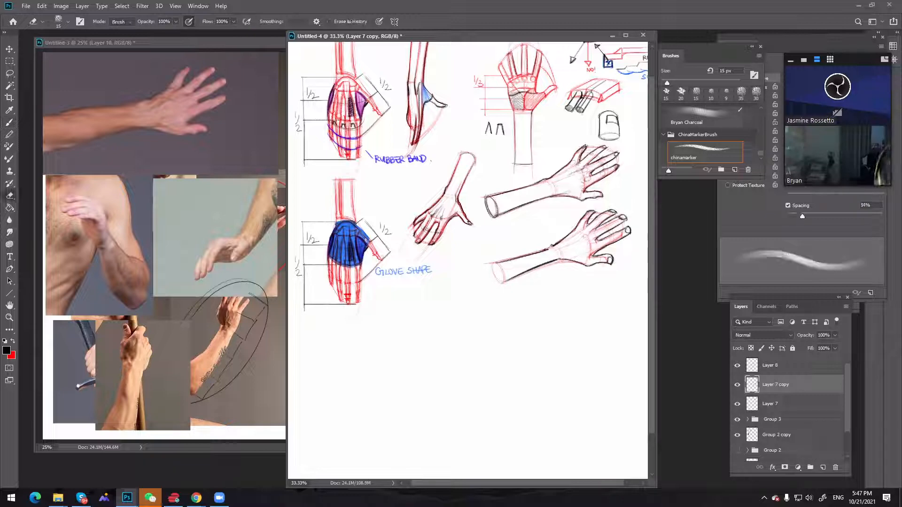
{"action": "key", "text": "b"}
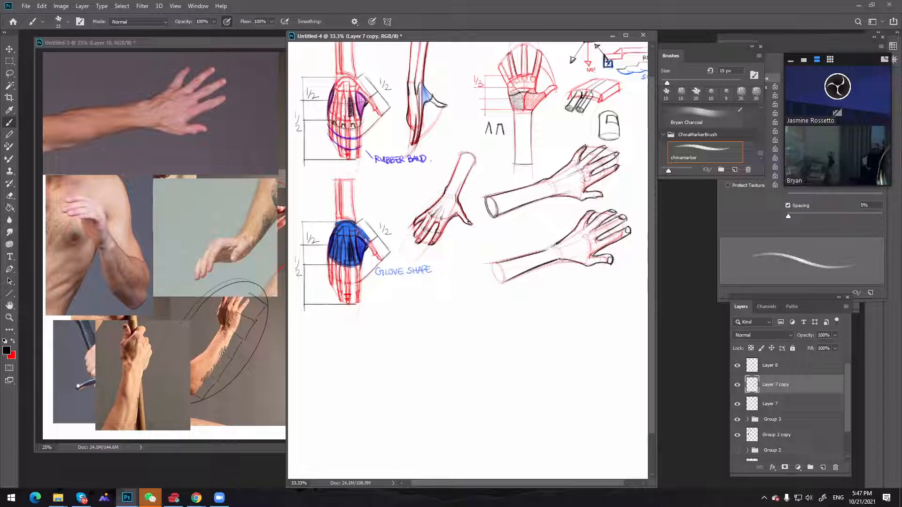
{"action": "mouse_move", "coordinate": [498, 262]}
{"action": "left_mouse_down"}
{"action": "mouse_move", "coordinate": [553, 248]}
{"action": "mouse_move", "coordinate": [531, 255]}
{"action": "left_mouse_up"}
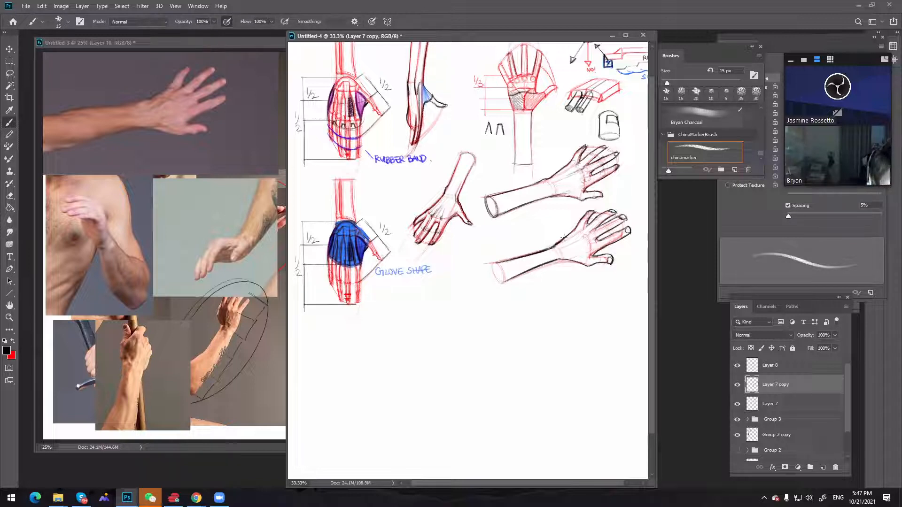
{"action": "key", "text": "e"}
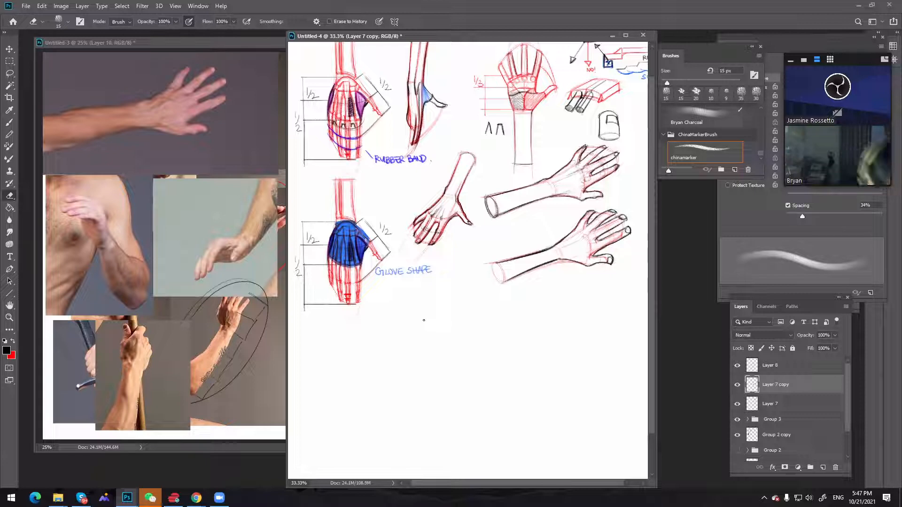
{"action": "key", "text": "b"}
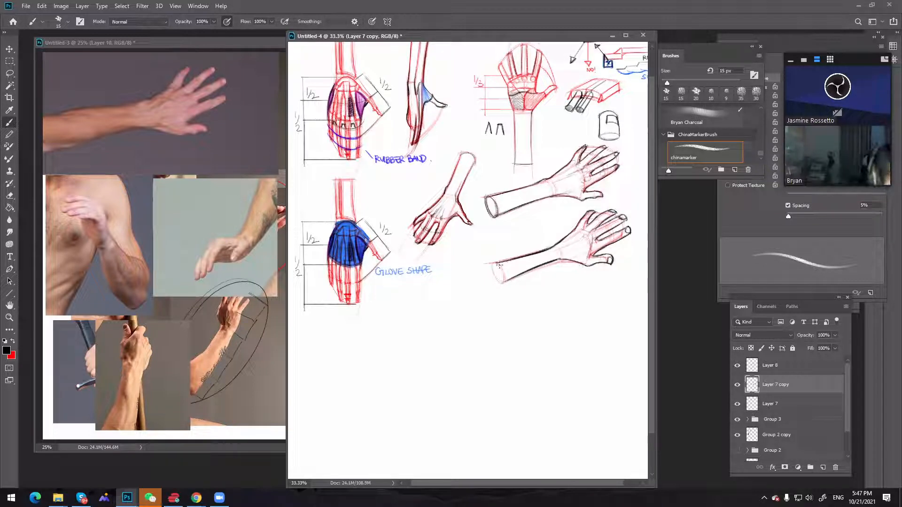
{"action": "left_click_drag", "start_coordinate": [504, 262], "coordinate": [501, 281]}
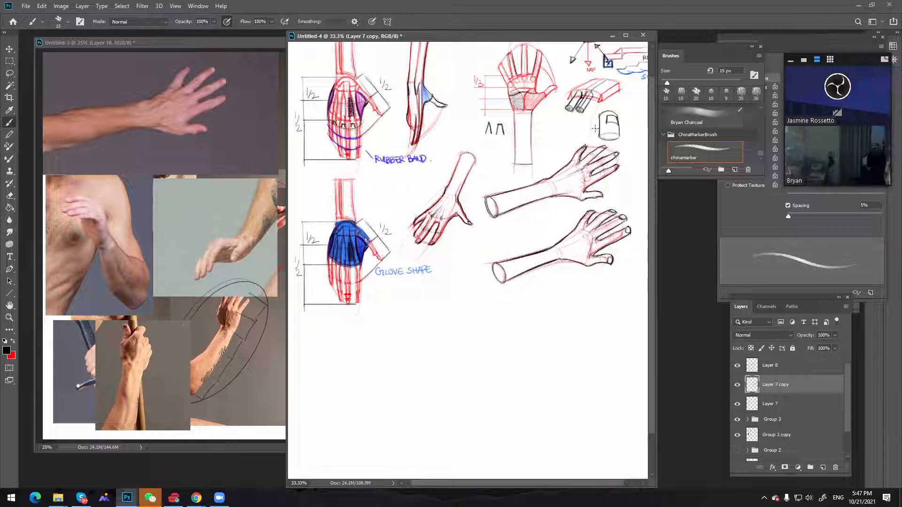
Sketch a bent finger in side view between the Glove Shape label and the copied arm
{"action": "key", "text": "space"}
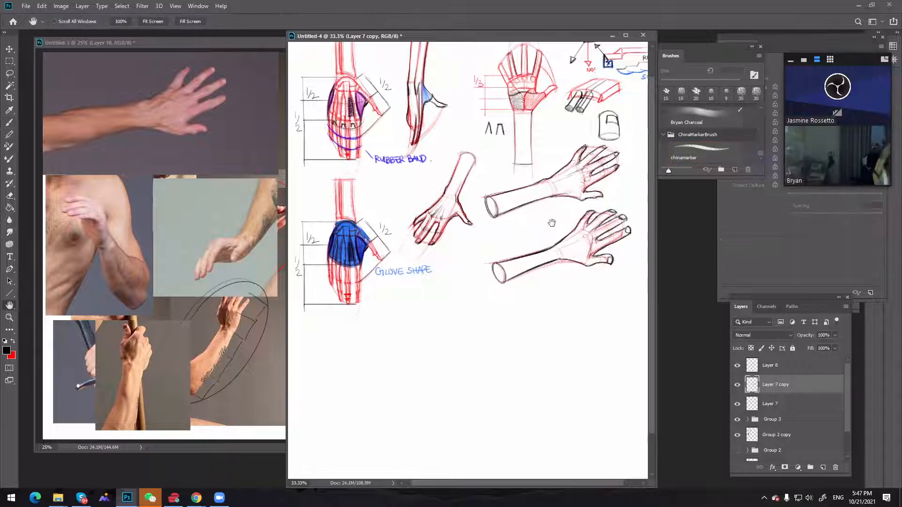
{"action": "left_click_drag", "start_coordinate": [550, 224], "coordinate": [560, 178]}
{"action": "mouse_move", "coordinate": [450, 206]}
{"action": "left_mouse_down"}
{"action": "mouse_move", "coordinate": [483, 194]}
{"action": "mouse_move", "coordinate": [491, 233]}
{"action": "mouse_move", "coordinate": [483, 255]}
{"action": "left_mouse_up"}
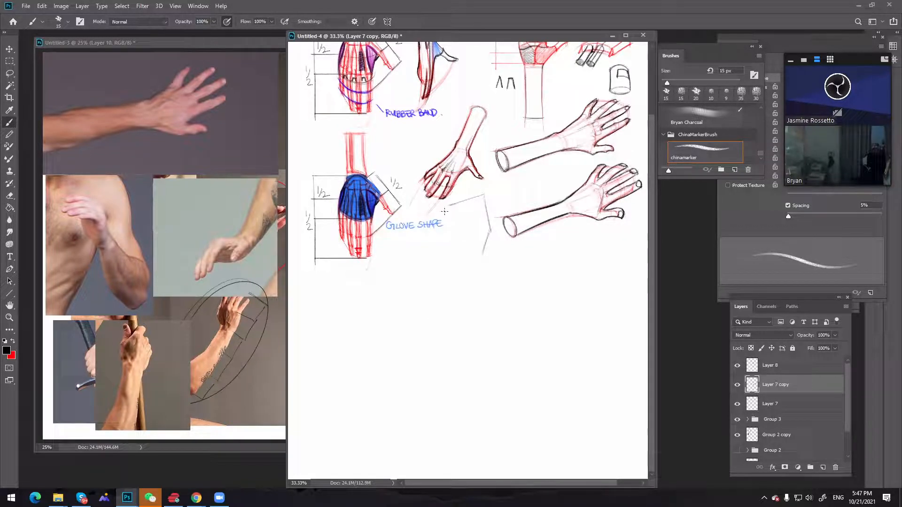
{"action": "mouse_move", "coordinate": [447, 206]}
{"action": "left_mouse_down"}
{"action": "mouse_move", "coordinate": [472, 215]}
{"action": "mouse_move", "coordinate": [474, 208]}
{"action": "left_mouse_up"}
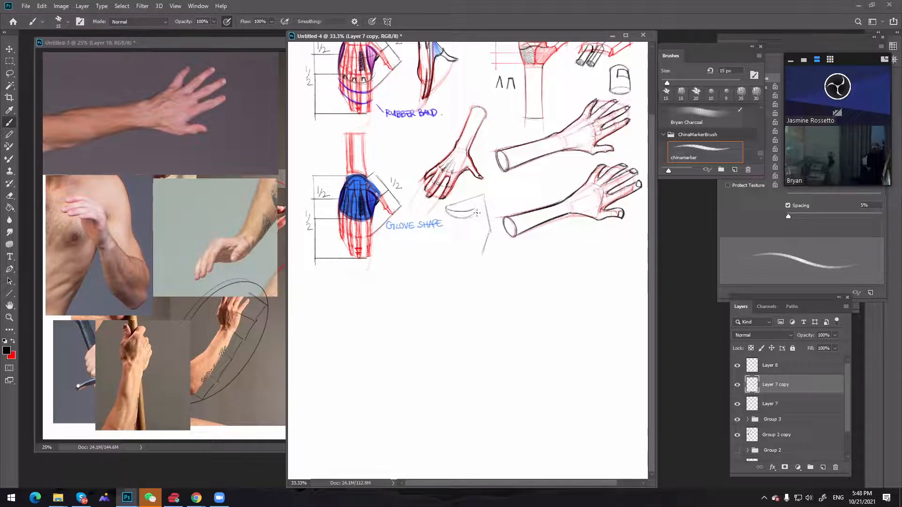
{"action": "left_click_drag", "start_coordinate": [446, 207], "coordinate": [473, 214]}
{"action": "key", "text": "ctrl+z"}
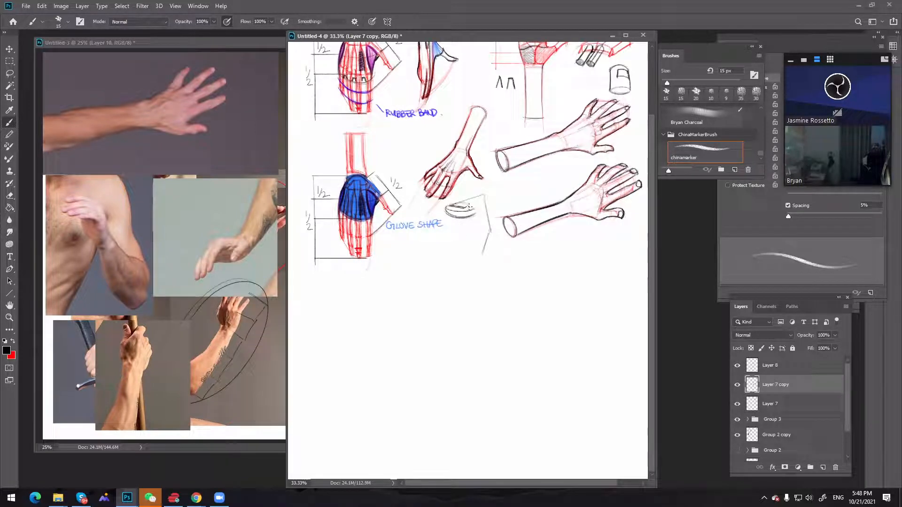
{"action": "mouse_move", "coordinate": [470, 199]}
{"action": "left_mouse_down"}
{"action": "mouse_move", "coordinate": [448, 206]}
{"action": "mouse_move", "coordinate": [485, 199]}
{"action": "mouse_move", "coordinate": [485, 182]}
{"action": "mouse_move", "coordinate": [488, 226]}
{"action": "mouse_move", "coordinate": [475, 225]}
{"action": "mouse_move", "coordinate": [479, 198]}
{"action": "mouse_move", "coordinate": [468, 232]}
{"action": "mouse_move", "coordinate": [480, 208]}
{"action": "mouse_move", "coordinate": [480, 232]}
{"action": "mouse_move", "coordinate": [481, 216]}
{"action": "mouse_move", "coordinate": [491, 233]}
{"action": "mouse_move", "coordinate": [469, 234]}
{"action": "mouse_move", "coordinate": [462, 243]}
{"action": "mouse_move", "coordinate": [487, 236]}
{"action": "mouse_move", "coordinate": [472, 253]}
{"action": "mouse_move", "coordinate": [478, 229]}
{"action": "mouse_move", "coordinate": [458, 247]}
{"action": "mouse_move", "coordinate": [489, 241]}
{"action": "left_mouse_up"}
{"action": "left_click_drag", "start_coordinate": [486, 200], "coordinate": [490, 241]}
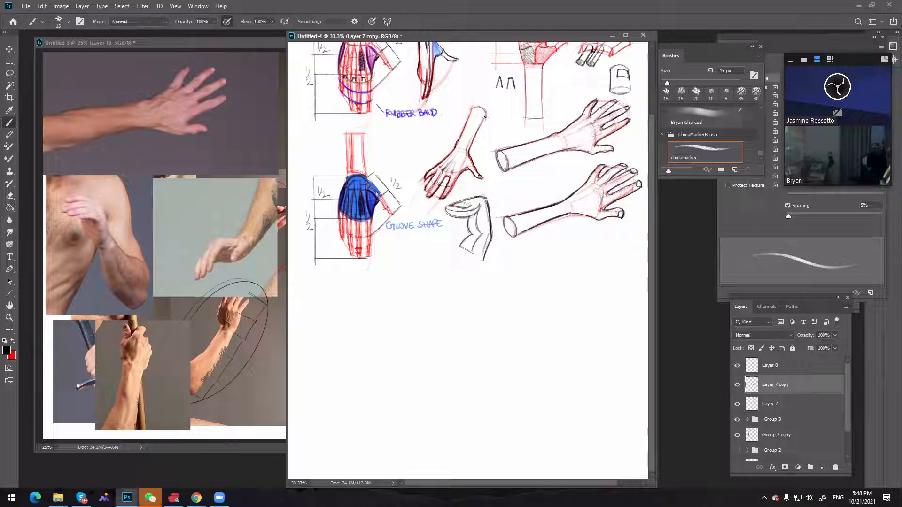
Enlarge the brush to 25 px and darken the bent finger's inner contour, undoing stray strokes
{"action": "key", "text": "bracketleft"}
{"action": "key", "text": "bracketright"}
{"action": "key", "text": "bracketright"}
{"action": "key", "text": "bracketright"}
{"action": "mouse_move", "coordinate": [467, 217]}
{"action": "left_mouse_down"}
{"action": "mouse_move", "coordinate": [473, 236]}
{"action": "mouse_move", "coordinate": [460, 247]}
{"action": "mouse_move", "coordinate": [478, 213]}
{"action": "left_mouse_up"}
{"action": "key", "text": "ctrl+z"}
{"action": "key", "text": "ctrl+z"}
{"action": "key", "text": "ctrl+z"}
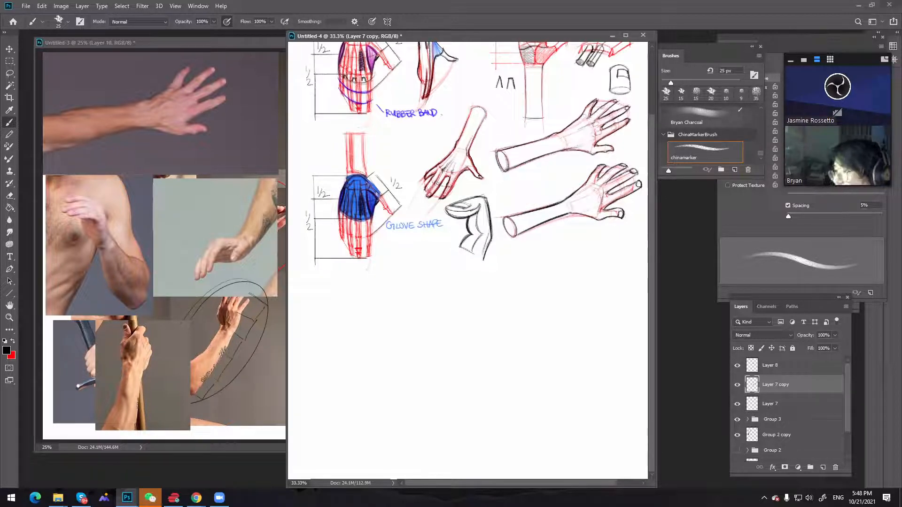
{"action": "key", "text": "alt+Tab"}
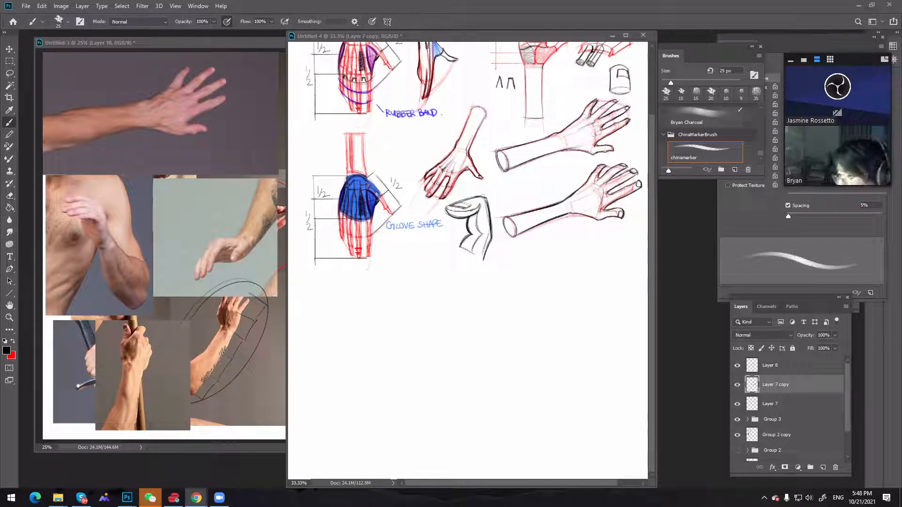
{"action": "key", "text": "alt+Tab"}
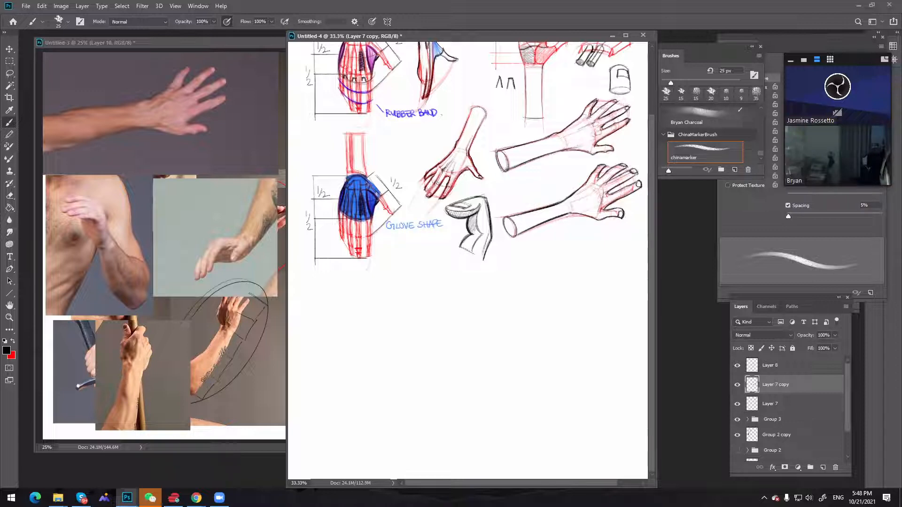
Hatch the shadow along the bent finger's inner side and switch to the Eraser at 15 px
{"action": "left_click_drag", "start_coordinate": [462, 236], "coordinate": [476, 255]}
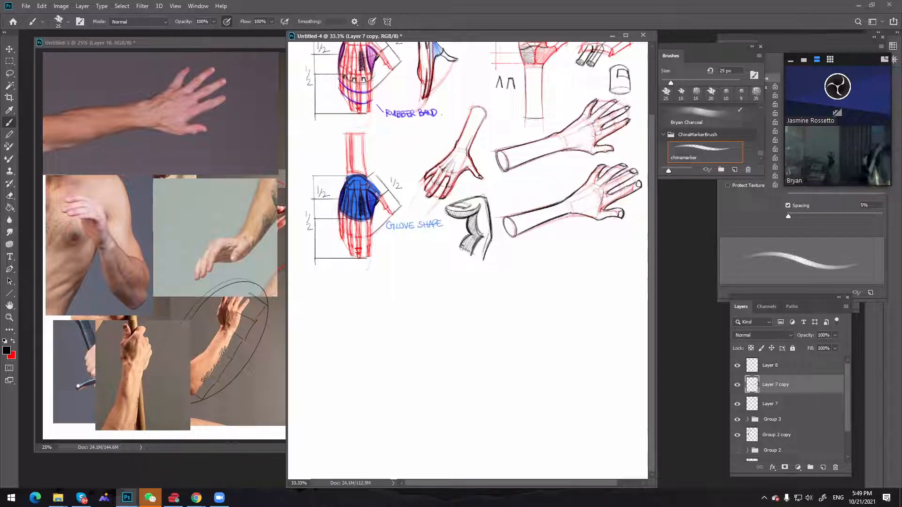
{"action": "mouse_move", "coordinate": [471, 236]}
{"action": "left_mouse_down"}
{"action": "mouse_move", "coordinate": [457, 247]}
{"action": "mouse_move", "coordinate": [484, 258]}
{"action": "left_mouse_up"}
{"action": "mouse_move", "coordinate": [475, 197]}
{"action": "left_mouse_down"}
{"action": "mouse_move", "coordinate": [448, 206]}
{"action": "mouse_move", "coordinate": [470, 234]}
{"action": "left_mouse_up"}
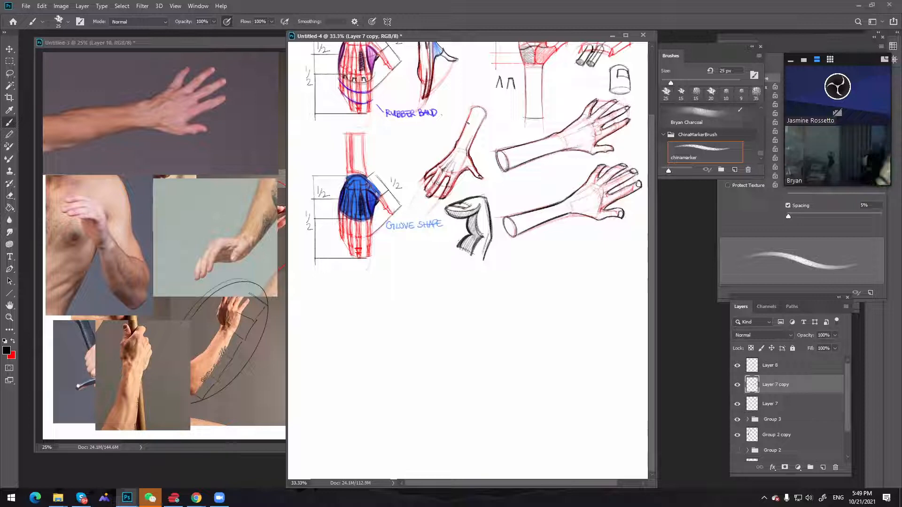
{"action": "key", "text": "e"}
{"action": "key", "text": "bracketleft"}
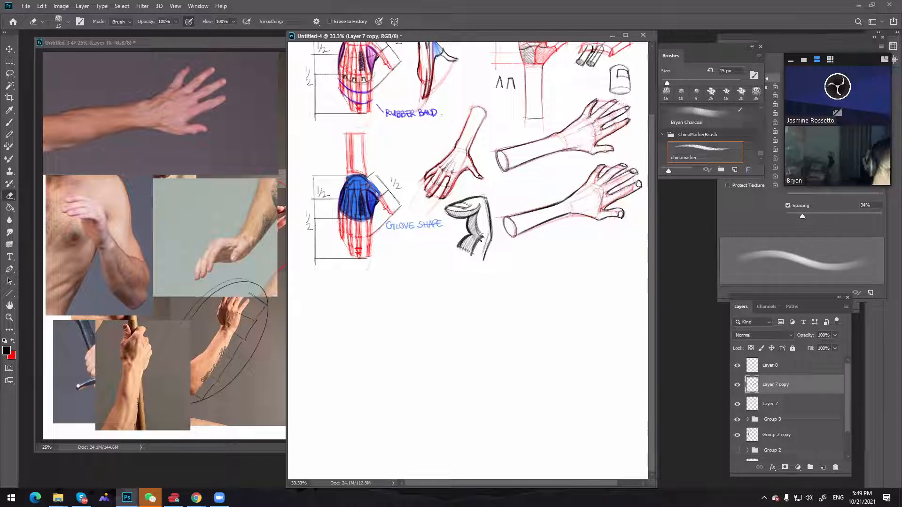
Widen the sketch document's window so the full width of the arm variations fits on the canvas
{"action": "key", "text": "b"}
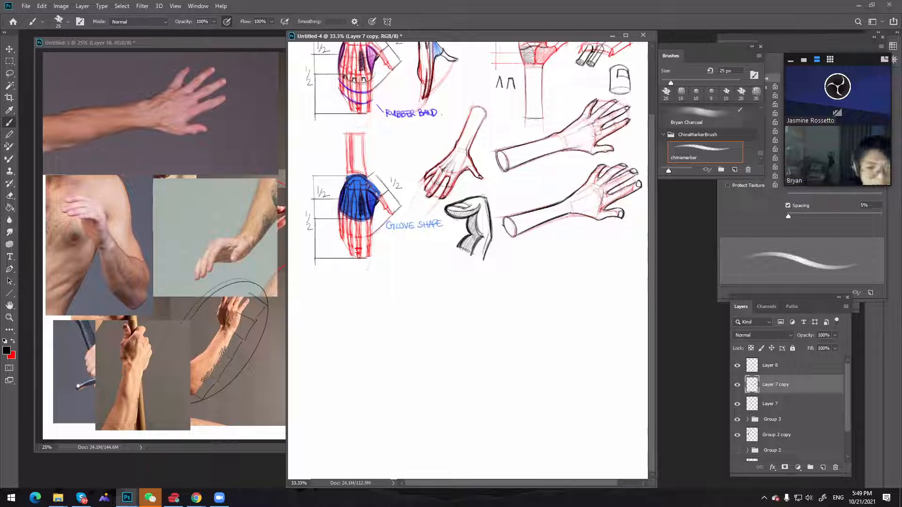
{"action": "mouse_move", "coordinate": [531, 243]}
{"action": "left_mouse_down"}
{"action": "mouse_move", "coordinate": [472, 254]}
{"action": "mouse_move", "coordinate": [555, 320]}
{"action": "mouse_move", "coordinate": [451, 338]}
{"action": "mouse_move", "coordinate": [412, 367]}
{"action": "left_mouse_up"}
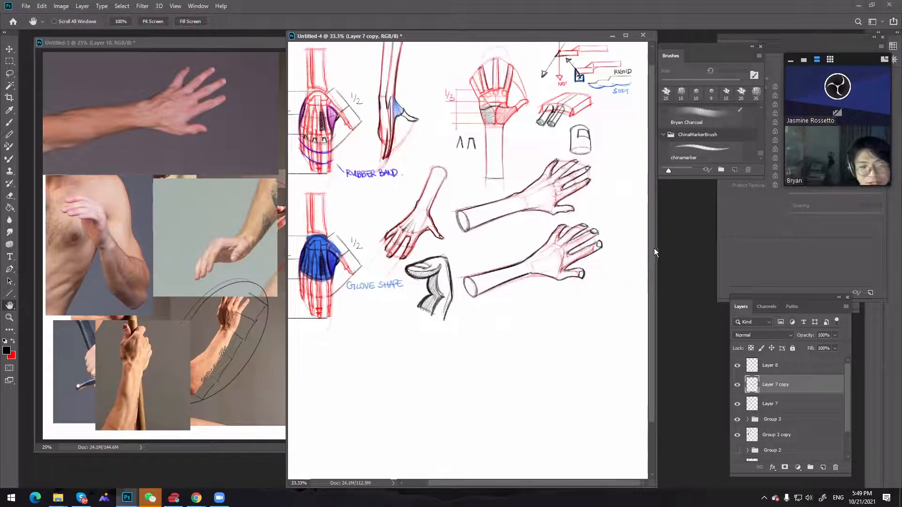
{"action": "left_click_drag", "start_coordinate": [656, 248], "coordinate": [716, 250]}
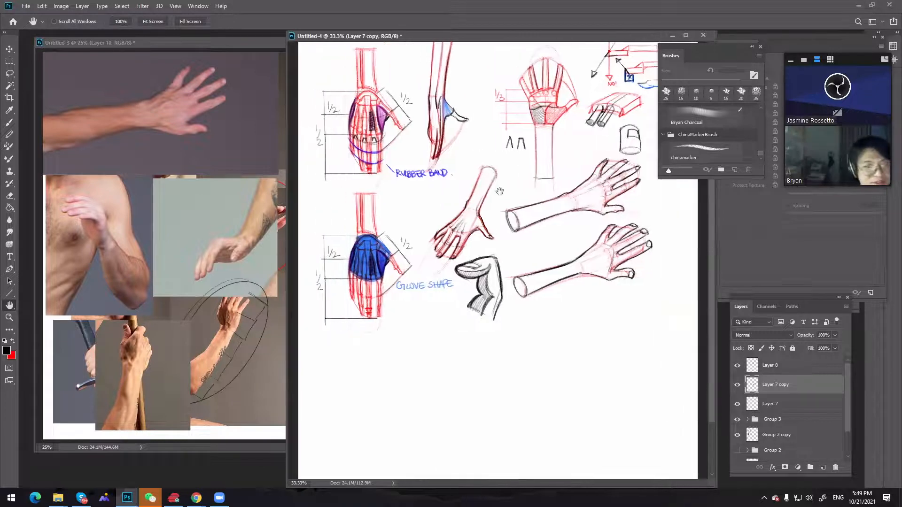
Group Layer 8, Layer 7 copy and Layer 7 together
{"action": "scroll", "coordinate": [499, 191], "scroll_direction": "down", "scroll_amount": 2}
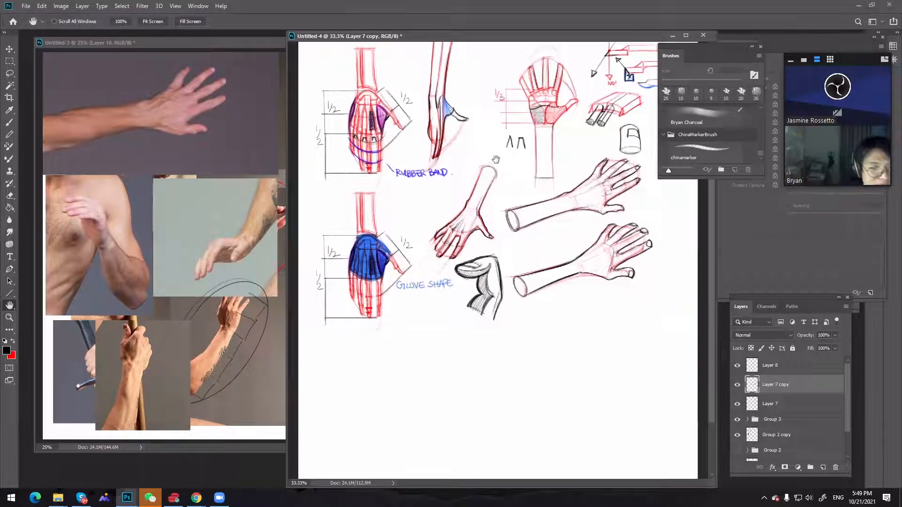
{"action": "left_click", "coordinate": [777, 372], "text": "ctrl"}
{"action": "left_click", "coordinate": [782, 406], "text": "ctrl"}
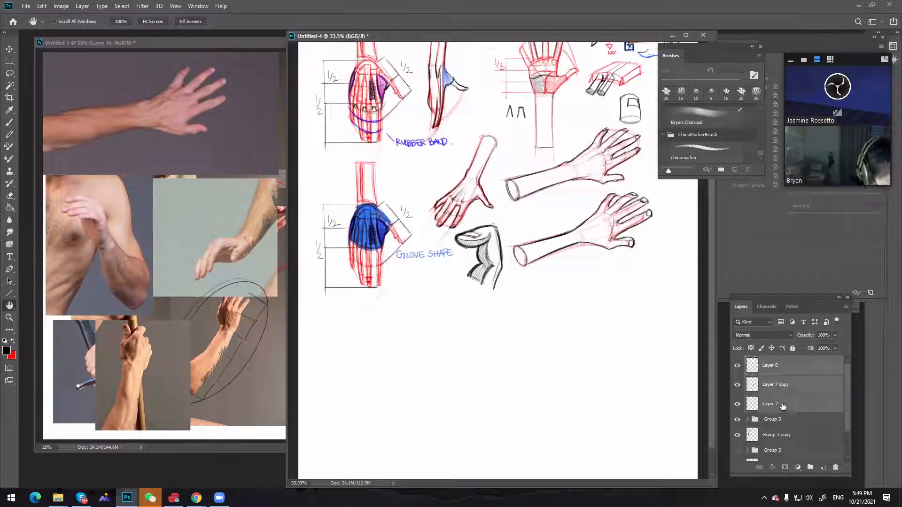
{"action": "key", "text": "ctrl+g"}
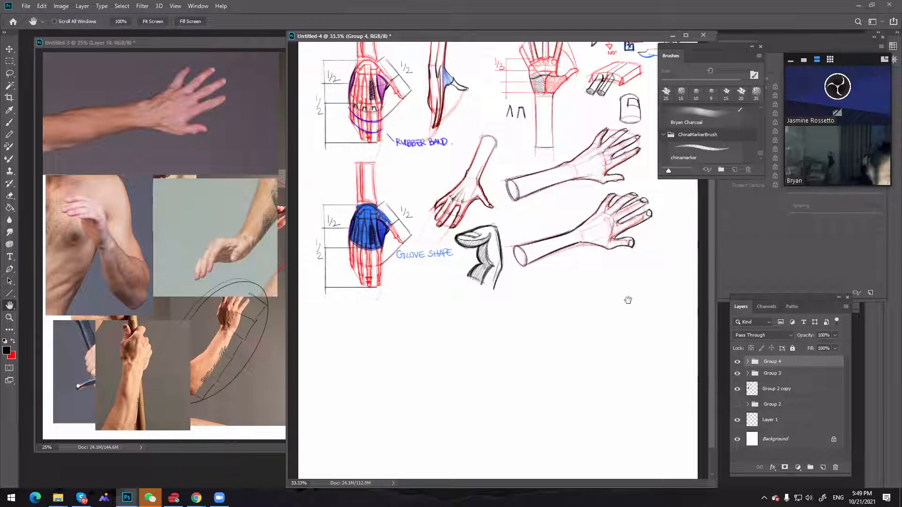
Duplicate Layer 7 inside the new group and place the red arm copy below the second outlined arm
{"action": "left_click", "coordinate": [747, 361]}
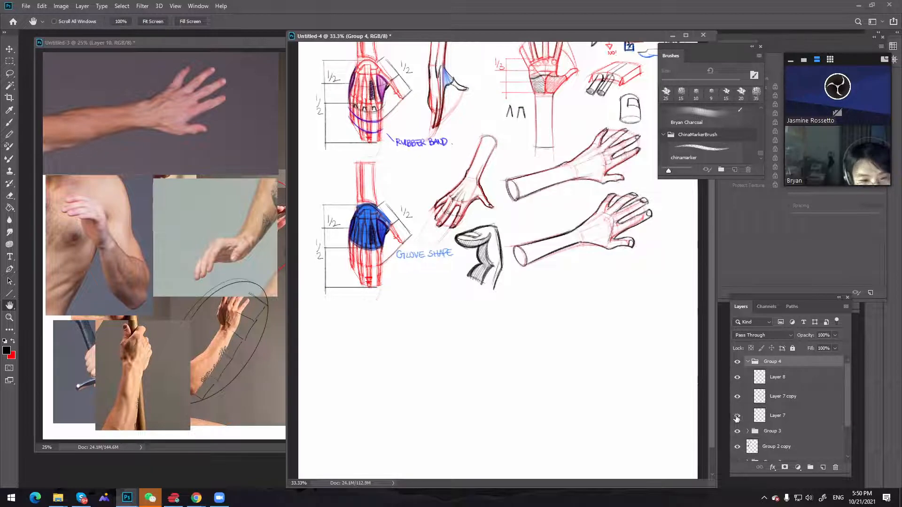
{"action": "left_click", "coordinate": [798, 417]}
{"action": "key", "text": "ctrl+j"}
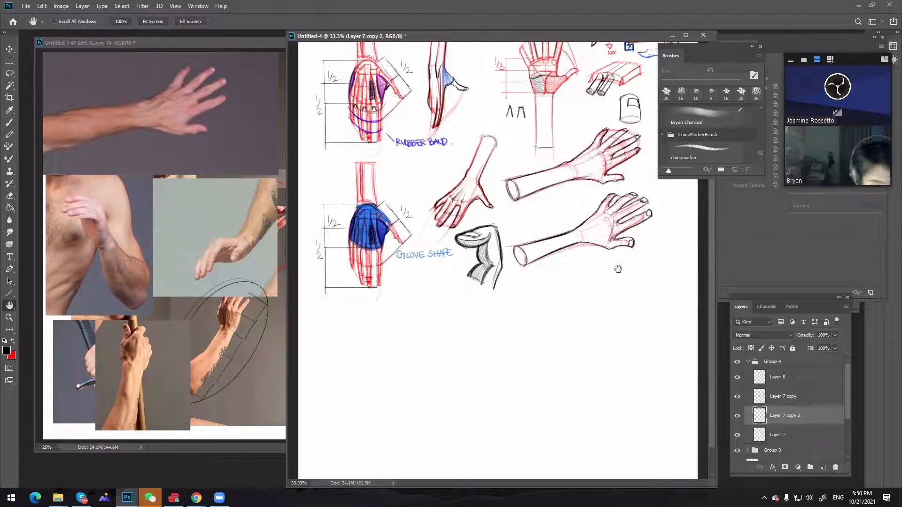
{"action": "key", "text": "v"}
{"action": "mouse_move", "coordinate": [594, 225]}
{"action": "left_mouse_down"}
{"action": "mouse_move", "coordinate": [617, 275]}
{"action": "mouse_move", "coordinate": [613, 315]}
{"action": "mouse_move", "coordinate": [605, 297]}
{"action": "left_mouse_up"}
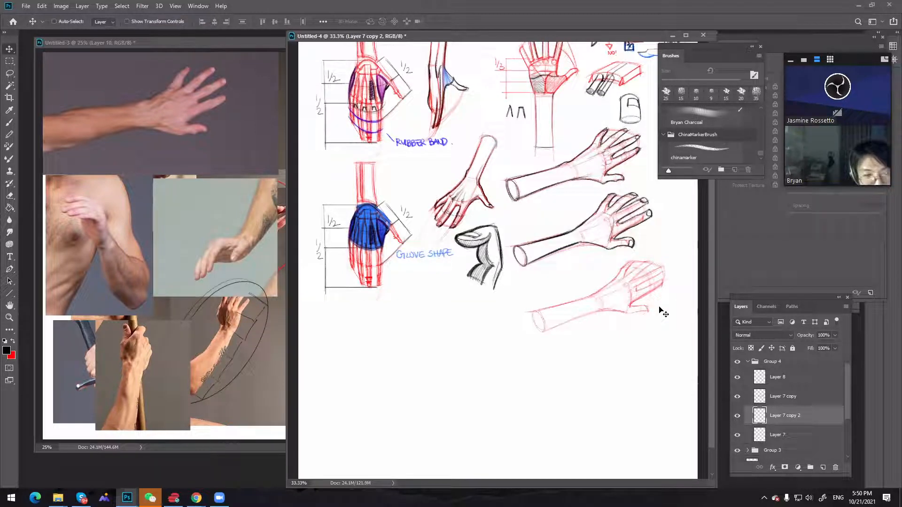
Mark the knuckles and finger and thumb joints in red on the new arm copy with a 25 px brush, undoing stray strokes
{"action": "key", "text": "z"}
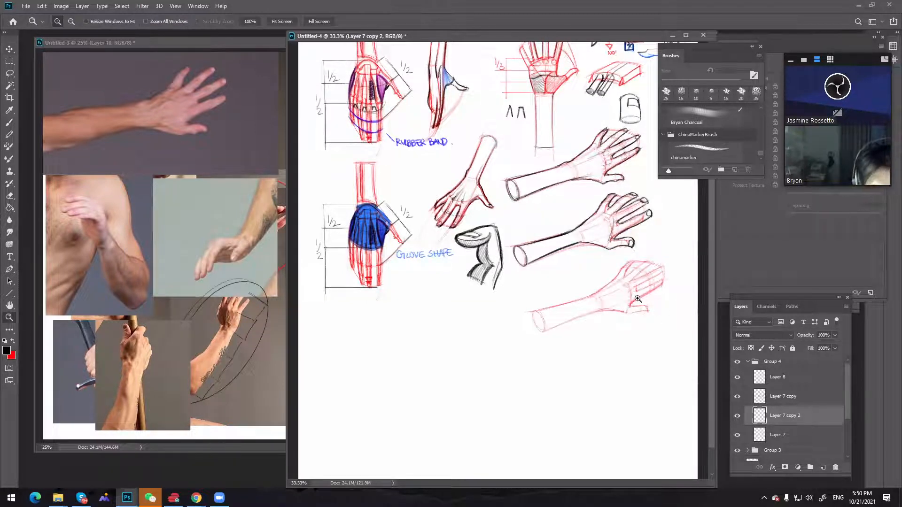
{"action": "key", "text": "e"}
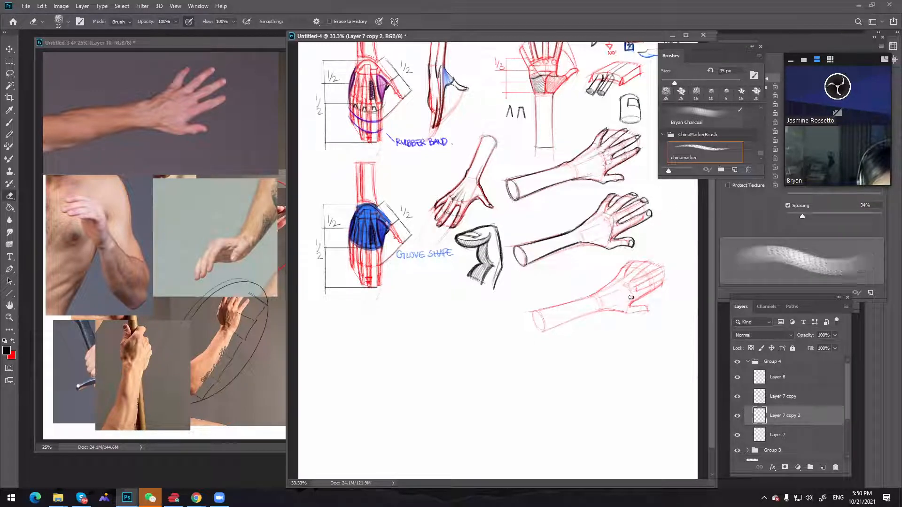
{"action": "key", "text": "b"}
{"action": "key", "text": "x"}
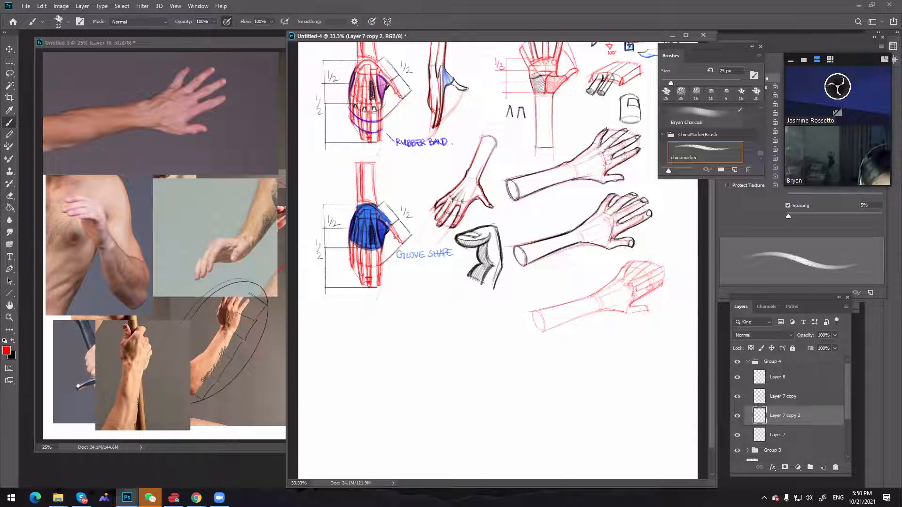
{"action": "left_click_drag", "start_coordinate": [650, 277], "coordinate": [646, 276]}
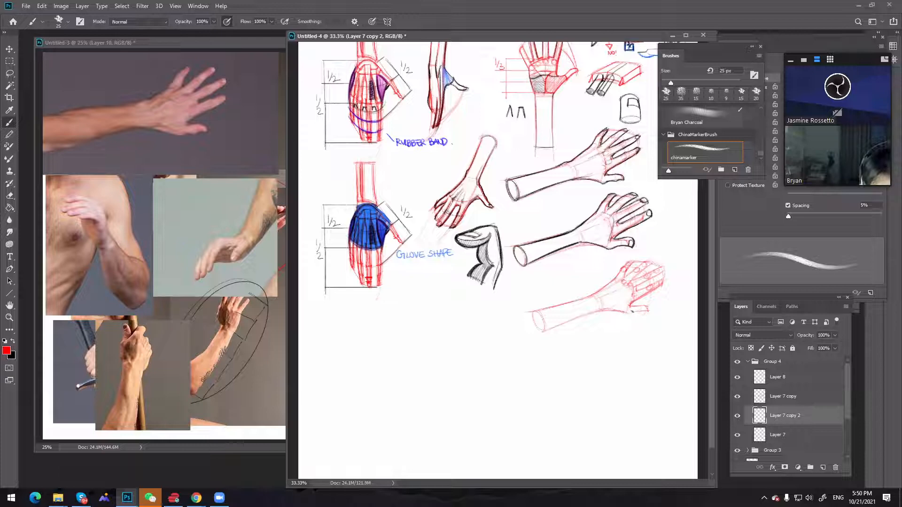
{"action": "mouse_move", "coordinate": [638, 311]}
{"action": "left_mouse_down"}
{"action": "mouse_move", "coordinate": [631, 313]}
{"action": "mouse_move", "coordinate": [642, 307]}
{"action": "left_mouse_up"}
{"action": "key", "text": "ctrl+z"}
{"action": "key", "text": "ctrl+z"}
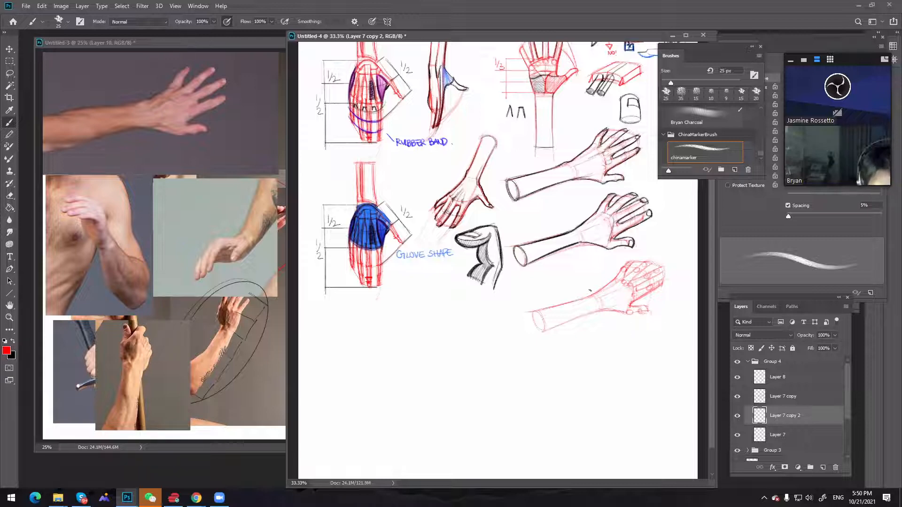
{"action": "key", "text": "ctrl+z"}
{"action": "key", "text": "ctrl+z"}
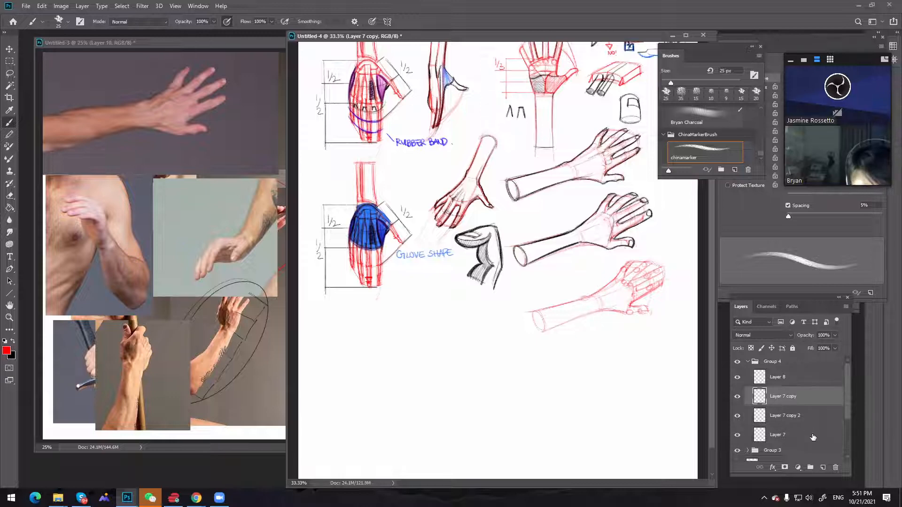
Add a layer above Layer 7 copy 2, outline the third arm's thumb in black, and clean the thumb tip with a 20 px eraser
{"action": "left_click", "coordinate": [822, 466]}
{"action": "key", "text": "x"}
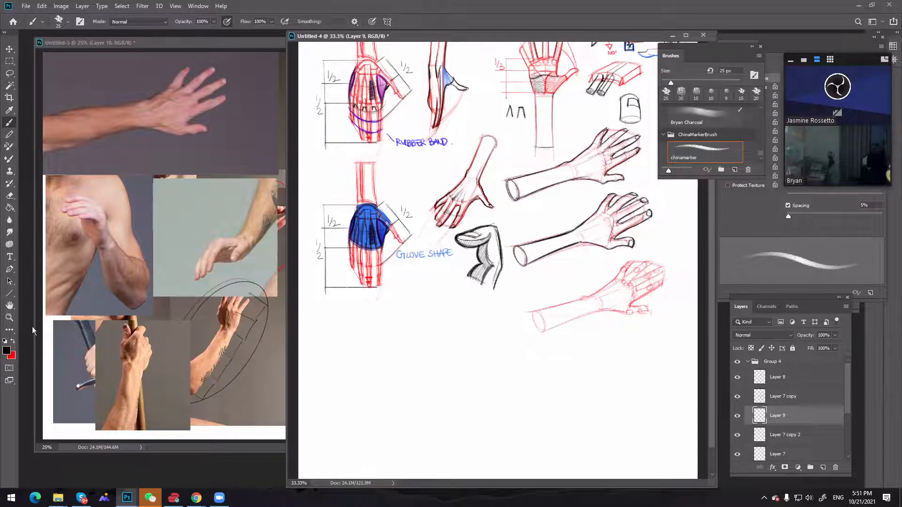
{"action": "key", "text": "f"}
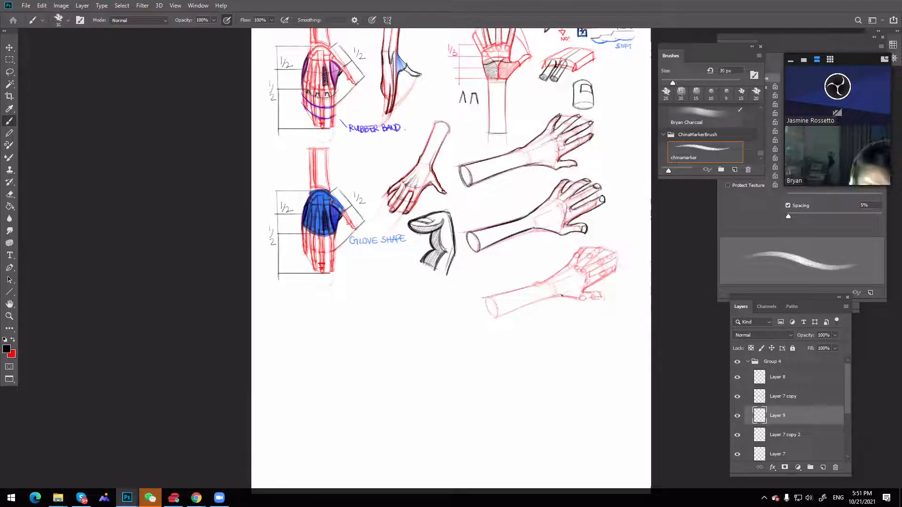
{"action": "key", "text": "bracketleft"}
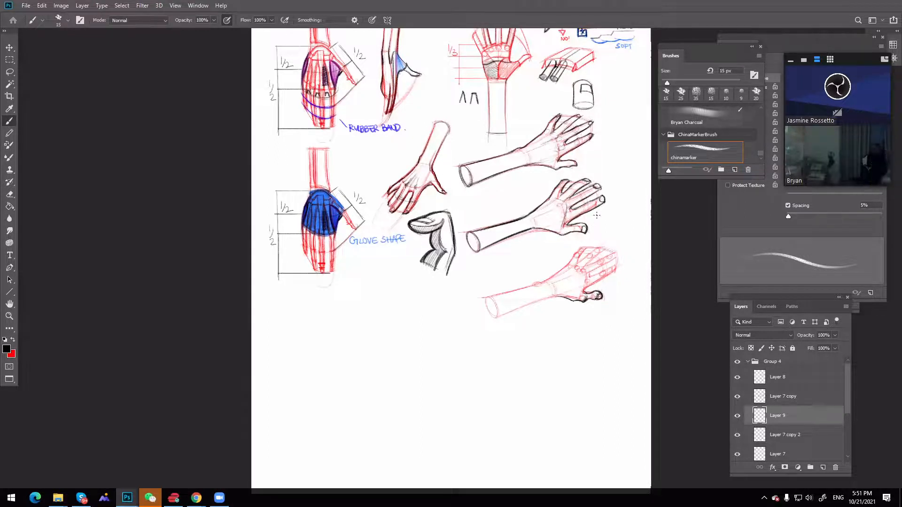
{"action": "key", "text": "e"}
{"action": "left_click_drag", "start_coordinate": [602, 290], "coordinate": [603, 292]}
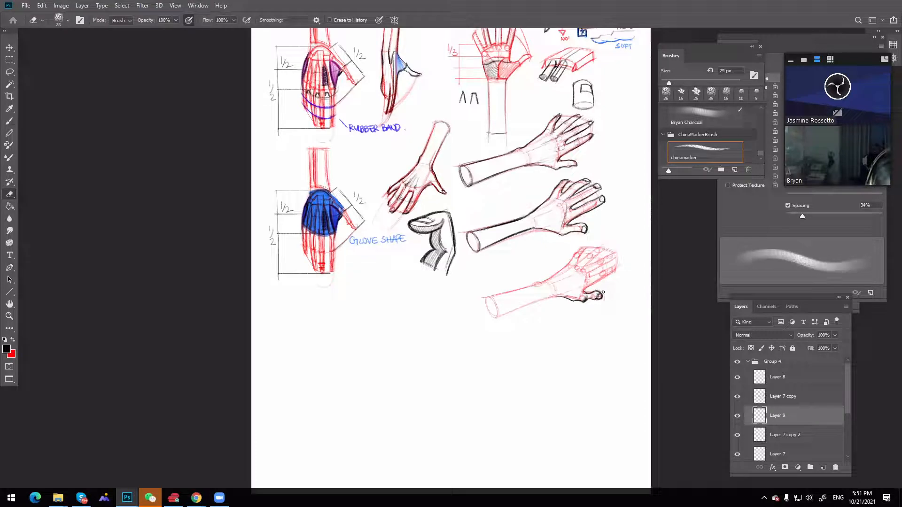
{"action": "key", "text": "bracketleft"}
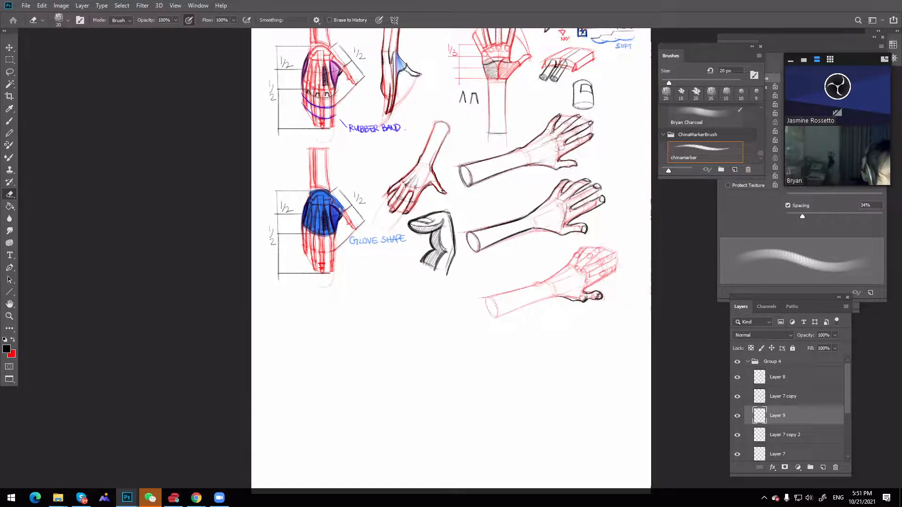
Return to the windowed view and check the sketch document's dimensions and resolution in Image Size
{"action": "key", "text": "f"}
{"action": "key", "text": "f"}
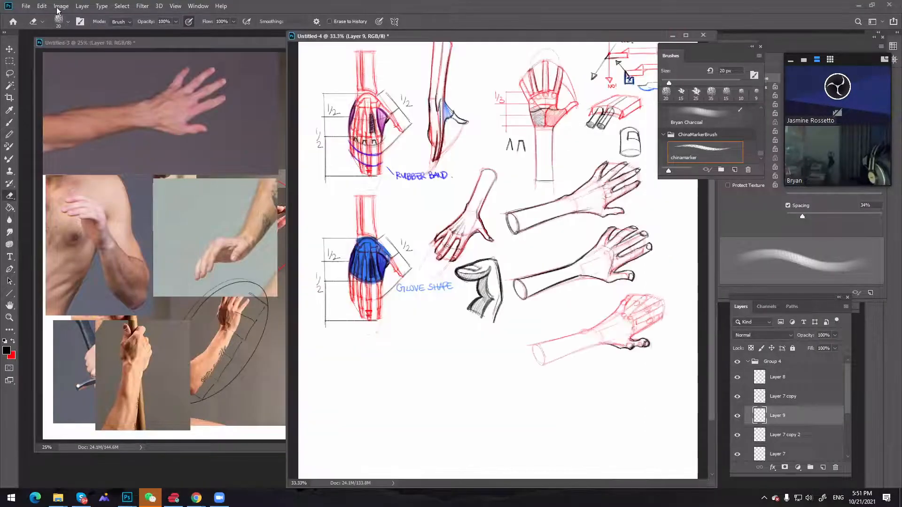
{"action": "left_click", "coordinate": [59, 7]}
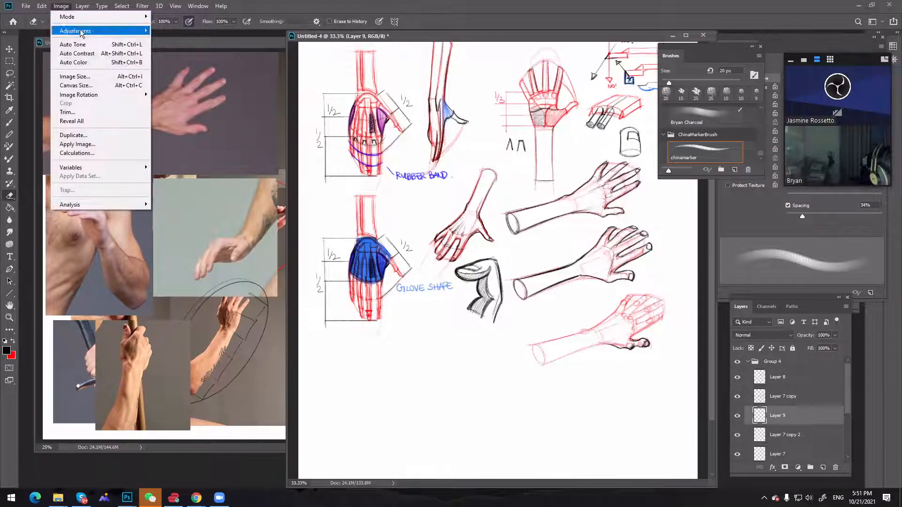
{"action": "mouse_move", "coordinate": [97, 95]}
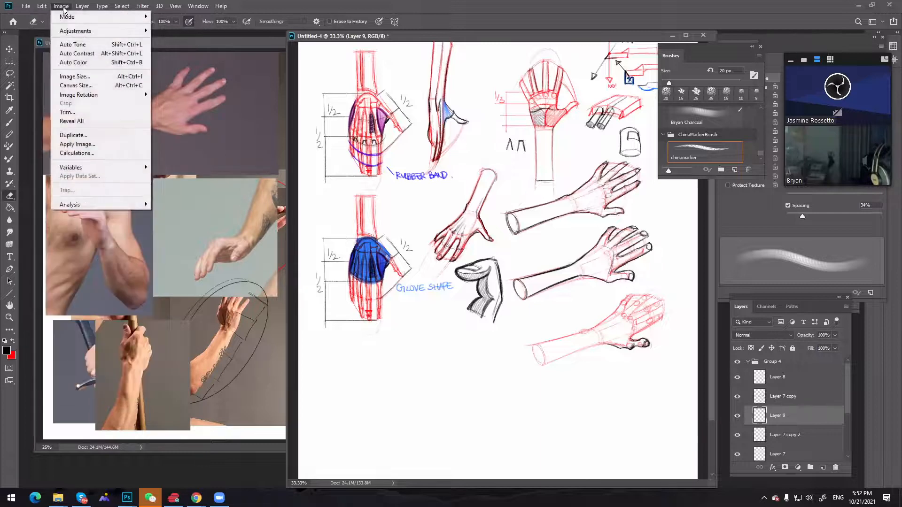
{"action": "left_click", "coordinate": [96, 77]}
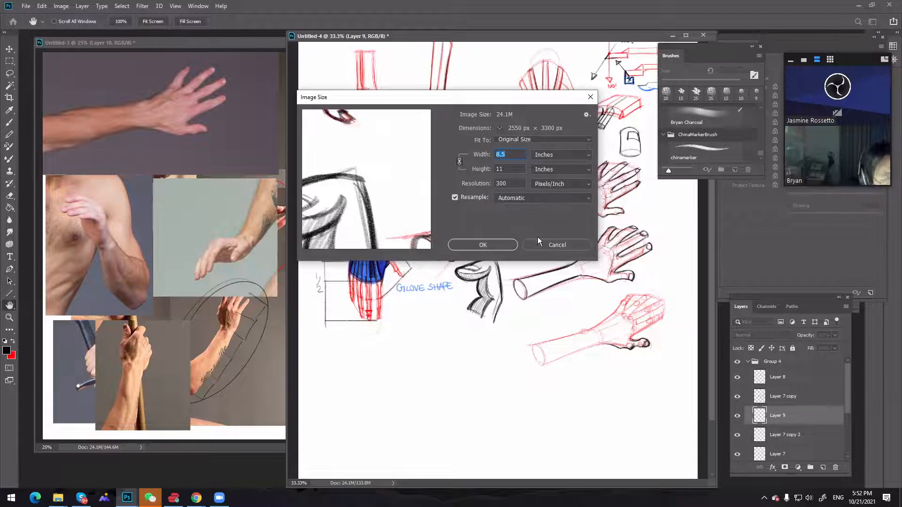
{"action": "left_click", "coordinate": [498, 248]}
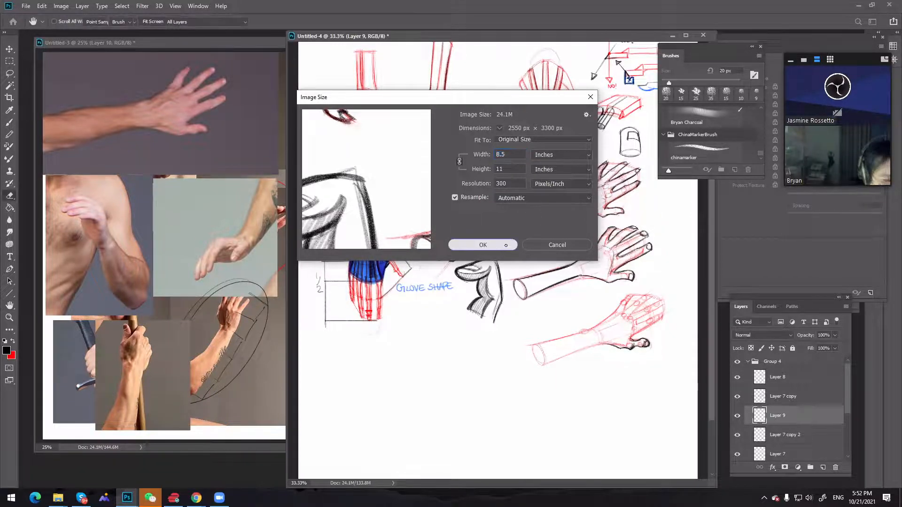
Outline the third hand's finger nearest the thumb in black, reducing the brush from 15 to 10 px for the joint and tip
{"action": "left_click", "coordinate": [667, 346], "text": "ctrl"}
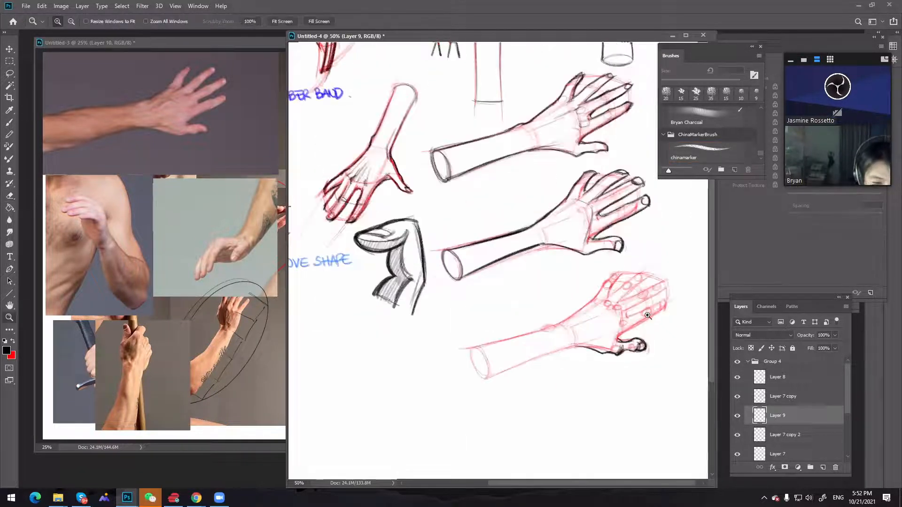
{"action": "left_click_drag", "start_coordinate": [569, 265], "coordinate": [560, 227]}
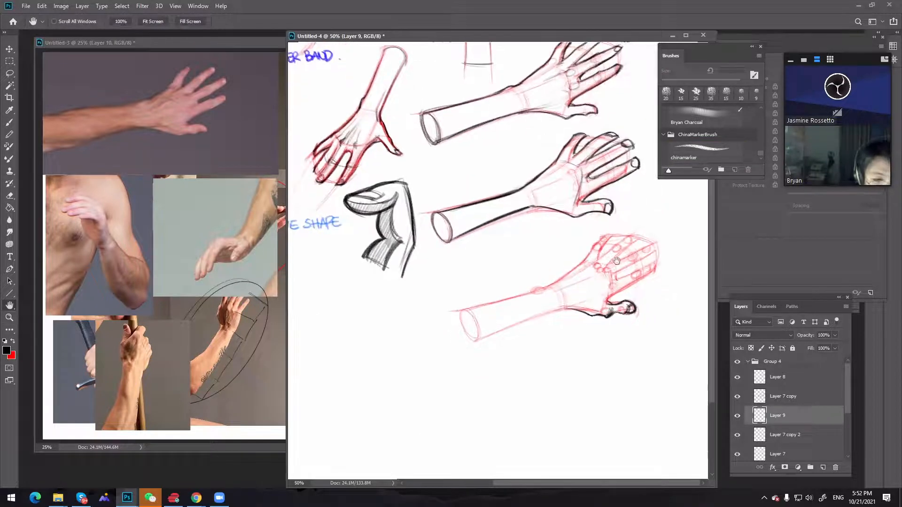
{"action": "key", "text": "b"}
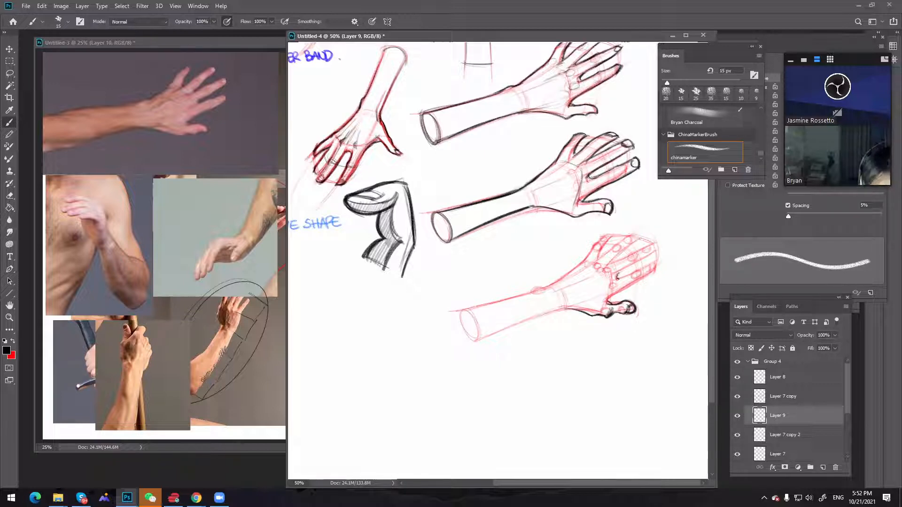
{"action": "left_click_drag", "start_coordinate": [618, 278], "coordinate": [616, 279]}
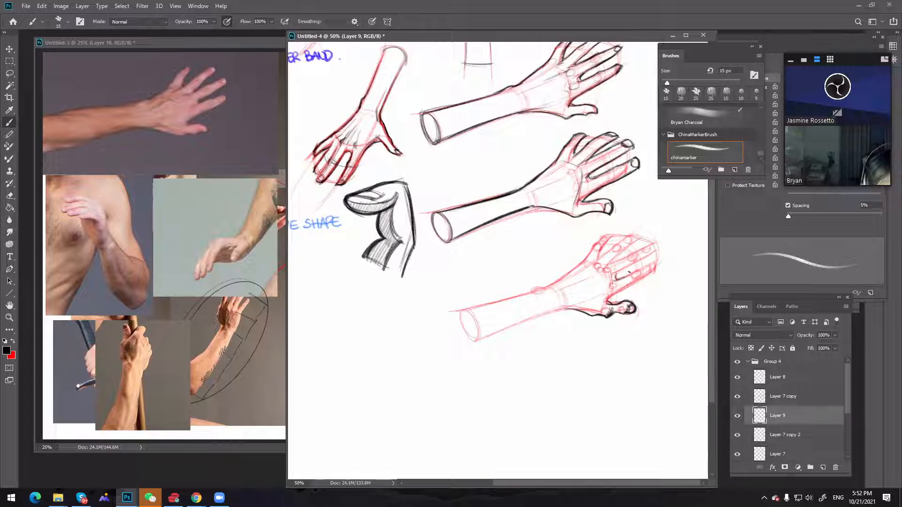
{"action": "key", "text": "bracketleft"}
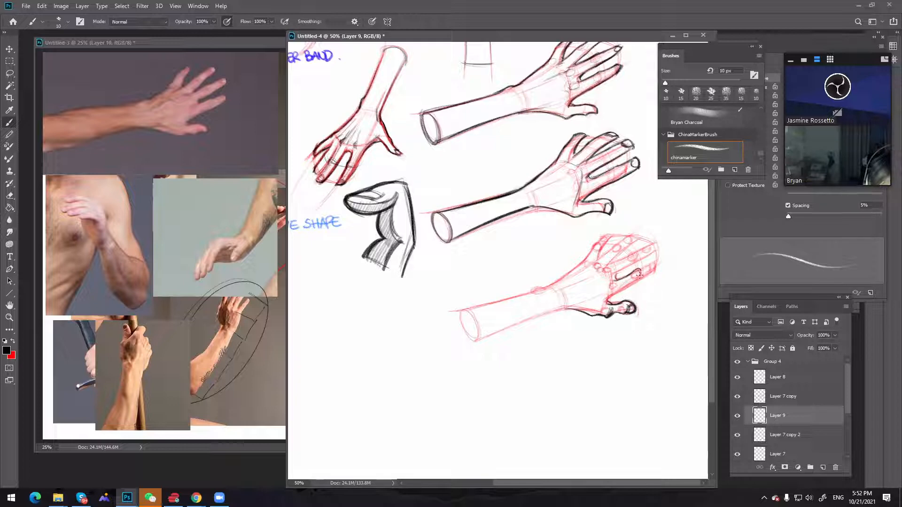
{"action": "key", "text": "ctrl"}
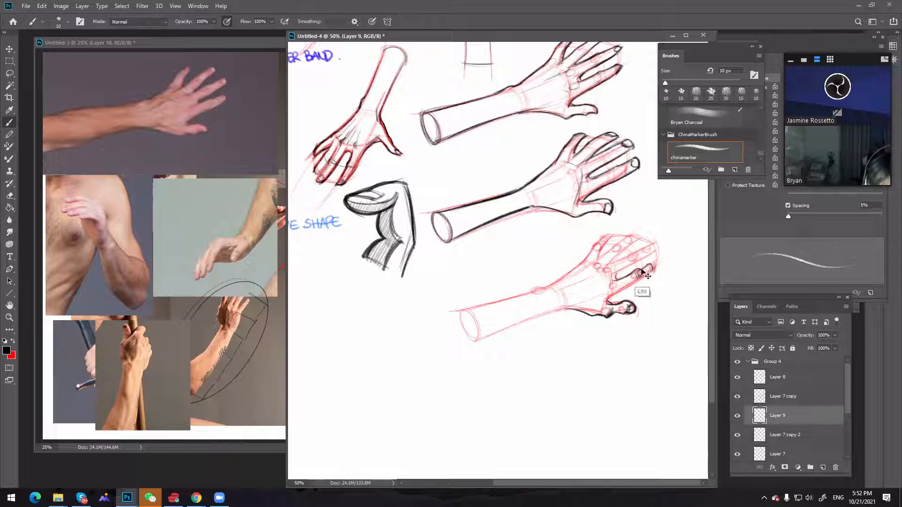
{"action": "left_click_drag", "start_coordinate": [651, 263], "coordinate": [657, 267]}
Switch the sketch to full-screen view and outline the third hand's remaining fingers and outer hand edge in black
{"action": "key", "text": "x"}
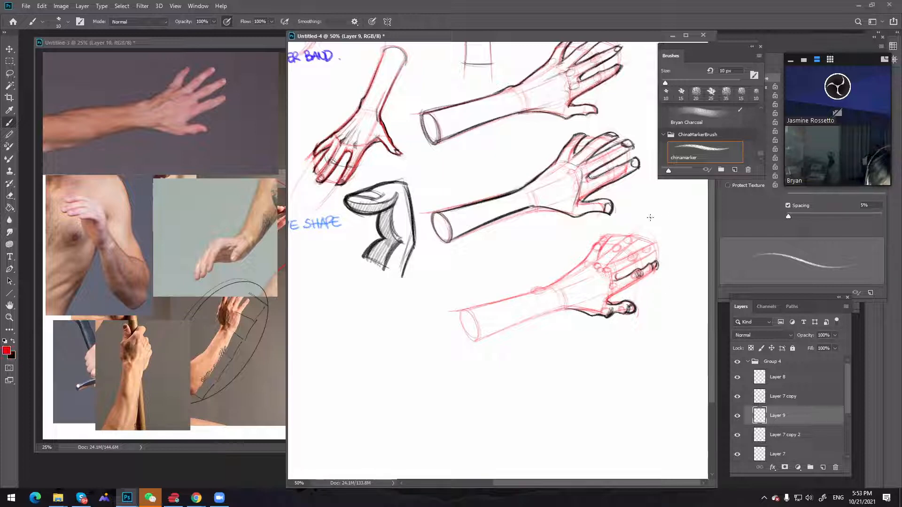
{"action": "key", "text": "f"}
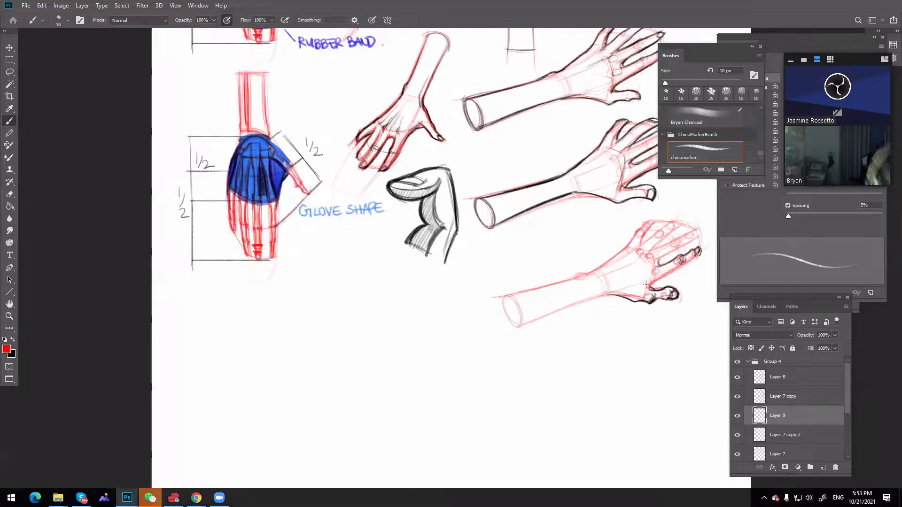
{"action": "left_click_drag", "start_coordinate": [550, 259], "coordinate": [436, 235]}
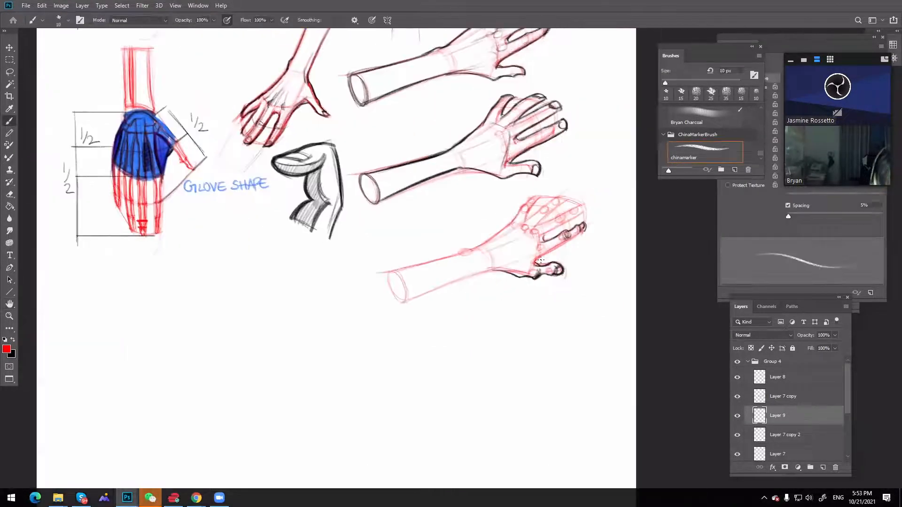
{"action": "key", "text": "x"}
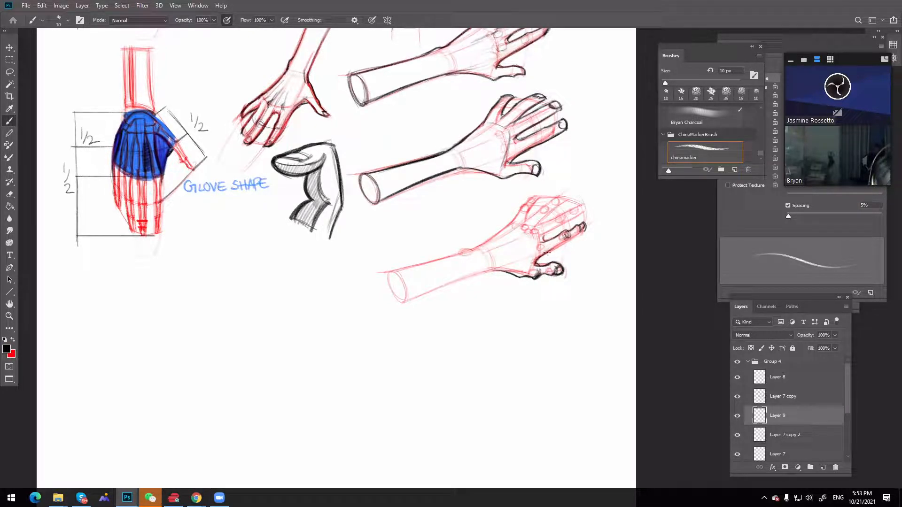
{"action": "left_click_drag", "start_coordinate": [551, 250], "coordinate": [580, 227]}
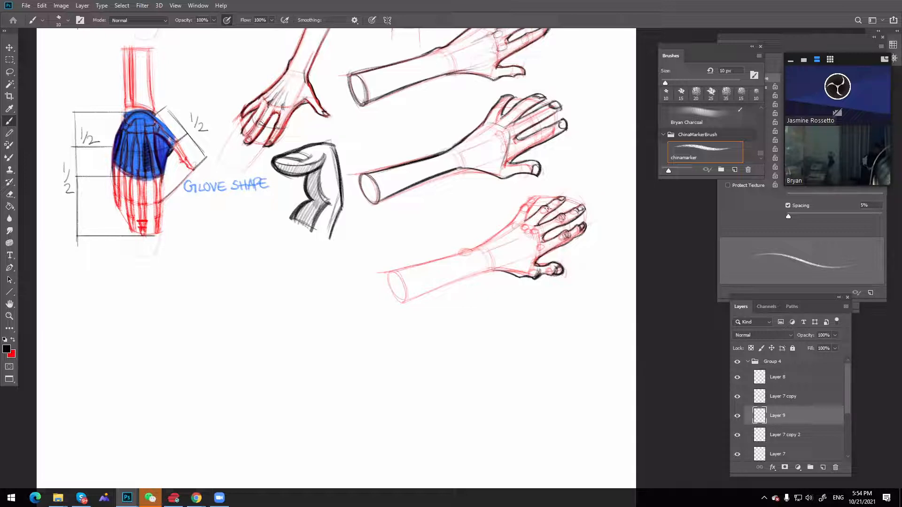
{"action": "key", "text": "ctrl"}
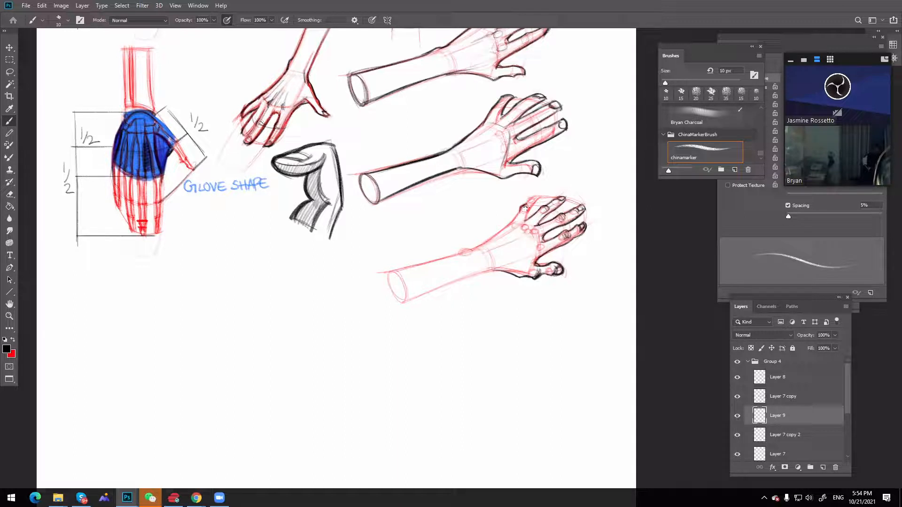
{"action": "left_click_drag", "start_coordinate": [526, 203], "coordinate": [533, 198]}
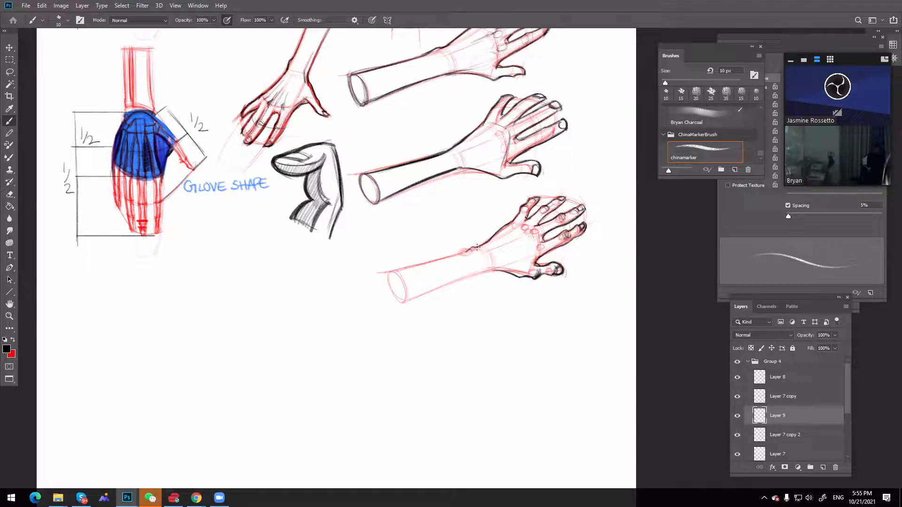
Outline the third arm's wrist bump, lower forearm edge and oval cut end in black, undoing a stray stroke
{"action": "left_click_drag", "start_coordinate": [471, 247], "coordinate": [463, 252]}
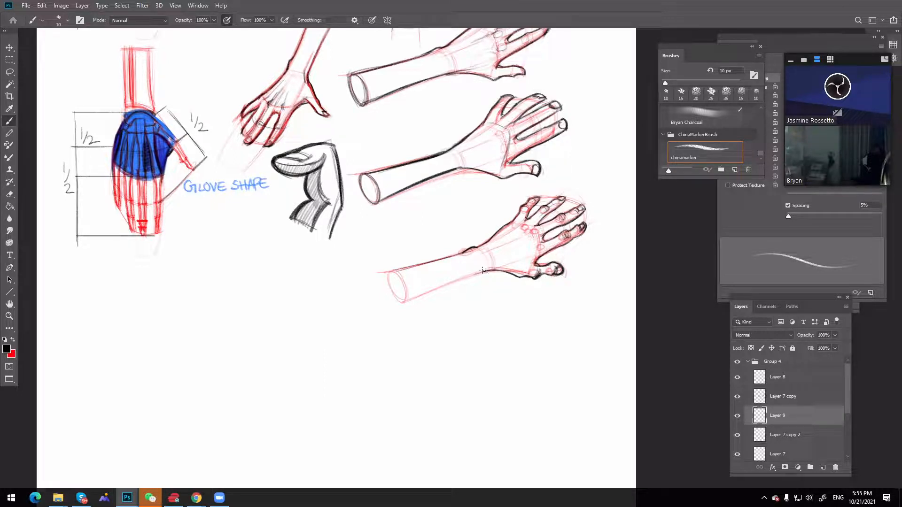
{"action": "left_click_drag", "start_coordinate": [483, 271], "coordinate": [399, 304]}
{"action": "left_click_drag", "start_coordinate": [458, 280], "coordinate": [407, 301]}
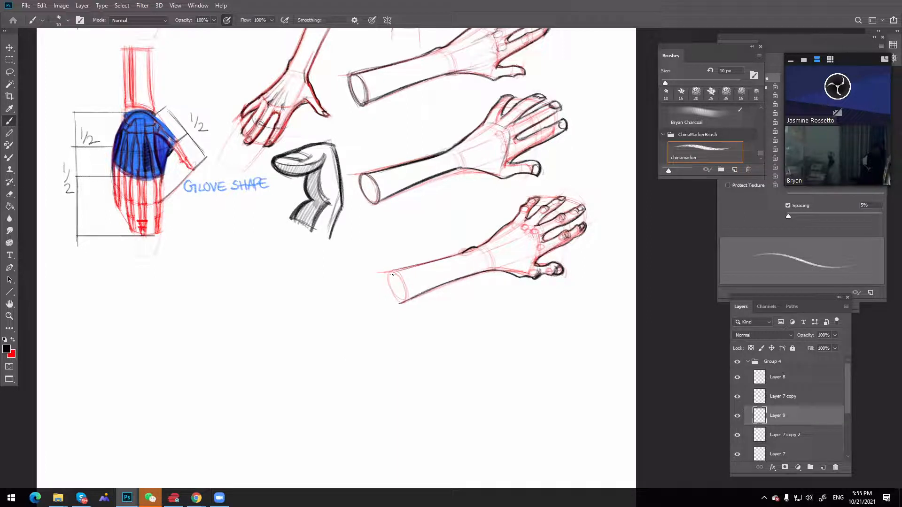
{"action": "key", "text": "ctrl+z"}
{"action": "mouse_move", "coordinate": [395, 271]}
{"action": "left_mouse_down"}
{"action": "mouse_move", "coordinate": [405, 301]}
{"action": "mouse_move", "coordinate": [396, 298]}
{"action": "left_mouse_up"}
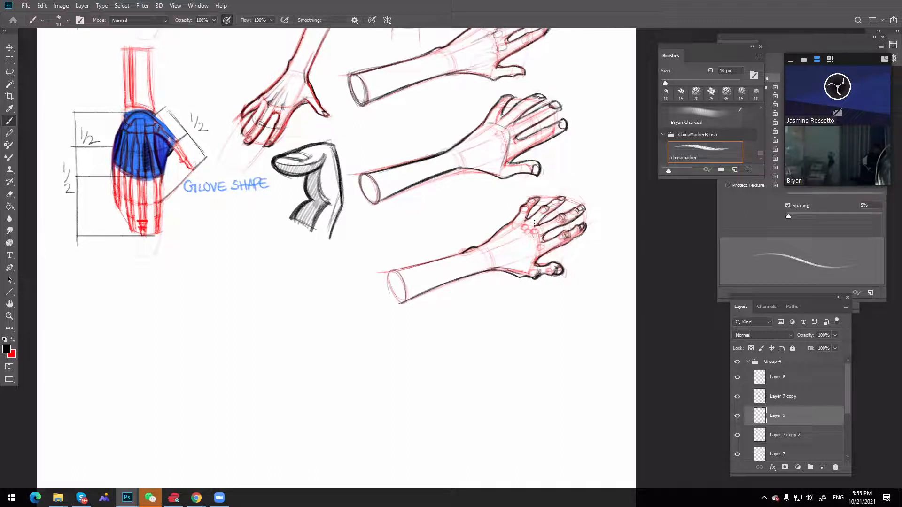
Detail the knuckles and tendons on the back of the third hand and lightly shade the forearm's underside
{"action": "left_click_drag", "start_coordinate": [534, 227], "coordinate": [540, 227]}
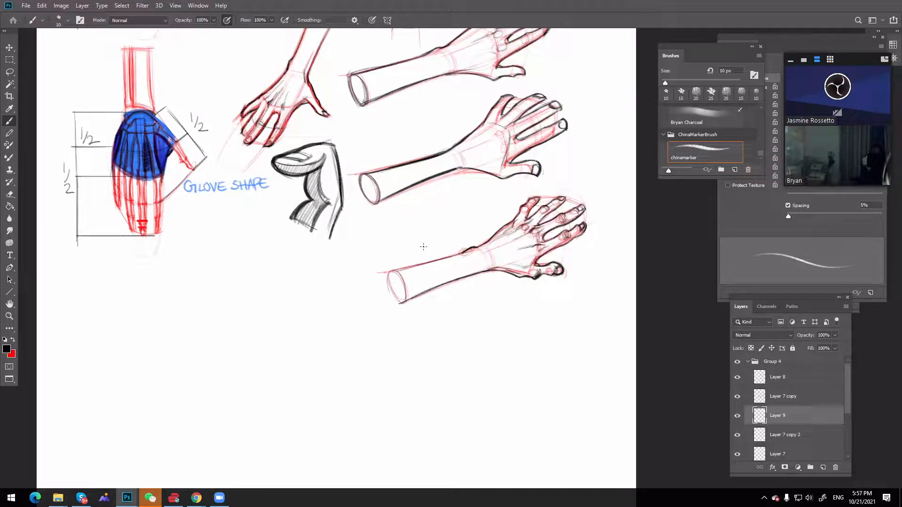
{"action": "mouse_move", "coordinate": [421, 292]}
{"action": "left_mouse_down"}
{"action": "mouse_move", "coordinate": [487, 268]}
{"action": "mouse_move", "coordinate": [404, 298]}
{"action": "mouse_move", "coordinate": [422, 288]}
{"action": "left_mouse_up"}
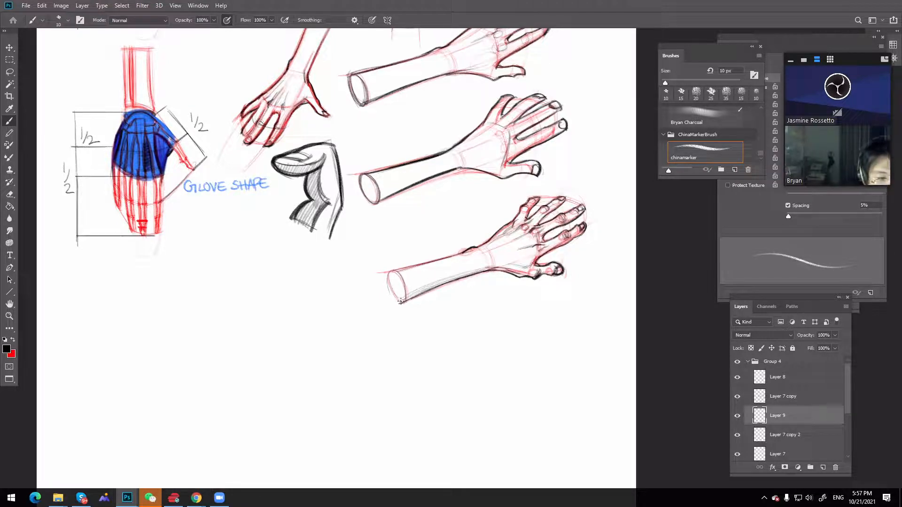
Identify the second arm's layer by toggling Layer 8 and Layer 7 copy, select Layer 7 copy, and collapse Group 4
{"action": "key", "text": "z"}
{"action": "left_click", "coordinate": [547, 253], "text": "alt"}
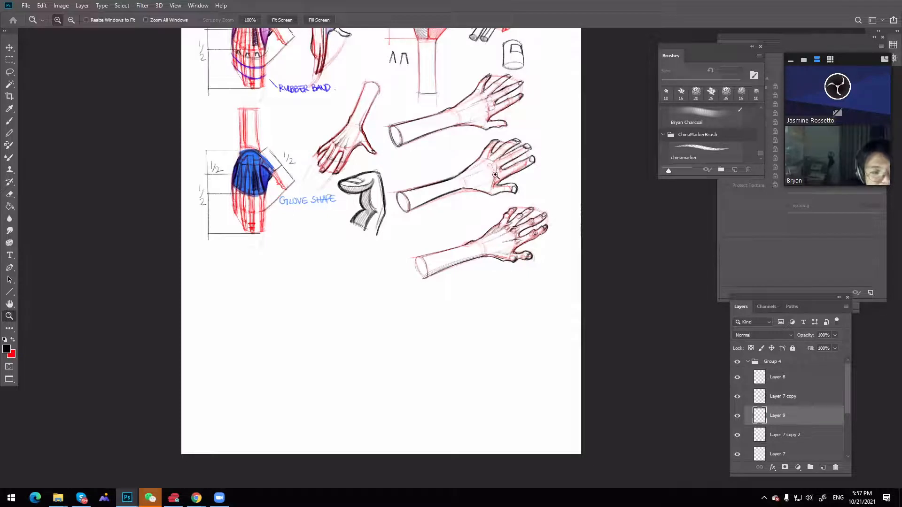
{"action": "left_click", "coordinate": [737, 379]}
{"action": "left_click", "coordinate": [737, 378]}
{"action": "left_click", "coordinate": [737, 396]}
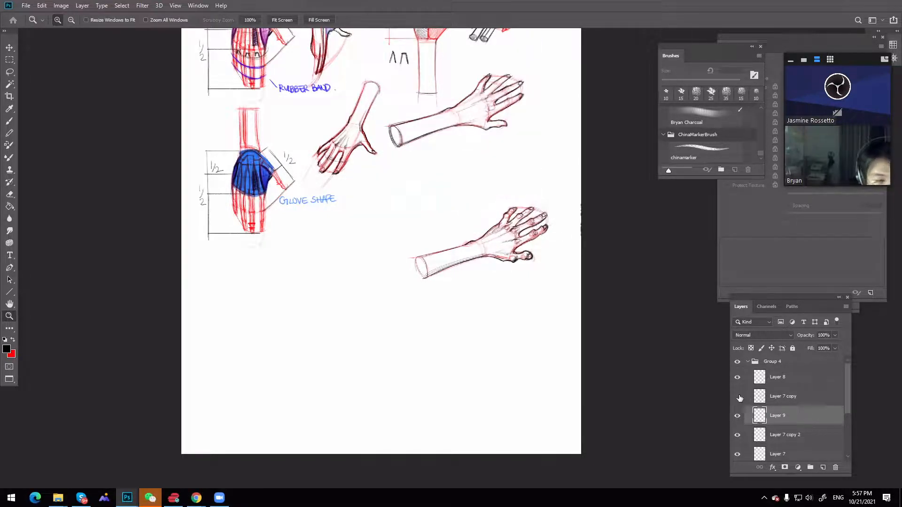
{"action": "left_click", "coordinate": [737, 396]}
{"action": "left_click", "coordinate": [775, 396]}
{"action": "left_click", "coordinate": [447, 204]}
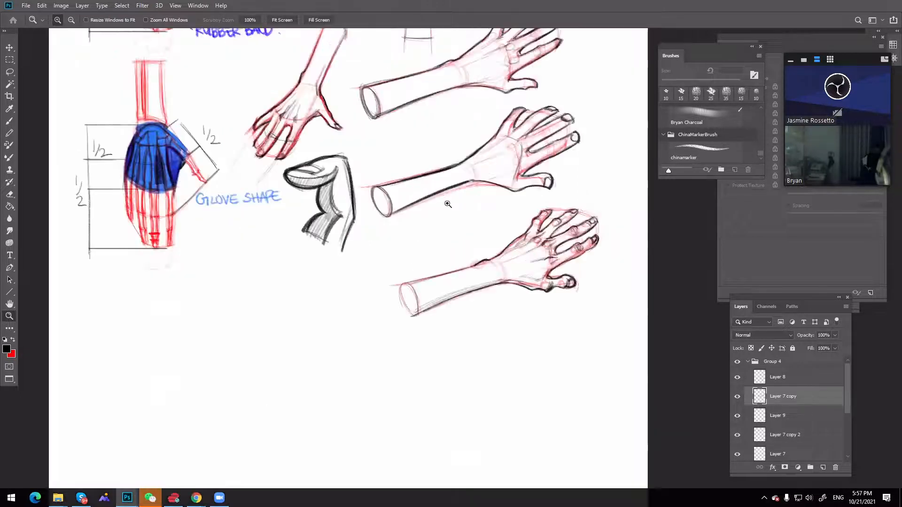
{"action": "key", "text": "e"}
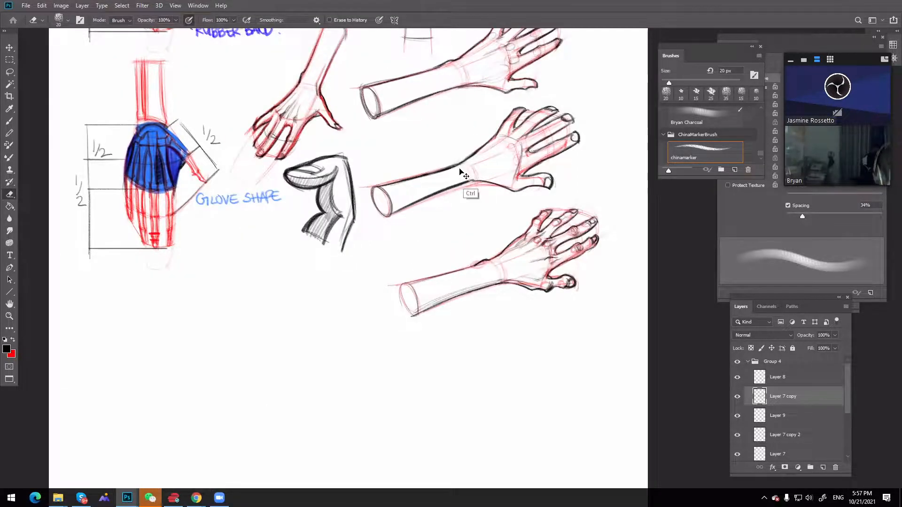
{"action": "key", "text": "z"}
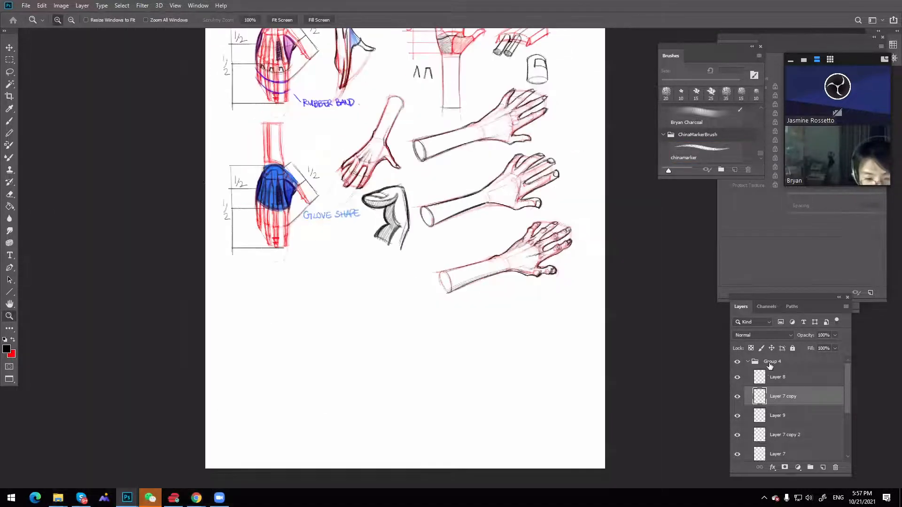
{"action": "left_click", "coordinate": [748, 361]}
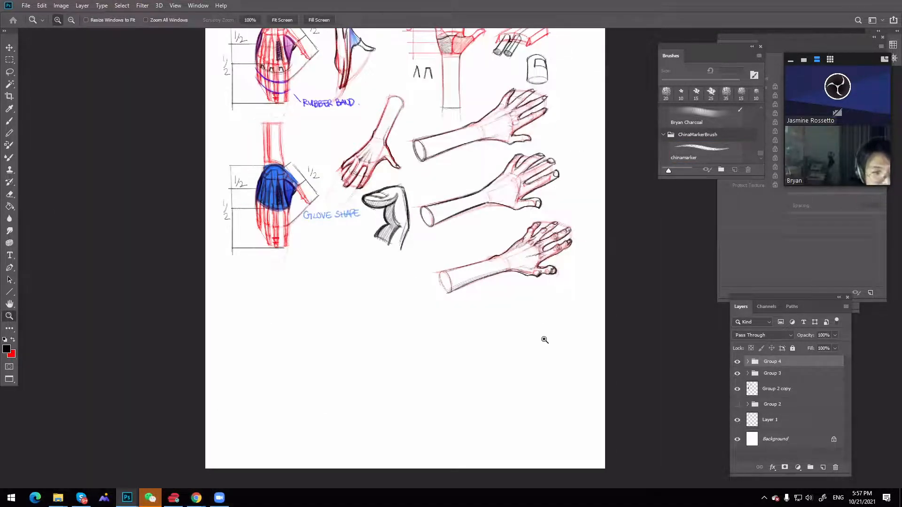
Review the earlier hand and arm studies in Demo.psd in full-screen view, then return to the windowed Untitled-4 sketch
{"action": "left_click_drag", "start_coordinate": [901, 141], "coordinate": [369, 75]}
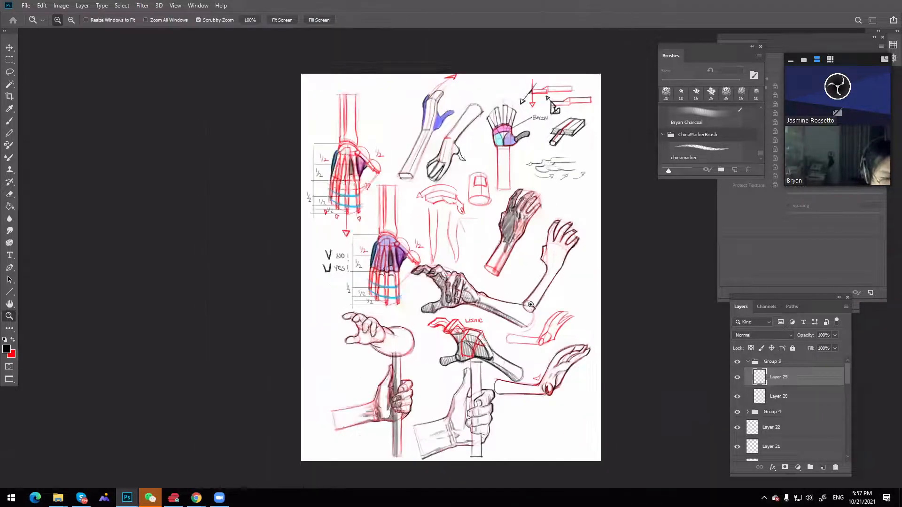
{"action": "key", "text": "f"}
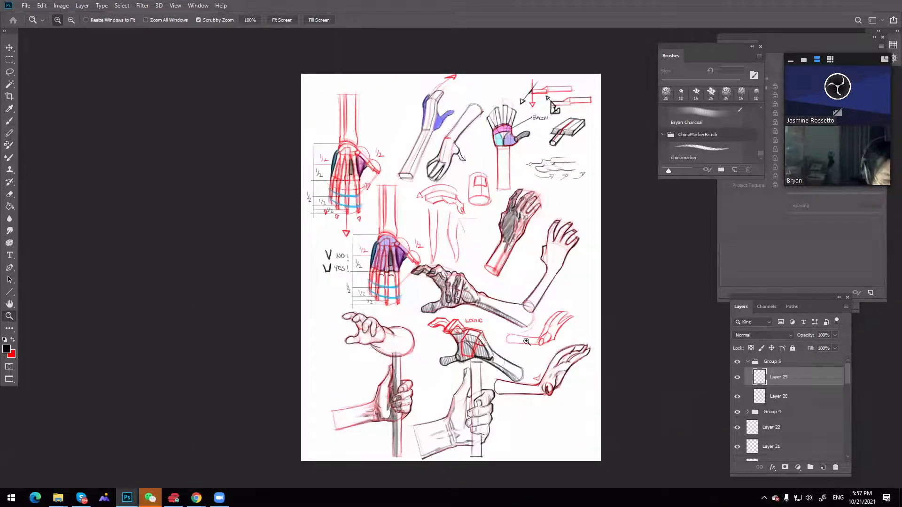
{"action": "left_click", "coordinate": [496, 298]}
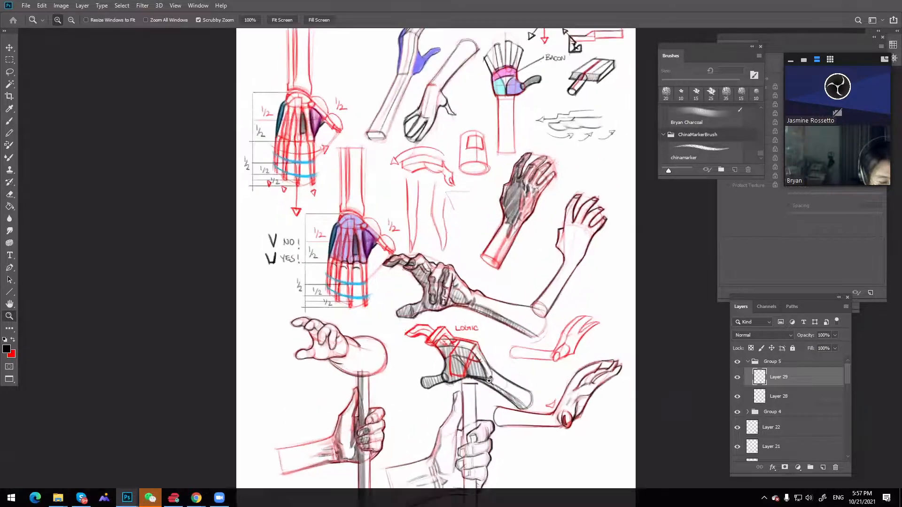
{"action": "key", "text": "h"}
{"action": "left_click_drag", "start_coordinate": [469, 338], "coordinate": [444, 268]}
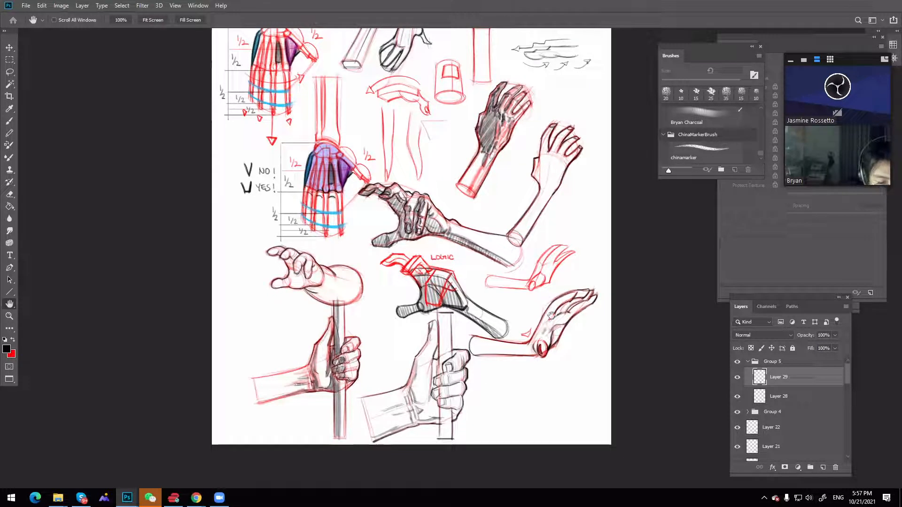
{"action": "left_click_drag", "start_coordinate": [543, 367], "coordinate": [545, 368]}
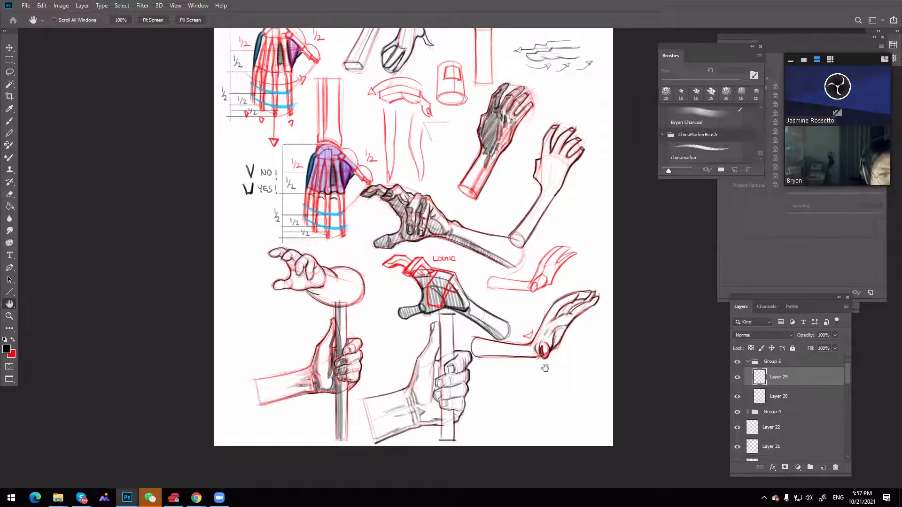
{"action": "scroll", "coordinate": [561, 304], "scroll_direction": "up", "scroll_amount": 3}
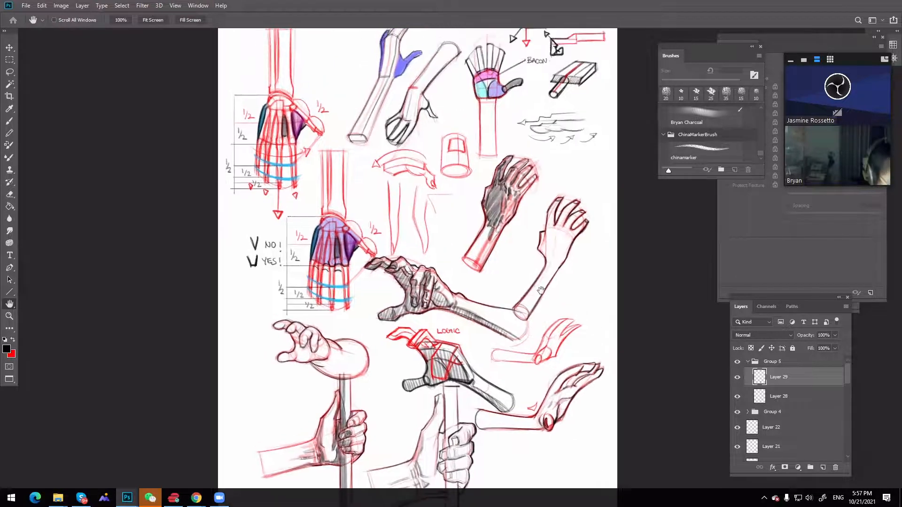
{"action": "key", "text": "f"}
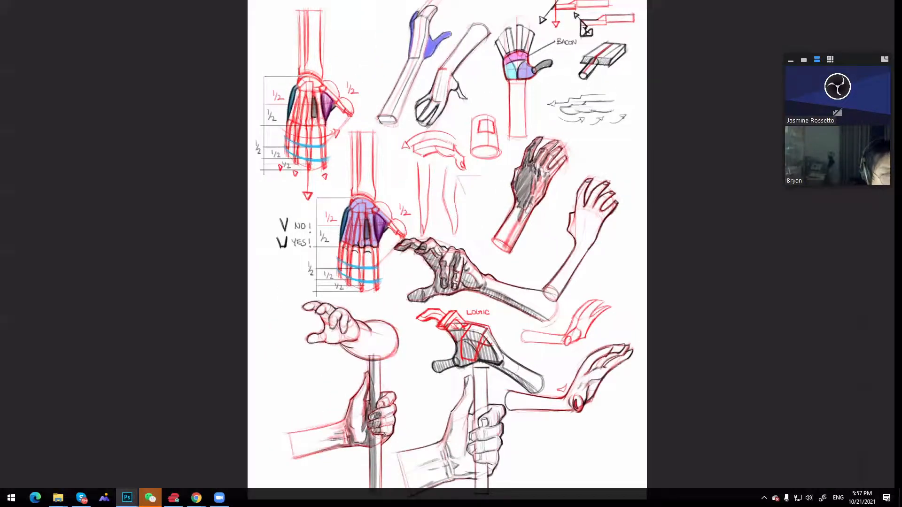
{"action": "key", "text": "f"}
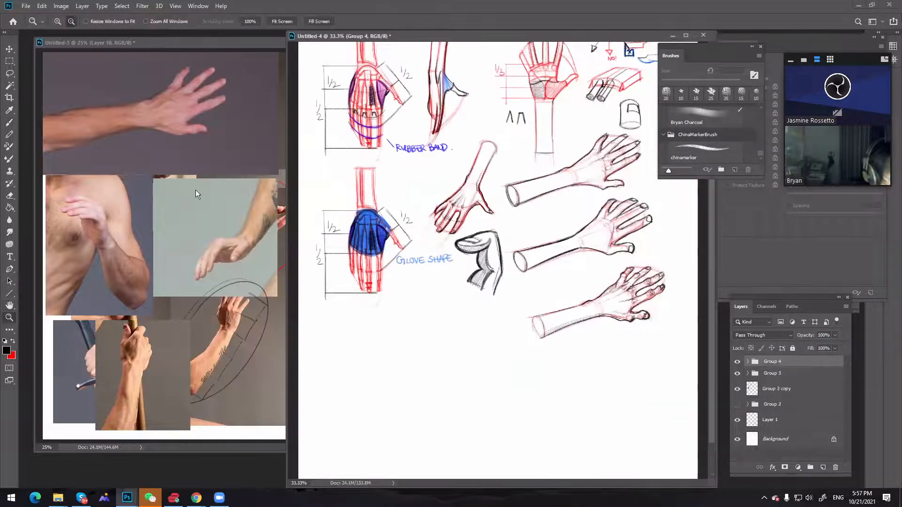
Widen the Untitled-3 reference window to show all the photos, then bring the Untitled-4 sketch back to the front
{"action": "left_click", "coordinate": [196, 193]}
{"action": "key", "text": "h"}
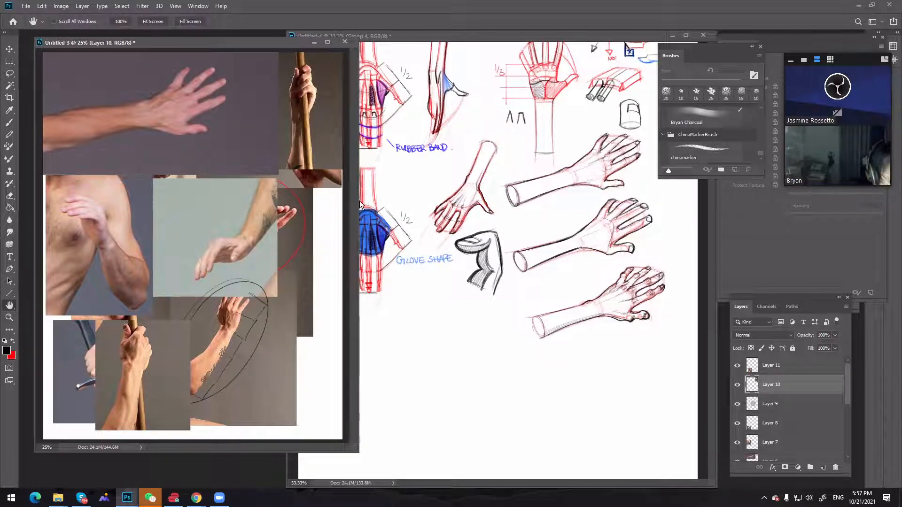
{"action": "left_click_drag", "start_coordinate": [360, 205], "coordinate": [502, 206]}
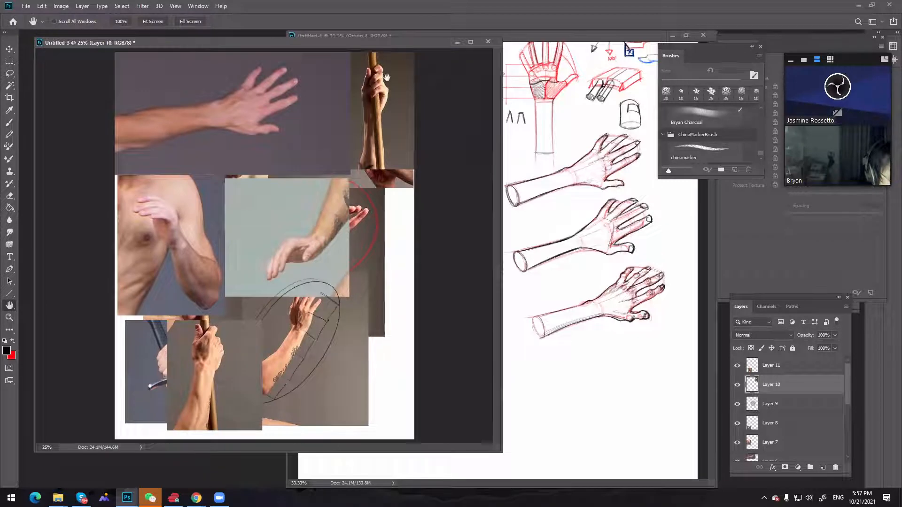
{"action": "left_click", "coordinate": [555, 196]}
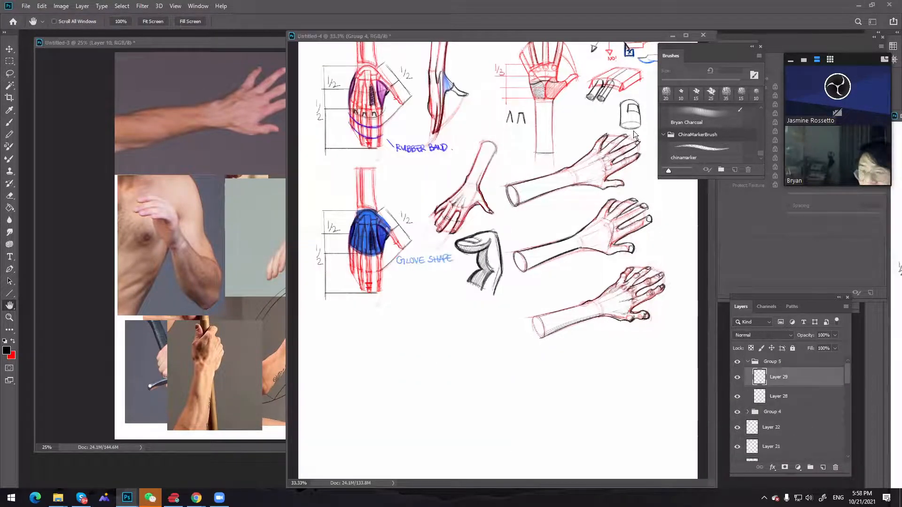
View the Demo.psd and demo.jpg studies at 25%, move both windows off the work area, and bring Untitled-3 forward
{"action": "key", "text": "ctrl+Tab"}
{"action": "left_click_drag", "start_coordinate": [329, 82], "coordinate": [252, 62]}
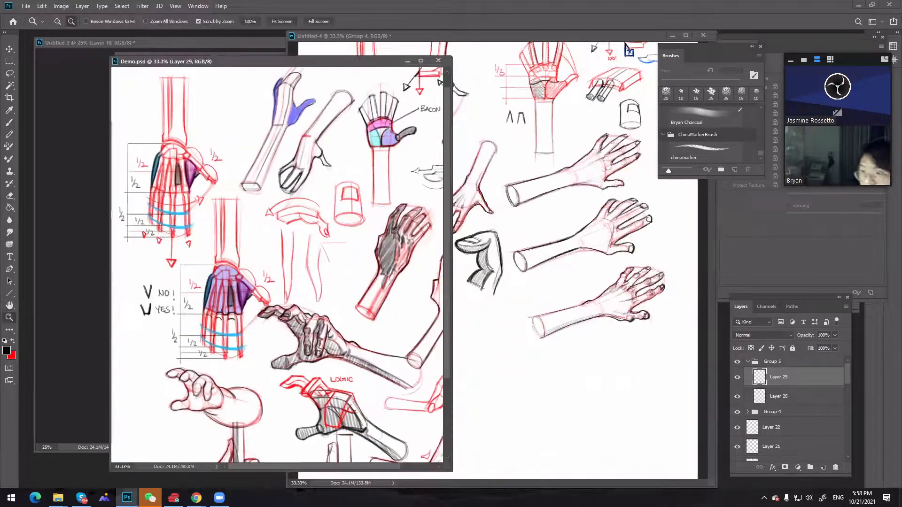
{"action": "key", "text": "ctrl+minus"}
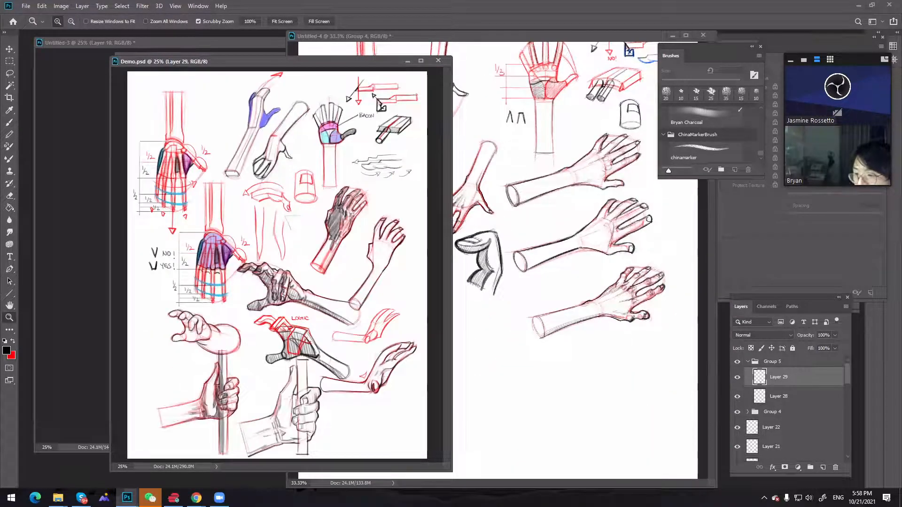
{"action": "key", "text": "ctrl+Tab"}
{"action": "left_click_drag", "start_coordinate": [647, 68], "coordinate": [376, 60]}
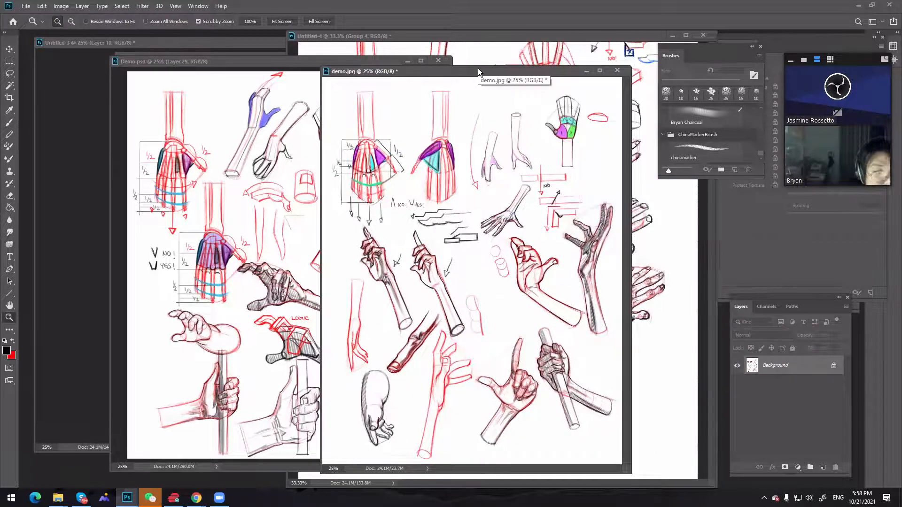
{"action": "left_click_drag", "start_coordinate": [478, 69], "coordinate": [899, 108]}
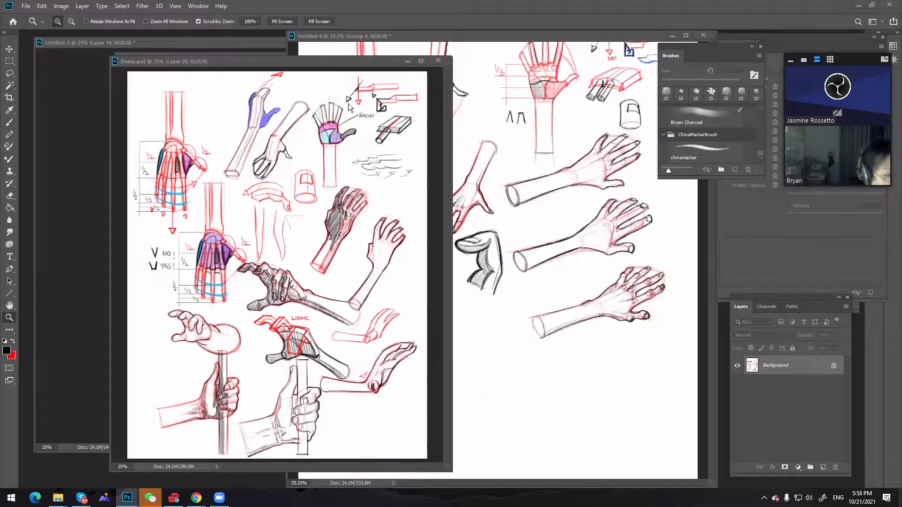
{"action": "left_click_drag", "start_coordinate": [329, 63], "coordinate": [899, 94]}
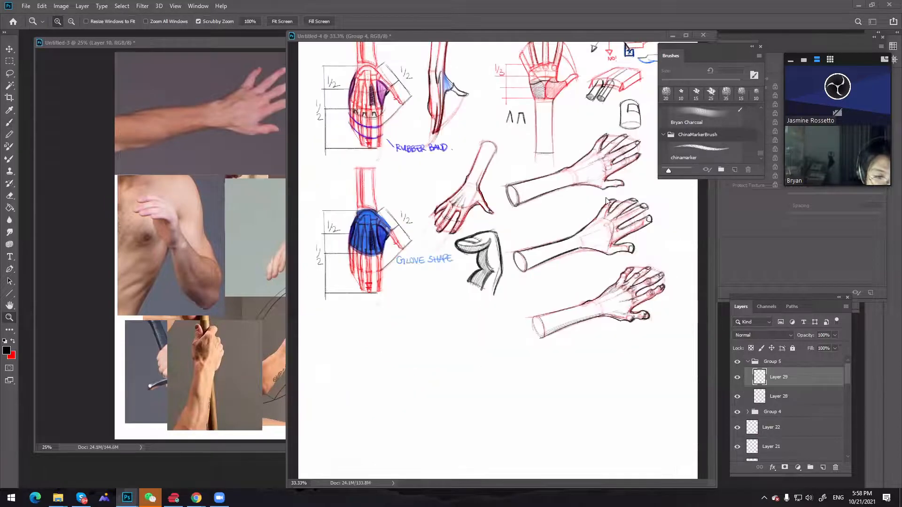
{"action": "left_click", "coordinate": [239, 245]}
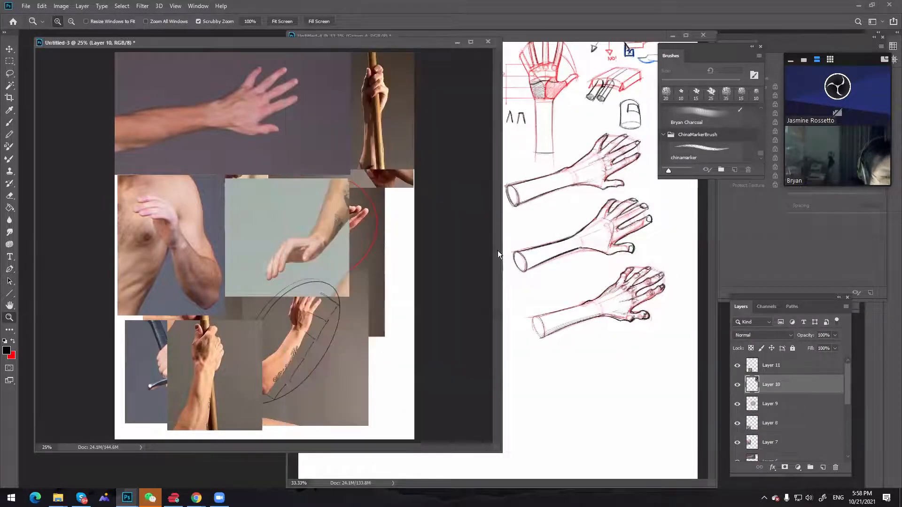
Narrow the Untitled-3 reference window to uncover more of the Untitled-4 sketch and reposition its photos in view
{"action": "mouse_move", "coordinate": [504, 247]}
{"action": "left_mouse_down"}
{"action": "mouse_move", "coordinate": [324, 241]}
{"action": "mouse_move", "coordinate": [339, 242]}
{"action": "left_mouse_up"}
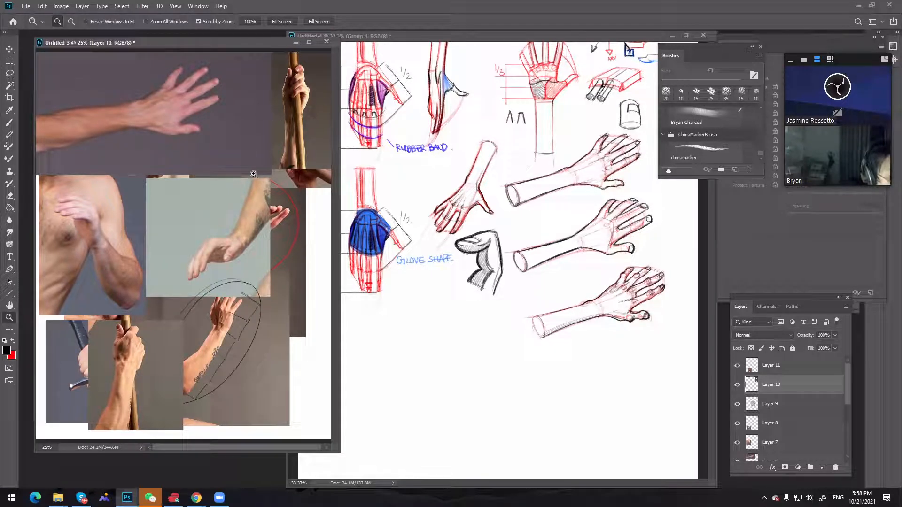
{"action": "key", "text": "space"}
{"action": "left_click_drag", "start_coordinate": [267, 203], "coordinate": [262, 207]}
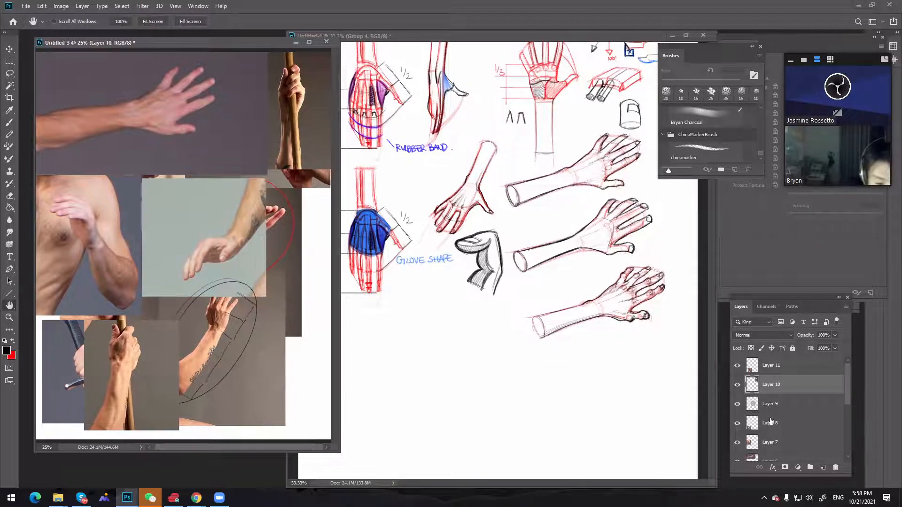
Toggle Layers 11, 10 and 9 in Untitled-3 to check the photos beneath, leaving only Layer 11 hidden of the three
{"action": "left_click", "coordinate": [737, 366]}
{"action": "left_click", "coordinate": [737, 366]}
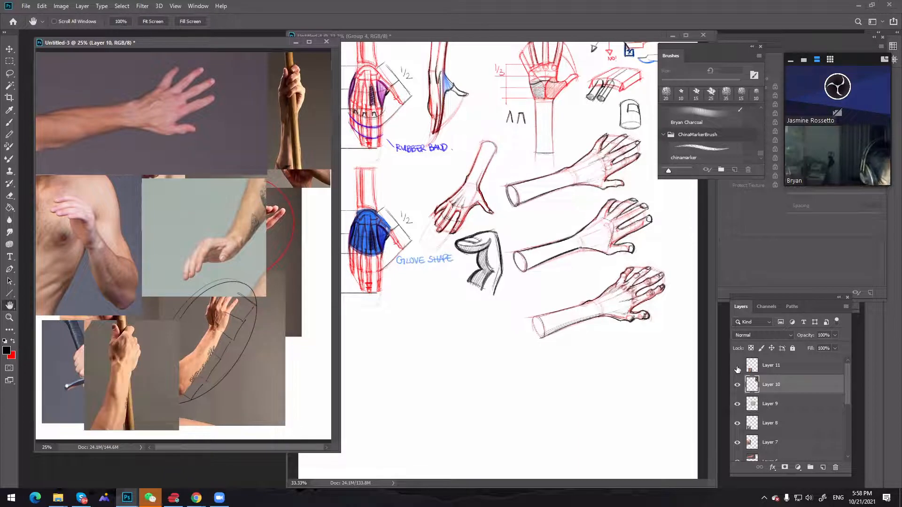
{"action": "left_click", "coordinate": [737, 366]}
{"action": "left_click", "coordinate": [737, 385]}
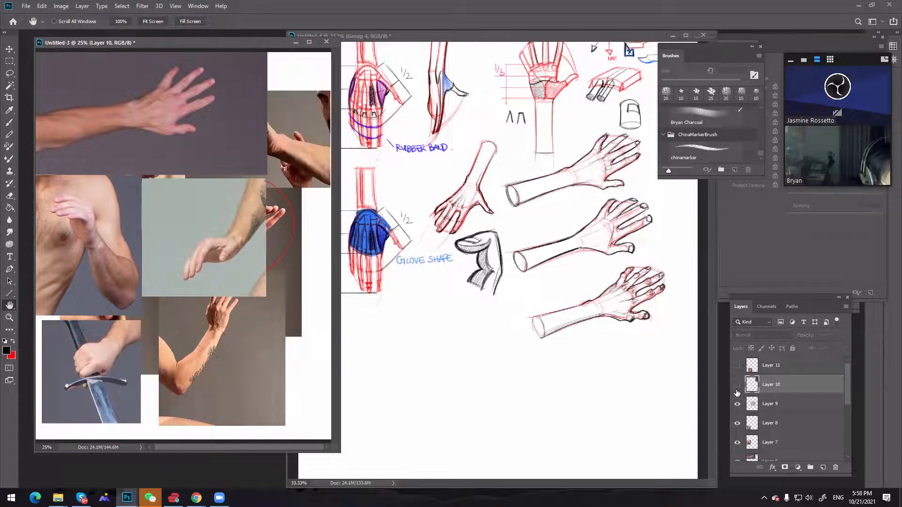
{"action": "left_click", "coordinate": [737, 385]}
{"action": "left_click", "coordinate": [736, 391]}
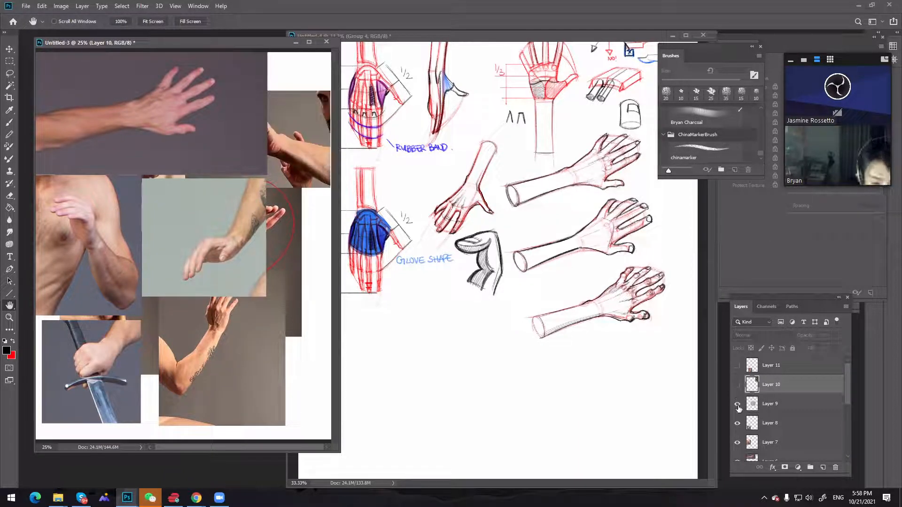
{"action": "left_click", "coordinate": [738, 409]}
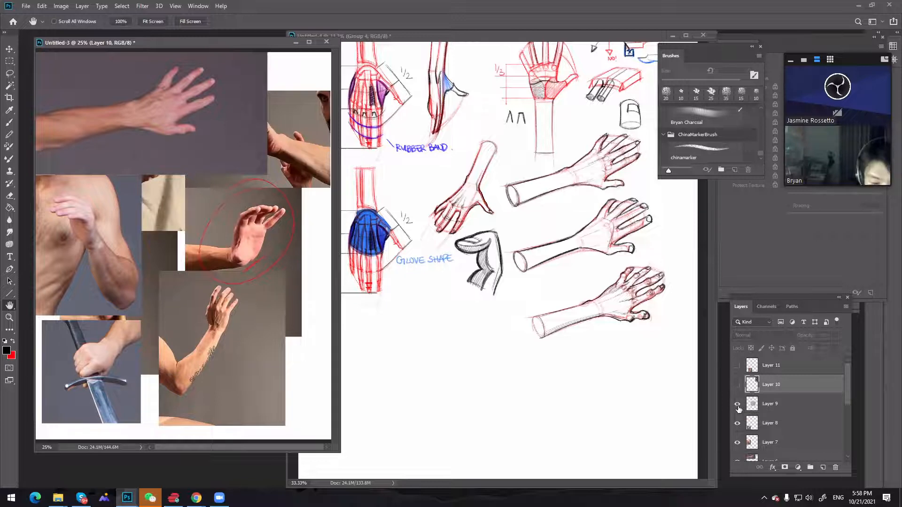
{"action": "left_click", "coordinate": [738, 408]}
{"action": "left_click", "coordinate": [739, 409]}
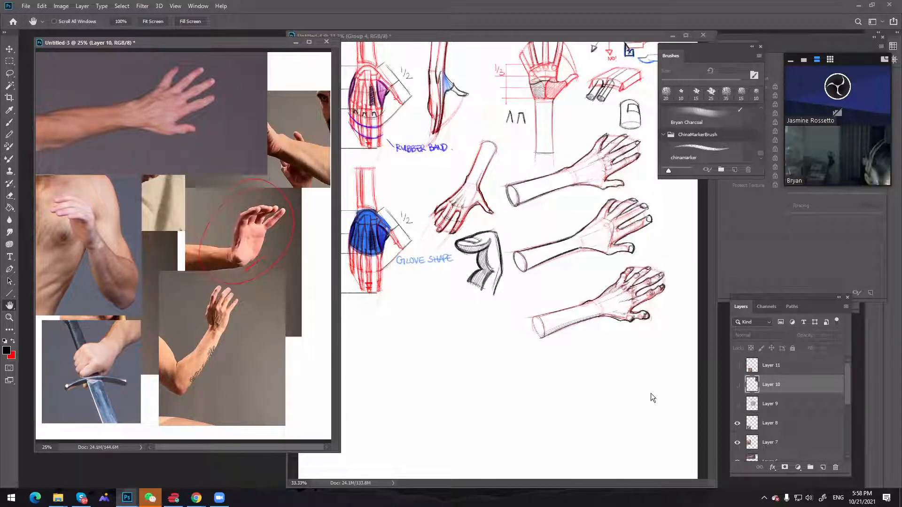
{"action": "left_click", "coordinate": [734, 409]}
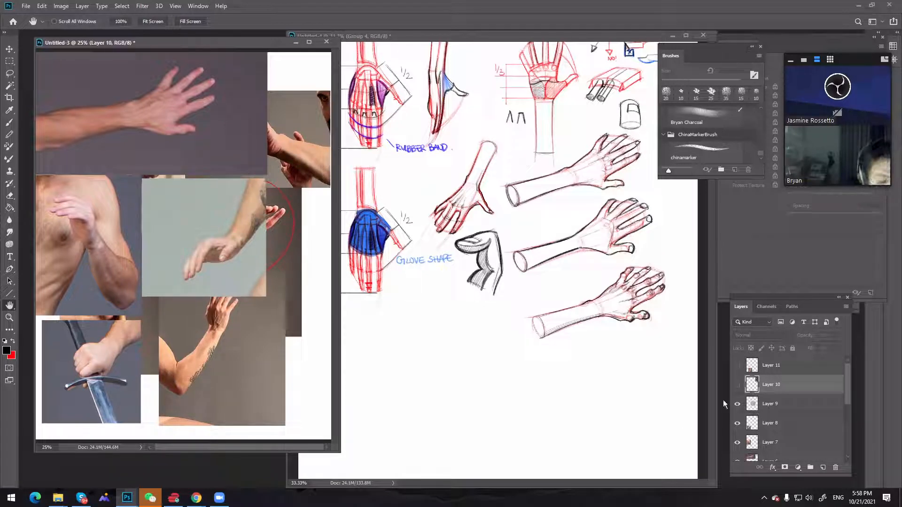
{"action": "left_click", "coordinate": [737, 366]}
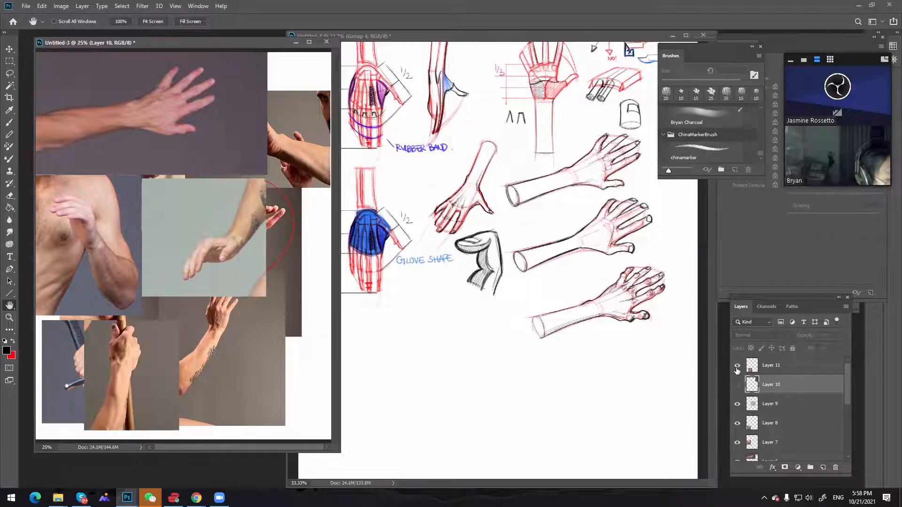
{"action": "left_click", "coordinate": [737, 366]}
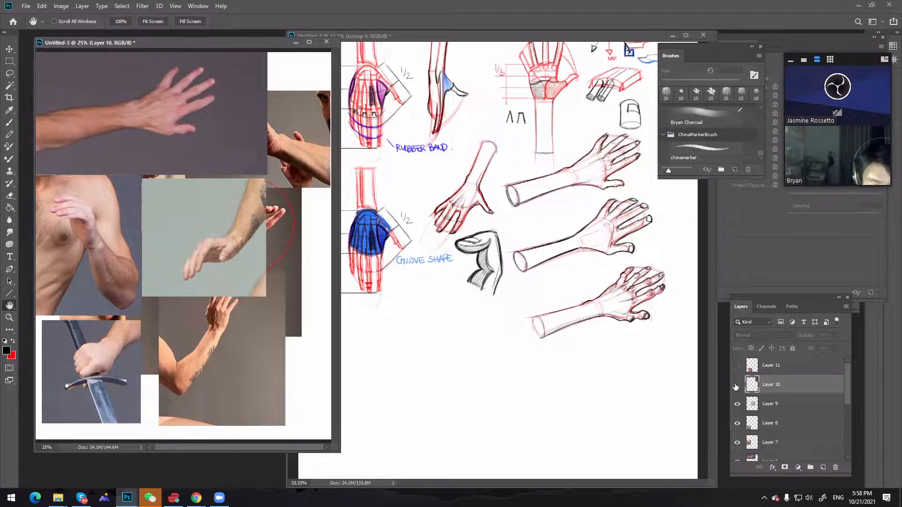
{"action": "left_click", "coordinate": [737, 385]}
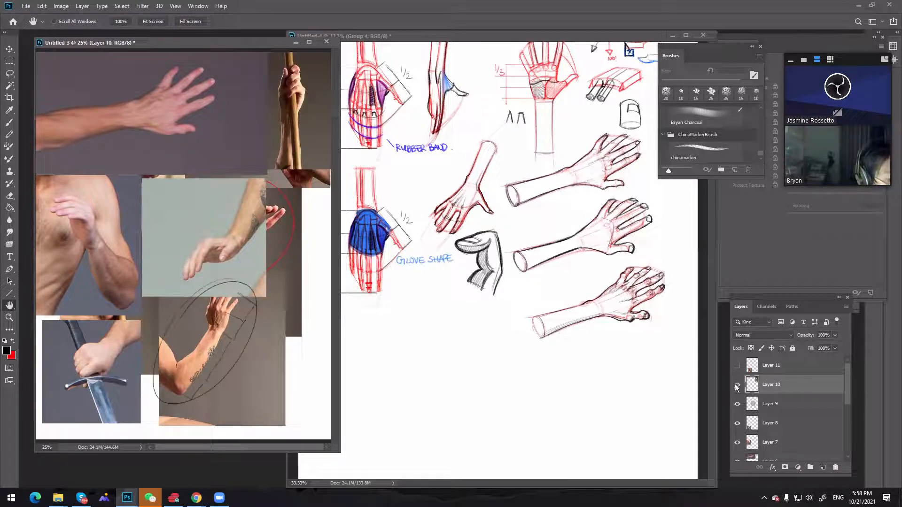
Move the Untitled-3 reference window clear of the hand studies and bring the Untitled-4 sketch to the front
{"action": "left_click", "coordinate": [563, 224]}
{"action": "left_click_drag", "start_coordinate": [225, 43], "coordinate": [198, 54]}
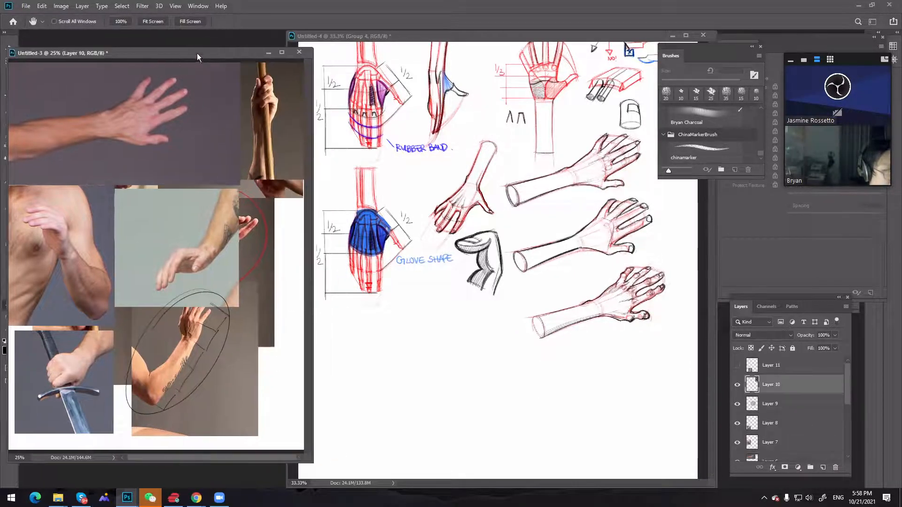
{"action": "left_click", "coordinate": [515, 215]}
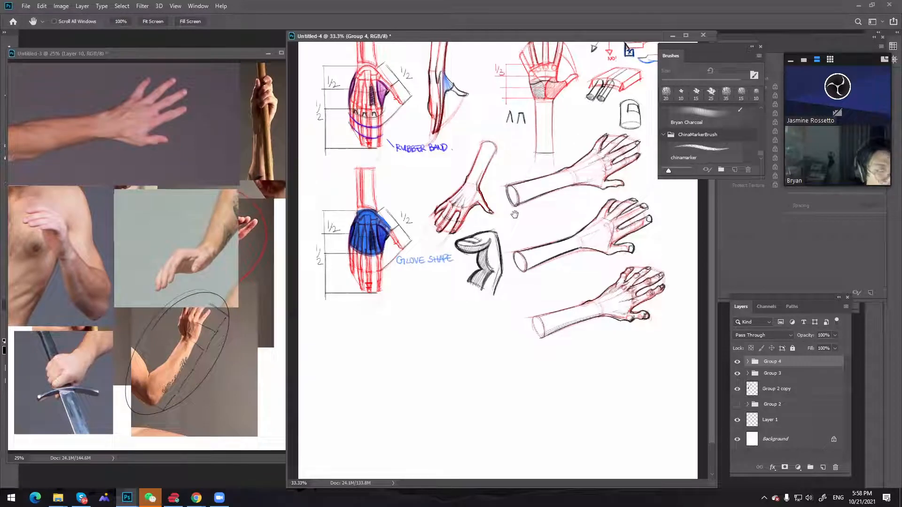
Add a new layer above Group 4 in Untitled-4 and ready the chinamarker brush for drawing
{"action": "left_click", "coordinate": [821, 467]}
{"action": "key", "text": "b"}
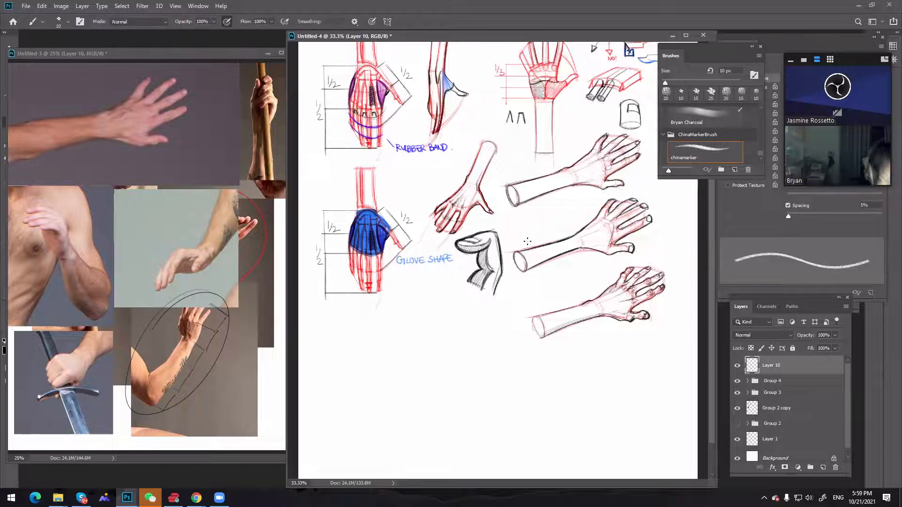
{"action": "key", "text": "h"}
{"action": "left_click_drag", "start_coordinate": [483, 335], "coordinate": [485, 376]}
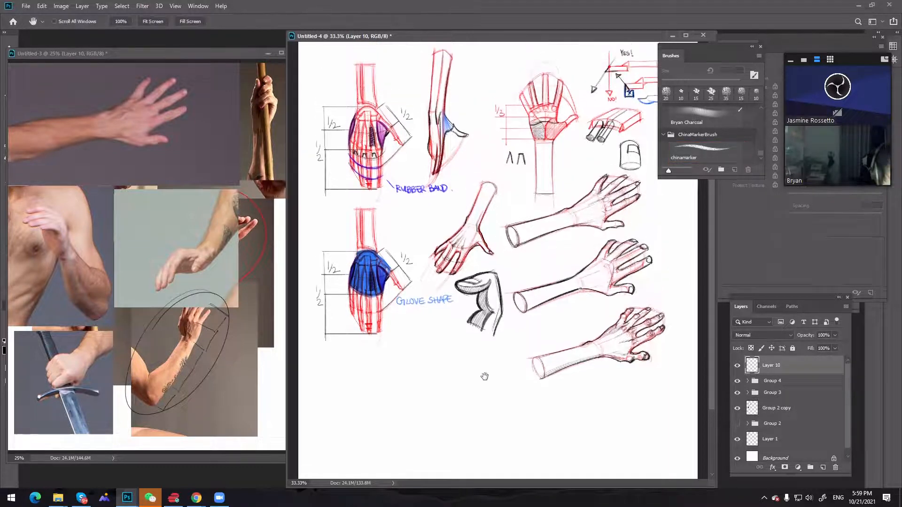
{"action": "key", "text": "b"}
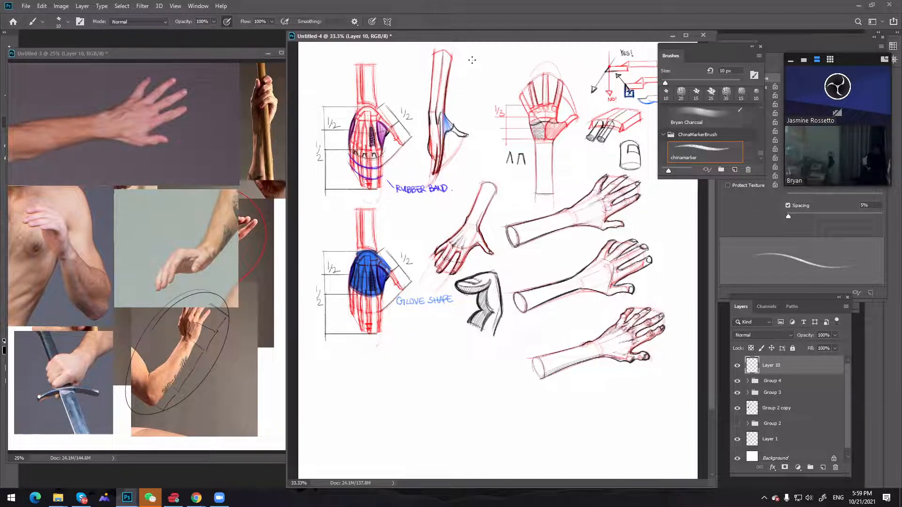
Reposition the Untitled-3 window, swap the foreground colour to red, and set the brush size to 15 px in Untitled-4
{"action": "left_click_drag", "start_coordinate": [201, 55], "coordinate": [234, 56]}
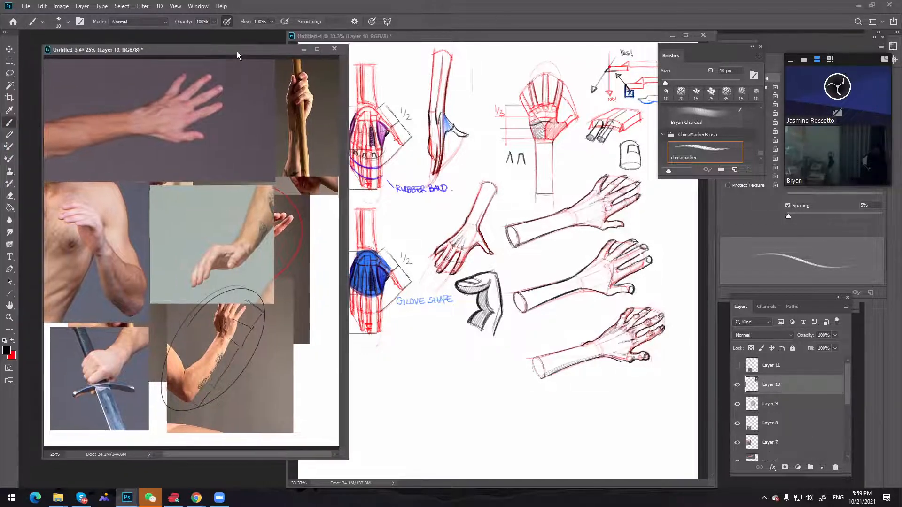
{"action": "left_click", "coordinate": [13, 341]}
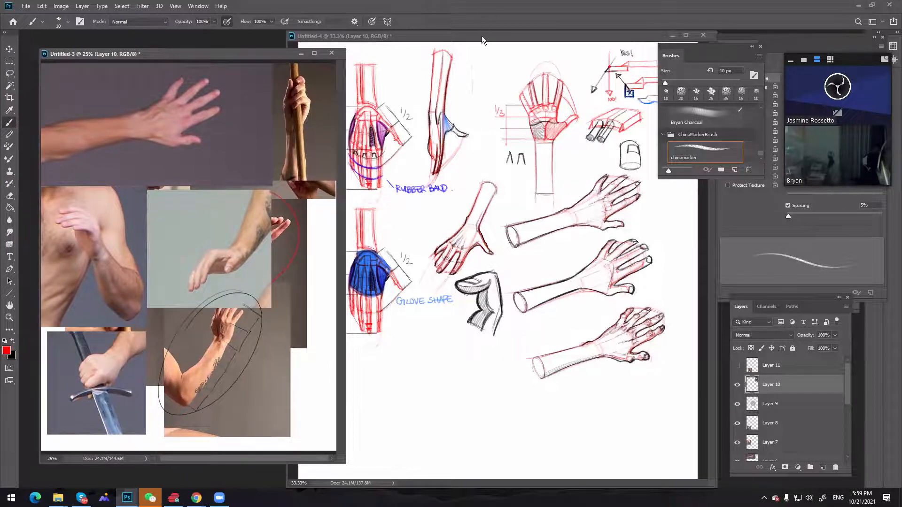
{"action": "left_click", "coordinate": [477, 74], "text": "ctrl"}
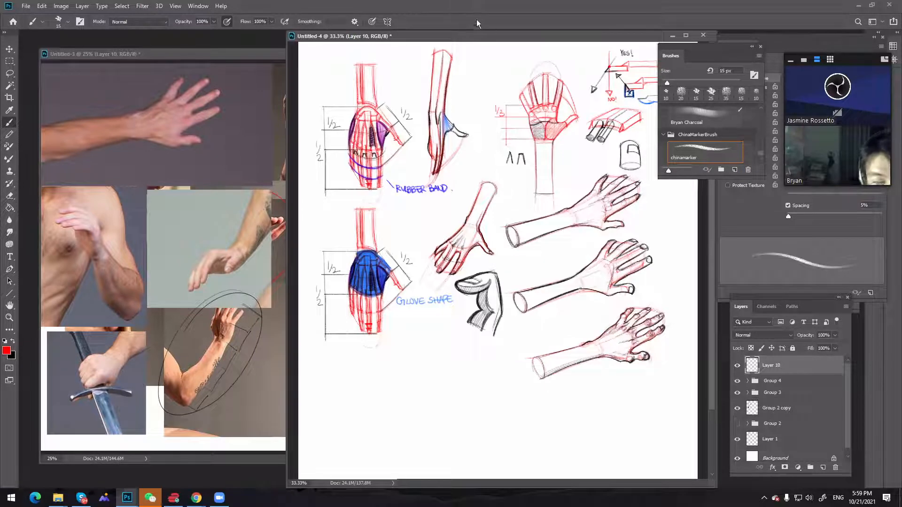
{"action": "key", "text": "bracketright"}
{"action": "key", "text": "ctrl"}
{"action": "key", "text": "z"}
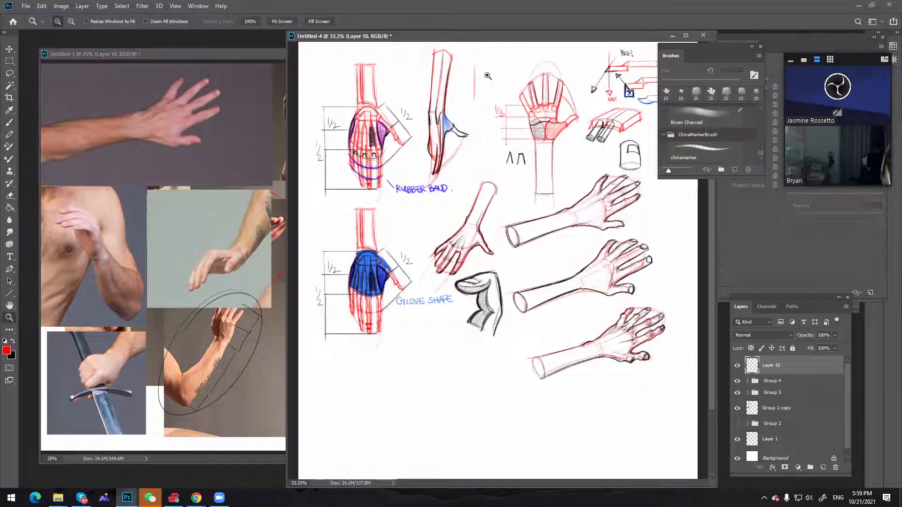
Sketch a red rectangular block split into four columns beside the palm study, add a squared thumb block, and label it NO
{"action": "left_click", "coordinate": [484, 76]}
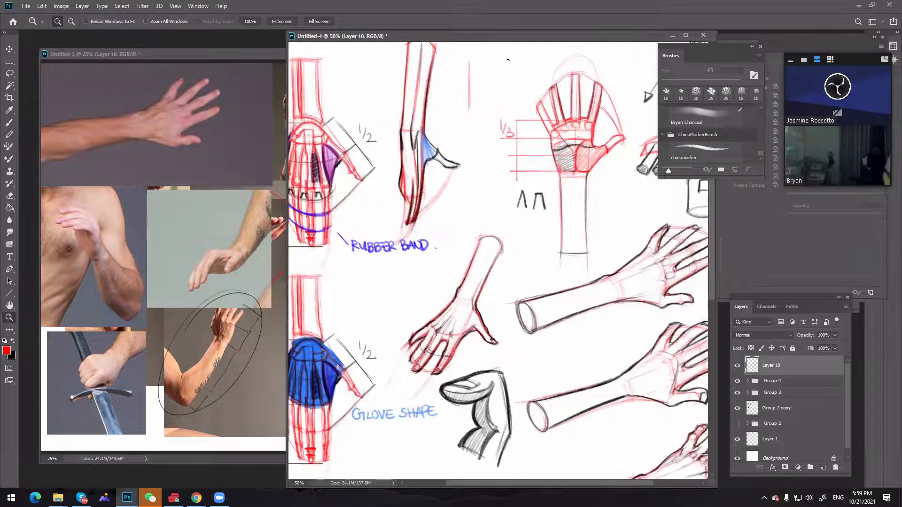
{"action": "key", "text": "b"}
{"action": "mouse_move", "coordinate": [469, 64]}
{"action": "left_mouse_down"}
{"action": "mouse_move", "coordinate": [536, 60]}
{"action": "mouse_move", "coordinate": [527, 98]}
{"action": "mouse_move", "coordinate": [469, 103]}
{"action": "left_mouse_up"}
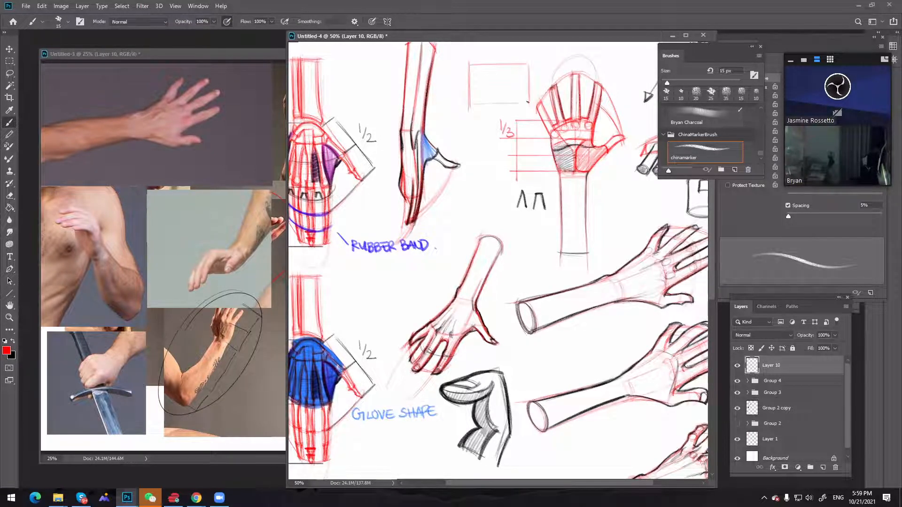
{"action": "mouse_move", "coordinate": [482, 65]}
{"action": "left_mouse_down"}
{"action": "mouse_move", "coordinate": [484, 105]}
{"action": "mouse_move", "coordinate": [497, 101]}
{"action": "left_mouse_up"}
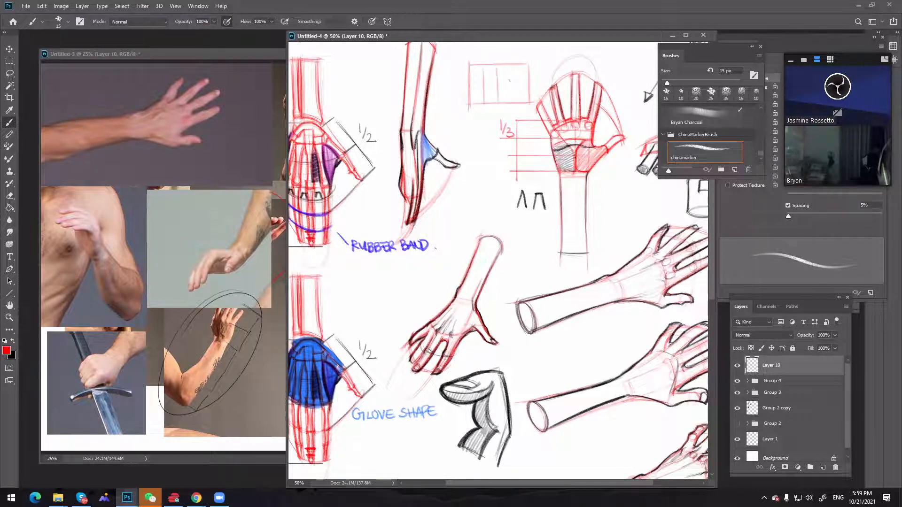
{"action": "left_click_drag", "start_coordinate": [511, 66], "coordinate": [511, 102]}
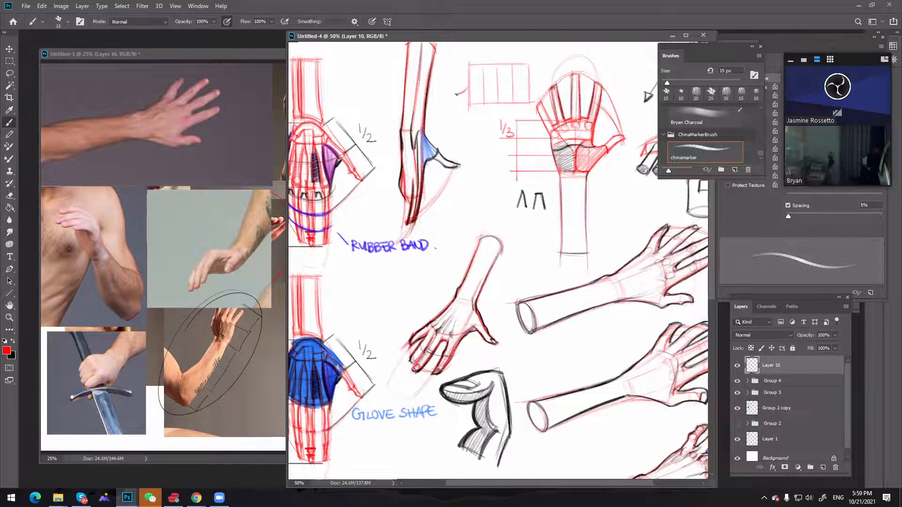
{"action": "mouse_move", "coordinate": [458, 116]}
{"action": "left_mouse_down"}
{"action": "mouse_move", "coordinate": [484, 117]}
{"action": "mouse_move", "coordinate": [485, 109]}
{"action": "left_mouse_up"}
{"action": "left_click_drag", "start_coordinate": [509, 48], "coordinate": [524, 48]}
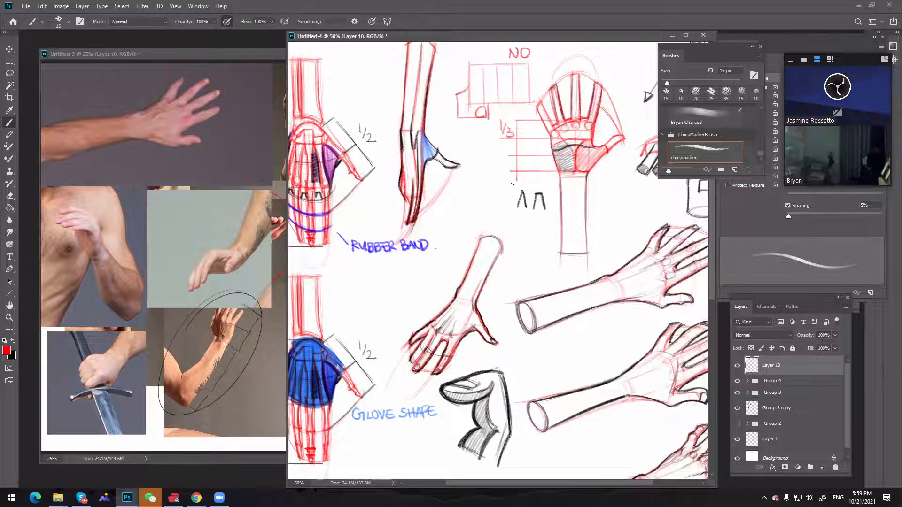
Lasso the red arched outline above the palm study, move it below the NO diagram beside the hand's side view, and deselect
{"action": "key", "text": "space"}
{"action": "left_click_drag", "start_coordinate": [545, 224], "coordinate": [545, 182]}
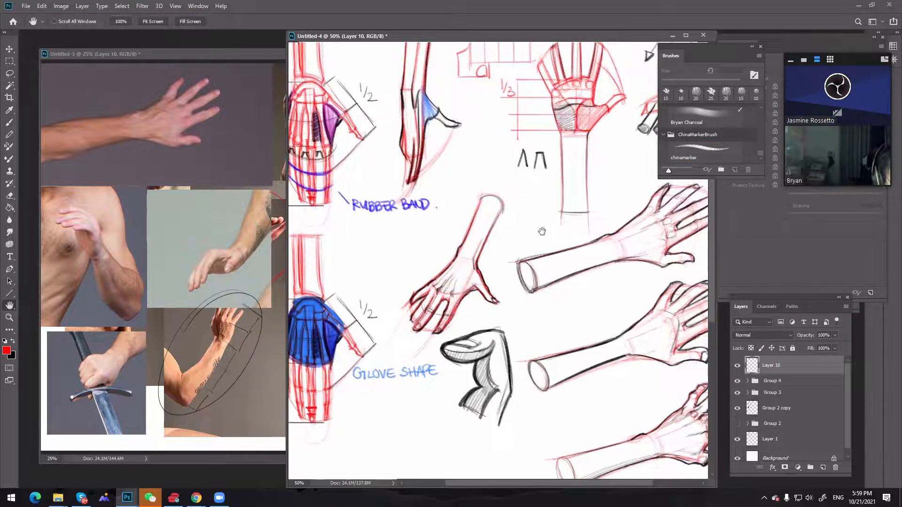
{"action": "left_click_drag", "start_coordinate": [542, 232], "coordinate": [539, 277]}
{"action": "left_click_drag", "start_coordinate": [564, 231], "coordinate": [518, 246]}
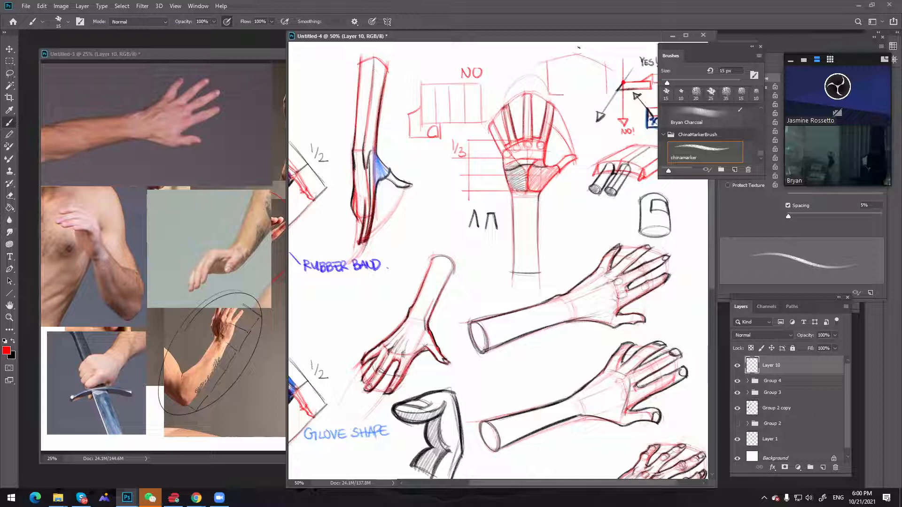
{"action": "key", "text": "l"}
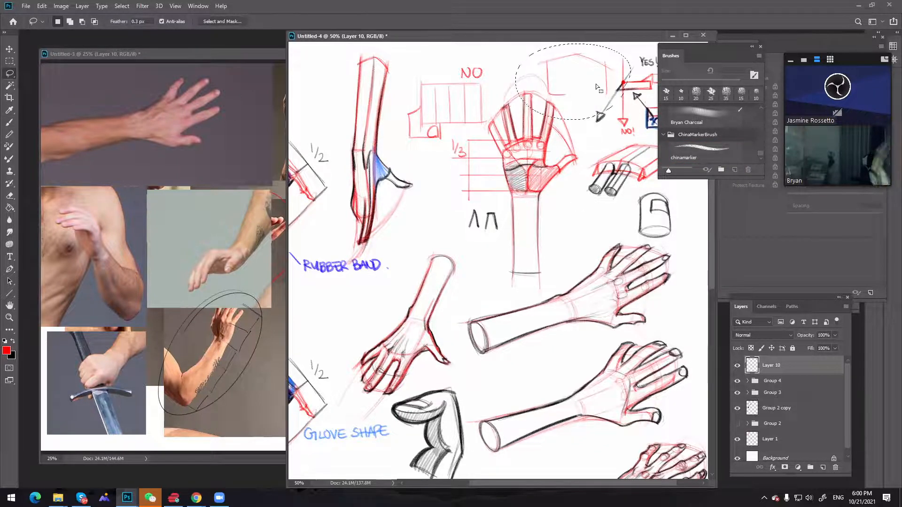
{"action": "key", "text": "v"}
{"action": "mouse_move", "coordinate": [599, 80]}
{"action": "left_mouse_down"}
{"action": "mouse_move", "coordinate": [605, 233]}
{"action": "mouse_move", "coordinate": [632, 228]}
{"action": "mouse_move", "coordinate": [651, 246]}
{"action": "mouse_move", "coordinate": [433, 225]}
{"action": "left_mouse_up"}
{"action": "key", "text": "ctrl+d"}
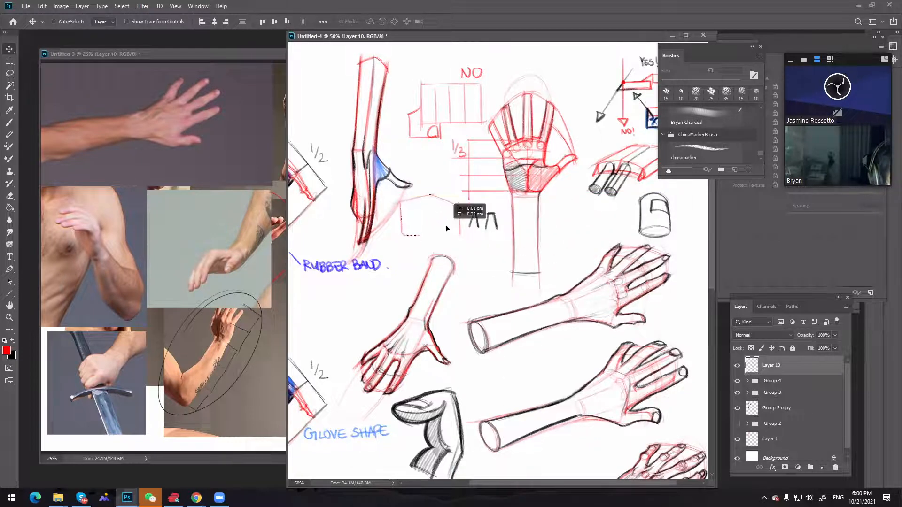
Complete the red arched palm block with a curved lower edge, a finger cylinder and a small boxy thumb form
{"action": "key", "text": "b"}
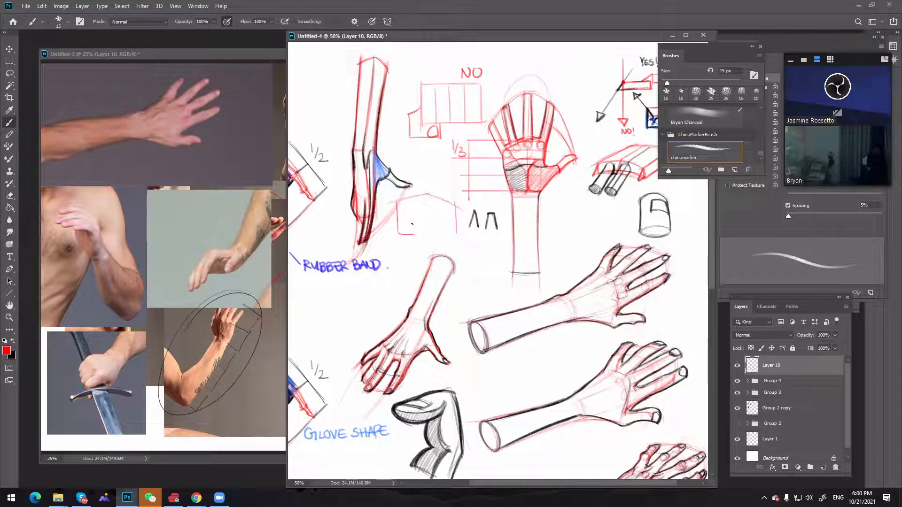
{"action": "mouse_move", "coordinate": [415, 232]}
{"action": "left_mouse_down"}
{"action": "mouse_move", "coordinate": [413, 206]}
{"action": "mouse_move", "coordinate": [434, 235]}
{"action": "mouse_move", "coordinate": [450, 222]}
{"action": "mouse_move", "coordinate": [425, 234]}
{"action": "mouse_move", "coordinate": [435, 215]}
{"action": "mouse_move", "coordinate": [450, 218]}
{"action": "mouse_move", "coordinate": [416, 232]}
{"action": "mouse_move", "coordinate": [450, 232]}
{"action": "mouse_move", "coordinate": [414, 231]}
{"action": "mouse_move", "coordinate": [443, 236]}
{"action": "left_mouse_up"}
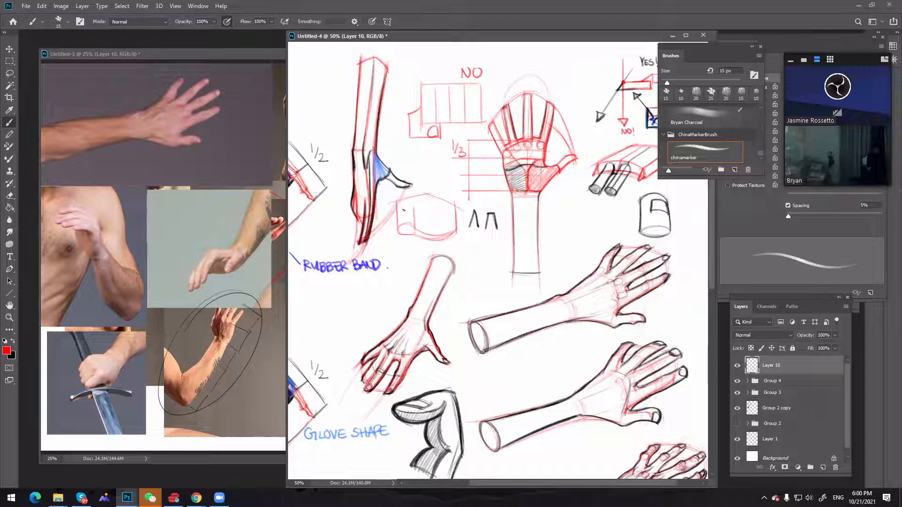
{"action": "left_click_drag", "start_coordinate": [397, 212], "coordinate": [415, 213]}
{"action": "mouse_move", "coordinate": [386, 249]}
{"action": "left_mouse_down"}
{"action": "mouse_move", "coordinate": [384, 233]}
{"action": "mouse_move", "coordinate": [417, 251]}
{"action": "mouse_move", "coordinate": [417, 237]}
{"action": "mouse_move", "coordinate": [405, 238]}
{"action": "mouse_move", "coordinate": [416, 248]}
{"action": "mouse_move", "coordinate": [390, 236]}
{"action": "left_mouse_up"}
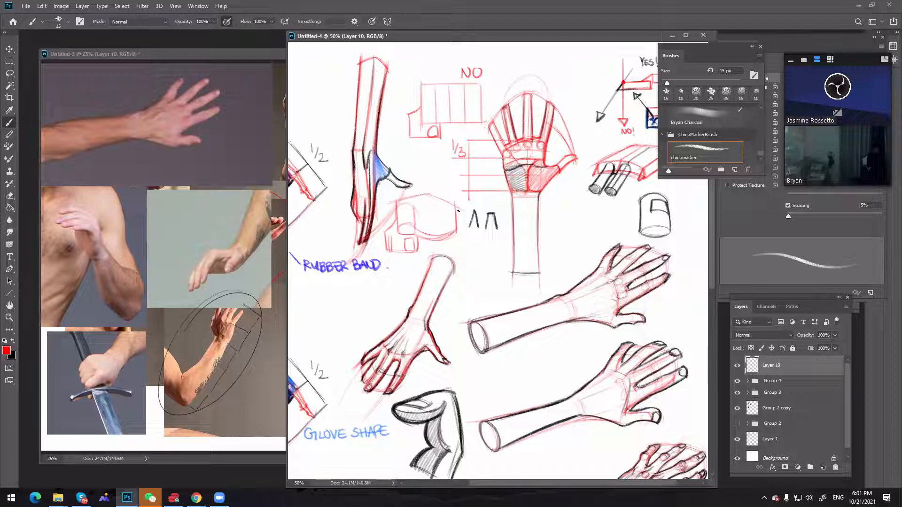
{"action": "mouse_move", "coordinate": [418, 252]}
{"action": "left_mouse_down"}
{"action": "mouse_move", "coordinate": [417, 237]}
{"action": "mouse_move", "coordinate": [456, 235]}
{"action": "left_mouse_up"}
Set the brush size to 20 px, switch to the Untitled-3 references, and return to the Untitled-4 sketch
{"action": "key", "text": "bracketleft"}
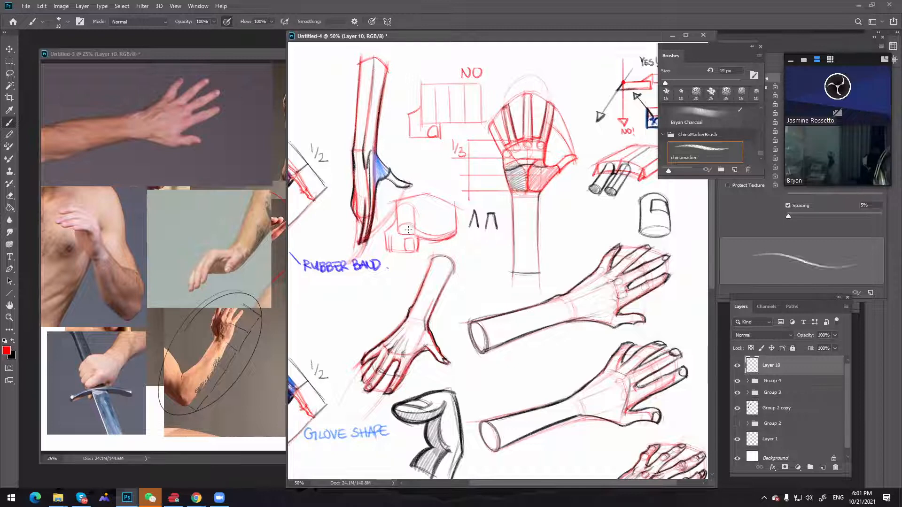
{"action": "key", "text": "bracketright"}
{"action": "key", "text": "bracketright"}
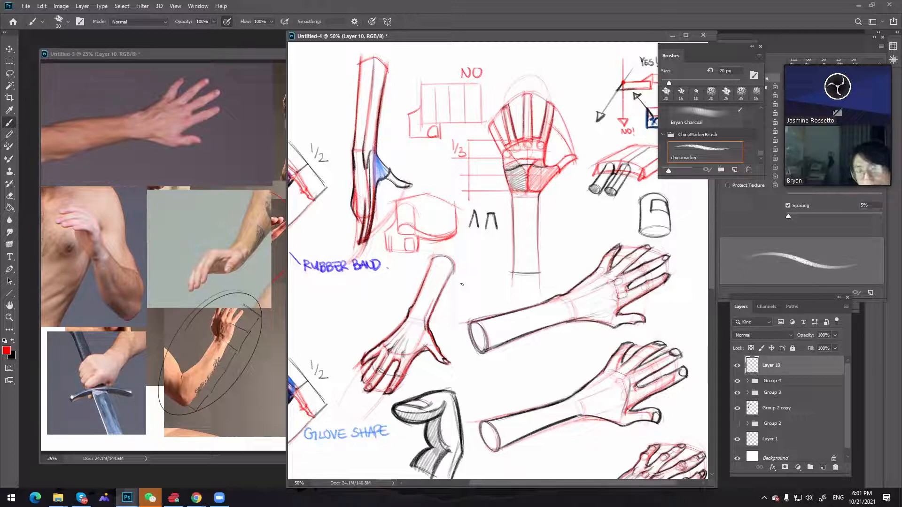
{"action": "left_click", "coordinate": [167, 217]}
{"action": "left_click", "coordinate": [442, 221]}
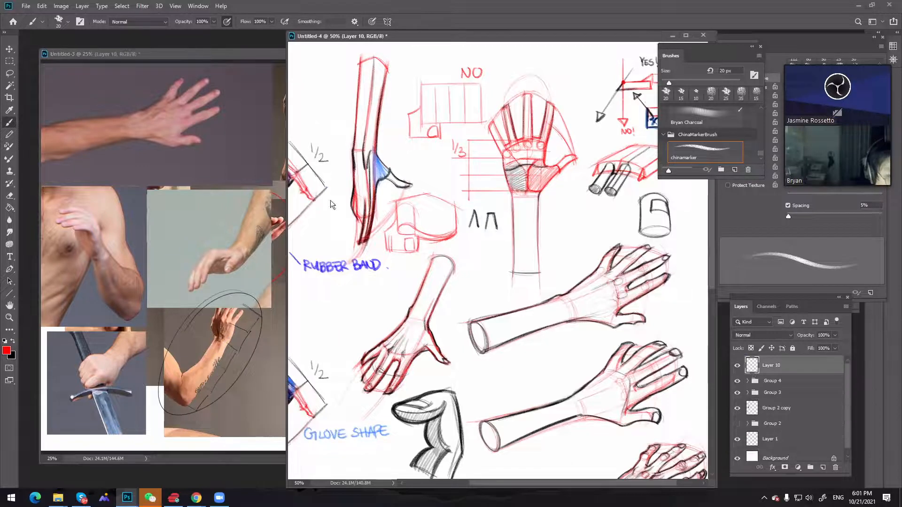
Shrink the Untitled-3 reference window beside the sketch and bring the empty canvas below the GLOVE SHAPE study into view in Untitled-4
{"action": "left_click", "coordinate": [255, 146]}
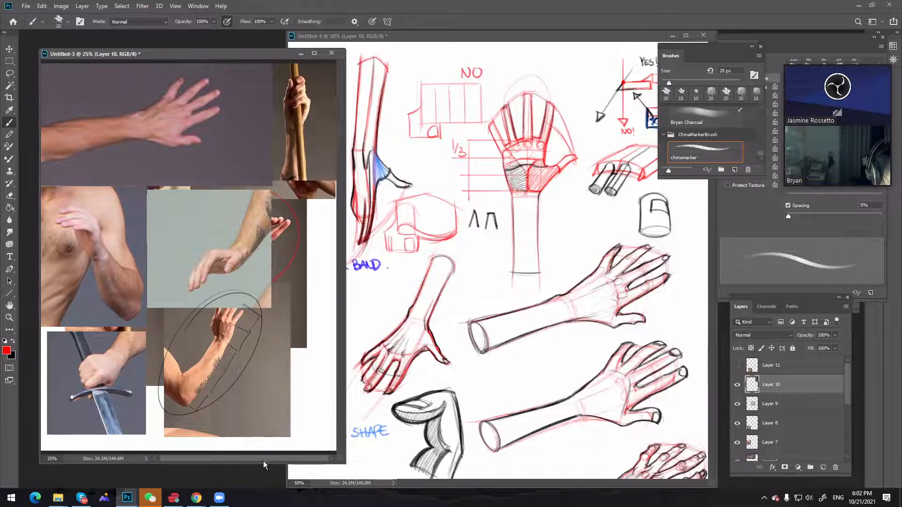
{"action": "left_click_drag", "start_coordinate": [263, 461], "coordinate": [279, 251]}
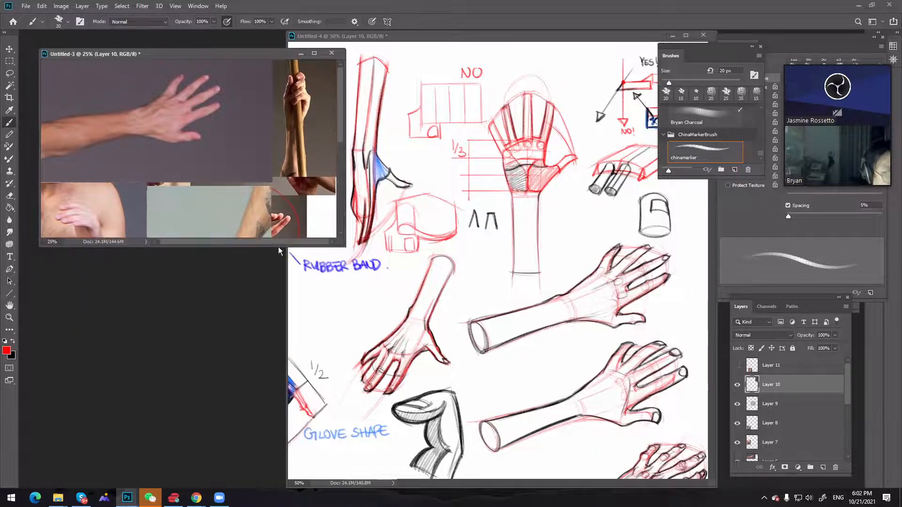
{"action": "left_click_drag", "start_coordinate": [345, 246], "coordinate": [423, 367]}
{"action": "key", "text": "h"}
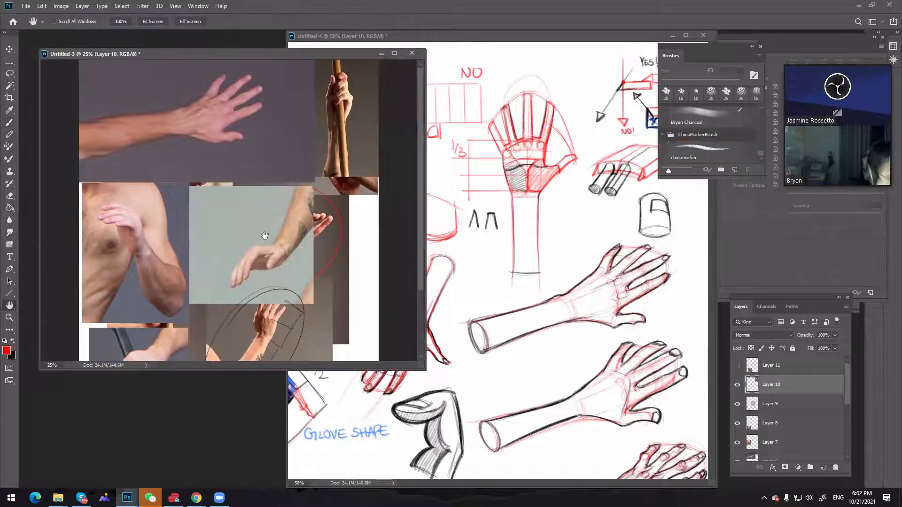
{"action": "left_click_drag", "start_coordinate": [426, 177], "coordinate": [238, 171]}
{"action": "right_click", "coordinate": [241, 184]}
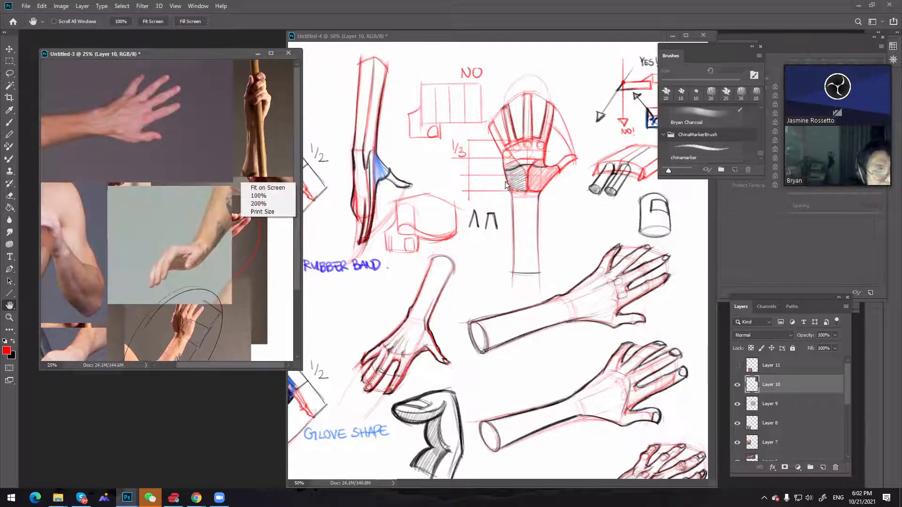
{"action": "left_click", "coordinate": [531, 278]}
{"action": "left_click_drag", "start_coordinate": [565, 362], "coordinate": [561, 179]}
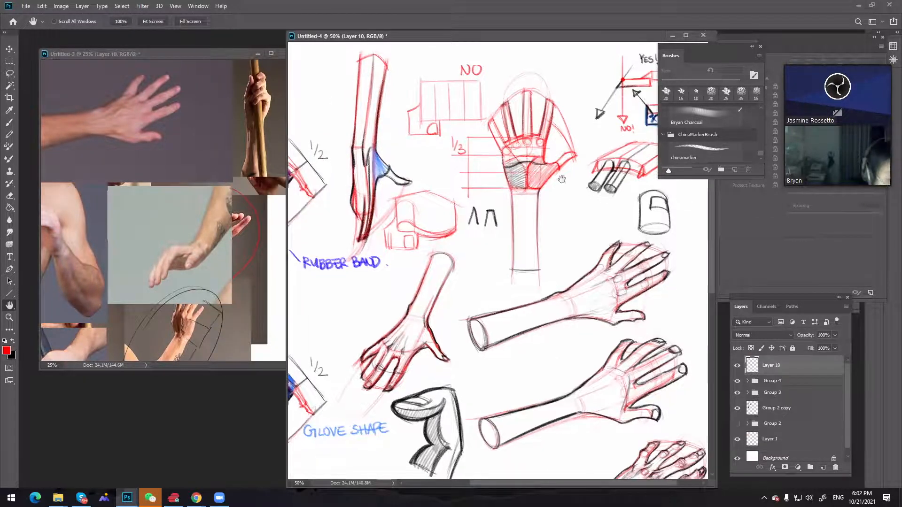
{"action": "left_click_drag", "start_coordinate": [539, 269], "coordinate": [569, 146]}
{"action": "right_click", "coordinate": [579, 182]}
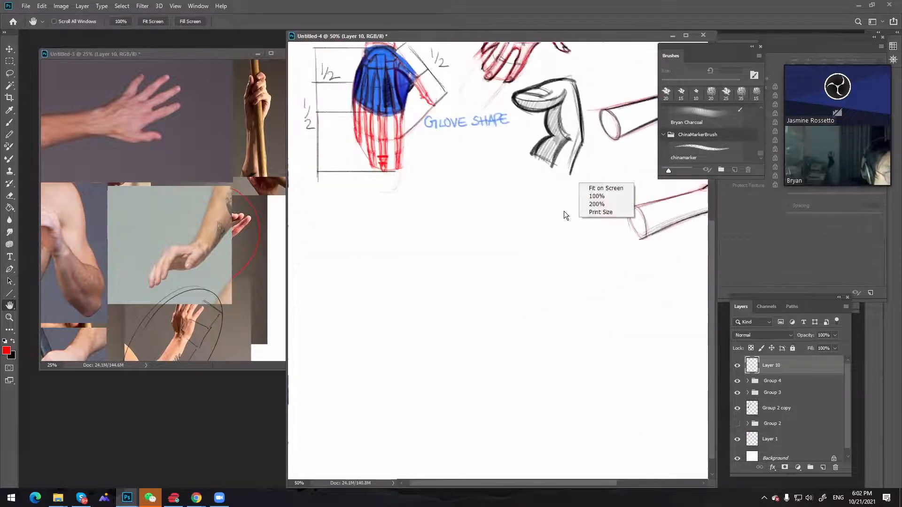
{"action": "right_click", "coordinate": [565, 211]}
{"action": "double_click", "coordinate": [226, 55]}
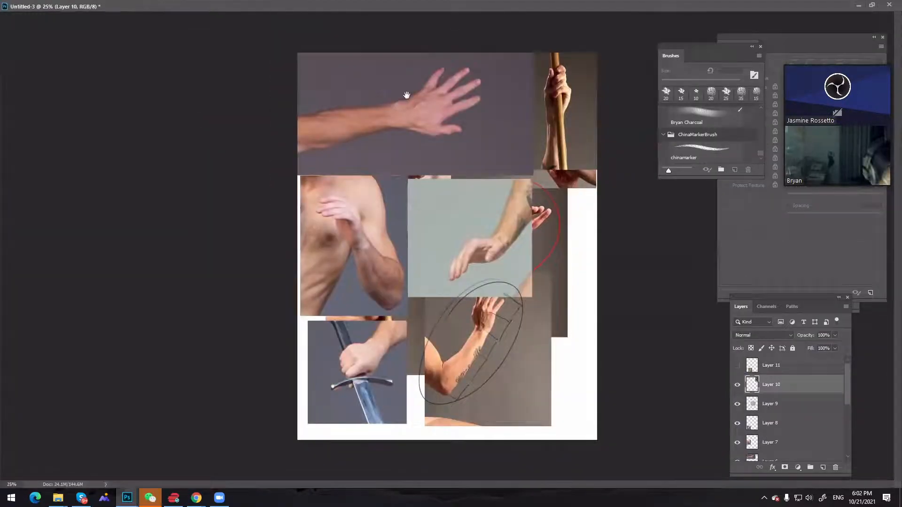
{"action": "key", "text": "f"}
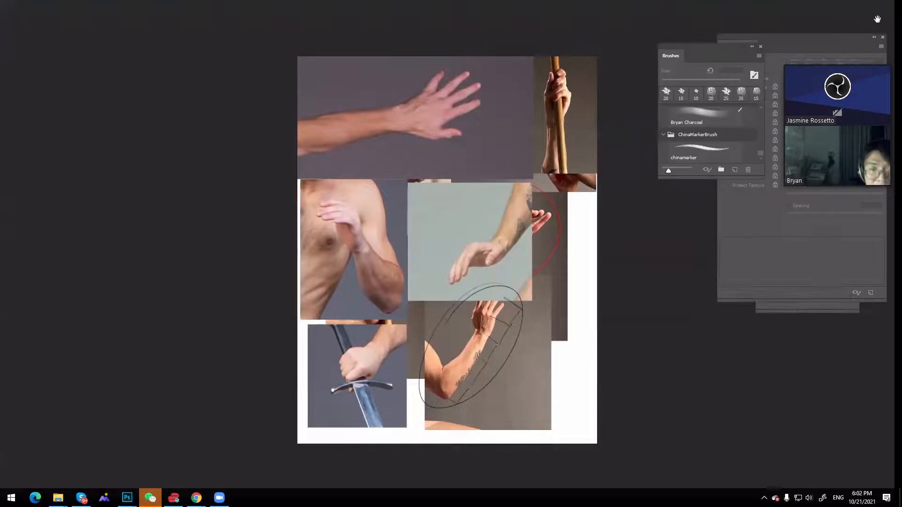
{"action": "key", "text": "f"}
{"action": "left_click", "coordinate": [871, 5]}
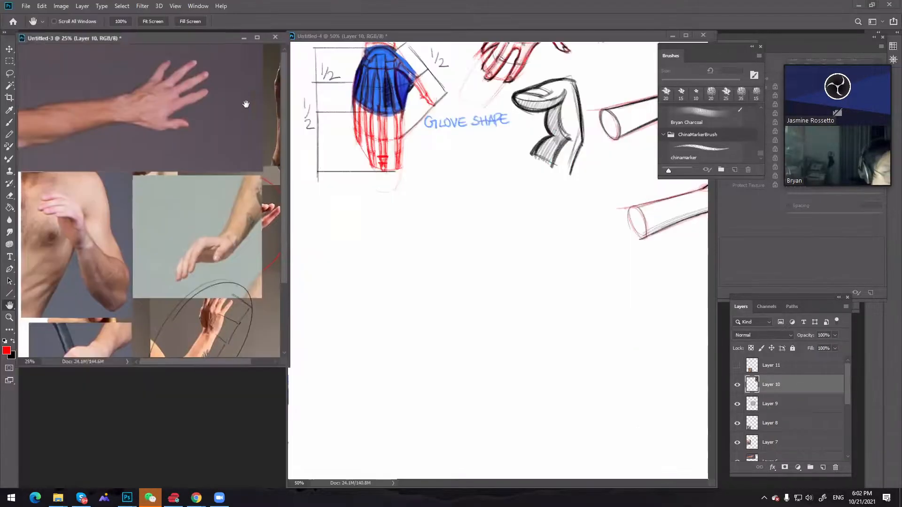
{"action": "left_click_drag", "start_coordinate": [217, 166], "coordinate": [169, 167]}
{"action": "right_click", "coordinate": [227, 159]}
{"action": "left_click", "coordinate": [260, 78]}
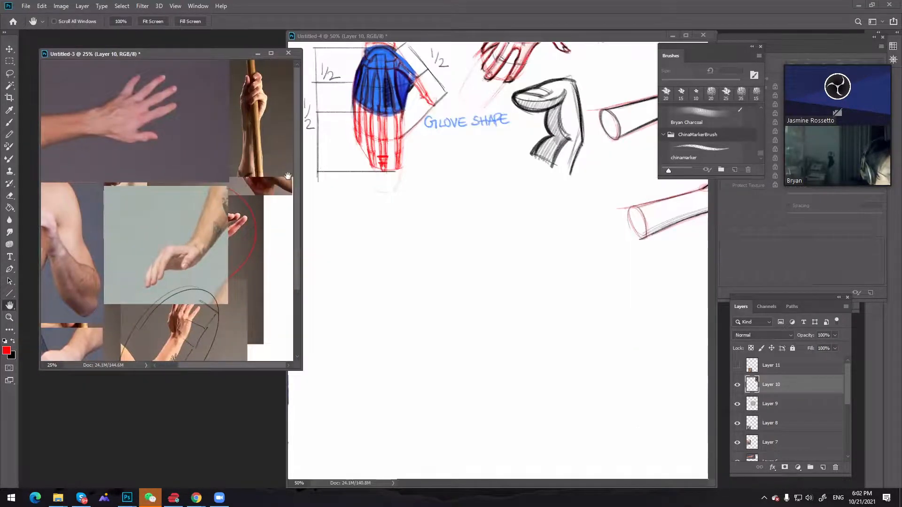
Examine the Untitled-3 photo of the hand gripping the wooden pole at 50% magnification
{"action": "left_click", "coordinate": [534, 217]}
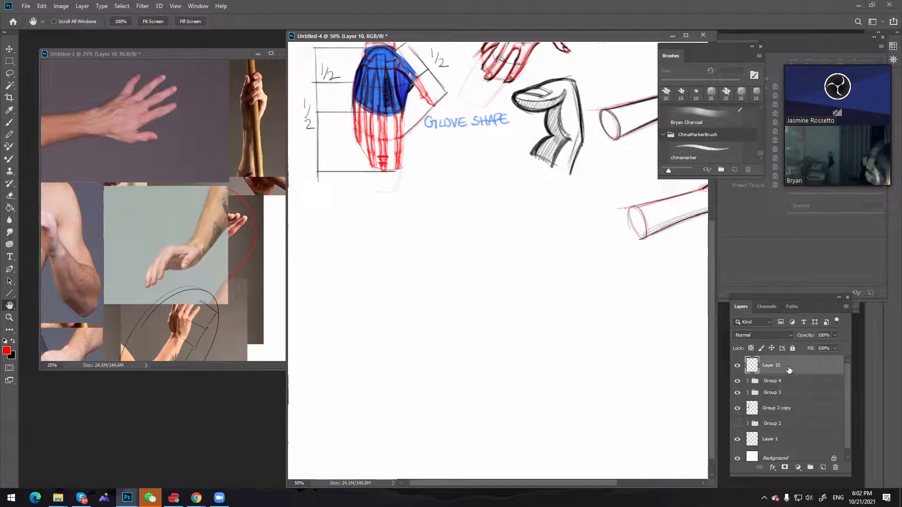
{"action": "key", "text": "z"}
{"action": "left_click", "coordinate": [277, 174]}
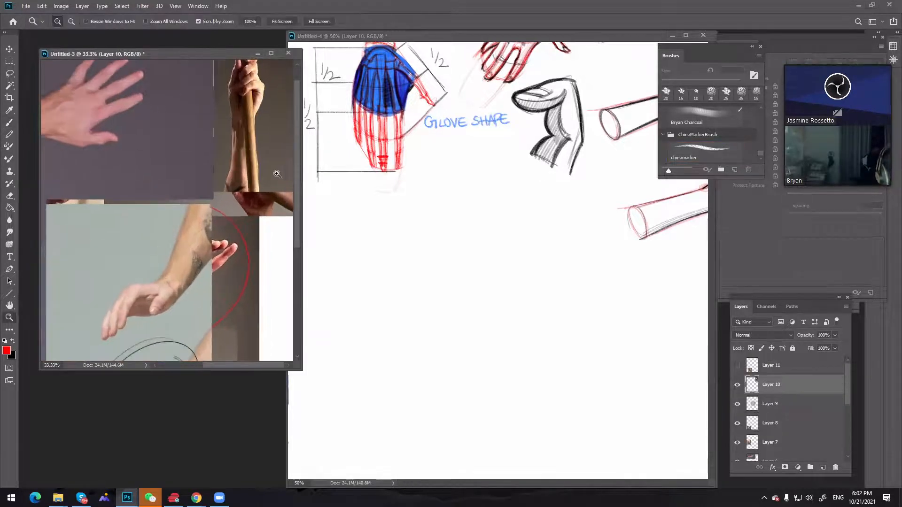
{"action": "key", "text": "h"}
{"action": "left_click_drag", "start_coordinate": [268, 164], "coordinate": [252, 262]}
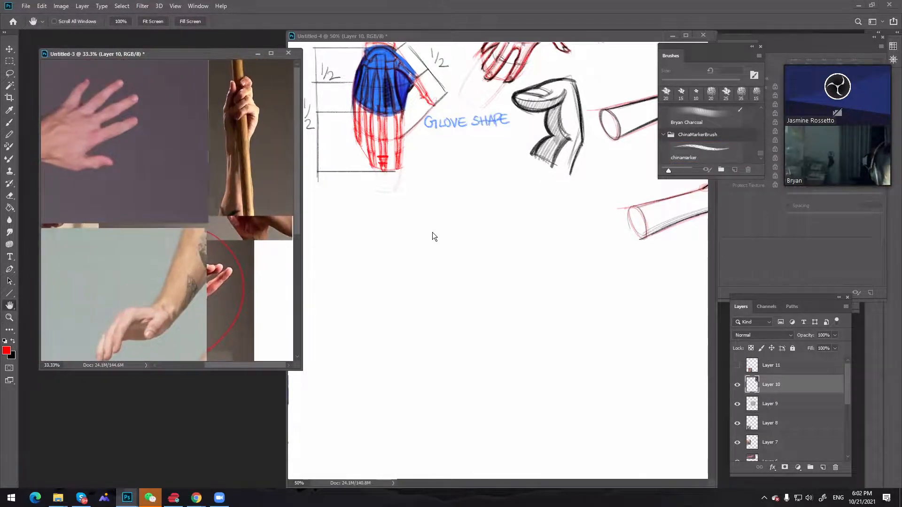
{"action": "key", "text": "z"}
{"action": "left_click", "coordinate": [273, 156], "text": "alt"}
{"action": "left_click", "coordinate": [272, 156]}
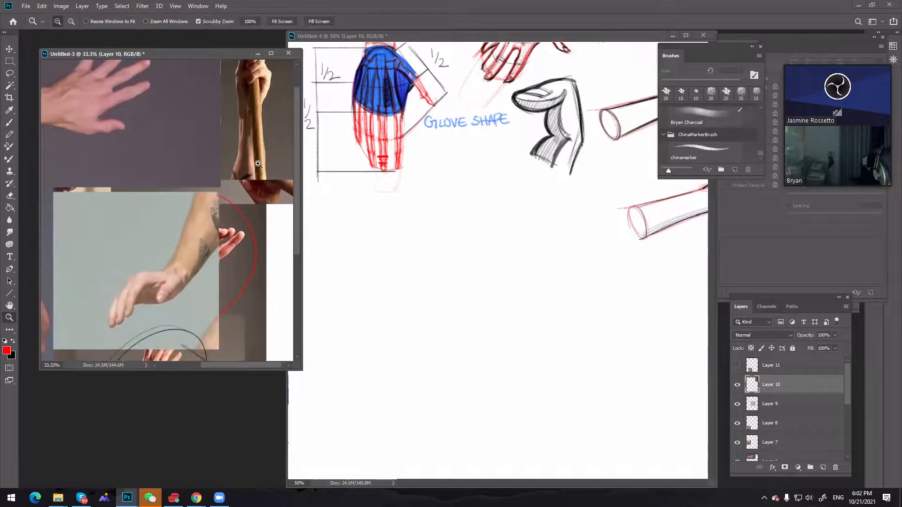
{"action": "left_click", "coordinate": [274, 155]}
{"action": "key", "text": "h"}
{"action": "left_click_drag", "start_coordinate": [273, 156], "coordinate": [240, 238]}
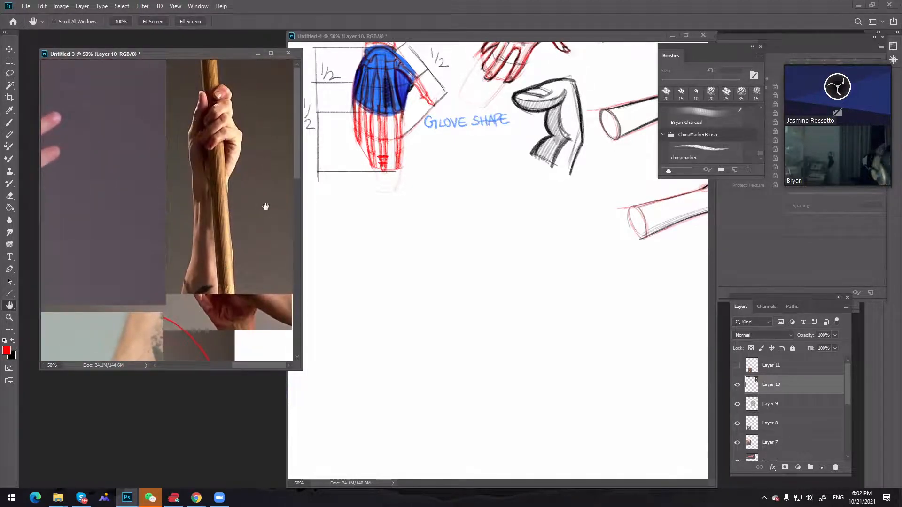
In Untitled-4, set the brush size to 15 px and sketch the two long sides of a vertical red forearm below the GLOVE SHAPE label
{"action": "key", "text": "b"}
{"action": "left_click", "coordinate": [452, 286]}
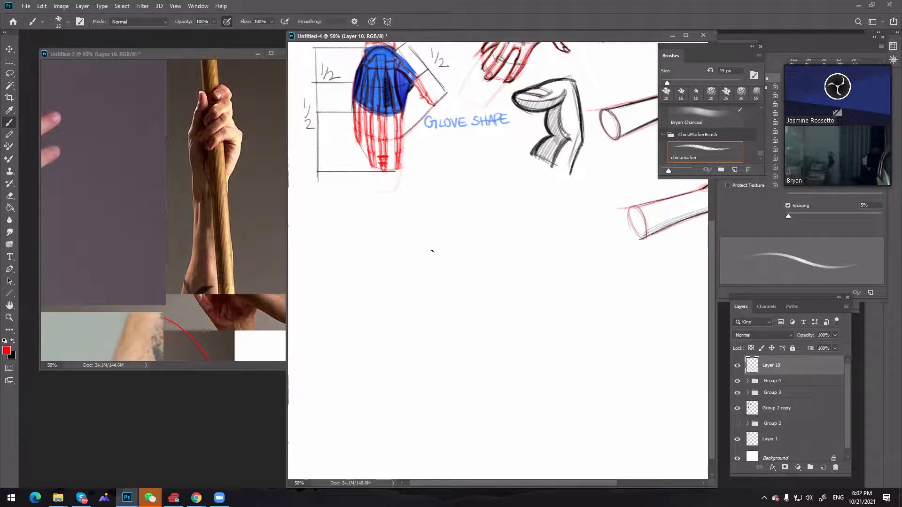
{"action": "left_click_drag", "start_coordinate": [432, 234], "coordinate": [433, 277]}
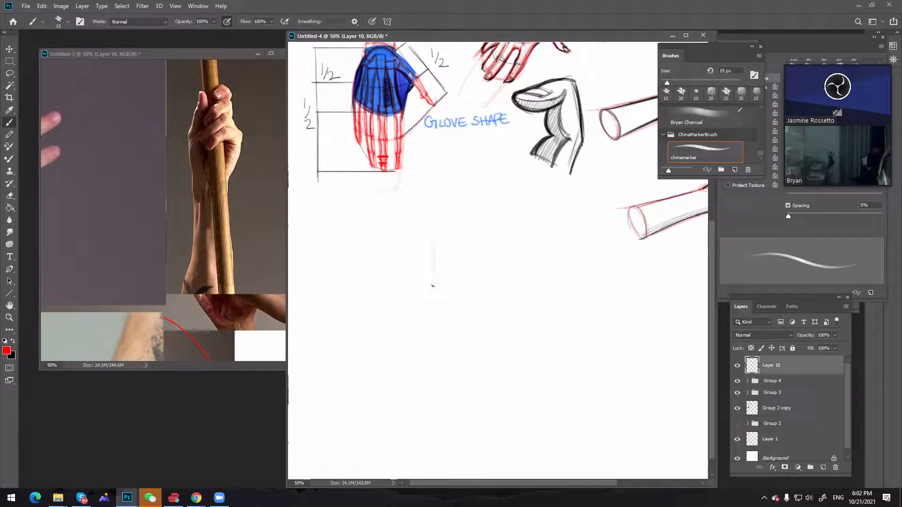
{"action": "key", "text": "ctrl+z"}
{"action": "left_click_drag", "start_coordinate": [437, 236], "coordinate": [424, 339]}
{"action": "key", "text": "ctrl+z"}
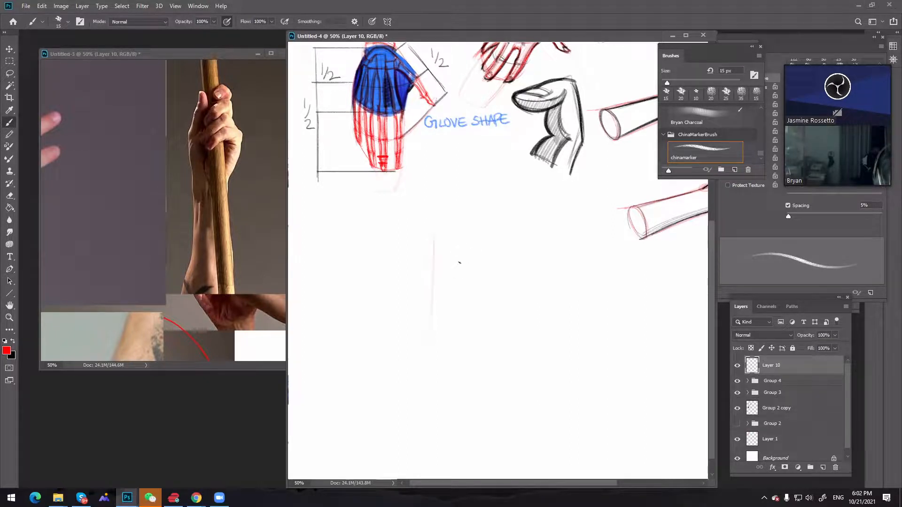
{"action": "left_click_drag", "start_coordinate": [457, 243], "coordinate": [460, 350]}
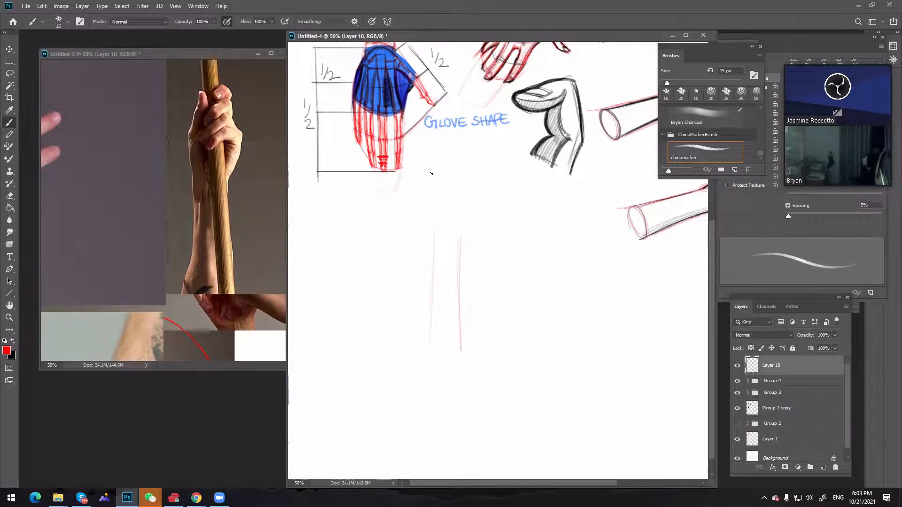
Add a tapered palm outline with an angled top above the red forearm, with wrist lines and a rounded lower end
{"action": "left_click_drag", "start_coordinate": [432, 210], "coordinate": [431, 179]}
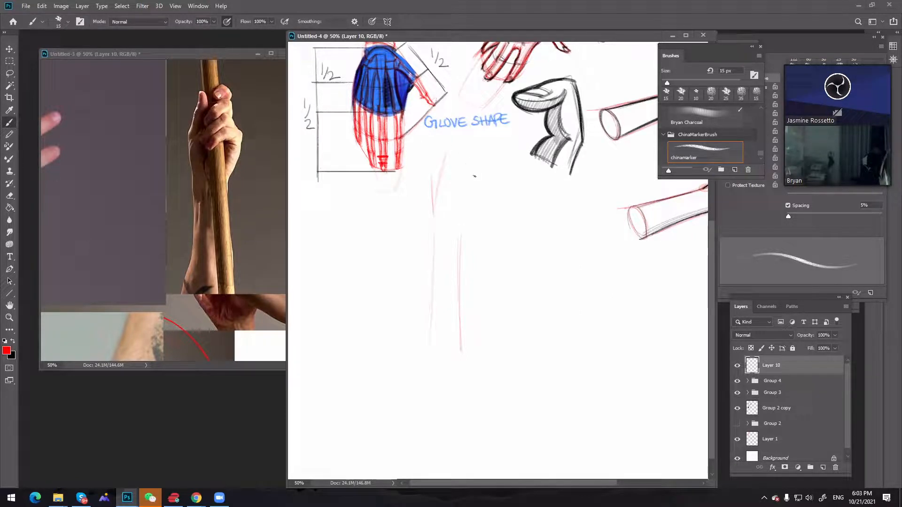
{"action": "mouse_move", "coordinate": [465, 159]}
{"action": "left_mouse_down"}
{"action": "mouse_move", "coordinate": [475, 180]}
{"action": "mouse_move", "coordinate": [465, 224]}
{"action": "left_mouse_up"}
{"action": "key", "text": "ctrl+z"}
{"action": "mouse_move", "coordinate": [476, 179]}
{"action": "left_mouse_down"}
{"action": "mouse_move", "coordinate": [461, 224]}
{"action": "mouse_move", "coordinate": [465, 212]}
{"action": "mouse_move", "coordinate": [461, 348]}
{"action": "left_mouse_up"}
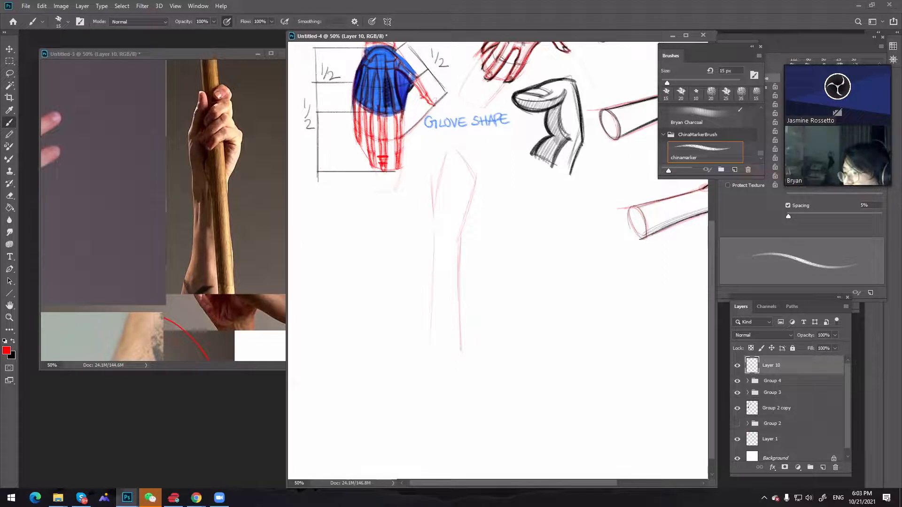
{"action": "key", "text": "alt+Tab"}
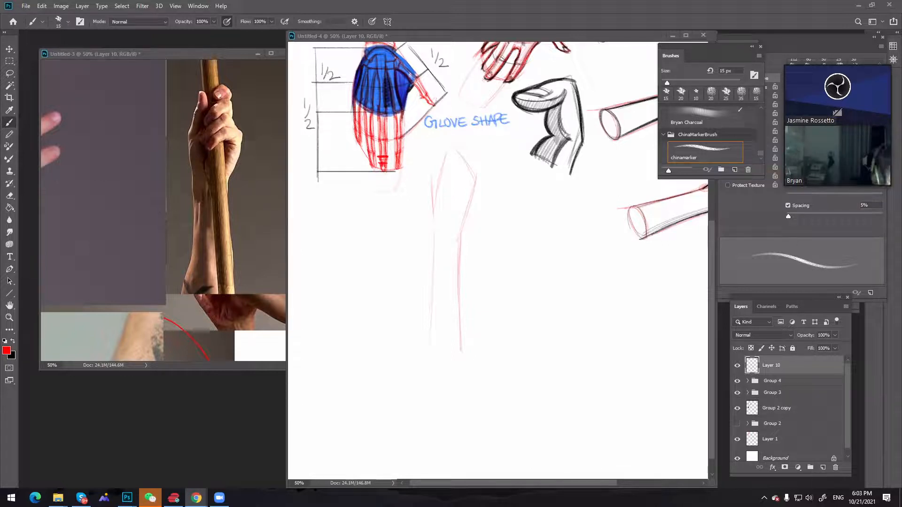
{"action": "key", "text": "alt+Tab"}
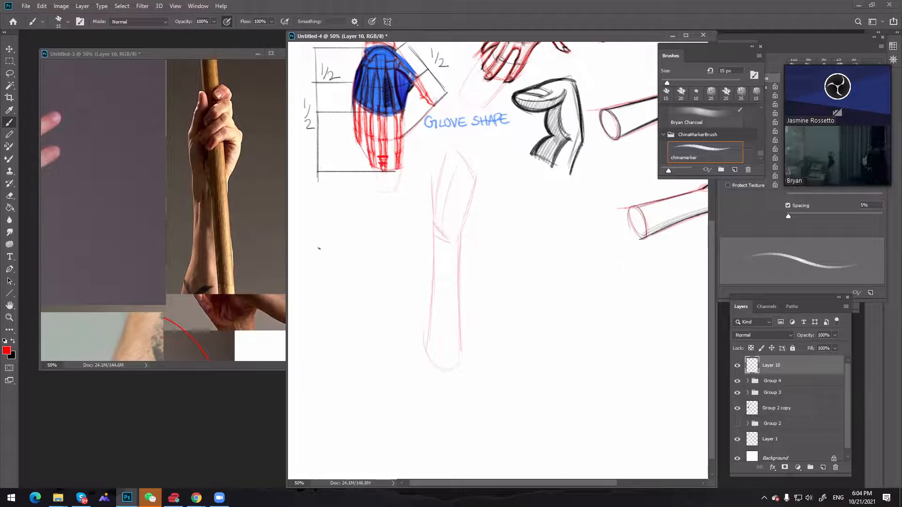
Sketch a narrow red forearm block with a wrist circle beneath it, beside the larger forearm sketch
{"action": "left_click_drag", "start_coordinate": [317, 201], "coordinate": [318, 254]}
{"action": "mouse_move", "coordinate": [328, 197]}
{"action": "left_mouse_down"}
{"action": "mouse_move", "coordinate": [334, 256]}
{"action": "mouse_move", "coordinate": [329, 238]}
{"action": "mouse_move", "coordinate": [330, 267]}
{"action": "left_mouse_up"}
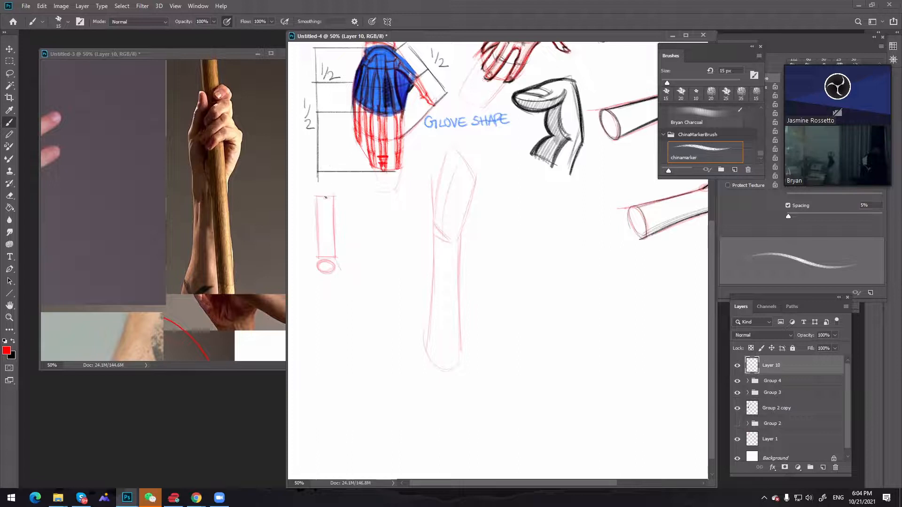
{"action": "left_click_drag", "start_coordinate": [327, 210], "coordinate": [327, 257]}
{"action": "key", "text": "ctrl+z"}
Label the small wrist diagram 40° and draw an angled palm block extending down from the wrist circle
{"action": "left_click_drag", "start_coordinate": [344, 283], "coordinate": [357, 305]}
{"action": "left_click_drag", "start_coordinate": [350, 242], "coordinate": [359, 249]}
{"action": "left_click_drag", "start_coordinate": [356, 246], "coordinate": [364, 242]}
{"action": "mouse_move", "coordinate": [319, 262]}
{"action": "left_mouse_down"}
{"action": "mouse_move", "coordinate": [354, 301]}
{"action": "mouse_move", "coordinate": [323, 281]}
{"action": "mouse_move", "coordinate": [337, 313]}
{"action": "left_mouse_up"}
{"action": "mouse_move", "coordinate": [323, 278]}
{"action": "left_mouse_down"}
{"action": "mouse_move", "coordinate": [338, 294]}
{"action": "mouse_move", "coordinate": [335, 307]}
{"action": "mouse_move", "coordinate": [358, 299]}
{"action": "left_mouse_up"}
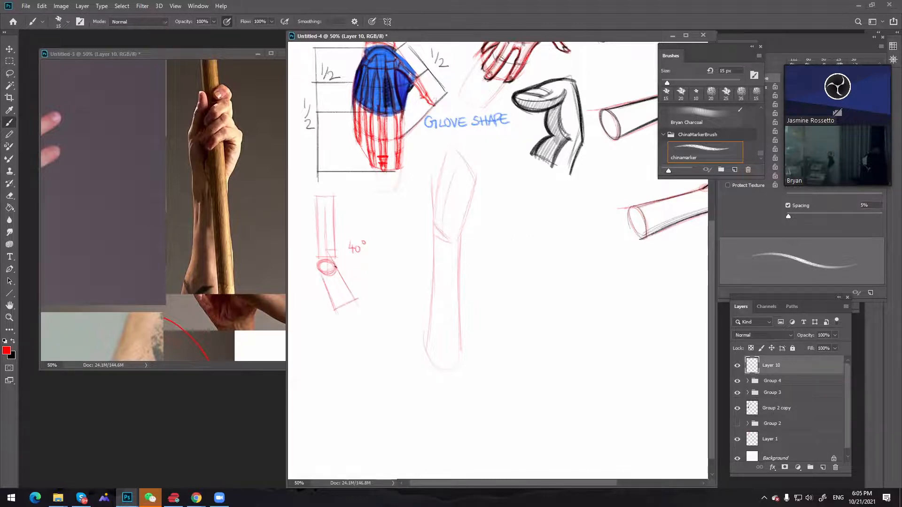
{"action": "key", "text": "ctrl+z"}
{"action": "left_click_drag", "start_coordinate": [320, 274], "coordinate": [334, 309]}
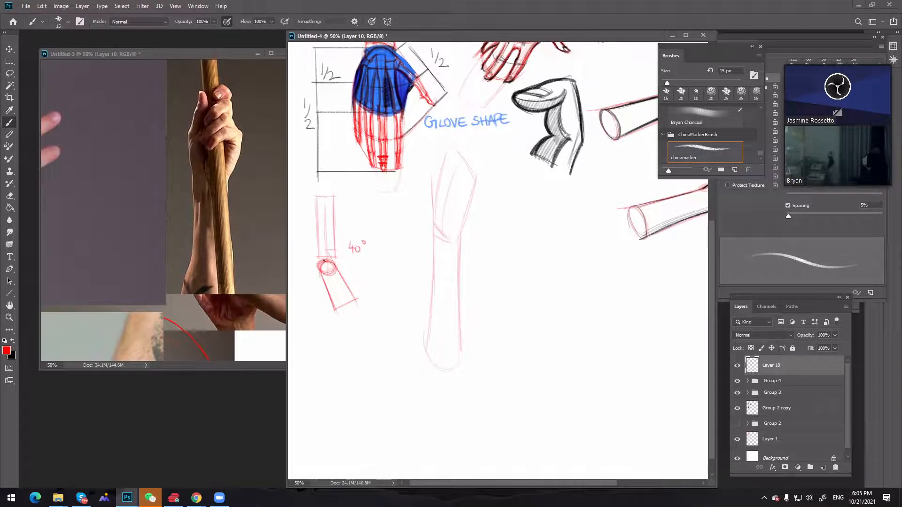
Complete the angled hand in the 40° diagram with a thumb form and finger lines below the palm block
{"action": "key", "text": "x"}
{"action": "key", "text": "x"}
{"action": "mouse_move", "coordinate": [321, 268]}
{"action": "left_mouse_down"}
{"action": "mouse_move", "coordinate": [323, 294]}
{"action": "mouse_move", "coordinate": [315, 295]}
{"action": "mouse_move", "coordinate": [319, 270]}
{"action": "mouse_move", "coordinate": [315, 292]}
{"action": "mouse_move", "coordinate": [329, 289]}
{"action": "mouse_move", "coordinate": [319, 319]}
{"action": "left_mouse_up"}
{"action": "key", "text": "ctrl+z"}
{"action": "mouse_move", "coordinate": [342, 273]}
{"action": "left_mouse_down"}
{"action": "mouse_move", "coordinate": [340, 309]}
{"action": "mouse_move", "coordinate": [360, 294]}
{"action": "mouse_move", "coordinate": [355, 319]}
{"action": "mouse_move", "coordinate": [361, 311]}
{"action": "mouse_move", "coordinate": [370, 336]}
{"action": "left_mouse_up"}
{"action": "left_click_drag", "start_coordinate": [358, 295], "coordinate": [371, 323]}
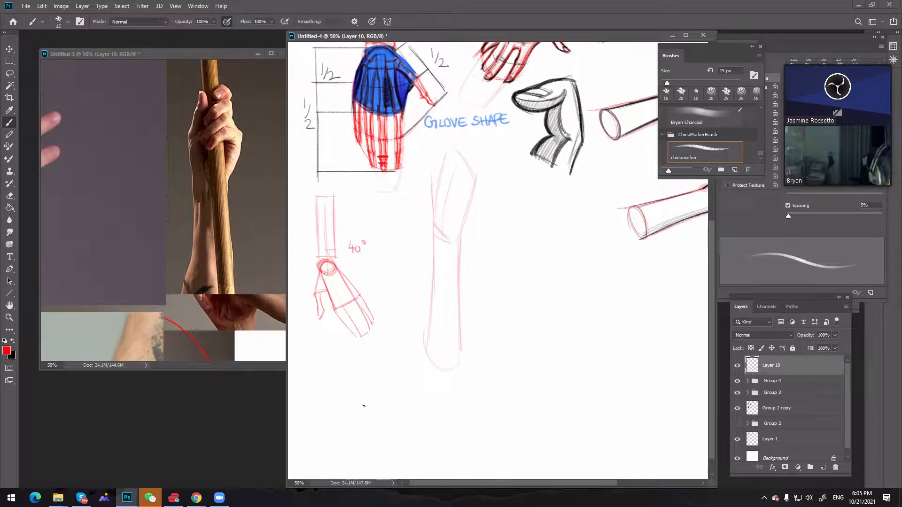
Clean up stray lines around the wrist circle of the 40° diagram with a 10 px eraser
{"action": "key", "text": "e"}
{"action": "key", "text": "bracketleft"}
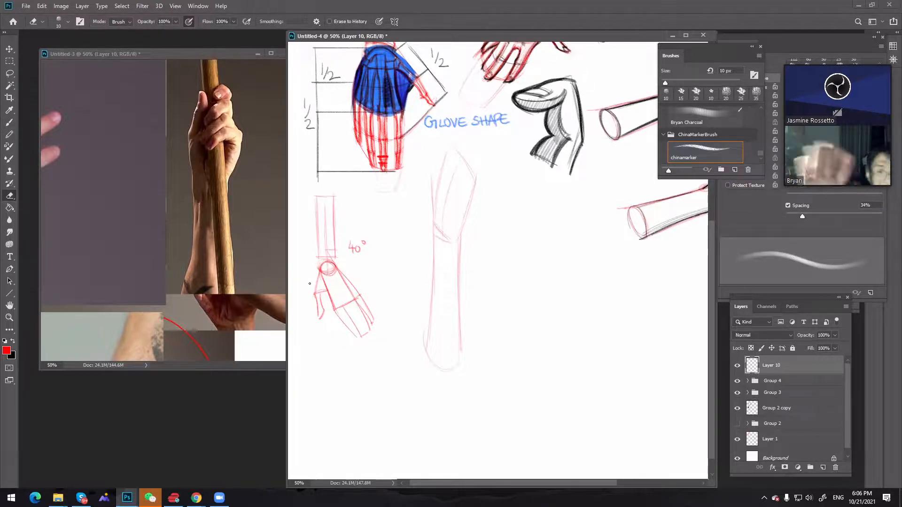
{"action": "key", "text": "b"}
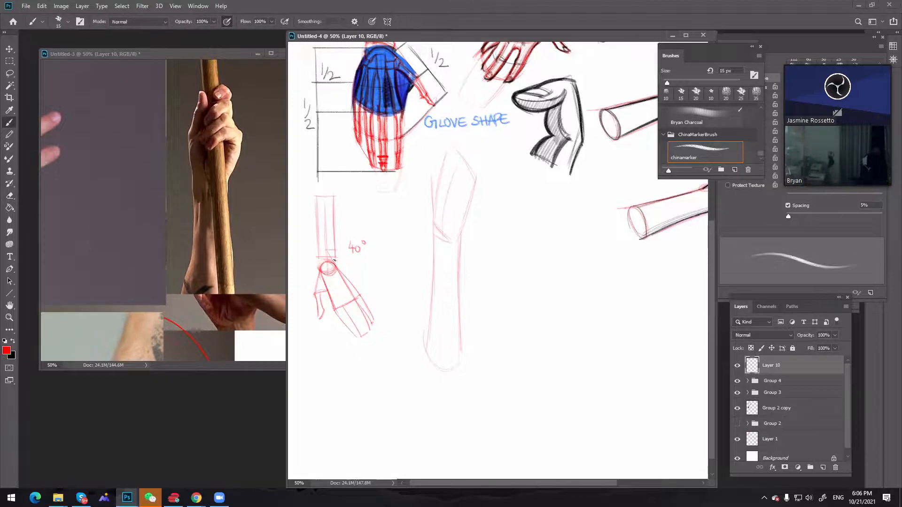
Lasso the whole 40° wrist diagram, move it slightly closer to the large forearm sketch, and deselect
{"action": "key", "text": "l"}
{"action": "mouse_move", "coordinate": [388, 264]}
{"action": "left_mouse_down"}
{"action": "mouse_move", "coordinate": [309, 190]}
{"action": "mouse_move", "coordinate": [346, 369]}
{"action": "mouse_move", "coordinate": [387, 260]}
{"action": "left_mouse_up"}
{"action": "key", "text": "v"}
{"action": "key", "text": "ctrl+d"}
{"action": "key", "text": "m"}
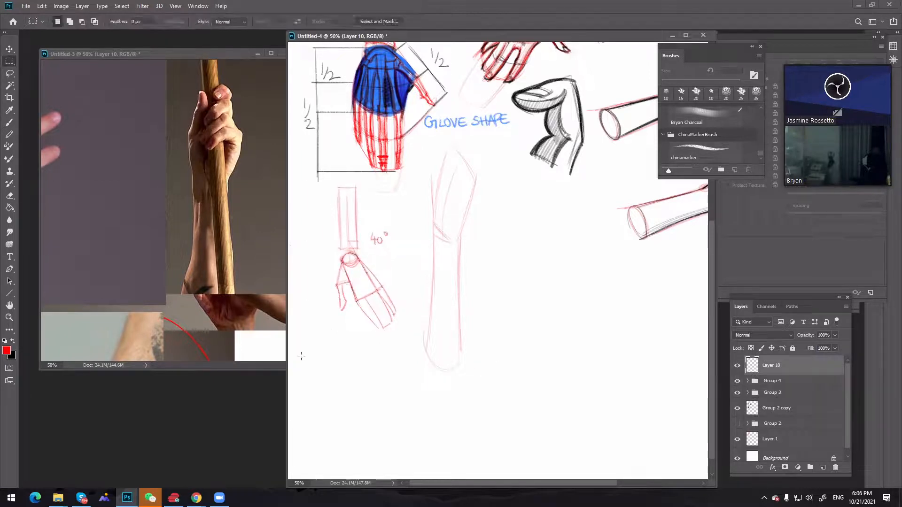
Make black the foreground colour, lasso the palm and fingers of the 40° diagram, nudge them toward the wrist circle, and deselect
{"action": "left_click", "coordinate": [13, 341]}
{"action": "key", "text": "l"}
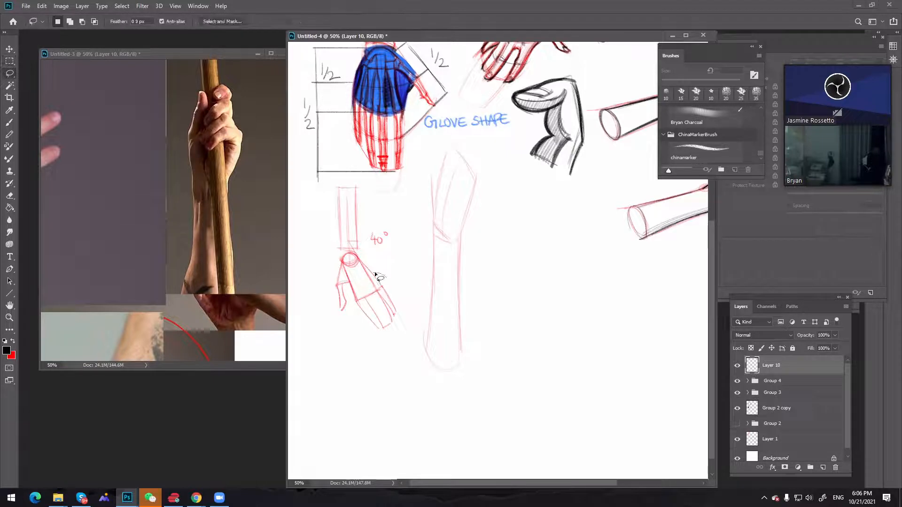
{"action": "left_click_drag", "start_coordinate": [378, 274], "coordinate": [406, 305]}
{"action": "key", "text": "v"}
{"action": "left_click_drag", "start_coordinate": [369, 272], "coordinate": [367, 270]}
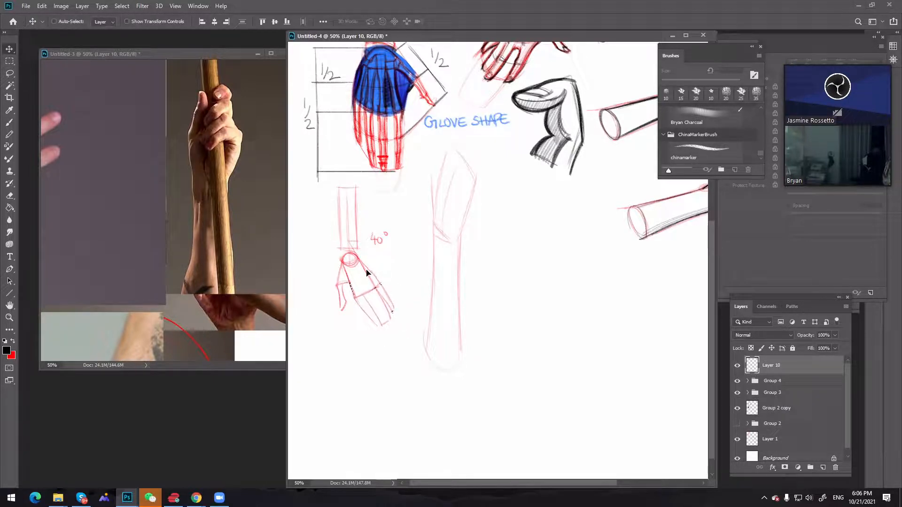
{"action": "key", "text": "ctrl+d"}
{"action": "key", "text": "m"}
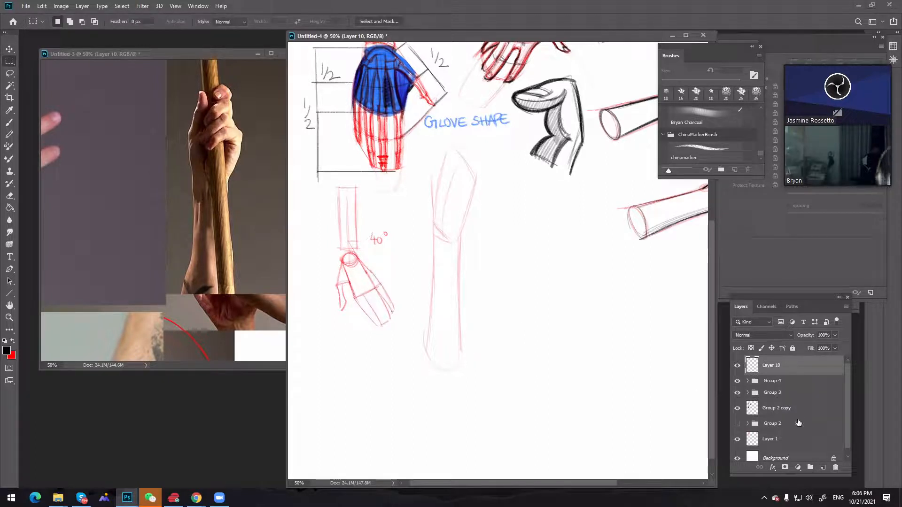
On a new layer, sketch a black palm block with finger lines below the wrist circle, tilted opposite the red 40° hand
{"action": "left_click", "coordinate": [822, 467]}
{"action": "key", "text": "b"}
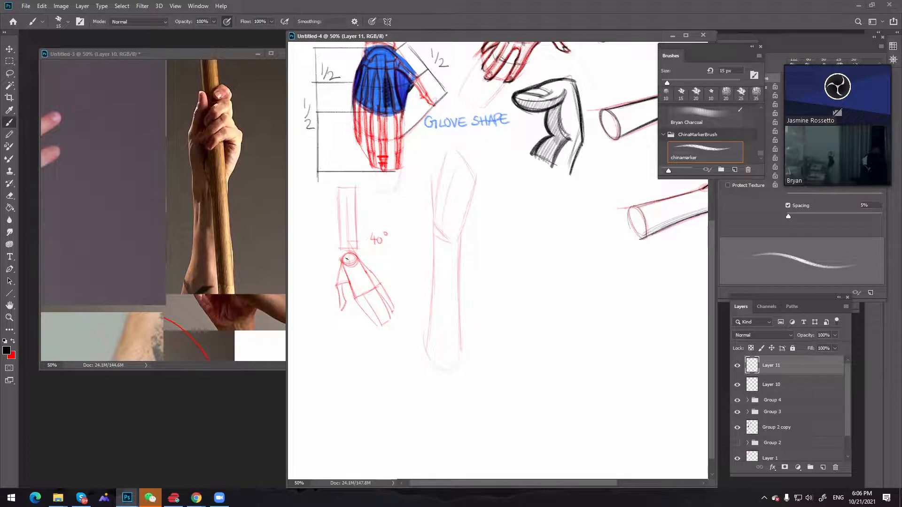
{"action": "left_click_drag", "start_coordinate": [348, 253], "coordinate": [343, 261]}
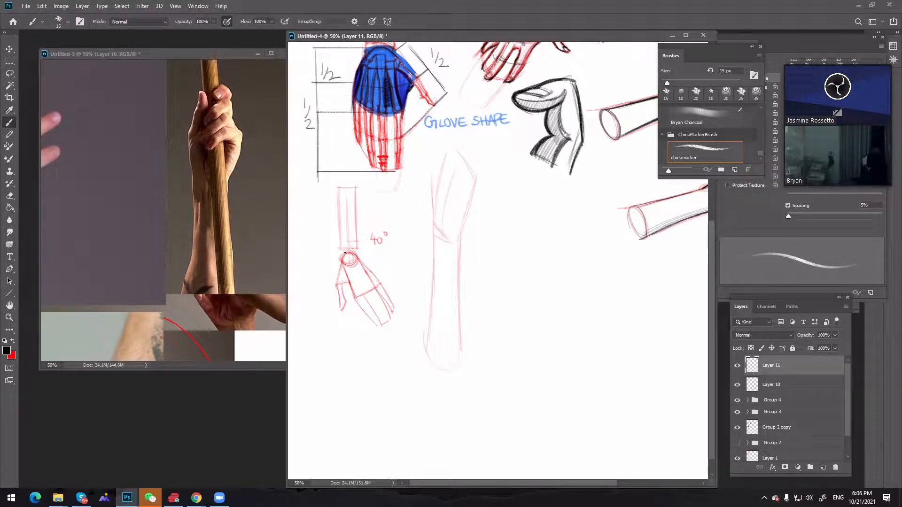
{"action": "left_click_drag", "start_coordinate": [349, 253], "coordinate": [344, 302]}
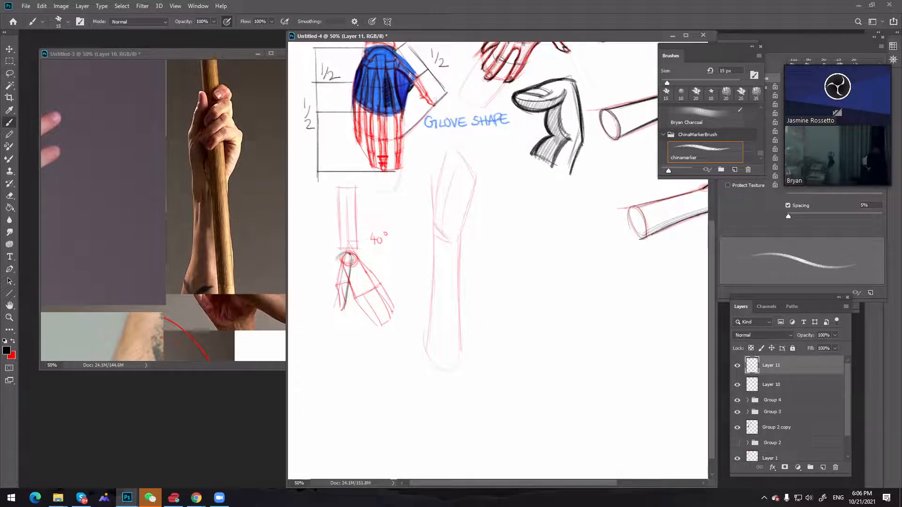
{"action": "mouse_move", "coordinate": [348, 254]}
{"action": "left_mouse_down"}
{"action": "mouse_move", "coordinate": [319, 289]}
{"action": "mouse_move", "coordinate": [320, 280]}
{"action": "mouse_move", "coordinate": [338, 298]}
{"action": "mouse_move", "coordinate": [316, 296]}
{"action": "mouse_move", "coordinate": [343, 306]}
{"action": "mouse_move", "coordinate": [311, 325]}
{"action": "left_mouse_up"}
{"action": "mouse_move", "coordinate": [316, 291]}
{"action": "left_mouse_down"}
{"action": "mouse_move", "coordinate": [311, 324]}
{"action": "mouse_move", "coordinate": [334, 337]}
{"action": "left_mouse_up"}
{"action": "mouse_move", "coordinate": [321, 303]}
{"action": "left_mouse_down"}
{"action": "mouse_move", "coordinate": [313, 335]}
{"action": "mouse_move", "coordinate": [316, 323]}
{"action": "mouse_move", "coordinate": [329, 334]}
{"action": "mouse_move", "coordinate": [339, 304]}
{"action": "mouse_move", "coordinate": [329, 339]}
{"action": "left_mouse_up"}
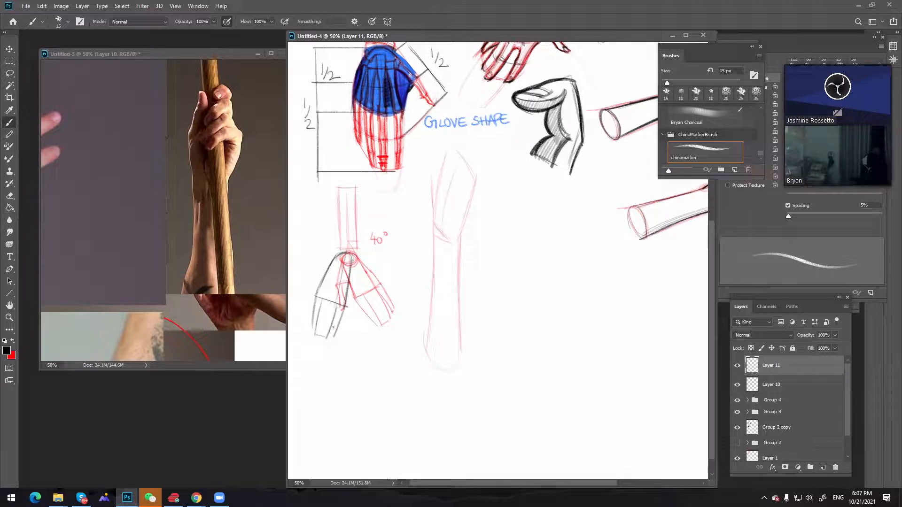
Add a thumb form to the black tilted hand and write the label 20° beside the wrist
{"action": "mouse_move", "coordinate": [338, 254]}
{"action": "left_mouse_down"}
{"action": "mouse_move", "coordinate": [314, 267]}
{"action": "mouse_move", "coordinate": [325, 257]}
{"action": "mouse_move", "coordinate": [320, 279]}
{"action": "mouse_move", "coordinate": [316, 266]}
{"action": "mouse_move", "coordinate": [301, 281]}
{"action": "left_mouse_up"}
{"action": "mouse_move", "coordinate": [305, 286]}
{"action": "left_mouse_down"}
{"action": "mouse_move", "coordinate": [315, 274]}
{"action": "mouse_move", "coordinate": [296, 285]}
{"action": "left_mouse_up"}
{"action": "key", "text": "ctrl+z"}
{"action": "key", "text": "ctrl+z"}
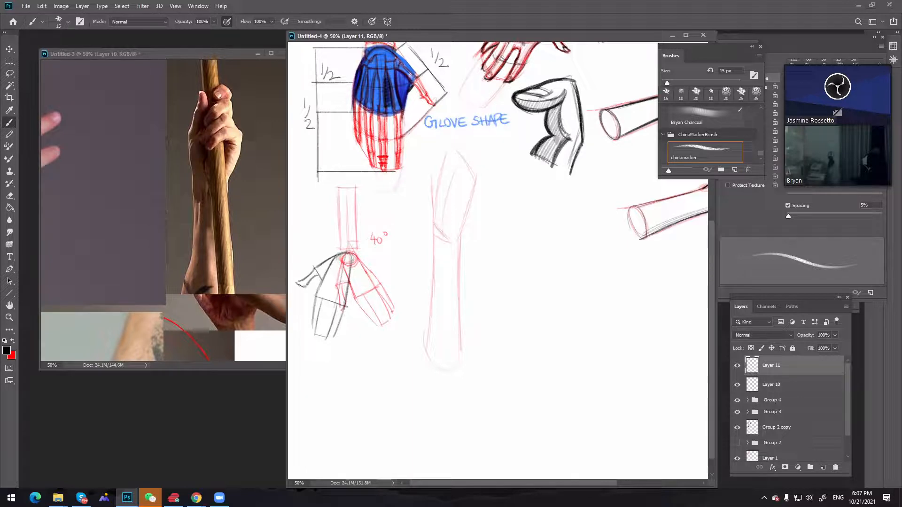
{"action": "left_click_drag", "start_coordinate": [324, 240], "coordinate": [335, 238]}
{"action": "key", "text": "ctrl+z"}
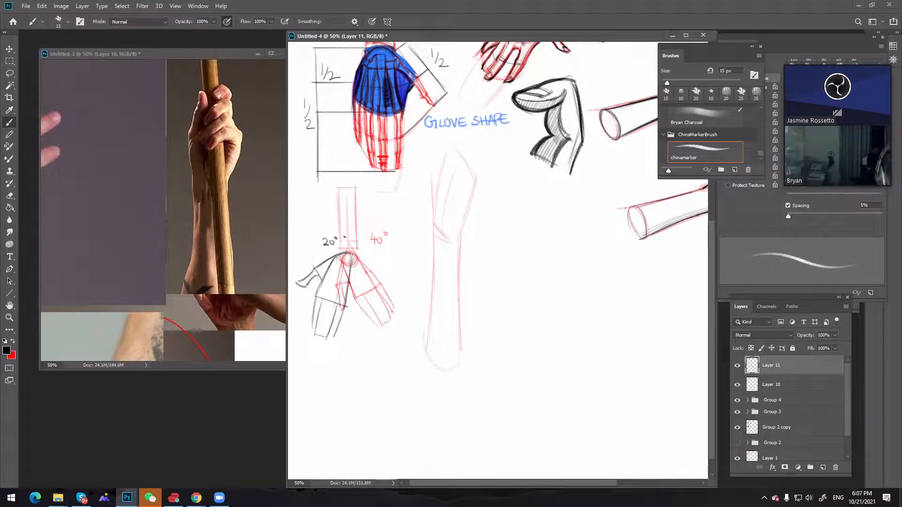
Rotate the black 20° hand layer about 2.4° counterclockwise, nudge it onto the wrist circle, and apply the transform
{"action": "key", "text": "ctrl+t"}
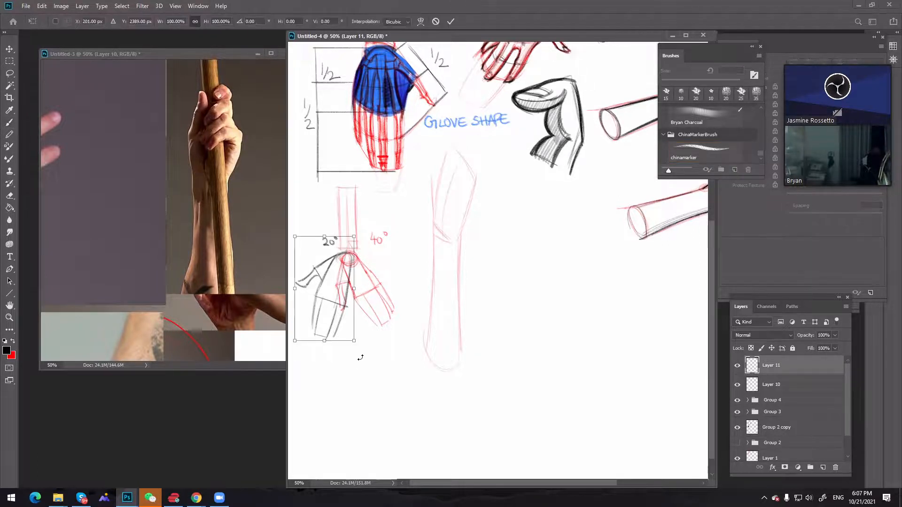
{"action": "left_click_drag", "start_coordinate": [362, 358], "coordinate": [365, 357]}
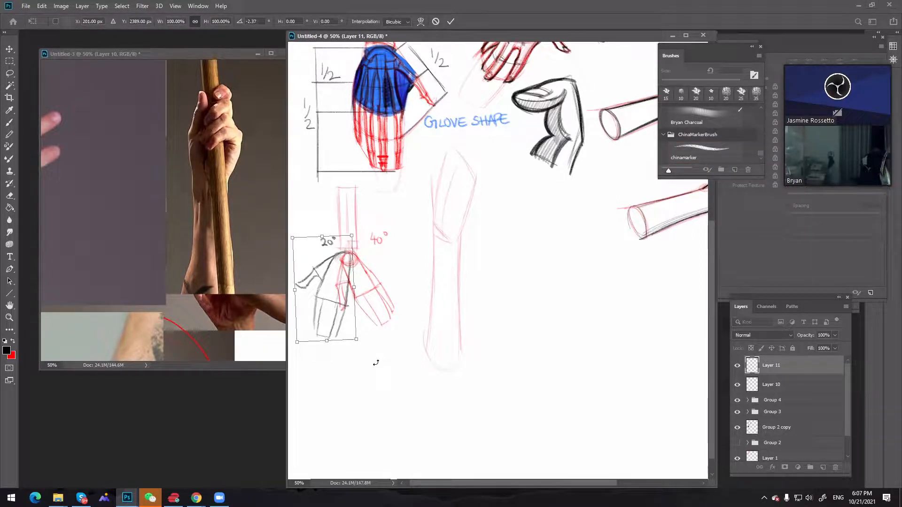
{"action": "key", "text": "Right"}
{"action": "key", "text": "Up"}
{"action": "key", "text": "Return"}
{"action": "key", "text": "b"}
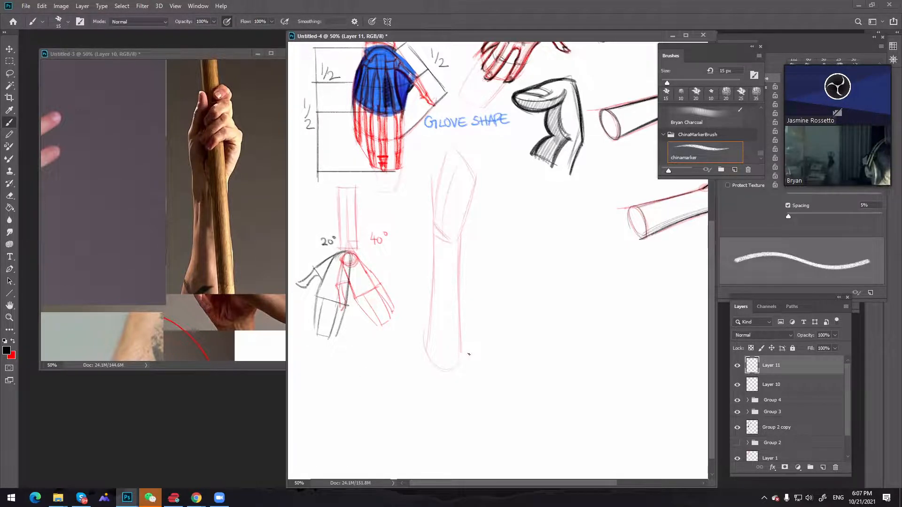
On Layer 10, sketch a small red block diagram of hand, wrist and arm labelled H, W and A, hatching the wrist section
{"action": "key", "text": "space"}
{"action": "left_click_drag", "start_coordinate": [459, 301], "coordinate": [455, 277]}
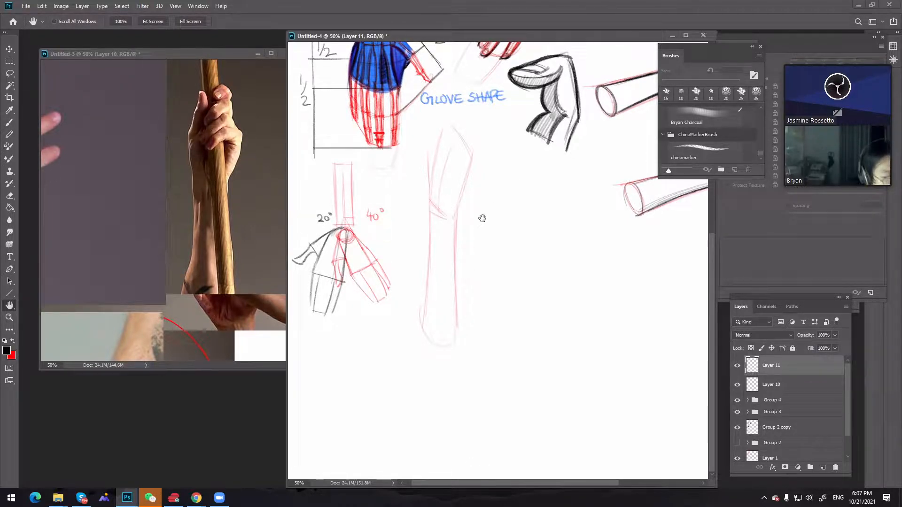
{"action": "left_click", "coordinate": [777, 384]}
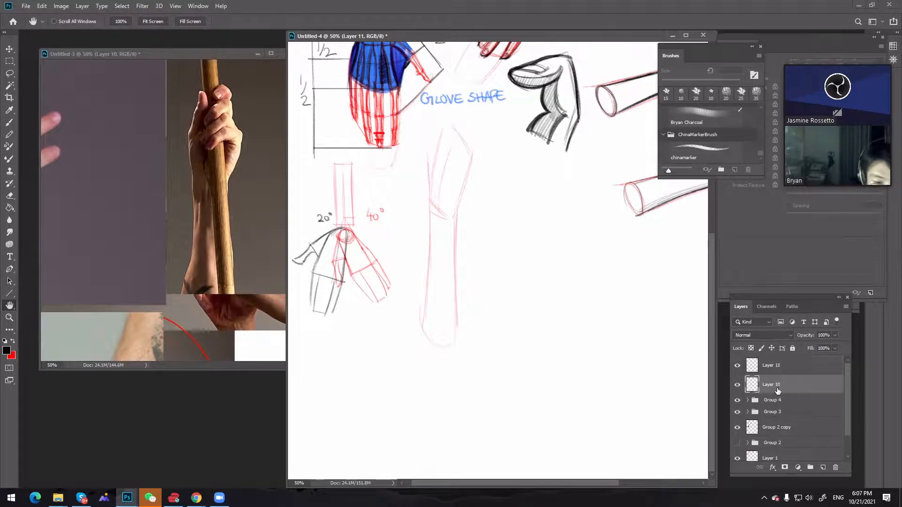
{"action": "key", "text": "b"}
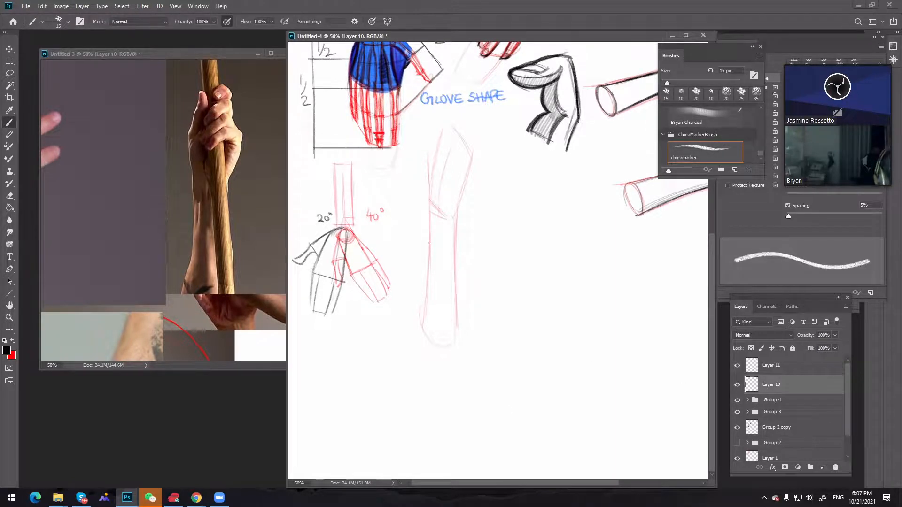
{"action": "key", "text": "x"}
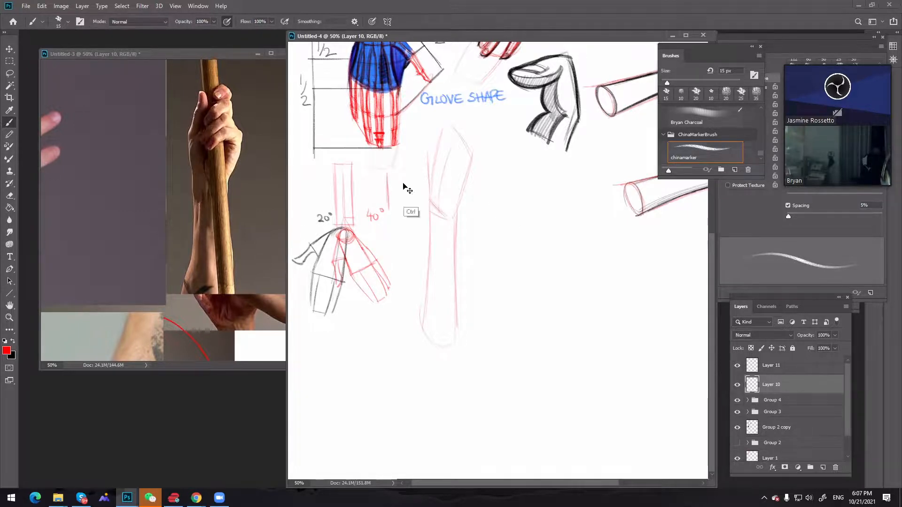
{"action": "mouse_move", "coordinate": [385, 171]}
{"action": "left_mouse_down"}
{"action": "mouse_move", "coordinate": [387, 210]}
{"action": "mouse_move", "coordinate": [407, 189]}
{"action": "mouse_move", "coordinate": [405, 172]}
{"action": "left_mouse_up"}
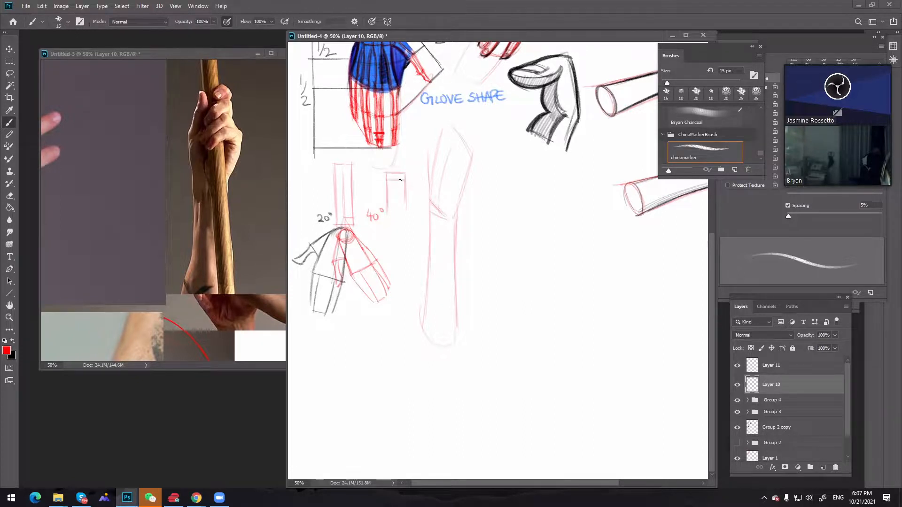
{"action": "mouse_move", "coordinate": [405, 183]}
{"action": "left_mouse_down"}
{"action": "mouse_move", "coordinate": [384, 215]}
{"action": "mouse_move", "coordinate": [410, 215]}
{"action": "left_mouse_up"}
{"action": "left_click_drag", "start_coordinate": [409, 159], "coordinate": [405, 173]}
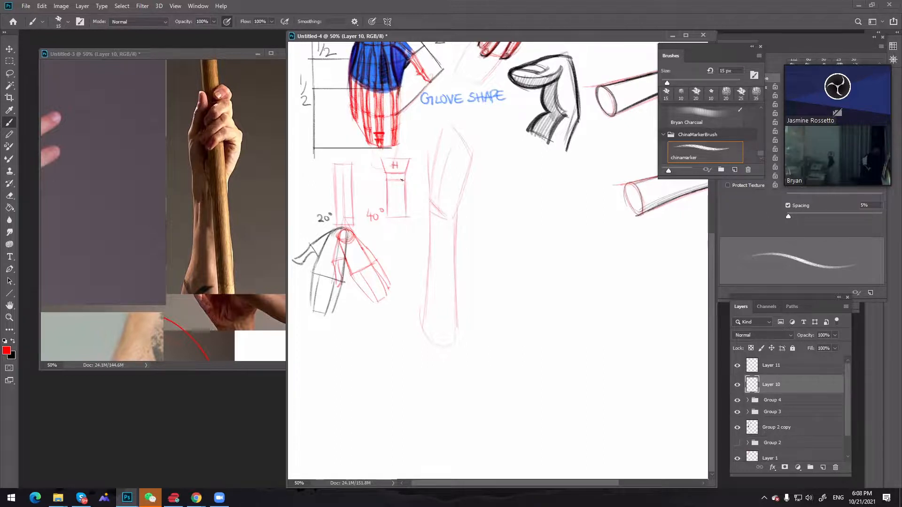
{"action": "left_click_drag", "start_coordinate": [395, 192], "coordinate": [400, 202]}
{"action": "left_click_drag", "start_coordinate": [388, 177], "coordinate": [404, 174]}
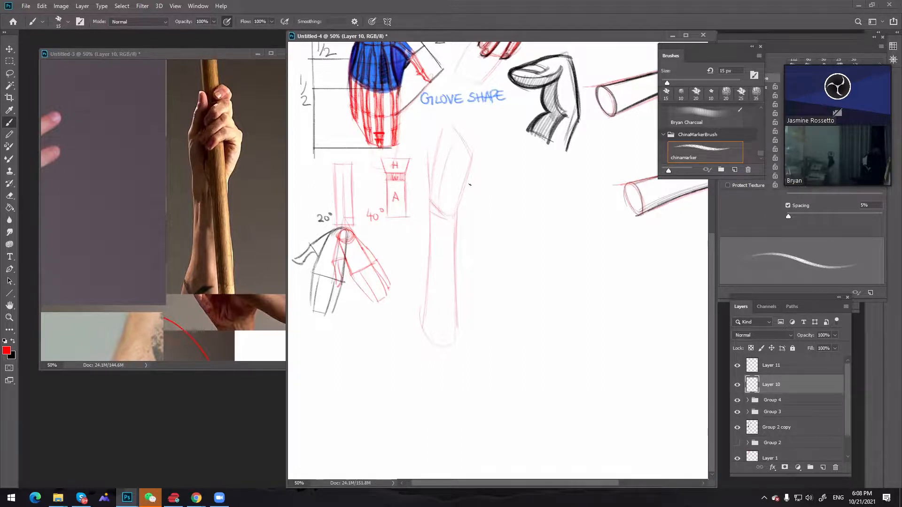
Block in the finger mass above the palm of the large forearm sketch and add an angular fold line across the palm
{"action": "left_click_drag", "start_coordinate": [472, 179], "coordinate": [457, 210]}
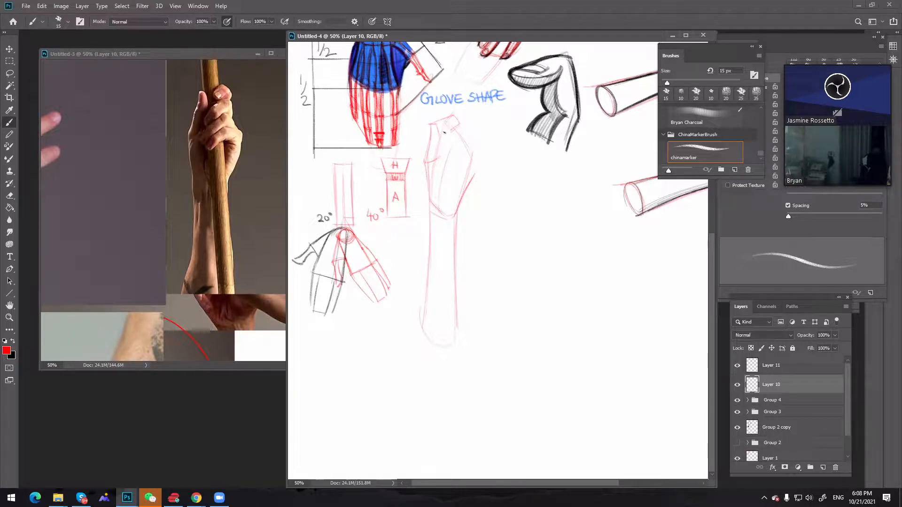
{"action": "key", "text": "ctrl"}
{"action": "left_click_drag", "start_coordinate": [447, 177], "coordinate": [467, 161]}
{"action": "left_click_drag", "start_coordinate": [462, 167], "coordinate": [469, 167]}
{"action": "key", "text": "ctrl+z"}
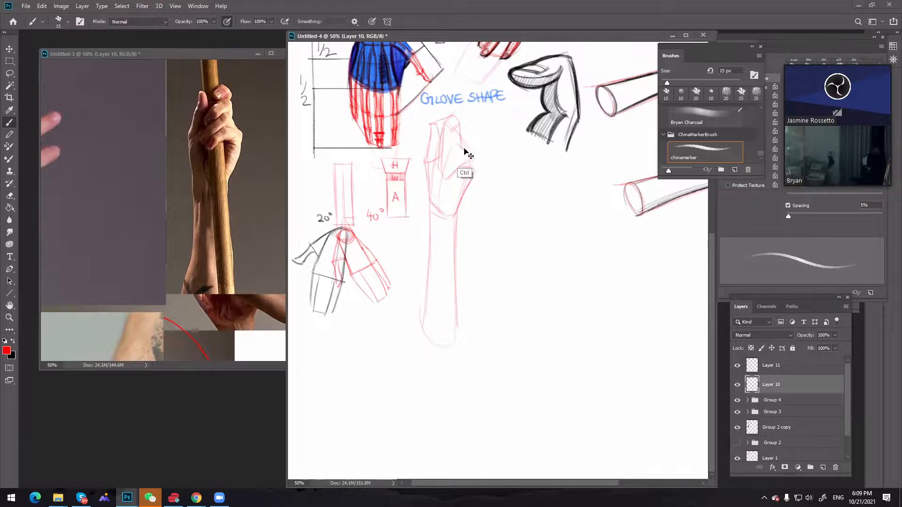
{"action": "key", "text": "ctrl+z"}
Rework the outer contour of the large hand's palm from the knuckle corner down toward the wrist
{"action": "key", "text": "ctrl+z"}
{"action": "mouse_move", "coordinate": [462, 144]}
{"action": "left_mouse_down"}
{"action": "mouse_move", "coordinate": [474, 162]}
{"action": "mouse_move", "coordinate": [467, 196]}
{"action": "left_mouse_up"}
{"action": "key", "text": "ctrl+z"}
{"action": "key", "text": "ctrl+z"}
{"action": "left_click_drag", "start_coordinate": [476, 165], "coordinate": [456, 212]}
{"action": "key", "text": "ctrl+z"}
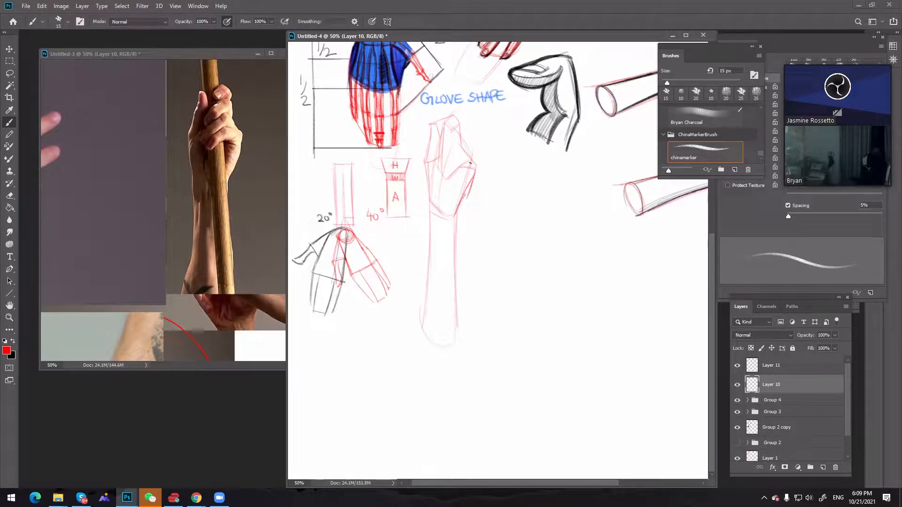
{"action": "key", "text": "ctrl+z"}
{"action": "mouse_move", "coordinate": [473, 167]}
{"action": "left_mouse_down"}
{"action": "mouse_move", "coordinate": [464, 194]}
{"action": "mouse_move", "coordinate": [478, 162]}
{"action": "left_mouse_up"}
{"action": "key", "text": "e"}
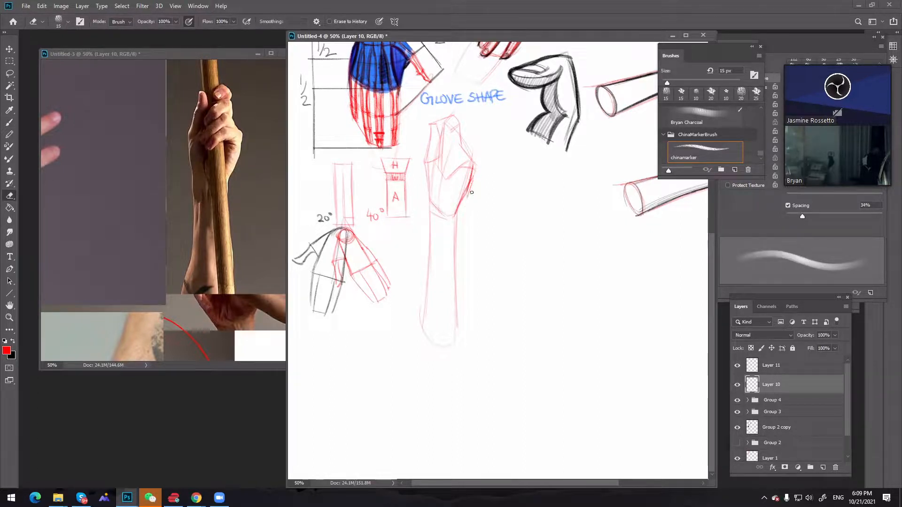
Redraw the crease inside the large hand's palm and strengthen the forearm contour running down from the wrist
{"action": "key", "text": "b"}
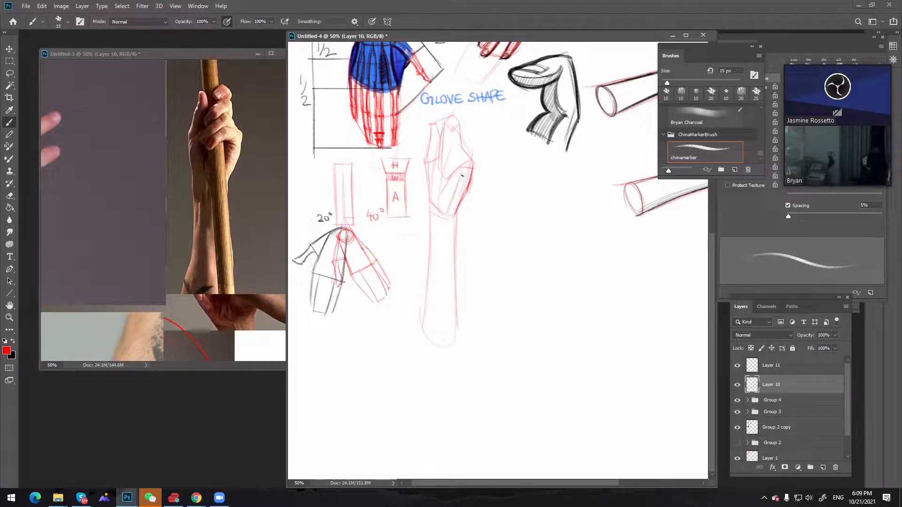
{"action": "mouse_move", "coordinate": [454, 181]}
{"action": "left_mouse_down"}
{"action": "mouse_move", "coordinate": [465, 184]}
{"action": "mouse_move", "coordinate": [458, 208]}
{"action": "left_mouse_up"}
{"action": "key", "text": "ctrl+z"}
{"action": "key", "text": "ctrl+z"}
{"action": "key", "text": "ctrl+z"}
{"action": "key", "text": "ctrl+z"}
{"action": "key", "text": "ctrl+z"}
{"action": "left_click_drag", "start_coordinate": [469, 164], "coordinate": [450, 181]}
{"action": "key", "text": "ctrl+z"}
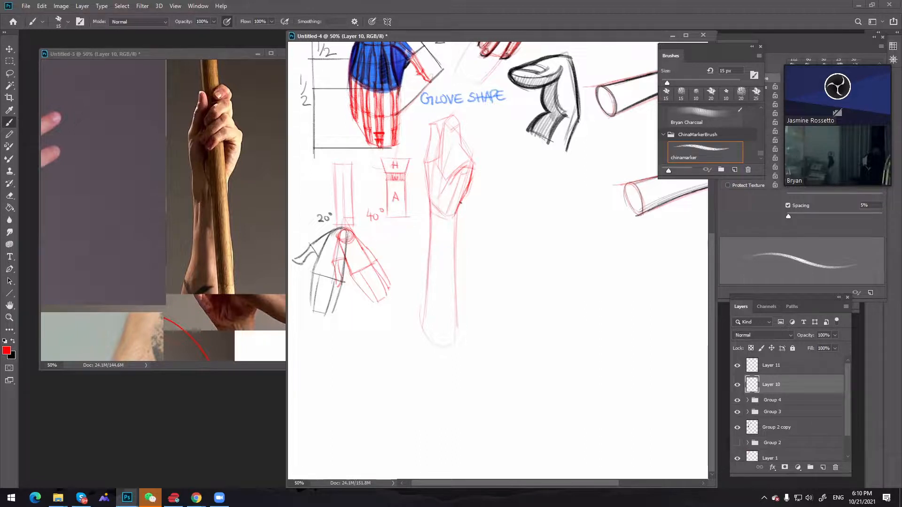
{"action": "left_click_drag", "start_coordinate": [459, 204], "coordinate": [454, 255]}
{"action": "left_click_drag", "start_coordinate": [455, 287], "coordinate": [455, 319]}
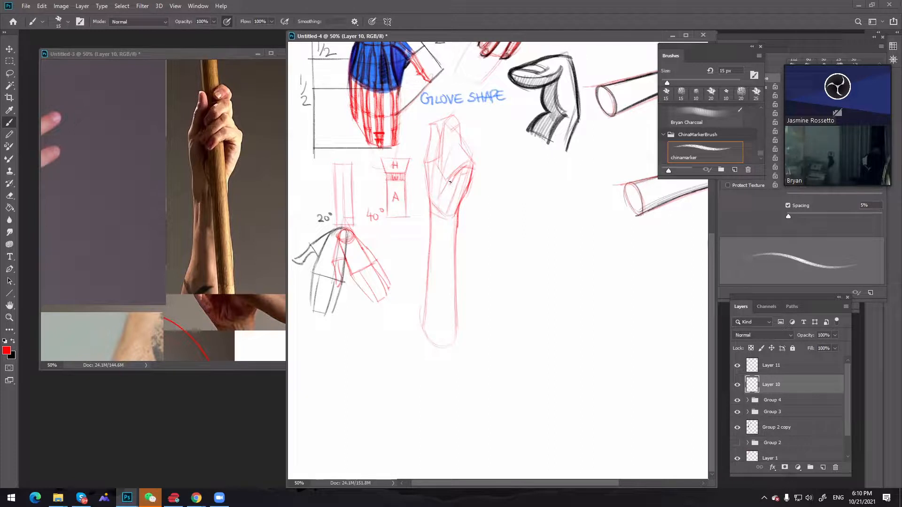
{"action": "left_click_drag", "start_coordinate": [447, 188], "coordinate": [449, 253]}
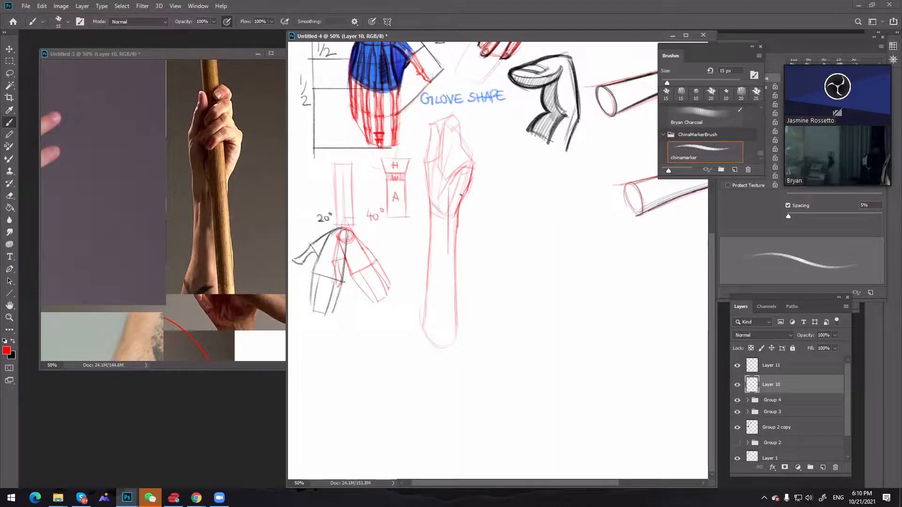
{"action": "mouse_move", "coordinate": [457, 187]}
{"action": "left_mouse_down"}
{"action": "mouse_move", "coordinate": [453, 218]}
{"action": "mouse_move", "coordinate": [454, 176]}
{"action": "mouse_move", "coordinate": [454, 254]}
{"action": "mouse_move", "coordinate": [455, 178]}
{"action": "mouse_move", "coordinate": [453, 253]}
{"action": "left_mouse_up"}
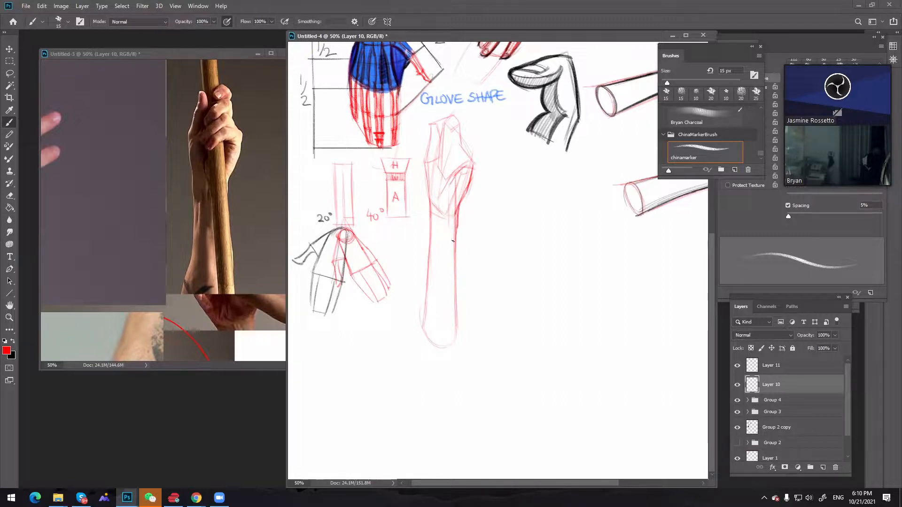
{"action": "key", "text": "ctrl+z"}
{"action": "left_click_drag", "start_coordinate": [456, 182], "coordinate": [455, 219]}
{"action": "key", "text": "ctrl+z"}
{"action": "key", "text": "ctrl+z"}
{"action": "left_click_drag", "start_coordinate": [456, 181], "coordinate": [455, 244]}
{"action": "key", "text": "ctrl+z"}
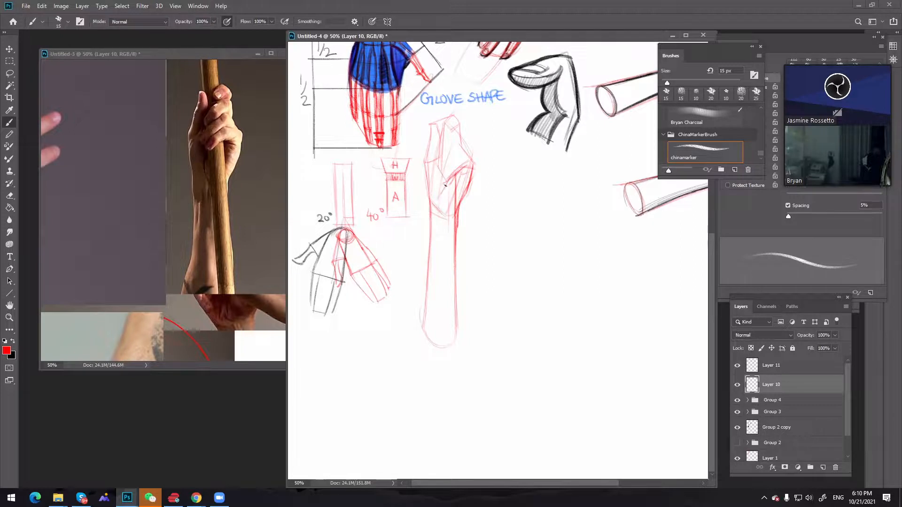
Draw the pole's long edges from the palm down along the forearm and close the forearm with a curved line near the pole's end
{"action": "left_click_drag", "start_coordinate": [445, 188], "coordinate": [445, 270]}
{"action": "key", "text": "ctrl+z"}
{"action": "mouse_move", "coordinate": [457, 179]}
{"action": "left_mouse_down"}
{"action": "mouse_move", "coordinate": [454, 261]}
{"action": "mouse_move", "coordinate": [461, 154]}
{"action": "mouse_move", "coordinate": [454, 311]}
{"action": "mouse_move", "coordinate": [444, 245]}
{"action": "mouse_move", "coordinate": [449, 294]}
{"action": "mouse_move", "coordinate": [435, 265]}
{"action": "mouse_move", "coordinate": [425, 281]}
{"action": "mouse_move", "coordinate": [445, 291]}
{"action": "left_mouse_up"}
{"action": "key", "text": "ctrl+z"}
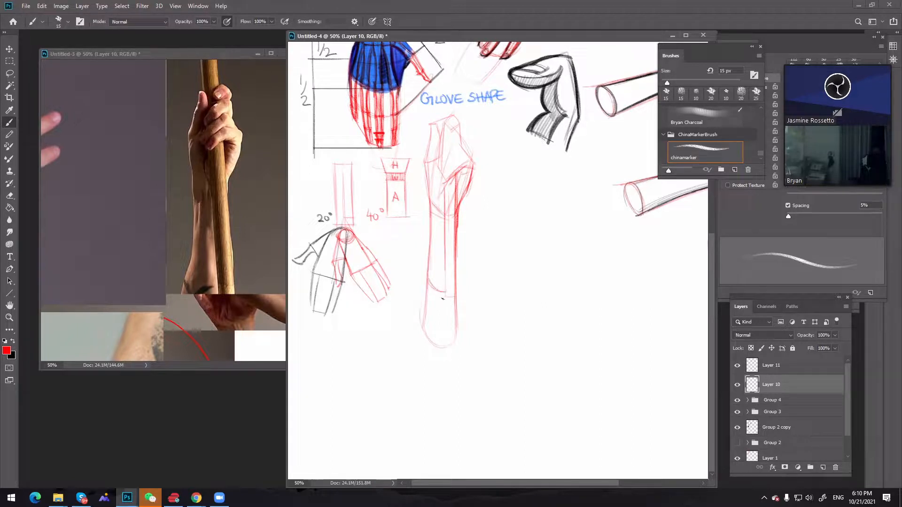
Erase the rounded forearm end below the new cutoff curve with a 35 px eraser
{"action": "key", "text": "e"}
{"action": "mouse_move", "coordinate": [457, 305]}
{"action": "left_mouse_down"}
{"action": "mouse_move", "coordinate": [433, 300]}
{"action": "mouse_move", "coordinate": [421, 280]}
{"action": "mouse_move", "coordinate": [421, 344]}
{"action": "mouse_move", "coordinate": [436, 313]}
{"action": "mouse_move", "coordinate": [456, 359]}
{"action": "left_mouse_up"}
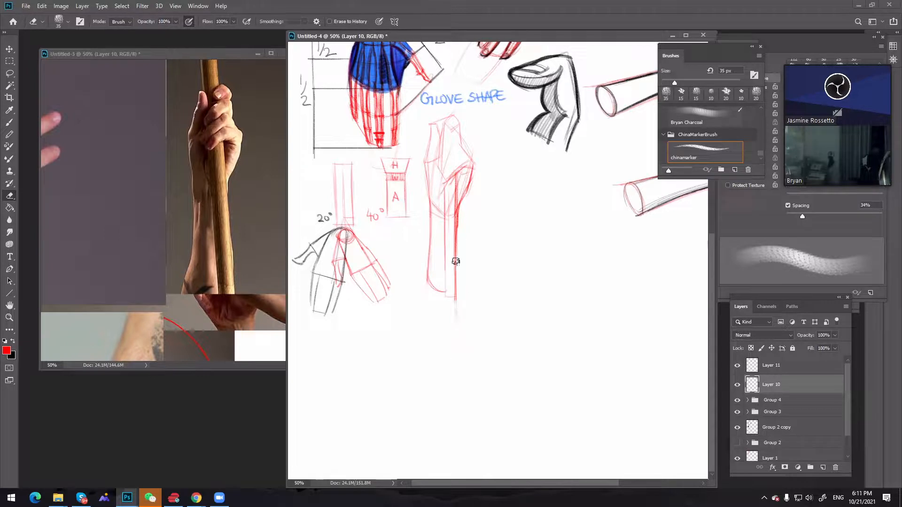
{"action": "left_click_drag", "start_coordinate": [457, 301], "coordinate": [457, 330]}
Extend the pole above the hand and sketch angular gripping-finger lines over the palm, adding a parallel pole edge along the forearm
{"action": "key", "text": "b"}
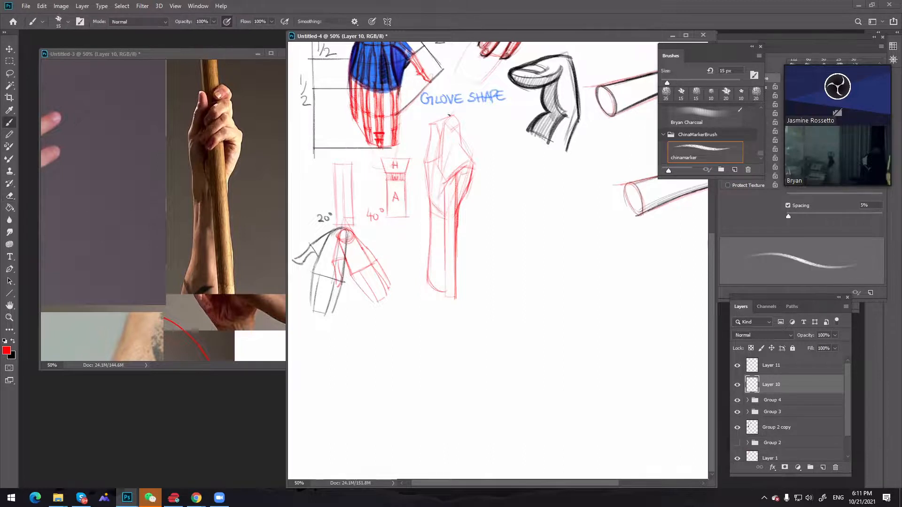
{"action": "left_click_drag", "start_coordinate": [446, 119], "coordinate": [440, 128]}
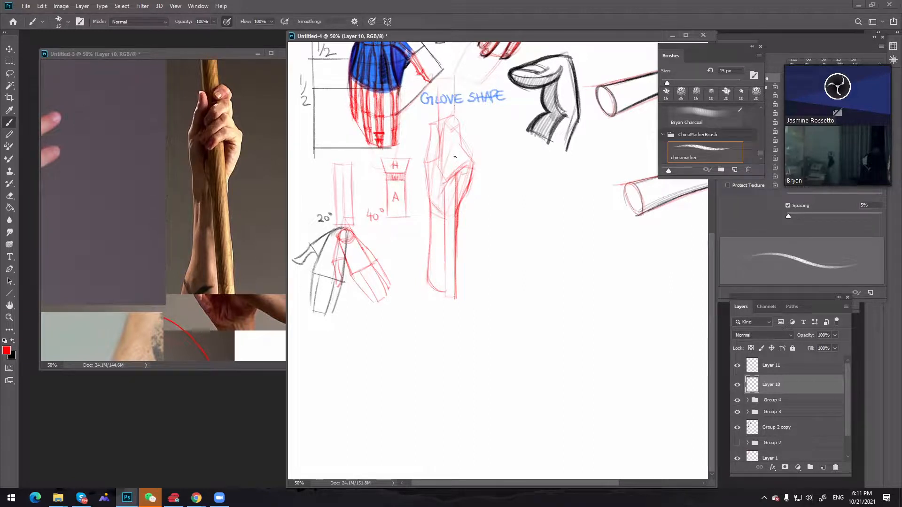
{"action": "left_click_drag", "start_coordinate": [441, 182], "coordinate": [443, 295]}
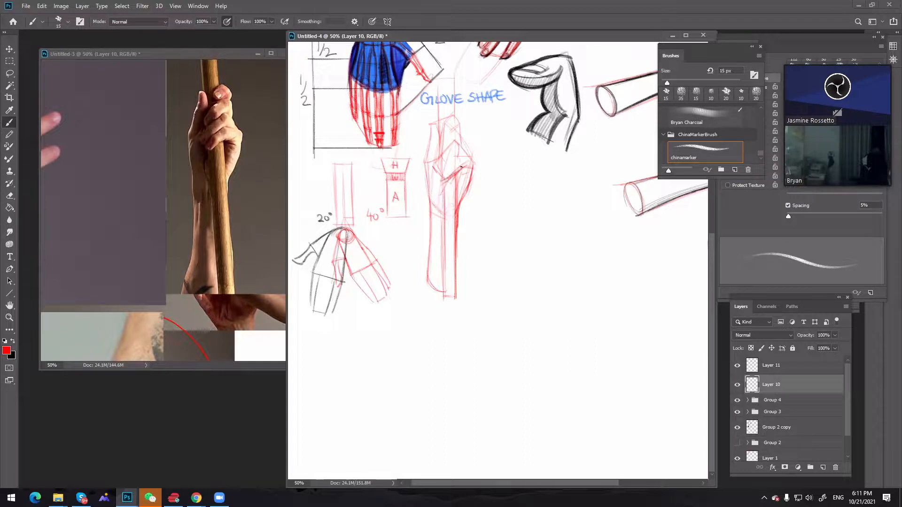
Lighten the construction lines inside the palm with the eraser reduced to 20 px, and return to the 15 px brush
{"action": "key", "text": "p"}
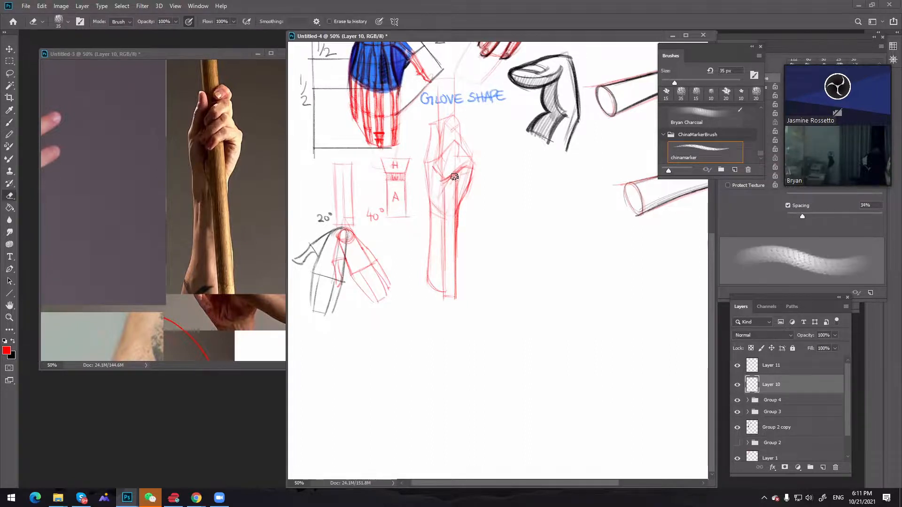
{"action": "key", "text": "e"}
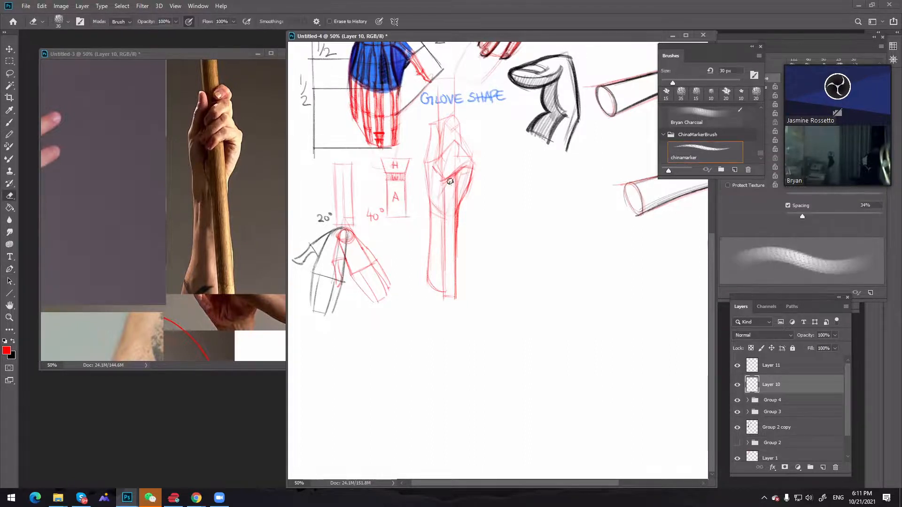
{"action": "key", "text": "bracketright"}
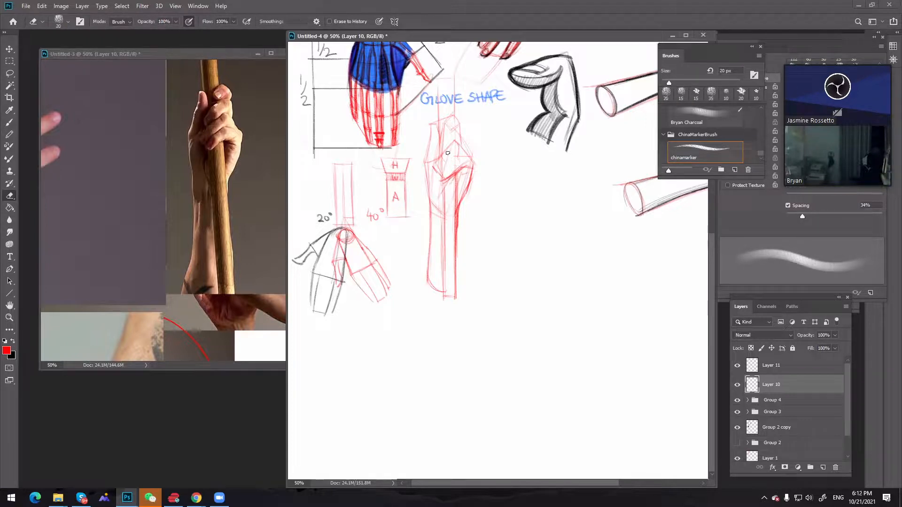
{"action": "key", "text": "b"}
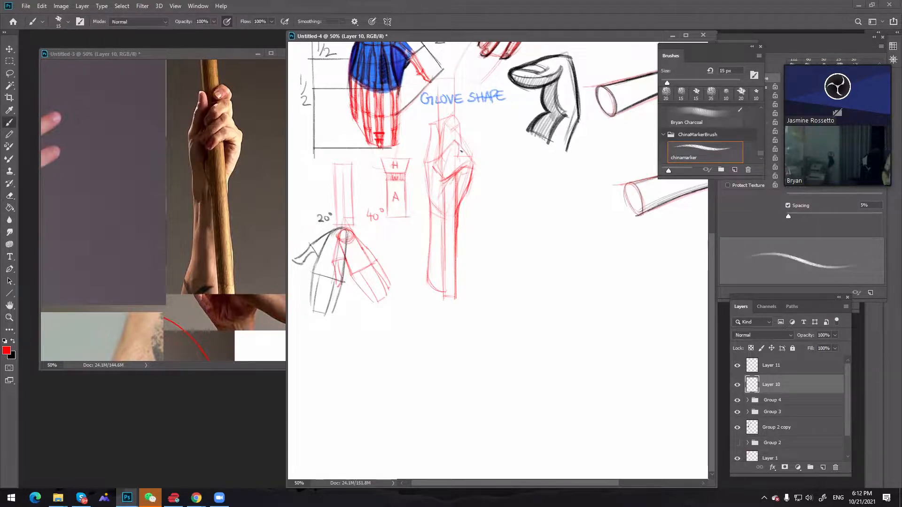
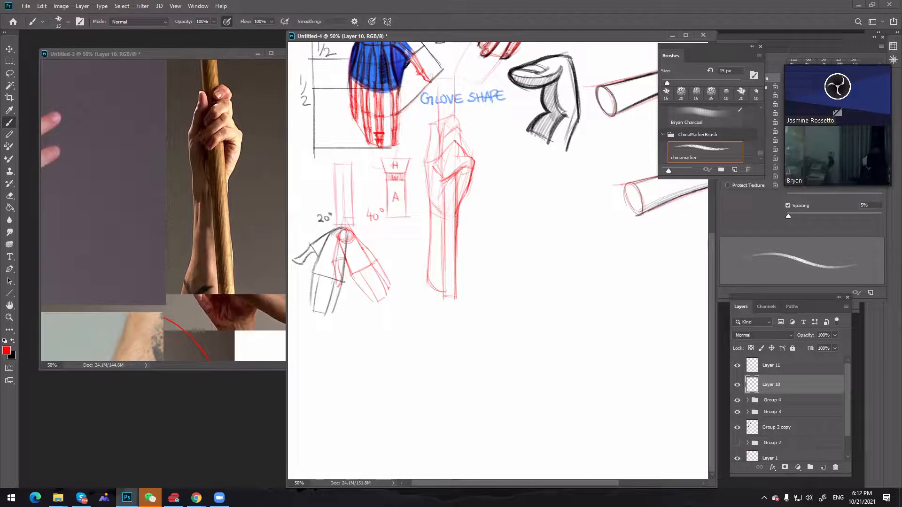
Sketch the folded finger shapes of the hand gripping the pole in red, following the reference photo
{"action": "key", "text": "ctrl"}
{"action": "key", "text": "ctrl"}
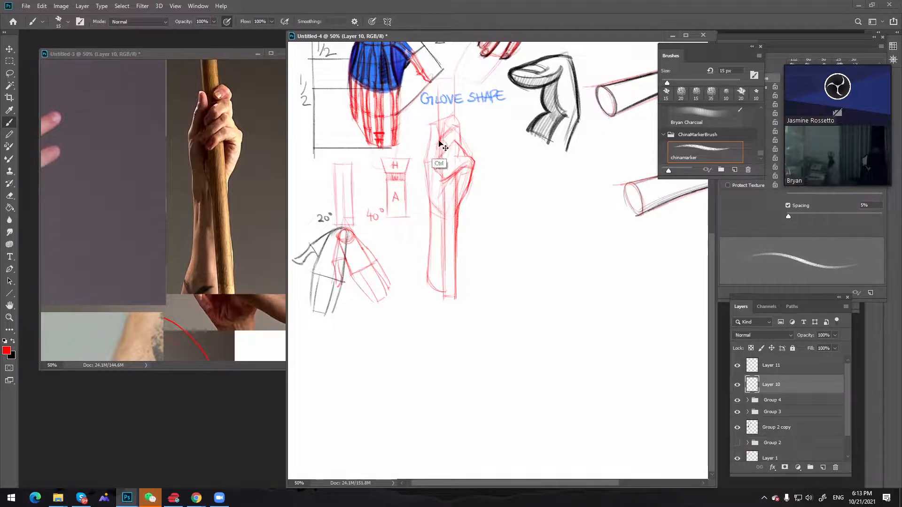
{"action": "left_click", "coordinate": [222, 116]}
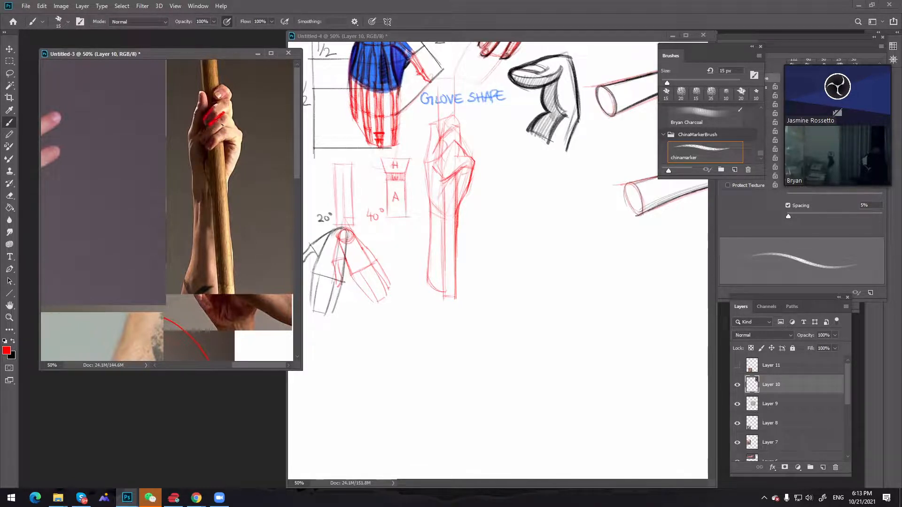
{"action": "key", "text": "ctrl+z"}
{"action": "left_click", "coordinate": [437, 153]}
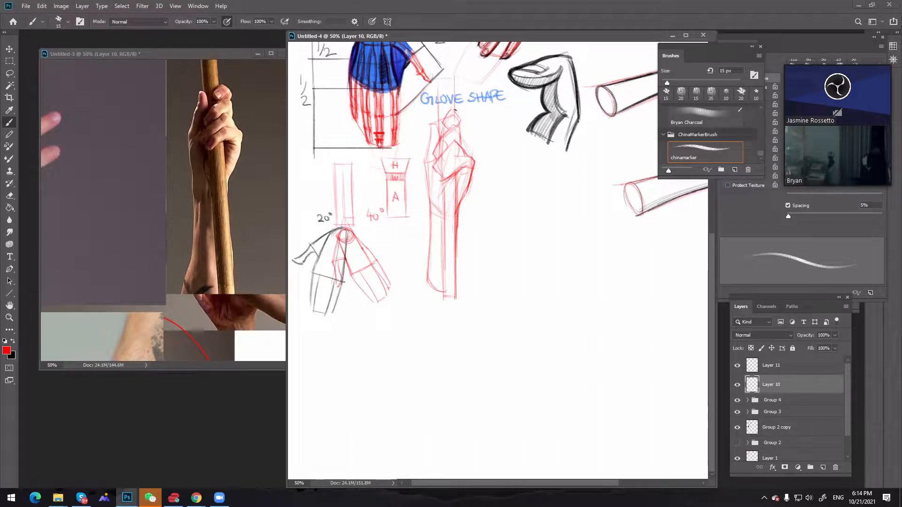
Redraw the pole's edges in red above and below the gripping hand, and erase the stray lines near the wrist
{"action": "key", "text": "ctrl+z"}
{"action": "key", "text": "ctrl+z"}
{"action": "key", "text": "ctrl+z"}
{"action": "left_click_drag", "start_coordinate": [436, 78], "coordinate": [437, 127]}
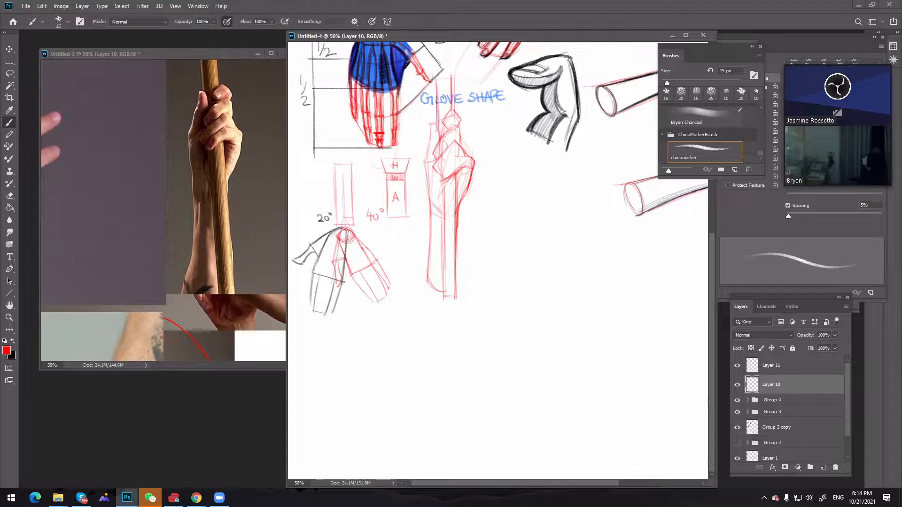
{"action": "left_click_drag", "start_coordinate": [454, 181], "coordinate": [450, 318]}
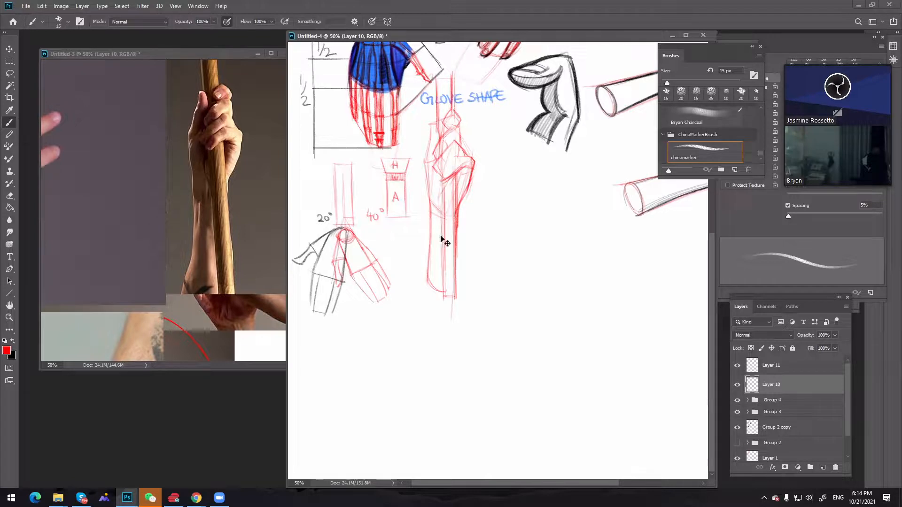
{"action": "left_click_drag", "start_coordinate": [442, 182], "coordinate": [443, 300]}
{"action": "key", "text": "e"}
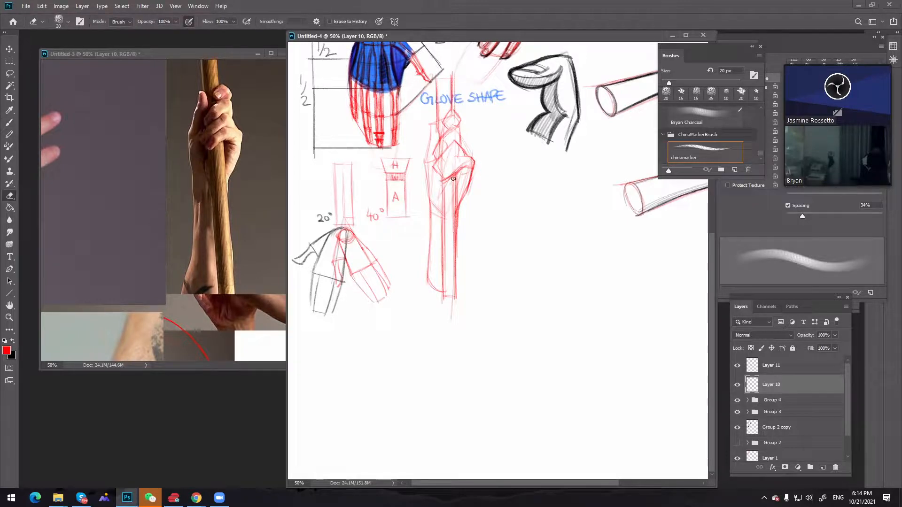
{"action": "mouse_move", "coordinate": [457, 211]}
{"action": "left_mouse_down"}
{"action": "mouse_move", "coordinate": [456, 255]}
{"action": "mouse_move", "coordinate": [459, 189]}
{"action": "left_mouse_up"}
{"action": "key", "text": "b"}
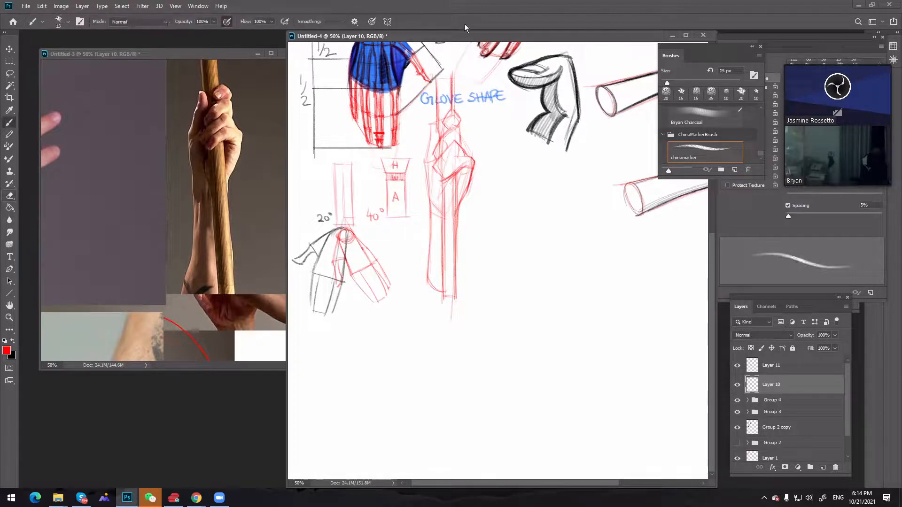
Sketch the thumb, the side of the palm and the forearm edges in red around the pole
{"action": "left_click_drag", "start_coordinate": [441, 117], "coordinate": [432, 120]}
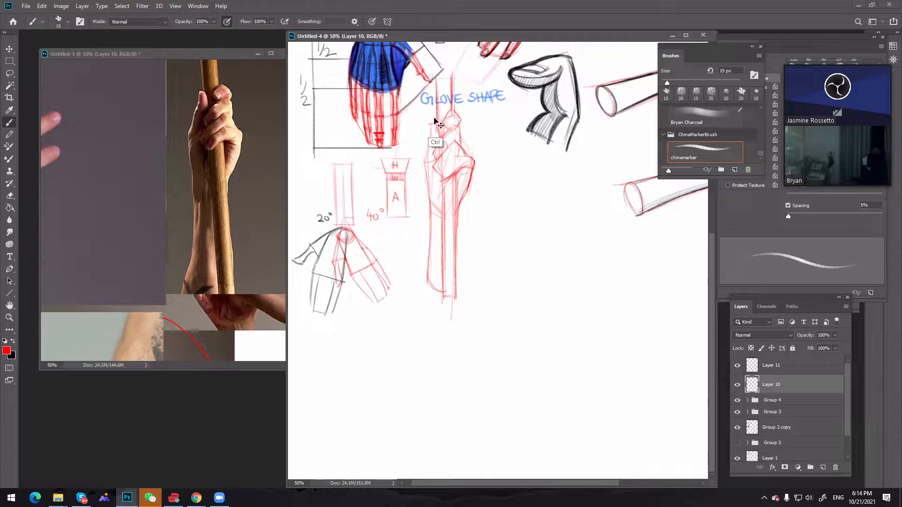
{"action": "key", "text": "ctrl+z"}
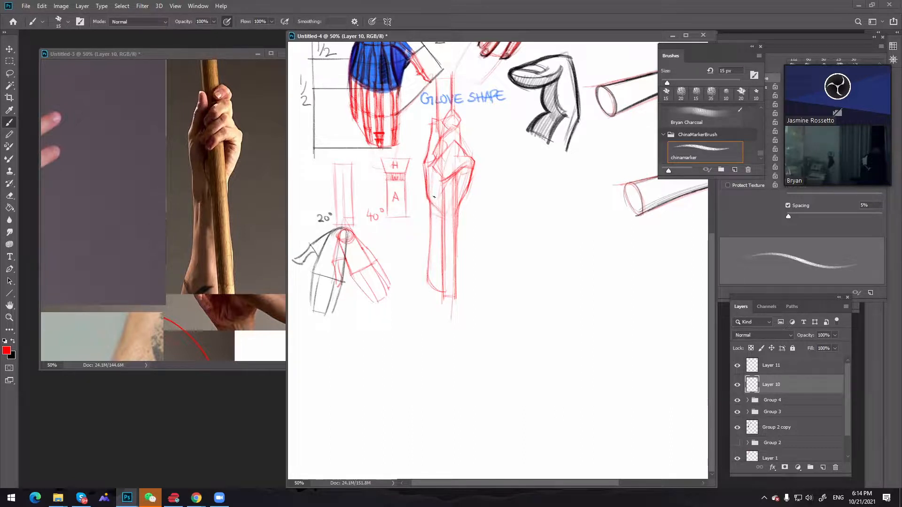
{"action": "key", "text": "ctrl"}
{"action": "left_click_drag", "start_coordinate": [429, 229], "coordinate": [425, 273]}
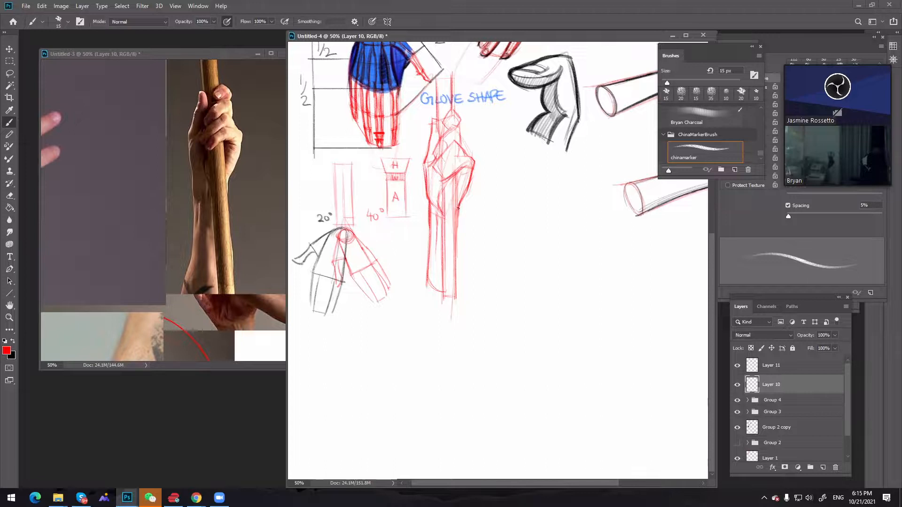
{"action": "left_click_drag", "start_coordinate": [458, 207], "coordinate": [456, 230]}
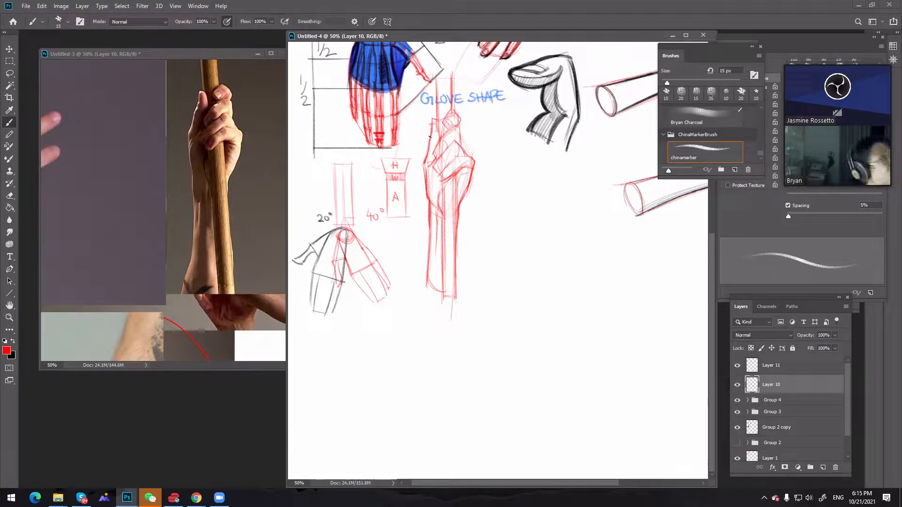
Move Layer 10 above Layer 11, add a new layer on top, and make black the foreground colour
{"action": "left_click", "coordinate": [790, 369]}
{"action": "left_click", "coordinate": [736, 366]}
{"action": "left_click", "coordinate": [737, 366]}
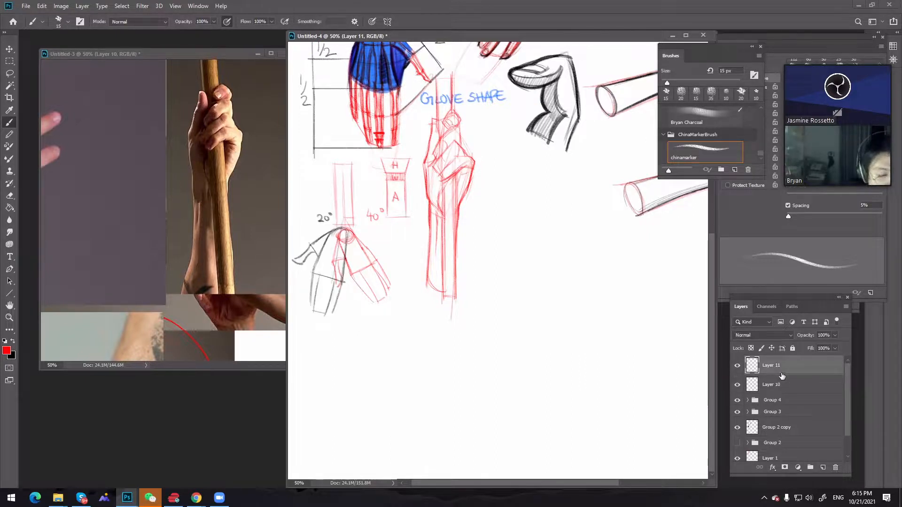
{"action": "left_click_drag", "start_coordinate": [797, 388], "coordinate": [802, 361]}
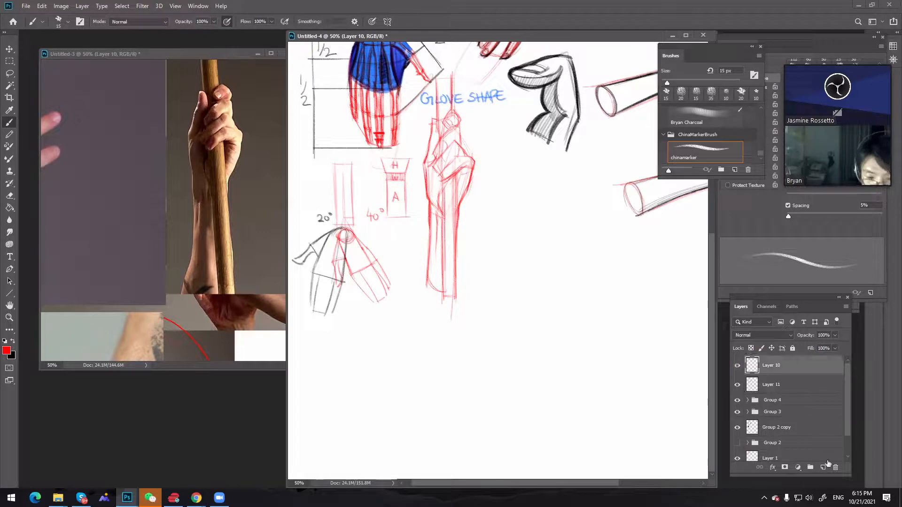
{"action": "left_click", "coordinate": [823, 467]}
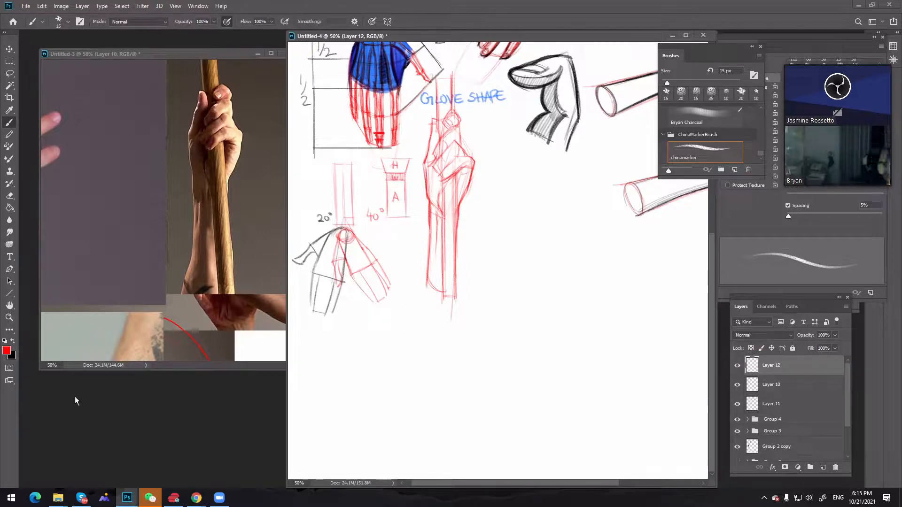
{"action": "left_click", "coordinate": [13, 343]}
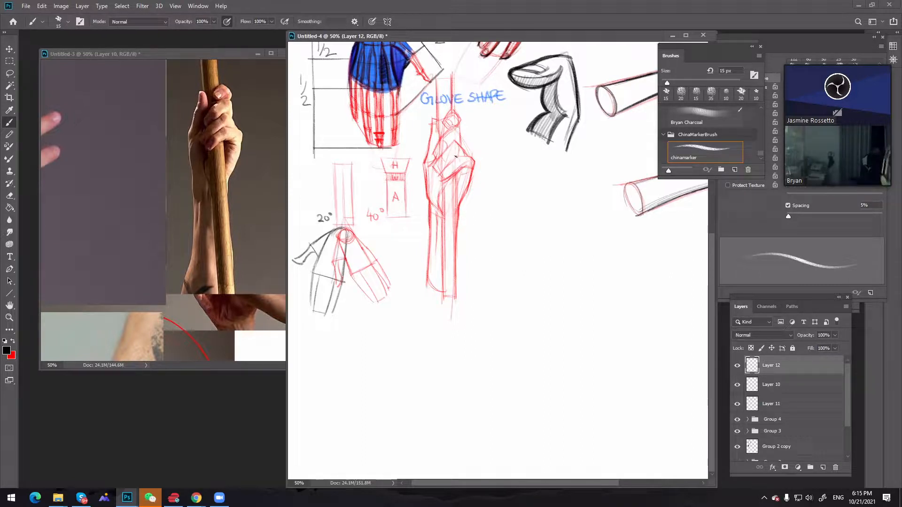
Ink the little finger's outline in black over the red sketch, using brush sizes between 10 and 20 px
{"action": "mouse_move", "coordinate": [459, 157]}
{"action": "left_mouse_down"}
{"action": "mouse_move", "coordinate": [468, 166]}
{"action": "mouse_move", "coordinate": [452, 160]}
{"action": "left_mouse_up"}
{"action": "key", "text": "ctrl+z"}
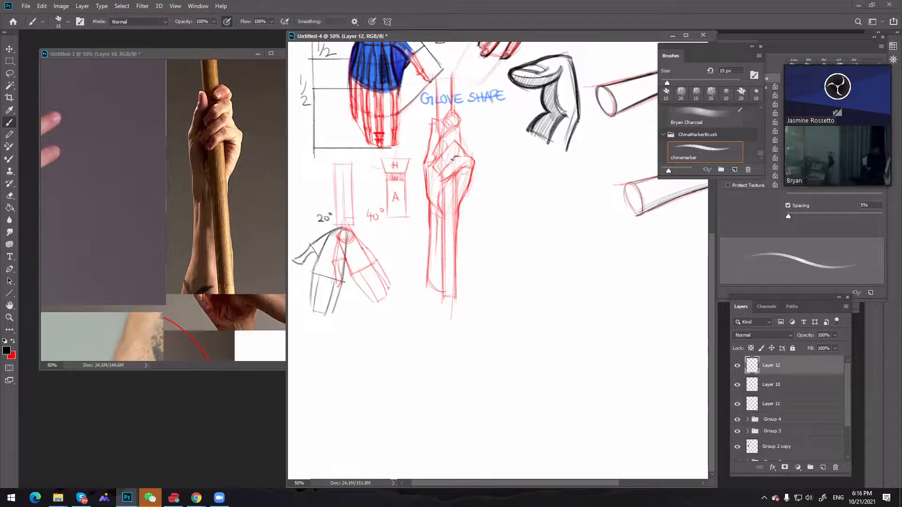
{"action": "key", "text": "bracketleft"}
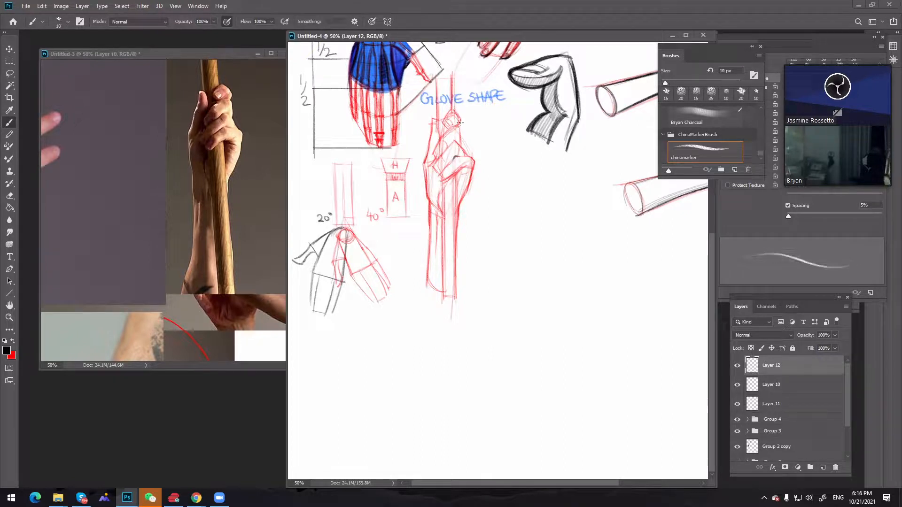
{"action": "left_click_drag", "start_coordinate": [457, 159], "coordinate": [449, 163]}
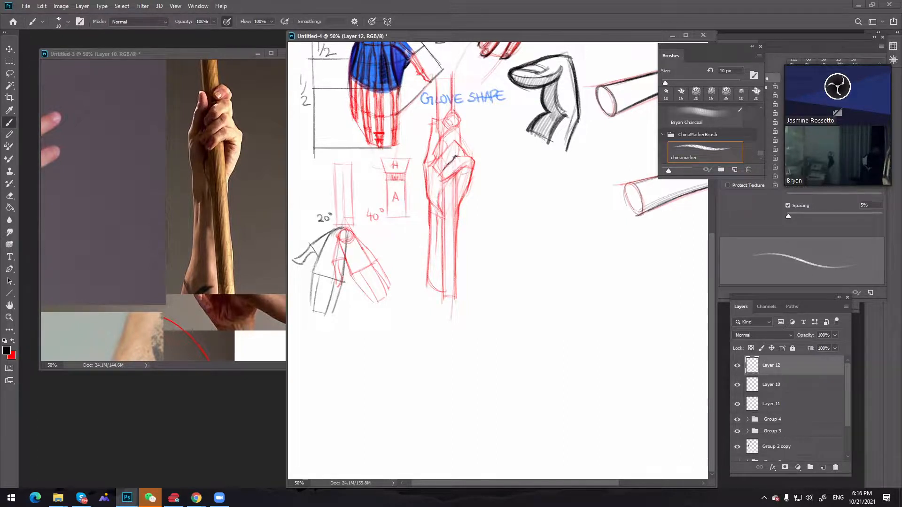
{"action": "key", "text": "bracketright"}
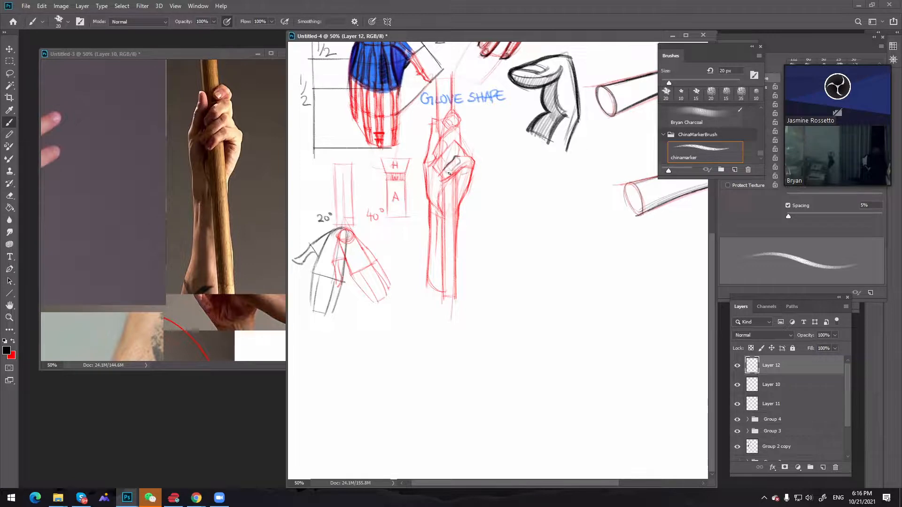
{"action": "key", "text": "bracketleft"}
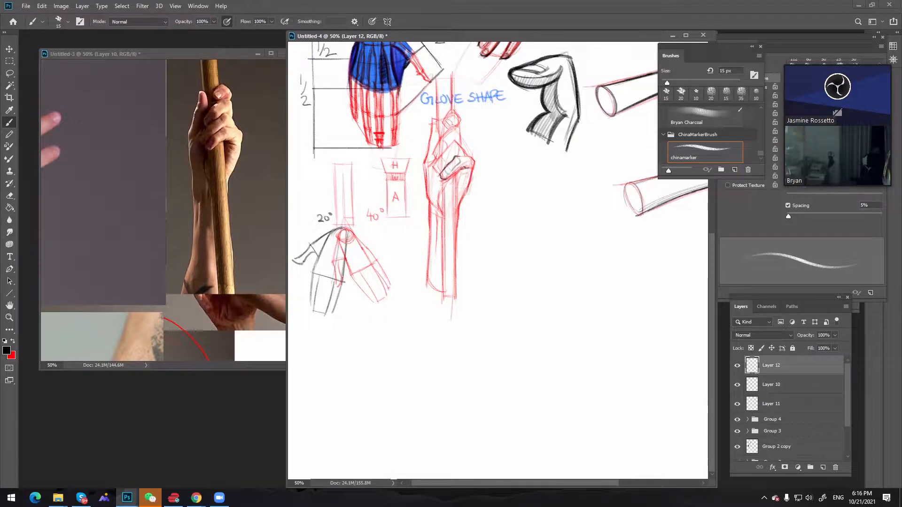
Redo the little finger's lower edge in black with a 10 px brush and strengthen it at 20 px
{"action": "key", "text": "ctrl"}
{"action": "key", "text": "bracketleft"}
{"action": "key", "text": "ctrl+z"}
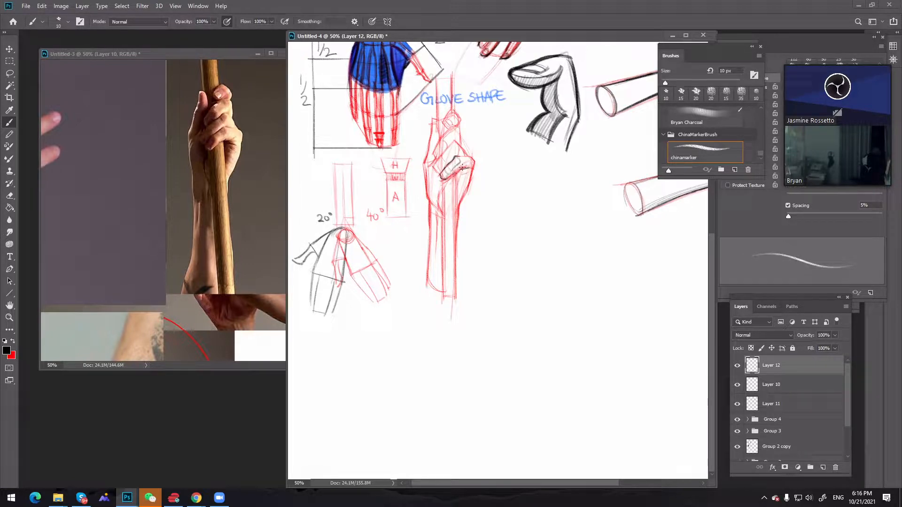
{"action": "key", "text": "ctrl+z"}
{"action": "left_click_drag", "start_coordinate": [452, 173], "coordinate": [461, 167]}
{"action": "left_click_drag", "start_coordinate": [450, 174], "coordinate": [443, 179]}
{"action": "key", "text": "bracketright"}
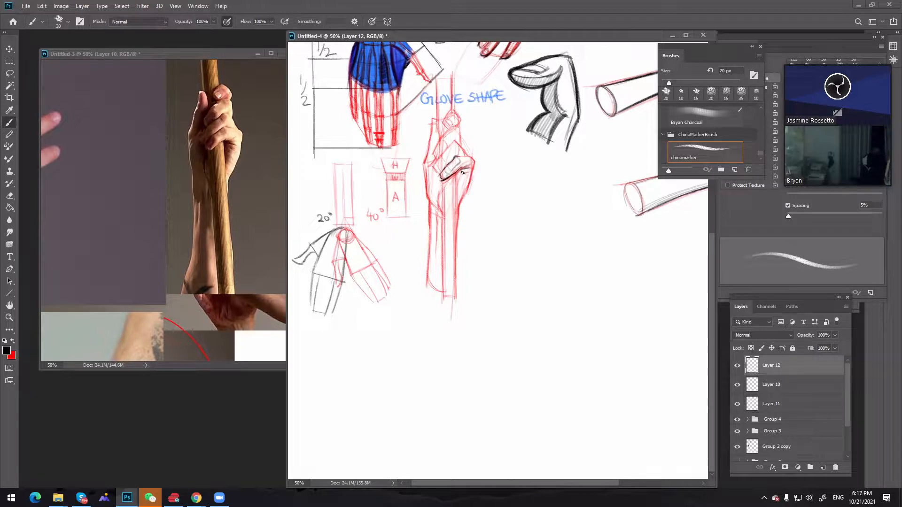
{"action": "key", "text": "bracketleft"}
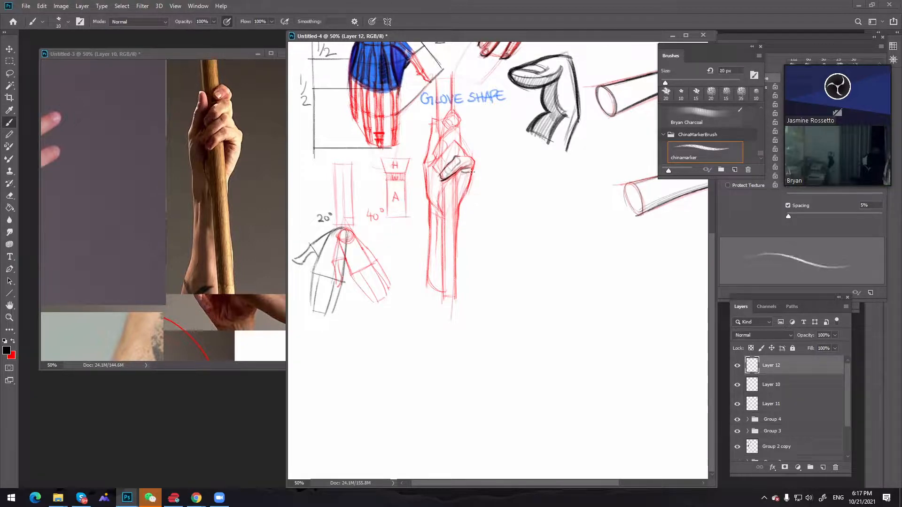
Shade the palm area beneath the little finger in black with a 30 to 35 px brush
{"action": "key", "text": "bracketright"}
{"action": "key", "text": "bracketright"}
{"action": "key", "text": "bracketright"}
{"action": "key", "text": "bracketright"}
{"action": "key", "text": "bracketright"}
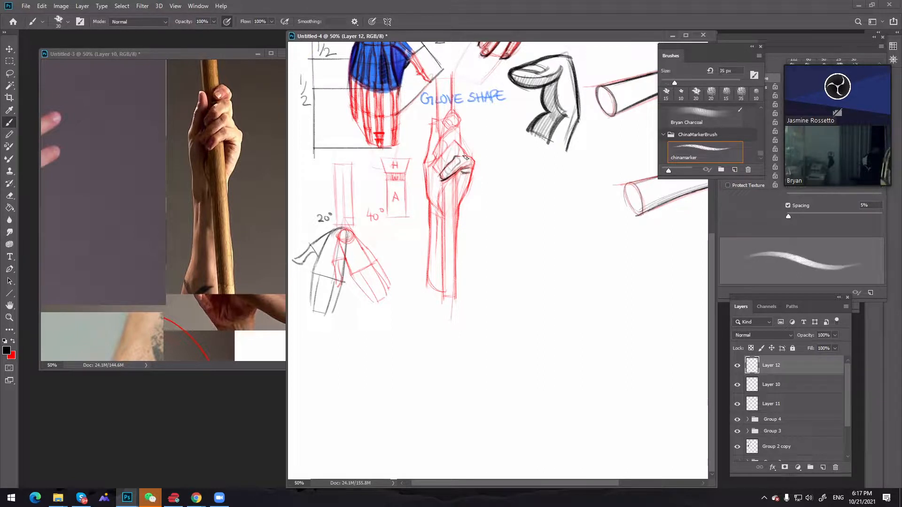
{"action": "key", "text": "bracketright"}
{"action": "left_click_drag", "start_coordinate": [464, 175], "coordinate": [459, 172]}
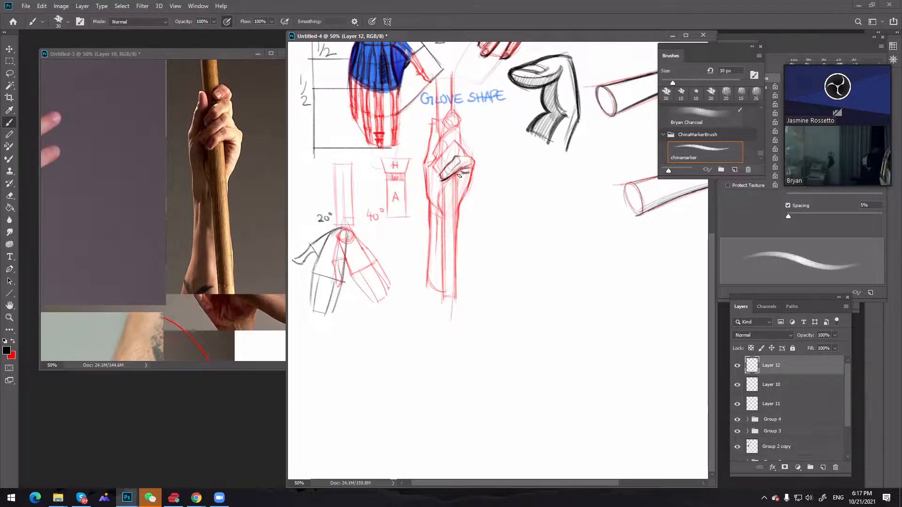
{"action": "key", "text": "bracketright"}
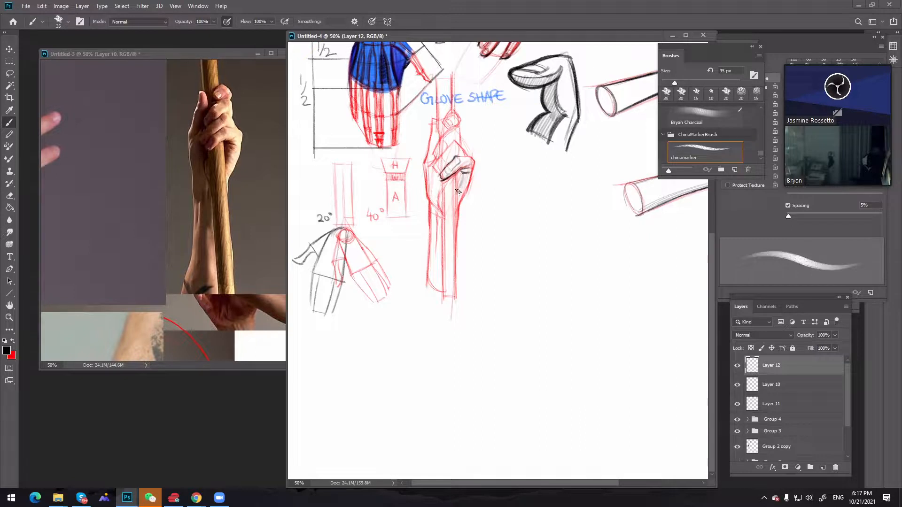
Add fine knuckle lines to the little finger at 9 px and darken its contour with a 30 px brush
{"action": "key", "text": "bracketleft"}
{"action": "key", "text": "bracketleft"}
{"action": "key", "text": "bracketleft"}
{"action": "key", "text": "bracketleft"}
{"action": "key", "text": "bracketleft"}
{"action": "key", "text": "bracketleft"}
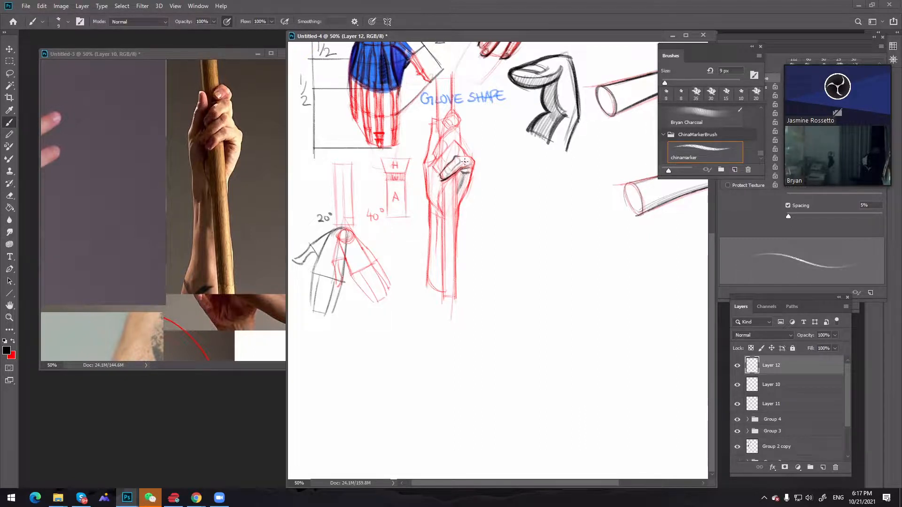
{"action": "key", "text": "bracketright"}
{"action": "key", "text": "bracketright"}
{"action": "key", "text": "bracketright"}
{"action": "key", "text": "bracketright"}
{"action": "key", "text": "bracketright"}
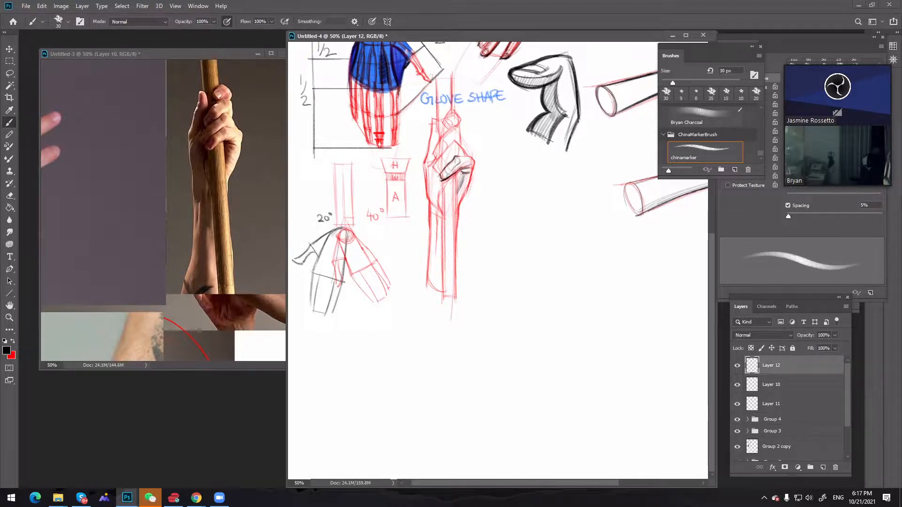
{"action": "key", "text": "bracketleft"}
{"action": "key", "text": "bracketleft"}
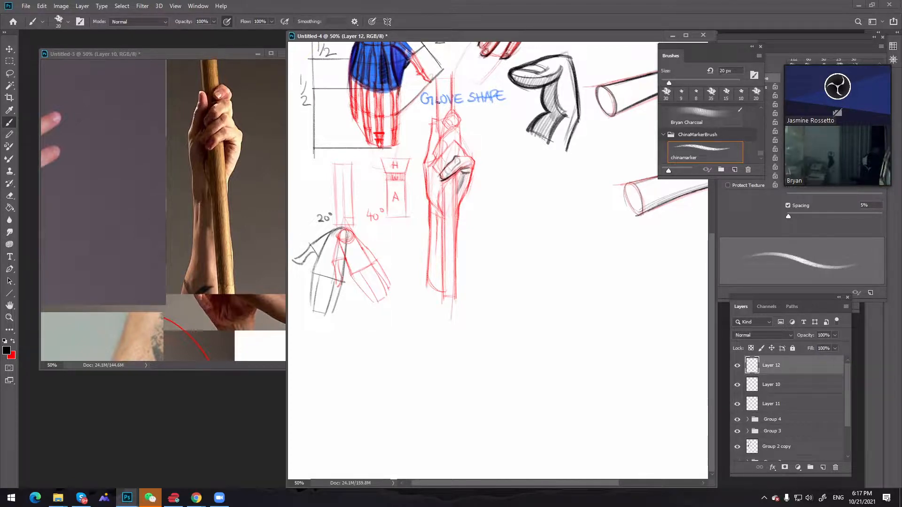
{"action": "key", "text": "bracketleft"}
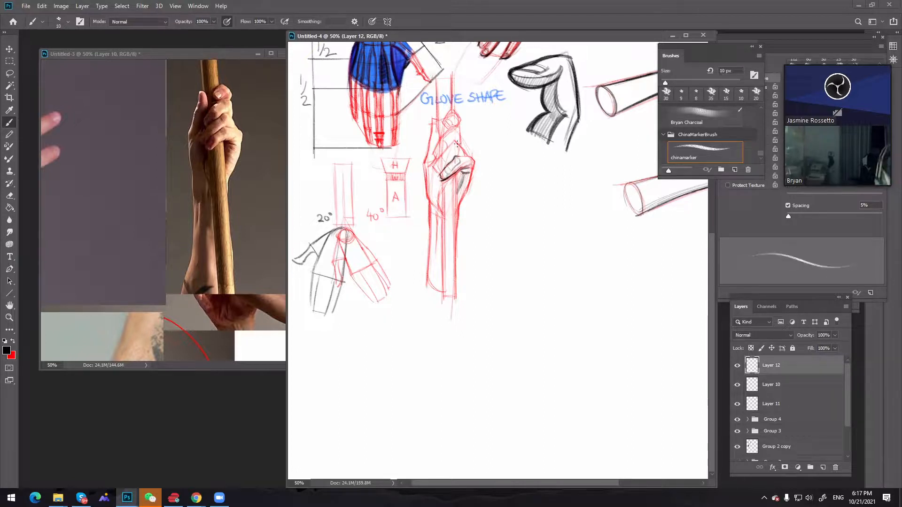
Ink the hand's outer edge and the ring finger's upper contour in black with a 10 px brush
{"action": "left_click_drag", "start_coordinate": [470, 159], "coordinate": [457, 143]}
{"action": "key", "text": "ctrl+z"}
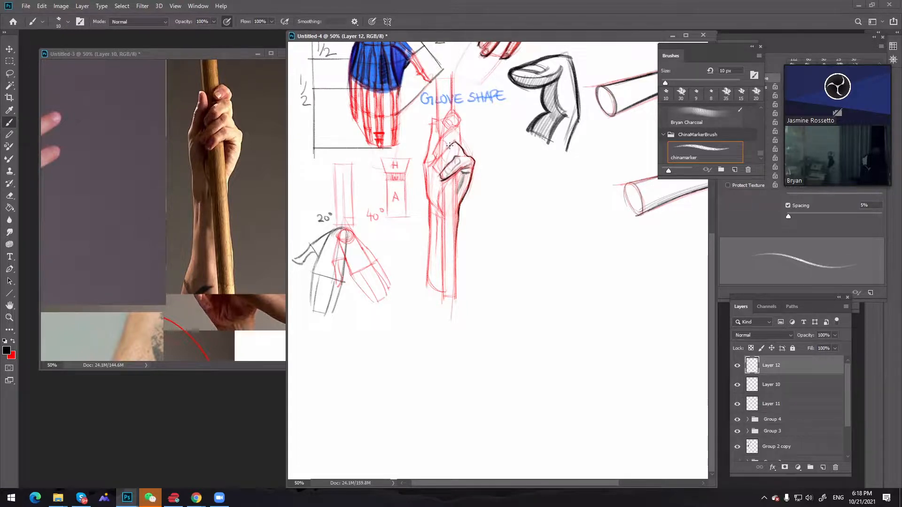
{"action": "key", "text": "ctrl"}
{"action": "key", "text": "ctrl+z"}
{"action": "left_click_drag", "start_coordinate": [443, 154], "coordinate": [454, 142]}
Thicken and shade the ring finger's black line work with brush sizes of 25 and 20 px
{"action": "key", "text": "bracketright"}
{"action": "key", "text": "bracketright"}
{"action": "key", "text": "bracketright"}
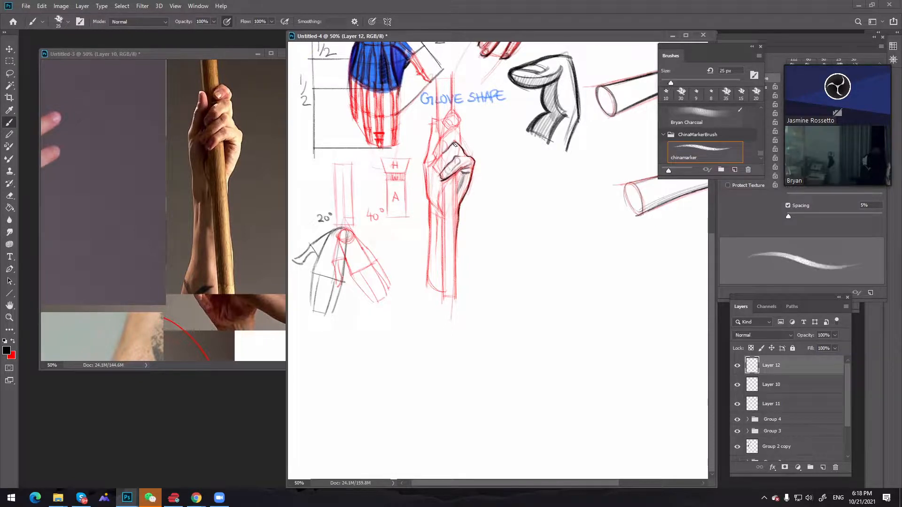
{"action": "key", "text": "bracketleft"}
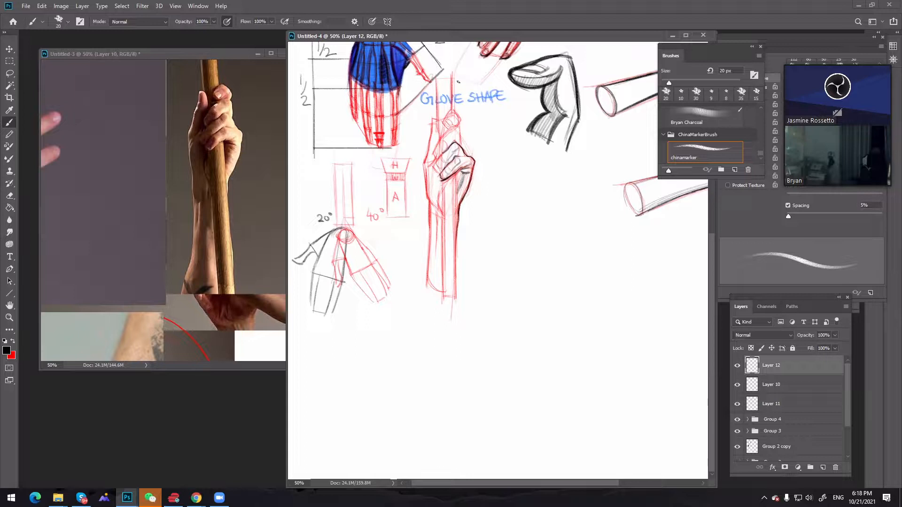
Ink the middle finger's contour in black at 10 px and thicken it with a 25 px brush
{"action": "key", "text": "bracketleft"}
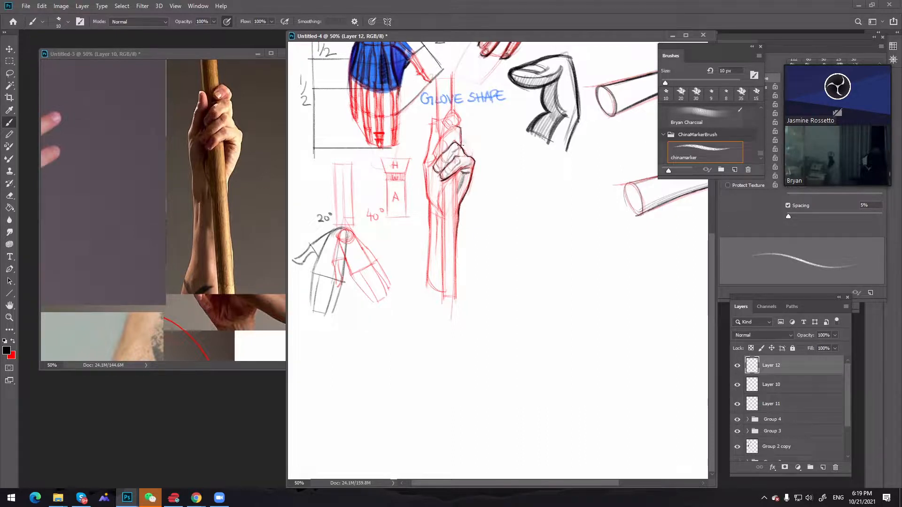
{"action": "key", "text": "ctrl"}
{"action": "key", "text": "bracketright"}
{"action": "key", "text": "bracketright"}
{"action": "key", "text": "bracketright"}
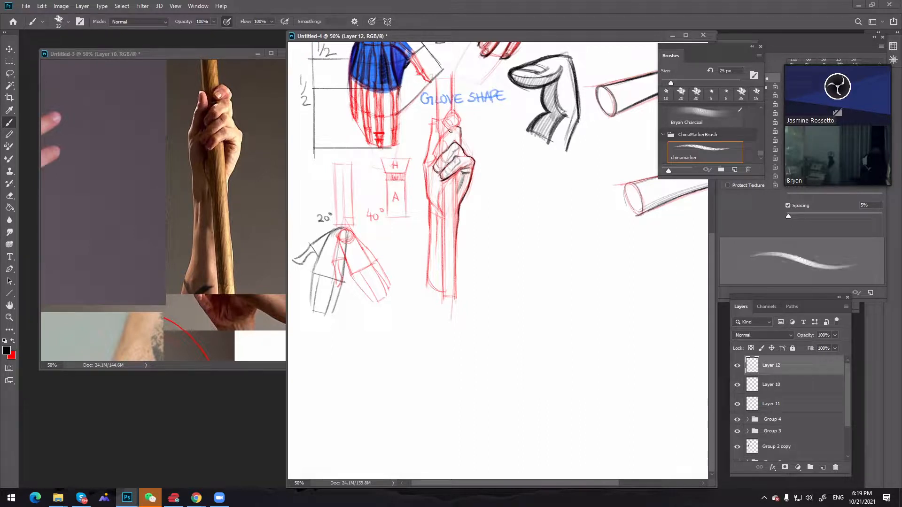
Extend the middle finger's contour toward its fingertip at 10 px and reinforce the lines at 25 and 20 px
{"action": "key", "text": "bracketleft"}
{"action": "key", "text": "bracketleft"}
{"action": "key", "text": "bracketleft"}
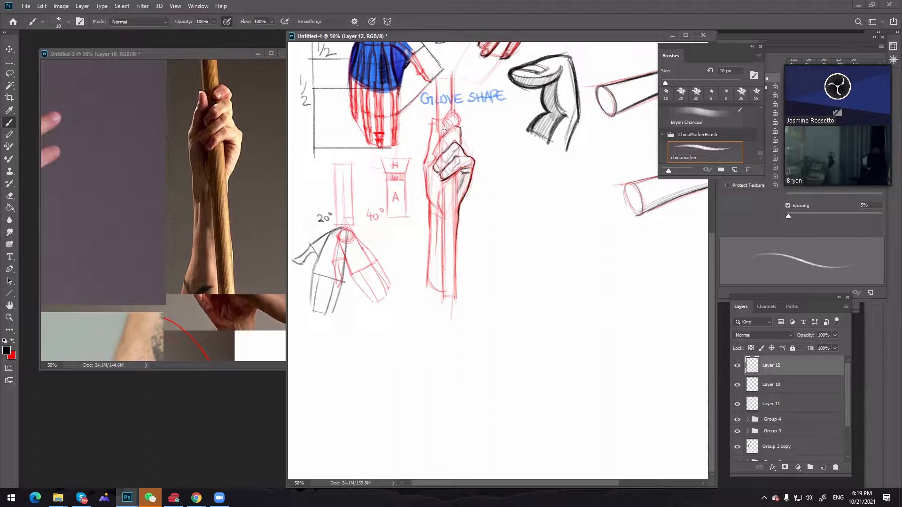
{"action": "key", "text": "bracketright"}
{"action": "key", "text": "bracketright"}
{"action": "key", "text": "bracketright"}
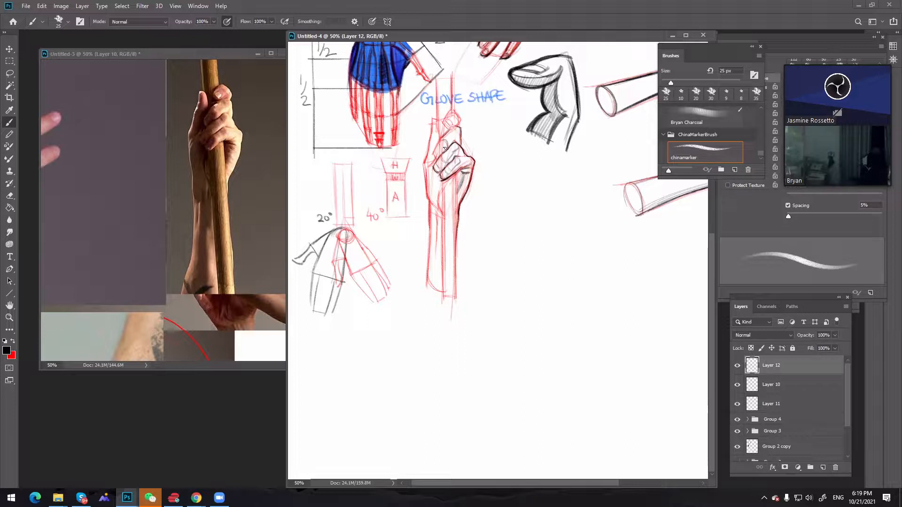
{"action": "key", "text": "bracketleft"}
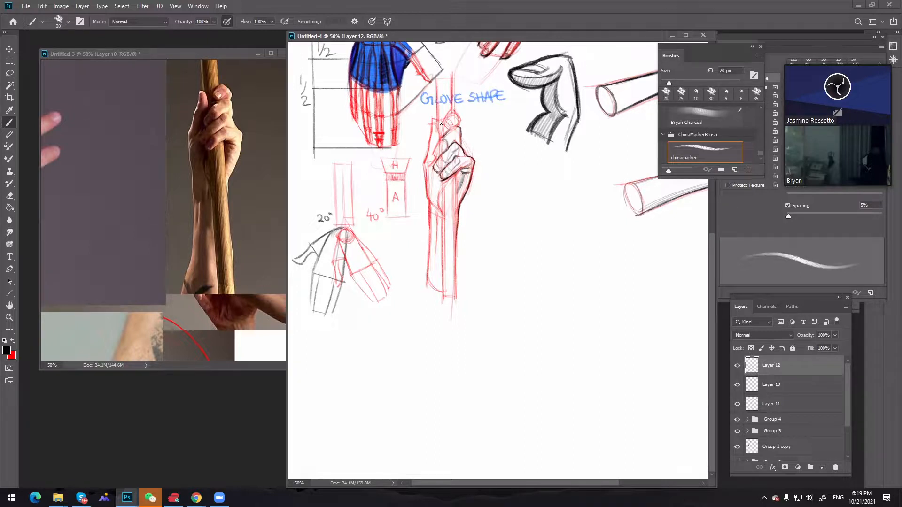
Add fine black lines around the middle fingertip at 9 px and darken them with a 35 px brush
{"action": "key", "text": "bracketleft"}
{"action": "key", "text": "bracketleft"}
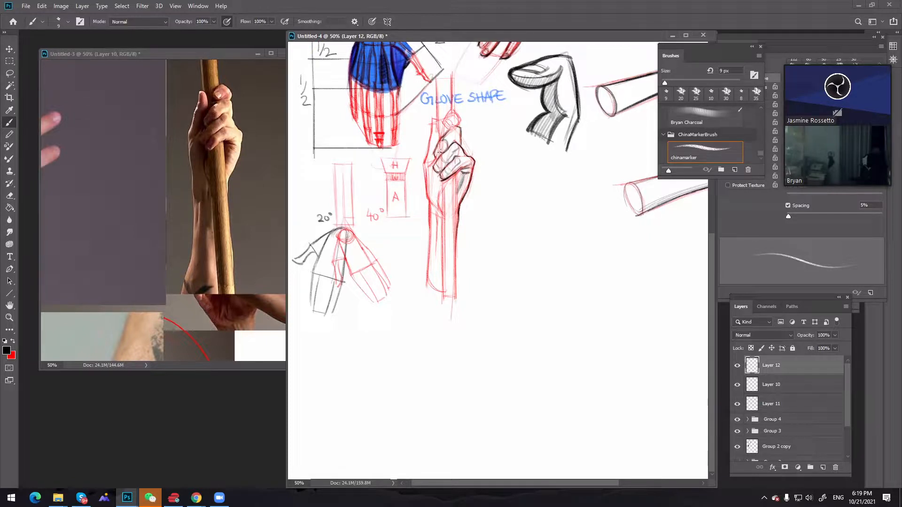
{"action": "key", "text": "bracketright"}
{"action": "key", "text": "bracketright"}
{"action": "key", "text": "bracketright"}
{"action": "key", "text": "bracketright"}
{"action": "key", "text": "bracketright"}
{"action": "key", "text": "bracketright"}
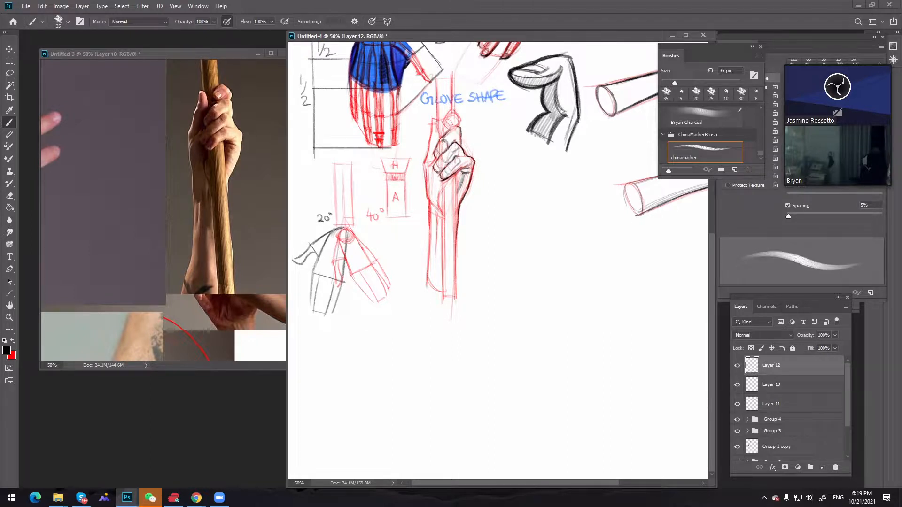
{"action": "key", "text": "bracketright"}
Ink the tip and pole-side contour of the index finger in black at 15 and 10 px
{"action": "key", "text": "bracketleft"}
{"action": "key", "text": "bracketleft"}
{"action": "key", "text": "bracketleft"}
{"action": "key", "text": "bracketleft"}
{"action": "key", "text": "bracketleft"}
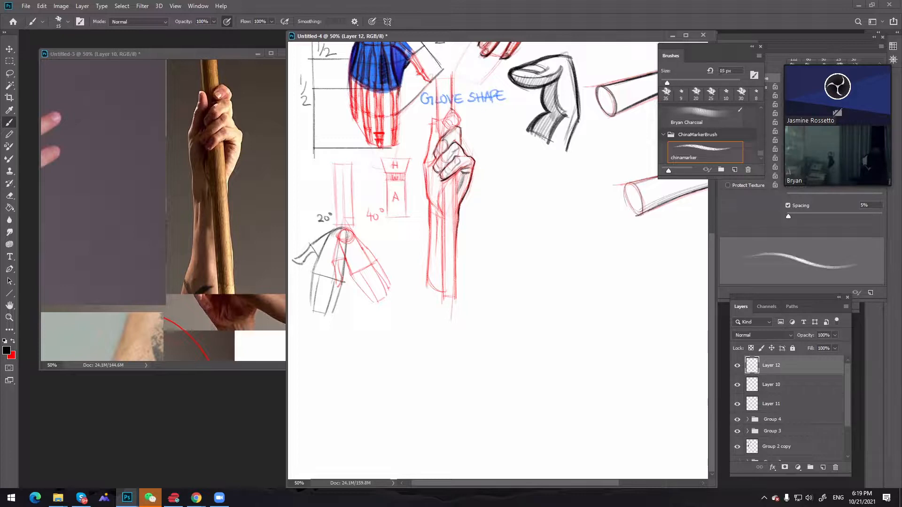
{"action": "left_click_drag", "start_coordinate": [451, 109], "coordinate": [453, 111]}
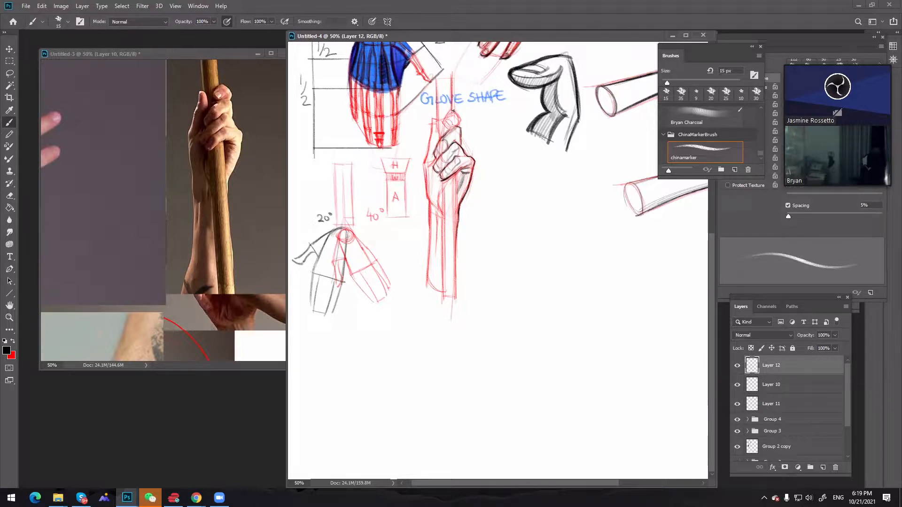
{"action": "key", "text": "bracketleft"}
{"action": "left_click_drag", "start_coordinate": [455, 107], "coordinate": [443, 120]}
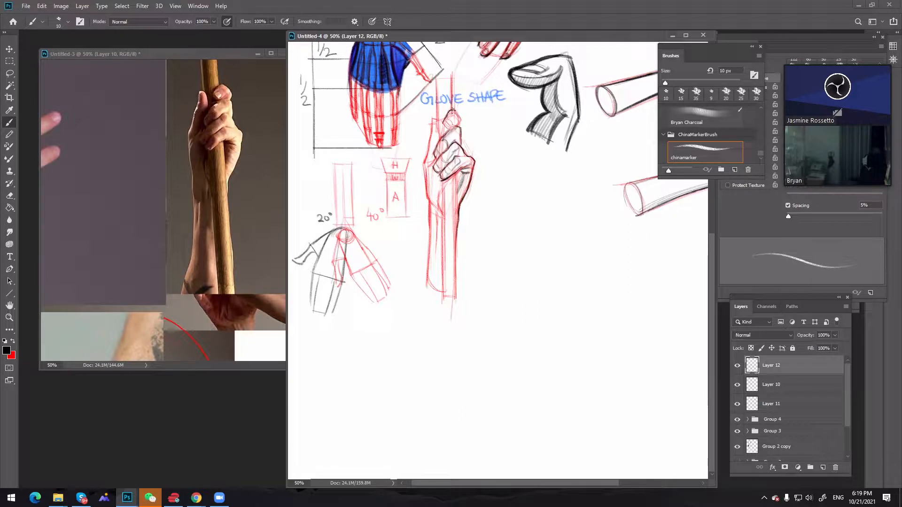
Ink the index finger's outer contour and inner fold lines in black with a 15 px brush
{"action": "key", "text": "bracketright"}
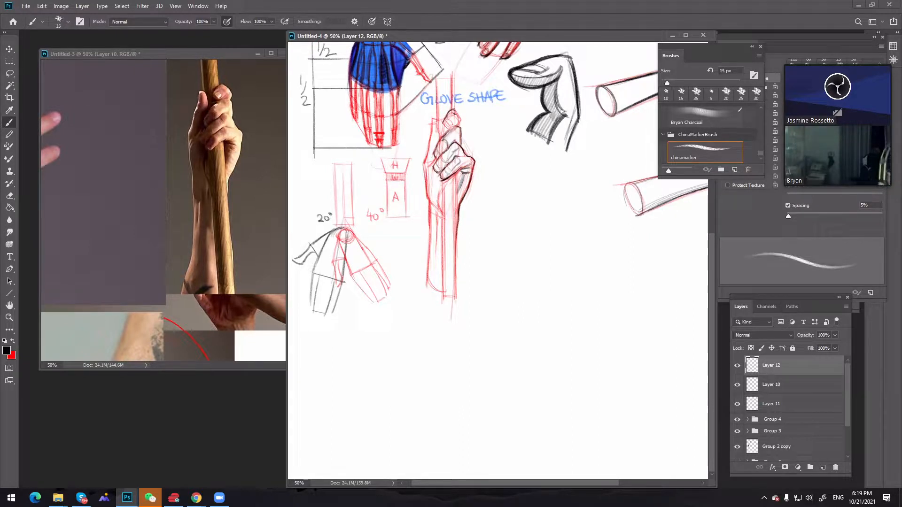
{"action": "left_click_drag", "start_coordinate": [453, 110], "coordinate": [461, 122]}
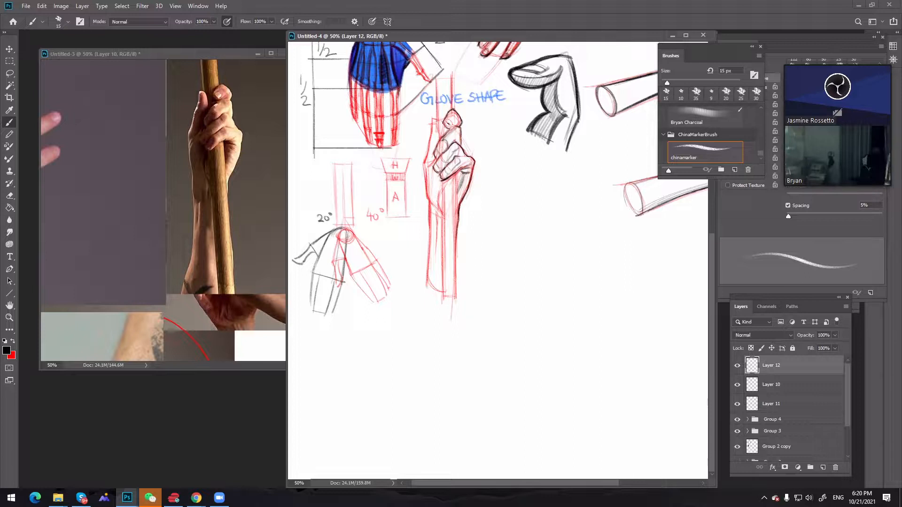
{"action": "left_click_drag", "start_coordinate": [450, 125], "coordinate": [449, 120]}
{"action": "key", "text": "["}
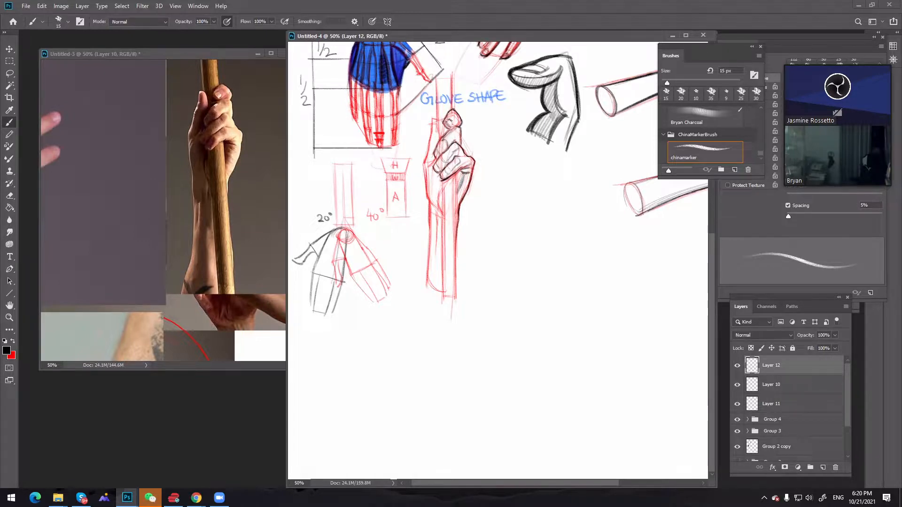
Shade the index fingertip and thicken its contour in black with a 20 px brush
{"action": "key", "text": "bracketright"}
{"action": "key", "text": "bracketright"}
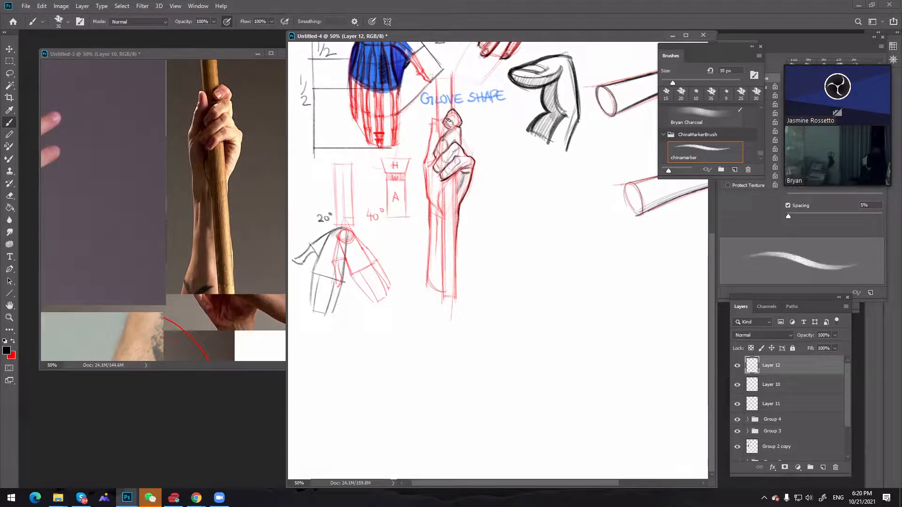
{"action": "key", "text": "bracketleft"}
{"action": "left_click_drag", "start_coordinate": [445, 122], "coordinate": [450, 112]}
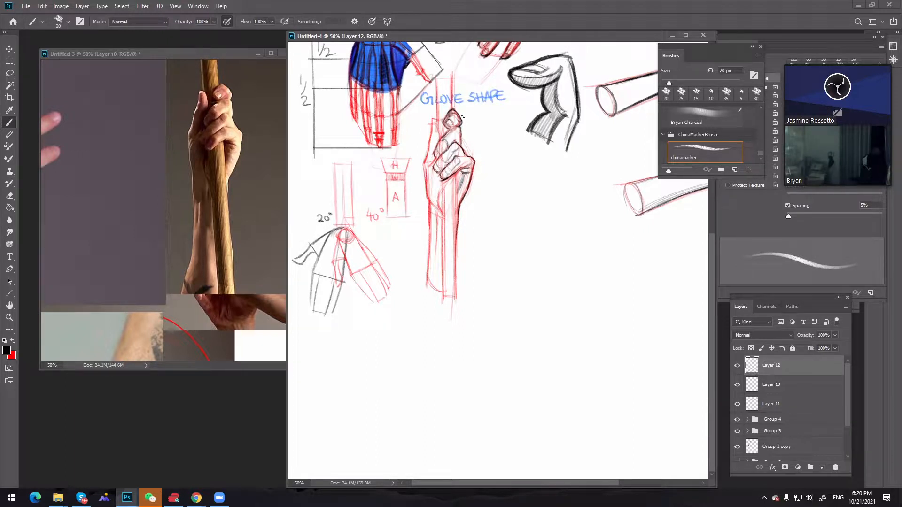
{"action": "key", "text": "p"}
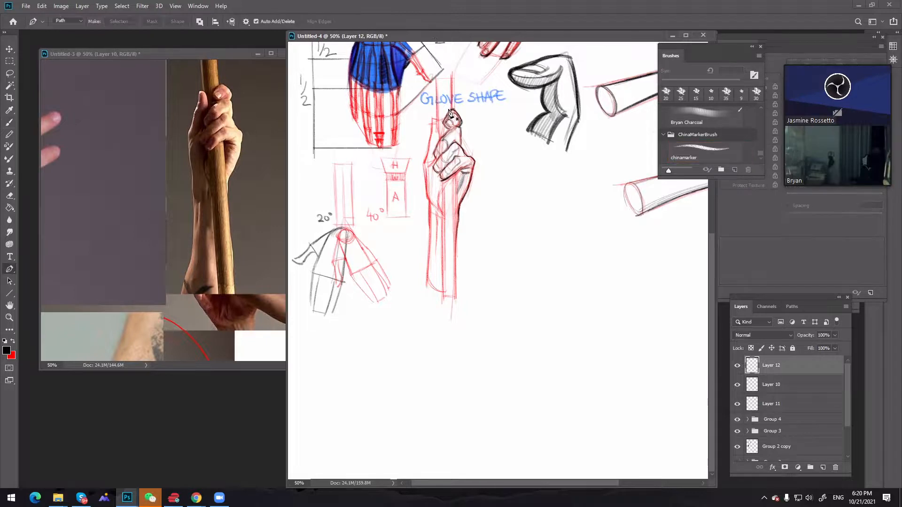
{"action": "key", "text": "b"}
Try shading the pole above the index finger with broad vertical strokes at 80 and 70 px
{"action": "key", "text": "bracketleft"}
{"action": "key", "text": "bracketleft"}
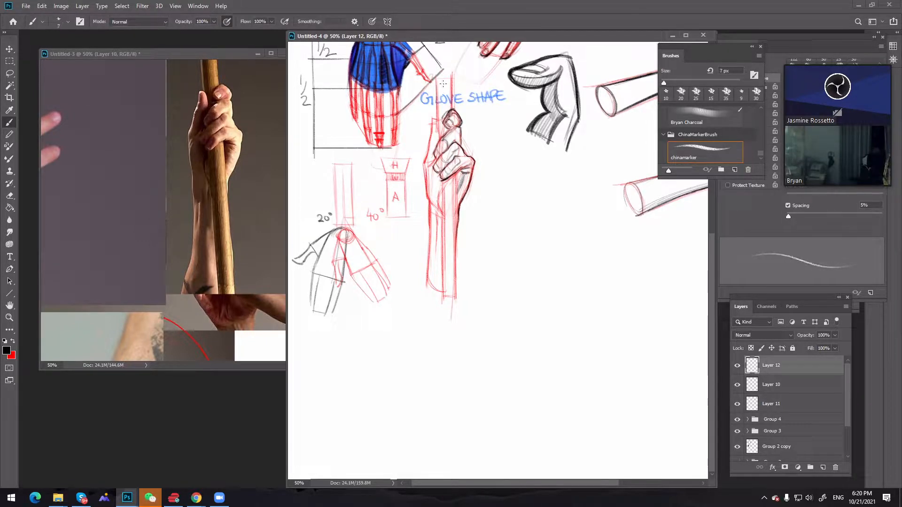
{"action": "key", "text": "bracketright"}
{"action": "key", "text": "bracketright"}
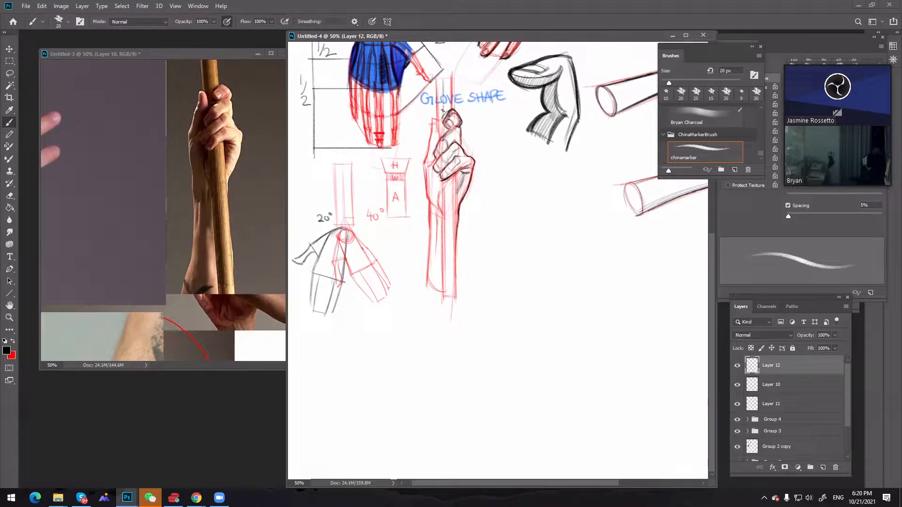
{"action": "key", "text": "bracketright"}
{"action": "key", "text": "bracketright"}
{"action": "key", "text": "bracketright"}
{"action": "key", "text": "bracketright"}
{"action": "key", "text": "bracketright"}
{"action": "key", "text": "bracketright"}
{"action": "left_click_drag", "start_coordinate": [442, 71], "coordinate": [444, 112]}
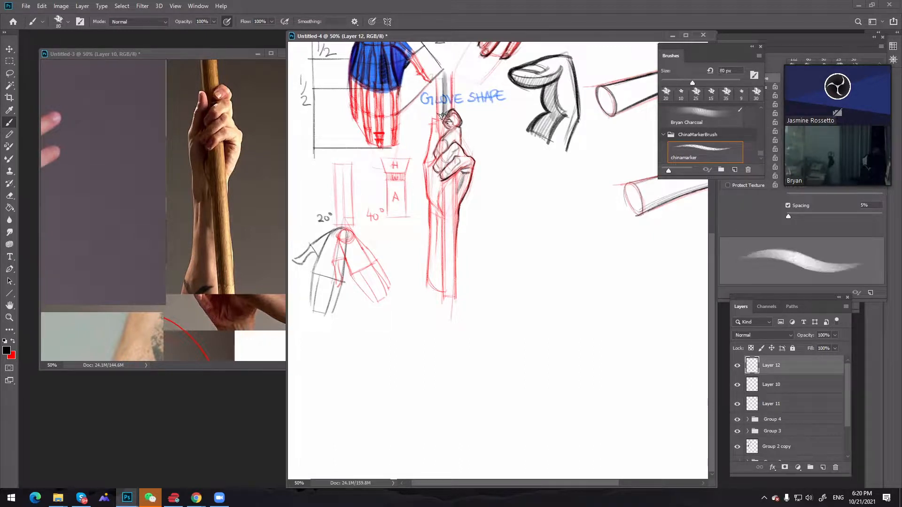
{"action": "key", "text": "bracketleft"}
{"action": "key", "text": "ctrl+z"}
{"action": "left_click_drag", "start_coordinate": [443, 75], "coordinate": [443, 111]}
{"action": "key", "text": "ctrl+z"}
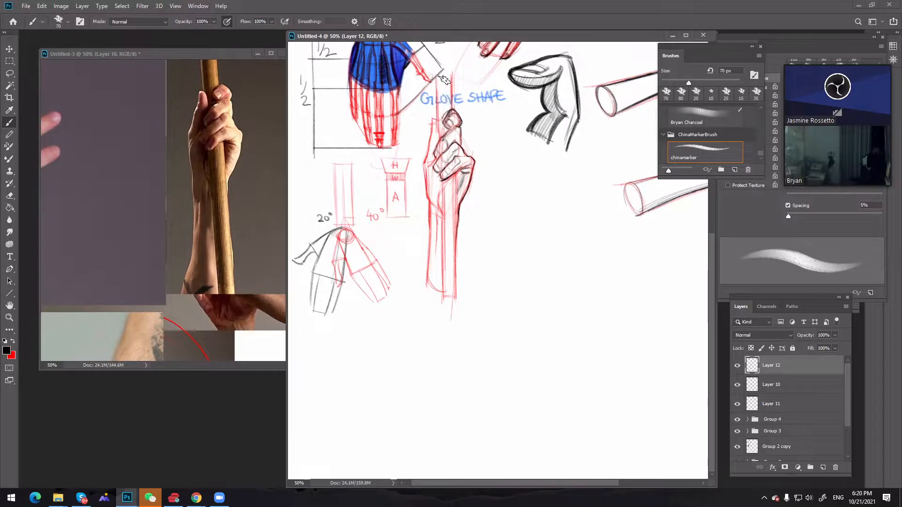
Draw the pole's black vertical lines above the hand, reducing the brush to 25 px
{"action": "left_click_drag", "start_coordinate": [443, 76], "coordinate": [442, 114]}
{"action": "key", "text": "bracketleft"}
{"action": "key", "text": "bracketleft"}
{"action": "key", "text": "bracketleft"}
{"action": "key", "text": "bracketleft"}
{"action": "key", "text": "bracketleft"}
{"action": "key", "text": "bracketleft"}
{"action": "key", "text": "bracketleft"}
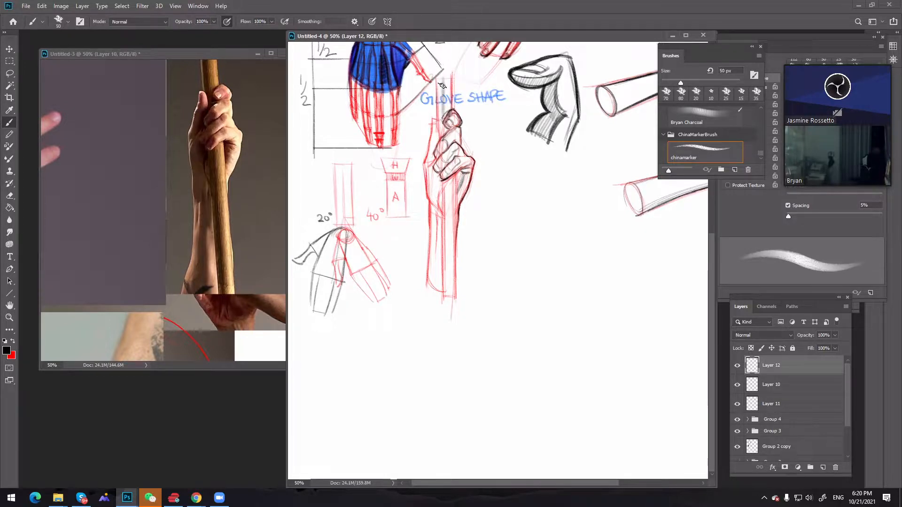
{"action": "left_click_drag", "start_coordinate": [436, 82], "coordinate": [437, 120]}
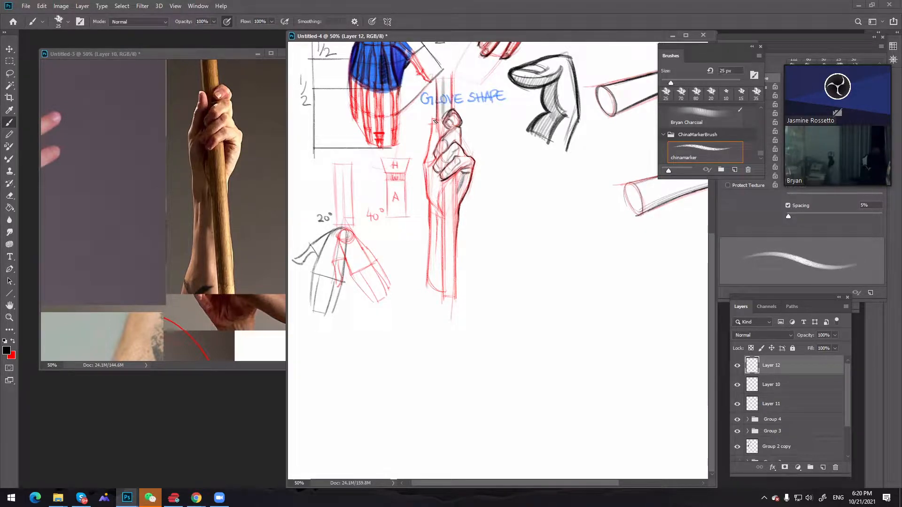
Ink the thumb and the palm's thumb-side edge in black with brush sizes of 15 and 10 px
{"action": "key", "text": "bracketleft"}
{"action": "key", "text": "bracketleft"}
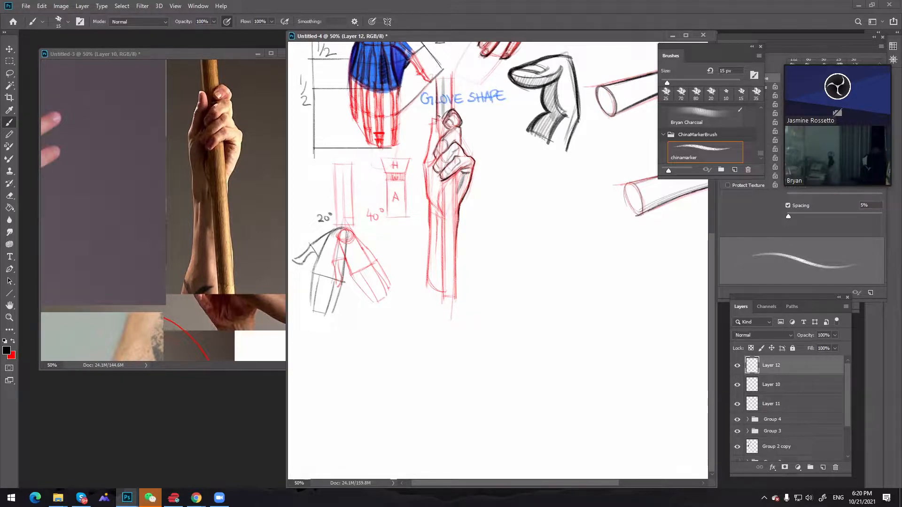
{"action": "left_click_drag", "start_coordinate": [441, 140], "coordinate": [434, 150]}
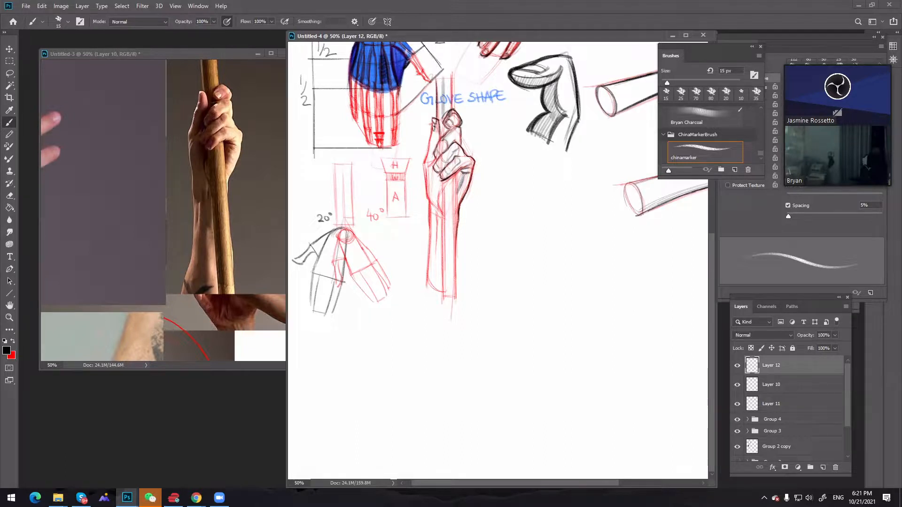
{"action": "key", "text": "bracketleft"}
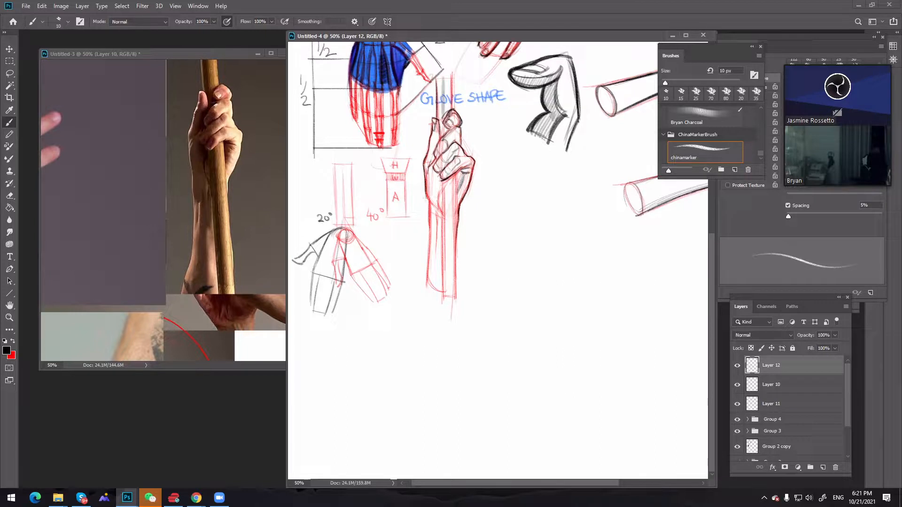
{"action": "key", "text": "ctrl"}
{"action": "key", "text": "bracketright"}
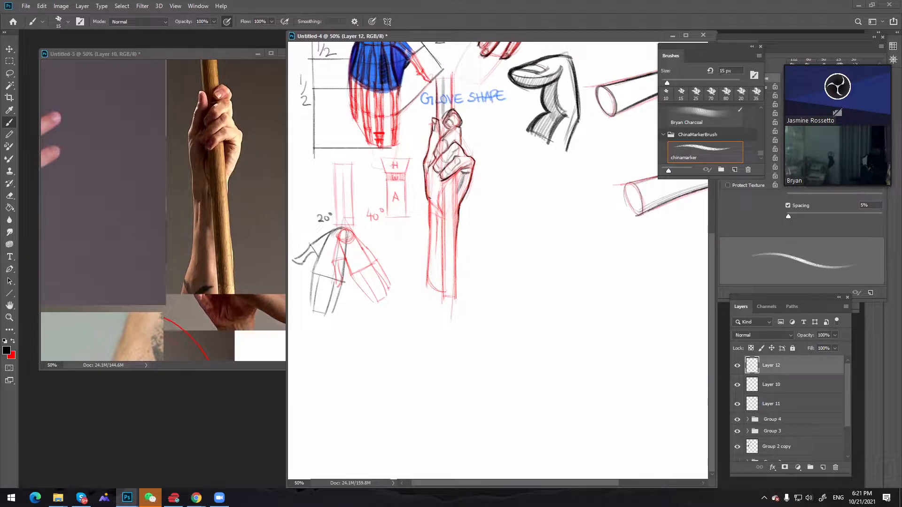
Ink the forearm's thumb-side edge in black from the wrist down with a 15 px brush
{"action": "key", "text": "ctrl"}
{"action": "left_click_drag", "start_coordinate": [427, 201], "coordinate": [424, 291]}
{"action": "key", "text": "ctrl+z"}
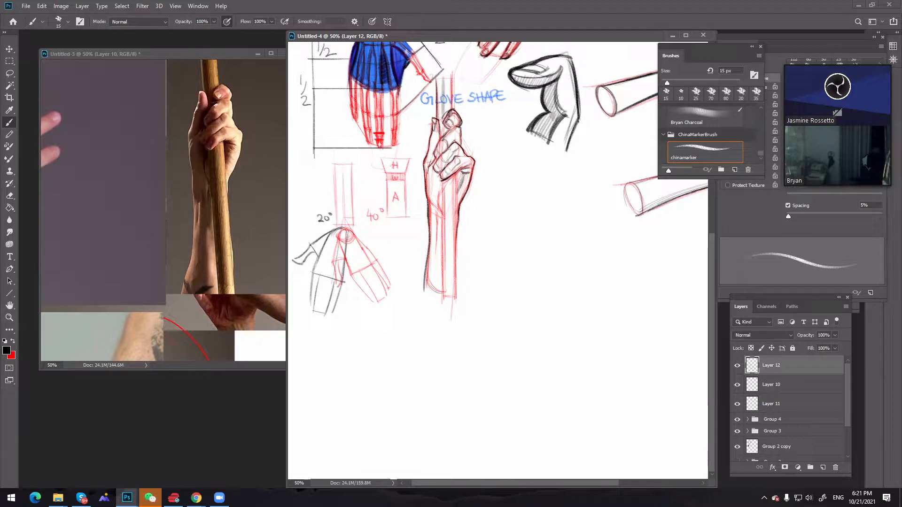
Add a new layer above the inked hand and shade between the fingers with a 20 px brush
{"action": "key", "text": "bracketright"}
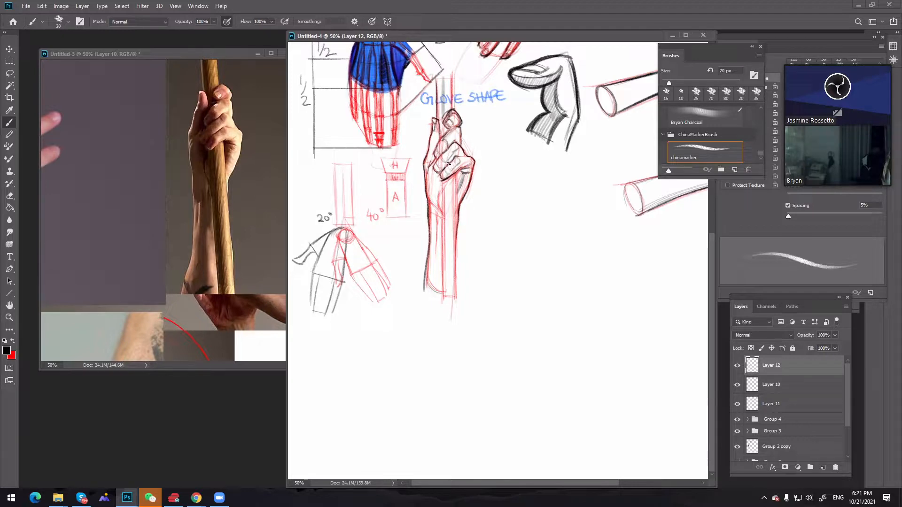
{"action": "left_click", "coordinate": [823, 468]}
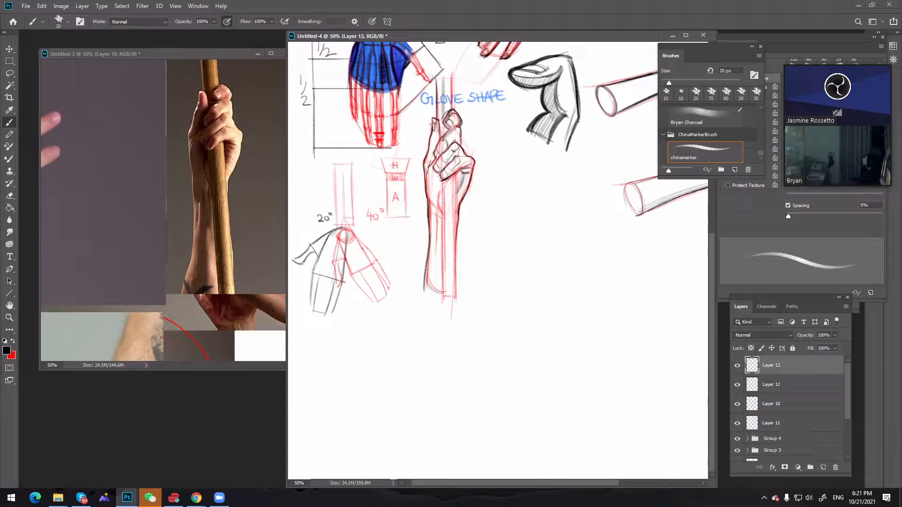
Shade the thumb and the palm's thumb-side edge in black at 25 px, undoing and redrawing strokes as needed
{"action": "key", "text": "bracketright"}
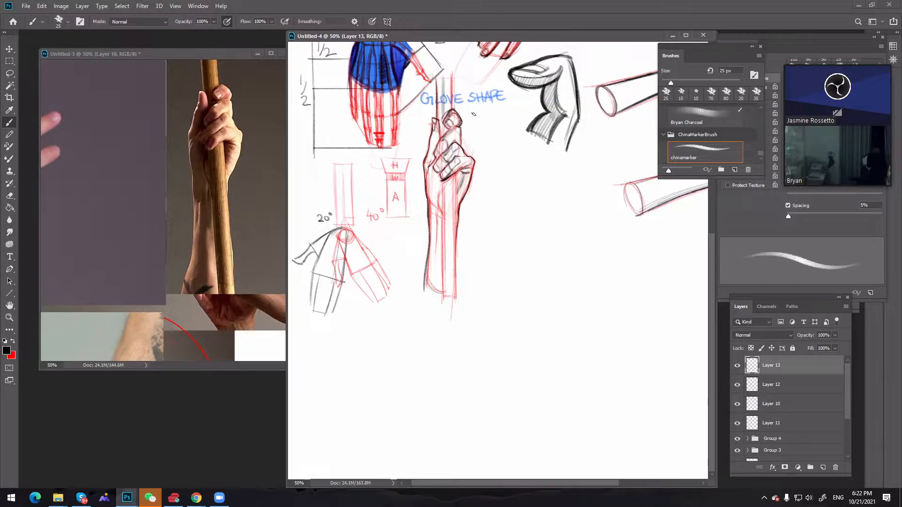
{"action": "key", "text": "ctrl"}
{"action": "left_click_drag", "start_coordinate": [438, 120], "coordinate": [434, 132]}
{"action": "key", "text": "ctrl+z"}
{"action": "key", "text": "ctrl+z"}
{"action": "key", "text": "ctrl"}
{"action": "key", "text": "ctrl+z"}
{"action": "left_click_drag", "start_coordinate": [432, 147], "coordinate": [433, 205]}
{"action": "key", "text": "ctrl+z"}
{"action": "key", "text": "ctrl+z"}
{"action": "left_click_drag", "start_coordinate": [428, 173], "coordinate": [431, 202]}
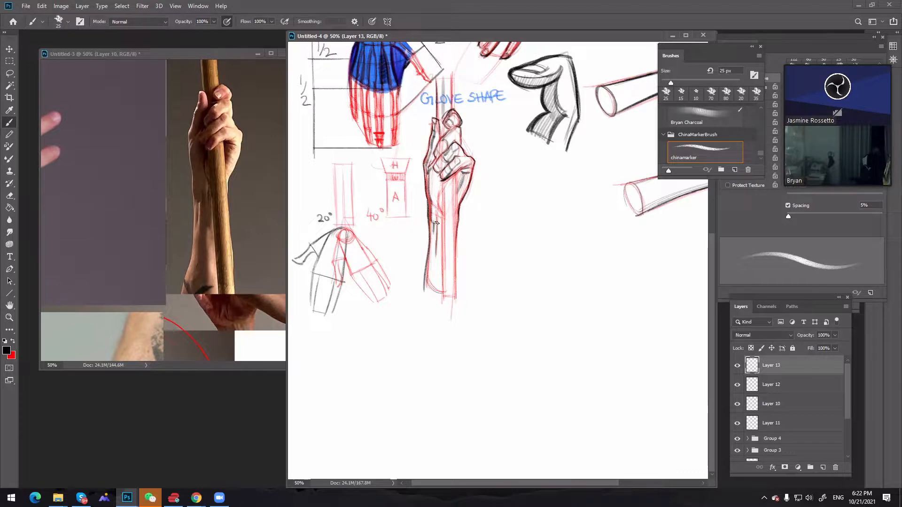
Shade along the forearm's thumb side and beside the heel of the palm with a 25 px brush
{"action": "key", "text": "ctrl+z"}
{"action": "left_click_drag", "start_coordinate": [436, 223], "coordinate": [431, 292]}
{"action": "left_click_drag", "start_coordinate": [435, 253], "coordinate": [432, 285]}
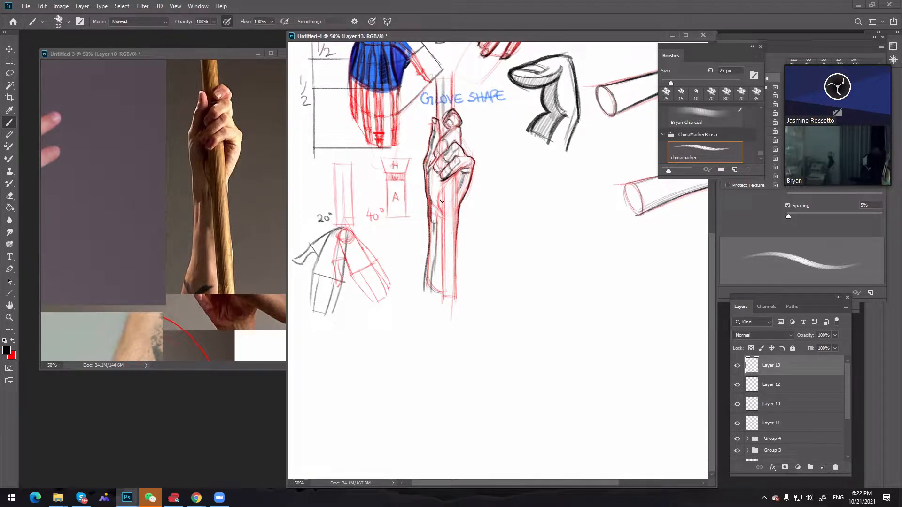
{"action": "left_click_drag", "start_coordinate": [437, 201], "coordinate": [442, 214]}
Ink the pole's edge below the hand in black down the forearm with a 15 px brush
{"action": "key", "text": "bracketleft"}
{"action": "key", "text": "bracketleft"}
{"action": "key", "text": "bracketleft"}
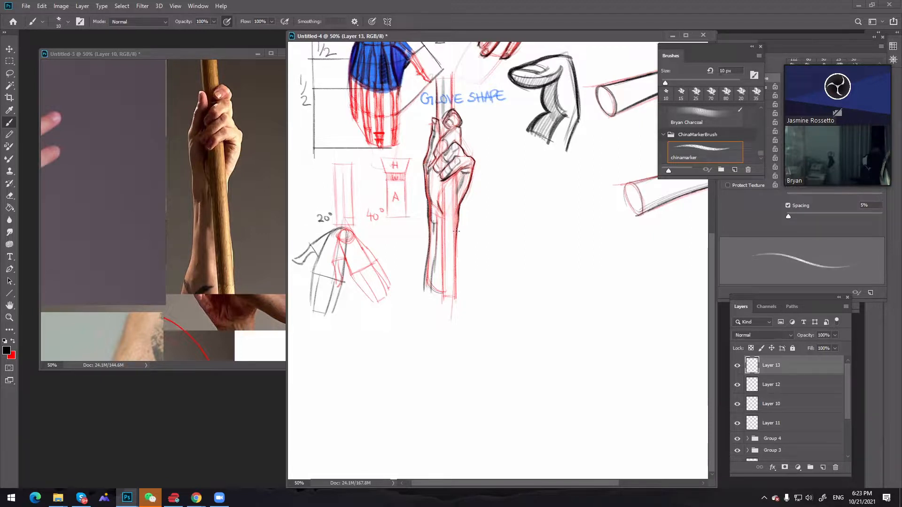
{"action": "mouse_move", "coordinate": [456, 230]}
{"action": "left_mouse_down"}
{"action": "mouse_move", "coordinate": [455, 183]}
{"action": "mouse_move", "coordinate": [456, 230]}
{"action": "left_mouse_up"}
{"action": "key", "text": "bracketright"}
{"action": "key", "text": "bracketright"}
{"action": "key", "text": "bracketleft"}
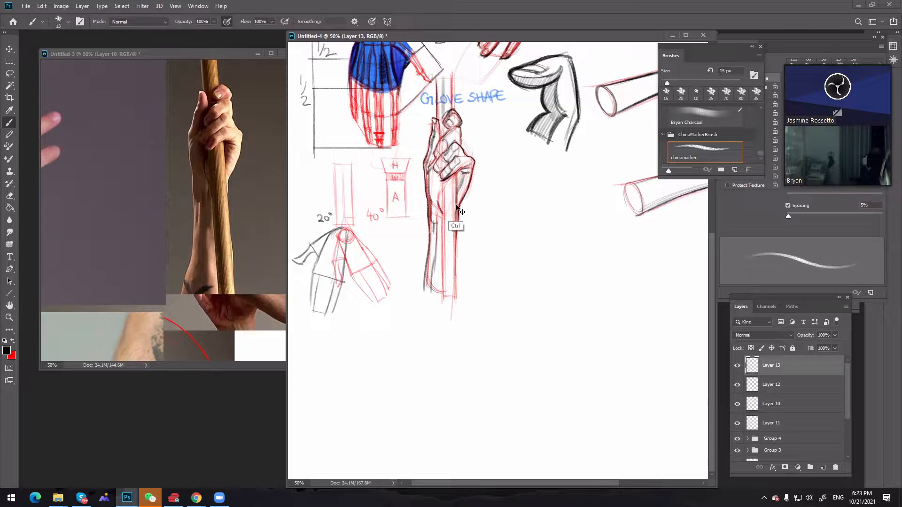
{"action": "left_click_drag", "start_coordinate": [455, 193], "coordinate": [455, 279]}
{"action": "left_click_drag", "start_coordinate": [455, 232], "coordinate": [455, 296]}
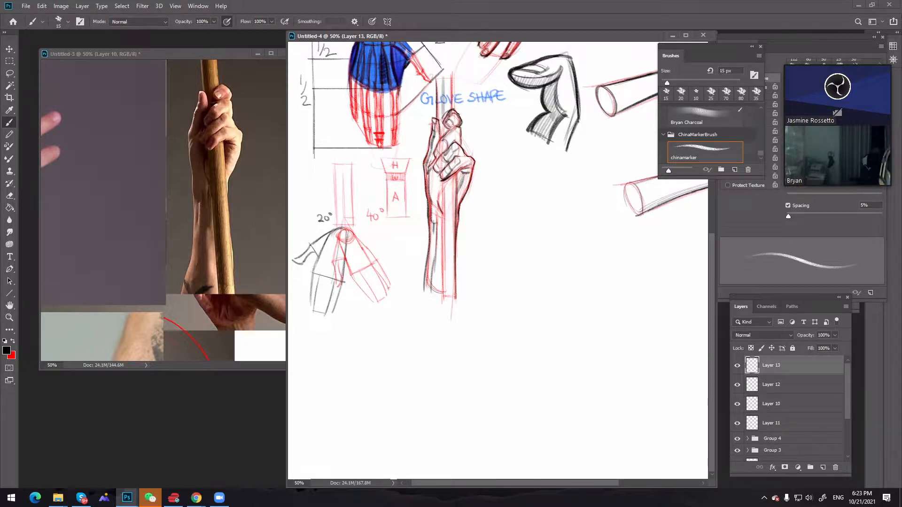
Shade the length of the pole below the hand in black with a 40 px brush
{"action": "key", "text": "bracketright"}
{"action": "key", "text": "bracketright"}
{"action": "key", "text": "bracketright"}
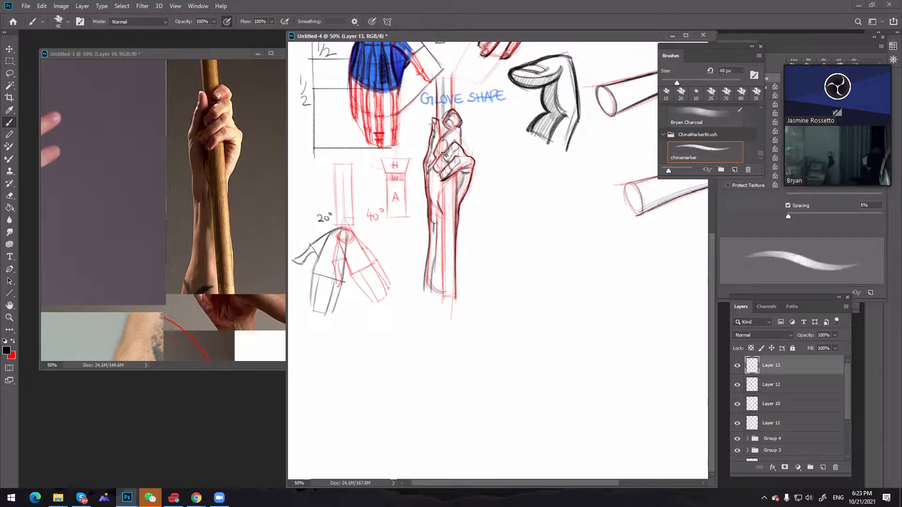
{"action": "left_click_drag", "start_coordinate": [449, 184], "coordinate": [450, 287]}
{"action": "left_click_drag", "start_coordinate": [449, 211], "coordinate": [449, 301]}
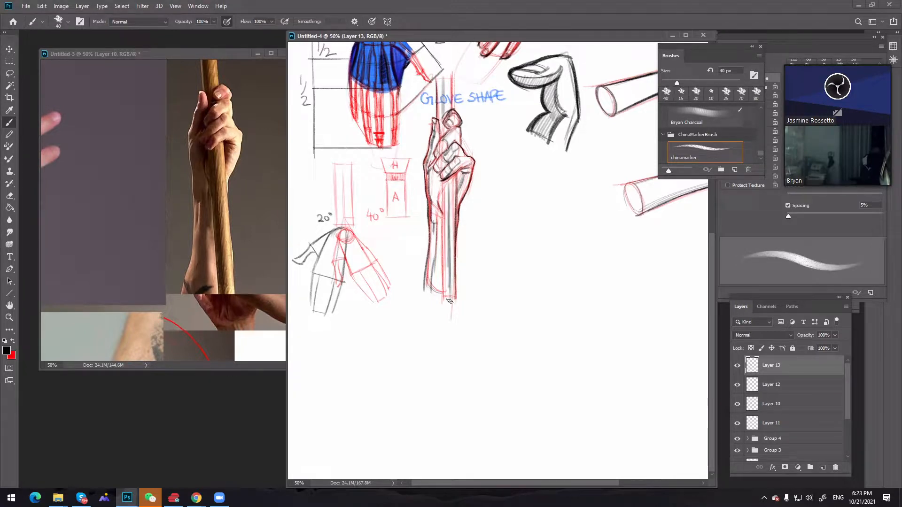
{"action": "mouse_move", "coordinate": [449, 258]}
{"action": "left_mouse_down"}
{"action": "mouse_move", "coordinate": [452, 297]}
{"action": "mouse_move", "coordinate": [438, 289]}
{"action": "mouse_move", "coordinate": [442, 270]}
{"action": "mouse_move", "coordinate": [439, 289]}
{"action": "mouse_move", "coordinate": [455, 298]}
{"action": "left_mouse_up"}
Darken the pole's lower end and the forearm beside it in black, settling on a 25 px brush
{"action": "key", "text": "bracketleft"}
{"action": "key", "text": "bracketleft"}
{"action": "key", "text": "bracketleft"}
{"action": "key", "text": "bracketleft"}
{"action": "key", "text": "bracketleft"}
{"action": "key", "text": "bracketright"}
{"action": "key", "text": "bracketright"}
{"action": "key", "text": "bracketright"}
{"action": "key", "text": "bracketleft"}
{"action": "key", "text": "bracketleft"}
{"action": "key", "text": "bracketleft"}
{"action": "key", "text": "bracketright"}
Shade the pole section above the hand in black, enlarging the brush to 45 px
{"action": "key", "text": "bracketright"}
{"action": "key", "text": "bracketright"}
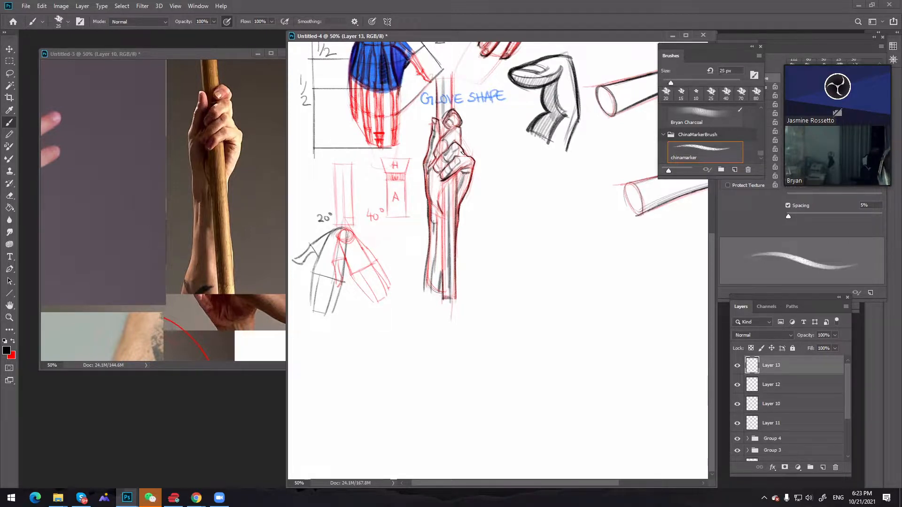
{"action": "key", "text": "bracketright"}
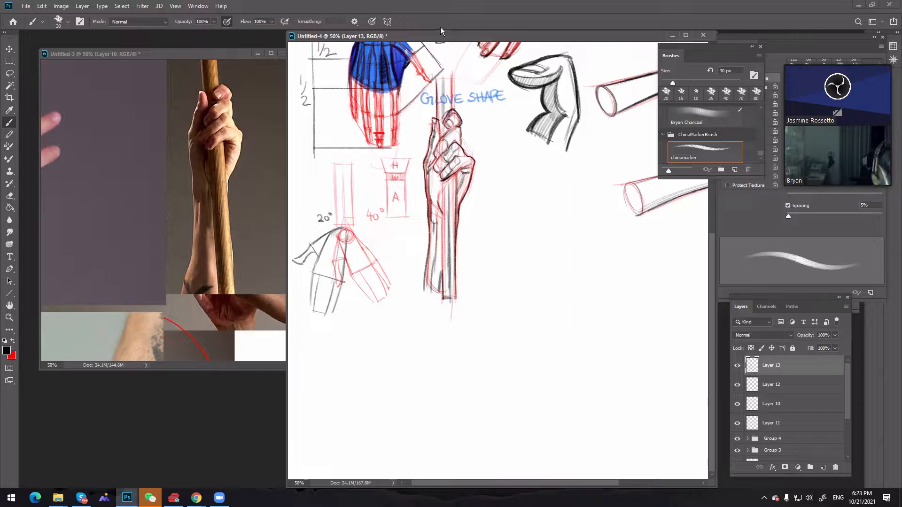
{"action": "key", "text": "bracketleft"}
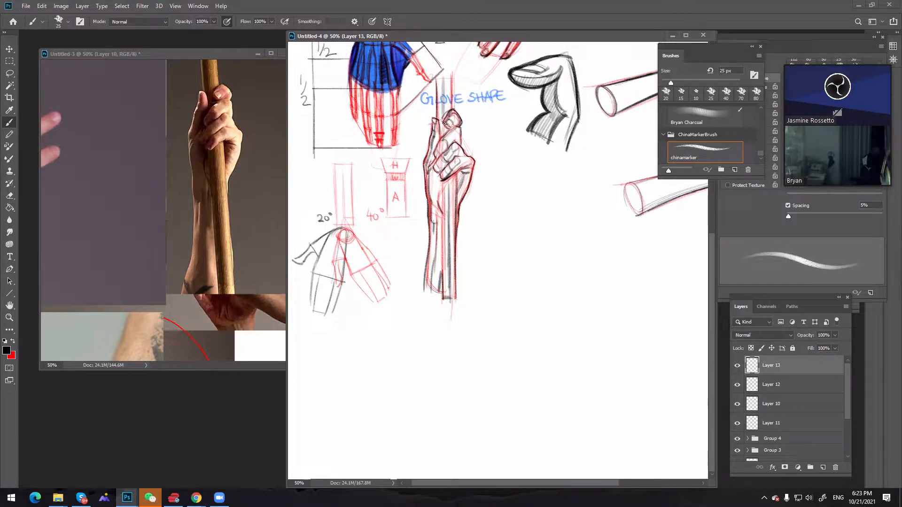
{"action": "key", "text": "bracketright"}
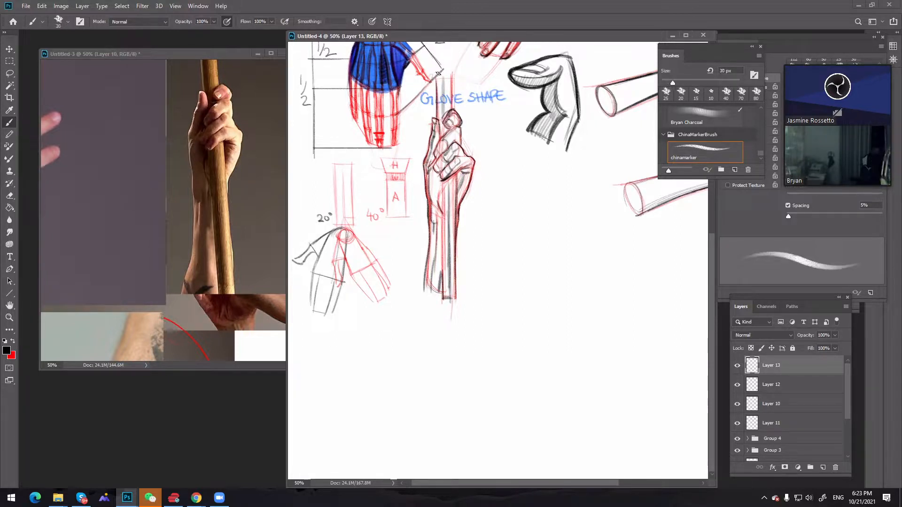
{"action": "key", "text": "bracketright"}
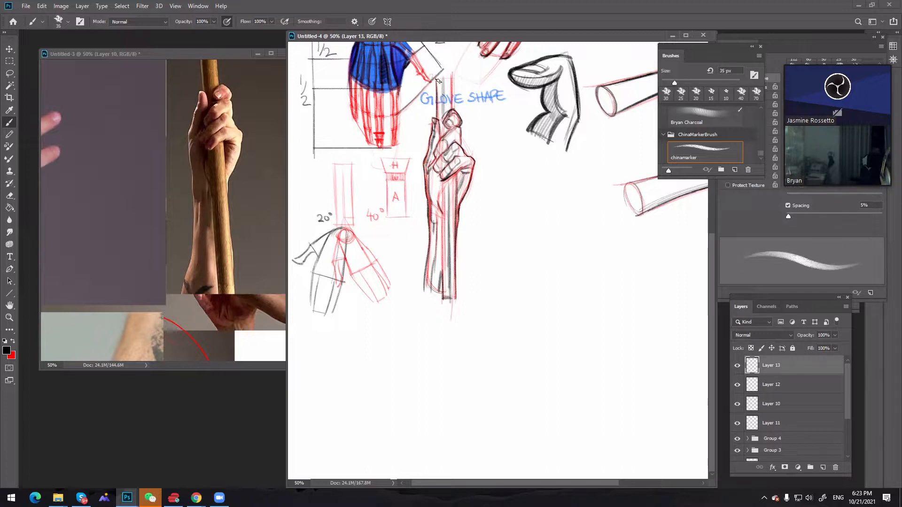
{"action": "key", "text": "bracketright"}
{"action": "key", "text": "bracketright"}
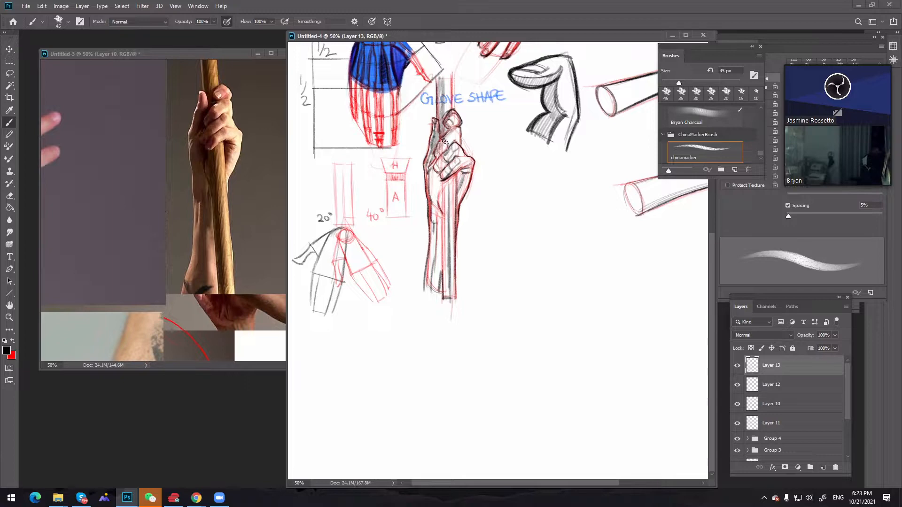
Shade broadly over the palm, forearm and little-finger area in black, increasing the brush from 45 to 60 px
{"action": "mouse_move", "coordinate": [440, 158]}
{"action": "left_mouse_down"}
{"action": "mouse_move", "coordinate": [430, 191]}
{"action": "mouse_move", "coordinate": [448, 165]}
{"action": "mouse_move", "coordinate": [426, 209]}
{"action": "left_mouse_up"}
{"action": "key", "text": "bracketright"}
{"action": "key", "text": "bracketright"}
{"action": "mouse_move", "coordinate": [454, 177]}
{"action": "left_mouse_down"}
{"action": "mouse_move", "coordinate": [428, 210]}
{"action": "mouse_move", "coordinate": [445, 191]}
{"action": "mouse_move", "coordinate": [436, 229]}
{"action": "left_mouse_up"}
{"action": "mouse_move", "coordinate": [449, 221]}
{"action": "left_mouse_down"}
{"action": "mouse_move", "coordinate": [434, 257]}
{"action": "mouse_move", "coordinate": [442, 244]}
{"action": "mouse_move", "coordinate": [432, 287]}
{"action": "mouse_move", "coordinate": [448, 260]}
{"action": "mouse_move", "coordinate": [443, 293]}
{"action": "left_mouse_up"}
{"action": "left_click_drag", "start_coordinate": [454, 166], "coordinate": [465, 174]}
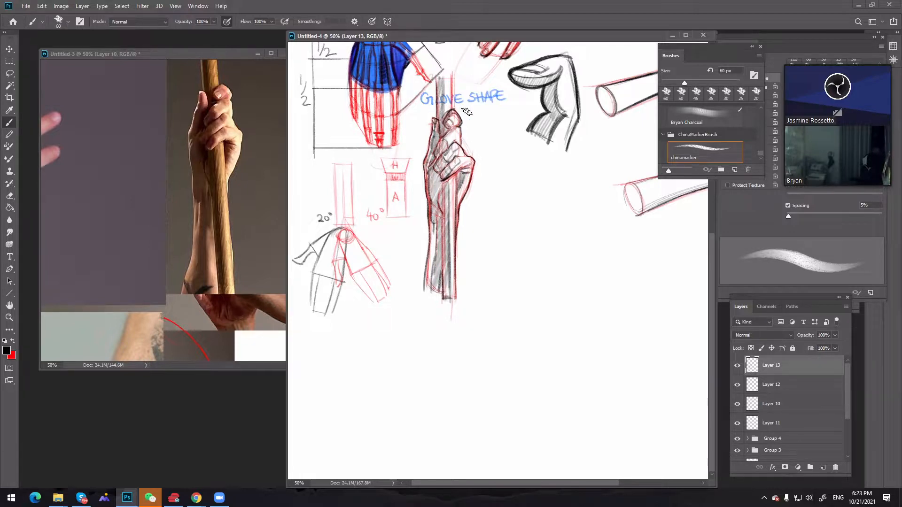
Add black accent strokes around the little-finger side of the hand, using brush sizes from 10 to 25 px
{"action": "key", "text": "bracketleft"}
{"action": "key", "text": "bracketleft"}
{"action": "key", "text": "bracketleft"}
{"action": "key", "text": "bracketleft"}
{"action": "key", "text": "bracketleft"}
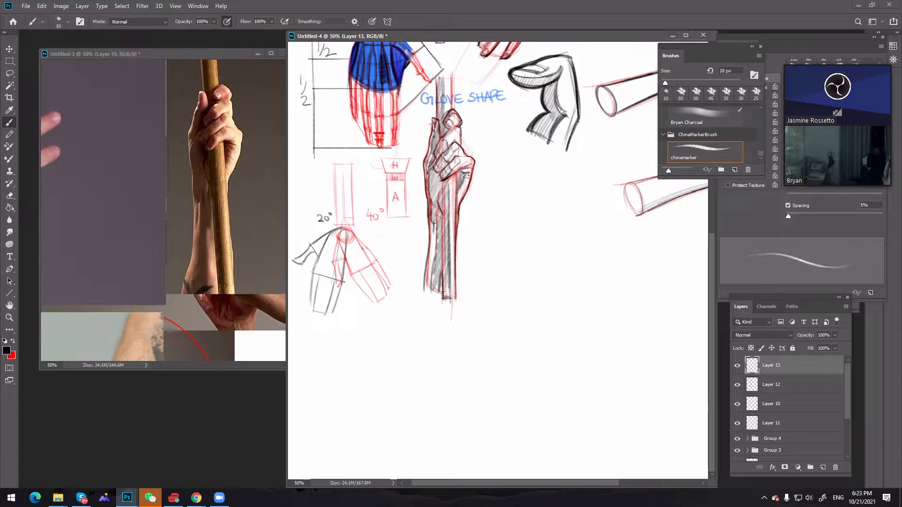
{"action": "key", "text": "bracketright"}
{"action": "key", "text": "bracketright"}
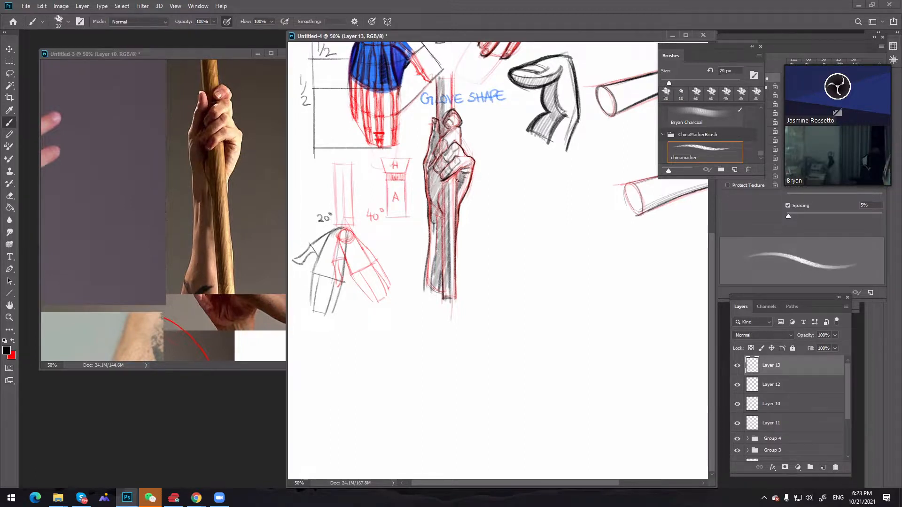
{"action": "key", "text": "bracketright"}
{"action": "key", "text": "bracketright"}
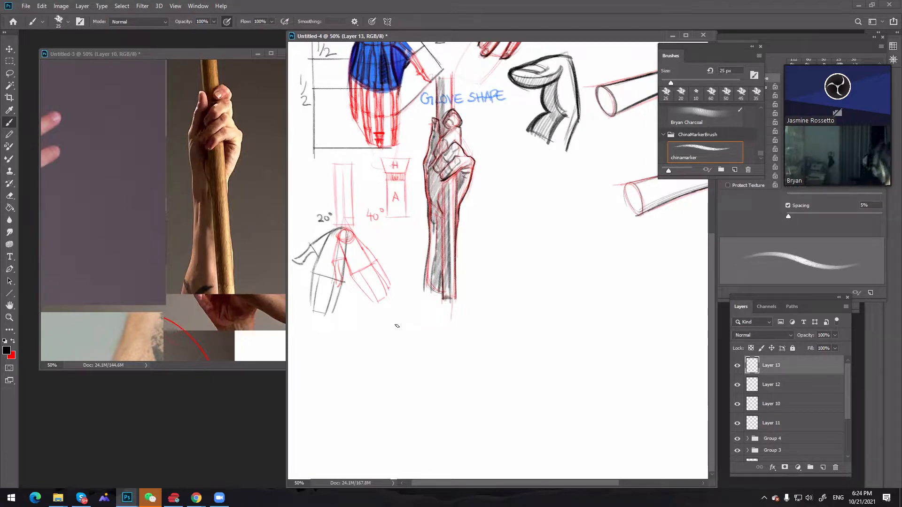
Switch the brush colour to red and try a 40 px stroke on the index fingertip, undoing it
{"action": "key", "text": "x"}
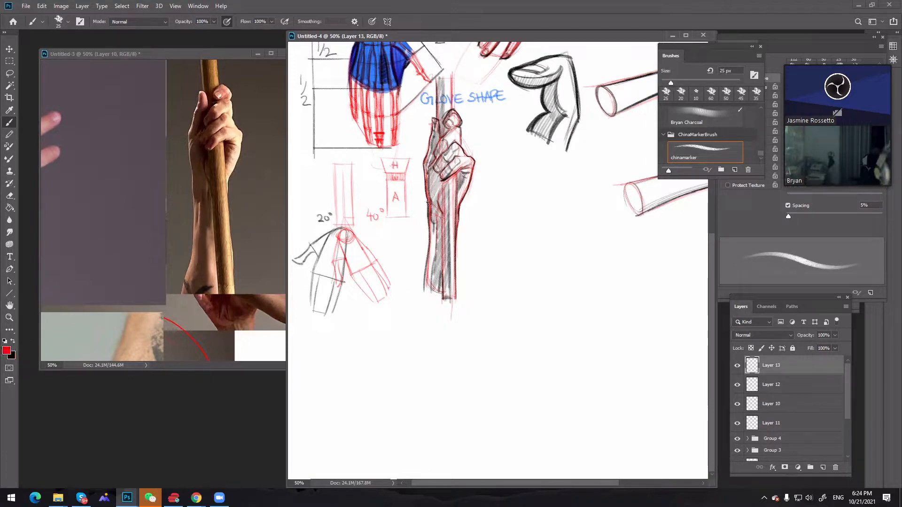
{"action": "key", "text": "bracketright"}
{"action": "key", "text": "bracketright"}
{"action": "key", "text": "bracketright"}
{"action": "key", "text": "bracketleft"}
{"action": "left_click_drag", "start_coordinate": [455, 117], "coordinate": [448, 124]}
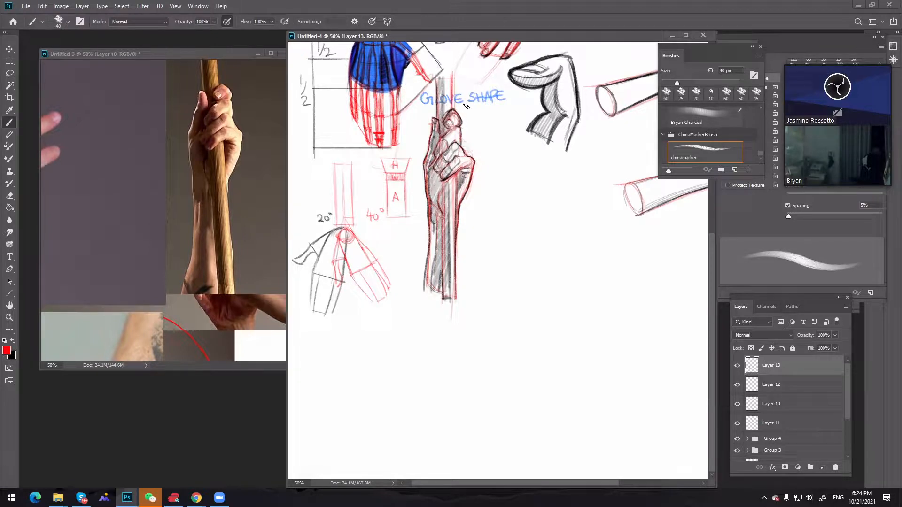
{"action": "key", "text": "ctrl+z"}
Add a new layer above the shading for a second gripping-hand sketch in the empty canvas area
{"action": "key", "text": "z"}
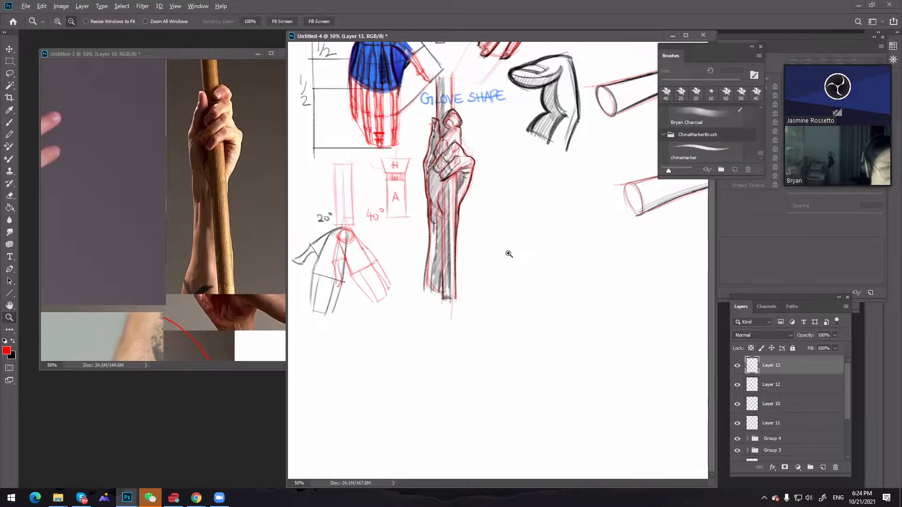
{"action": "left_click", "coordinate": [509, 253], "text": "alt"}
{"action": "left_click", "coordinate": [508, 254]}
{"action": "left_click", "coordinate": [517, 270], "text": "alt"}
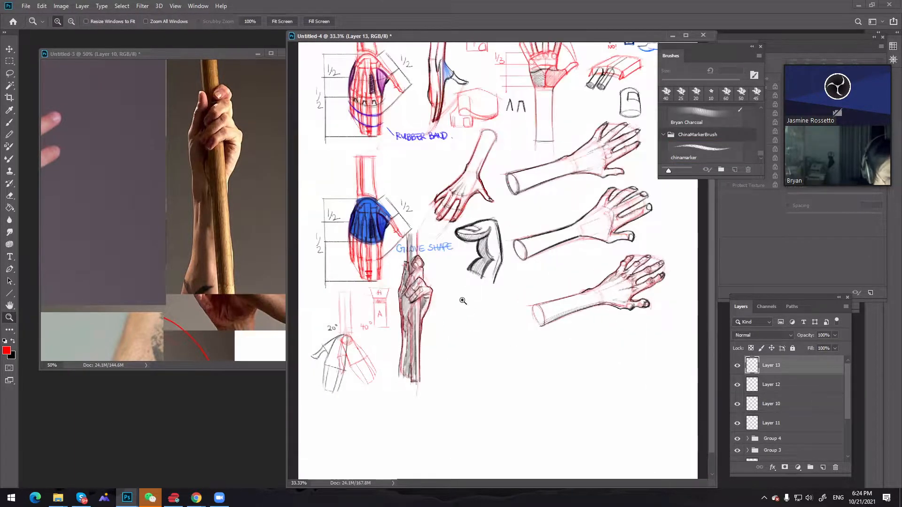
{"action": "left_click", "coordinate": [463, 302]}
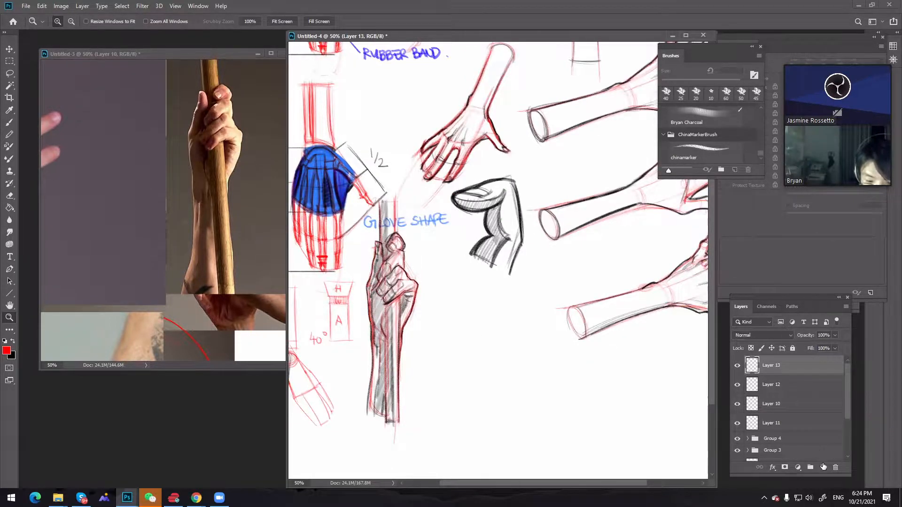
{"action": "left_click", "coordinate": [822, 468]}
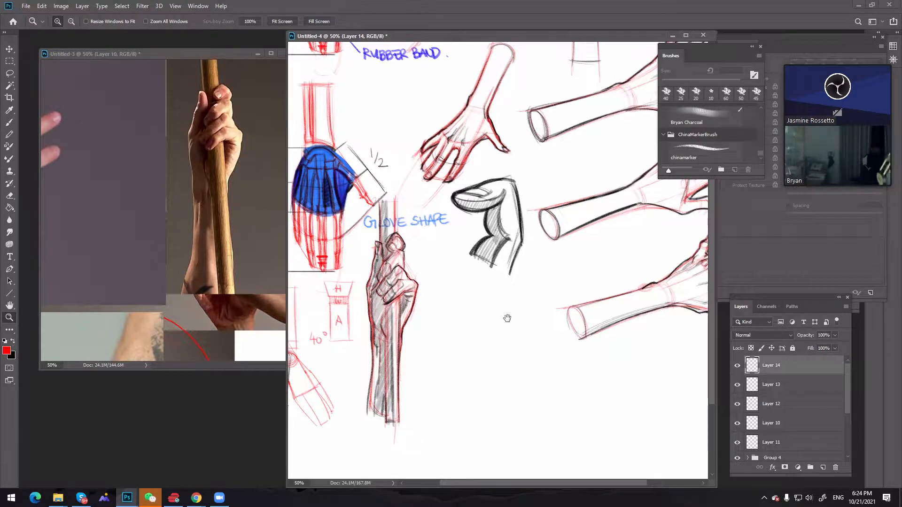
{"action": "key", "text": "space"}
{"action": "left_click_drag", "start_coordinate": [491, 386], "coordinate": [499, 297]}
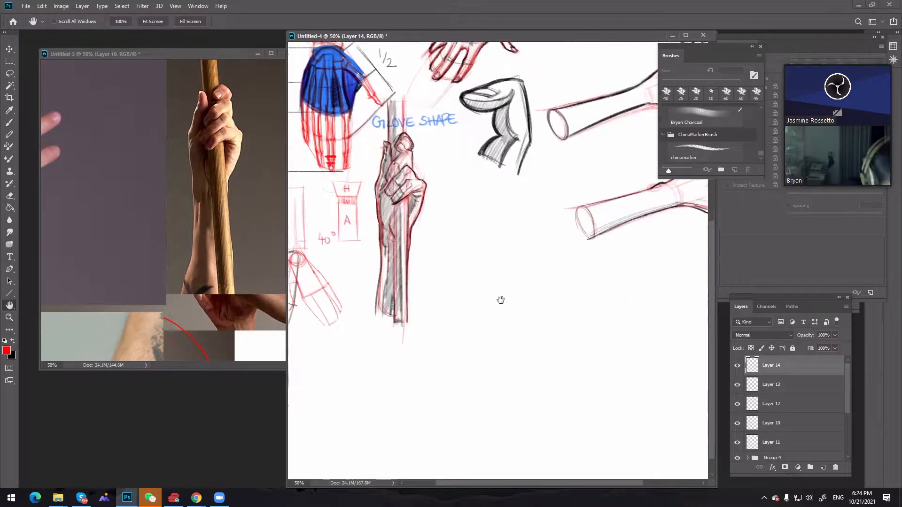
Sketch the second hand's tapering outline and forearm edges in red with a 15 px brush, redrawing strokes as needed
{"action": "key", "text": "b"}
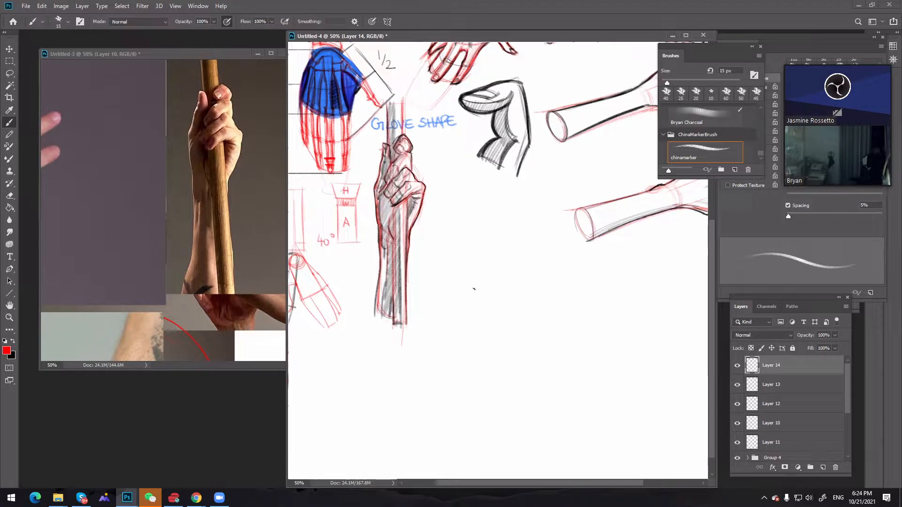
{"action": "left_click_drag", "start_coordinate": [472, 324], "coordinate": [473, 254]}
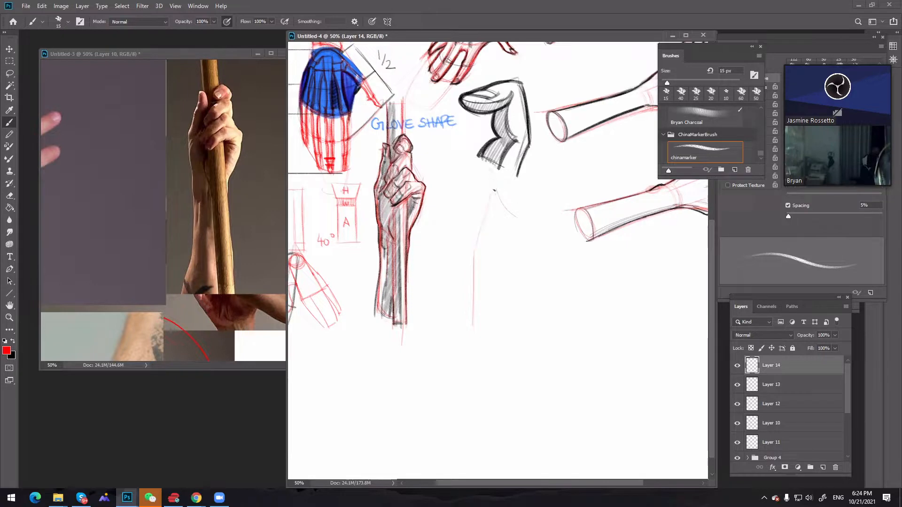
{"action": "key", "text": "ctrl+z"}
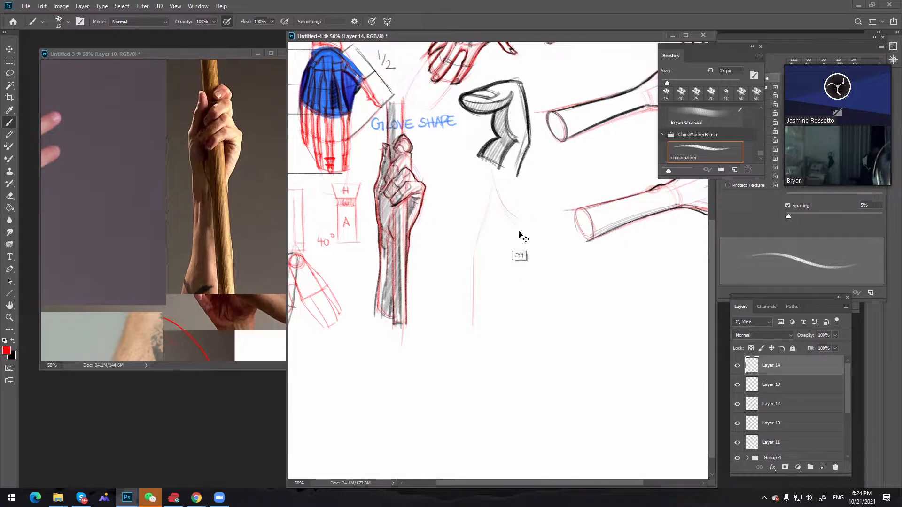
{"action": "left_click_drag", "start_coordinate": [495, 184], "coordinate": [523, 223]}
{"action": "key", "text": "ctrl+z"}
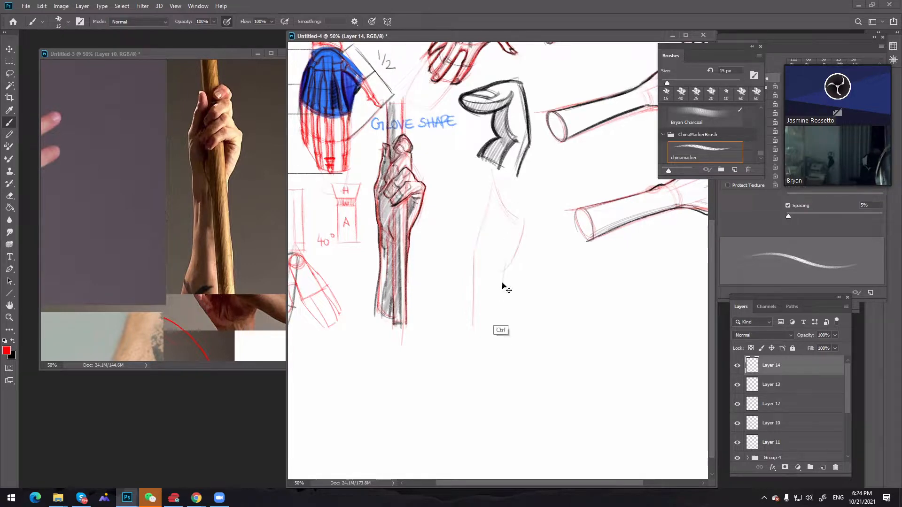
{"action": "left_click_drag", "start_coordinate": [502, 273], "coordinate": [501, 311]}
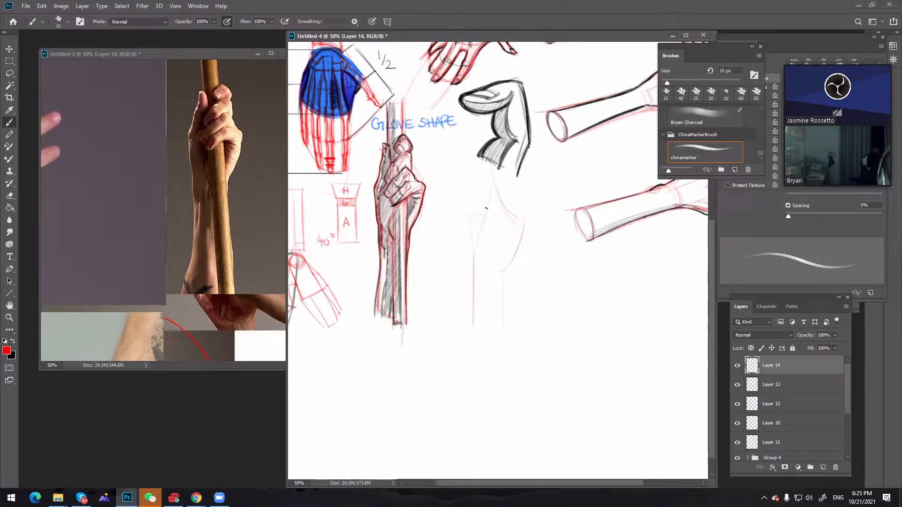
Sketch the second hand's thumb and a separate red diagram of stacked rounded finger segments between the two hands
{"action": "key", "text": "ctrl+z"}
{"action": "mouse_move", "coordinate": [454, 152]}
{"action": "left_mouse_down"}
{"action": "mouse_move", "coordinate": [440, 180]}
{"action": "mouse_move", "coordinate": [440, 167]}
{"action": "left_mouse_up"}
{"action": "key", "text": "ctrl+z"}
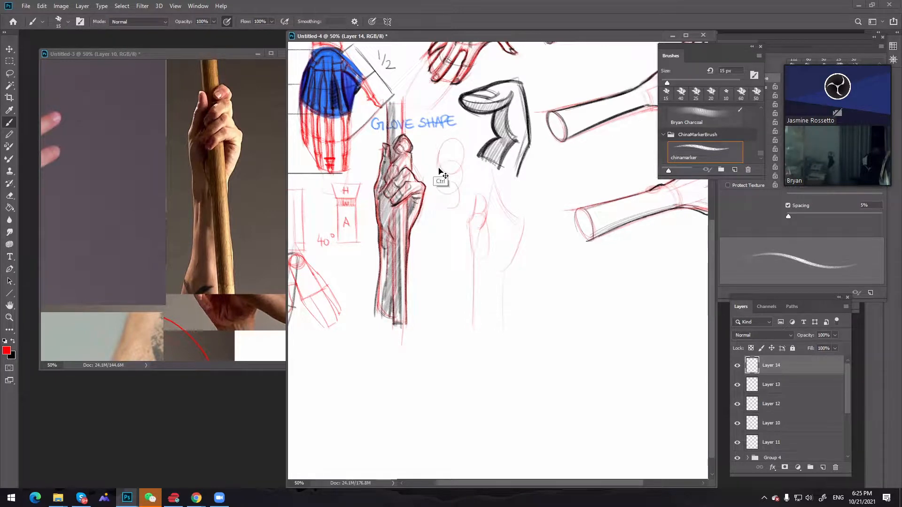
{"action": "mouse_move", "coordinate": [440, 151]}
{"action": "left_mouse_down"}
{"action": "mouse_move", "coordinate": [439, 206]}
{"action": "mouse_move", "coordinate": [452, 208]}
{"action": "mouse_move", "coordinate": [461, 190]}
{"action": "left_mouse_up"}
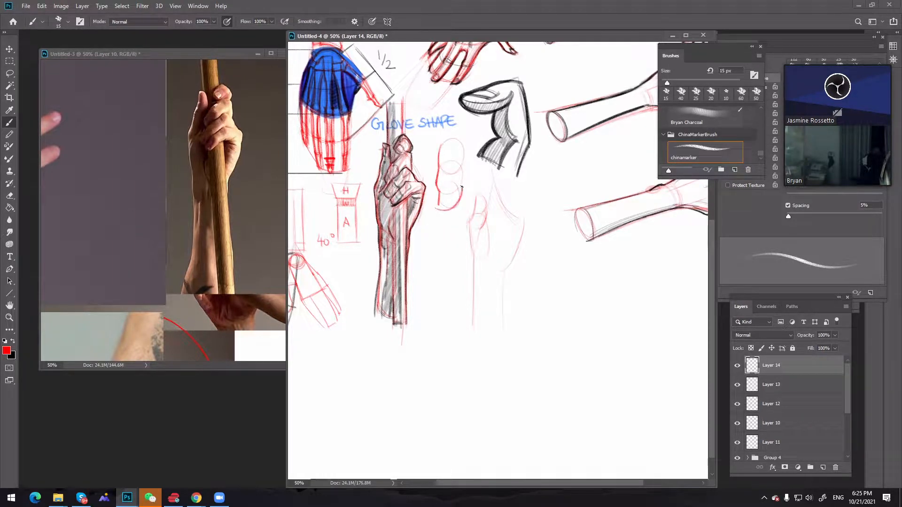
{"action": "left_click_drag", "start_coordinate": [459, 164], "coordinate": [463, 187]}
{"action": "mouse_move", "coordinate": [459, 143]}
{"action": "left_mouse_down"}
{"action": "mouse_move", "coordinate": [464, 161]}
{"action": "mouse_move", "coordinate": [444, 211]}
{"action": "left_mouse_up"}
Shade the rounded-segment diagram lightly in red at 35 px and return the brush to 15 px
{"action": "key", "text": "bracketright"}
{"action": "key", "text": "bracketright"}
{"action": "key", "text": "bracketright"}
{"action": "key", "text": "bracketright"}
{"action": "key", "text": "bracketright"}
{"action": "key", "text": "bracketleft"}
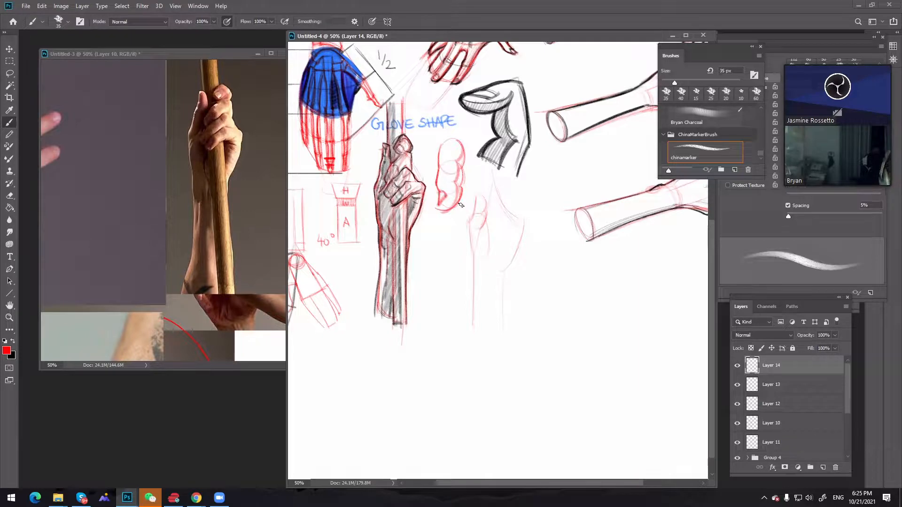
{"action": "key", "text": "bracketleft"}
{"action": "key", "text": "bracketleft"}
{"action": "key", "text": "bracketleft"}
{"action": "key", "text": "bracketleft"}
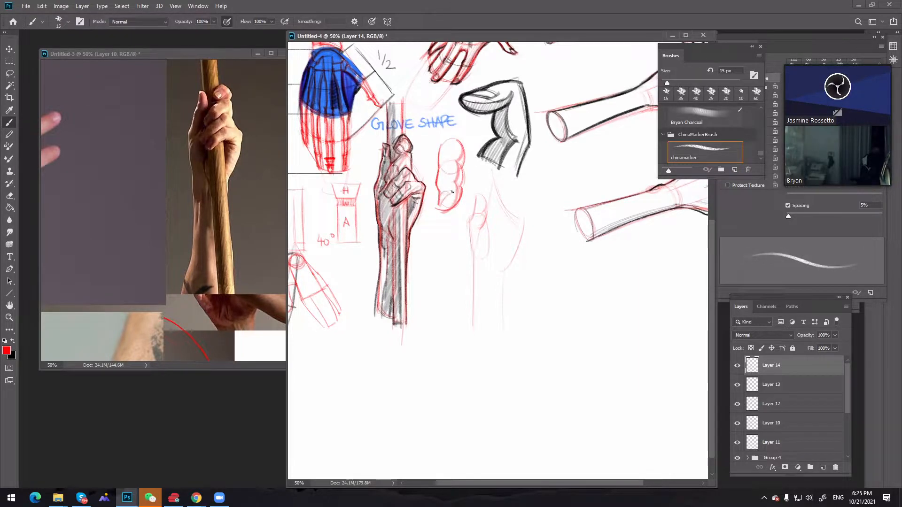
Sketch the index finger's rounded tip at the top of the second hand in red, then set the brush to 15 px
{"action": "key", "text": "bracketright"}
{"action": "key", "text": "bracketright"}
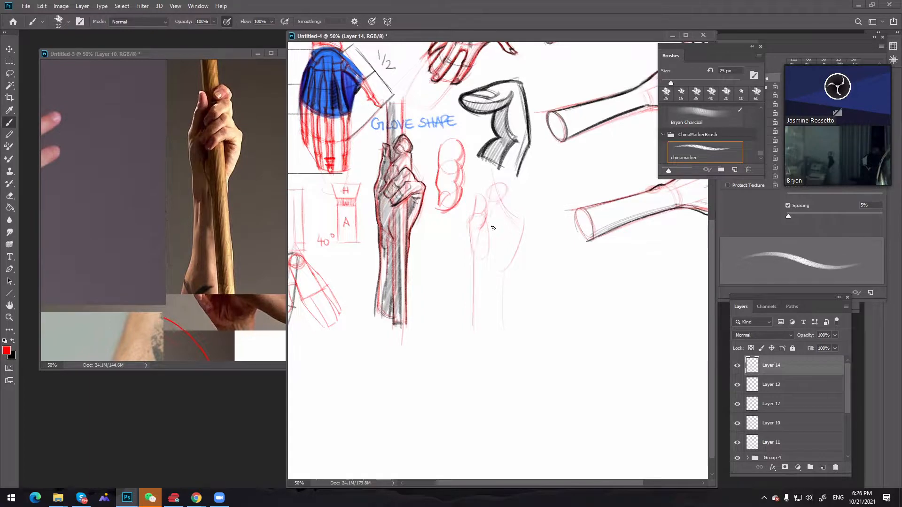
{"action": "key", "text": "ctrl+z"}
{"action": "key", "text": "["}
{"action": "key", "text": "["}
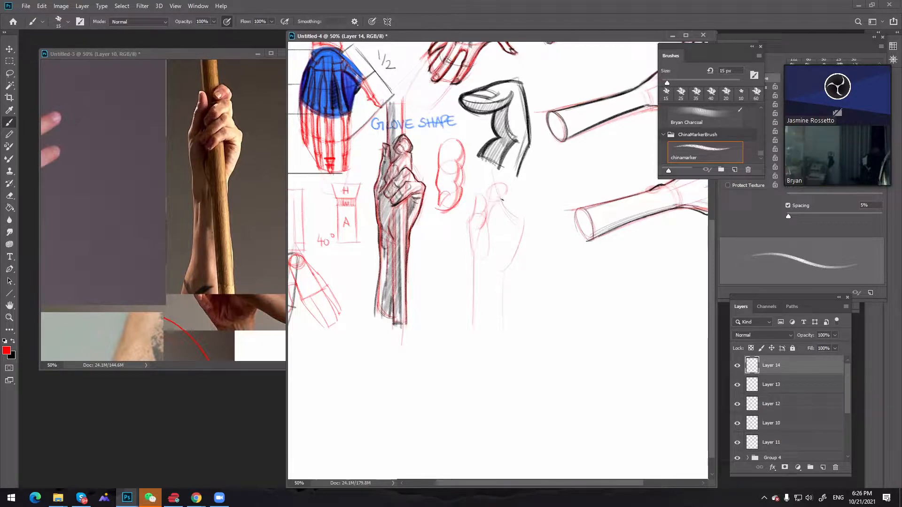
Sketch the second hand's curled fingers, knuckle edge and the curved heel of the palm in red at 15 px
{"action": "left_click_drag", "start_coordinate": [506, 198], "coordinate": [509, 209]}
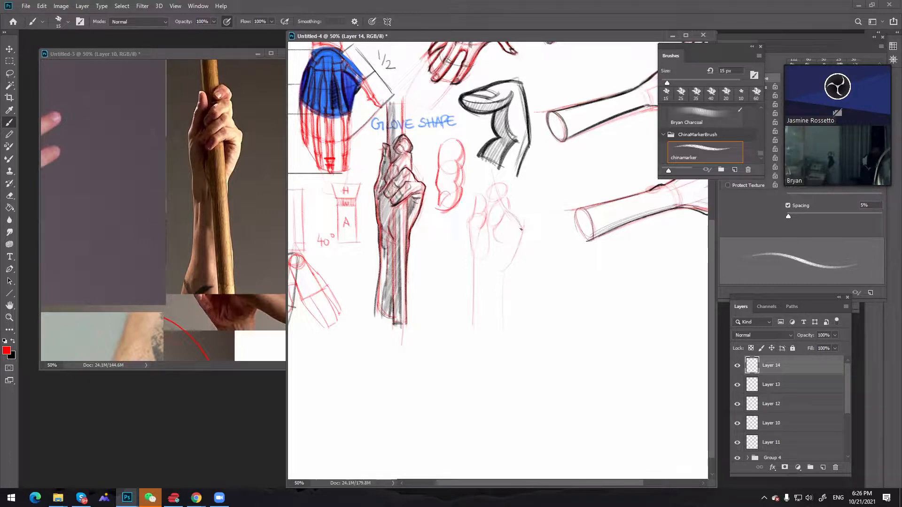
{"action": "key", "text": "ctrl+z"}
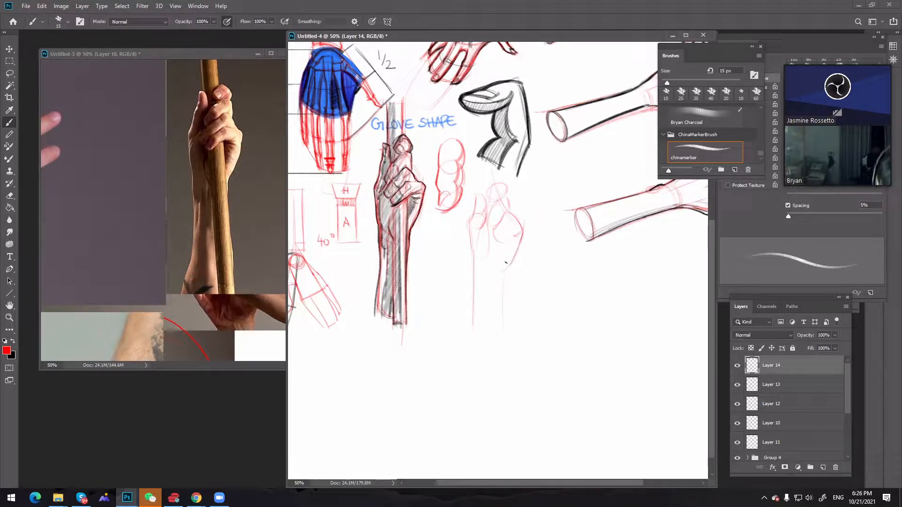
{"action": "left_click_drag", "start_coordinate": [522, 236], "coordinate": [513, 260]}
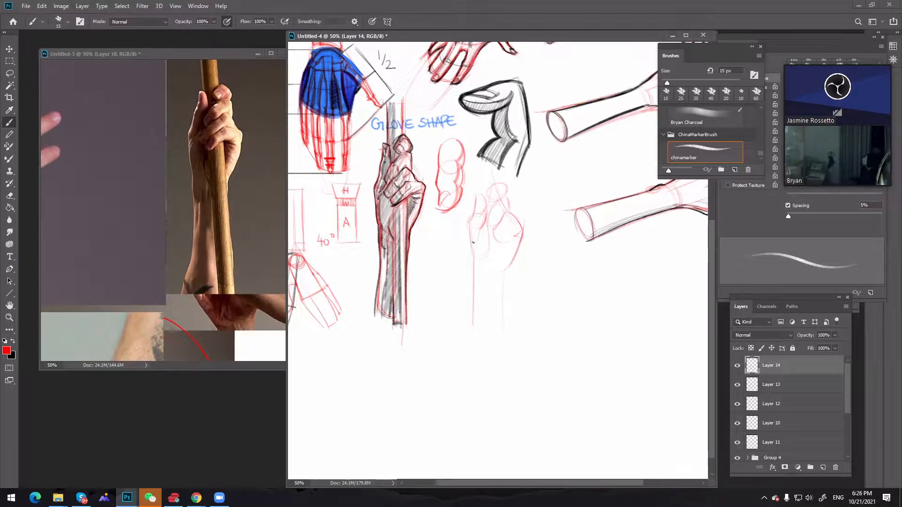
{"action": "left_click_drag", "start_coordinate": [475, 266], "coordinate": [507, 270]}
Annotate the second hand in red with a smooth arrow labelled "S" on one side and a wavy arrow labelled "P" on the other
{"action": "left_click_drag", "start_coordinate": [456, 222], "coordinate": [465, 296]}
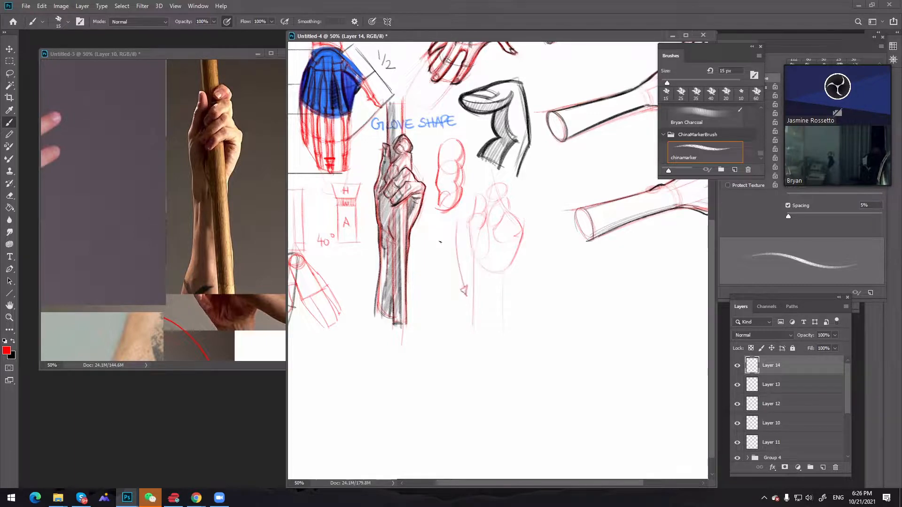
{"action": "left_click_drag", "start_coordinate": [443, 242], "coordinate": [435, 252]}
{"action": "mouse_move", "coordinate": [538, 254]}
{"action": "left_mouse_down"}
{"action": "mouse_move", "coordinate": [524, 278]}
{"action": "mouse_move", "coordinate": [529, 292]}
{"action": "left_mouse_up"}
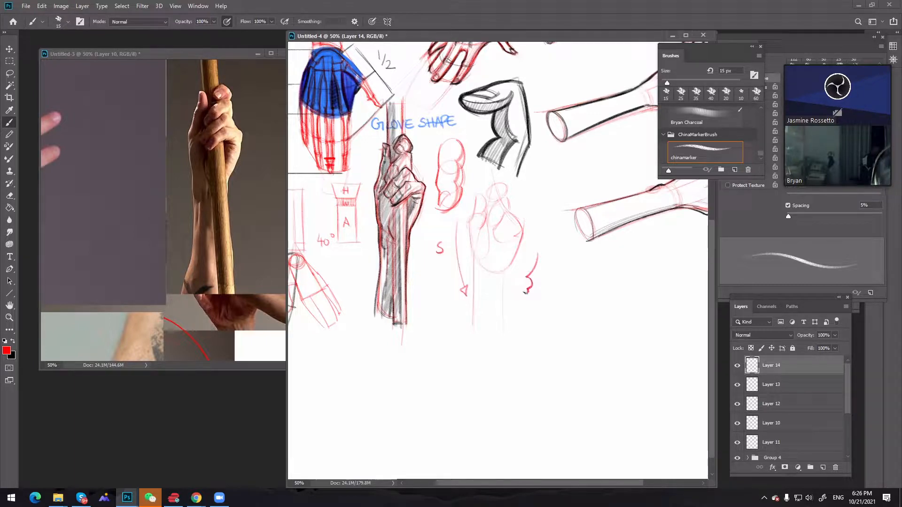
{"action": "key", "text": "ctrl+z"}
{"action": "mouse_move", "coordinate": [538, 253]}
{"action": "left_mouse_down"}
{"action": "mouse_move", "coordinate": [539, 304]}
{"action": "mouse_move", "coordinate": [529, 306]}
{"action": "mouse_move", "coordinate": [550, 291]}
{"action": "left_mouse_up"}
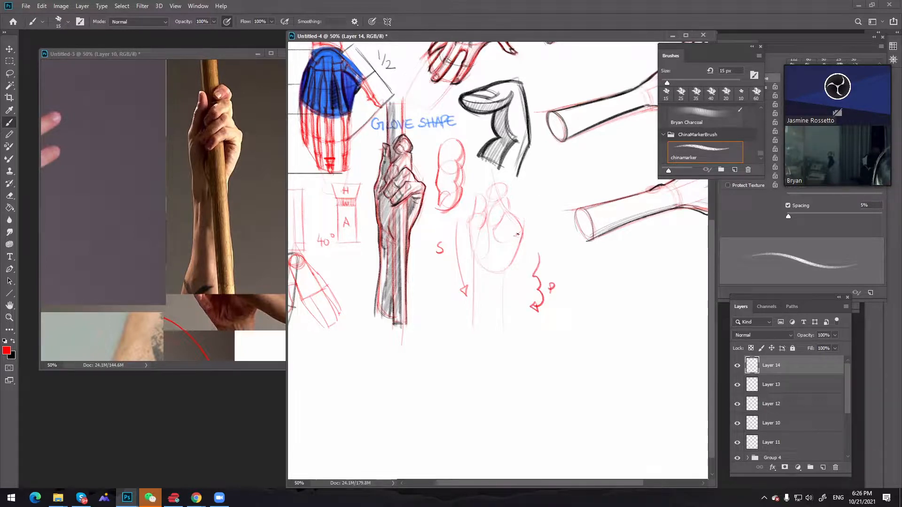
Sketch the wrist curve and the forearm with a rounded end below the second hand in red at 15 px
{"action": "key", "text": "ctrl+z"}
{"action": "mouse_move", "coordinate": [517, 253]}
{"action": "left_mouse_down"}
{"action": "mouse_move", "coordinate": [520, 242]}
{"action": "mouse_move", "coordinate": [499, 273]}
{"action": "left_mouse_up"}
{"action": "key", "text": "ctrl+z"}
{"action": "key", "text": "ctrl+z"}
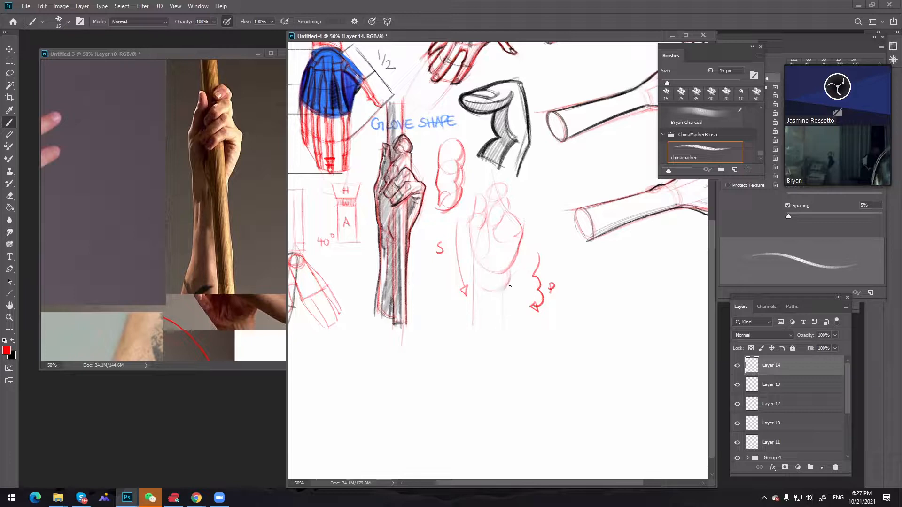
{"action": "left_click_drag", "start_coordinate": [514, 325], "coordinate": [511, 293]}
{"action": "left_click_drag", "start_coordinate": [511, 286], "coordinate": [515, 339]}
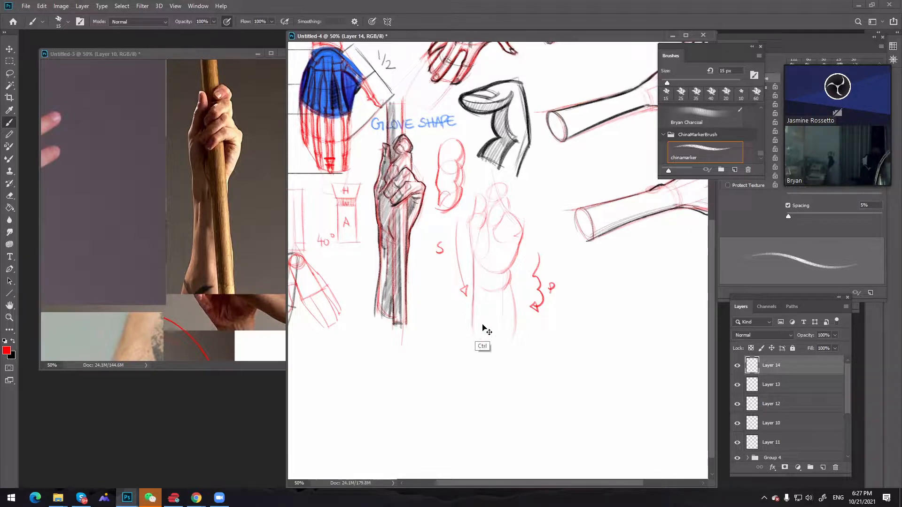
{"action": "mouse_move", "coordinate": [469, 329]}
{"action": "left_mouse_down"}
{"action": "mouse_move", "coordinate": [484, 354]}
{"action": "mouse_move", "coordinate": [479, 313]}
{"action": "mouse_move", "coordinate": [496, 355]}
{"action": "mouse_move", "coordinate": [492, 320]}
{"action": "mouse_move", "coordinate": [508, 345]}
{"action": "mouse_move", "coordinate": [505, 231]}
{"action": "mouse_move", "coordinate": [516, 317]}
{"action": "left_mouse_up"}
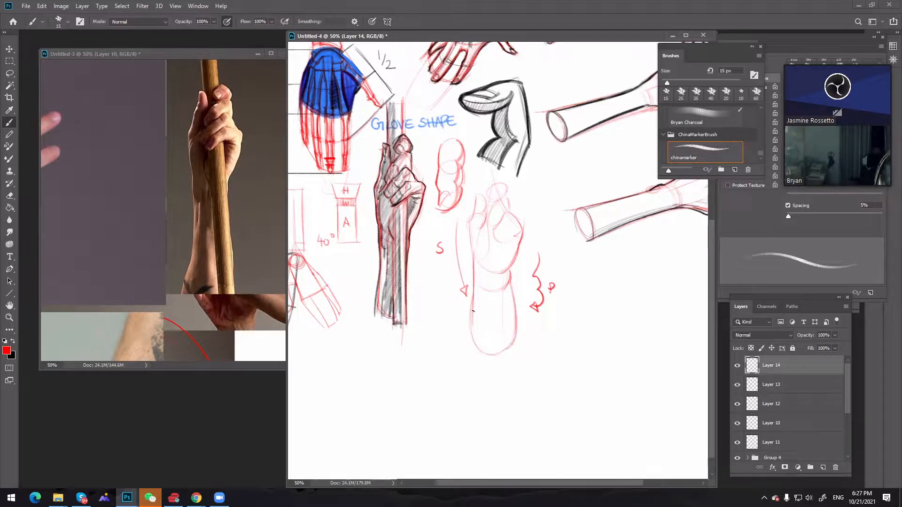
{"action": "mouse_move", "coordinate": [485, 353]}
{"action": "left_mouse_down"}
{"action": "mouse_move", "coordinate": [510, 352]}
{"action": "mouse_move", "coordinate": [516, 334]}
{"action": "left_mouse_up"}
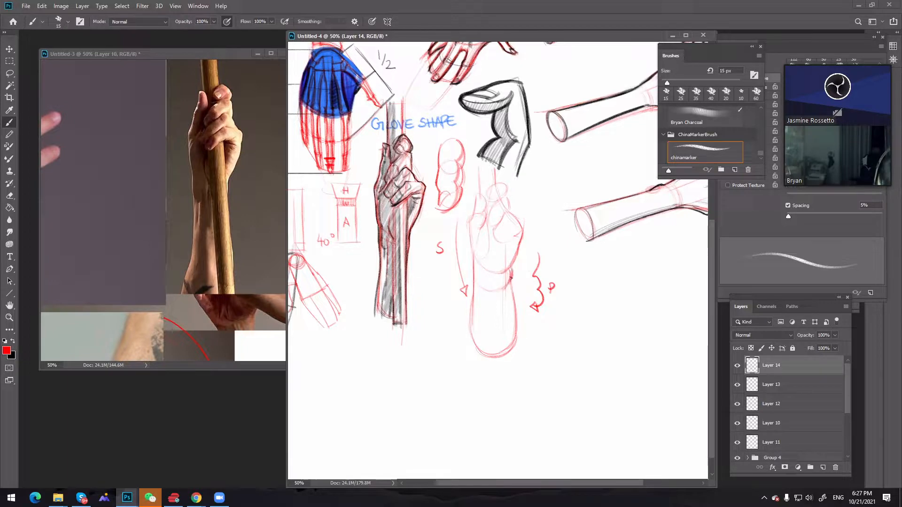
Erase the forearm's outer edge on the wavy-arrow side and redraw it with a fuller bulge at 15 px
{"action": "key", "text": "e"}
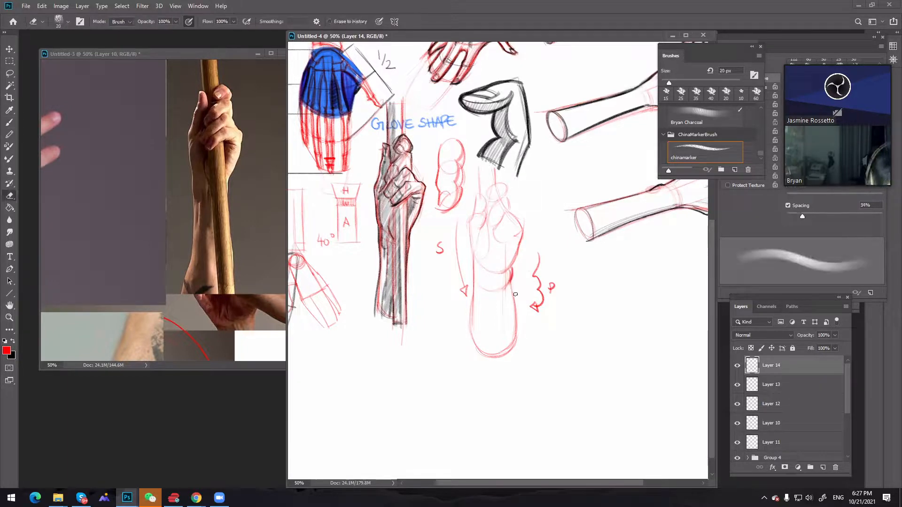
{"action": "mouse_move", "coordinate": [513, 290]}
{"action": "left_mouse_down"}
{"action": "mouse_move", "coordinate": [507, 352]}
{"action": "mouse_move", "coordinate": [515, 263]}
{"action": "mouse_move", "coordinate": [521, 327]}
{"action": "left_mouse_up"}
{"action": "key", "text": "b"}
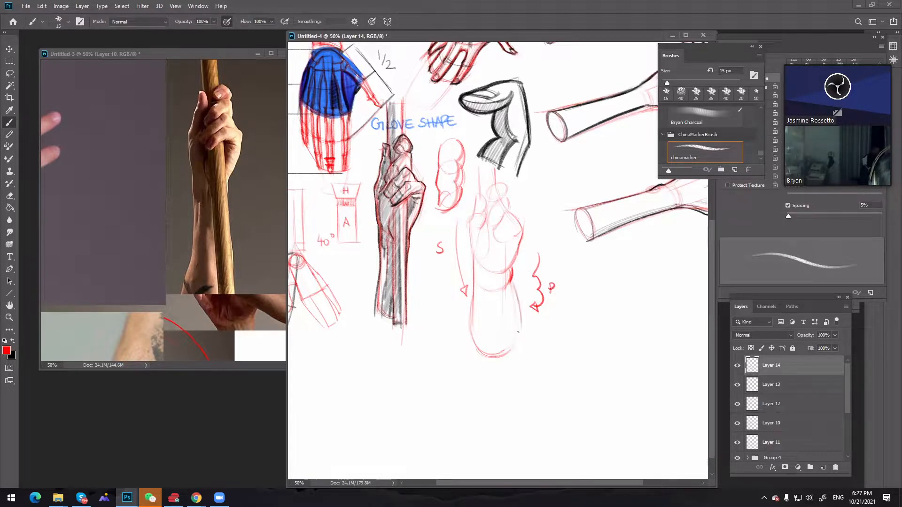
{"action": "mouse_move", "coordinate": [514, 284]}
{"action": "left_mouse_down"}
{"action": "mouse_move", "coordinate": [520, 309]}
{"action": "mouse_move", "coordinate": [512, 283]}
{"action": "mouse_move", "coordinate": [519, 309]}
{"action": "mouse_move", "coordinate": [512, 349]}
{"action": "left_mouse_up"}
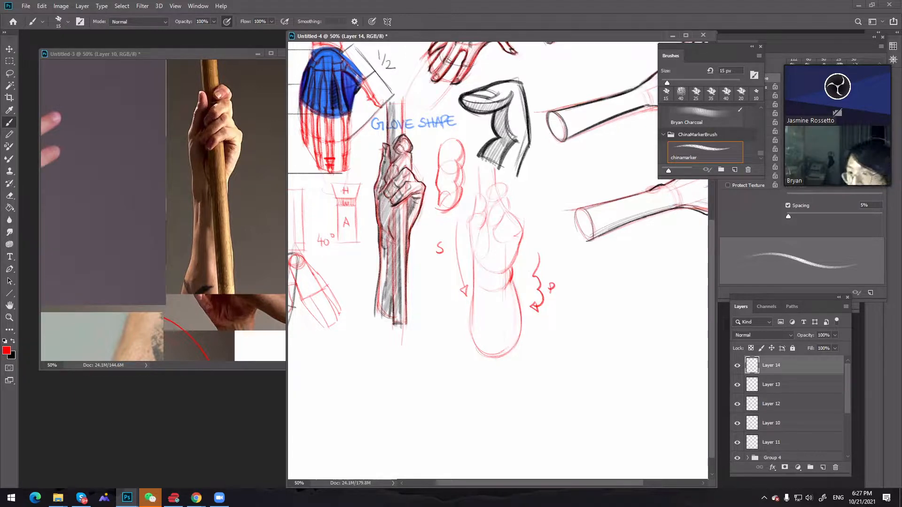
Examine the arm and finger studies in demo.jpg at 50% zoom, placing its window beside the drawing
{"action": "left_click_drag", "start_coordinate": [901, 188], "coordinate": [197, 98]}
{"action": "key", "text": "z"}
{"action": "left_click", "coordinate": [291, 253], "text": "alt"}
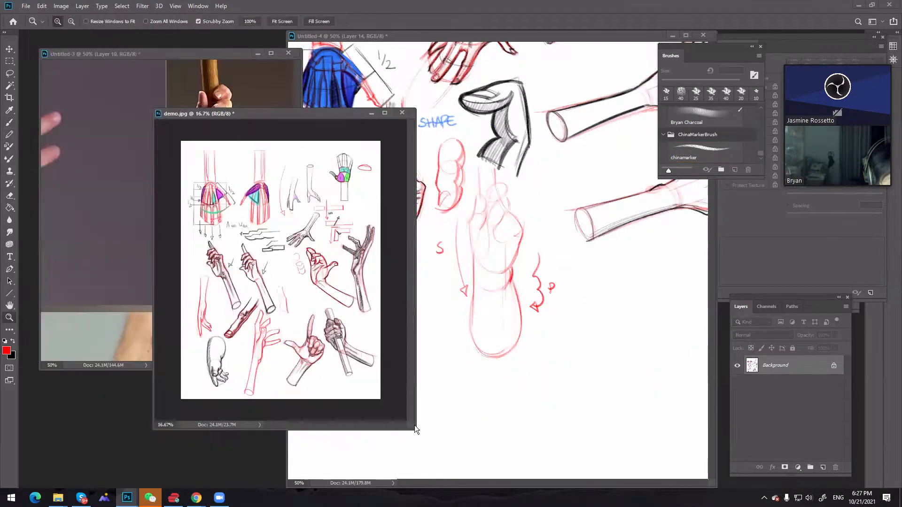
{"action": "left_click", "coordinate": [455, 445]}
{"action": "right_click", "coordinate": [463, 451]}
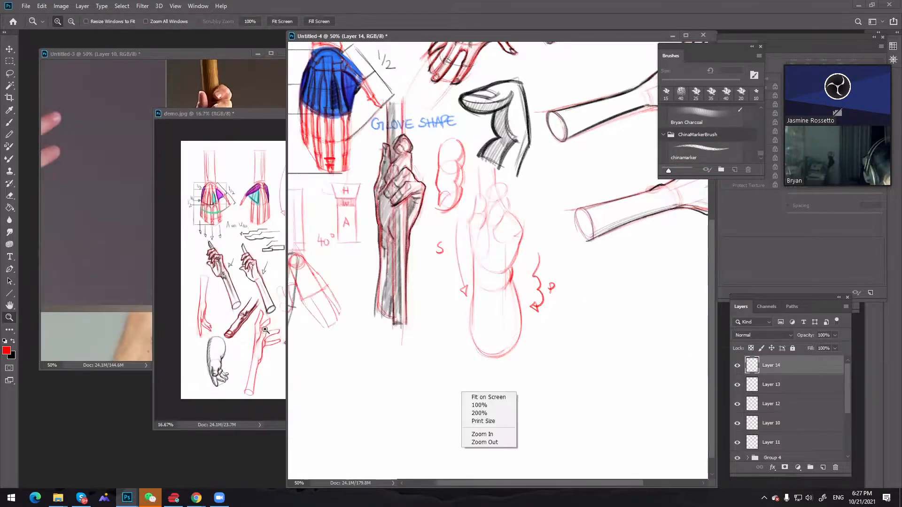
{"action": "left_click", "coordinate": [211, 313]}
{"action": "left_click", "coordinate": [209, 310]}
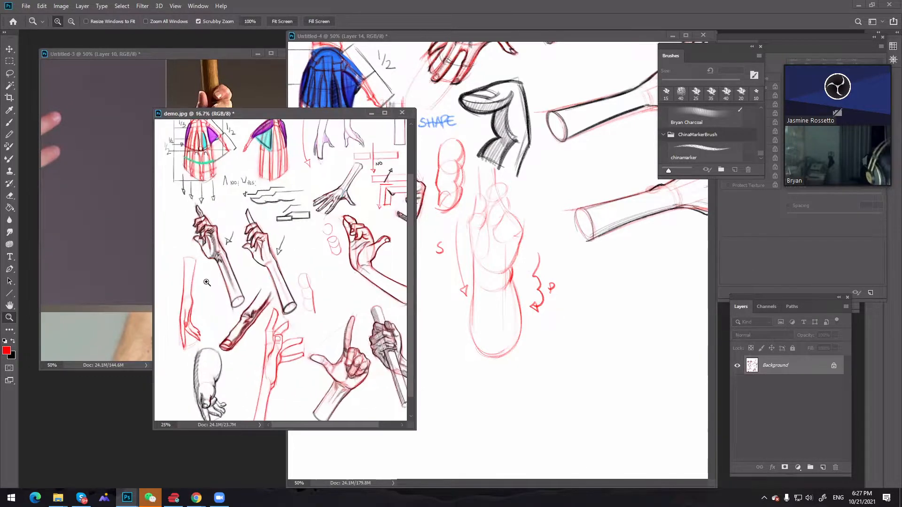
{"action": "left_click", "coordinate": [209, 311]}
{"action": "right_click", "coordinate": [210, 312]}
{"action": "left_click", "coordinate": [211, 312]}
{"action": "key", "text": "h"}
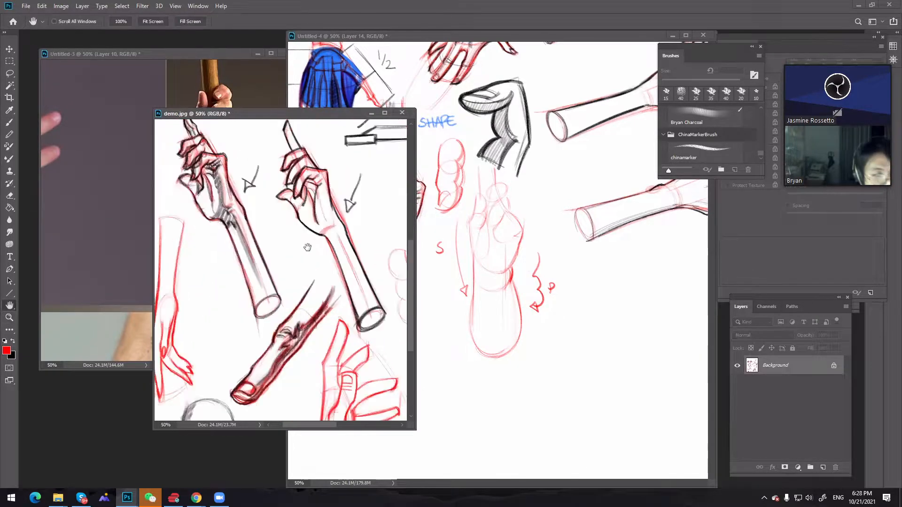
{"action": "left_click_drag", "start_coordinate": [234, 296], "coordinate": [294, 225]}
{"action": "left_click", "coordinate": [567, 271]}
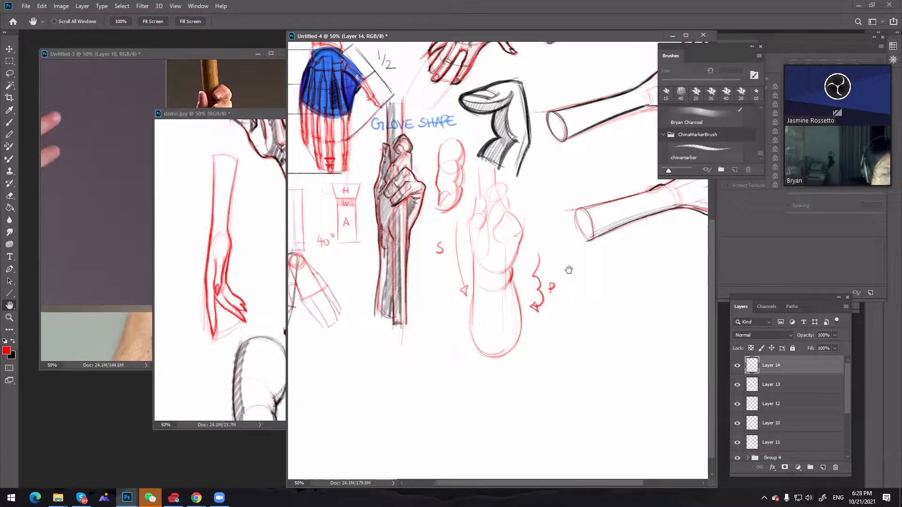
{"action": "left_click", "coordinate": [264, 113]}
{"action": "left_click_drag", "start_coordinate": [264, 114], "coordinate": [225, 91]}
Sketch a diagonal finger with knuckle contours, a rounded tip and a nail in red below the shaded hand at 15 px
{"action": "left_click_drag", "start_coordinate": [518, 346], "coordinate": [564, 361]}
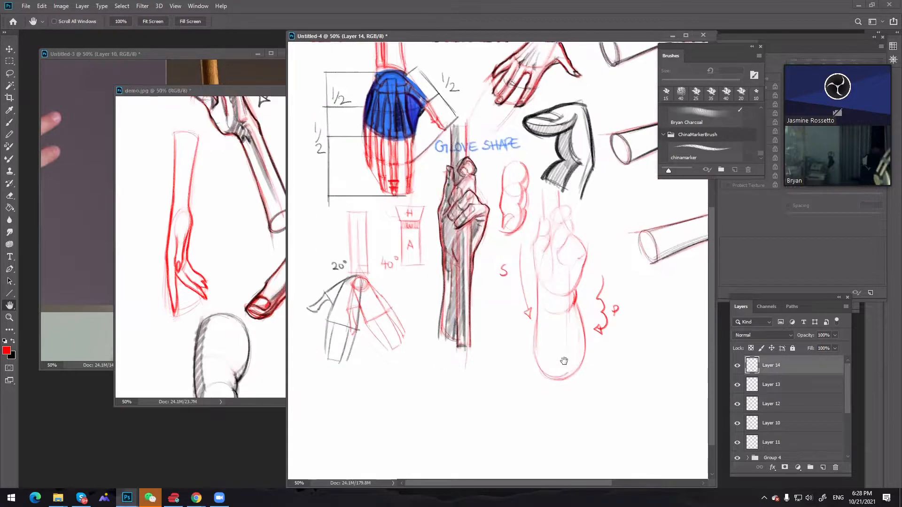
{"action": "key", "text": "b"}
{"action": "key", "text": "z"}
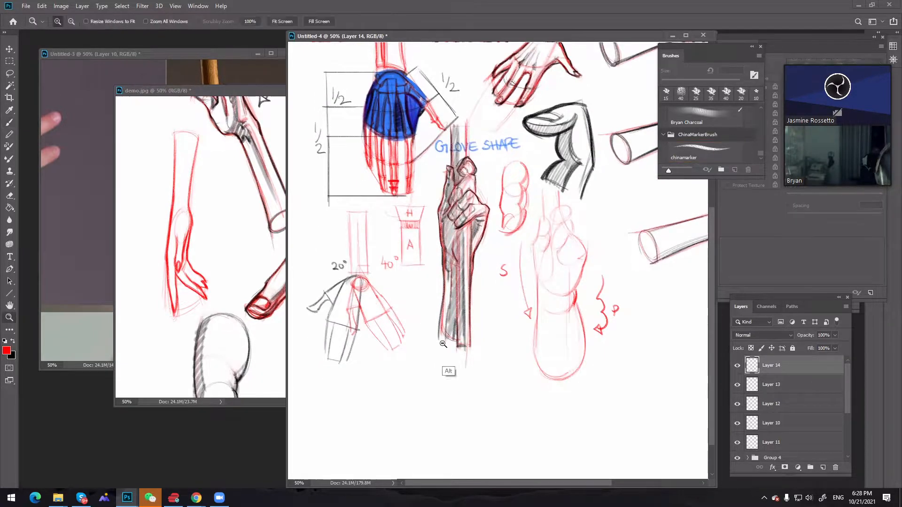
{"action": "left_click", "coordinate": [566, 332], "text": "alt"}
{"action": "key", "text": "b"}
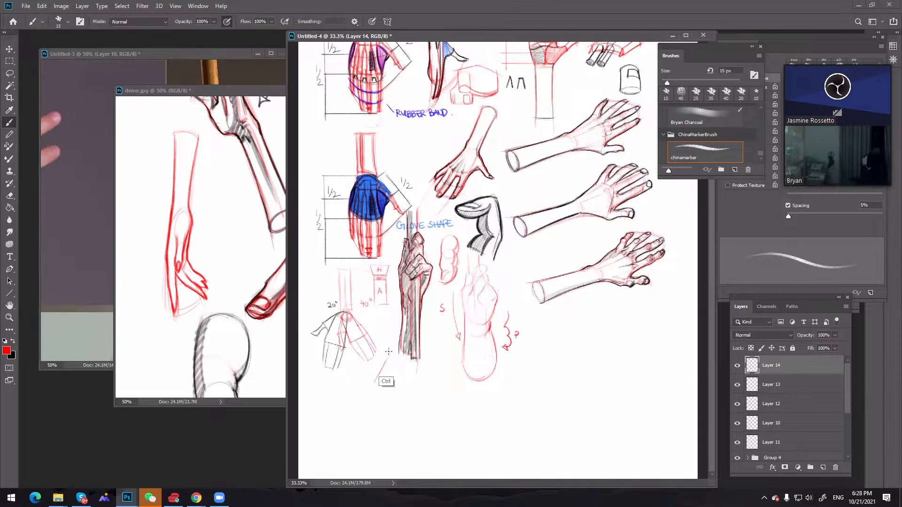
{"action": "key", "text": "ctrl+z"}
{"action": "left_click_drag", "start_coordinate": [389, 354], "coordinate": [372, 383]}
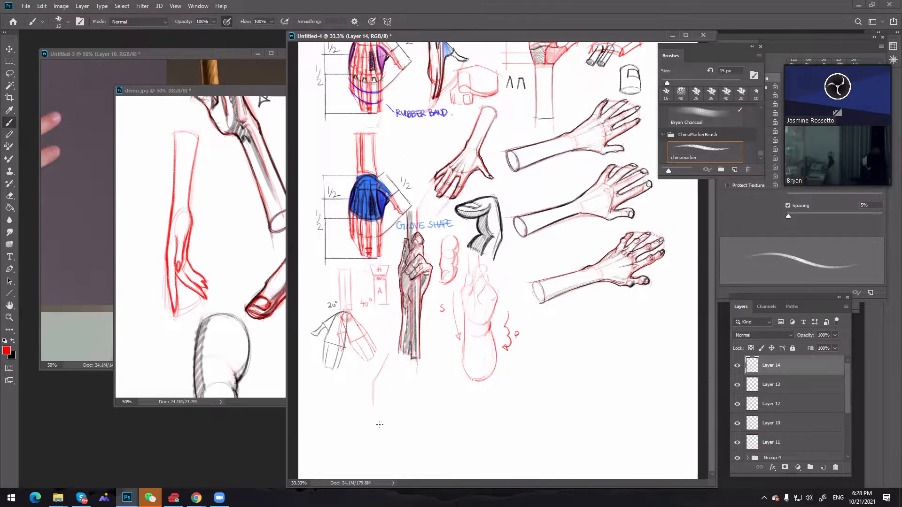
{"action": "key", "text": "ctrl+z"}
{"action": "left_click_drag", "start_coordinate": [373, 381], "coordinate": [359, 413]}
{"action": "left_click_drag", "start_coordinate": [399, 364], "coordinate": [369, 414]}
{"action": "left_click_drag", "start_coordinate": [376, 375], "coordinate": [367, 402]}
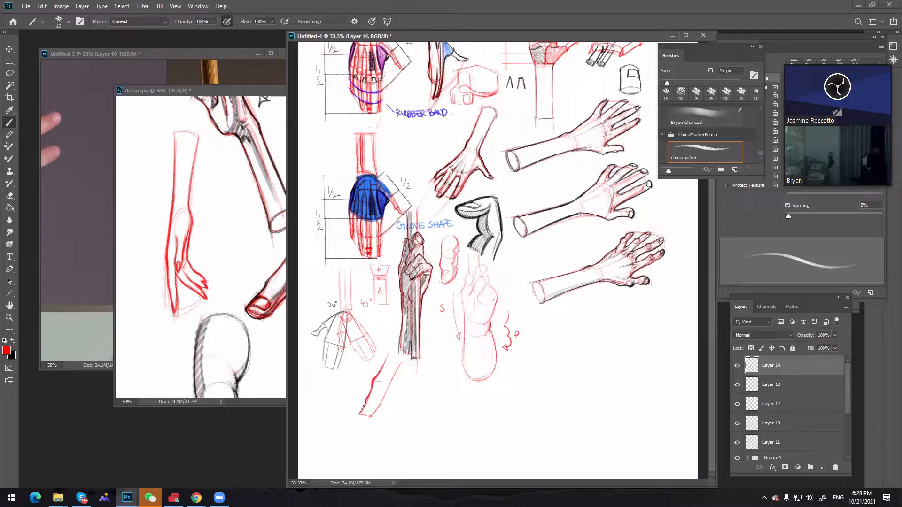
{"action": "mouse_move", "coordinate": [364, 406]}
{"action": "left_mouse_down"}
{"action": "mouse_move", "coordinate": [359, 414]}
{"action": "mouse_move", "coordinate": [371, 416]}
{"action": "mouse_move", "coordinate": [363, 417]}
{"action": "left_mouse_up"}
{"action": "key", "text": "ctrl+z"}
{"action": "left_click_drag", "start_coordinate": [402, 363], "coordinate": [394, 373]}
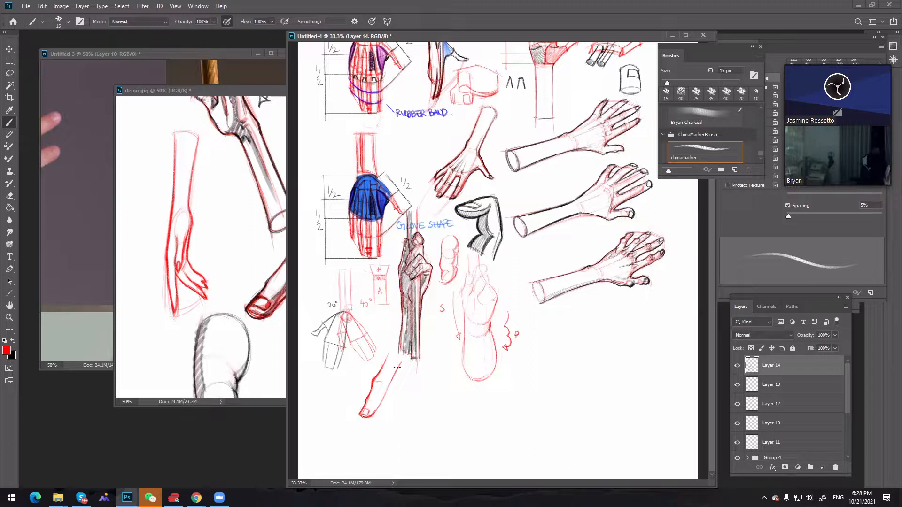
Shade the underside of the diagonal finger in red with a 45 px brush
{"action": "key", "text": "bracketright"}
{"action": "key", "text": "bracketright"}
{"action": "key", "text": "bracketright"}
{"action": "key", "text": "ctrl+z"}
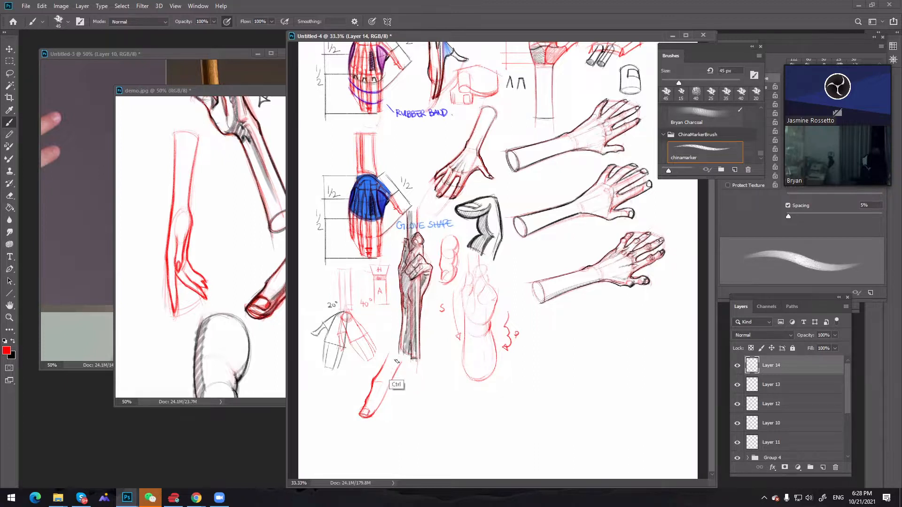
{"action": "left_click_drag", "start_coordinate": [400, 359], "coordinate": [380, 387]}
{"action": "left_click_drag", "start_coordinate": [381, 388], "coordinate": [368, 415]}
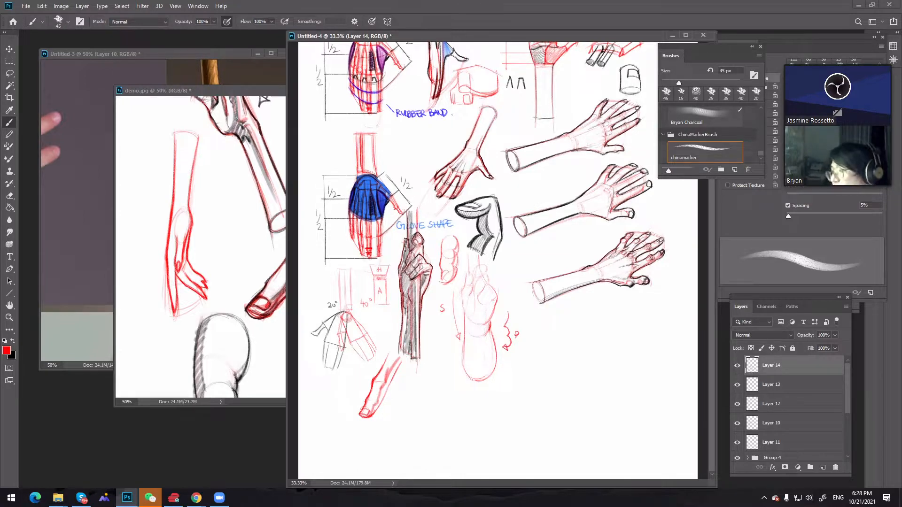
{"action": "key", "text": "alt+Tab"}
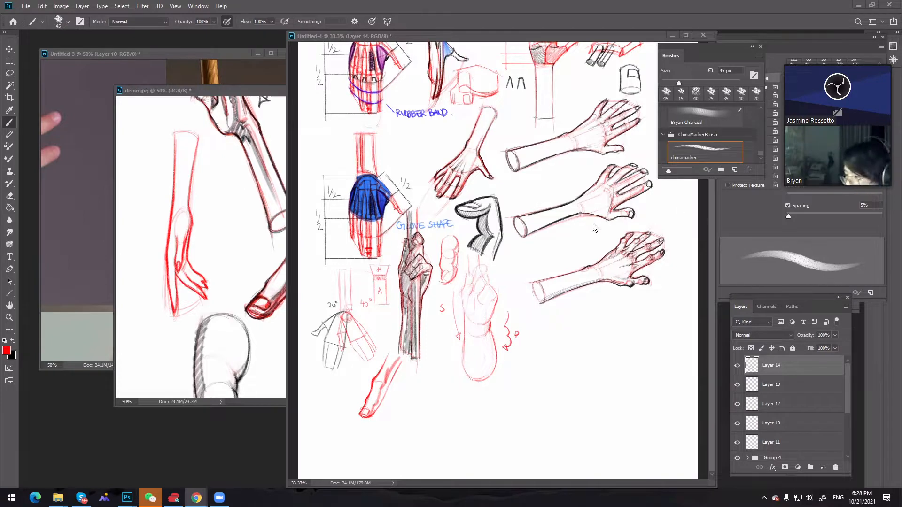
{"action": "right_click", "coordinate": [598, 314]}
{"action": "left_click", "coordinate": [587, 312]}
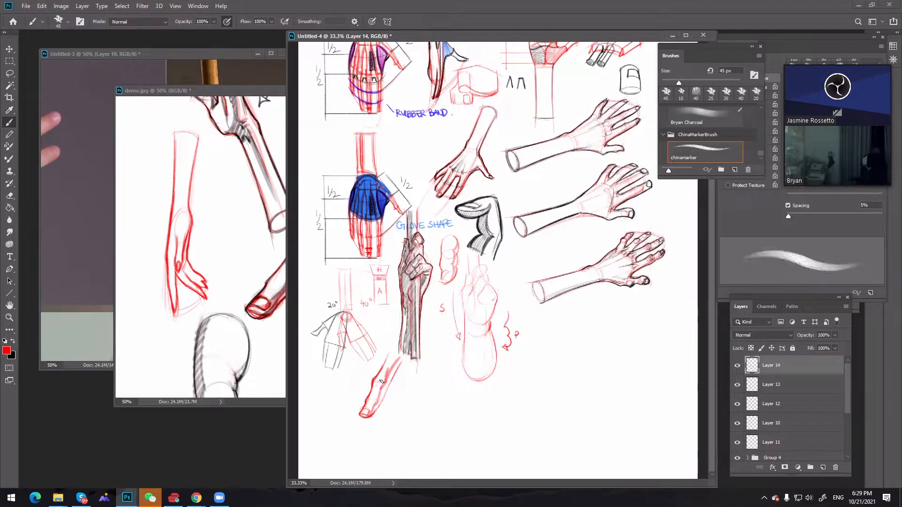
Mark the arm, hand and finger drawings with temporary red arrows at 45 px and undo them
{"action": "key", "text": "ctrl+z"}
{"action": "mouse_move", "coordinate": [681, 256]}
{"action": "left_mouse_down"}
{"action": "mouse_move", "coordinate": [659, 264]}
{"action": "mouse_move", "coordinate": [664, 271]}
{"action": "left_mouse_up"}
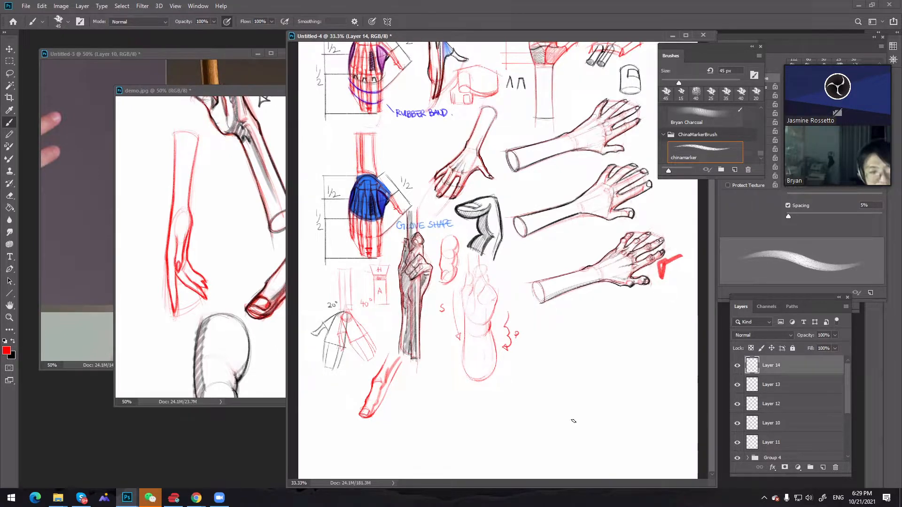
{"action": "left_click_drag", "start_coordinate": [591, 223], "coordinate": [599, 234]}
{"action": "mouse_move", "coordinate": [431, 393]}
{"action": "left_mouse_down"}
{"action": "mouse_move", "coordinate": [459, 358]}
{"action": "mouse_move", "coordinate": [464, 370]}
{"action": "left_mouse_up"}
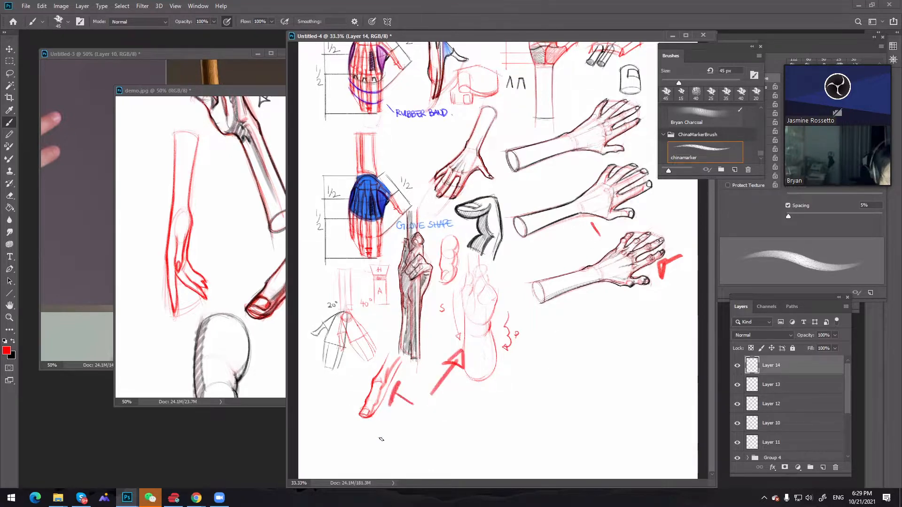
{"action": "key", "text": "ctrl+z"}
{"action": "key", "text": "ctrl+z"}
{"action": "key", "text": "ctrl+z"}
{"action": "key", "text": "ctrl+z"}
{"action": "key", "text": "ctrl+z"}
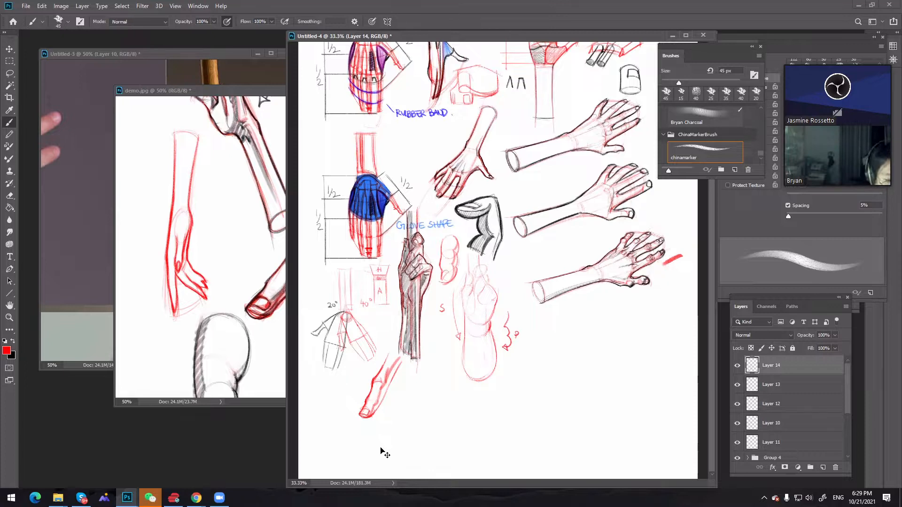
Set the brush to 15 px and number the diagonal finger's contour sections 1, 2 and 3 in red
{"action": "key", "text": "bracketleft"}
{"action": "key", "text": "bracketleft"}
{"action": "key", "text": "bracketleft"}
{"action": "key", "text": "bracketleft"}
{"action": "key", "text": "bracketleft"}
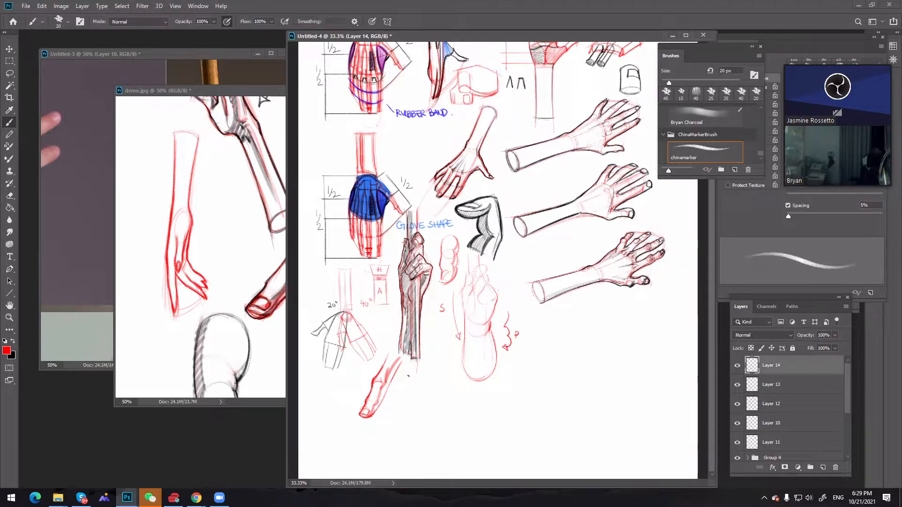
{"action": "key", "text": "bracketleft"}
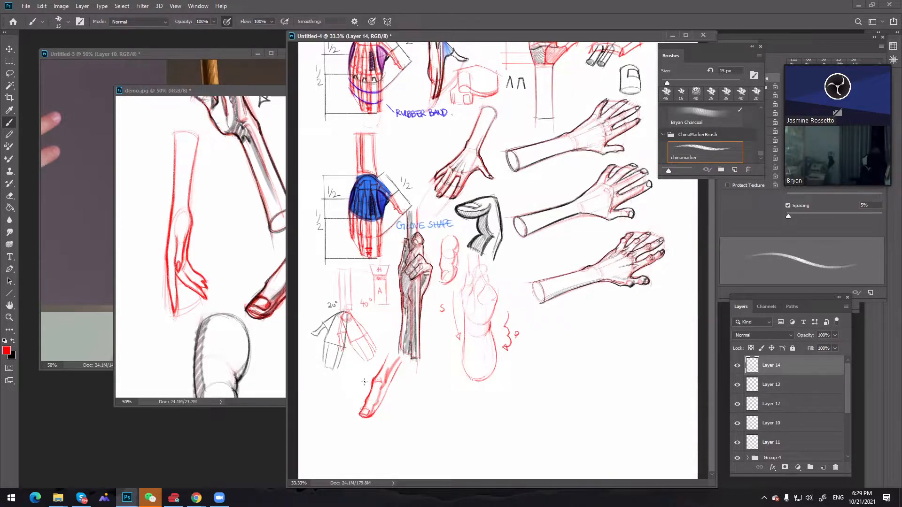
{"action": "left_click_drag", "start_coordinate": [364, 375], "coordinate": [364, 382]}
{"action": "mouse_move", "coordinate": [355, 395]}
{"action": "left_mouse_down"}
{"action": "mouse_move", "coordinate": [361, 400]}
{"action": "mouse_move", "coordinate": [345, 417]}
{"action": "left_mouse_up"}
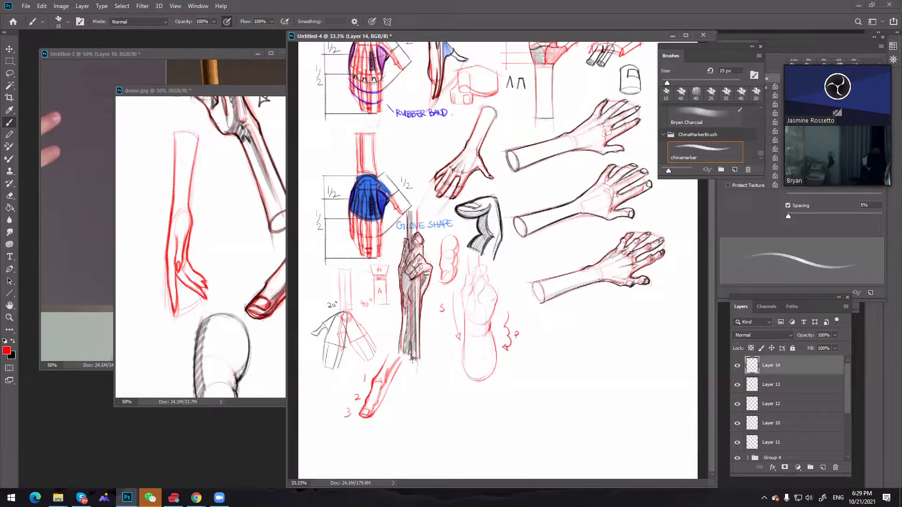
Sketch a second, straight-sided finger beside the numbered one in red, lightening its edge with the eraser and refining it to a pointed tip
{"action": "left_click_drag", "start_coordinate": [415, 361], "coordinate": [406, 389]}
{"action": "left_click_drag", "start_coordinate": [420, 376], "coordinate": [411, 400]}
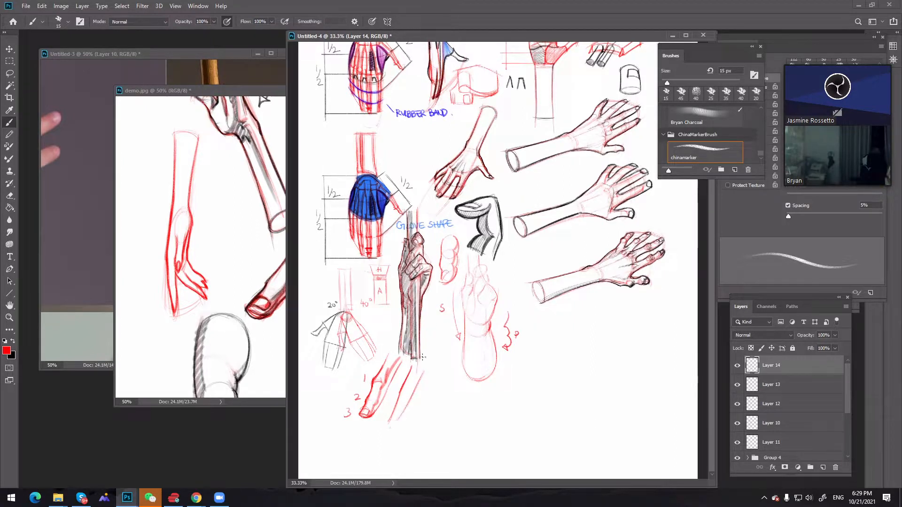
{"action": "key", "text": "e"}
{"action": "left_click_drag", "start_coordinate": [412, 372], "coordinate": [394, 403]}
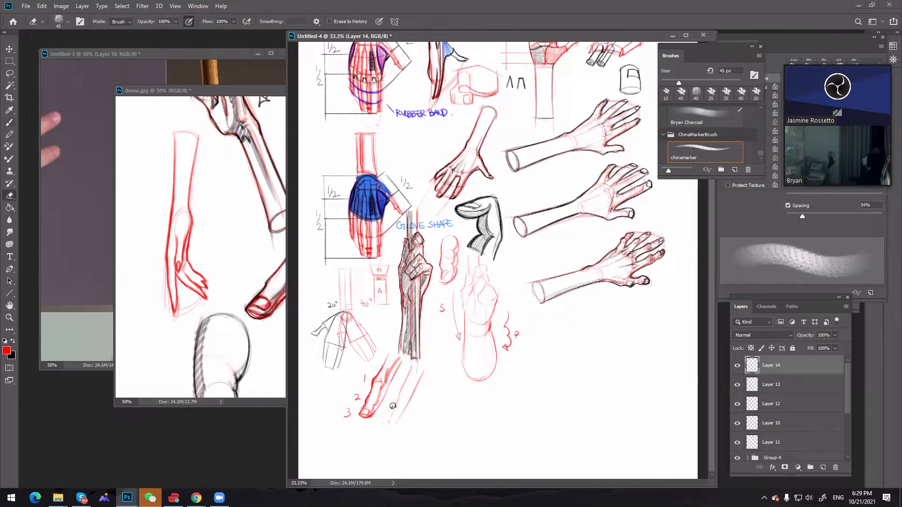
{"action": "key", "text": "b"}
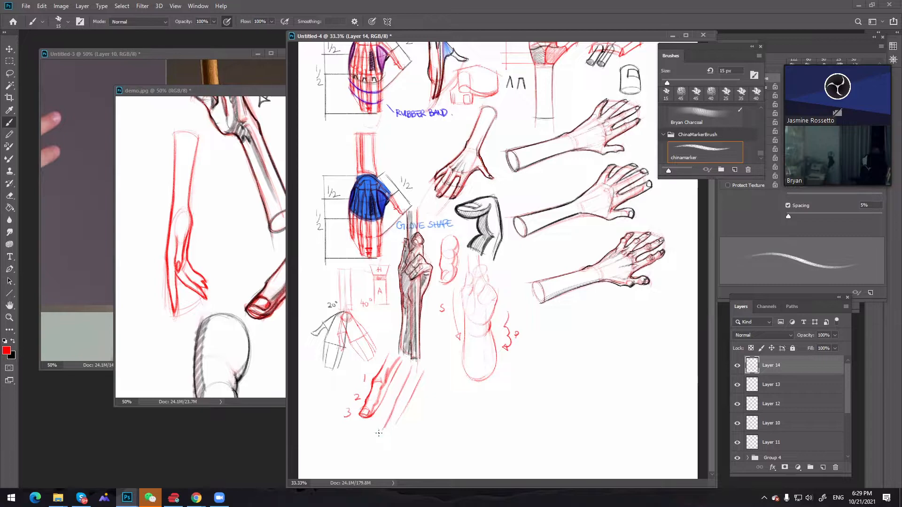
{"action": "key", "text": "ctrl"}
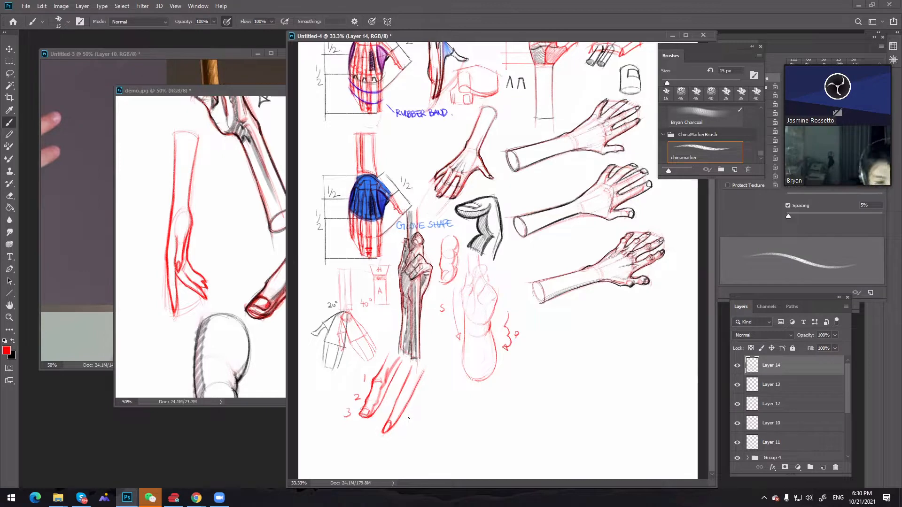
Add a new layer to the hand study and switch the brush colour to black for the gripping-hand construction
{"action": "key", "text": "z"}
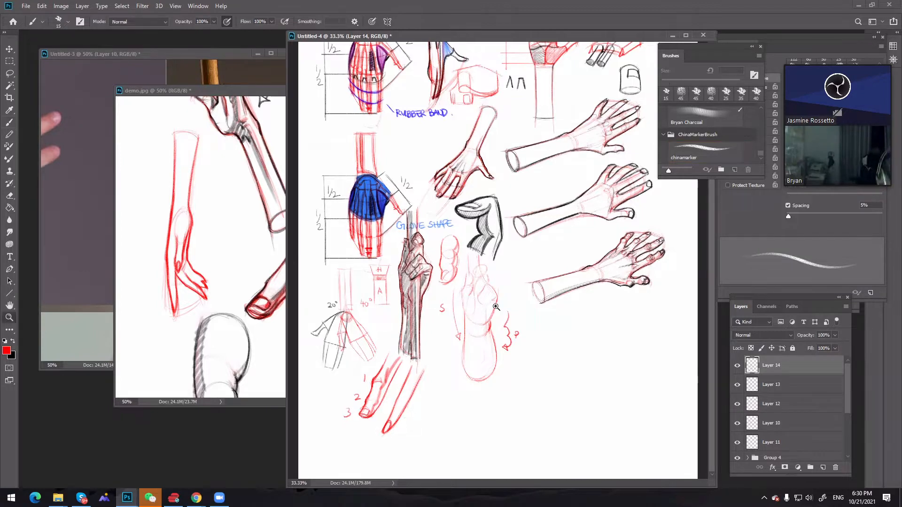
{"action": "left_click_drag", "start_coordinate": [695, 463], "coordinate": [303, 89]}
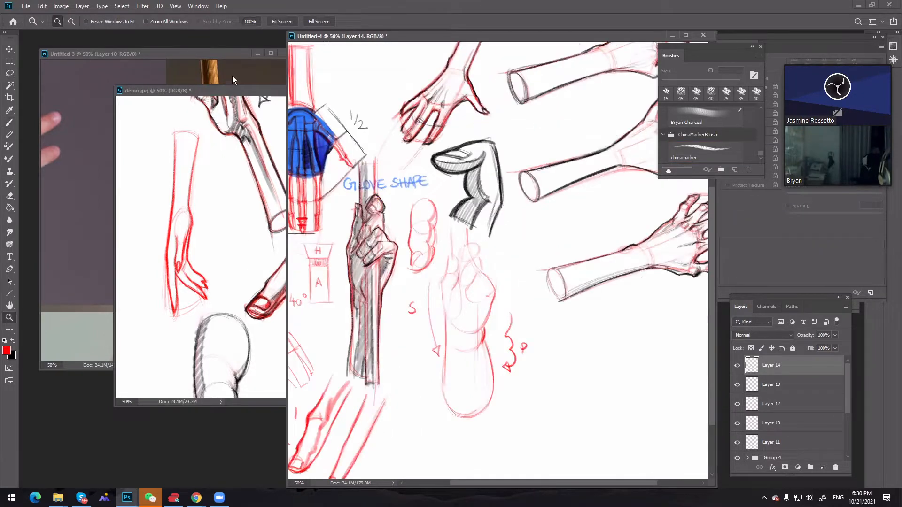
{"action": "left_click", "coordinate": [232, 75]}
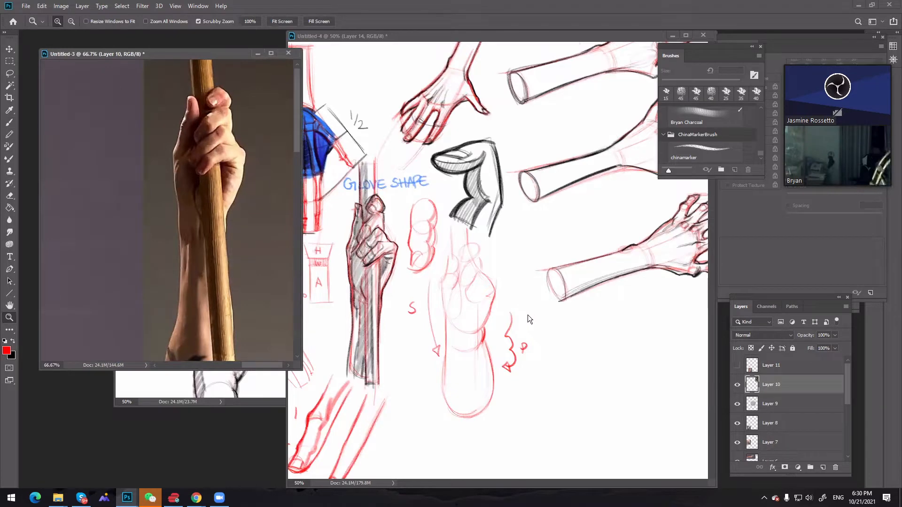
{"action": "key", "text": "b"}
{"action": "left_click", "coordinate": [513, 256]}
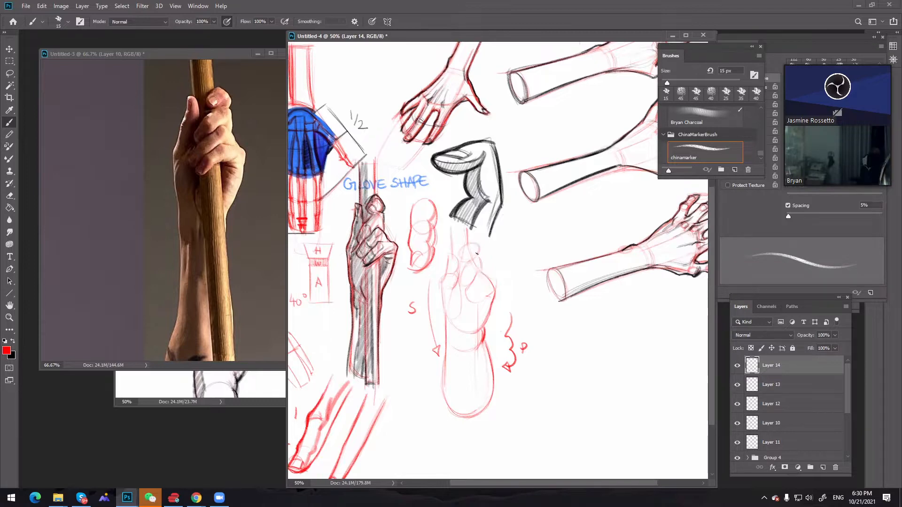
{"action": "left_click", "coordinate": [822, 467]}
{"action": "left_click", "coordinate": [12, 342]}
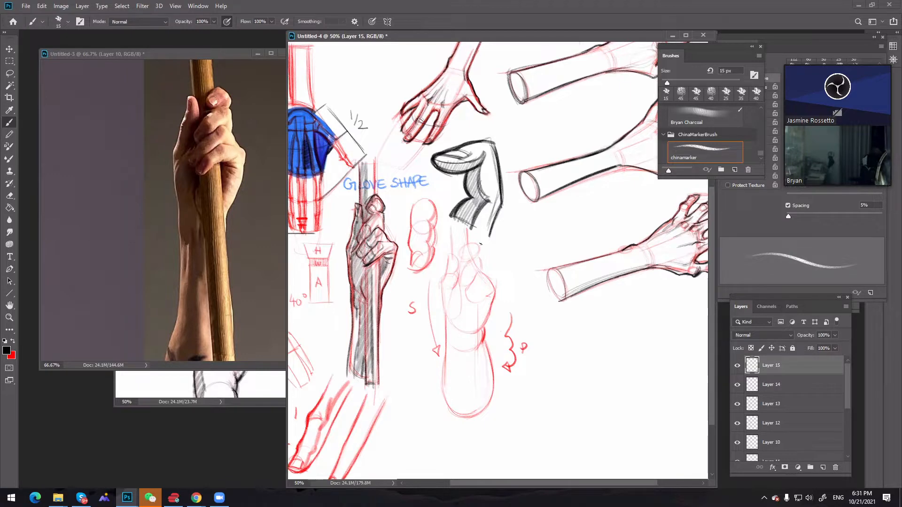
Outline the curled fingers in black at 15 px over the red gripping-hand construction, undoing and redrawing stray strokes
{"action": "left_click_drag", "start_coordinate": [481, 273], "coordinate": [472, 282]}
{"action": "key", "text": "ctrl+z"}
{"action": "key", "text": "ctrl+z"}
{"action": "key", "text": "ctrl+z"}
{"action": "key", "text": "ctrl+z"}
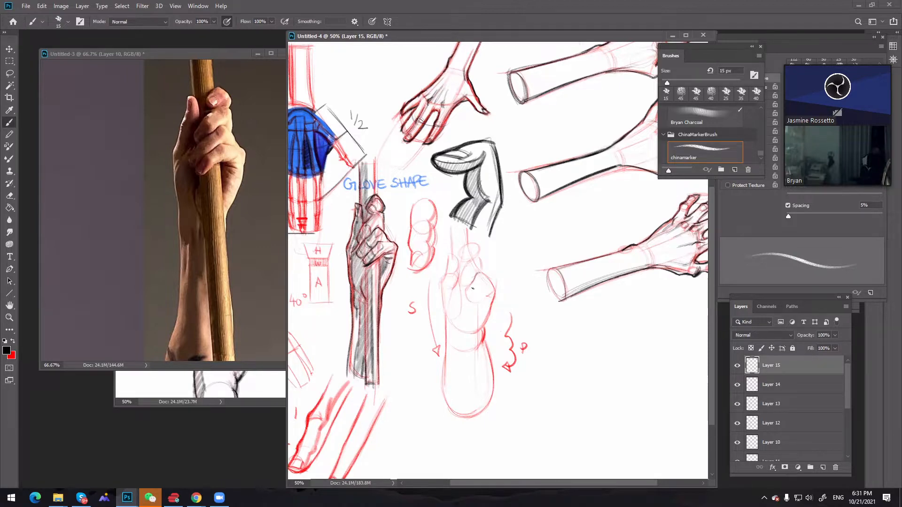
{"action": "left_click_drag", "start_coordinate": [475, 281], "coordinate": [469, 288]}
{"action": "left_click_drag", "start_coordinate": [485, 285], "coordinate": [476, 296]}
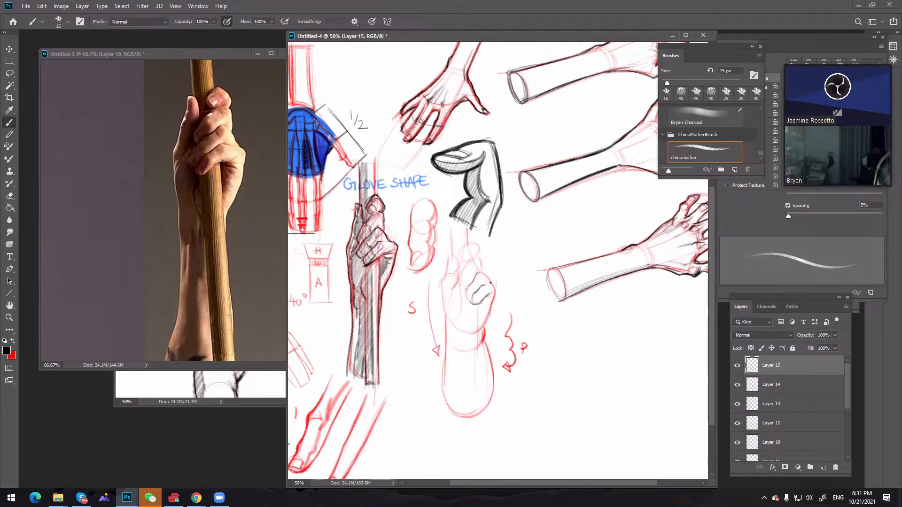
{"action": "key", "text": "ctrl+z"}
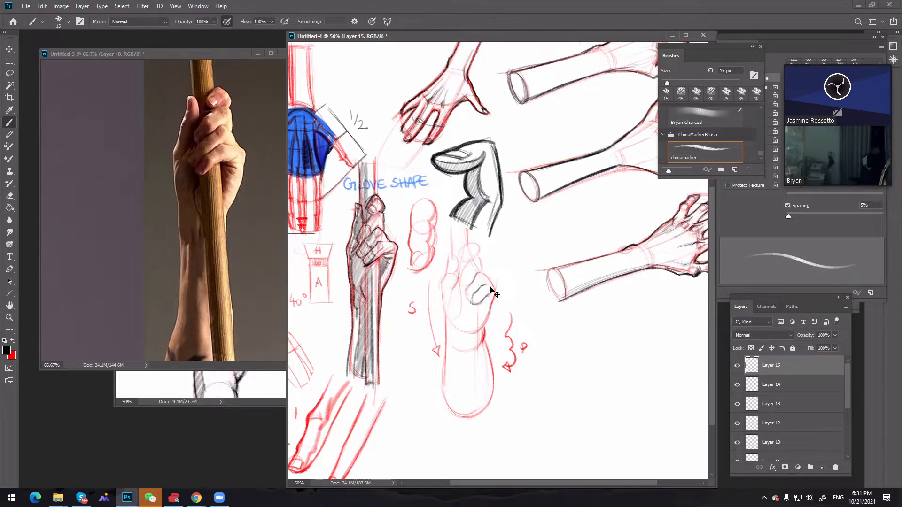
{"action": "key", "text": "ctrl+z"}
{"action": "left_click_drag", "start_coordinate": [482, 286], "coordinate": [493, 284]}
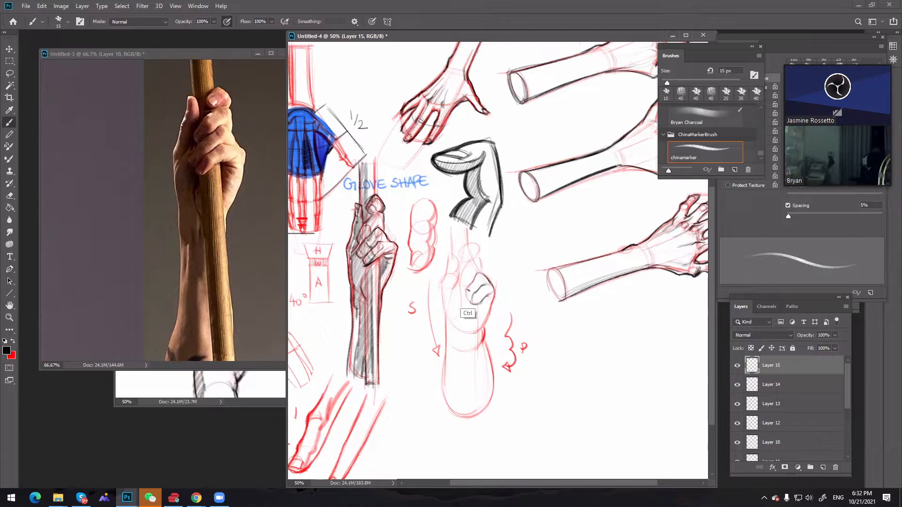
{"action": "left_click_drag", "start_coordinate": [469, 288], "coordinate": [473, 298]}
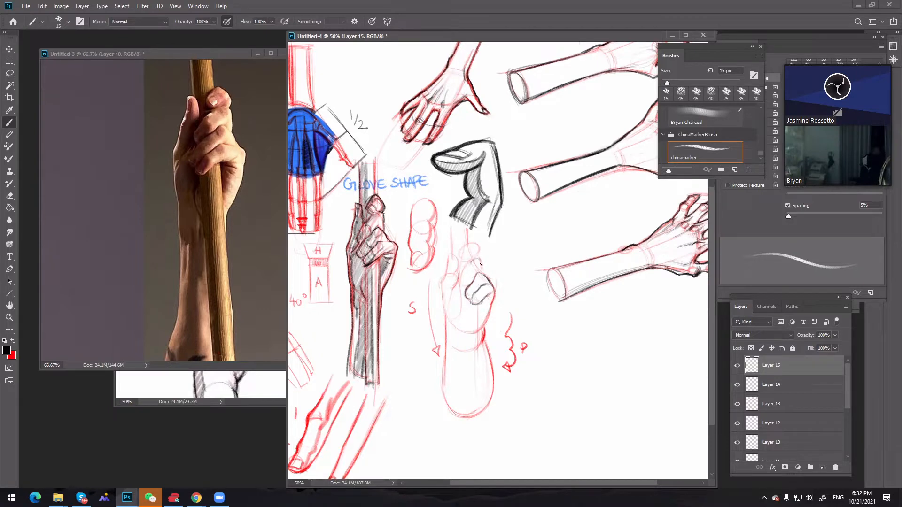
{"action": "left_click_drag", "start_coordinate": [473, 260], "coordinate": [482, 270]}
{"action": "key", "text": "ctrl+z"}
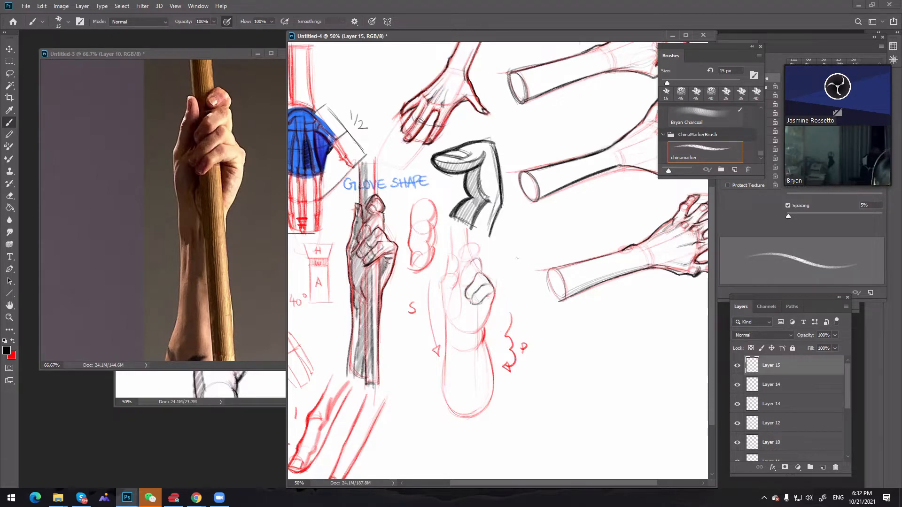
Sketch a straight finger with a nail in black beside the gripping-hand construction and undo it
{"action": "mouse_move", "coordinate": [520, 228]}
{"action": "left_mouse_down"}
{"action": "mouse_move", "coordinate": [514, 273]}
{"action": "mouse_move", "coordinate": [541, 230]}
{"action": "mouse_move", "coordinate": [532, 286]}
{"action": "left_mouse_up"}
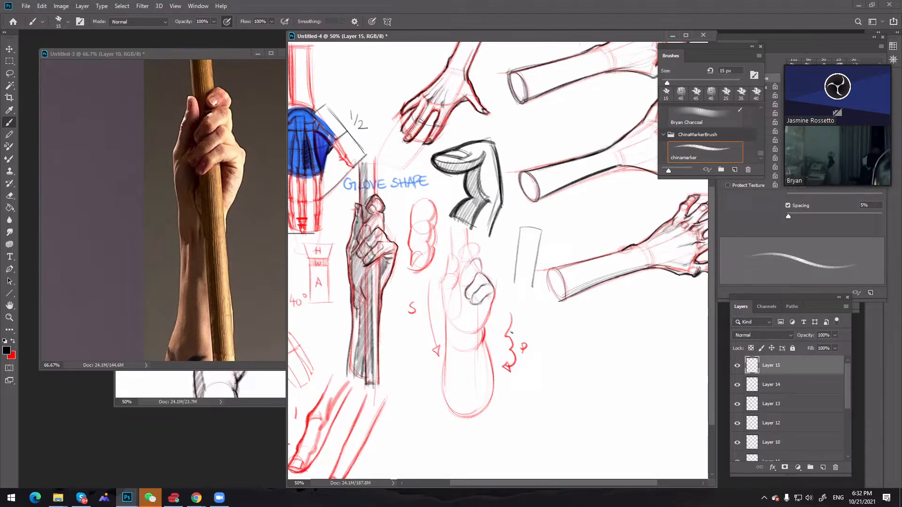
{"action": "mouse_move", "coordinate": [527, 241]}
{"action": "left_mouse_down"}
{"action": "mouse_move", "coordinate": [534, 239]}
{"action": "mouse_move", "coordinate": [523, 240]}
{"action": "left_mouse_up"}
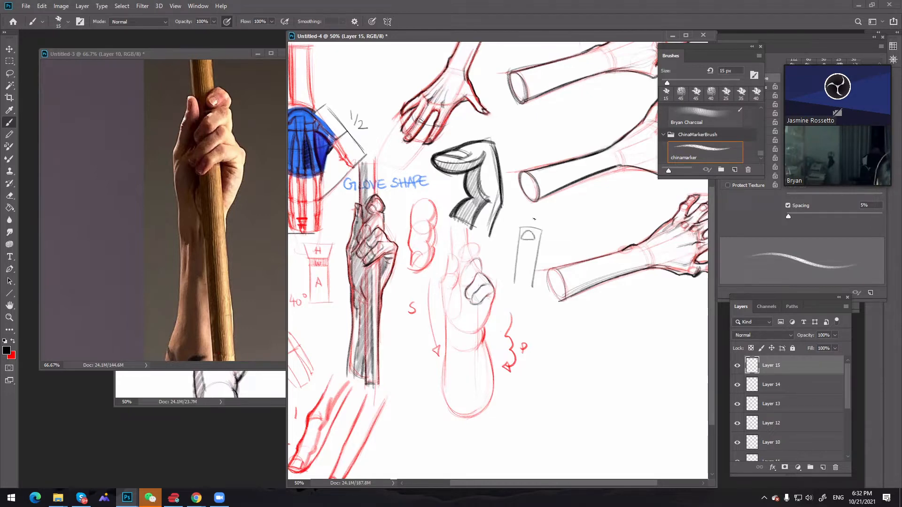
{"action": "key", "text": "ctrl+z"}
{"action": "key", "text": "ctrl+z"}
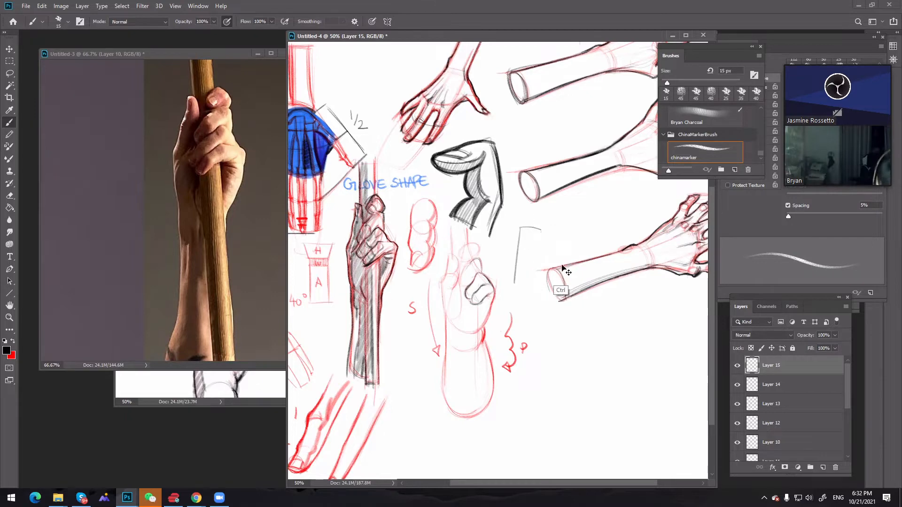
{"action": "key", "text": "ctrl+z"}
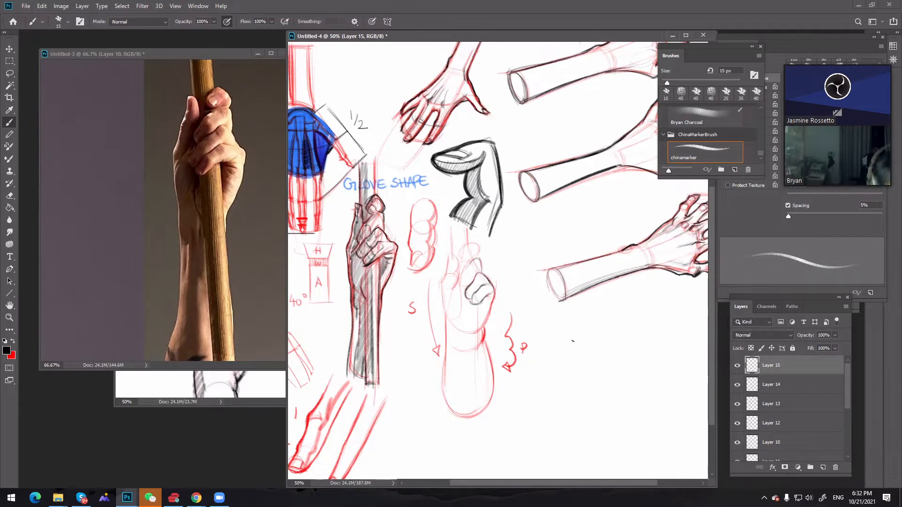
Switch the reference to the photo of the drooping hand with the tattooed forearm, and add a new layer with red as brush colour
{"action": "key", "text": "space"}
{"action": "left_click_drag", "start_coordinate": [594, 304], "coordinate": [235, 188]}
{"action": "key", "text": "z"}
{"action": "left_click", "coordinate": [238, 282], "text": "alt"}
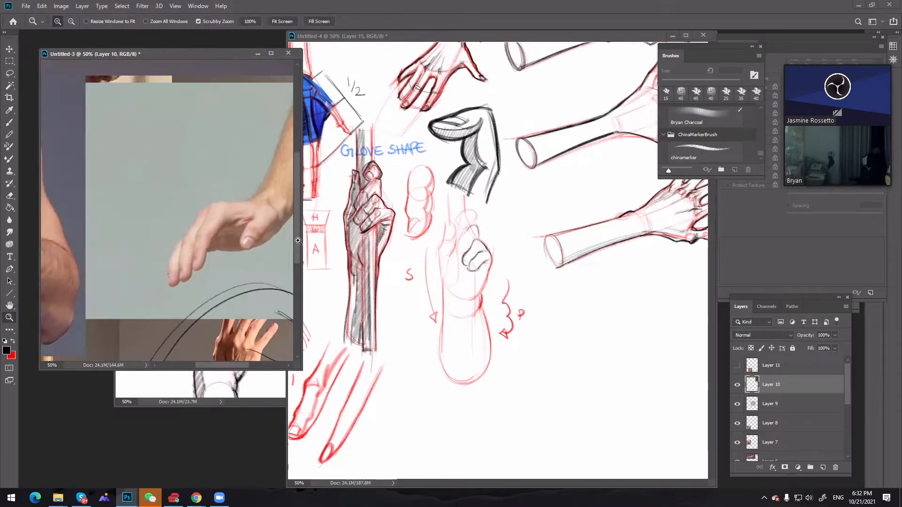
{"action": "key", "text": "space"}
{"action": "left_click_drag", "start_coordinate": [241, 252], "coordinate": [191, 245]}
{"action": "left_click", "coordinate": [597, 316]}
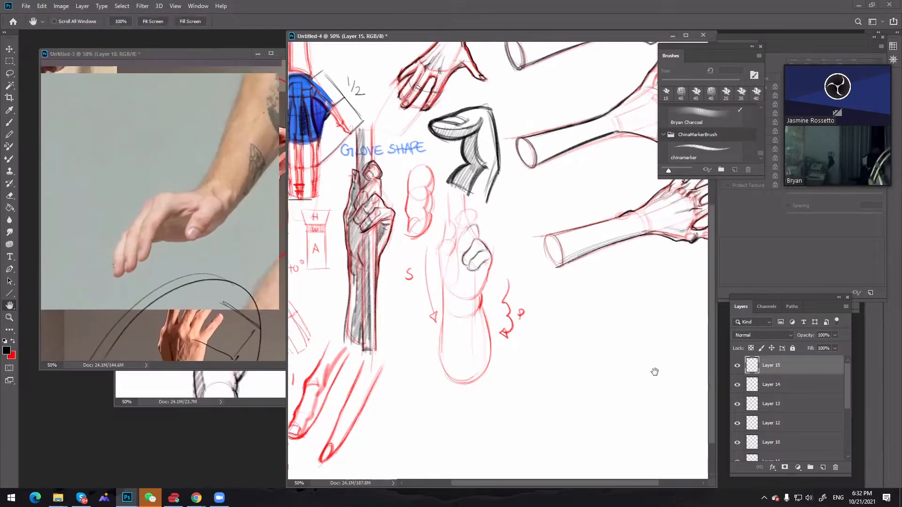
{"action": "key", "text": "b"}
{"action": "key", "text": "x"}
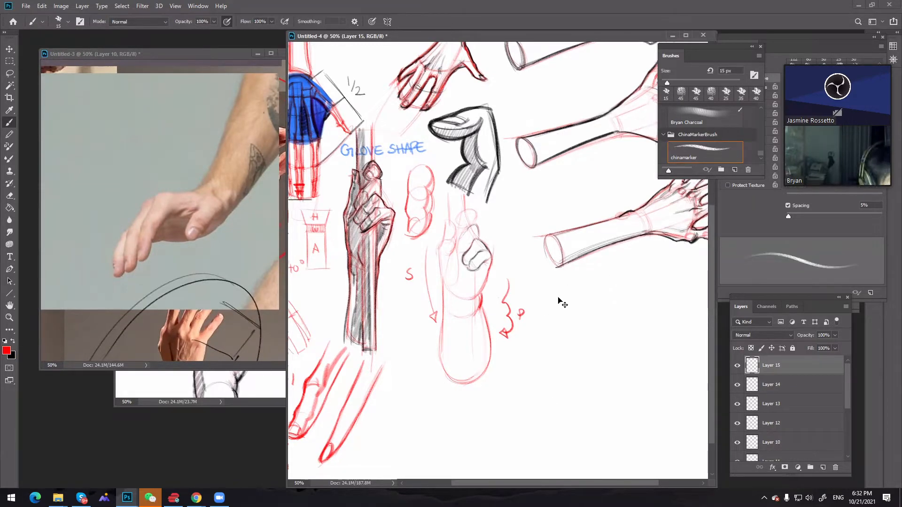
{"action": "key", "text": "ctrl+shift+n"}
{"action": "key", "text": "Return"}
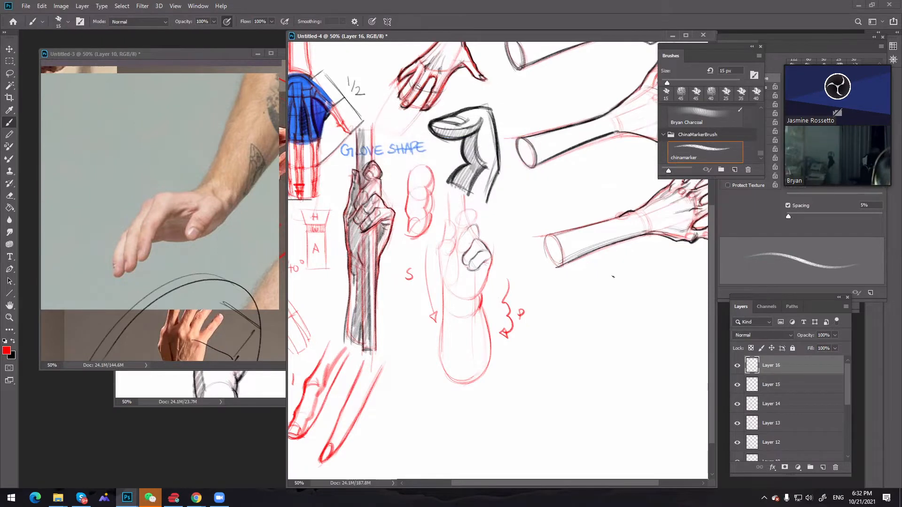
Block in the slanted forearm and drooping hand lightly in red at 15 px in the empty area below the reaching arms
{"action": "left_click_drag", "start_coordinate": [611, 271], "coordinate": [587, 321]}
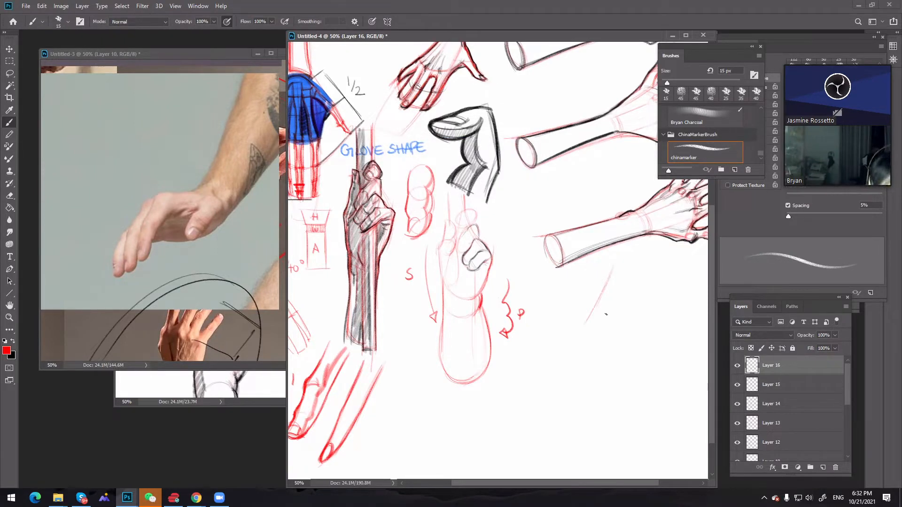
{"action": "mouse_move", "coordinate": [631, 273]}
{"action": "left_mouse_down"}
{"action": "mouse_move", "coordinate": [596, 331]}
{"action": "mouse_move", "coordinate": [547, 318]}
{"action": "mouse_move", "coordinate": [581, 343]}
{"action": "mouse_move", "coordinate": [554, 343]}
{"action": "mouse_move", "coordinate": [550, 356]}
{"action": "mouse_move", "coordinate": [528, 363]}
{"action": "left_mouse_up"}
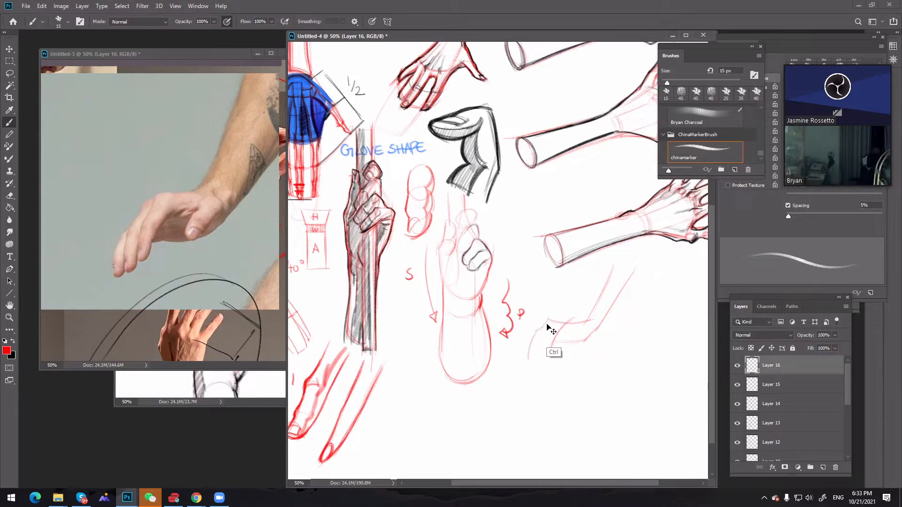
{"action": "key", "text": "ctrl+z"}
{"action": "left_click_drag", "start_coordinate": [547, 320], "coordinate": [527, 356]}
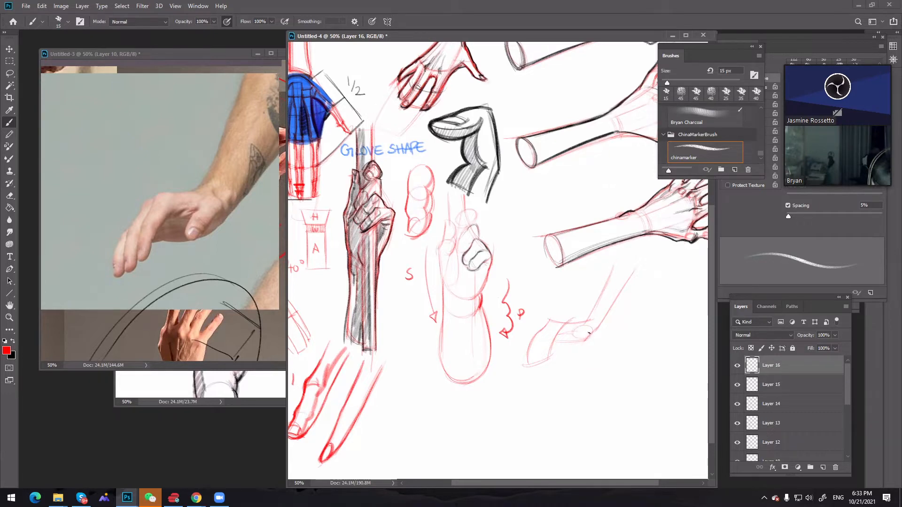
{"action": "key", "text": "ctrl"}
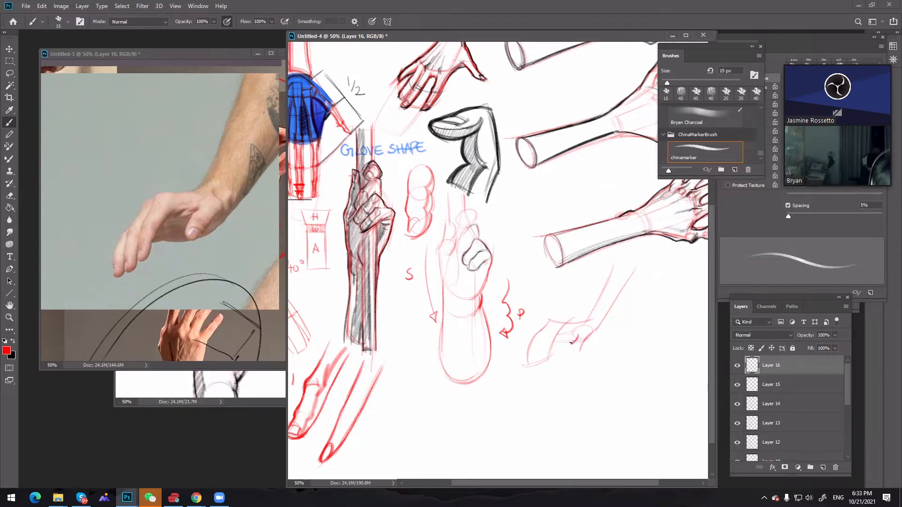
Draw the squared thumb and the separate hanging fingers of the drooping hand in red, undoing and redrawing stray lines
{"action": "mouse_move", "coordinate": [571, 342]}
{"action": "left_mouse_down"}
{"action": "mouse_move", "coordinate": [575, 362]}
{"action": "mouse_move", "coordinate": [583, 339]}
{"action": "left_mouse_up"}
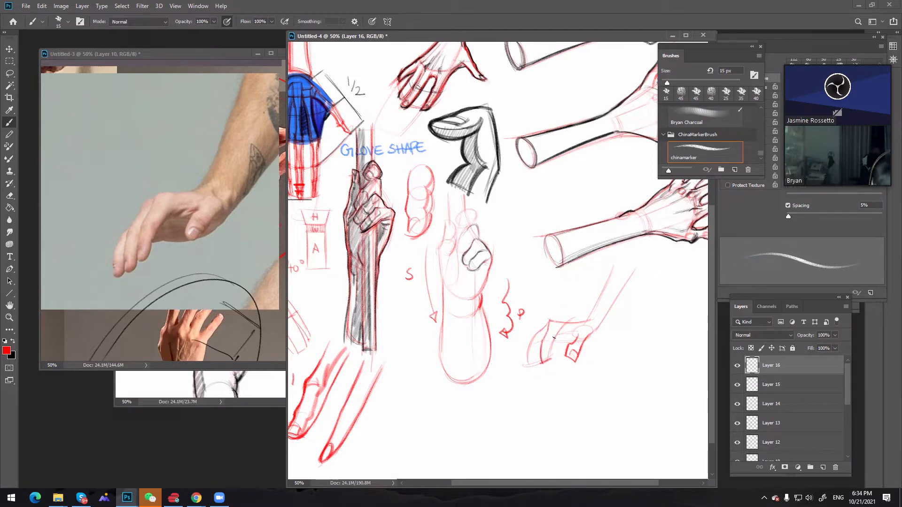
{"action": "left_click_drag", "start_coordinate": [550, 362], "coordinate": [558, 334]}
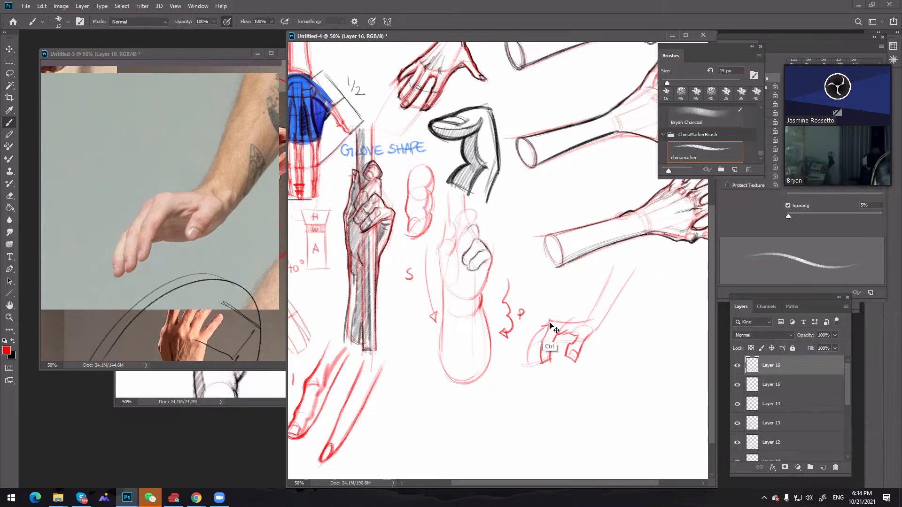
{"action": "left_click_drag", "start_coordinate": [540, 327], "coordinate": [533, 370]}
{"action": "key", "text": "ctrl+z"}
{"action": "key", "text": "ctrl+z"}
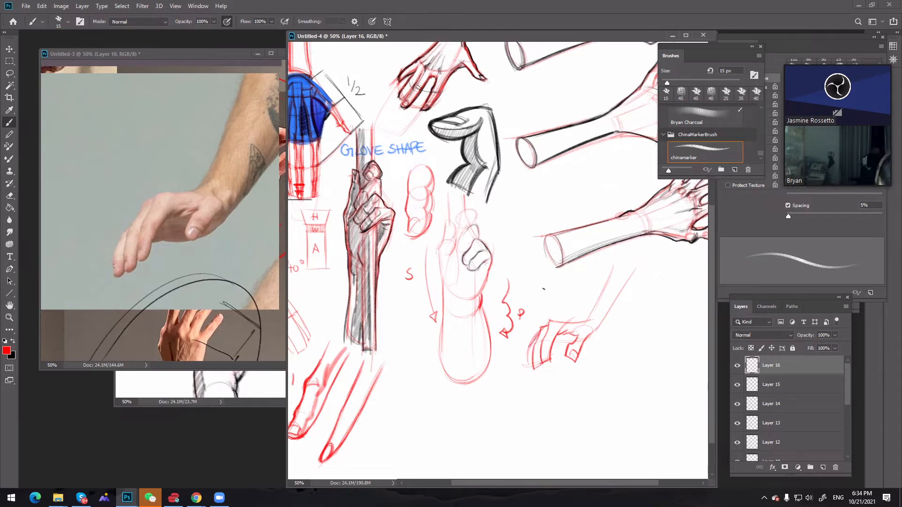
{"action": "key", "text": "ctrl+z"}
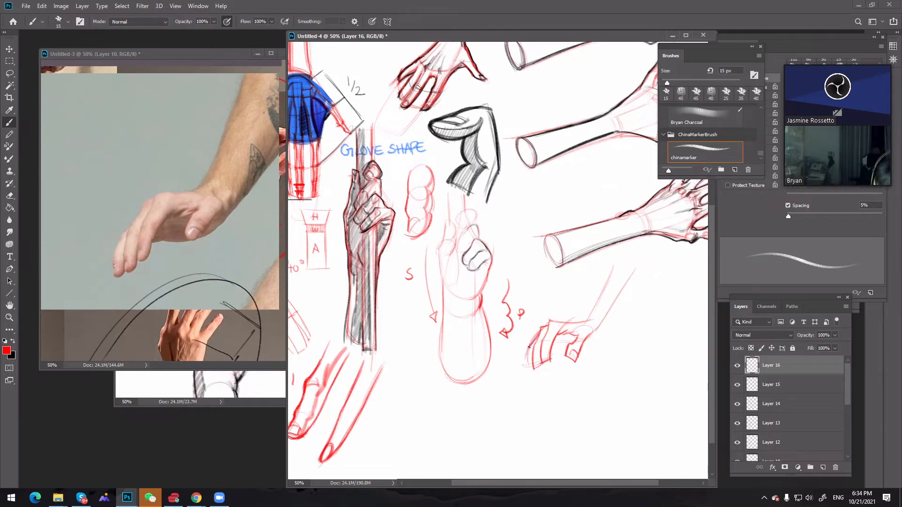
{"action": "left_click_drag", "start_coordinate": [528, 346], "coordinate": [527, 368]}
{"action": "key", "text": "ctrl+z"}
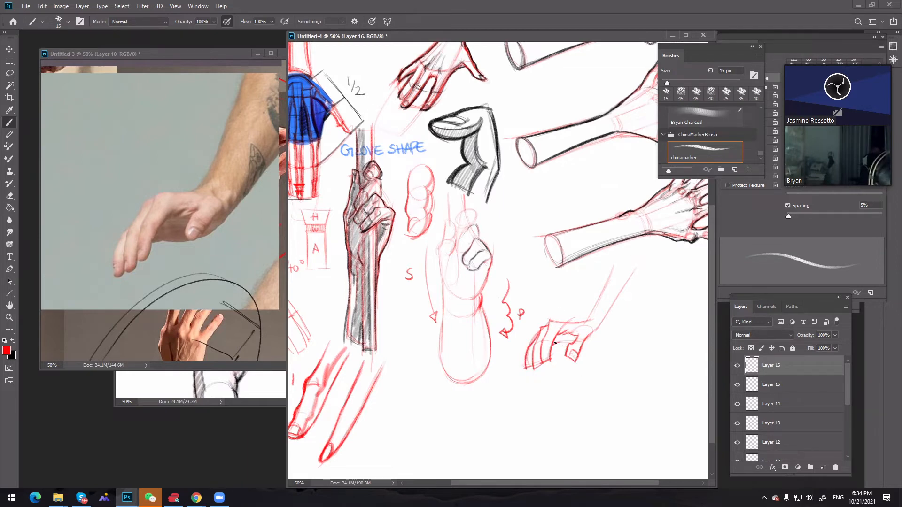
{"action": "key", "text": "ctrl+z"}
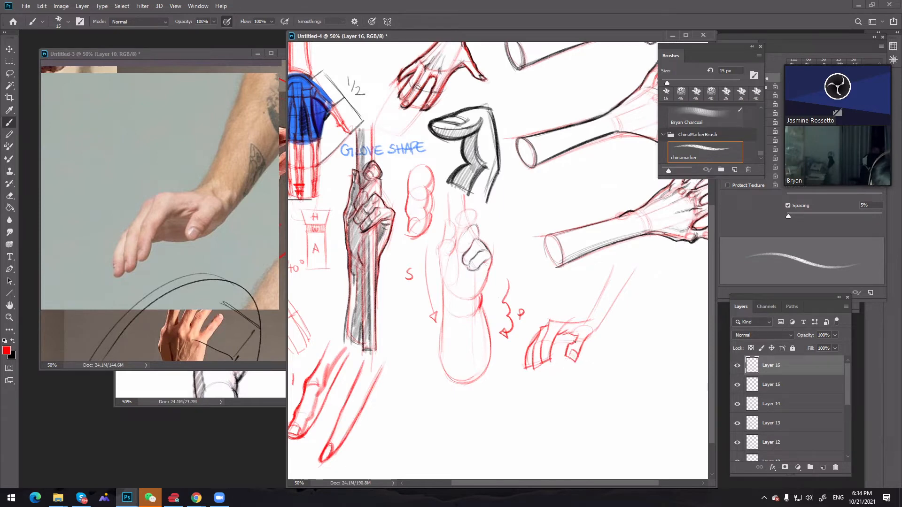
{"action": "mouse_move", "coordinate": [562, 340]}
{"action": "left_mouse_down"}
{"action": "mouse_move", "coordinate": [577, 341]}
{"action": "mouse_move", "coordinate": [556, 342]}
{"action": "left_mouse_up"}
{"action": "key", "text": "ctrl+z"}
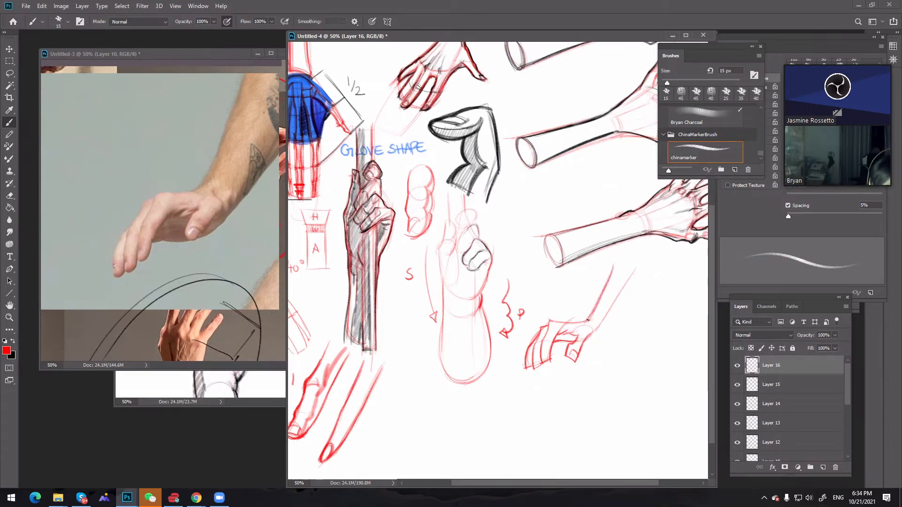
Strengthen both forearm edges and the wrist of the drooping hand in red and close the forearm with a rounded end
{"action": "left_click_drag", "start_coordinate": [612, 270], "coordinate": [588, 320]}
{"action": "left_click_drag", "start_coordinate": [633, 269], "coordinate": [599, 324]}
{"action": "key", "text": "ctrl+z"}
{"action": "left_click_drag", "start_coordinate": [634, 270], "coordinate": [599, 324]}
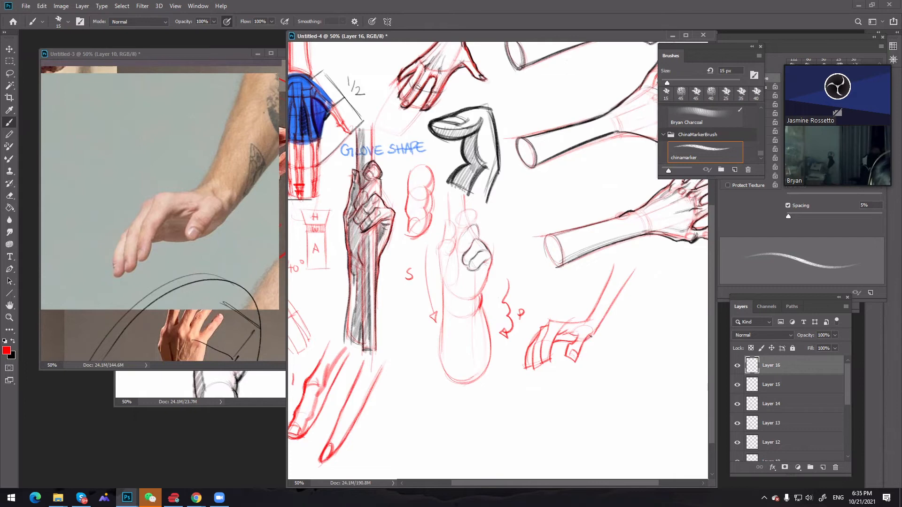
{"action": "left_click_drag", "start_coordinate": [585, 339], "coordinate": [591, 335]}
{"action": "mouse_move", "coordinate": [613, 266]}
{"action": "left_mouse_down"}
{"action": "mouse_move", "coordinate": [626, 262]}
{"action": "mouse_move", "coordinate": [633, 271]}
{"action": "left_mouse_up"}
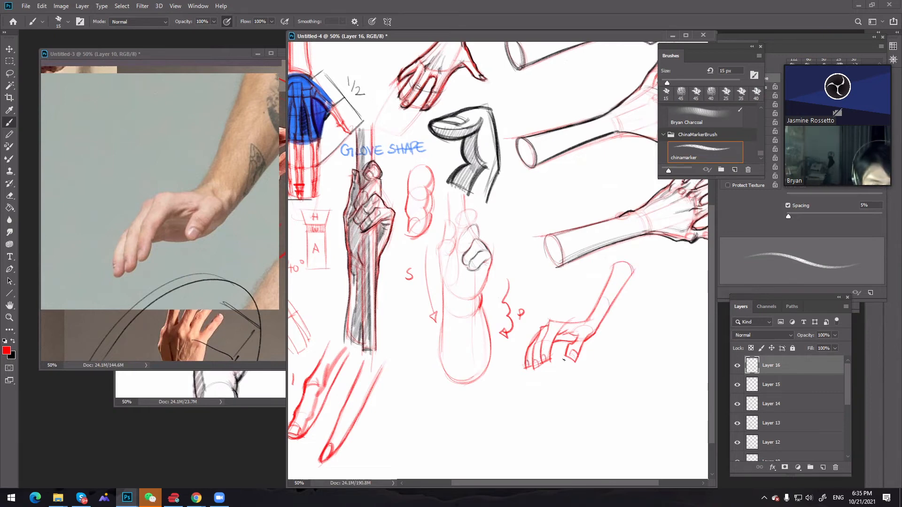
Refine the back of the drooping hand with a firmer red contour from the knuckles to the wrist
{"action": "key", "text": "e"}
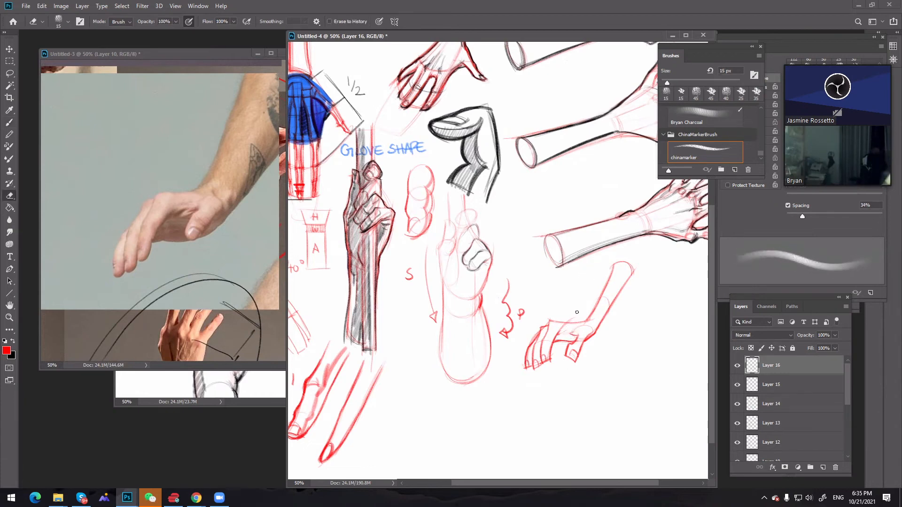
{"action": "key", "text": "b"}
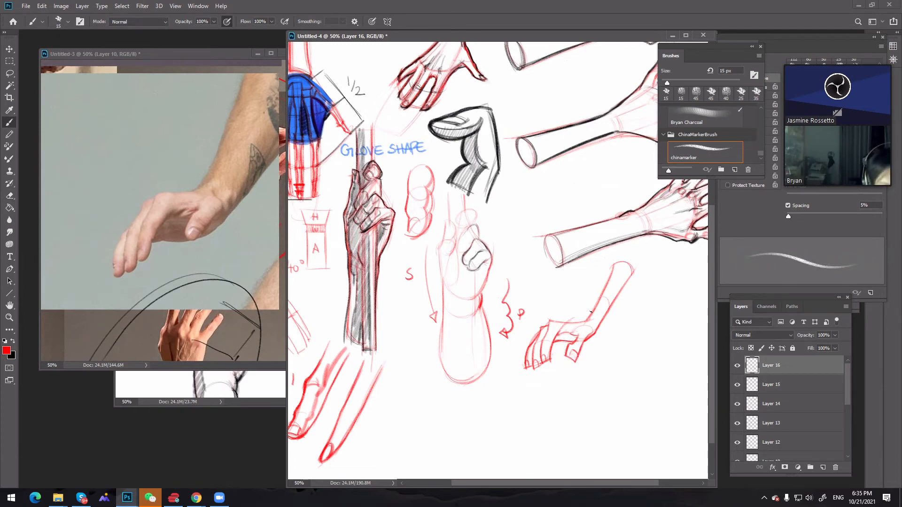
{"action": "left_click_drag", "start_coordinate": [549, 319], "coordinate": [588, 323]}
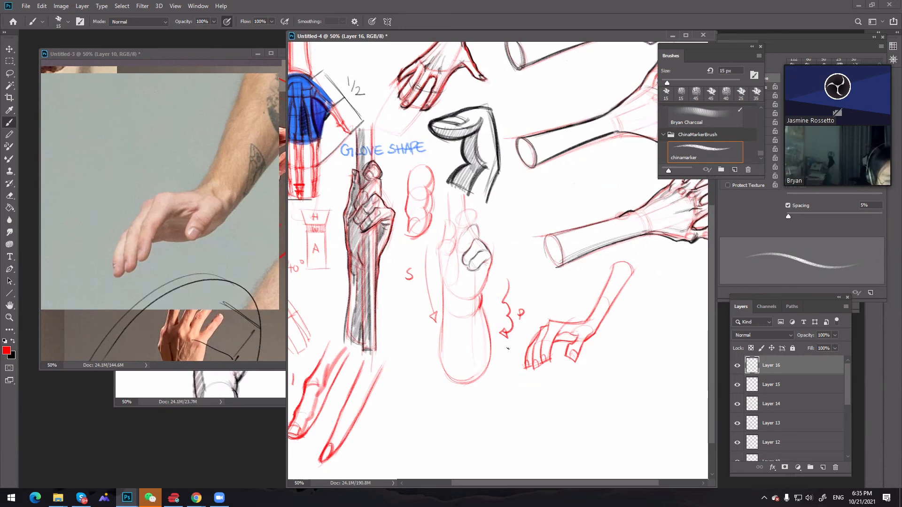
{"action": "key", "text": "z"}
{"action": "left_click", "coordinate": [508, 301], "text": "alt"}
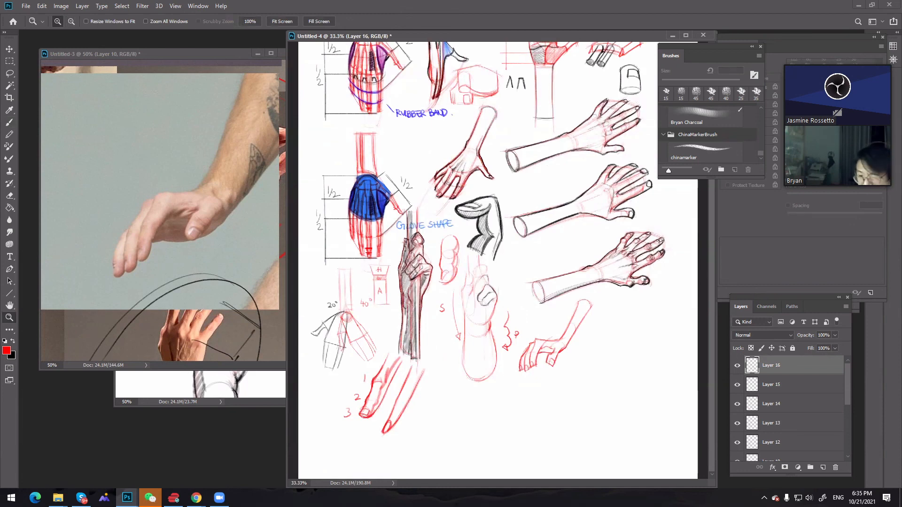
{"action": "key", "text": "alt+Tab"}
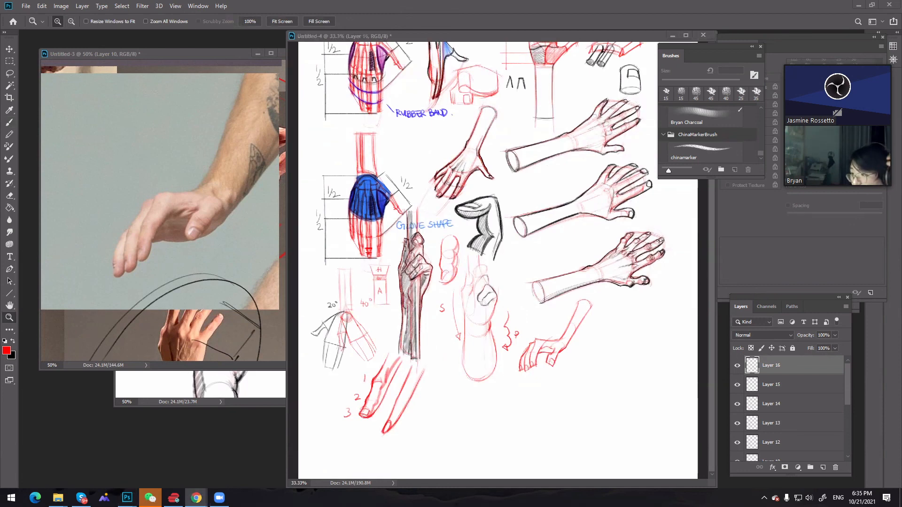